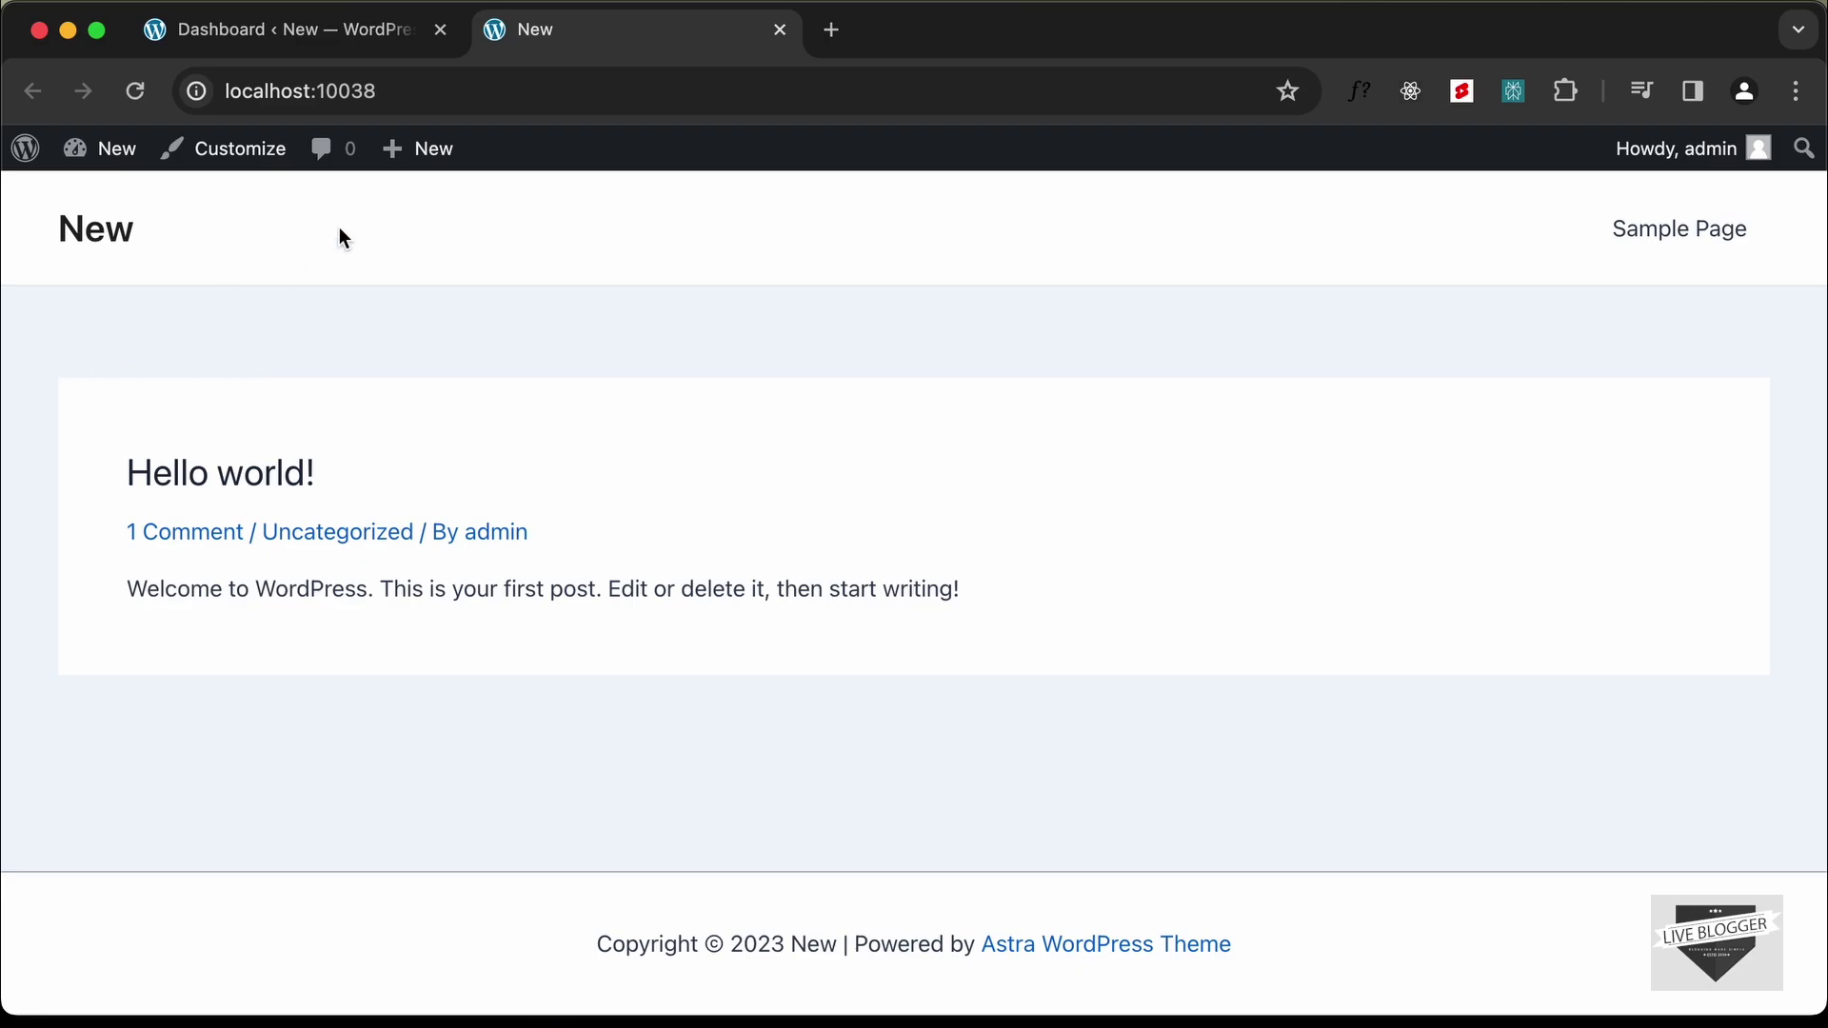
- Switch from the front-end homepage to the WordPress admin Dashboard tab for the local Astra site
{"action": "left_click", "coordinate": [318, 35]}
{"action": "mouse_move", "coordinate": [103, 598]}
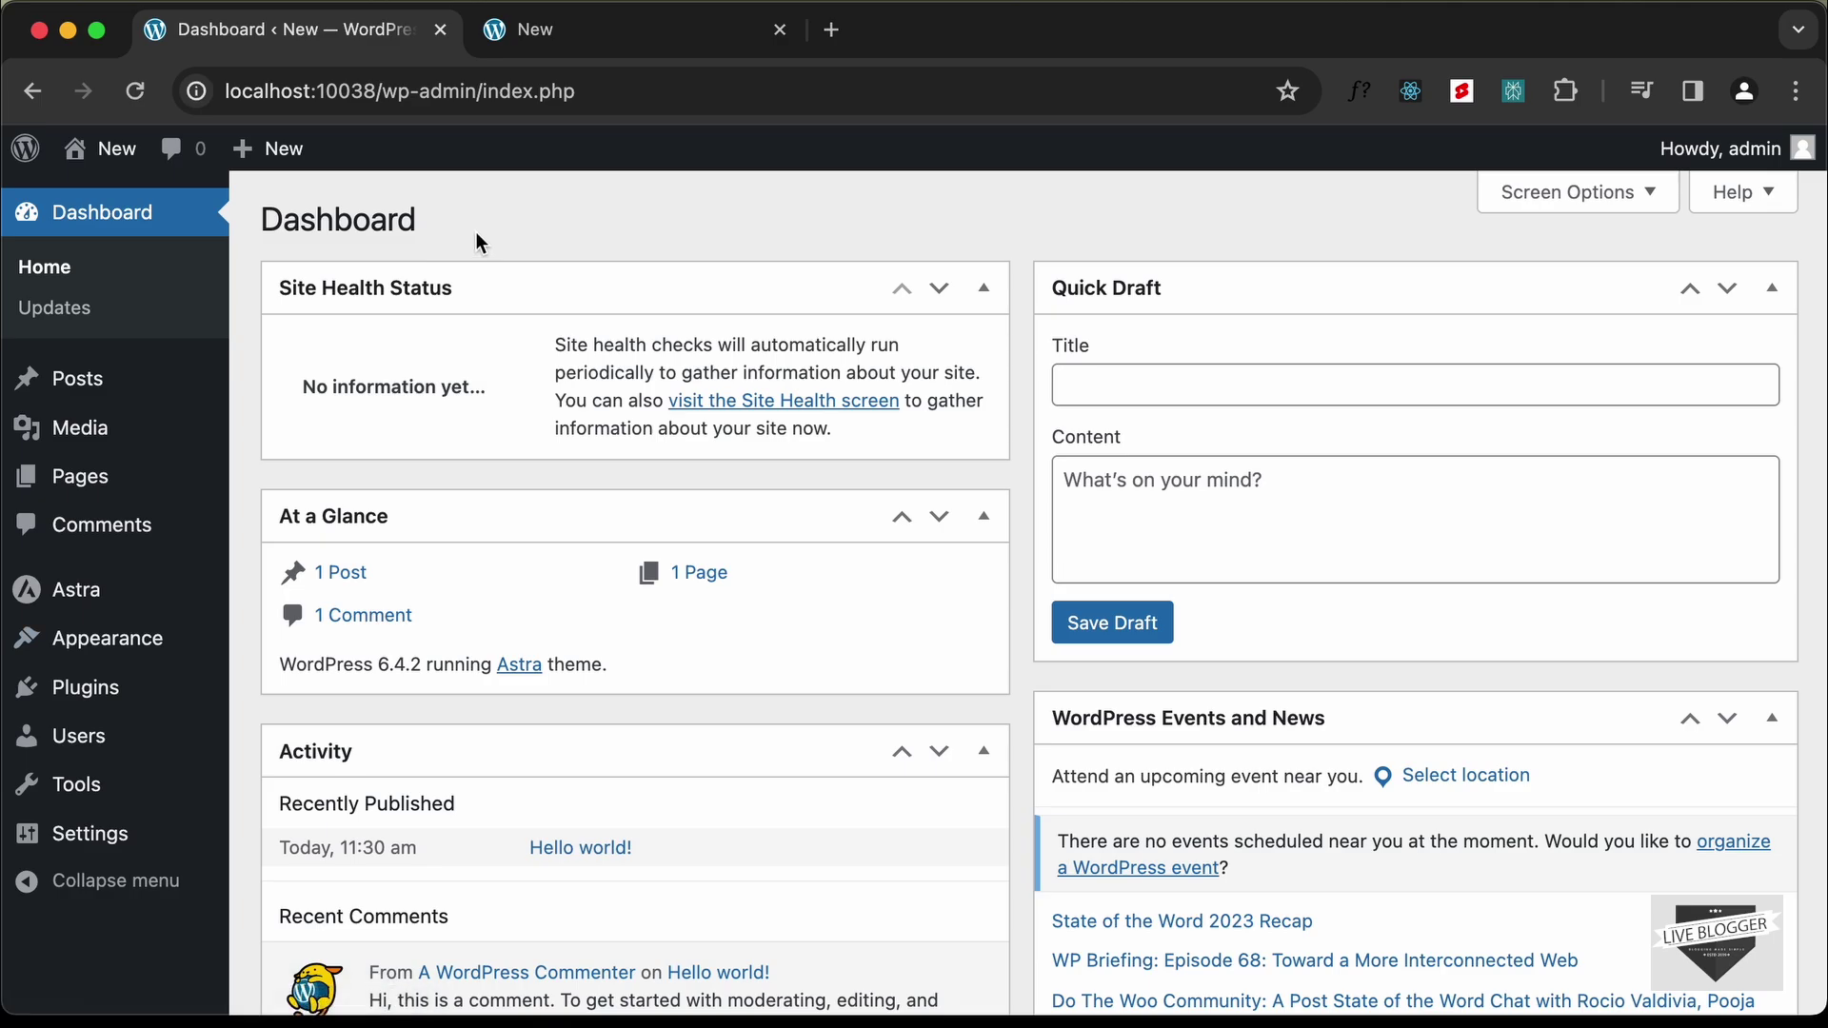
- Open the Users list with its single Administrator account, comparing it against the front-end homepage
{"action": "key", "text": "super+Tab"}
{"action": "key", "text": "super+Tab"}
{"action": "key", "text": "super+Tab"}
{"action": "left_click", "coordinate": [99, 754]}
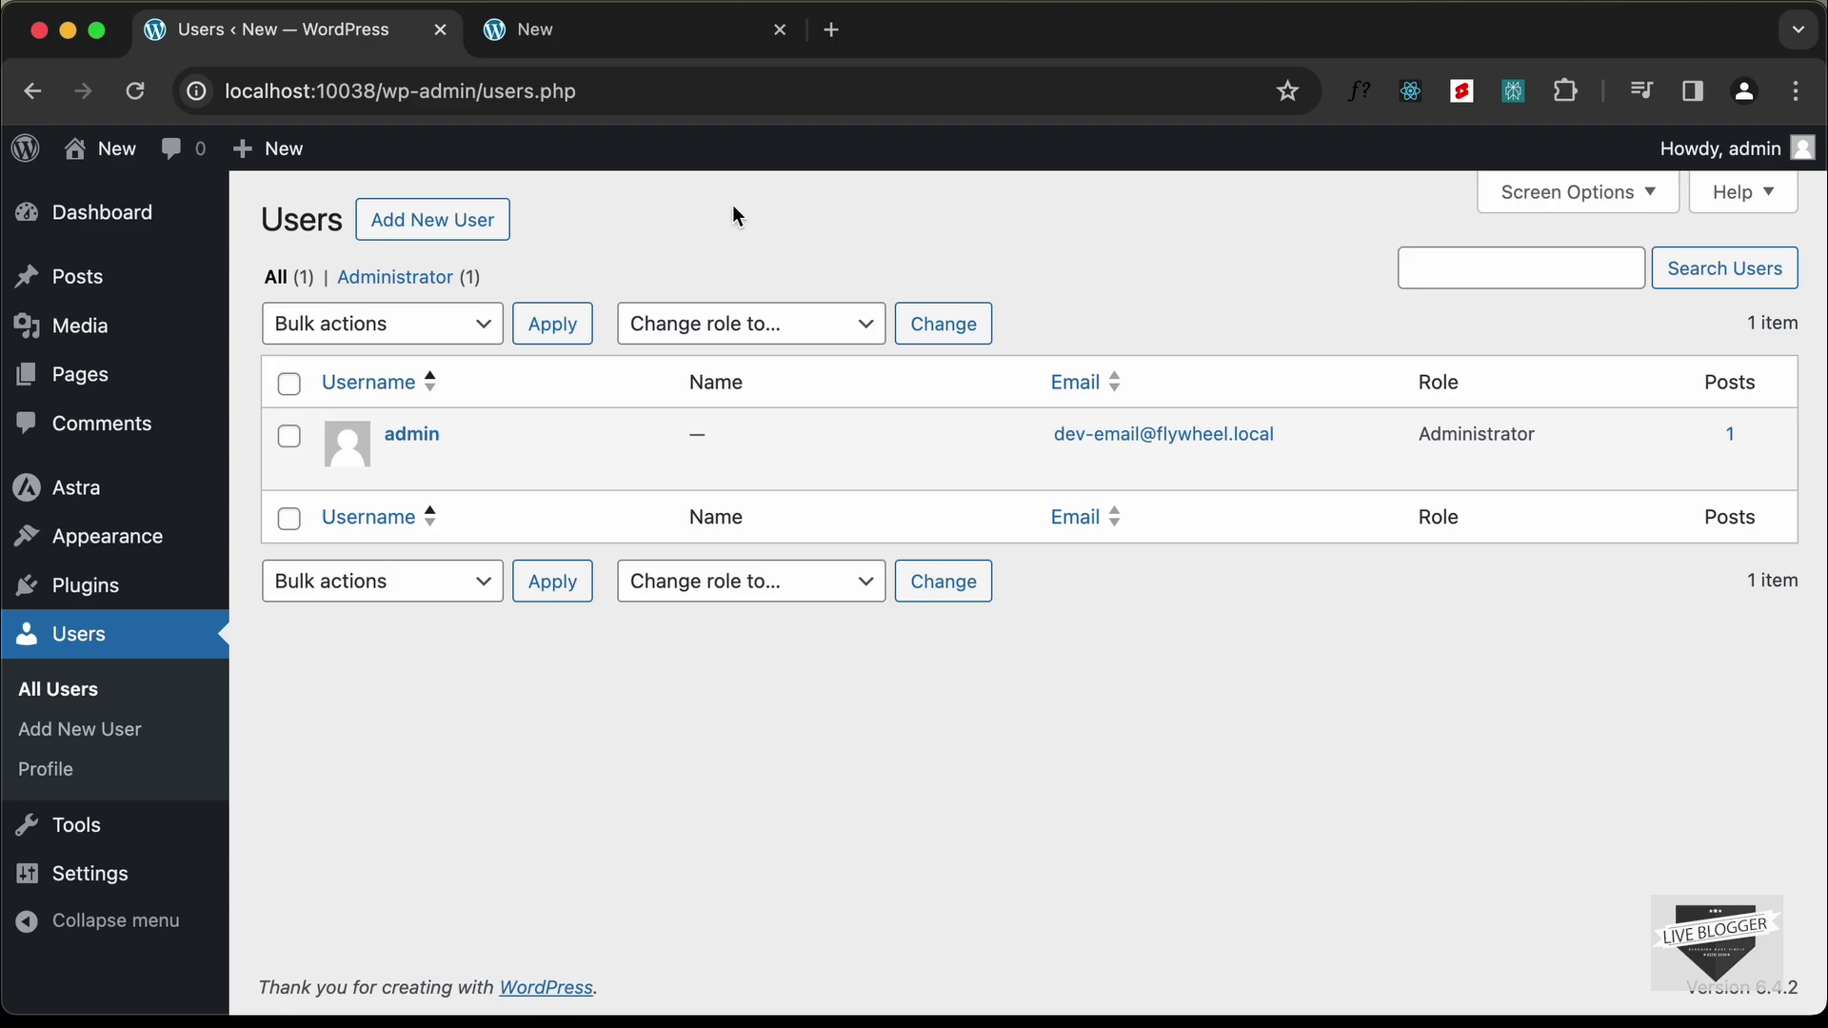
{"action": "left_click", "coordinate": [716, 43]}
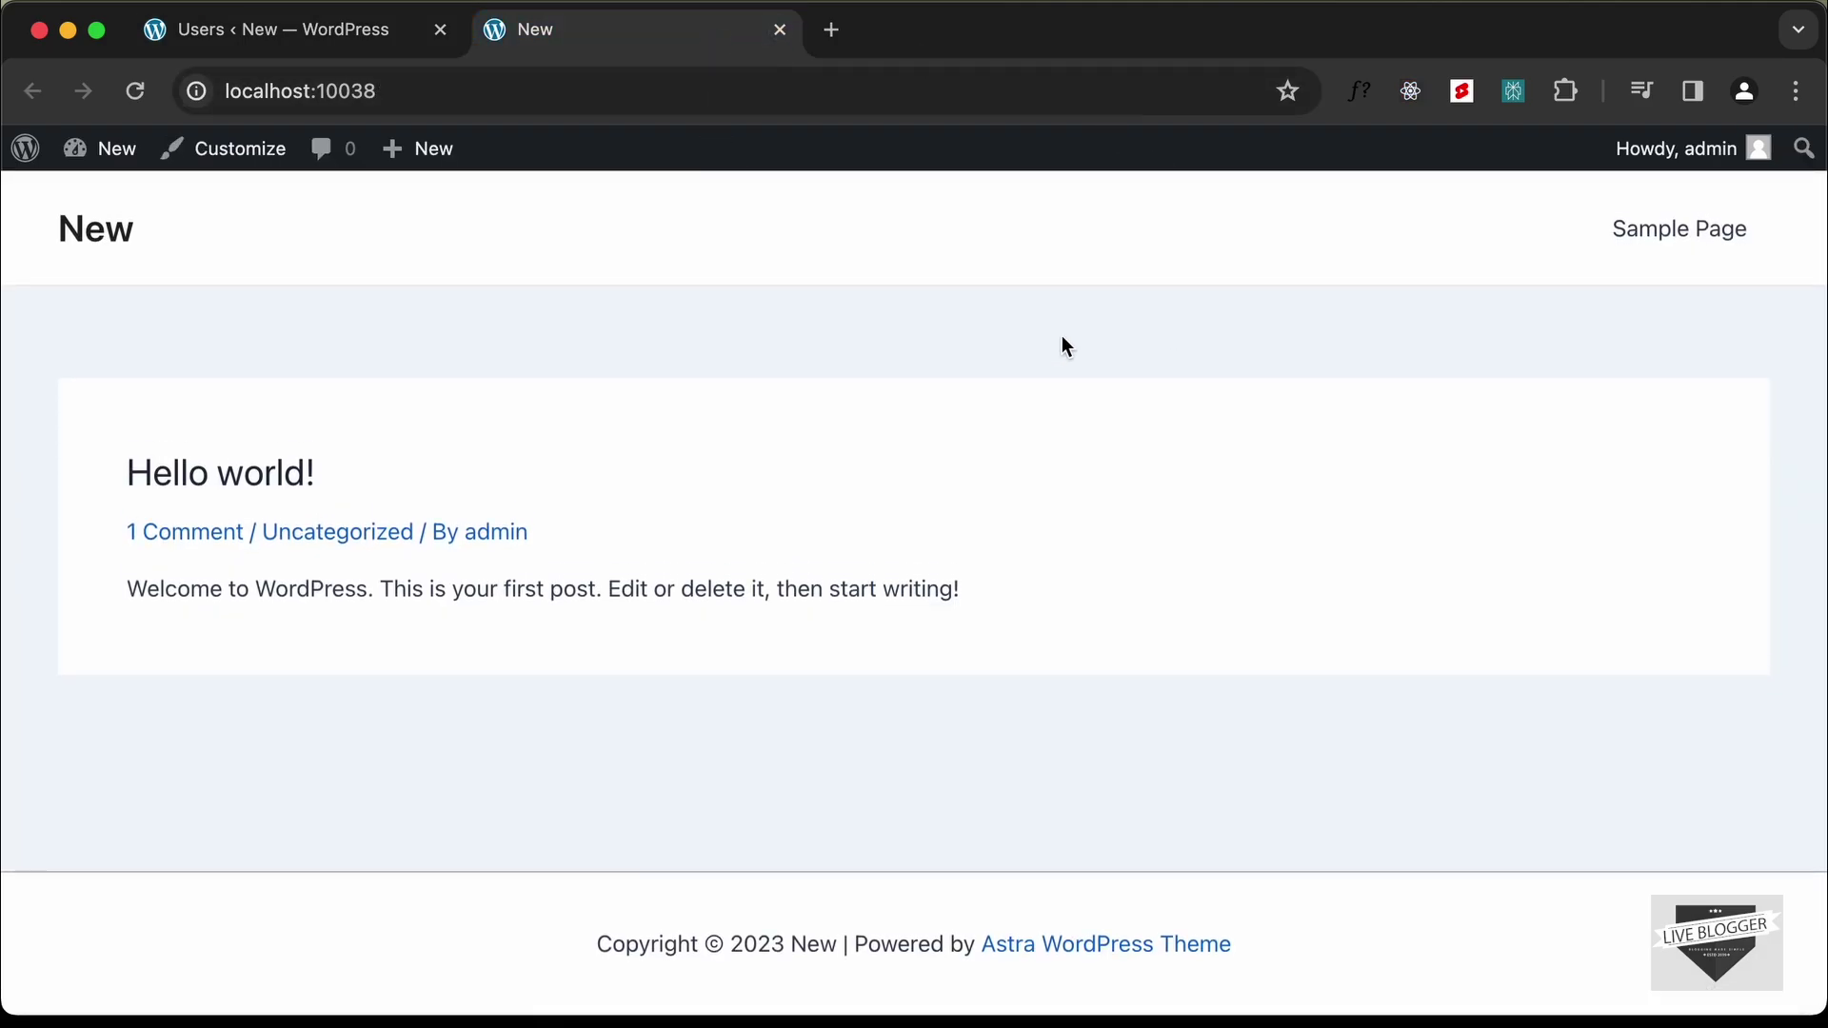
{"action": "left_click", "coordinate": [303, 36]}
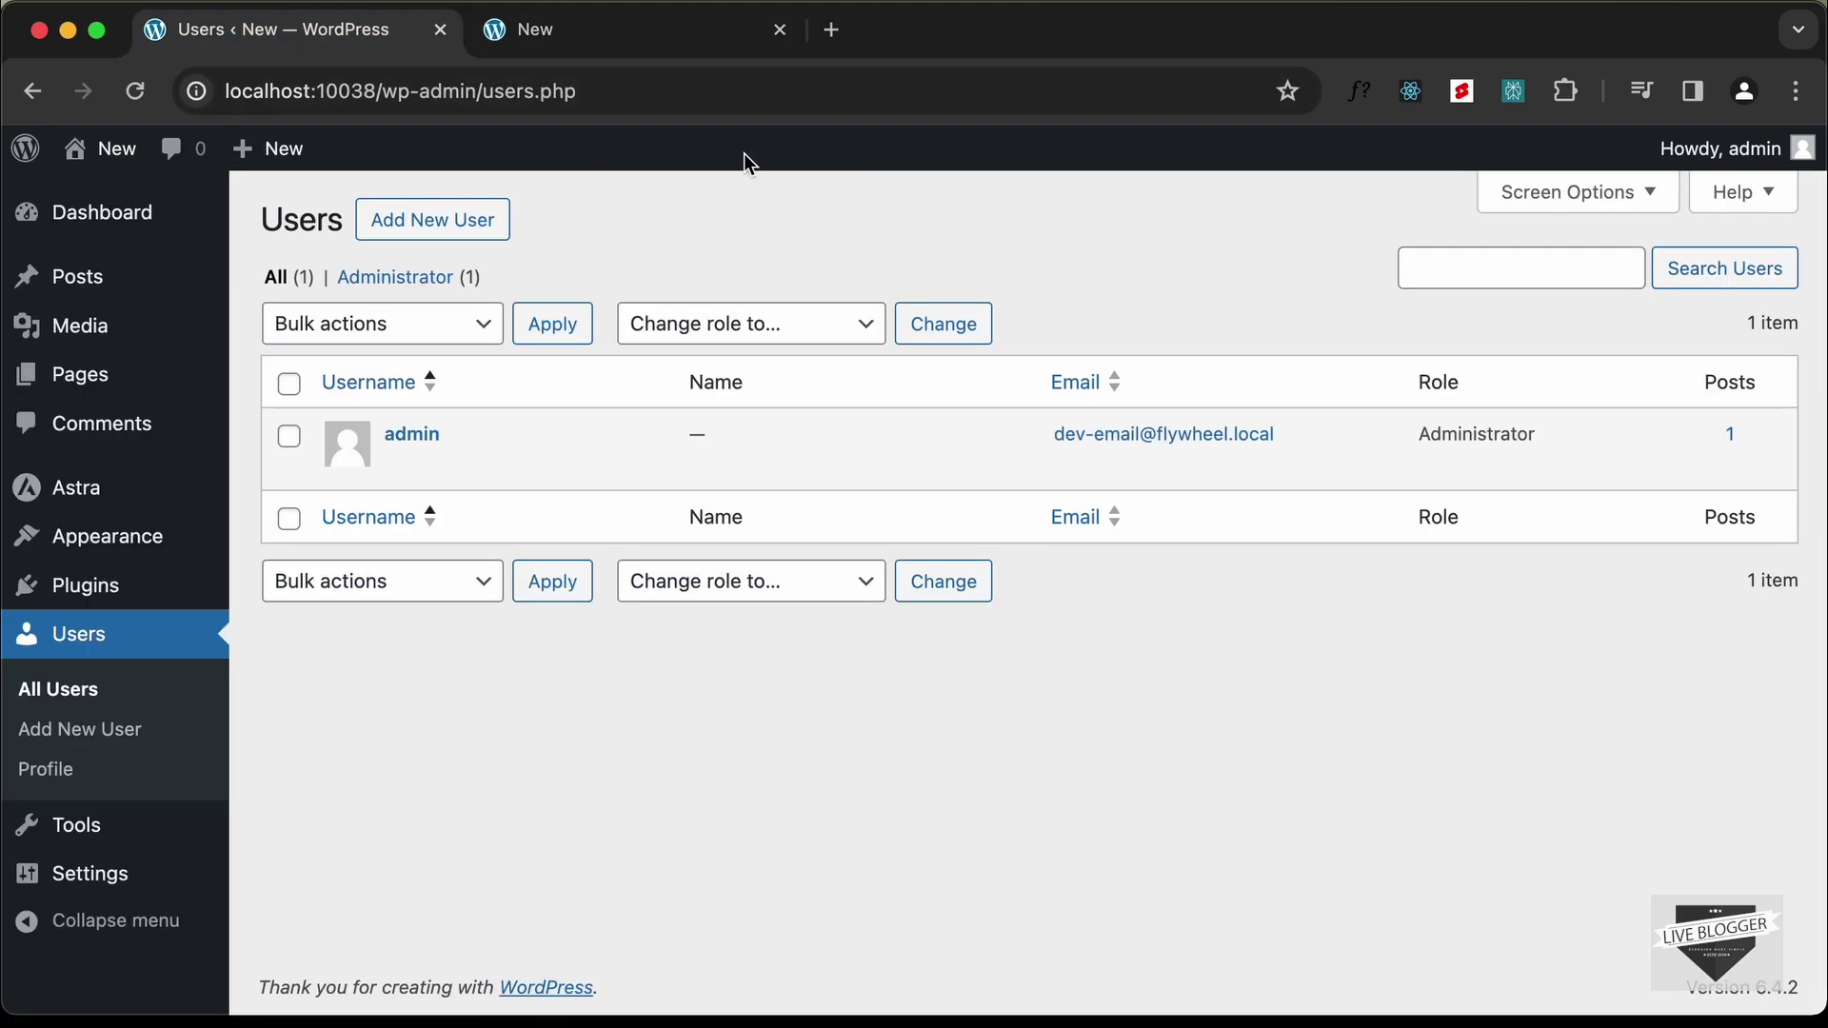
{"action": "left_click", "coordinate": [682, 34]}
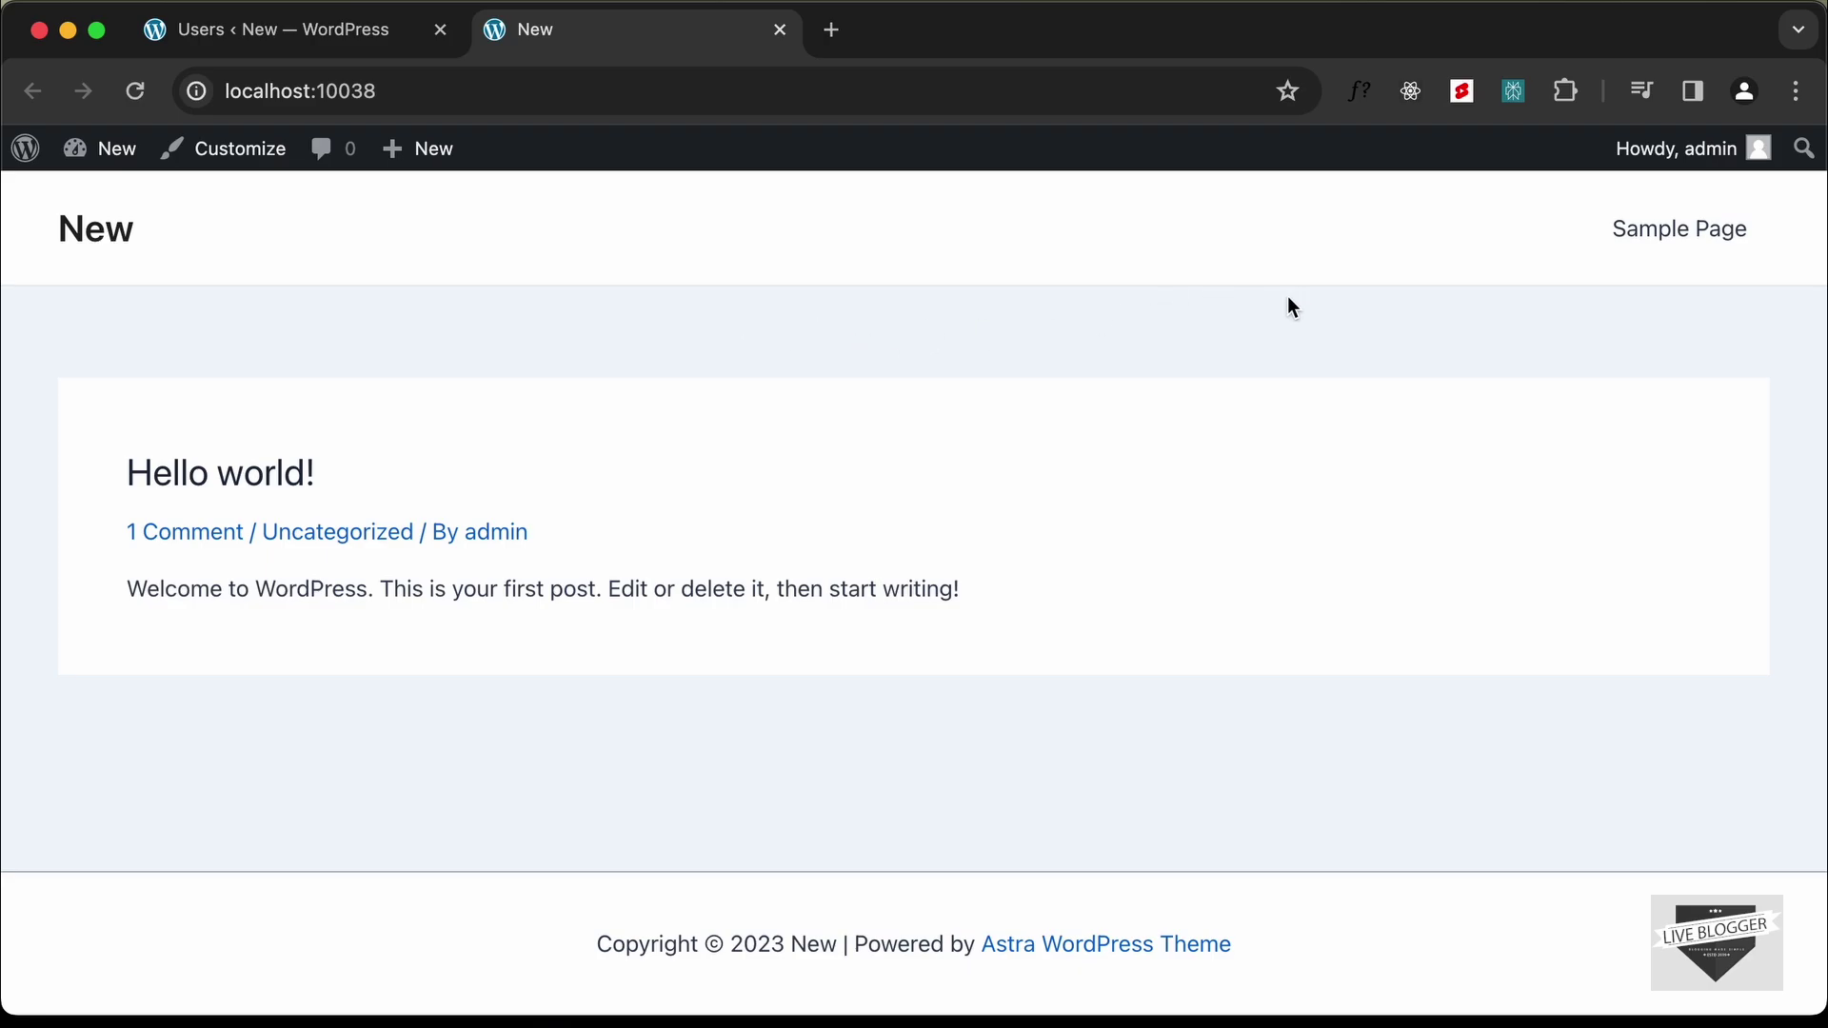
{"action": "left_click", "coordinate": [322, 38]}
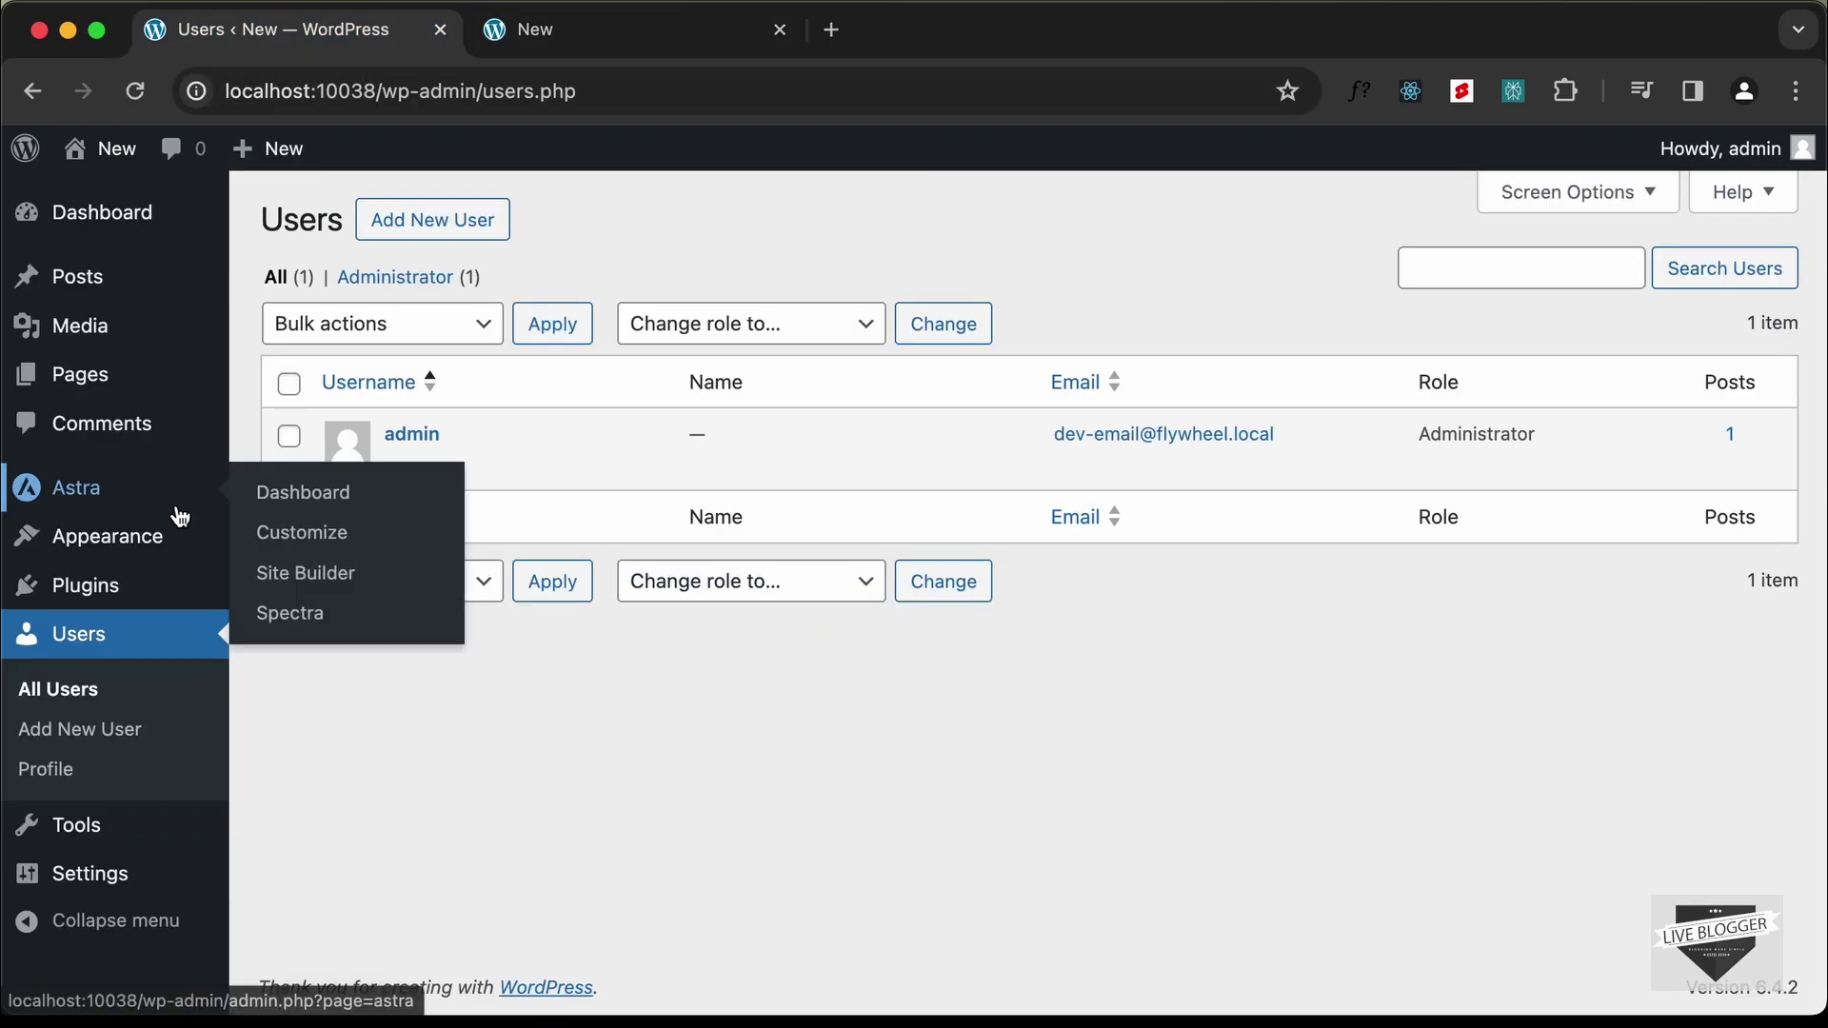
- Search Add New Plugin for 'ultimate member', then install and activate Ultimate Member
{"action": "mouse_move", "coordinate": [118, 583]}
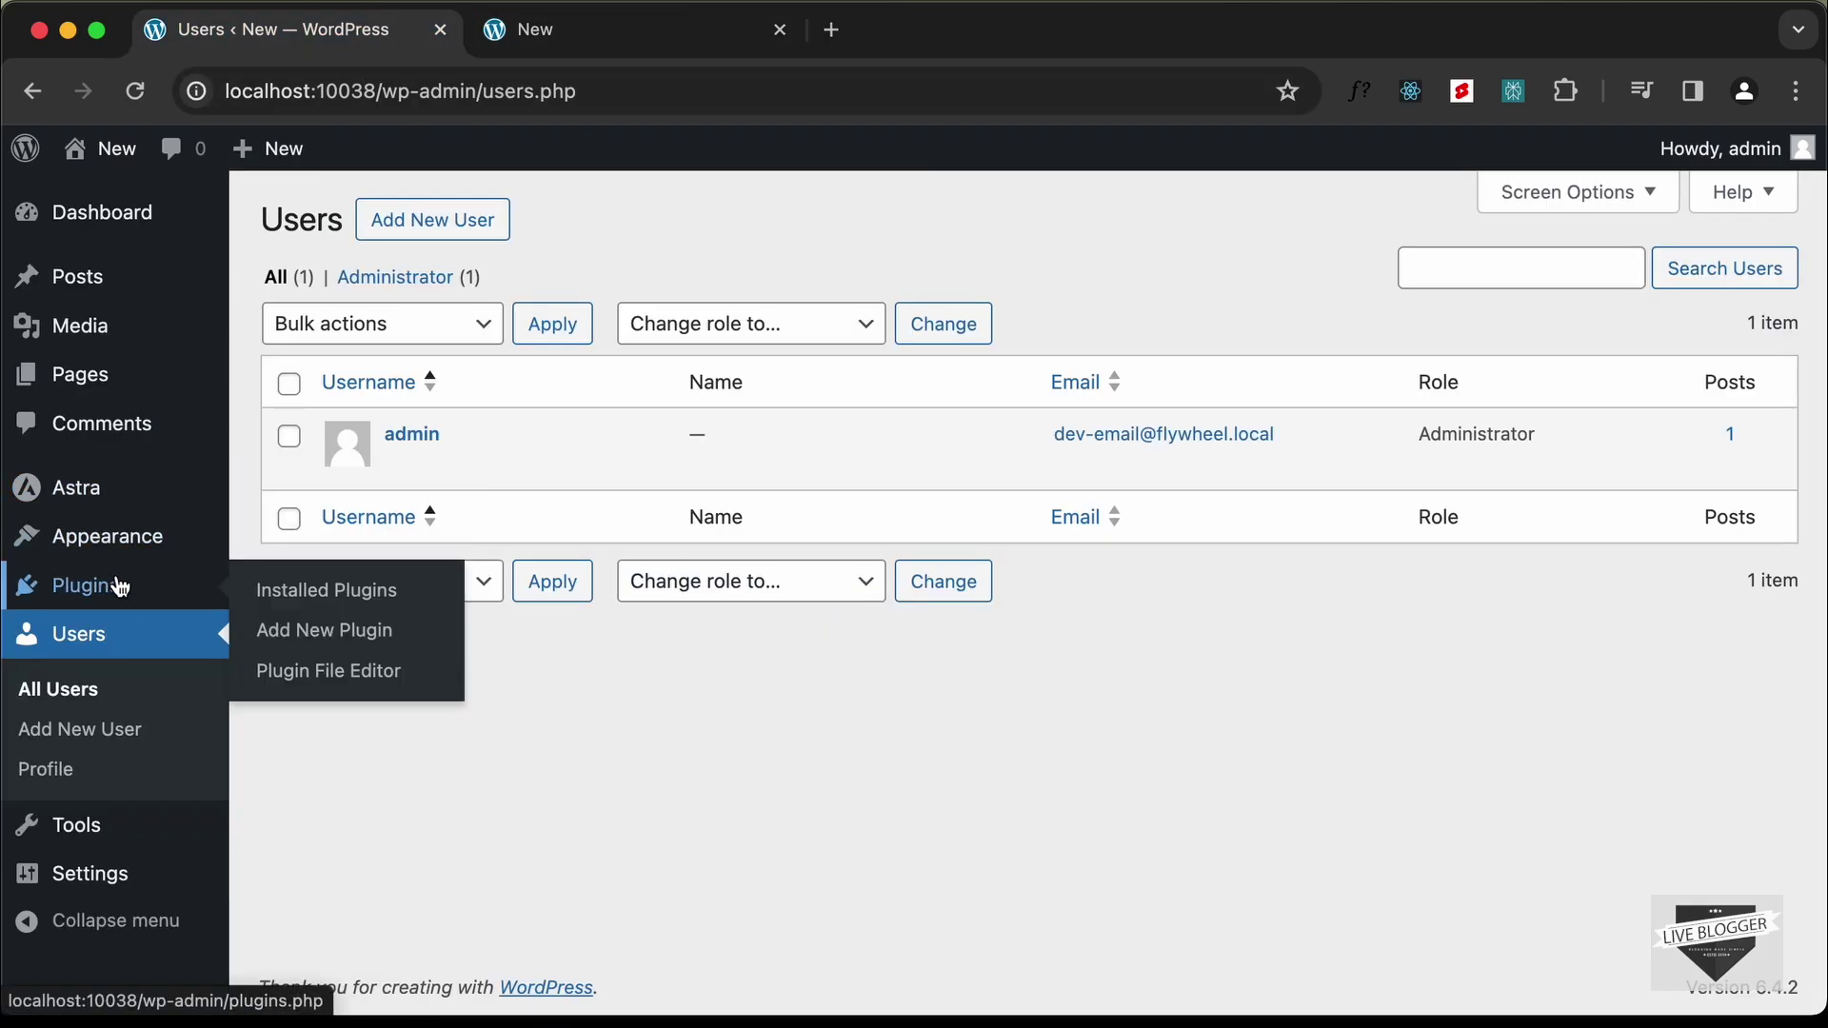
{"action": "left_click", "coordinate": [331, 634]}
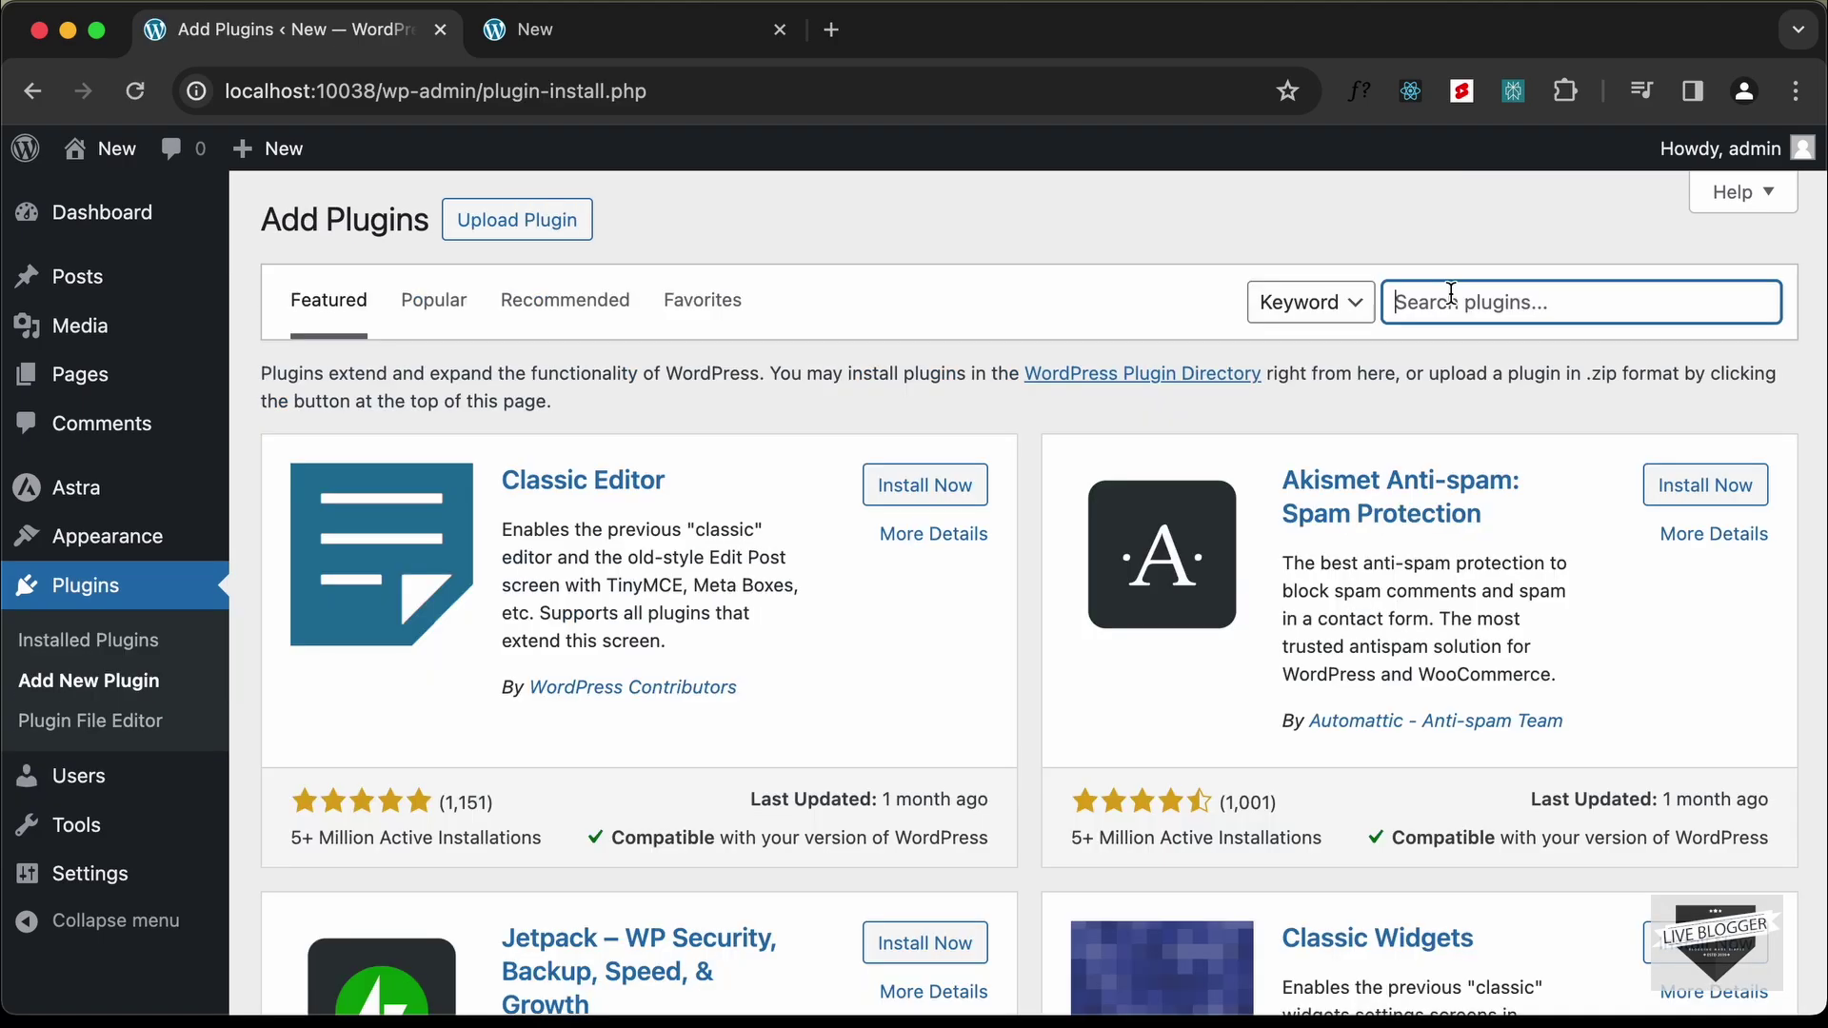
{"action": "type", "text": "ultimate"}
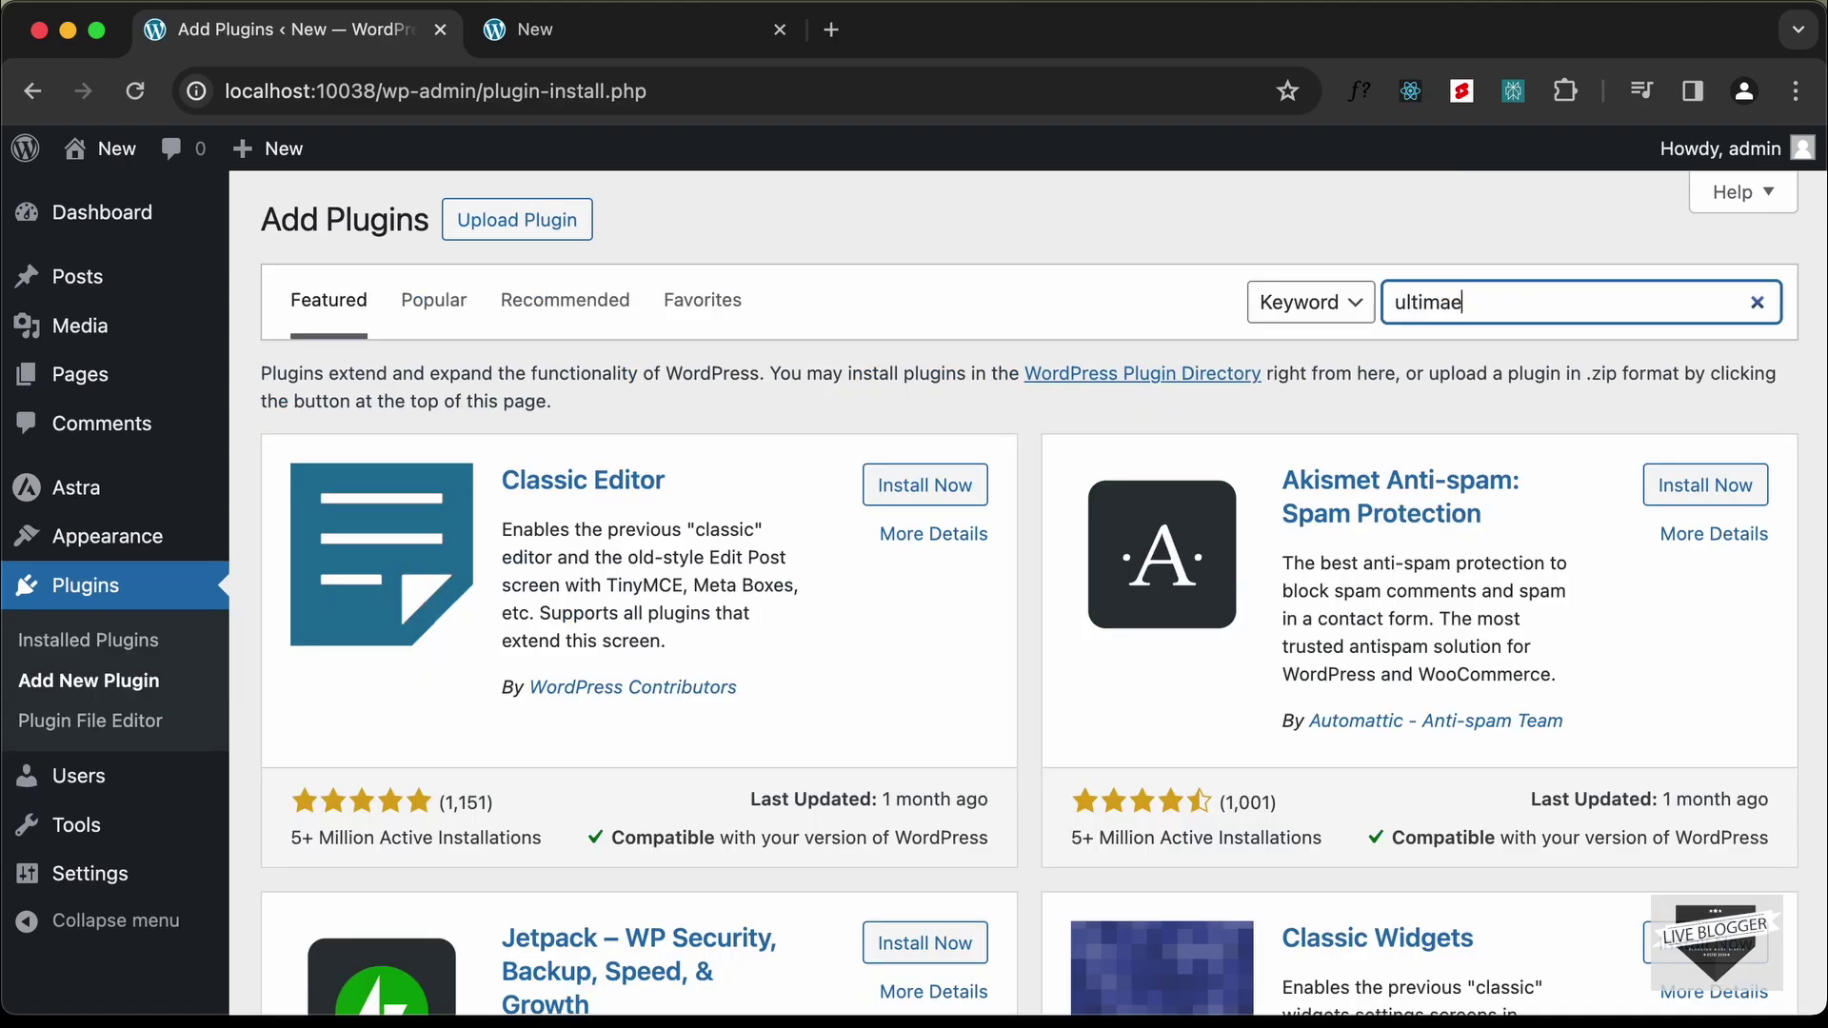
{"action": "key", "text": "BackSpace"}
{"action": "type", "text": "te member"}
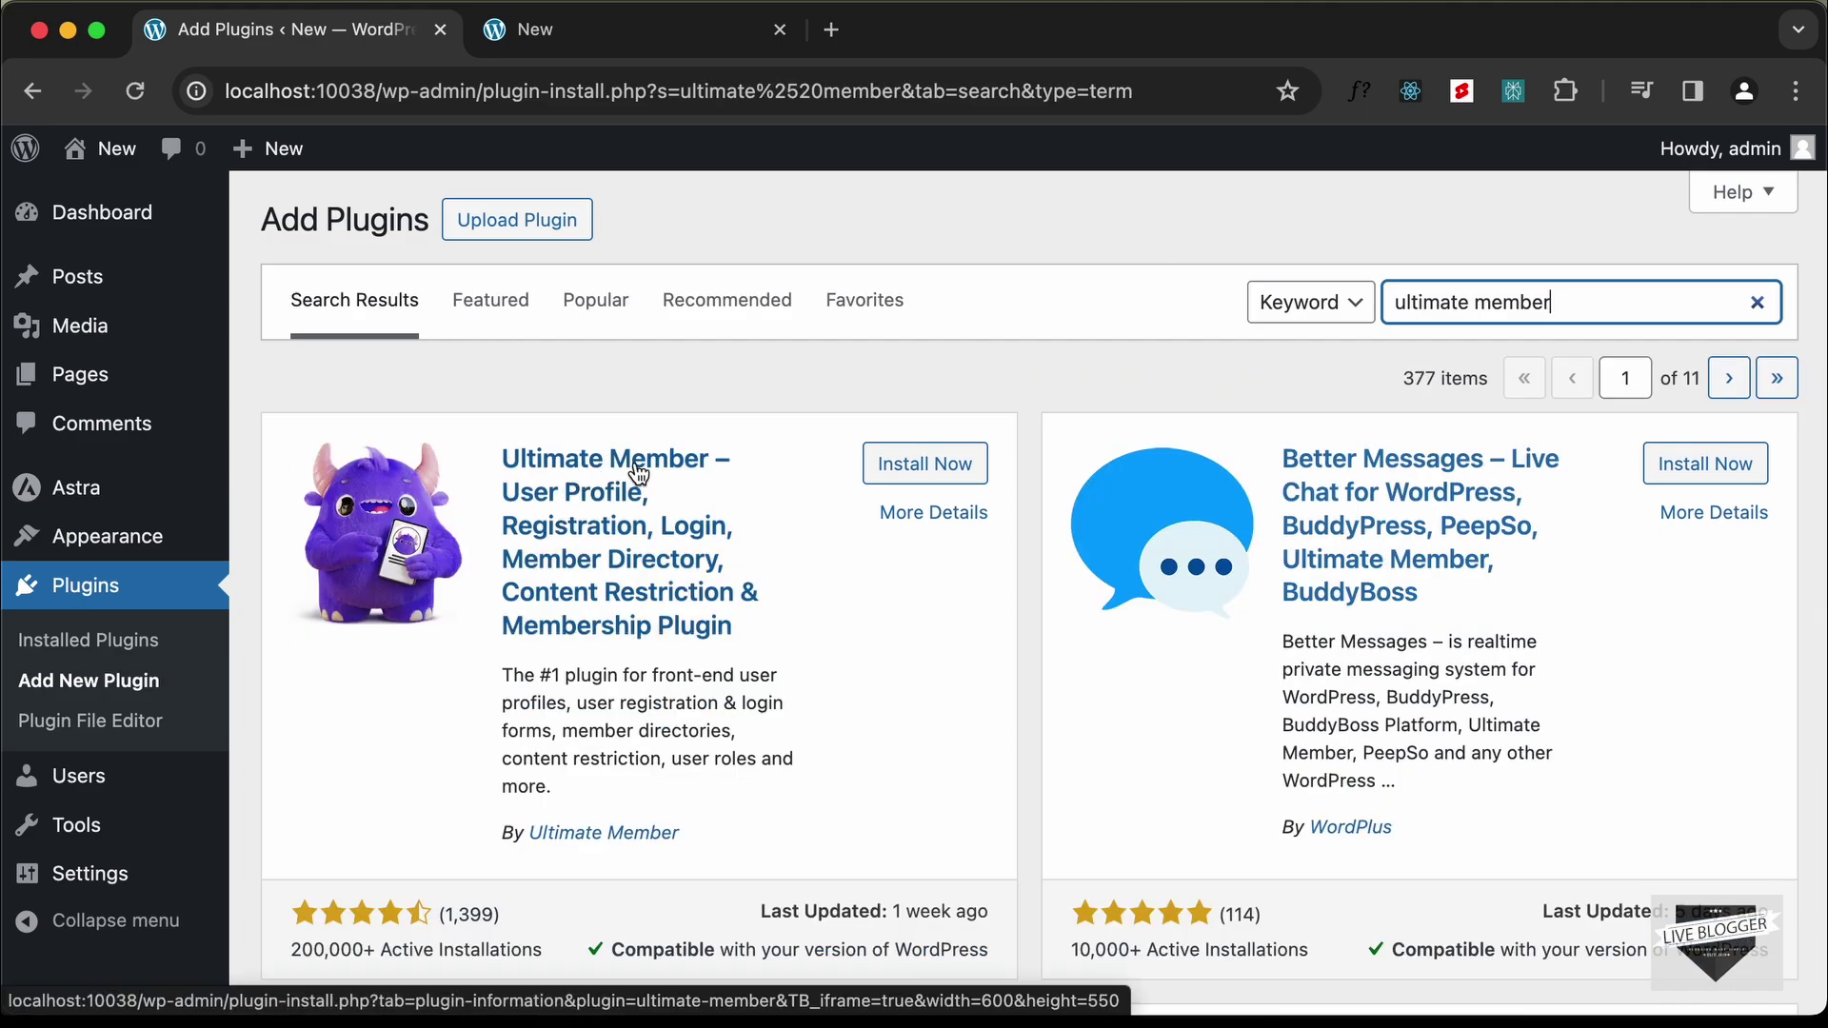
{"action": "scroll", "coordinate": [600, 581], "scroll_direction": "down", "scroll_amount": 1}
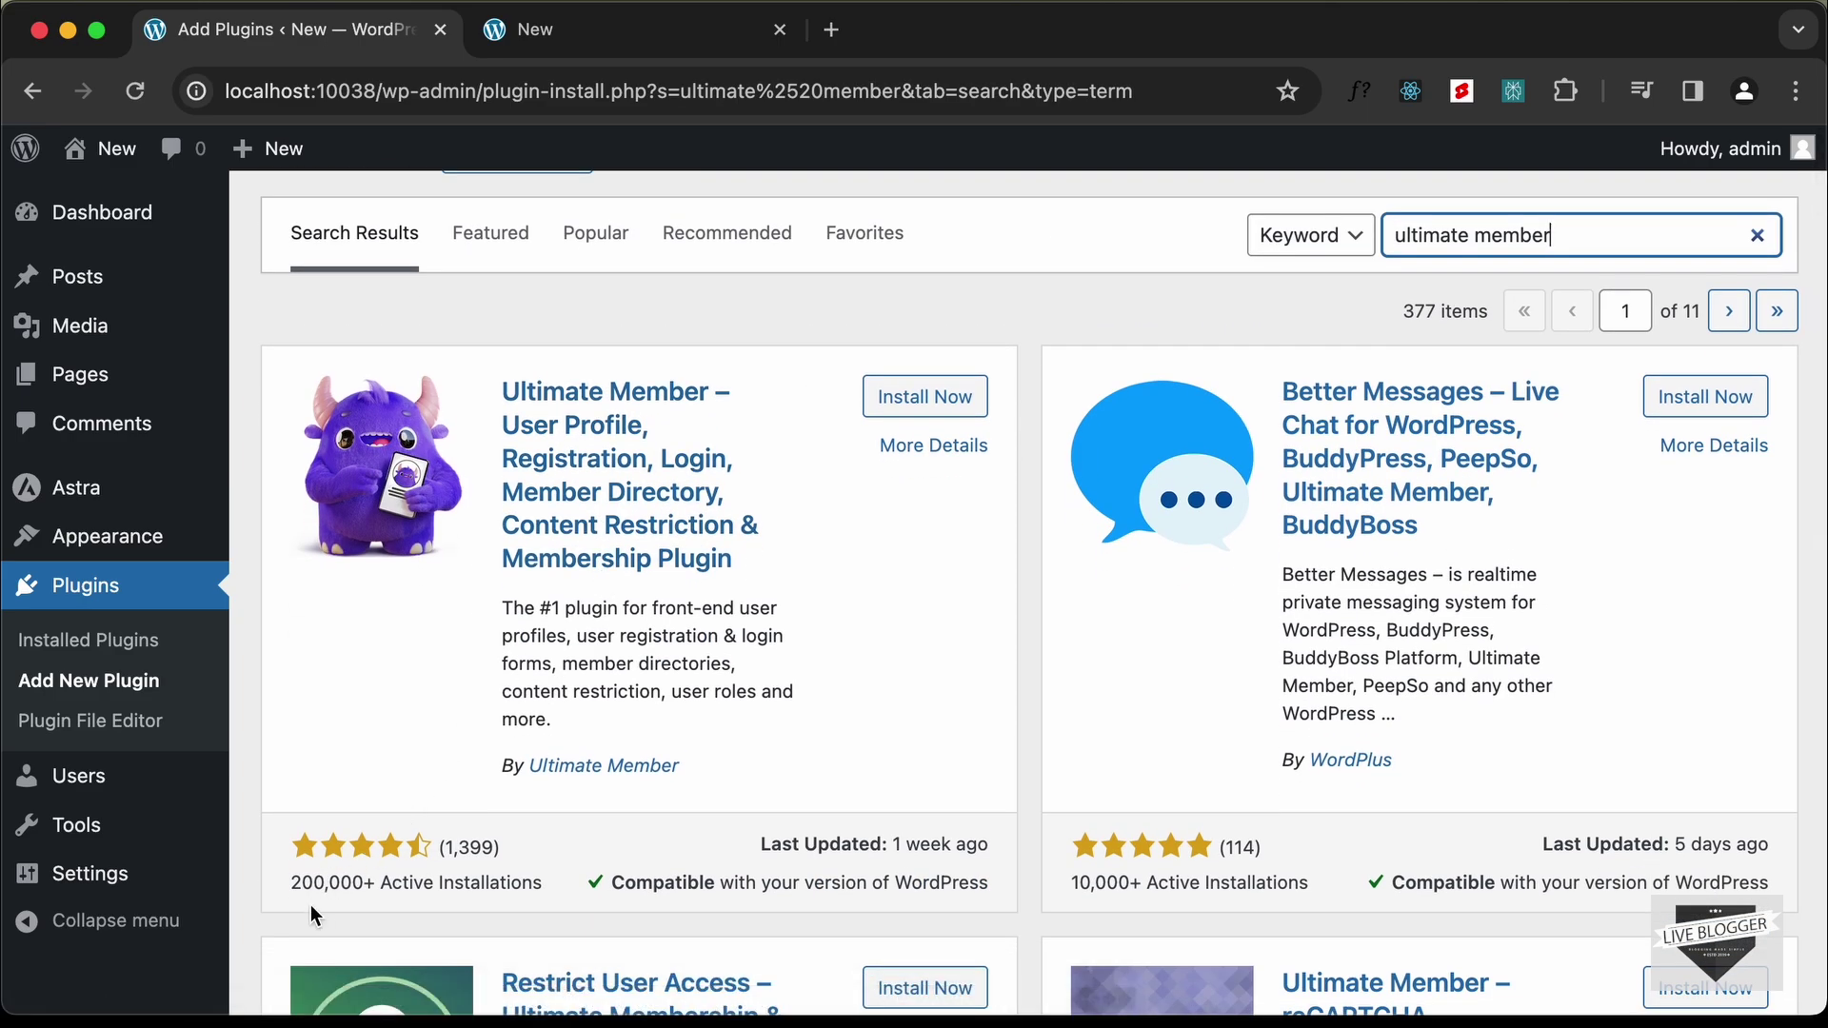
{"action": "scroll", "coordinate": [796, 585], "scroll_direction": "up", "scroll_amount": 1}
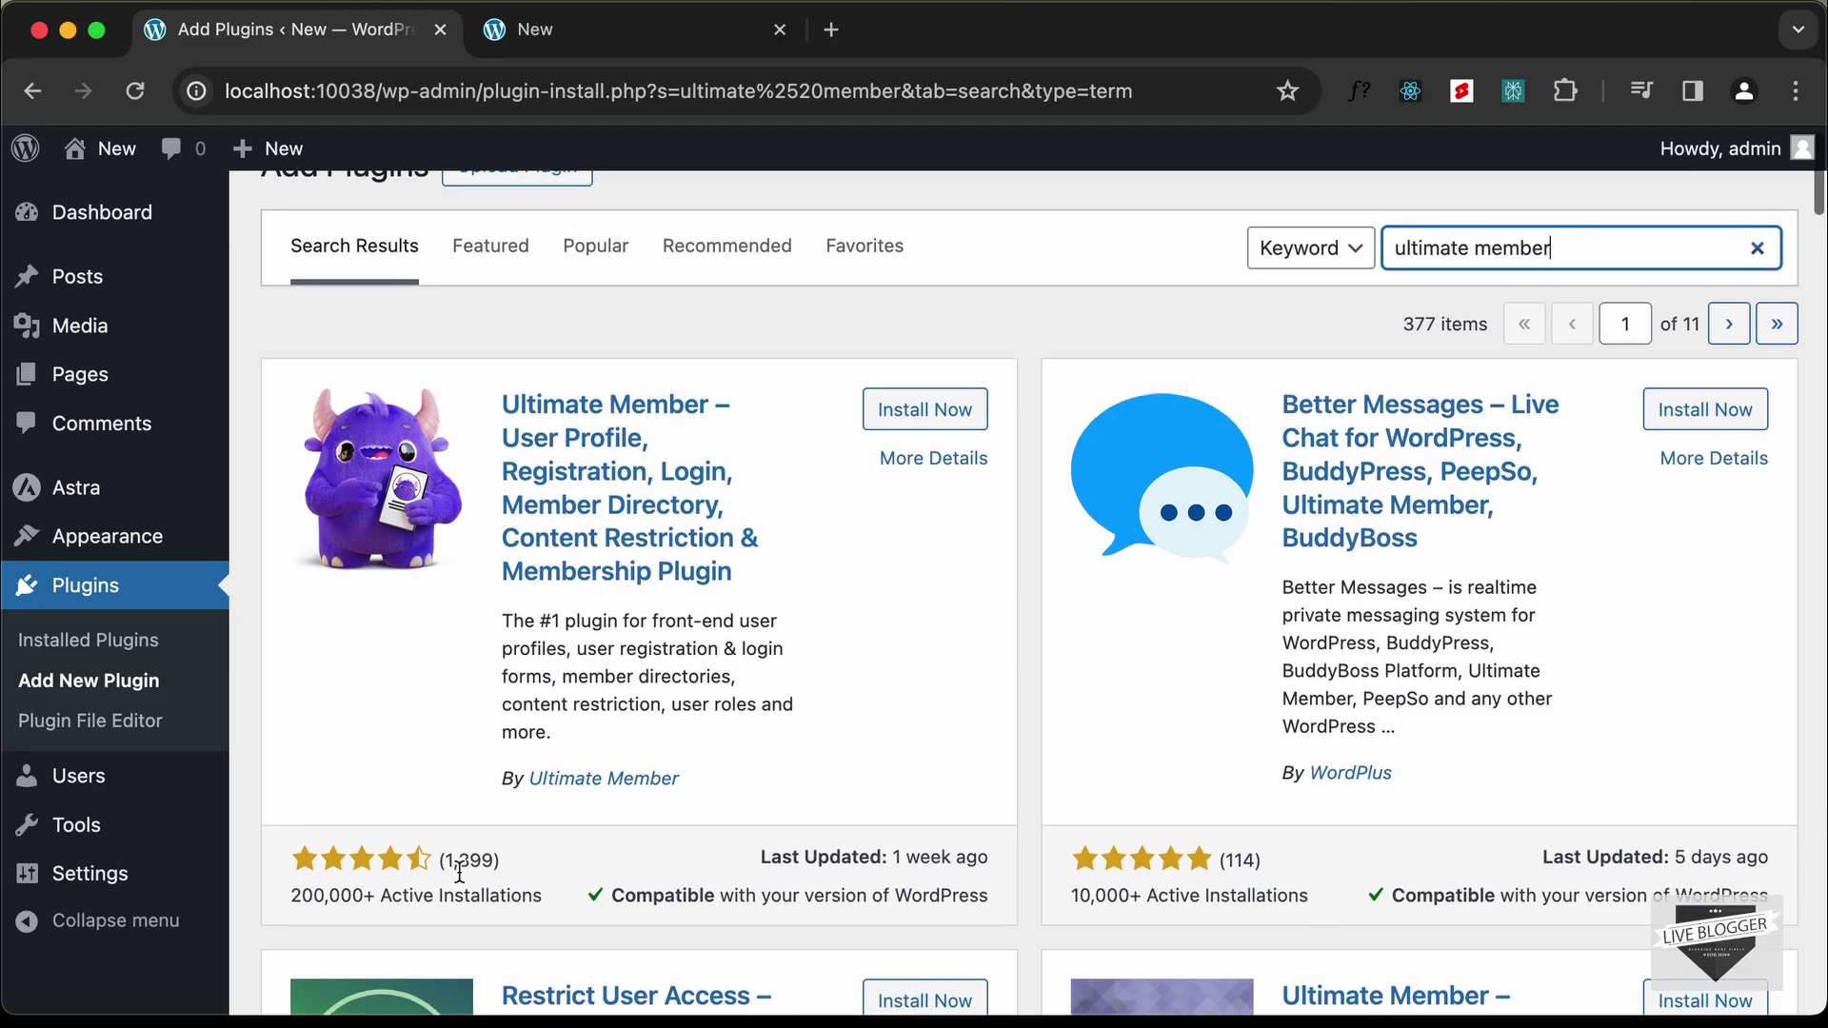
{"action": "left_click", "coordinate": [935, 465]}
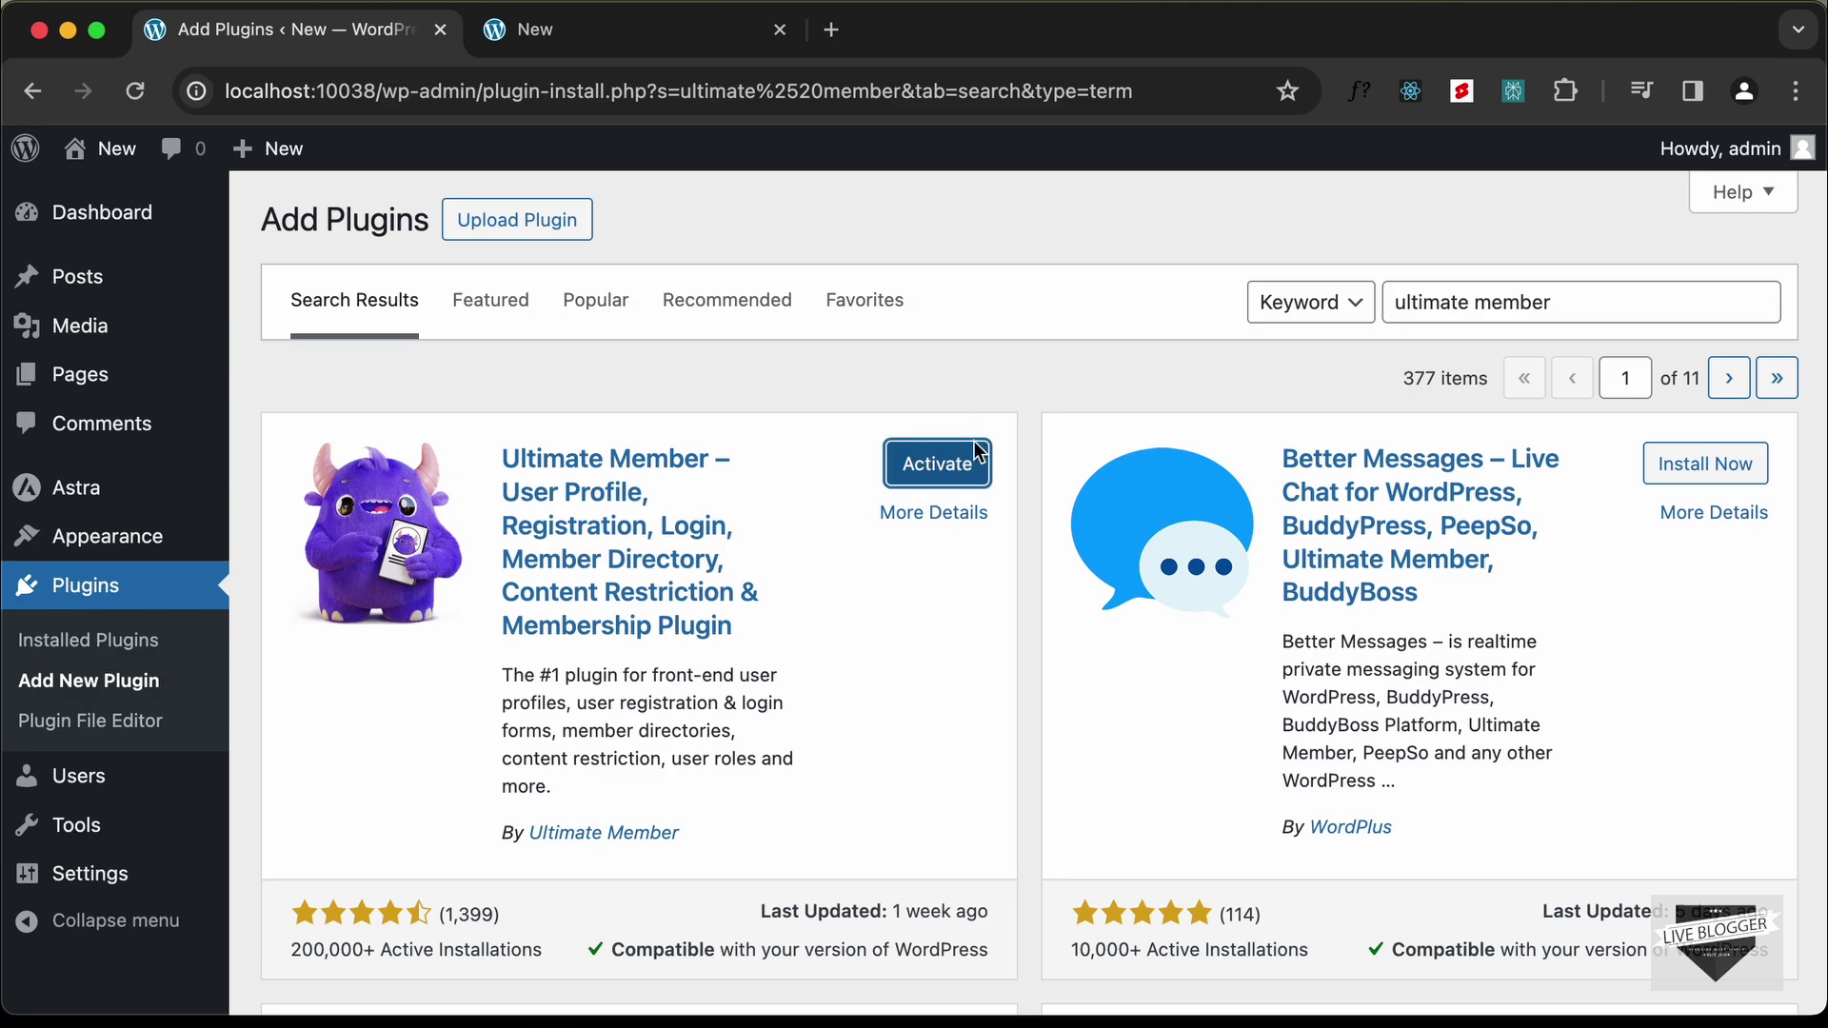
{"action": "left_click", "coordinate": [966, 465]}
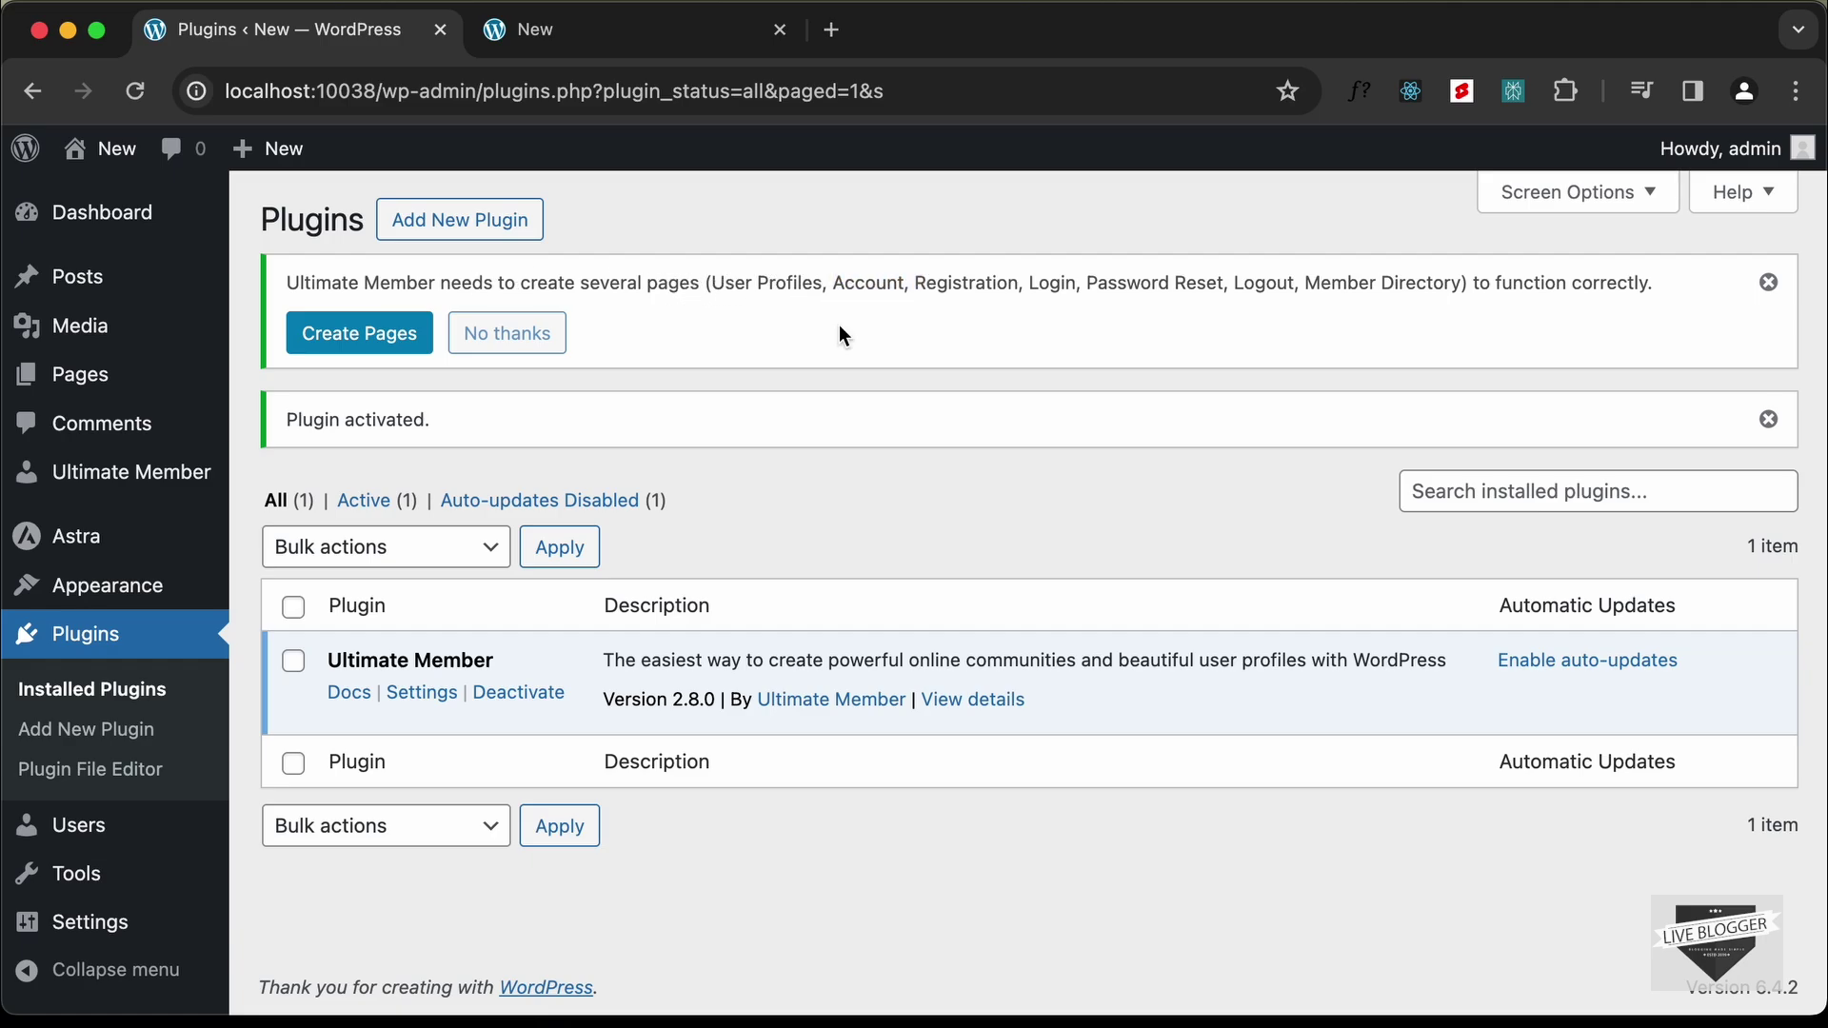
- Create Ultimate Member's required pages from its plugin notice
{"action": "double_click", "coordinate": [863, 284]}
{"action": "double_click", "coordinate": [947, 284]}
{"action": "left_click", "coordinate": [1029, 286]}
{"action": "left_click", "coordinate": [333, 354]}
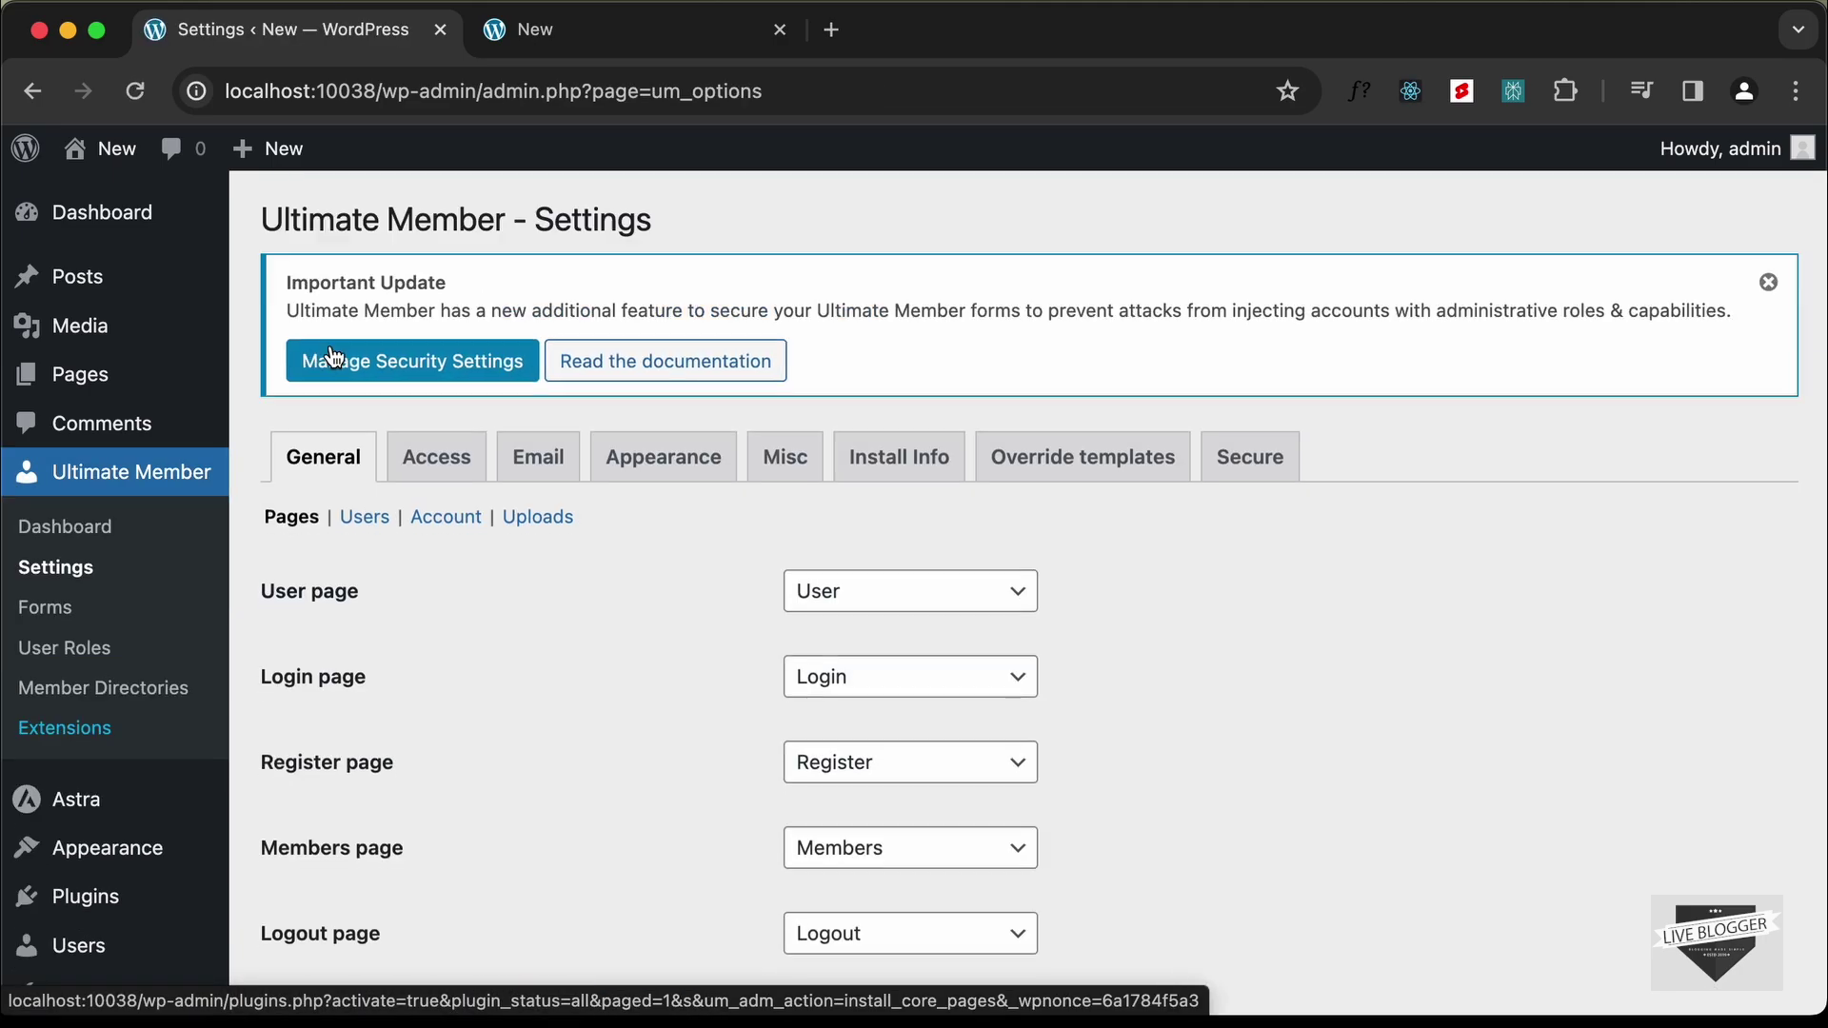
- Review the Pages settings, confirming User stays assigned as the User page
{"action": "scroll", "coordinate": [518, 698], "scroll_direction": "down", "scroll_amount": 2}
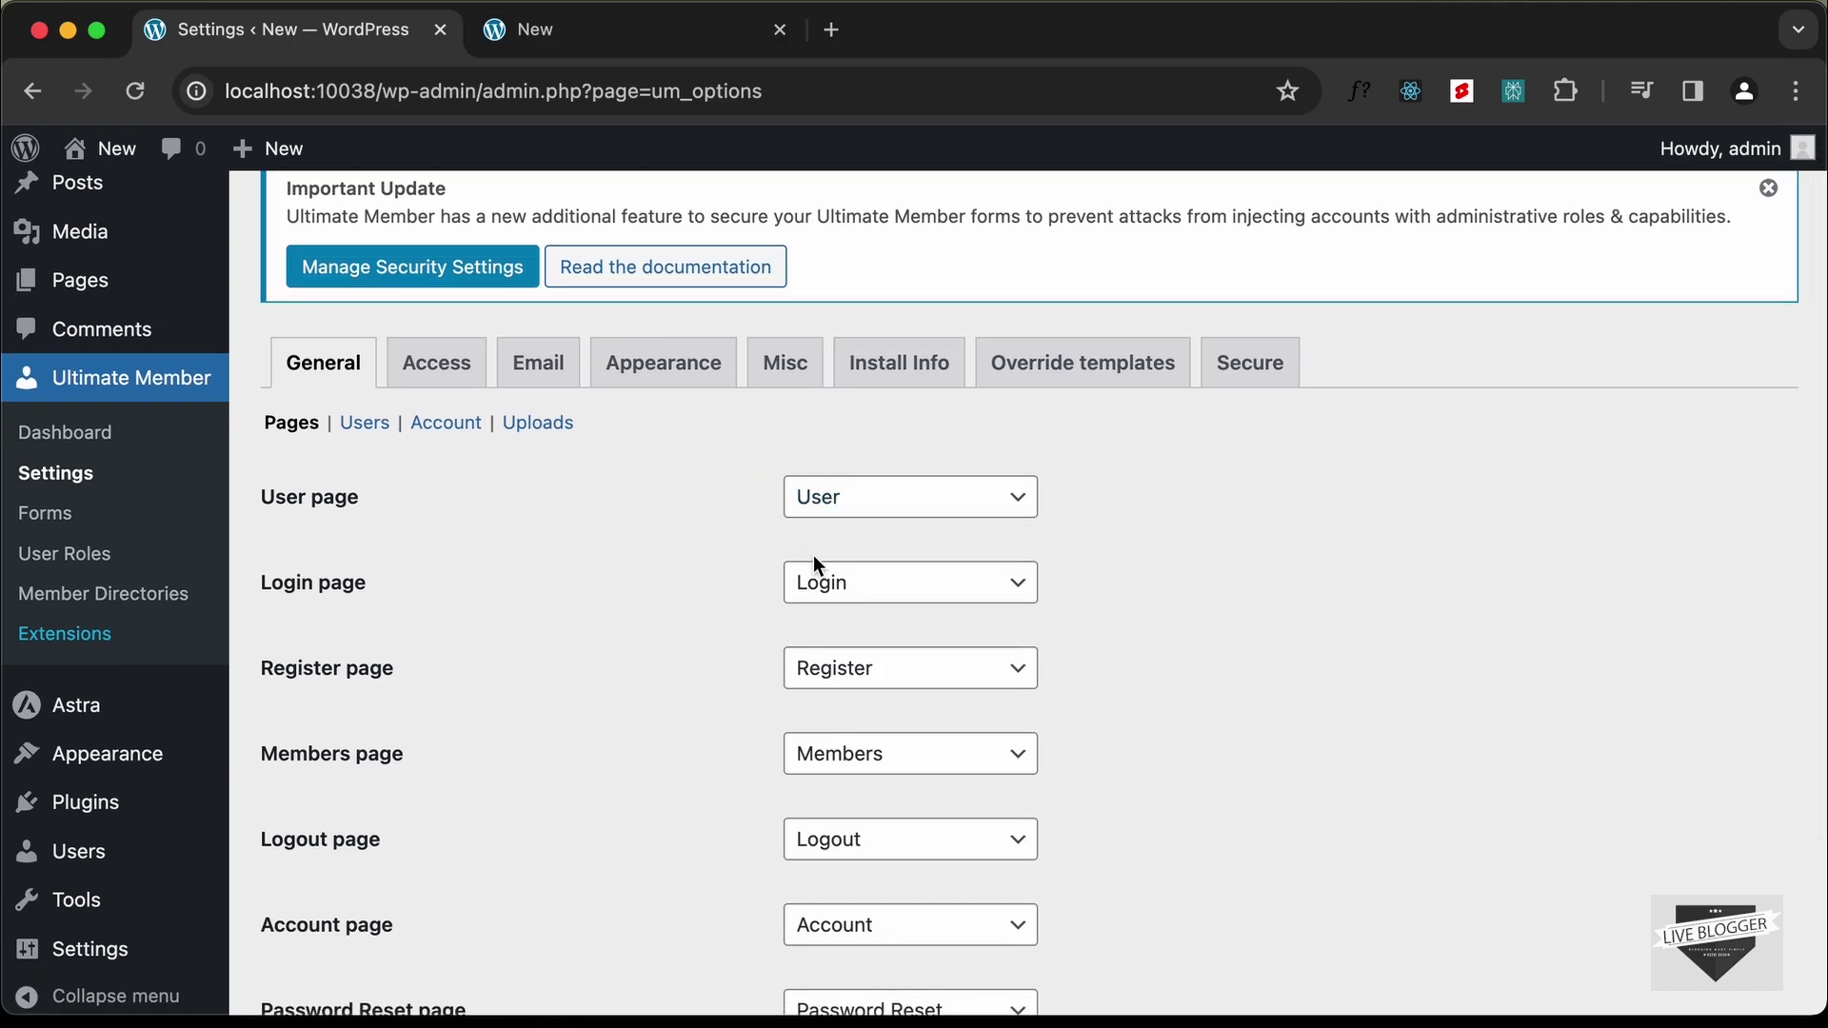
{"action": "scroll", "coordinate": [815, 564], "scroll_direction": "down", "scroll_amount": 1}
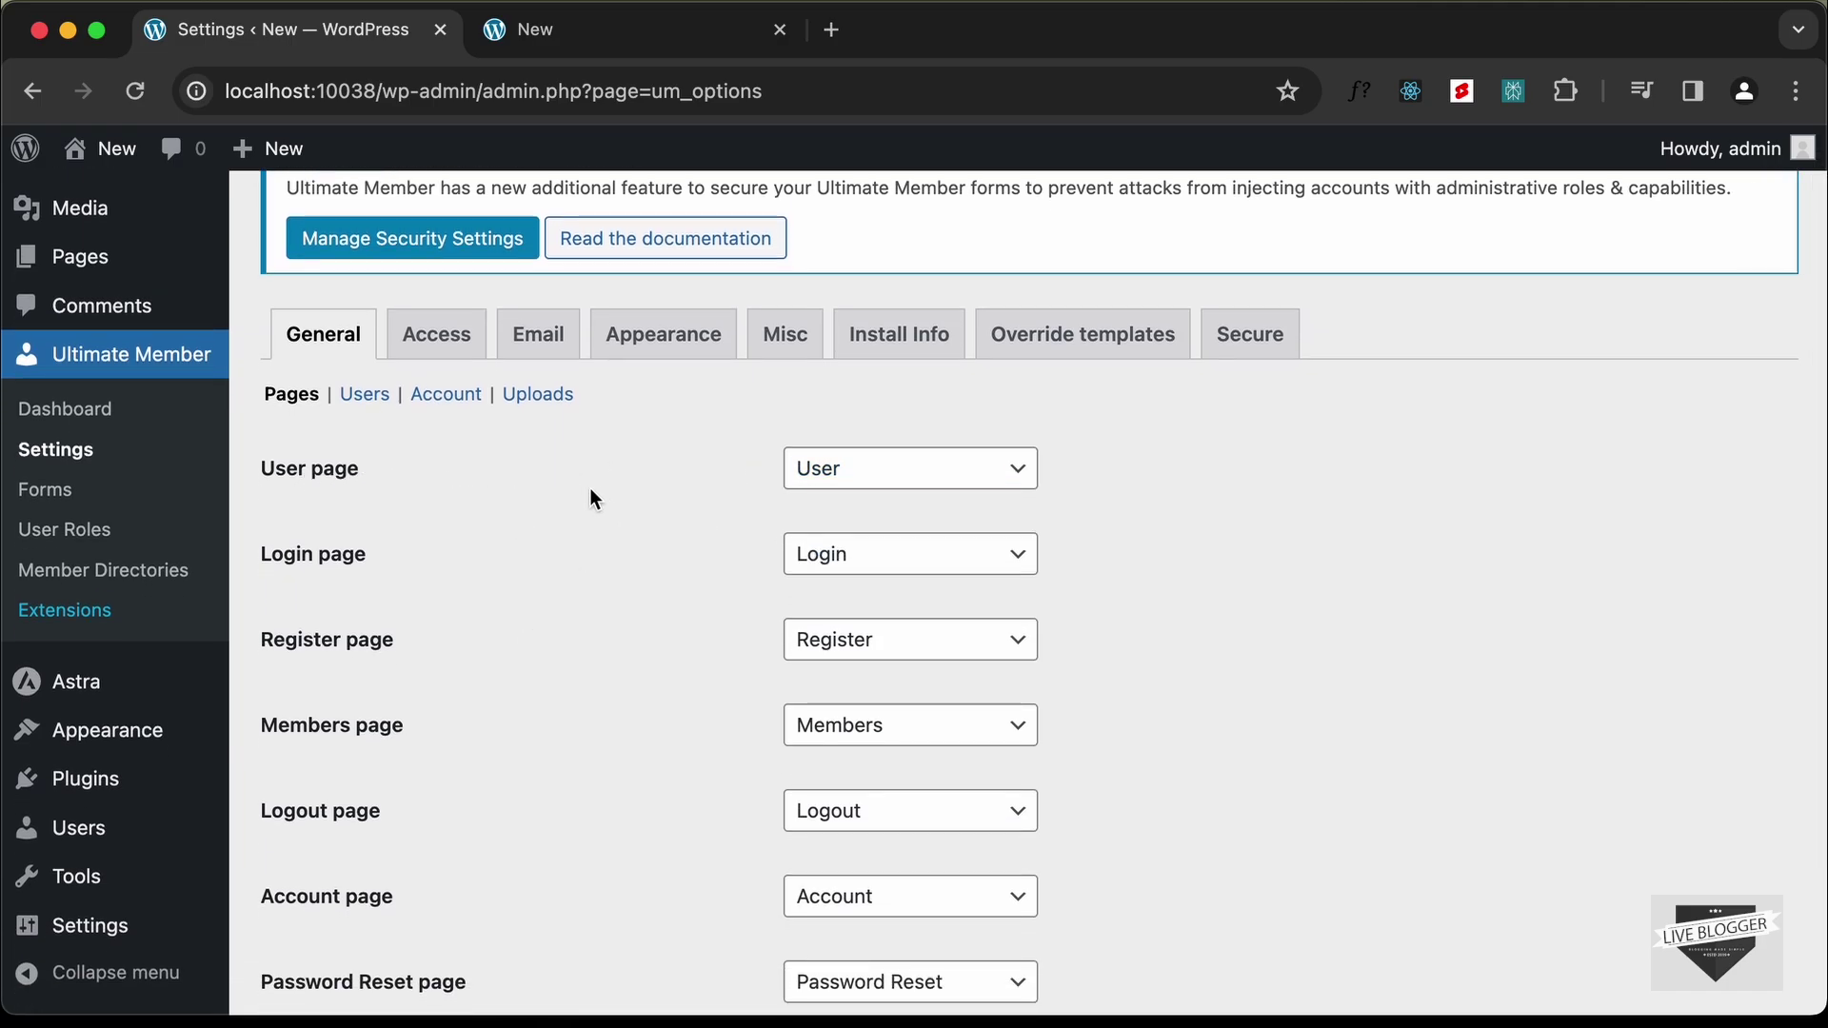
{"action": "left_click", "coordinate": [928, 466]}
{"action": "left_click", "coordinate": [583, 599]}
{"action": "scroll", "coordinate": [562, 400], "scroll_direction": "down", "scroll_amount": 4}
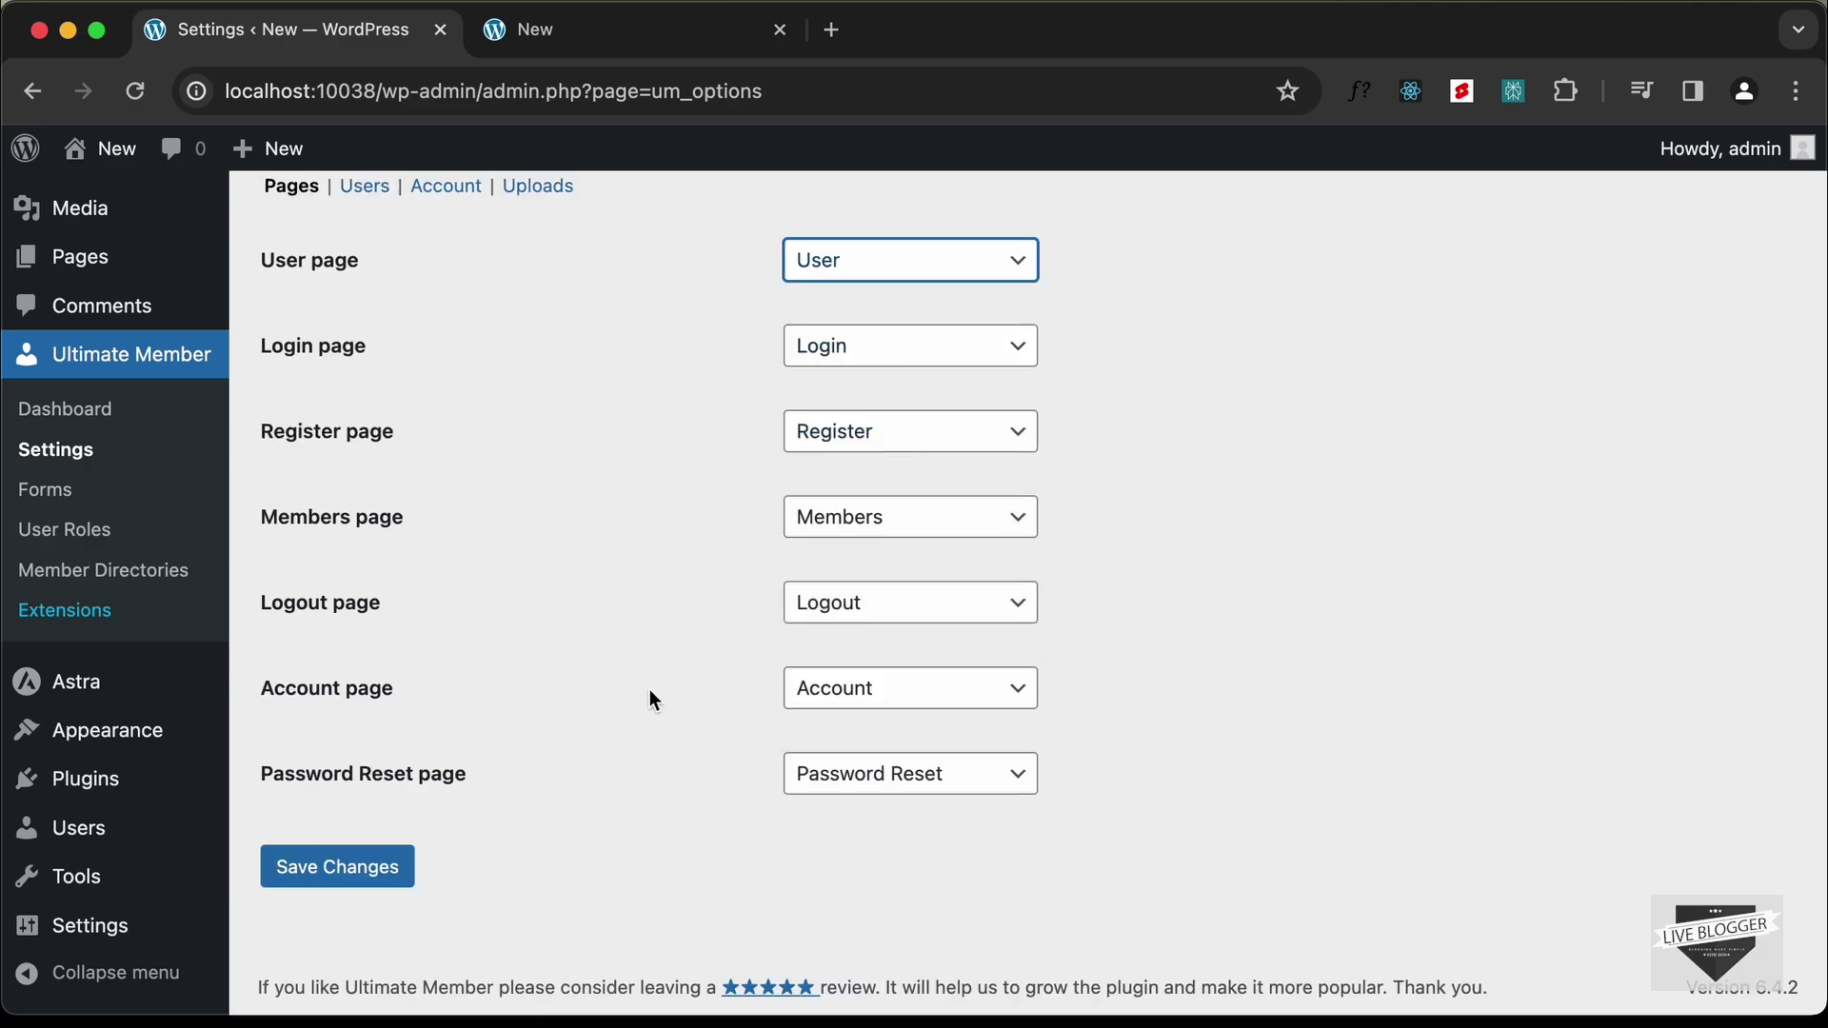
{"action": "scroll", "coordinate": [649, 689], "scroll_direction": "up", "scroll_amount": 5}
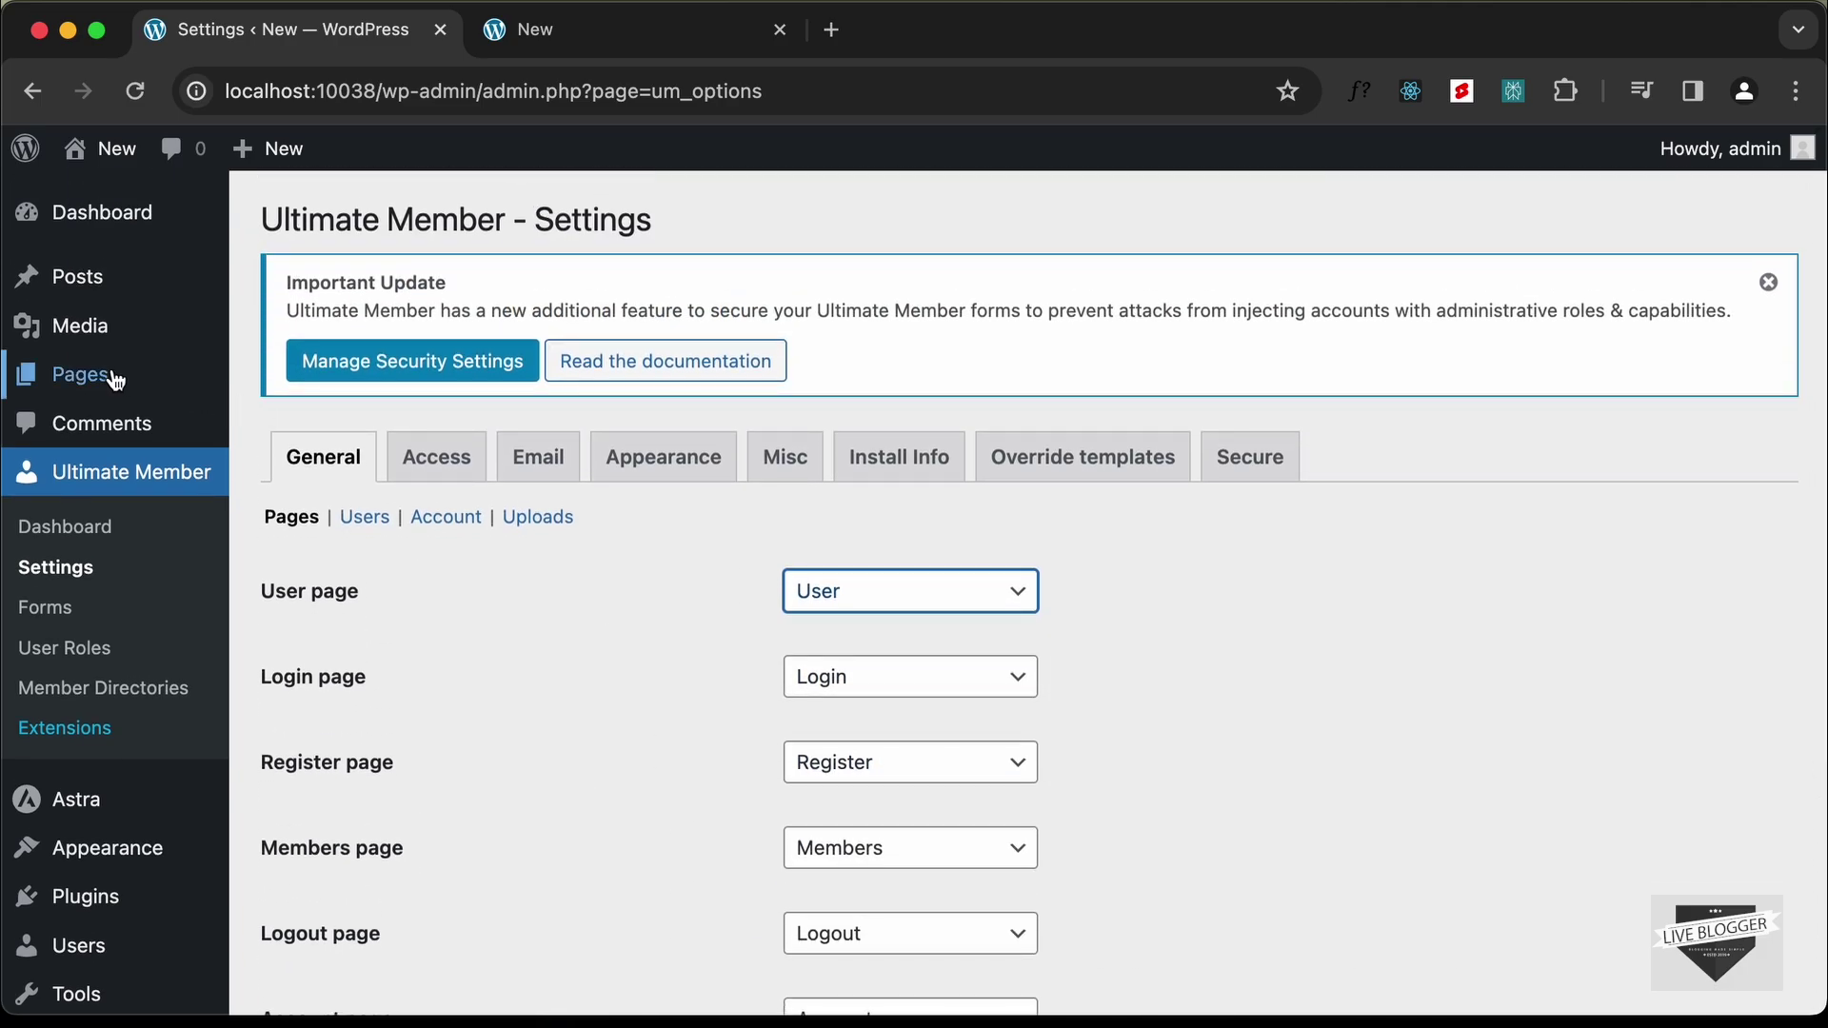
- Browse All Pages to see the nine pages, including the new UM Account, Login, Register and User pages
{"action": "left_click", "coordinate": [115, 378]}
{"action": "scroll", "coordinate": [676, 290], "scroll_direction": "down", "scroll_amount": 2}
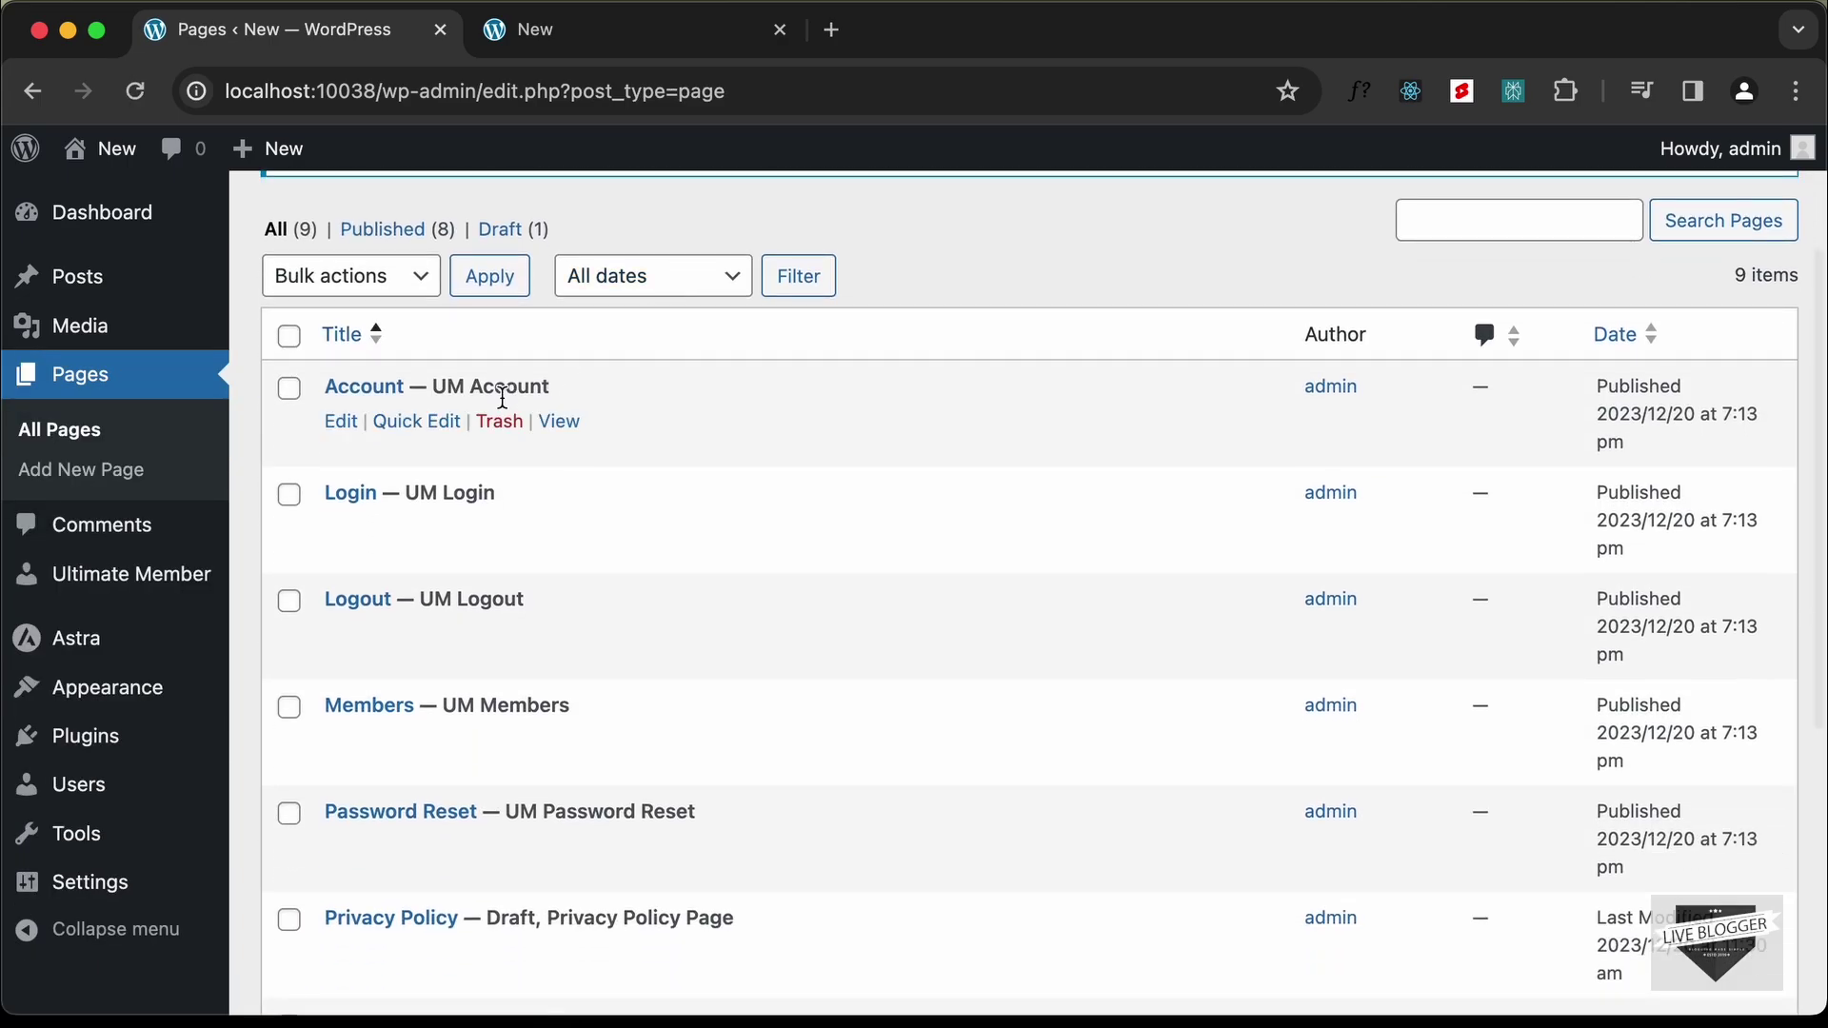
{"action": "scroll", "coordinate": [470, 477], "scroll_direction": "down", "scroll_amount": 5}
{"action": "scroll", "coordinate": [469, 481], "scroll_direction": "up", "scroll_amount": 4}
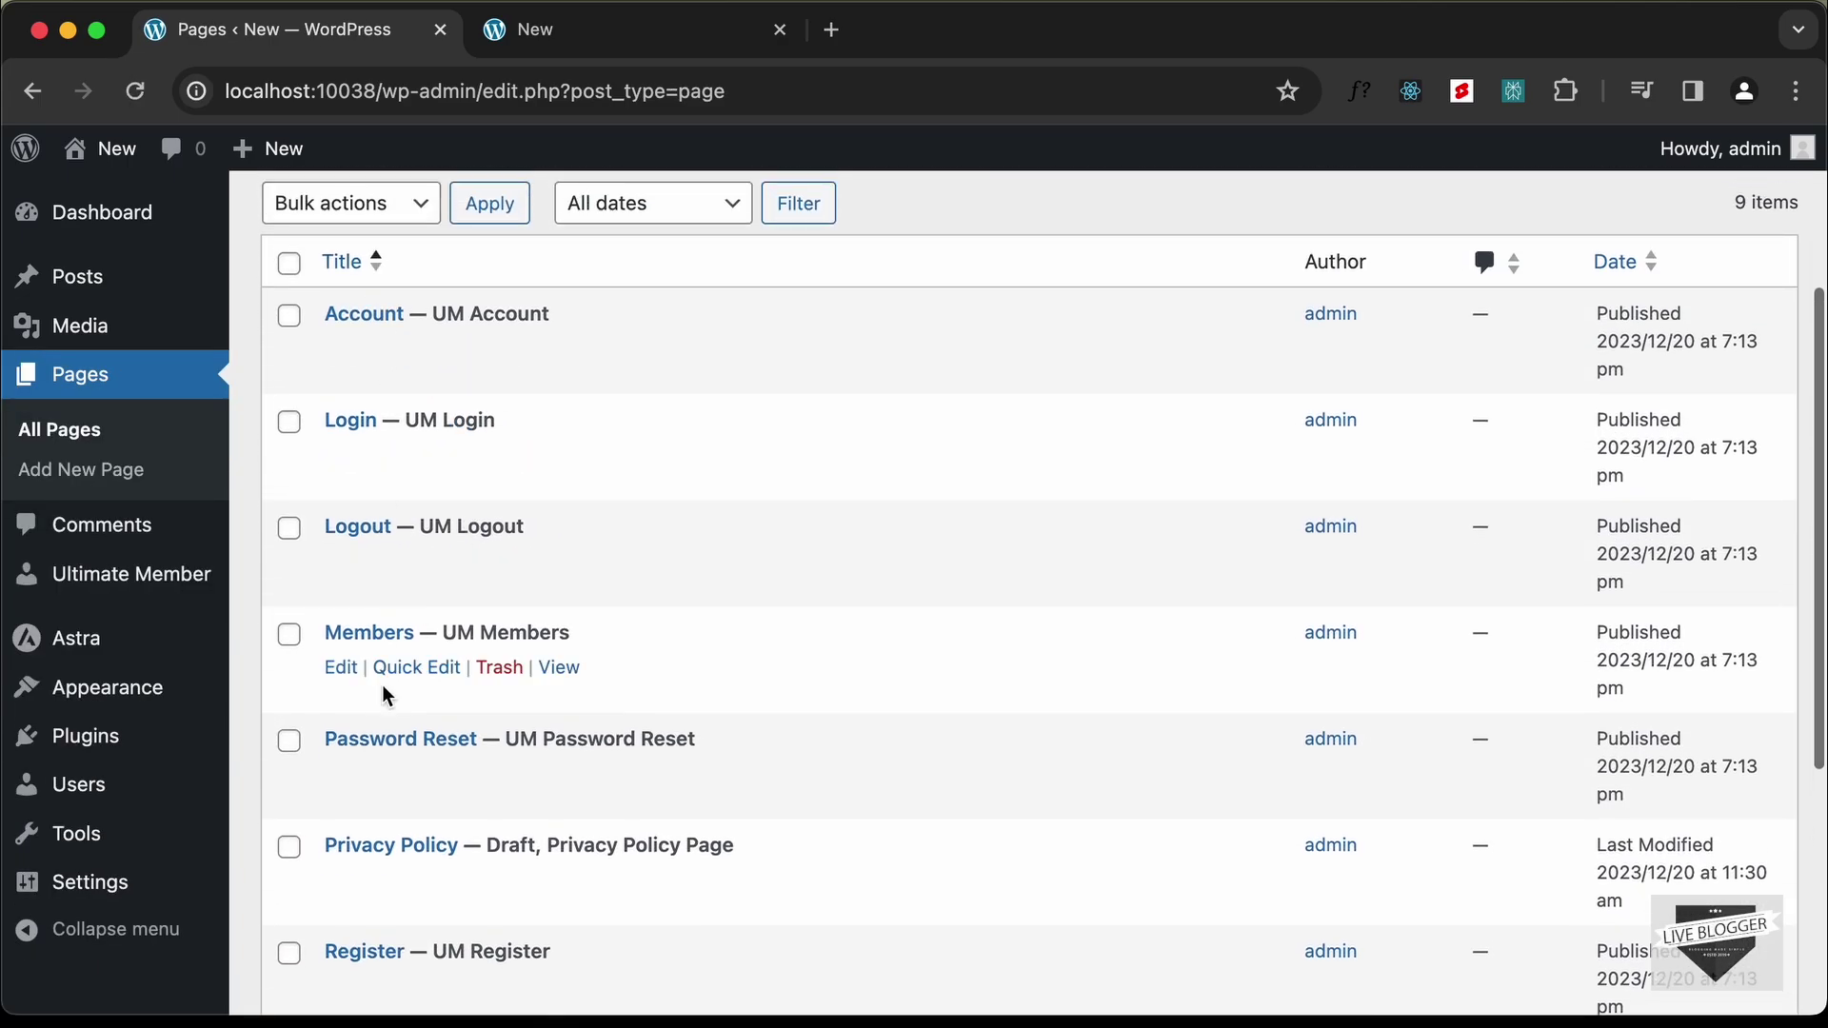
{"action": "scroll", "coordinate": [385, 695], "scroll_direction": "down", "scroll_amount": 5}
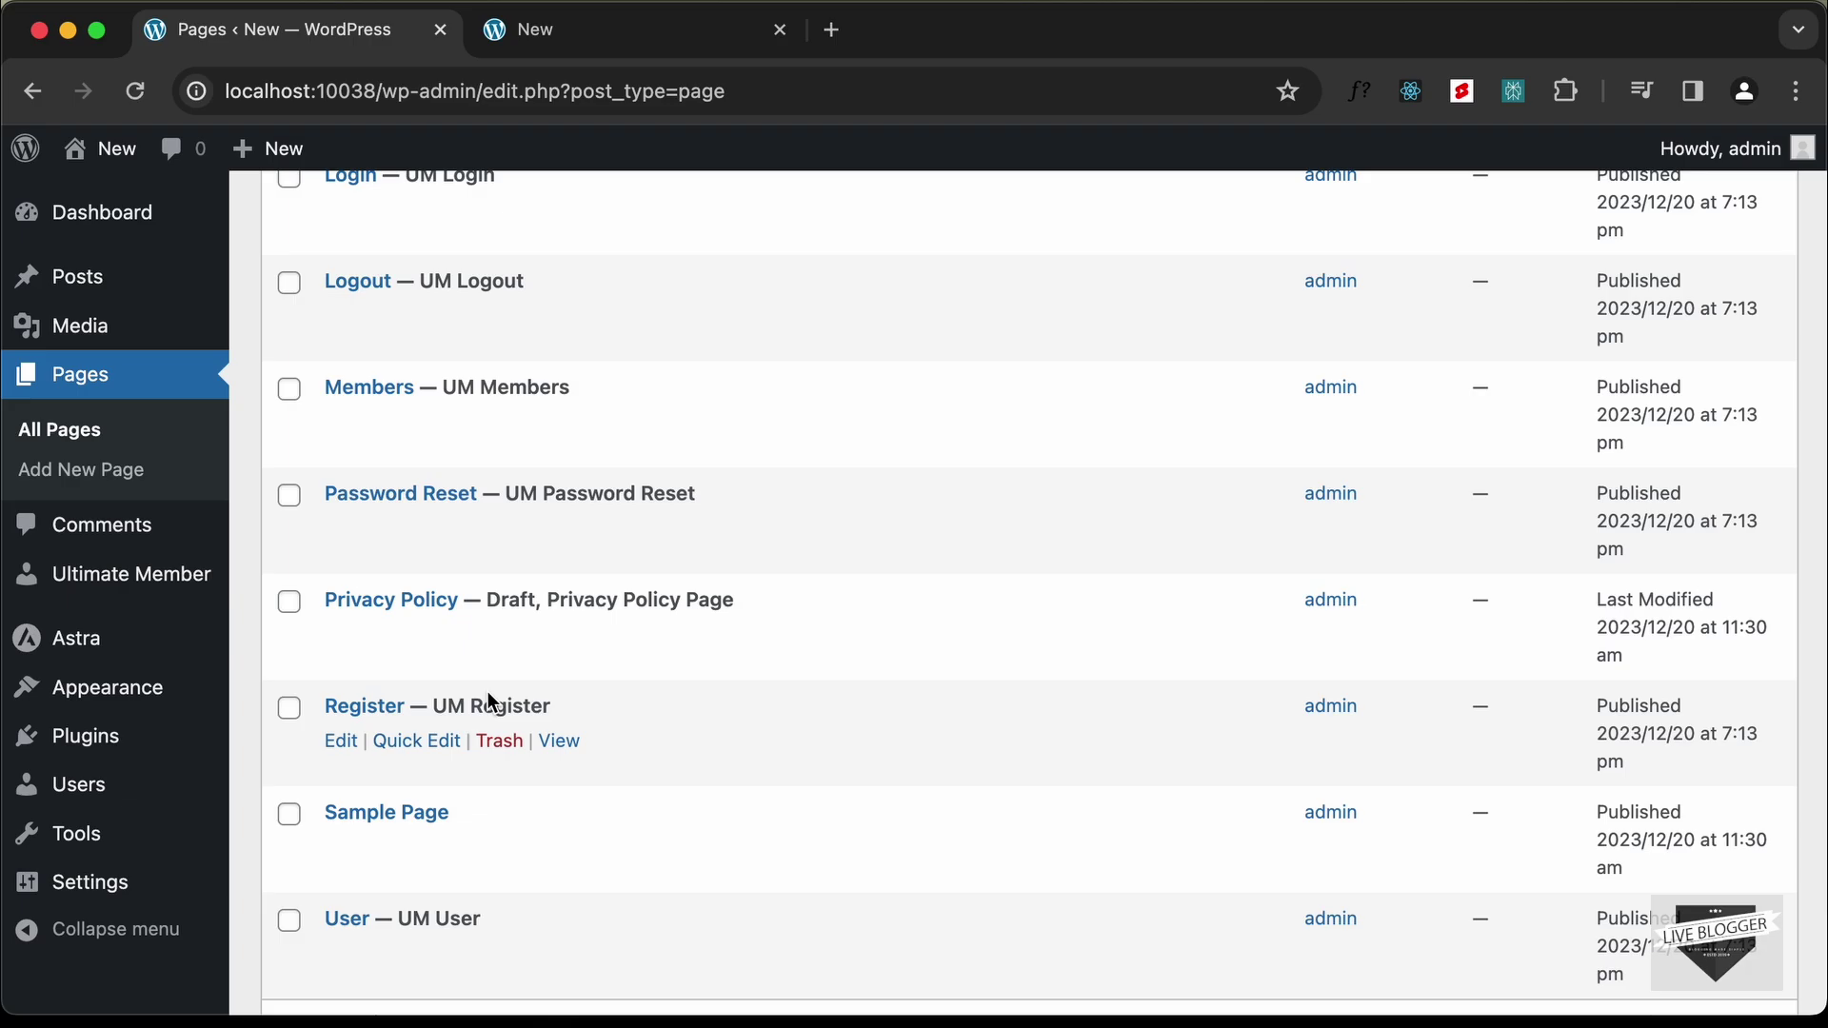
{"action": "scroll", "coordinate": [488, 701], "scroll_direction": "down", "scroll_amount": 4}
{"action": "scroll", "coordinate": [488, 701], "scroll_direction": "up", "scroll_amount": 15}
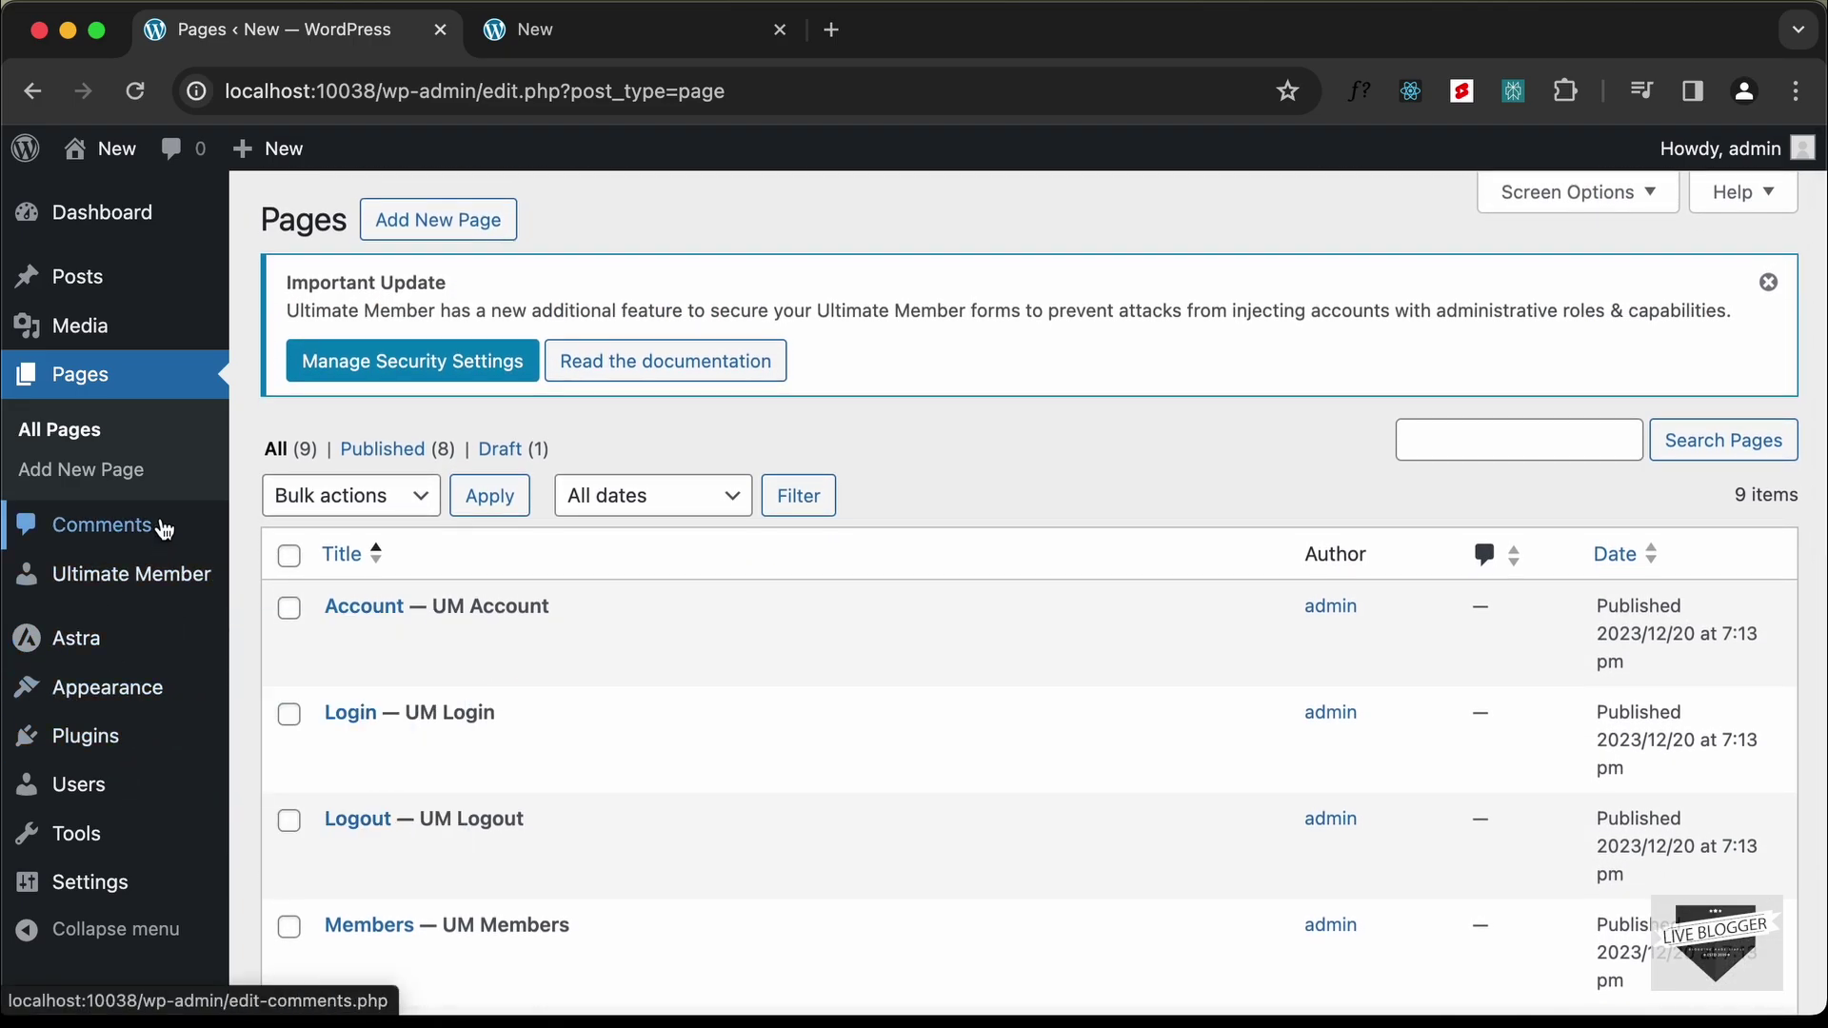
- Check the Ultimate Member dashboard and Users, then reload the front page to see the new header links
{"action": "left_click", "coordinate": [123, 573]}
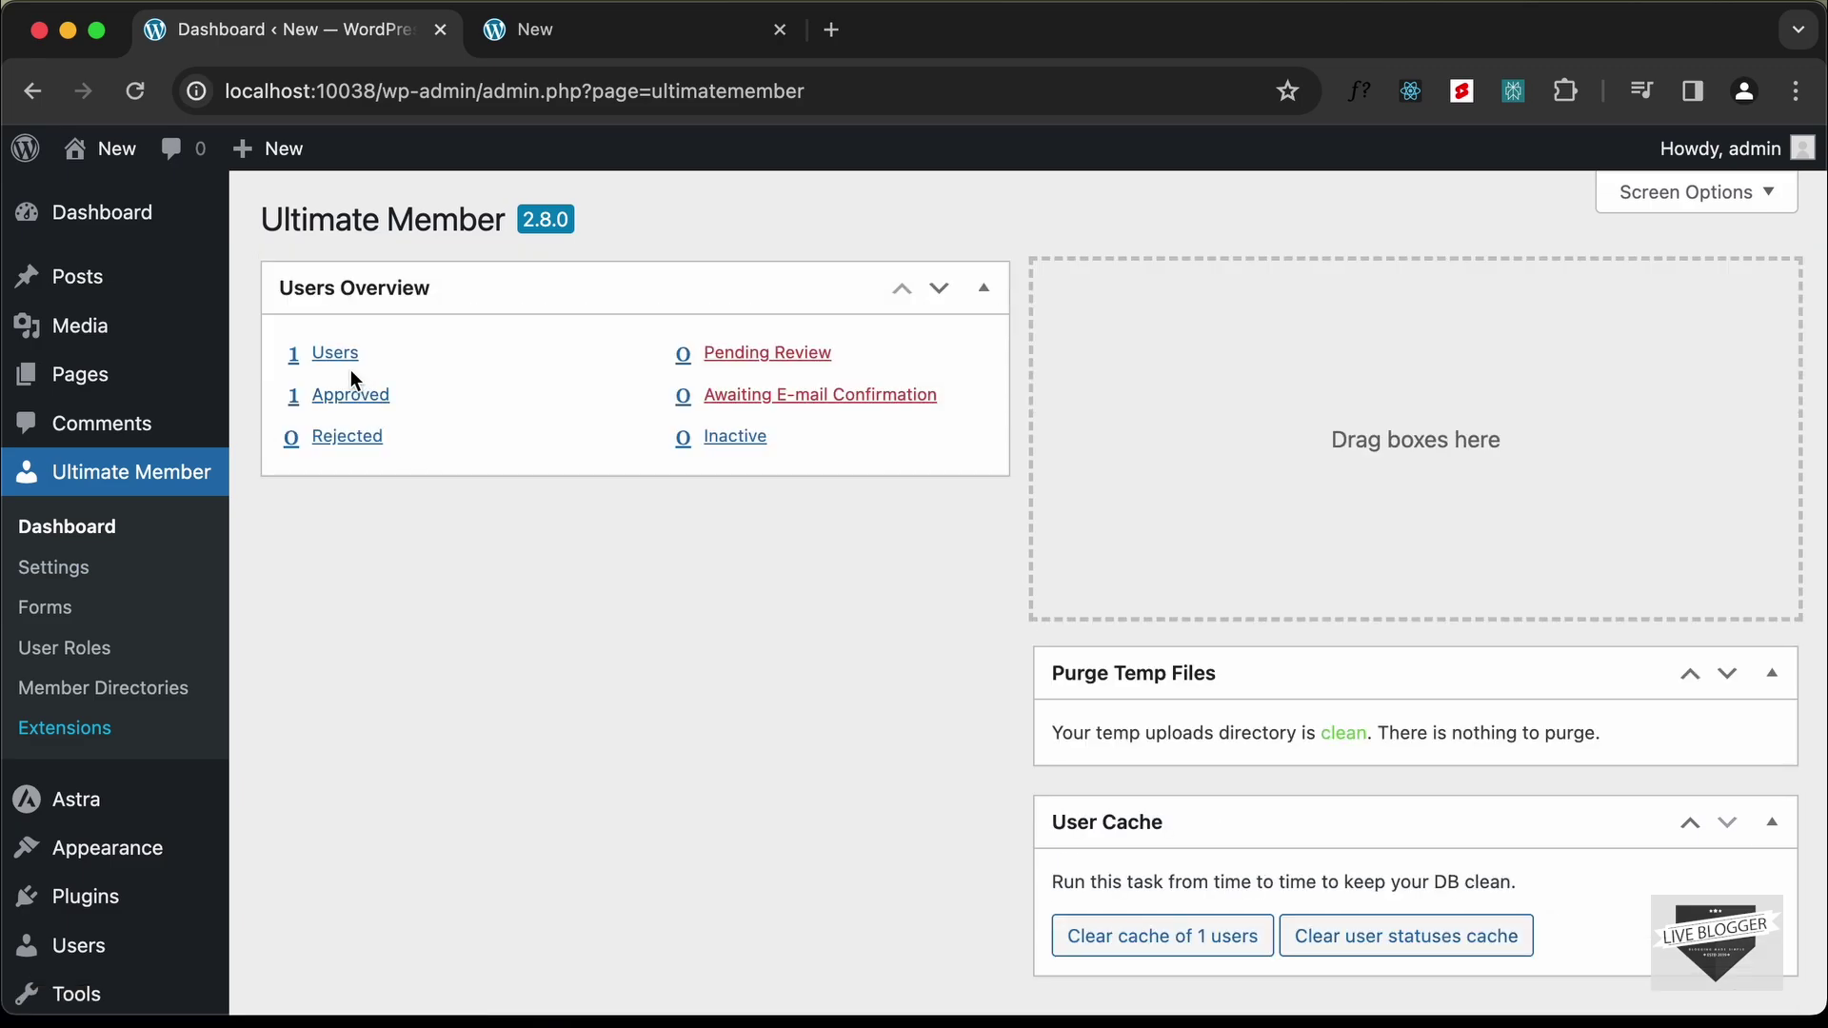
{"action": "left_click", "coordinate": [341, 357]}
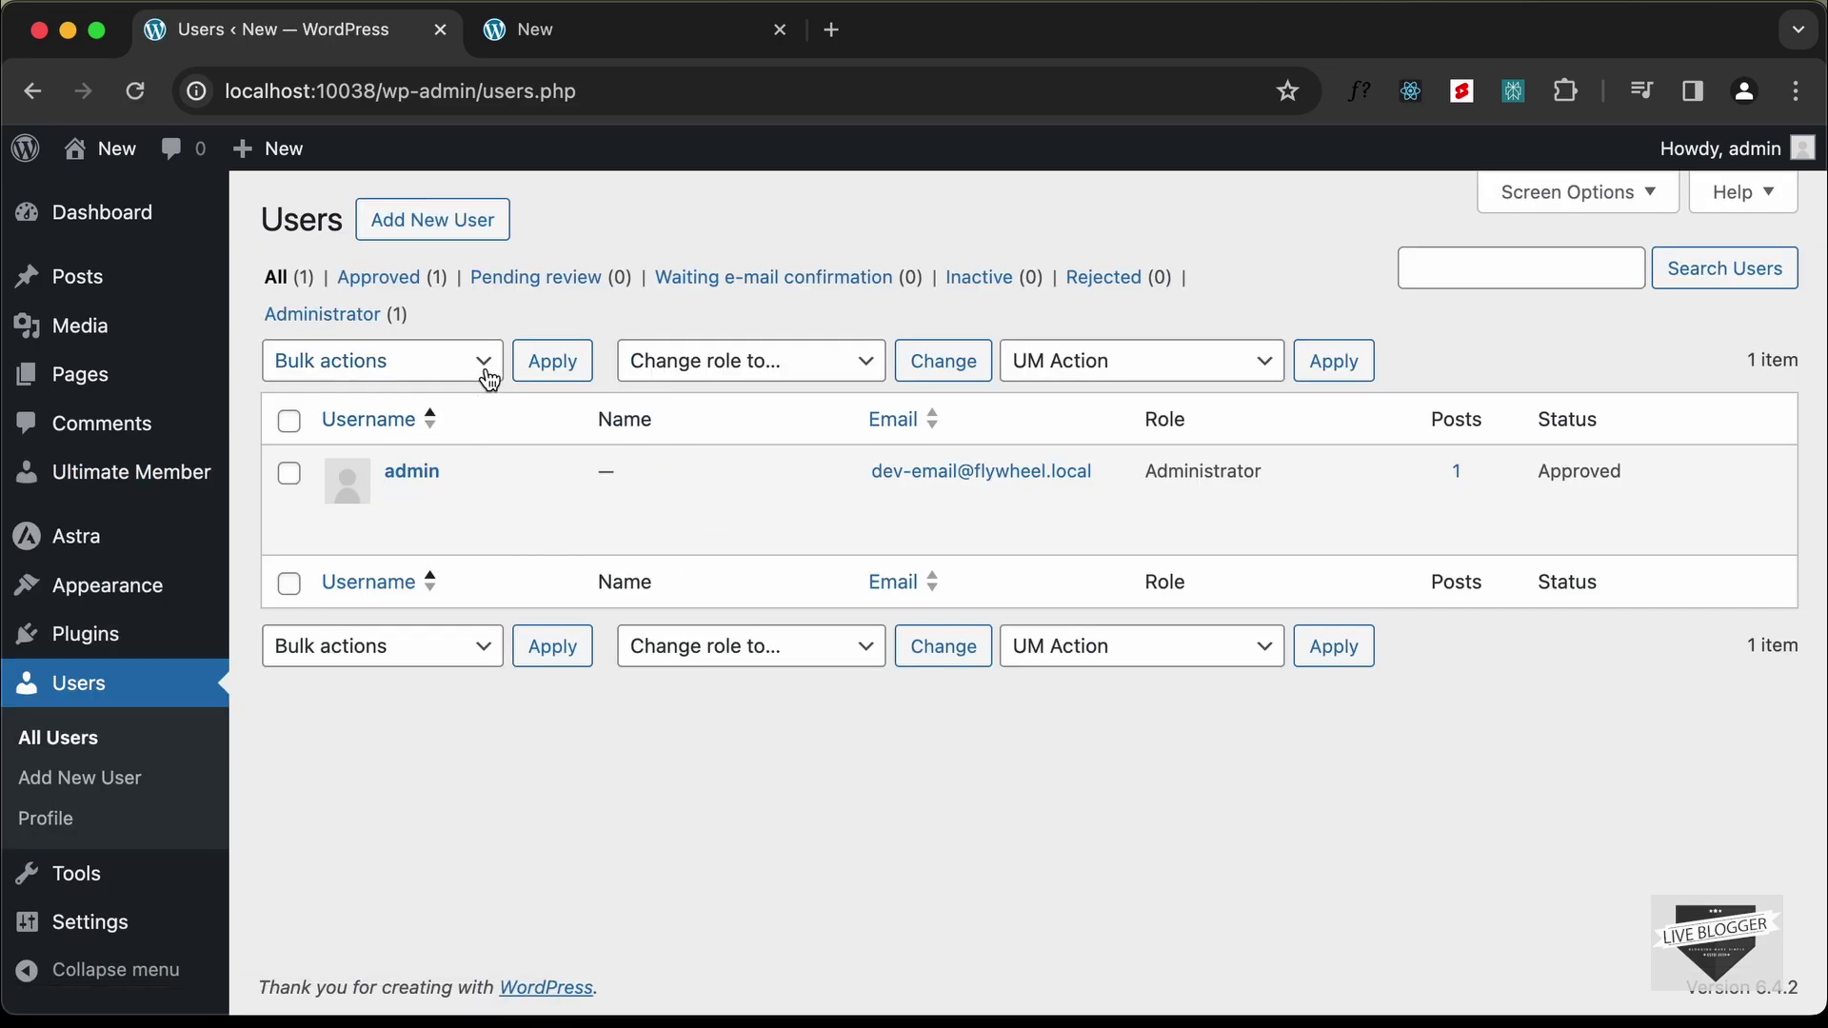
{"action": "left_click", "coordinate": [32, 91]}
{"action": "left_click", "coordinate": [579, 43]}
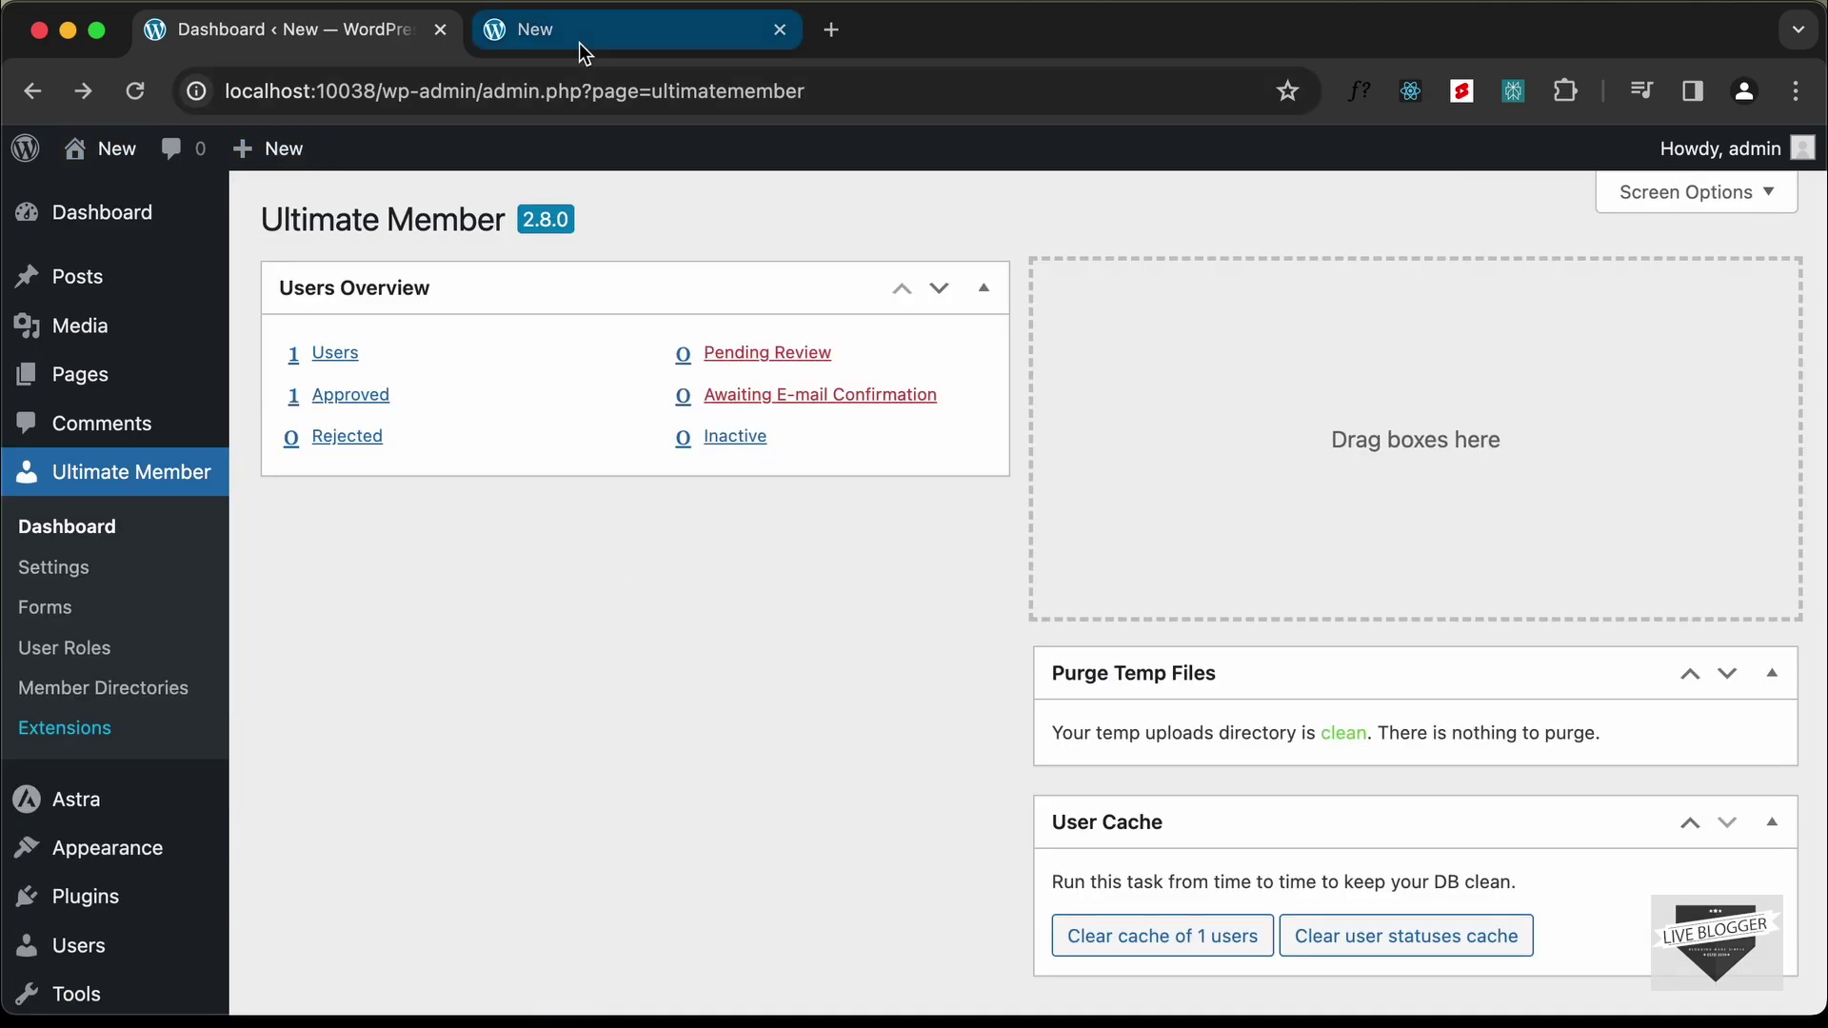
{"action": "left_click", "coordinate": [120, 97]}
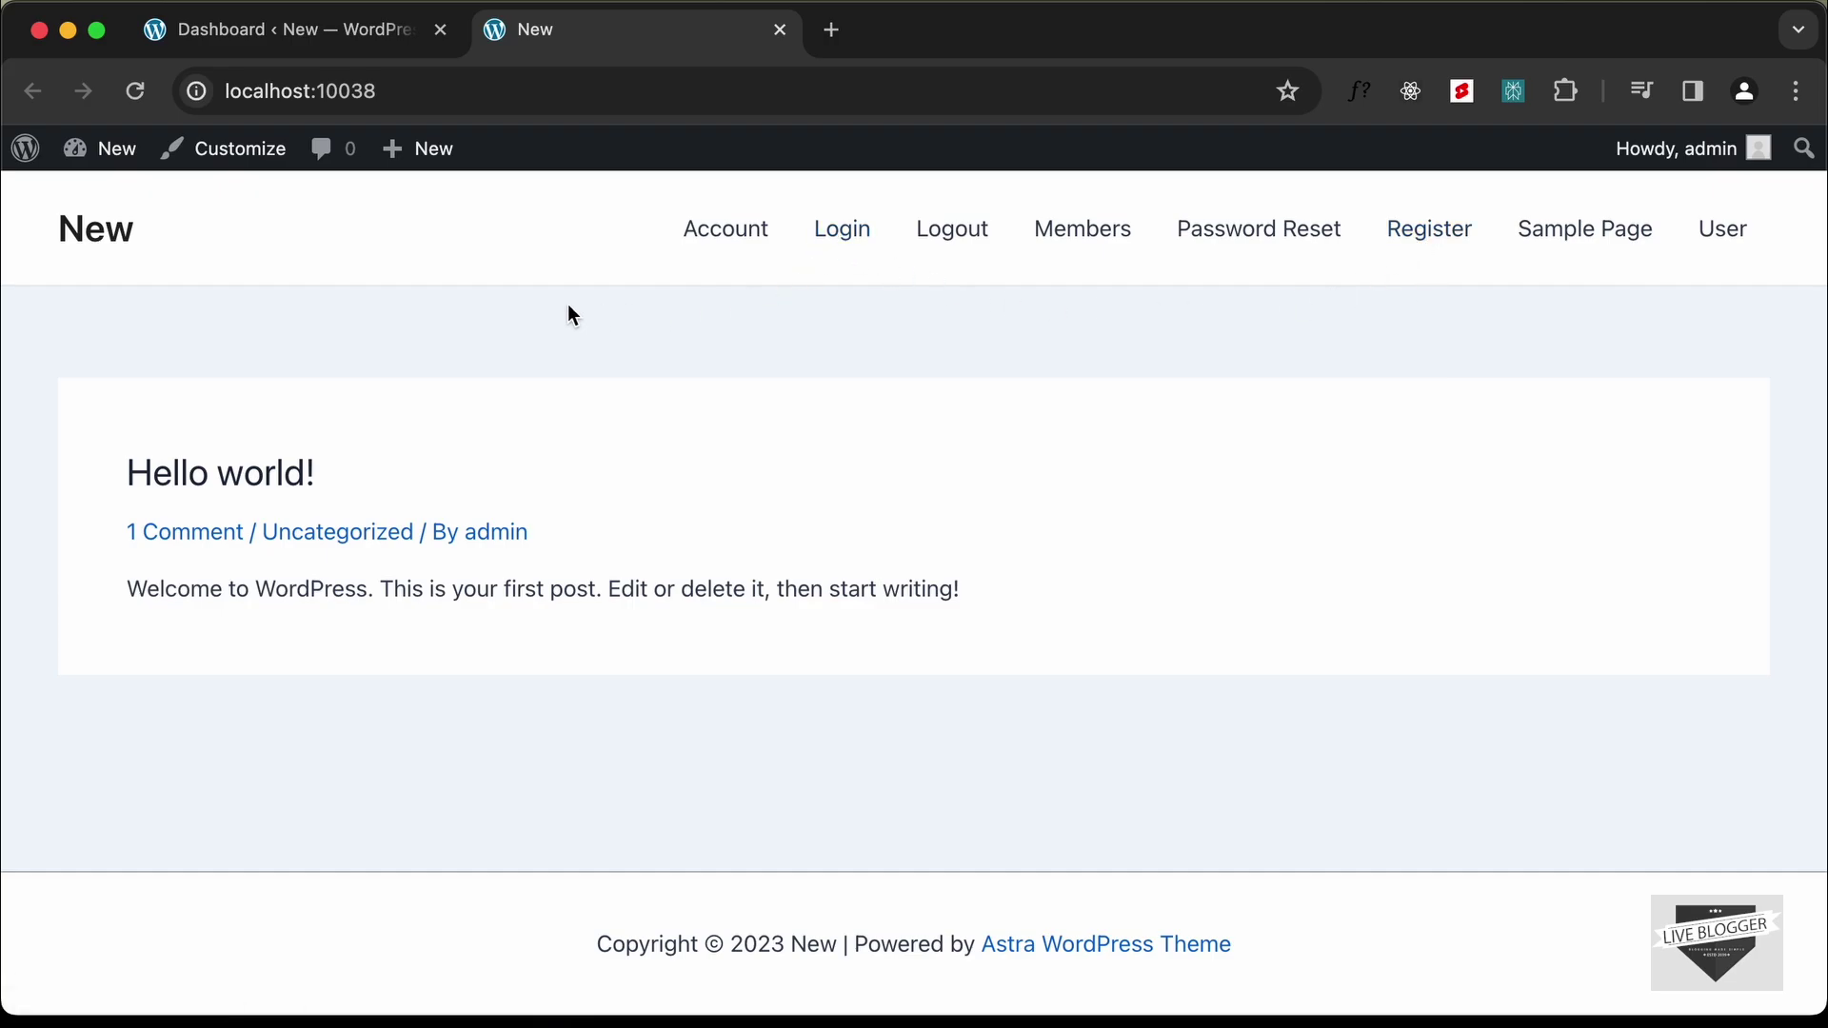
- Create a new navigation menu named 'Top Menu'
{"action": "left_click", "coordinate": [327, 29]}
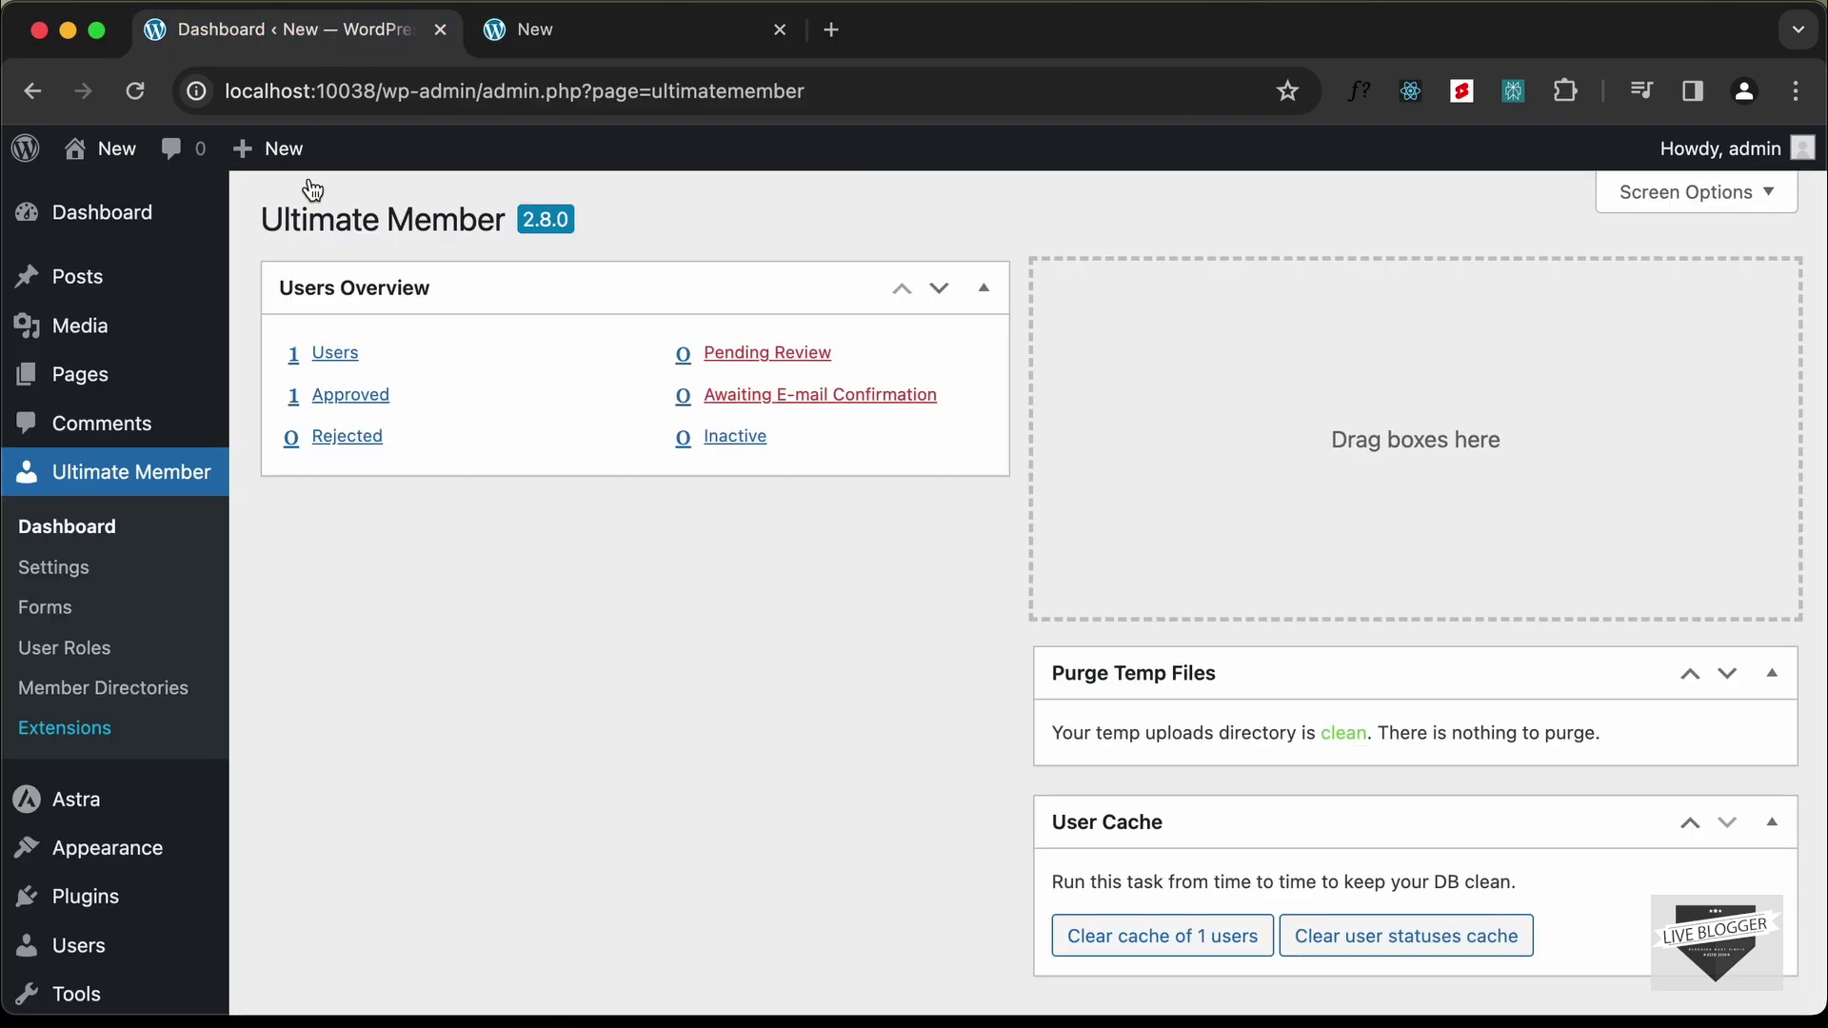
{"action": "scroll", "coordinate": [202, 677], "scroll_direction": "down", "scroll_amount": 2}
{"action": "mouse_move", "coordinate": [104, 730]}
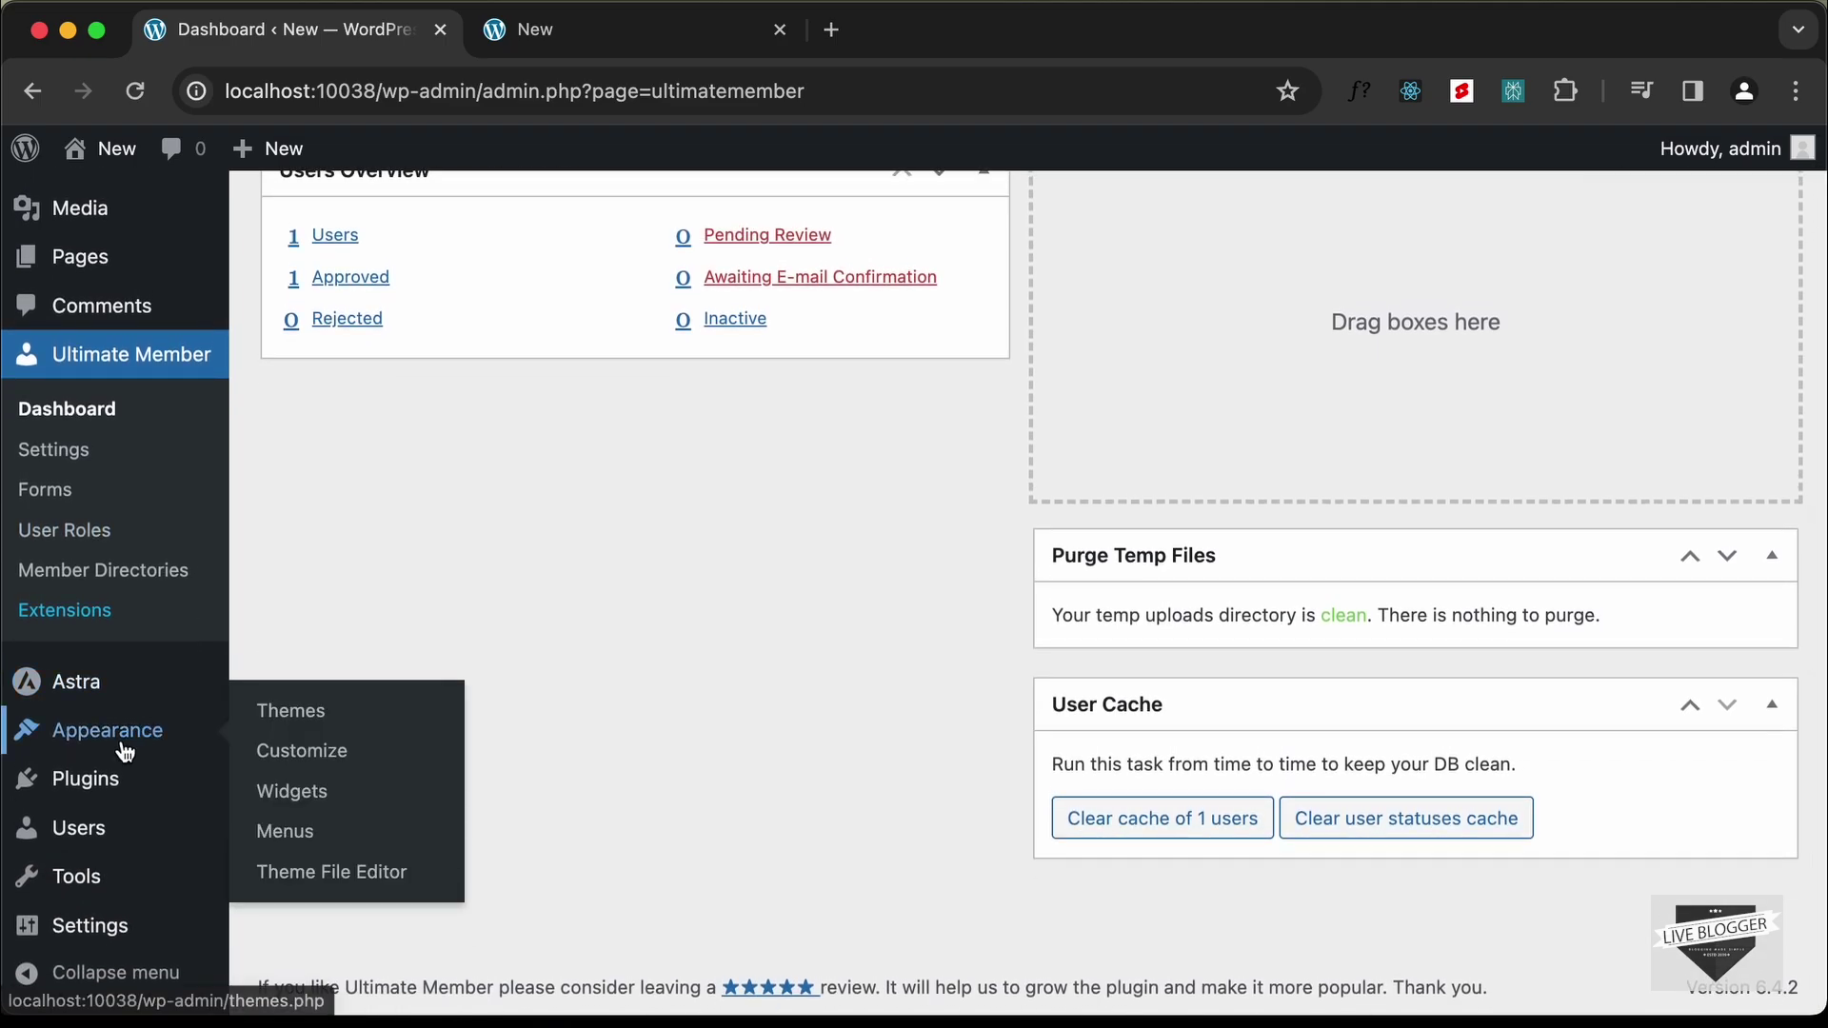
{"action": "left_click", "coordinate": [307, 847]}
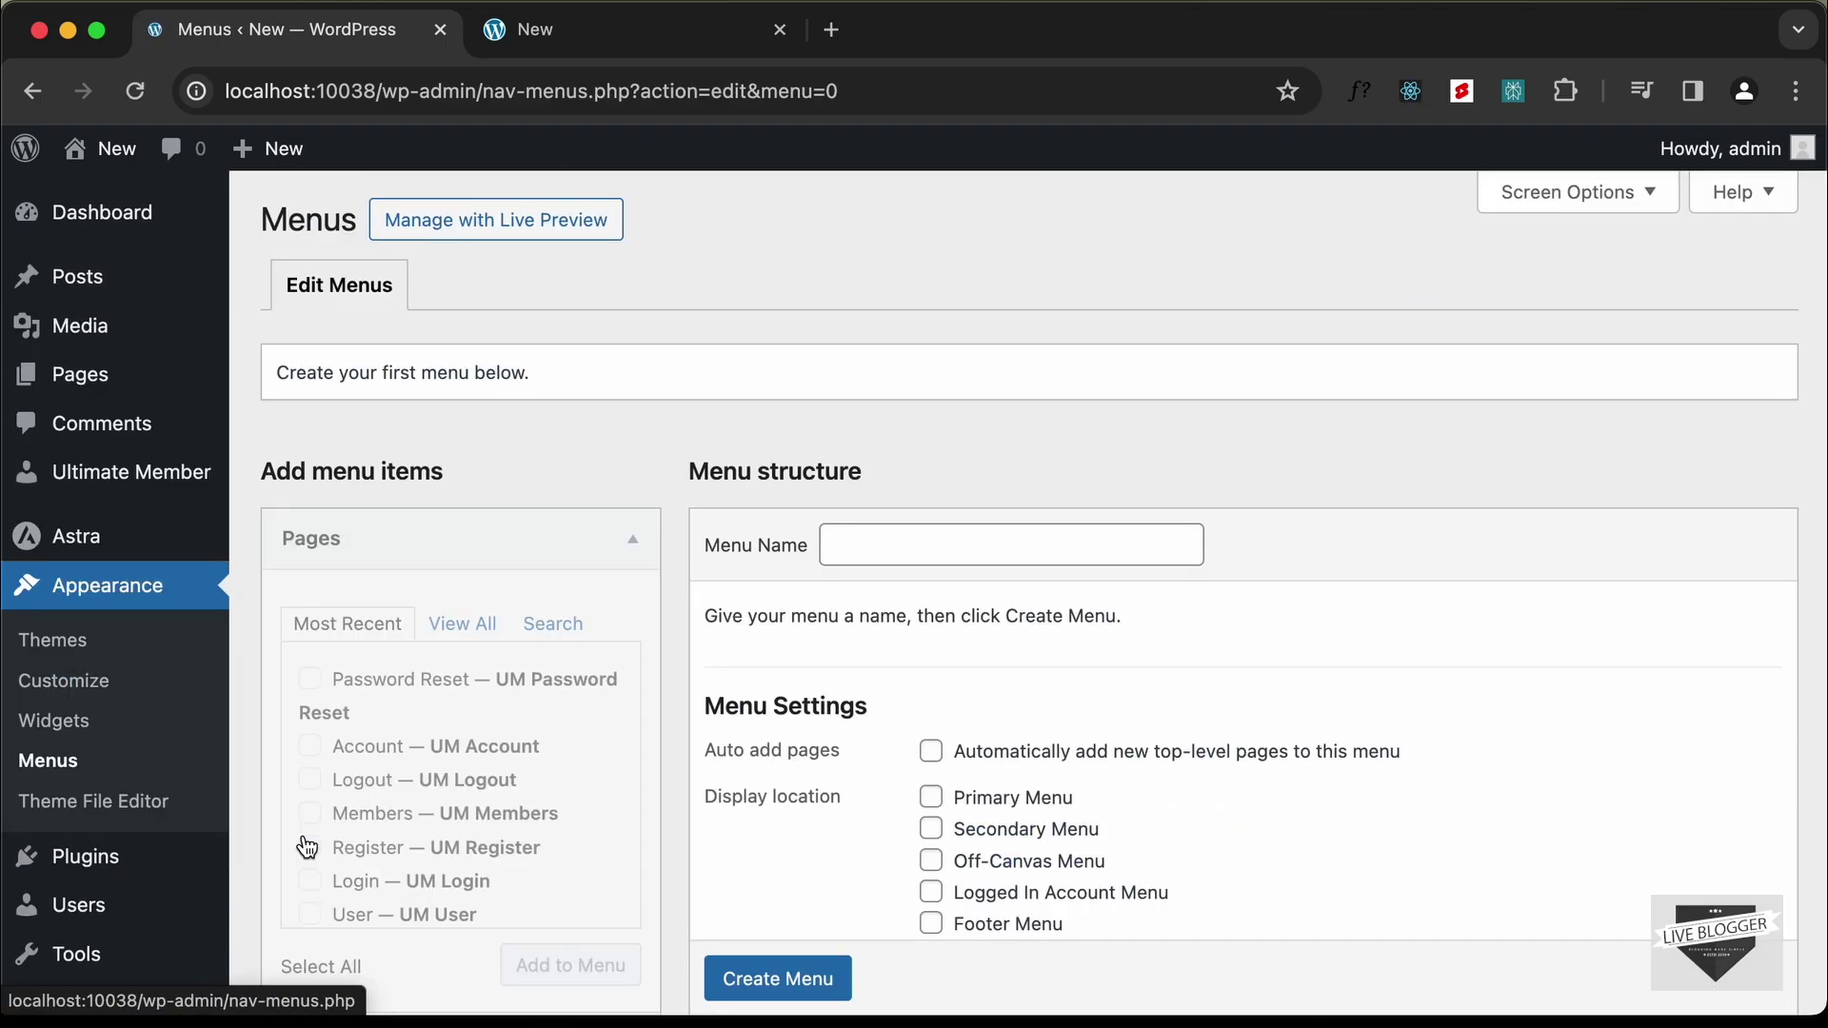
{"action": "scroll", "coordinate": [586, 682], "scroll_direction": "down", "scroll_amount": 1}
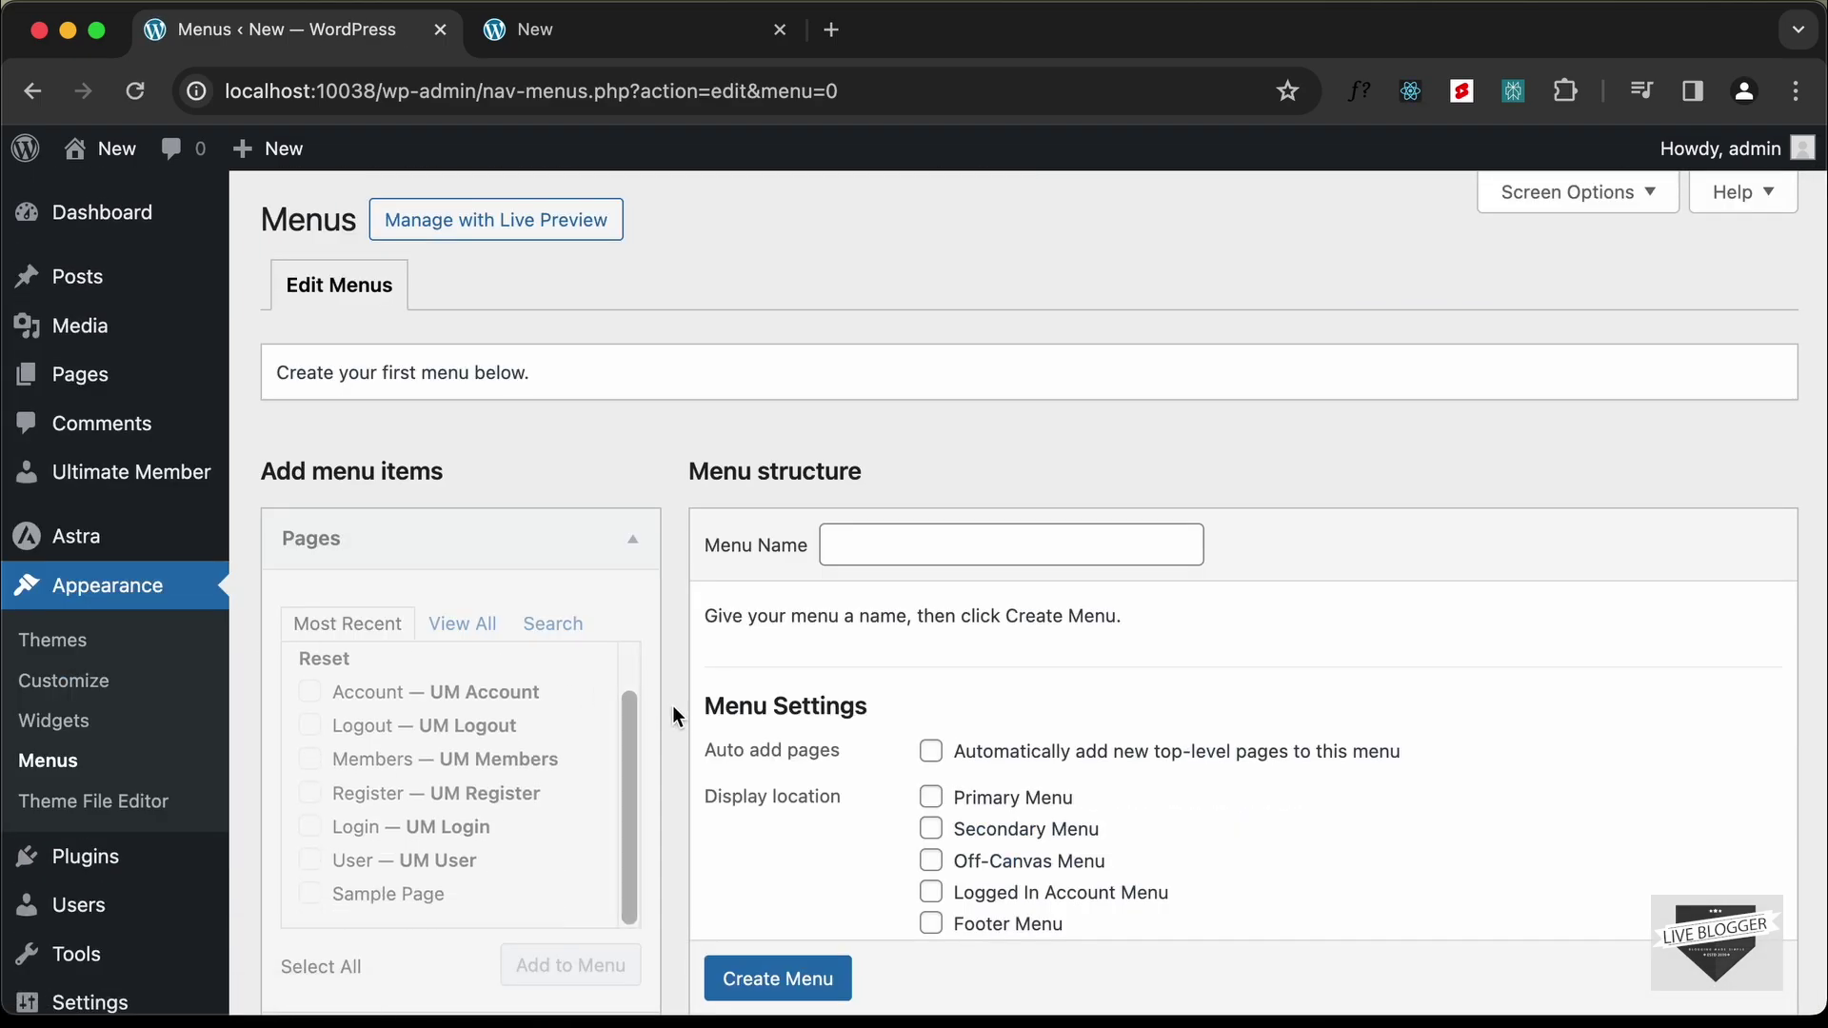
{"action": "left_click", "coordinate": [884, 527]}
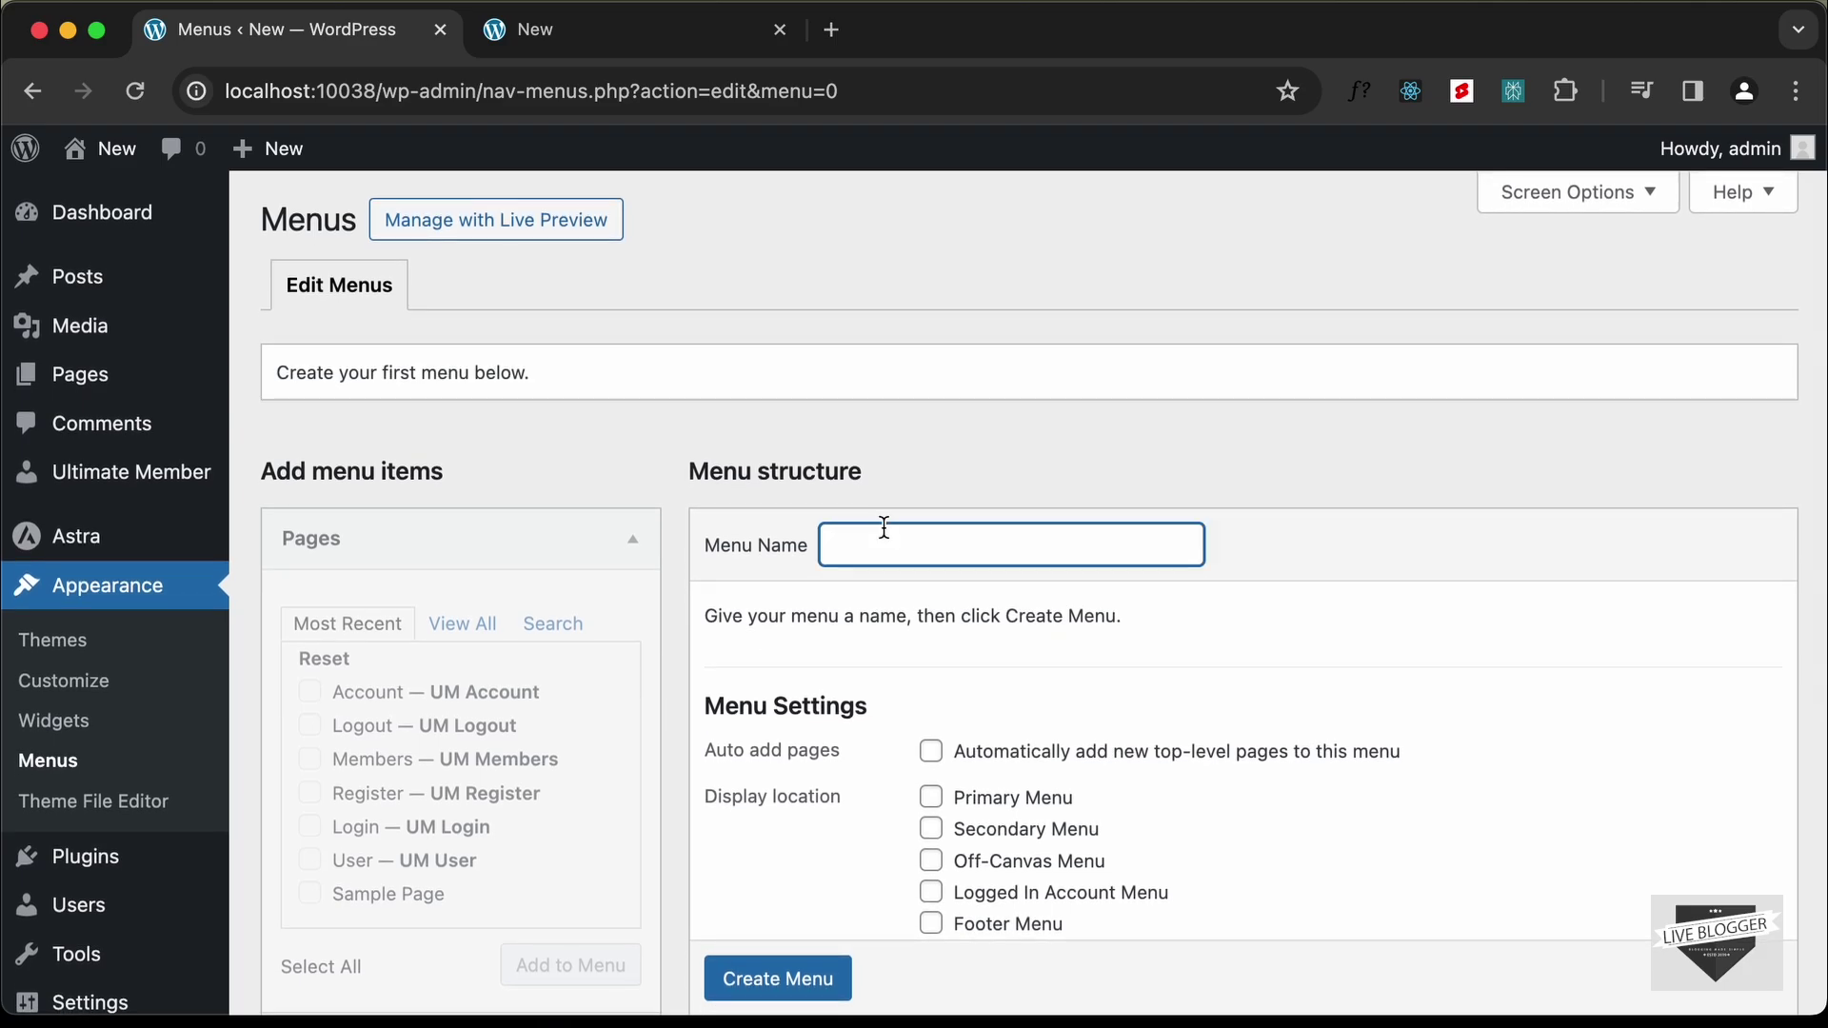
{"action": "type", "text": "Top Menu"}
{"action": "scroll", "coordinate": [872, 630], "scroll_direction": "down", "scroll_amount": 5}
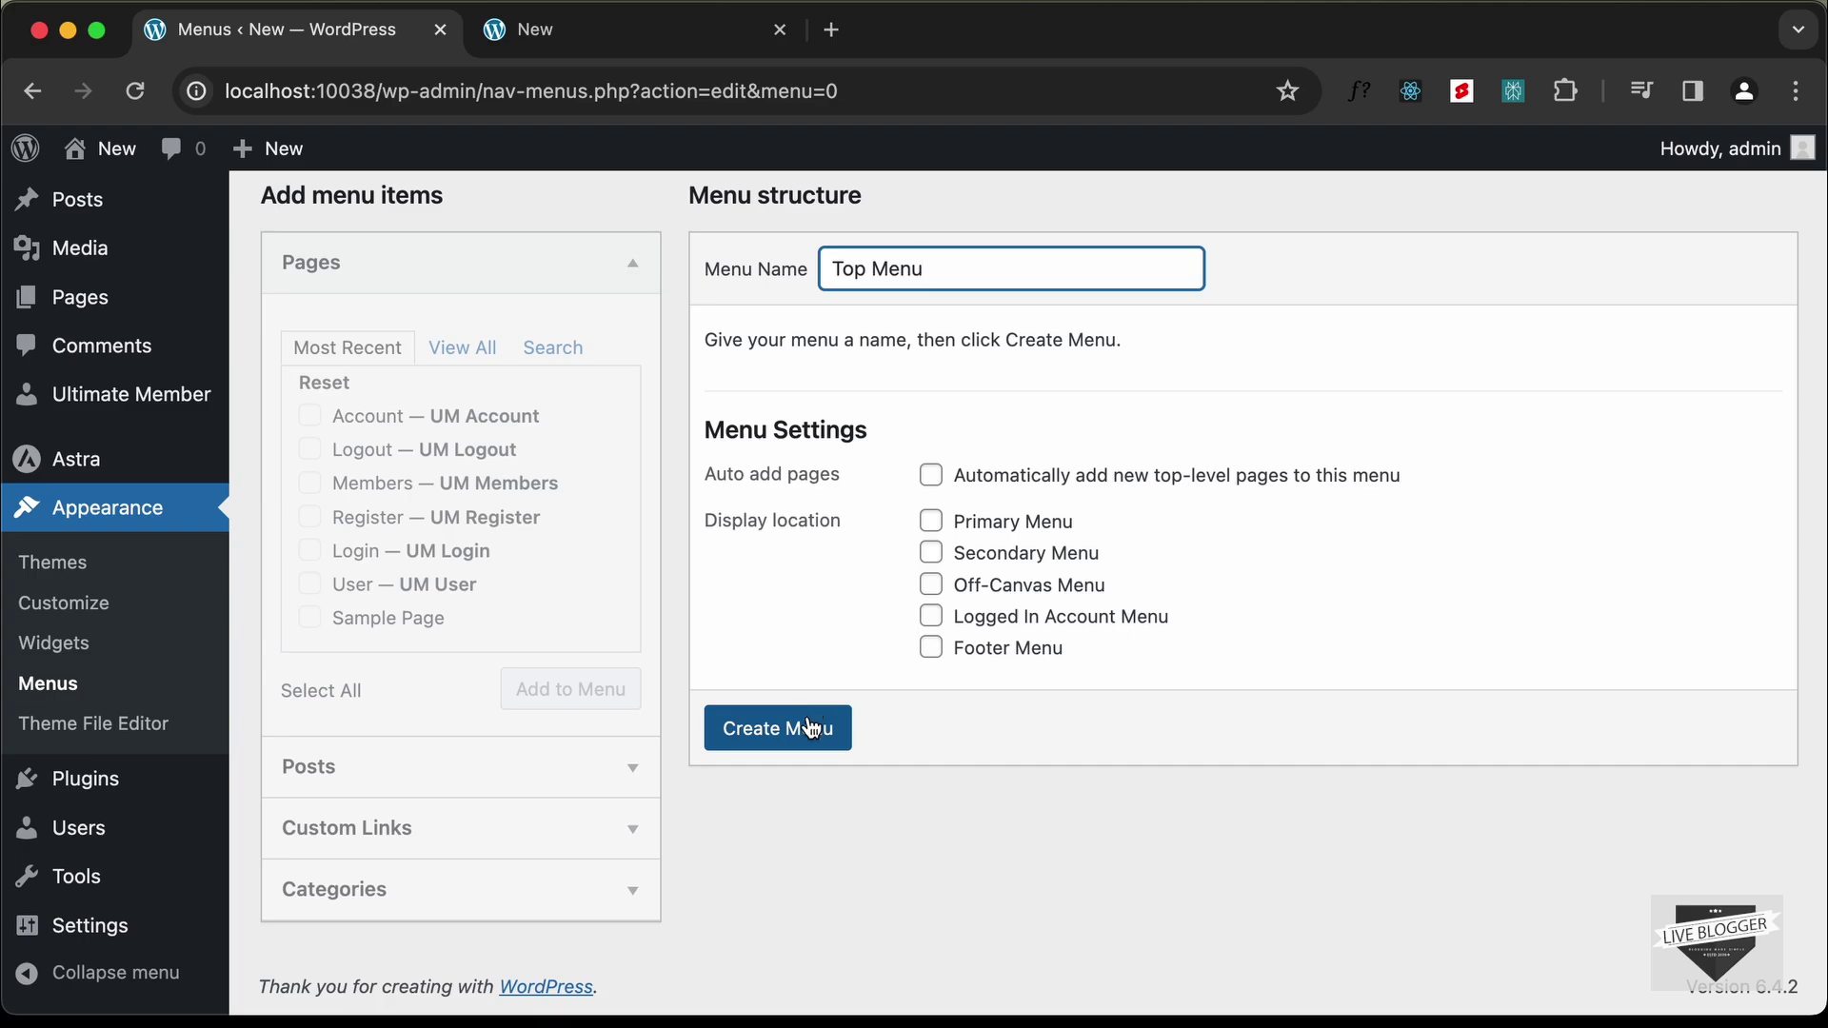
{"action": "left_click", "coordinate": [810, 728]}
- Add the Password Reset, Logout, Register and Login pages to Top Menu and save it
{"action": "scroll", "coordinate": [678, 511], "scroll_direction": "up", "scroll_amount": 1}
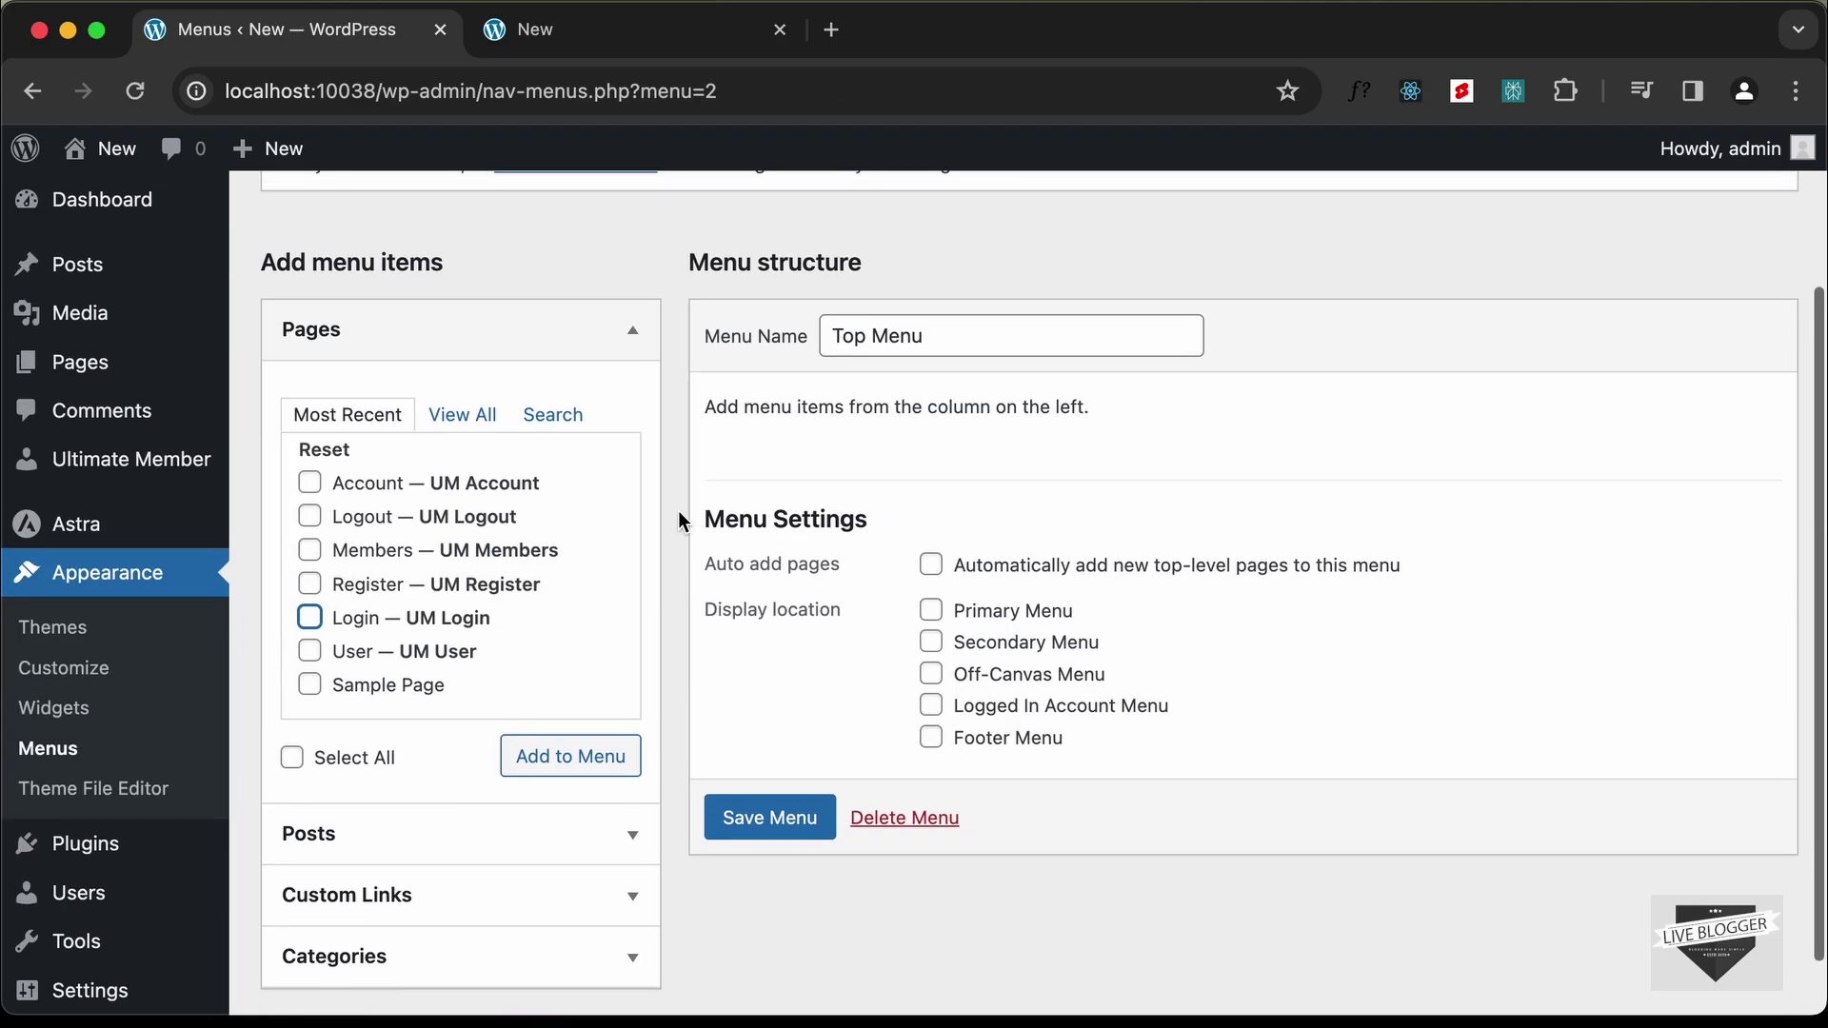
{"action": "scroll", "coordinate": [492, 604], "scroll_direction": "up", "scroll_amount": 2}
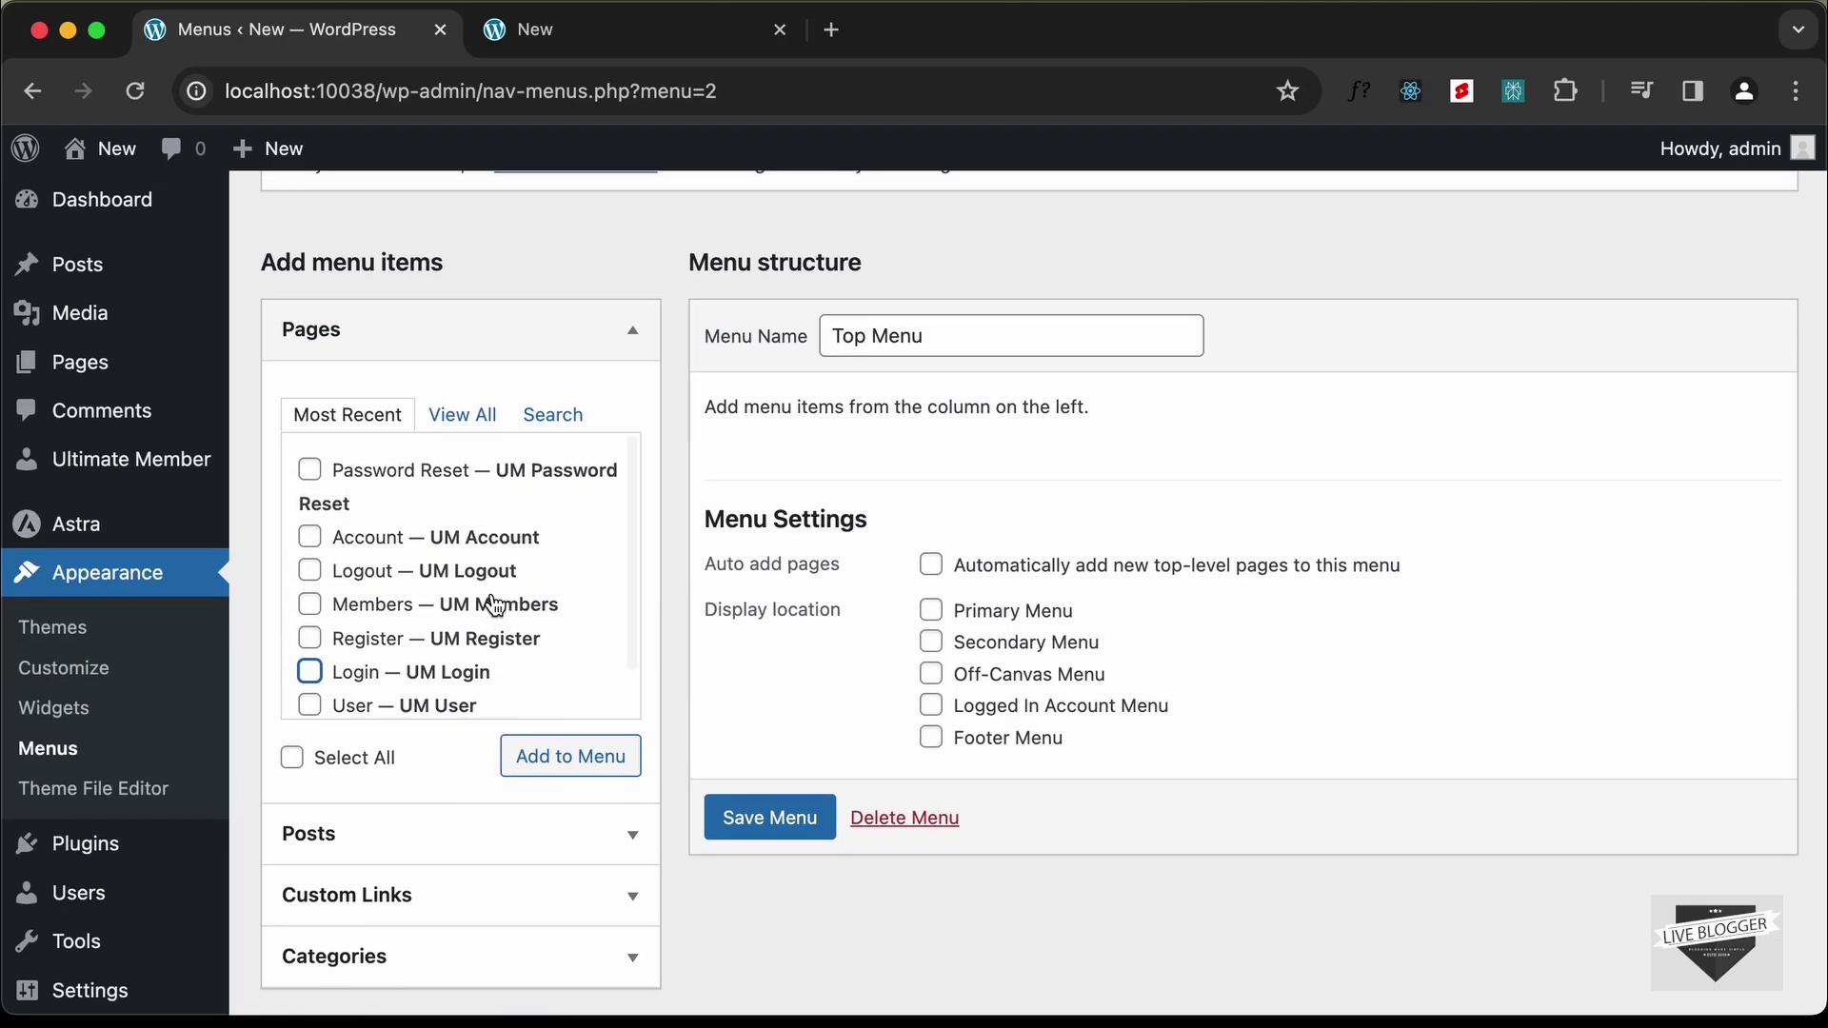
{"action": "left_click", "coordinate": [312, 470]}
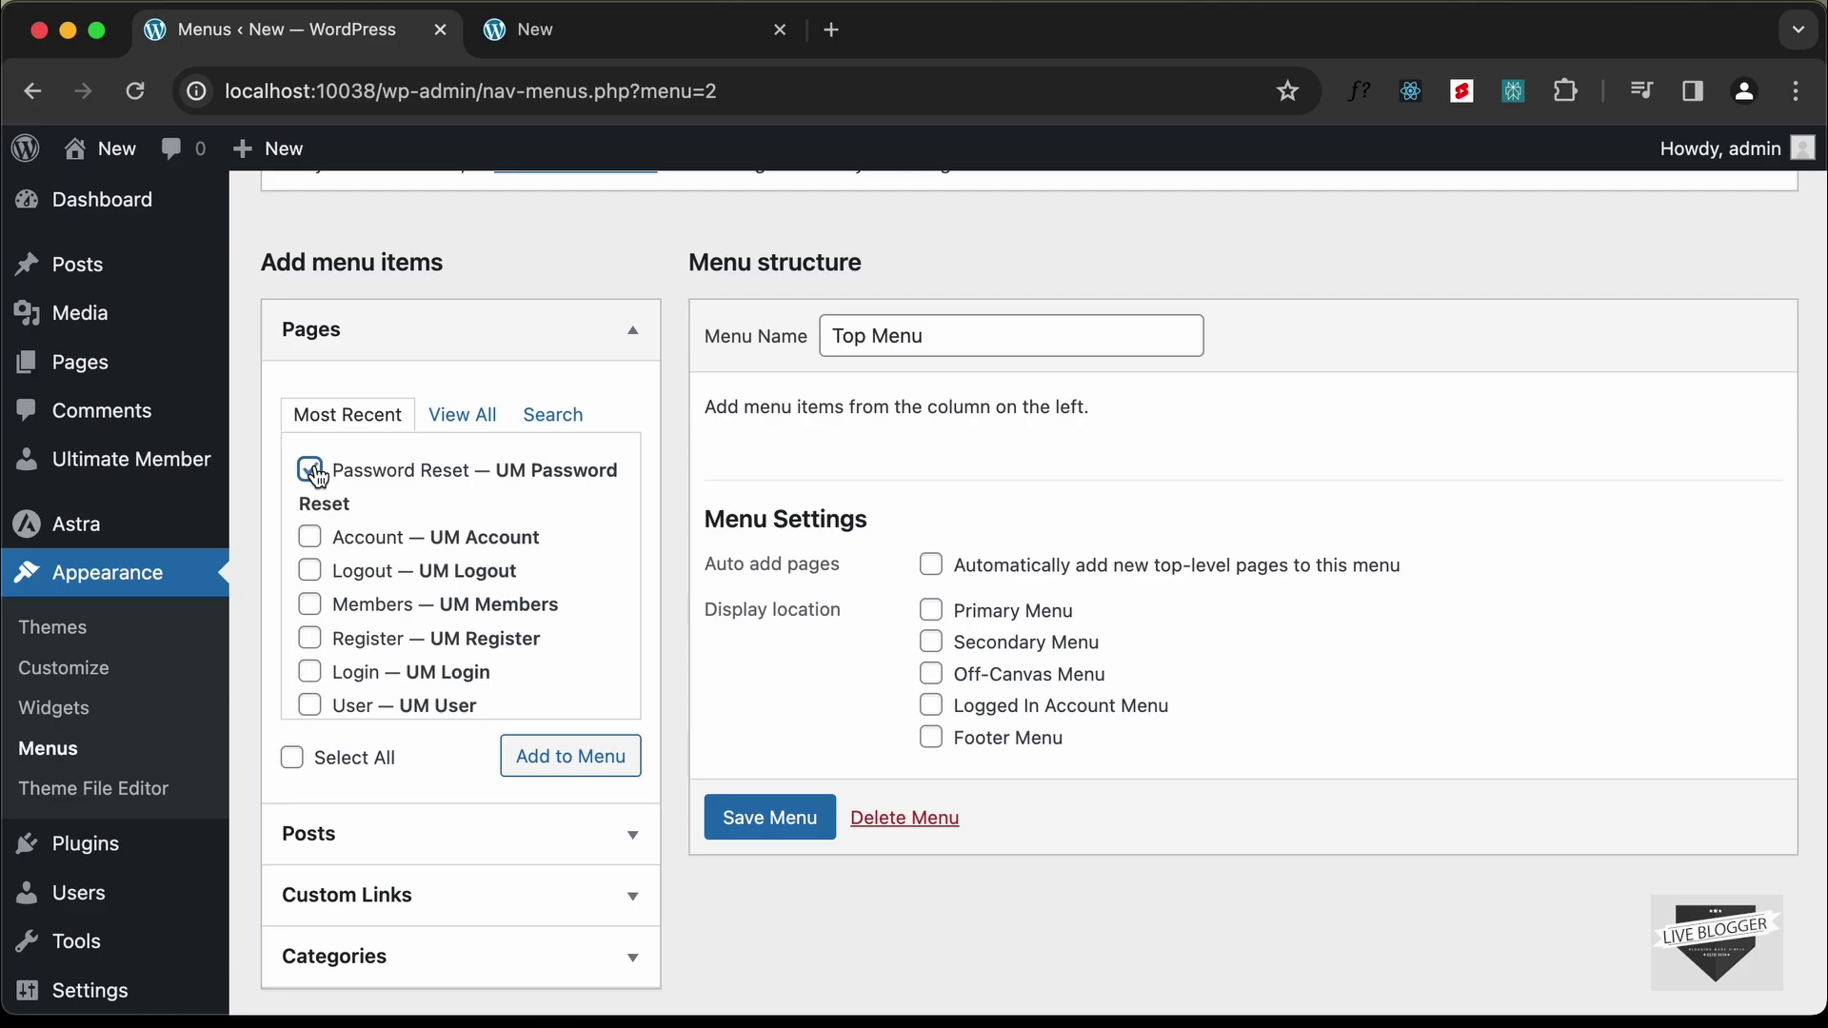
{"action": "left_click", "coordinate": [310, 571]}
{"action": "left_click", "coordinate": [311, 639]}
{"action": "left_click", "coordinate": [310, 672]}
{"action": "scroll", "coordinate": [359, 682], "scroll_direction": "down", "scroll_amount": 1}
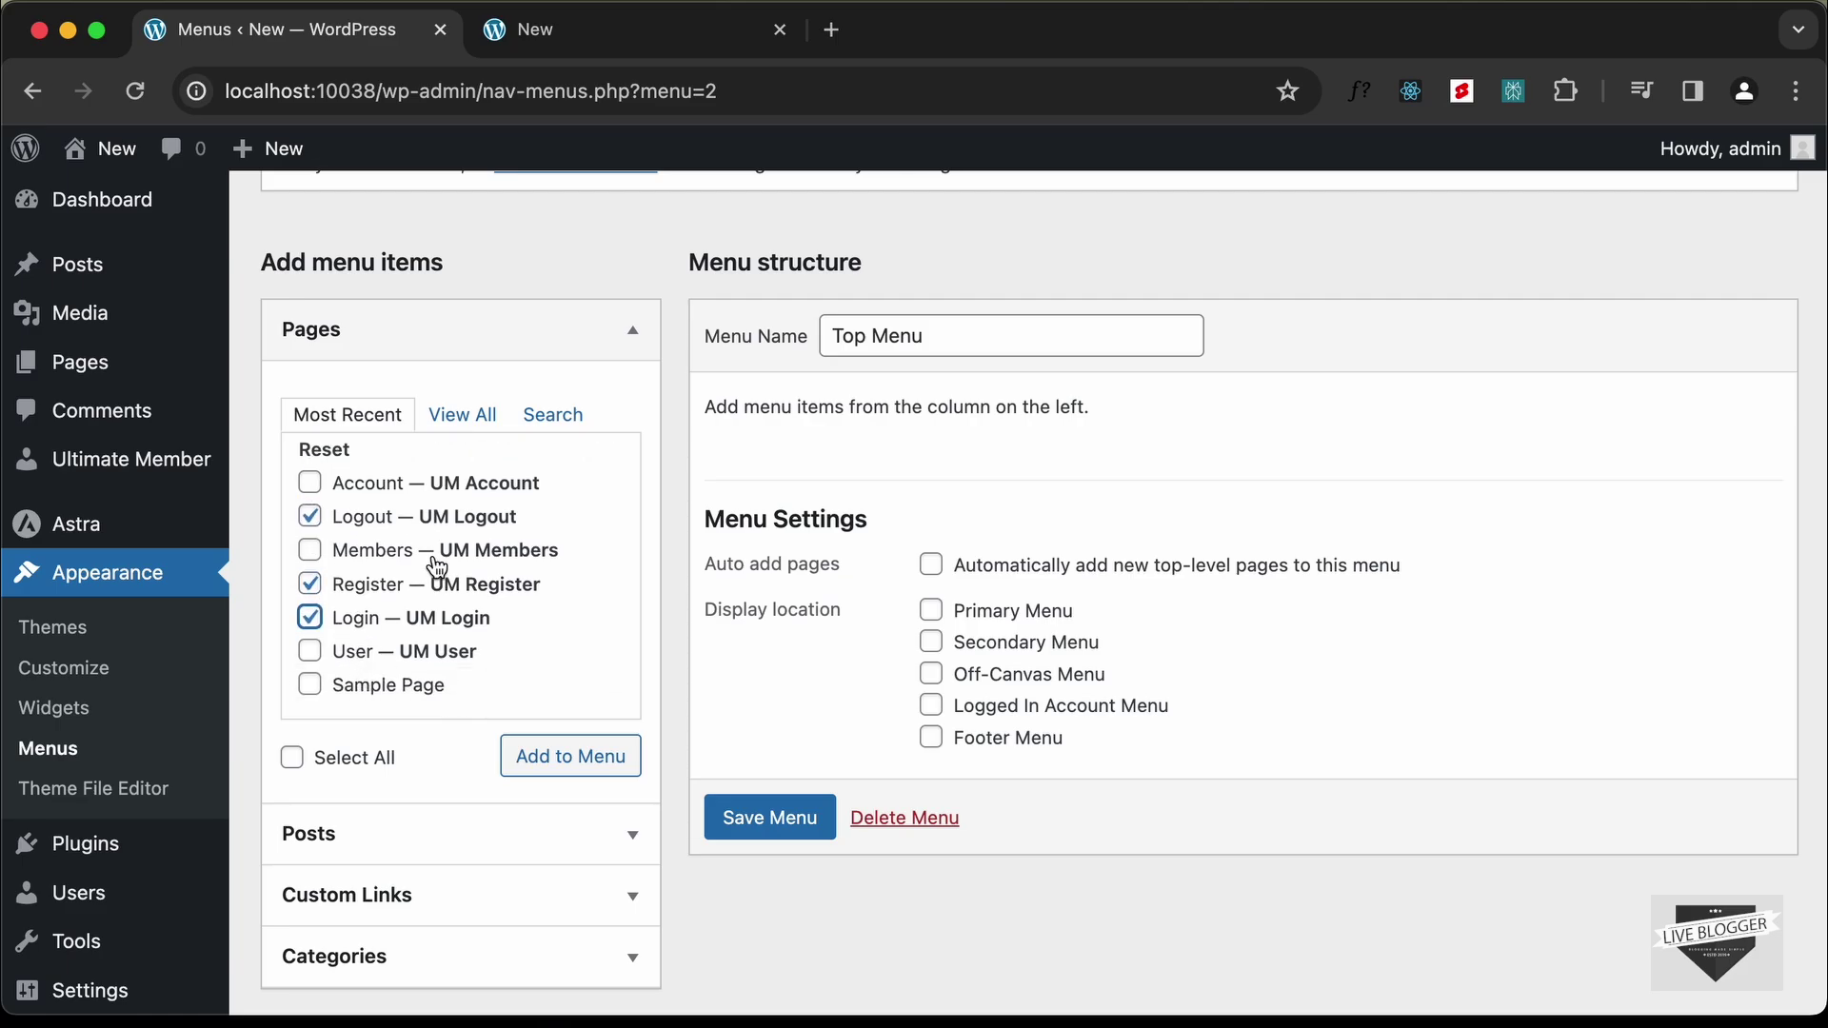
{"action": "scroll", "coordinate": [437, 569], "scroll_direction": "up", "scroll_amount": 1}
{"action": "left_click", "coordinate": [600, 755]}
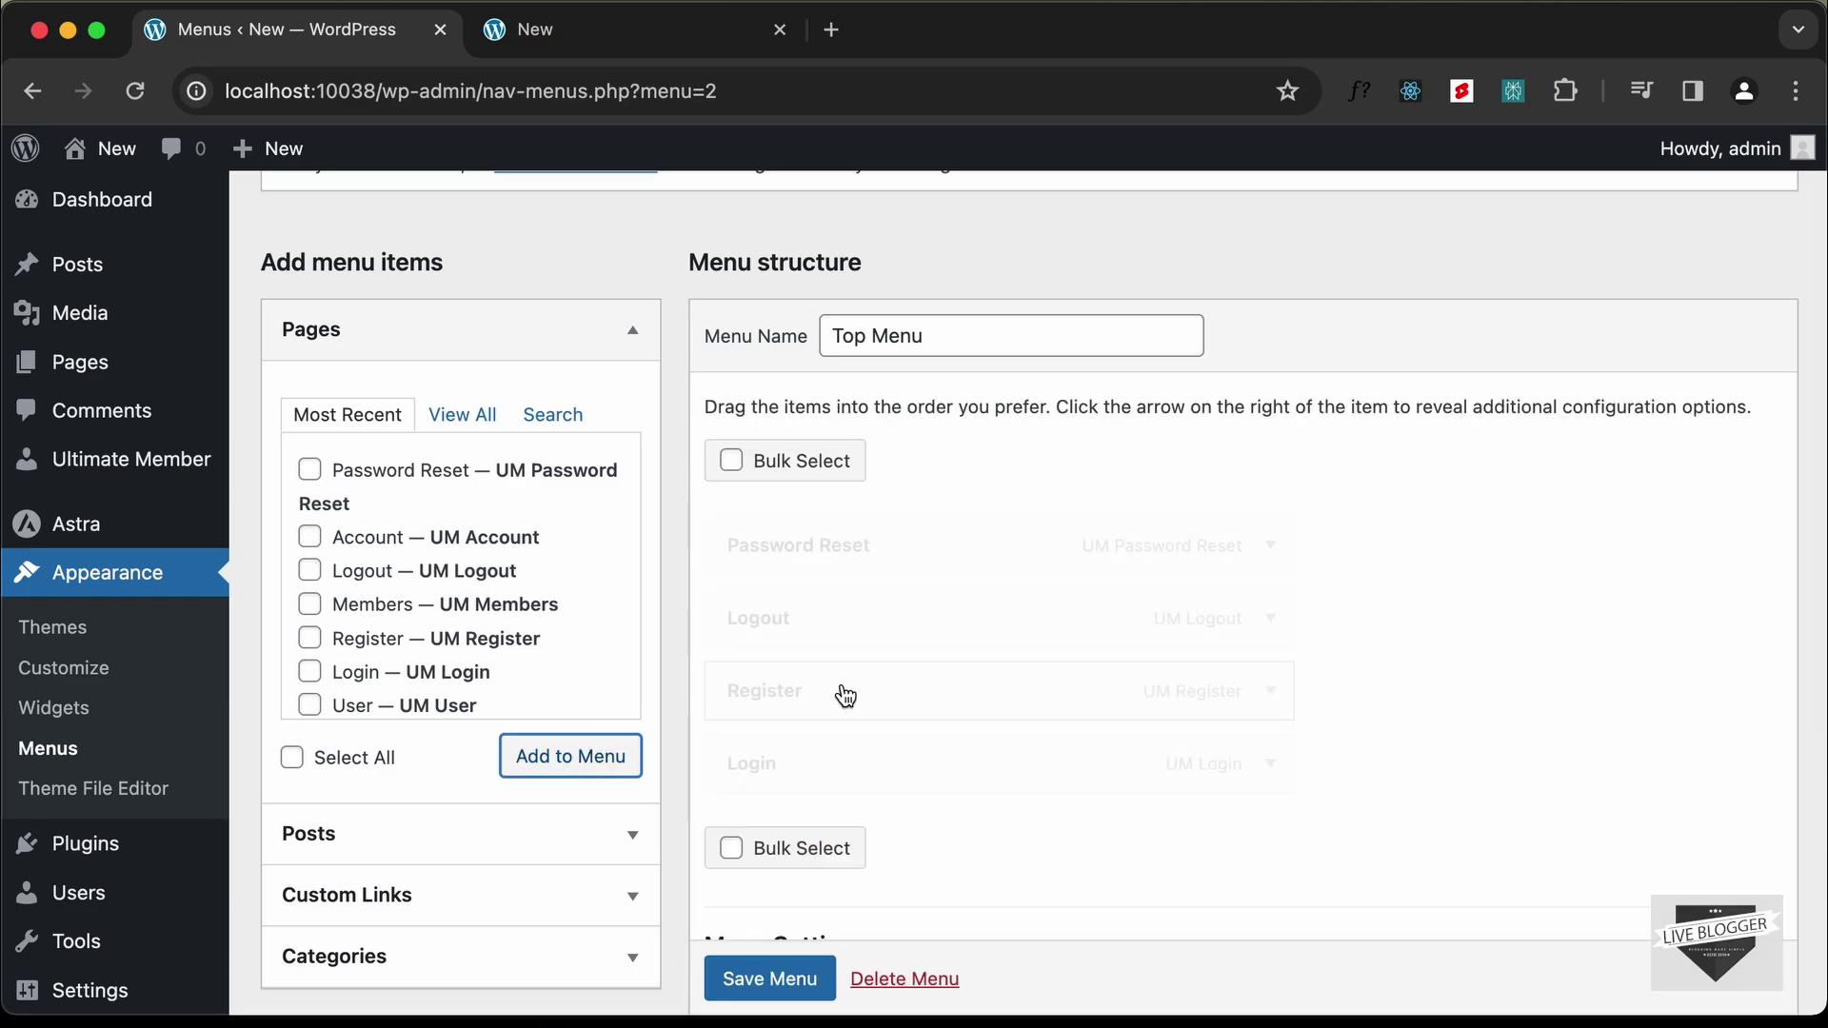
{"action": "scroll", "coordinate": [1501, 630], "scroll_direction": "down", "scroll_amount": 5}
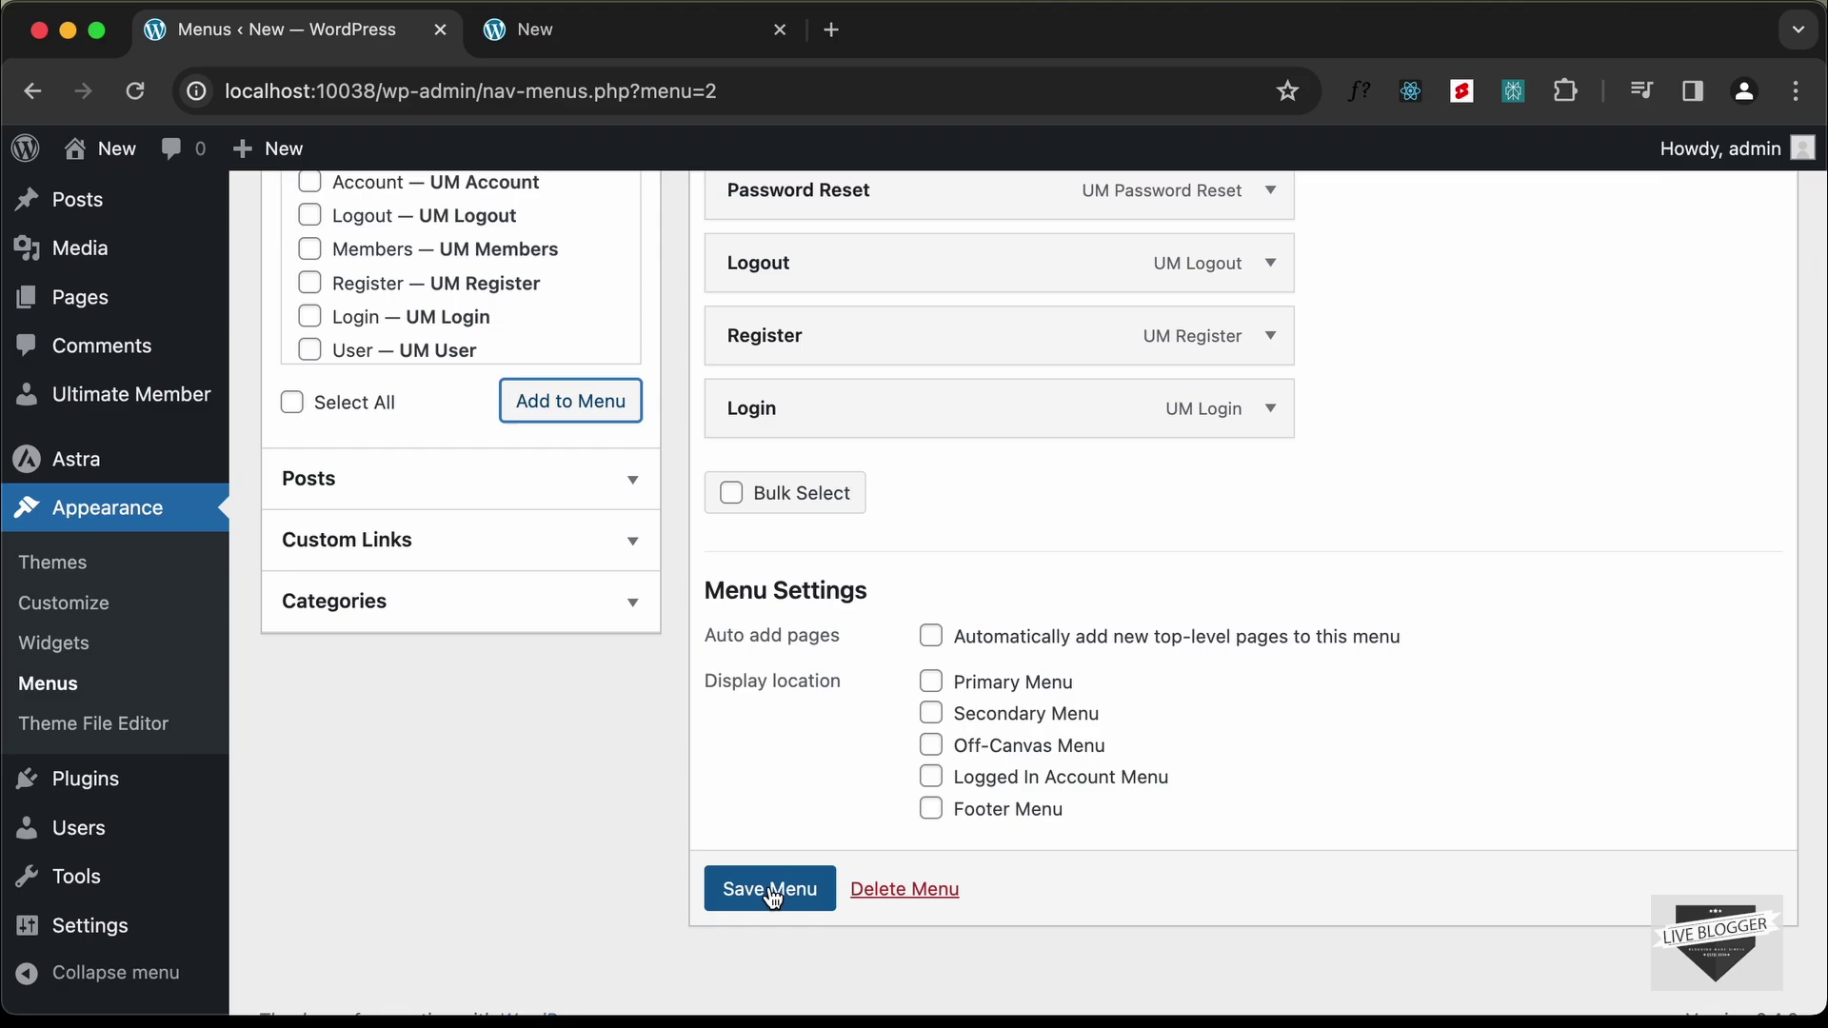
{"action": "left_click", "coordinate": [772, 890]}
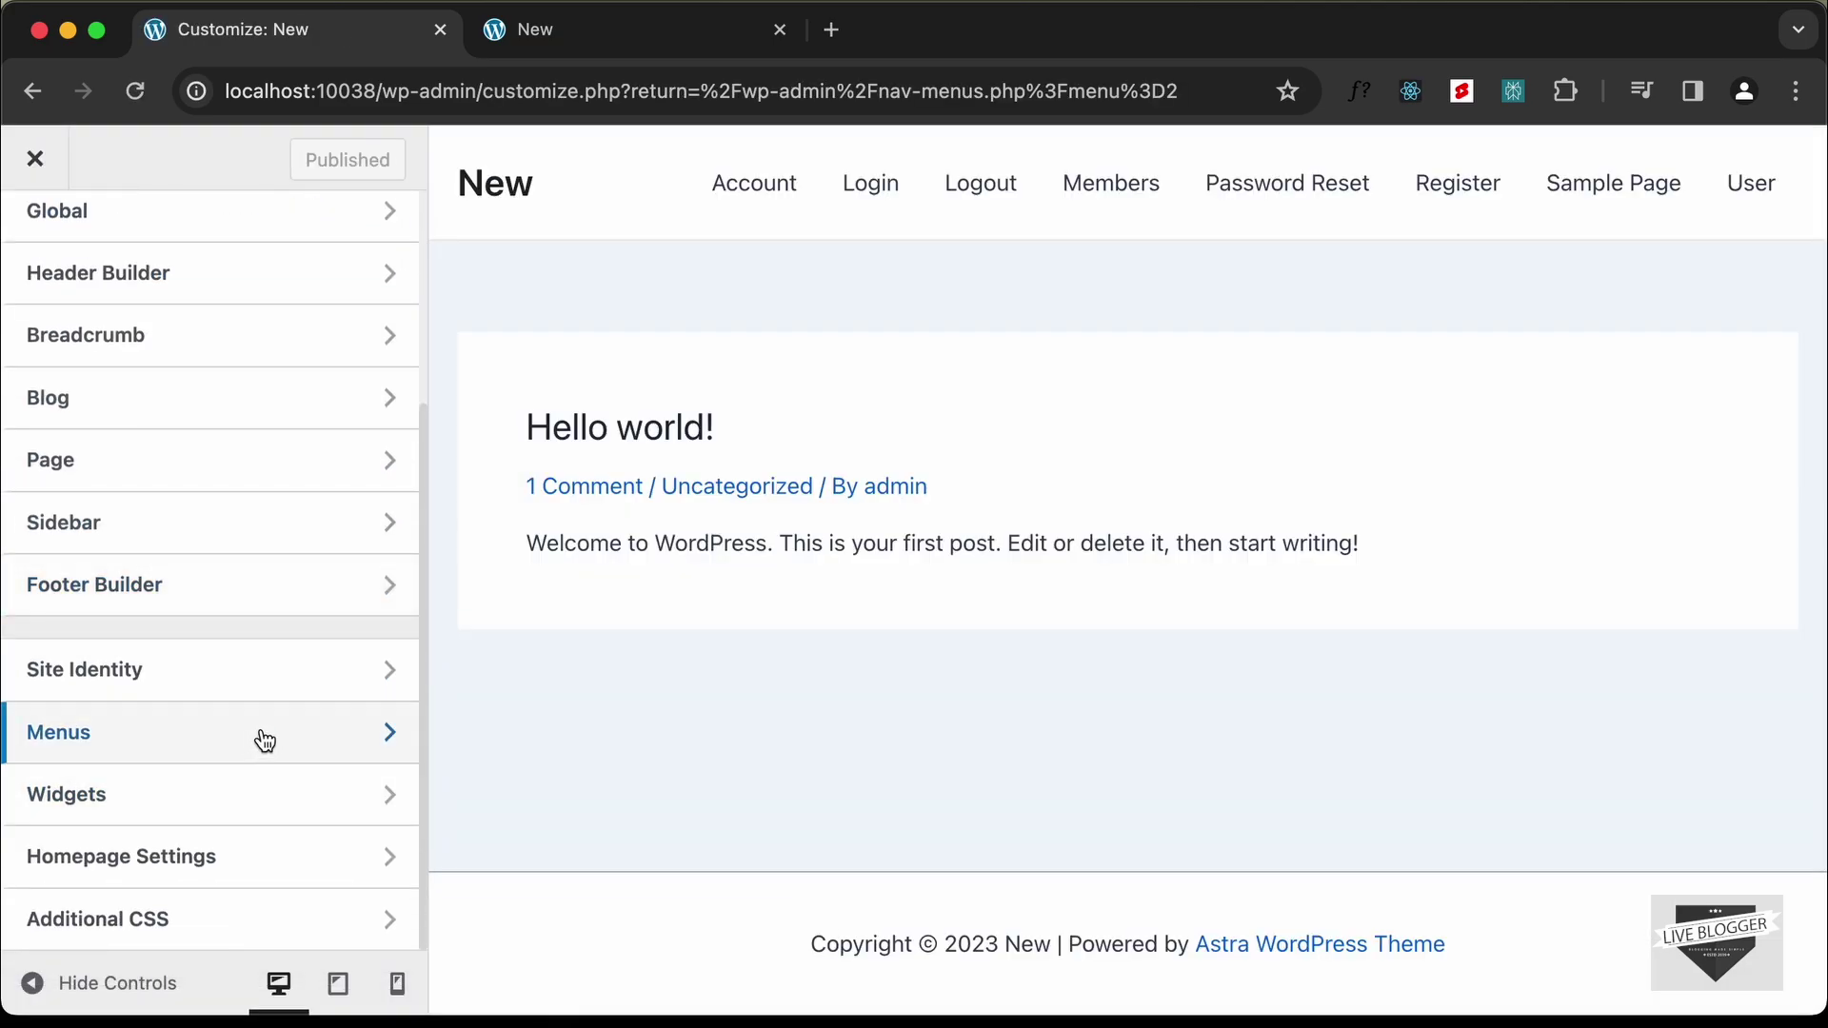
- Assign Top Menu to the Primary Menu location in the Customizer and publish
{"action": "left_click", "coordinate": [264, 741]}
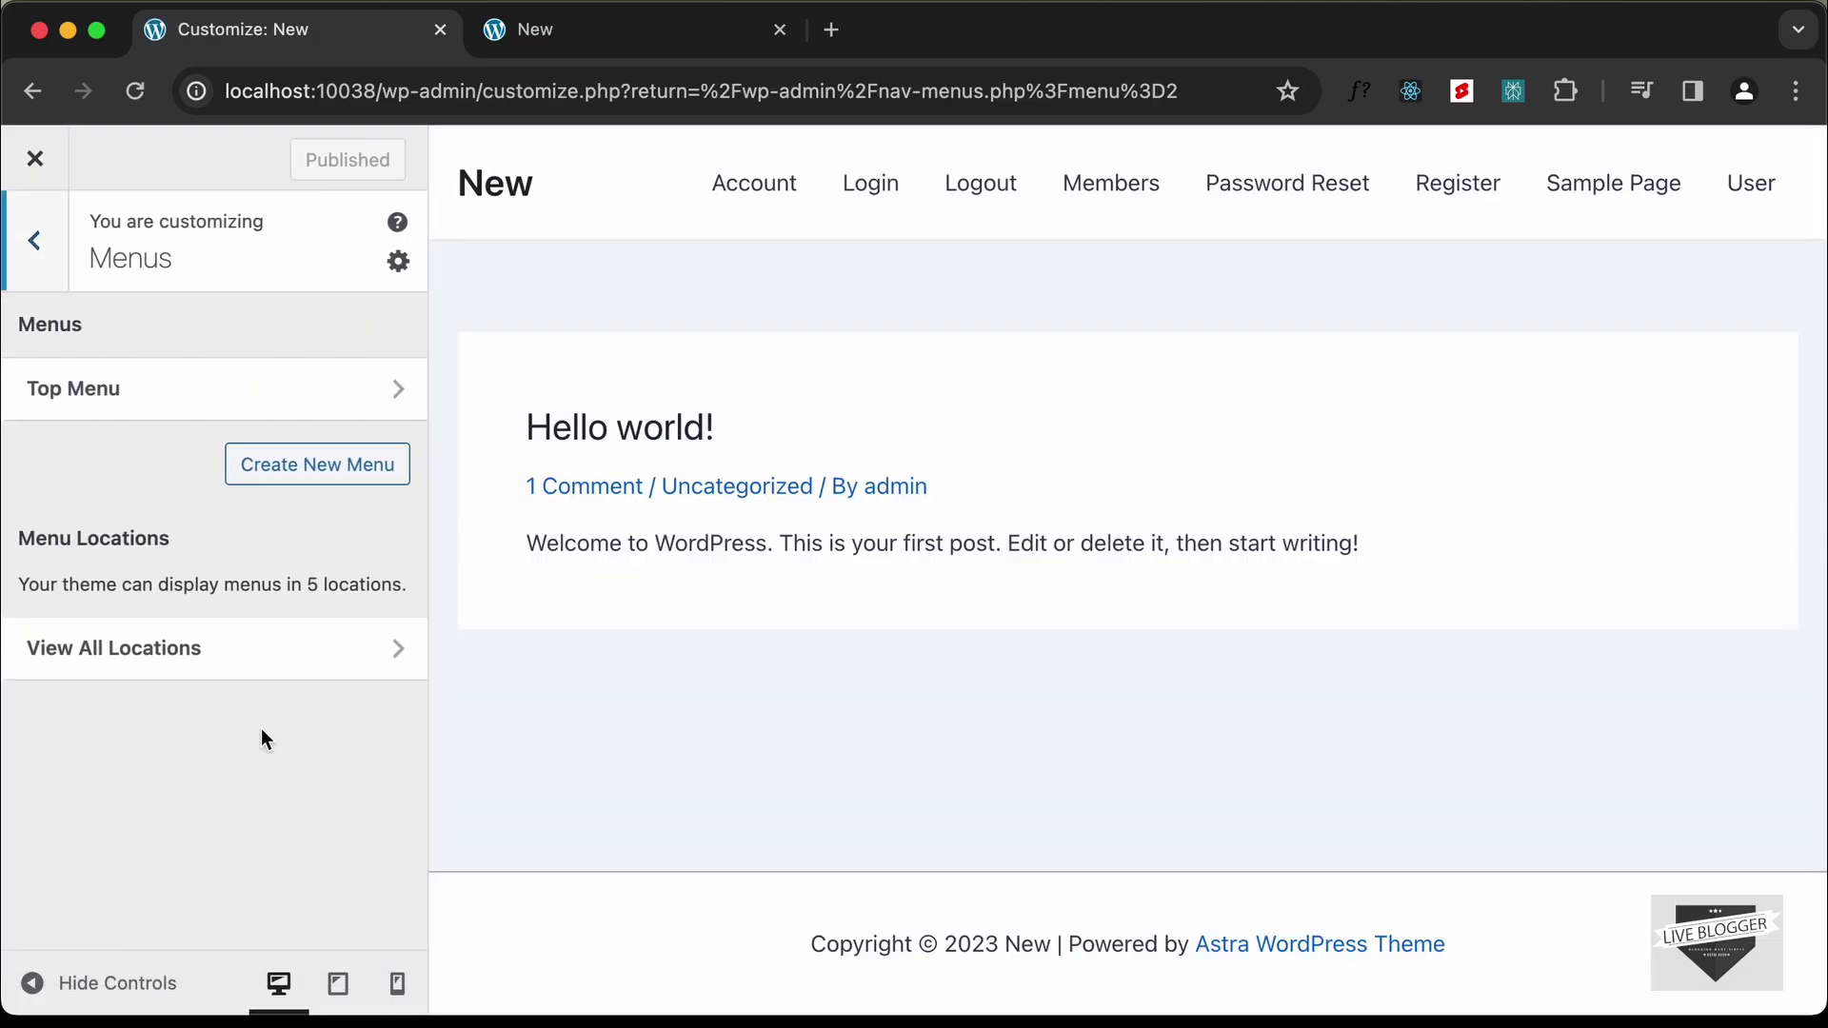
{"action": "left_click", "coordinate": [329, 662]}
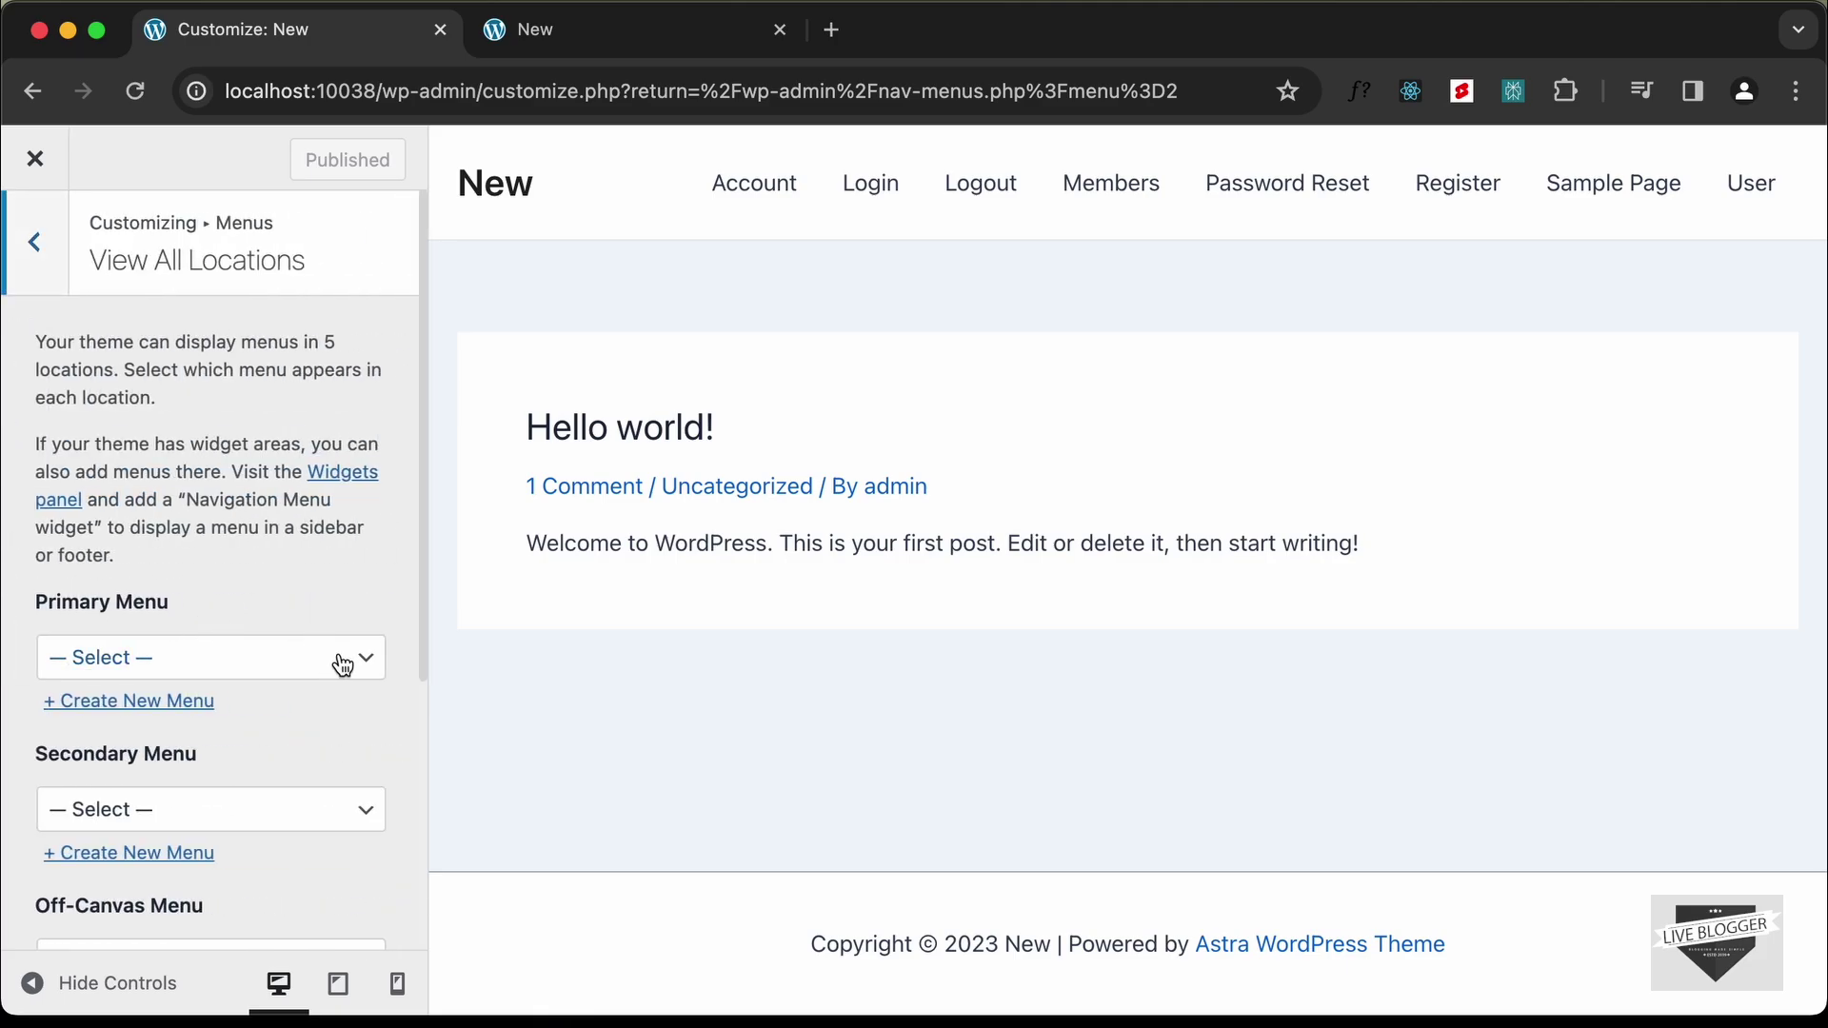
{"action": "left_click", "coordinate": [342, 664]}
{"action": "left_click", "coordinate": [245, 703]}
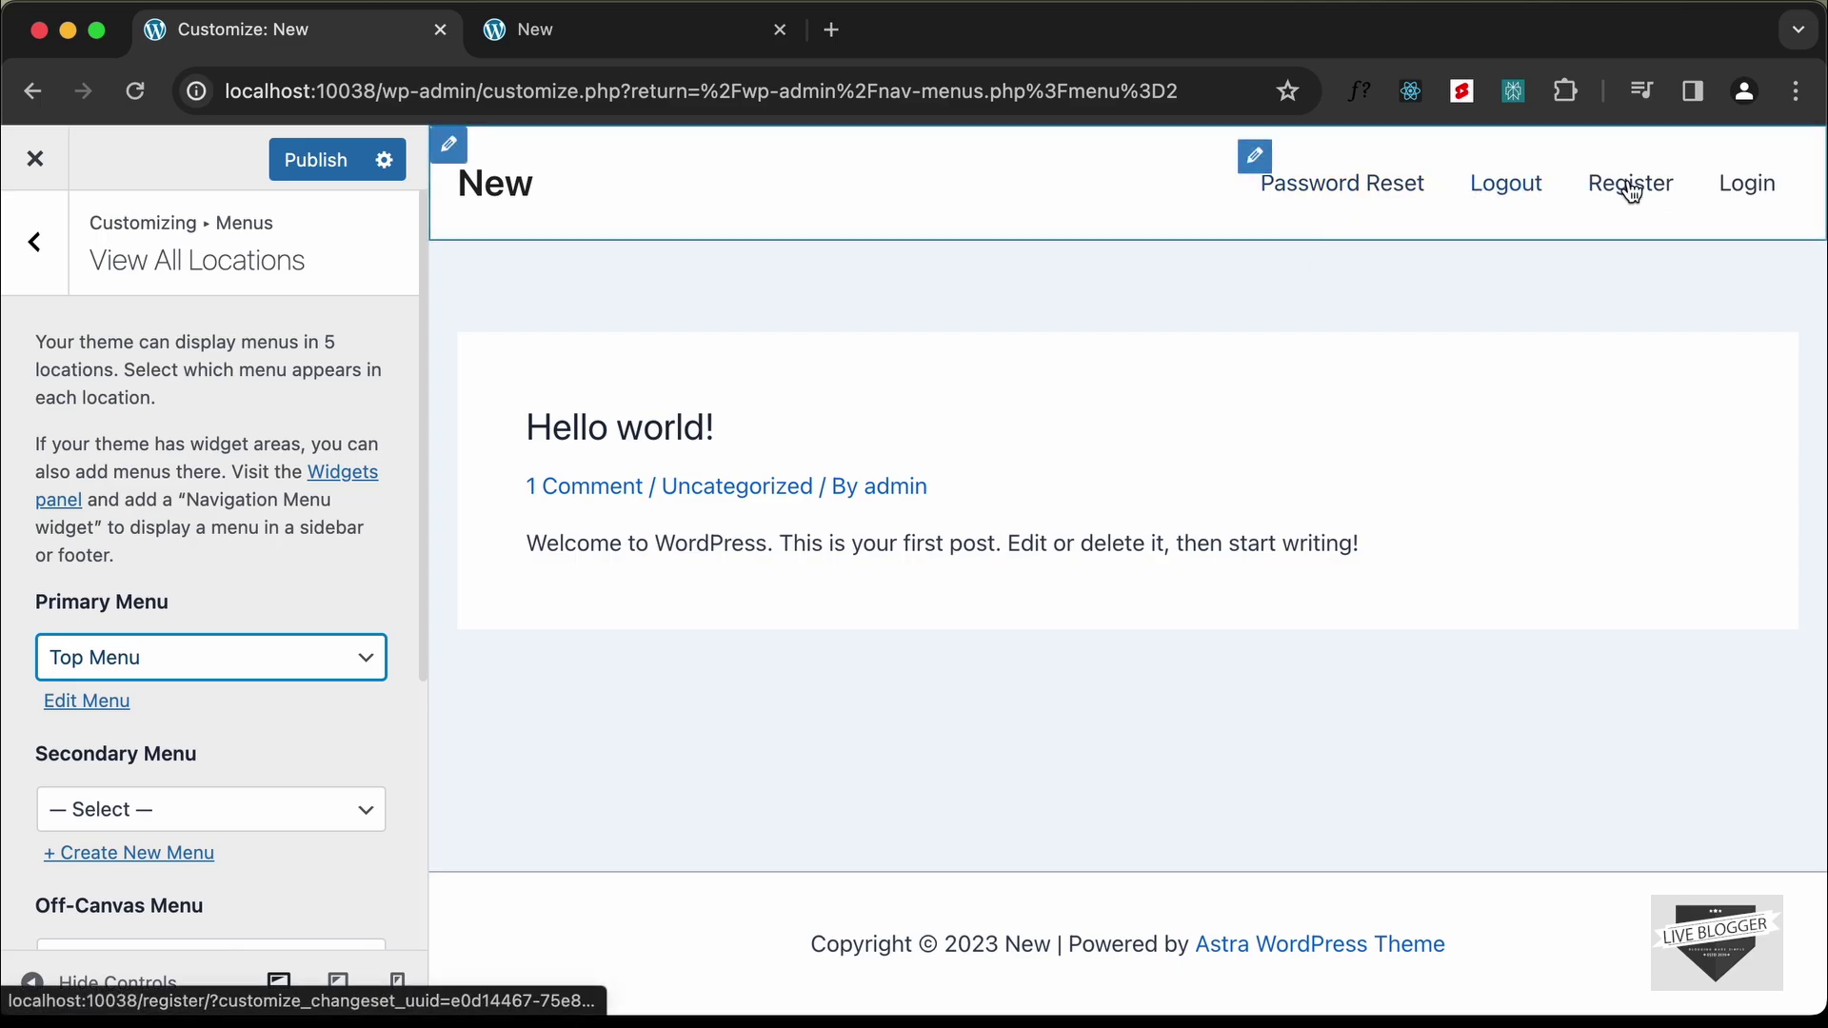
{"action": "left_click", "coordinate": [296, 157]}
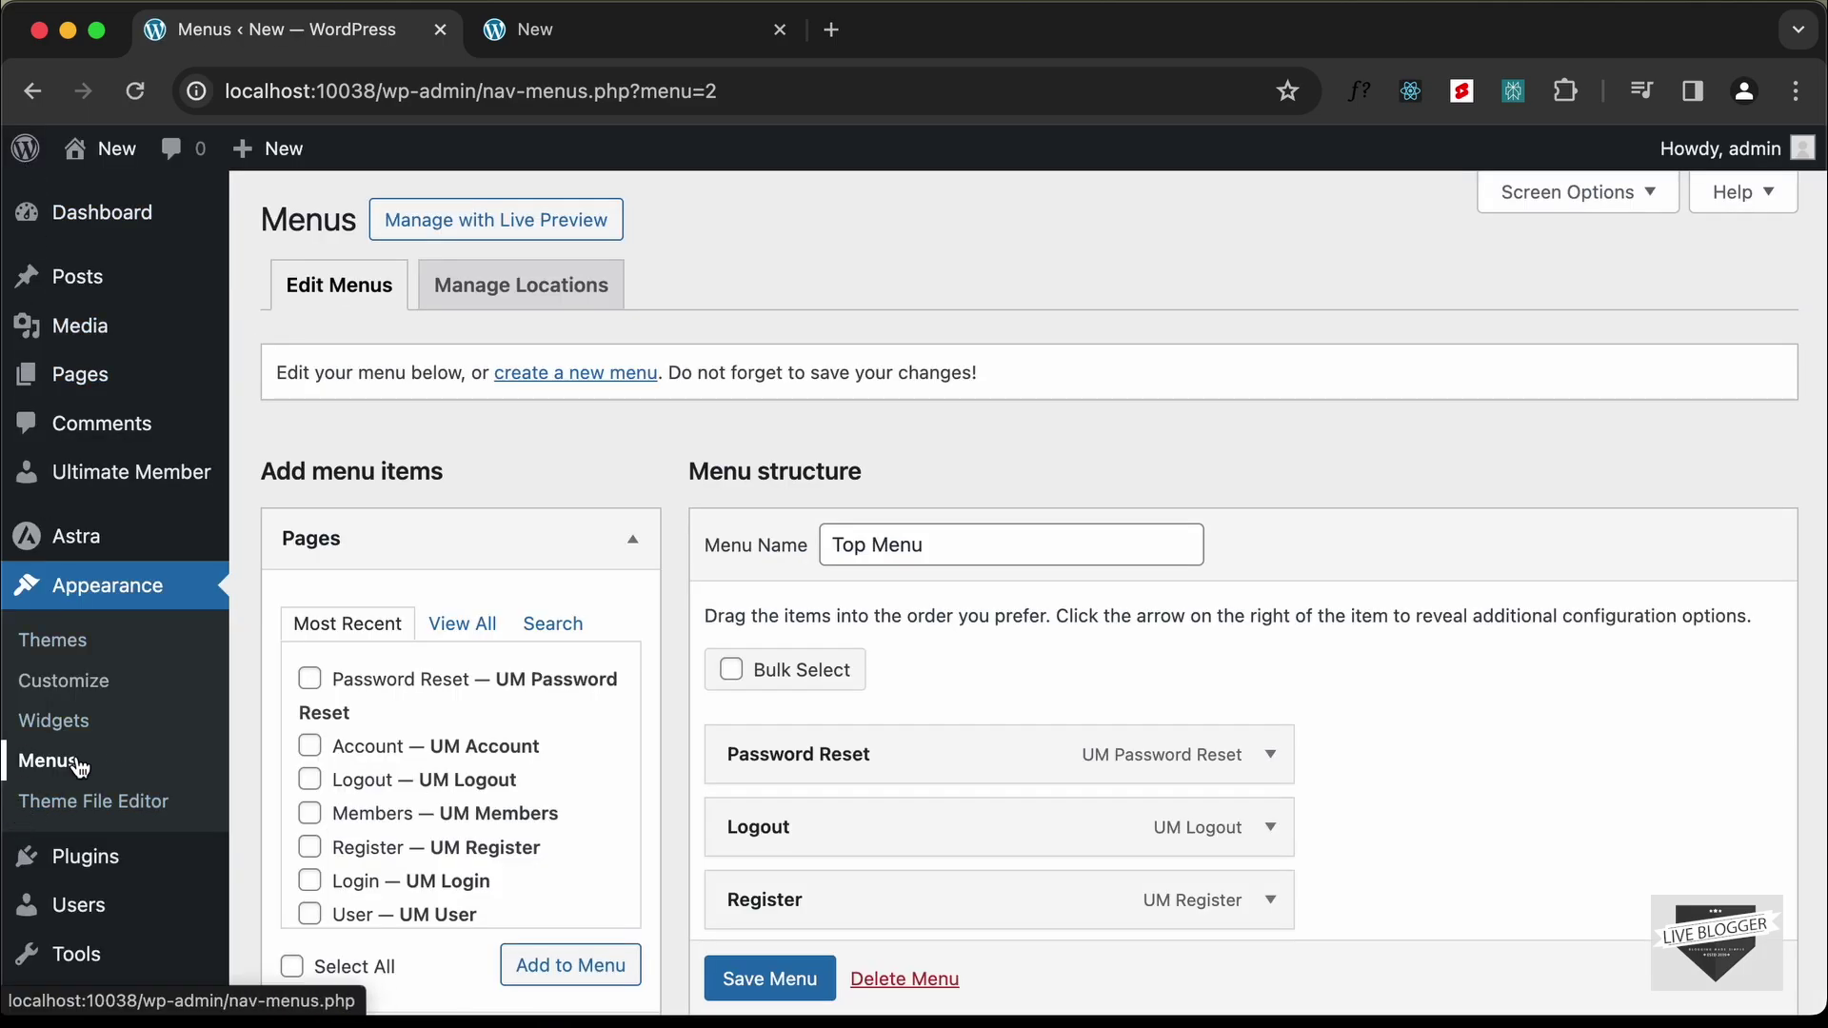
{"action": "left_click", "coordinate": [57, 773]}
{"action": "scroll", "coordinate": [767, 671], "scroll_direction": "down", "scroll_amount": 5}
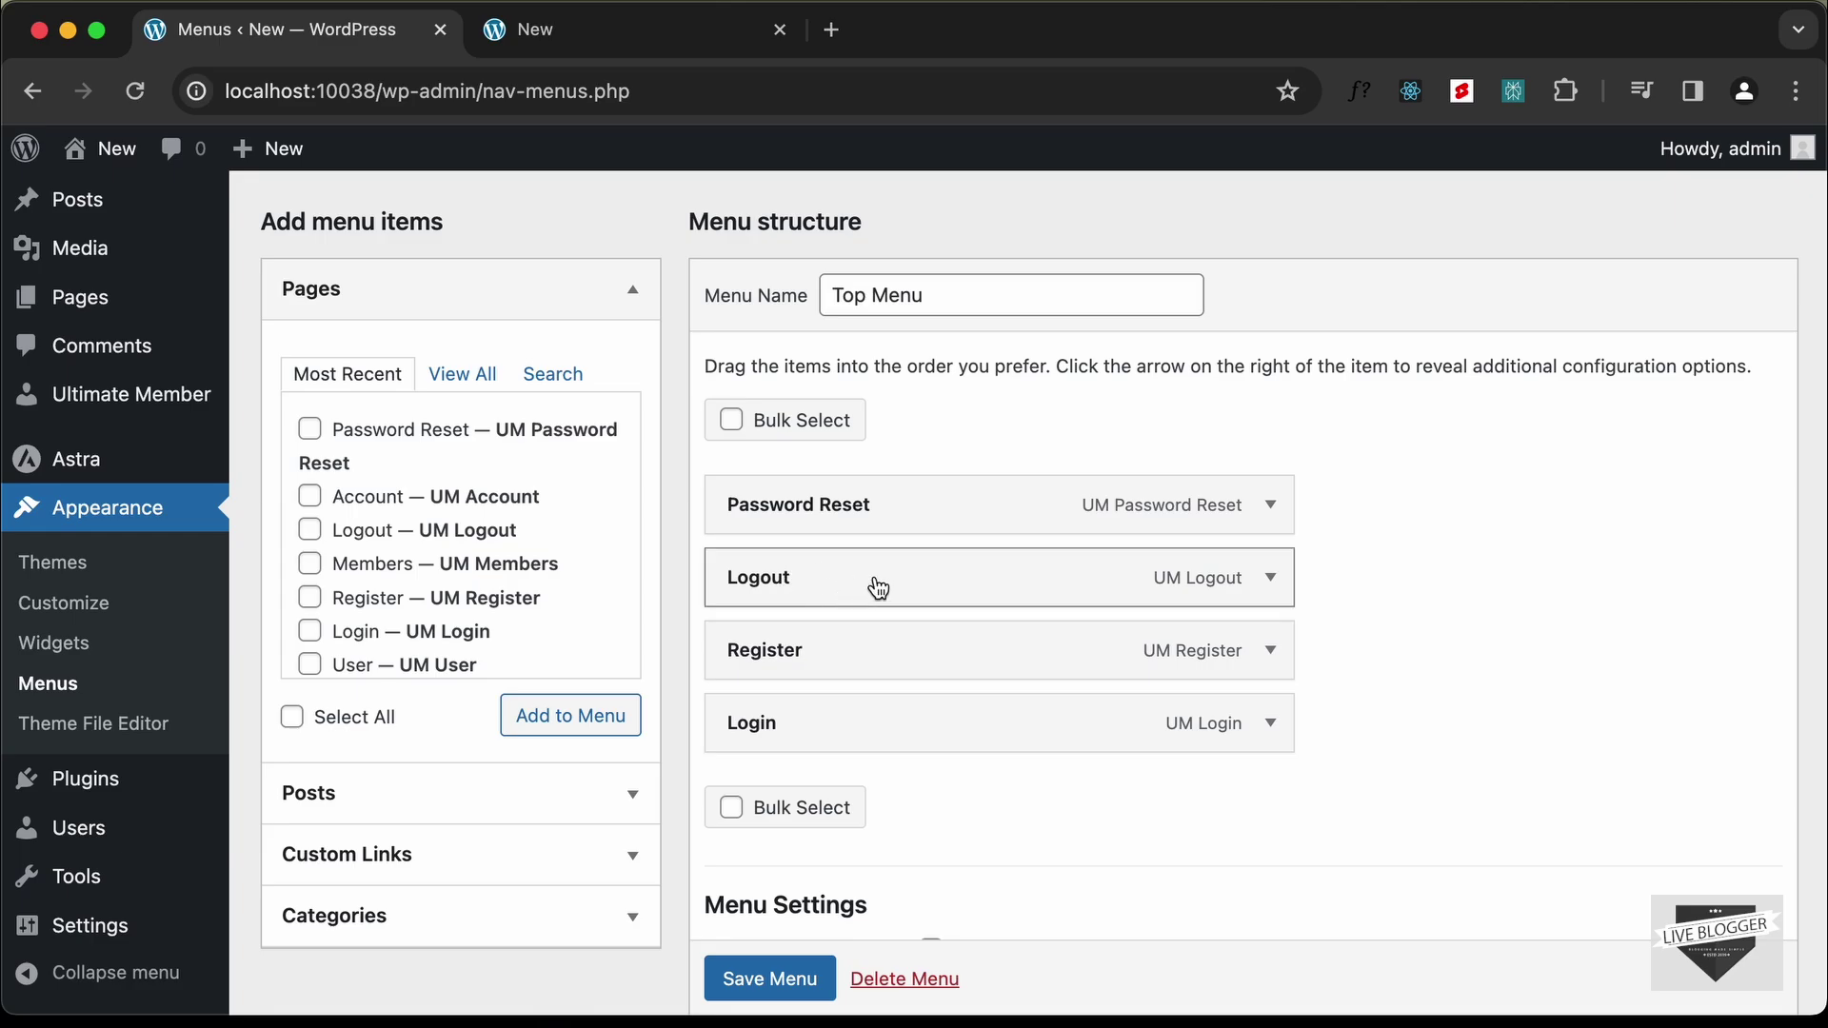
{"action": "key", "text": "ctrl+Tab"}
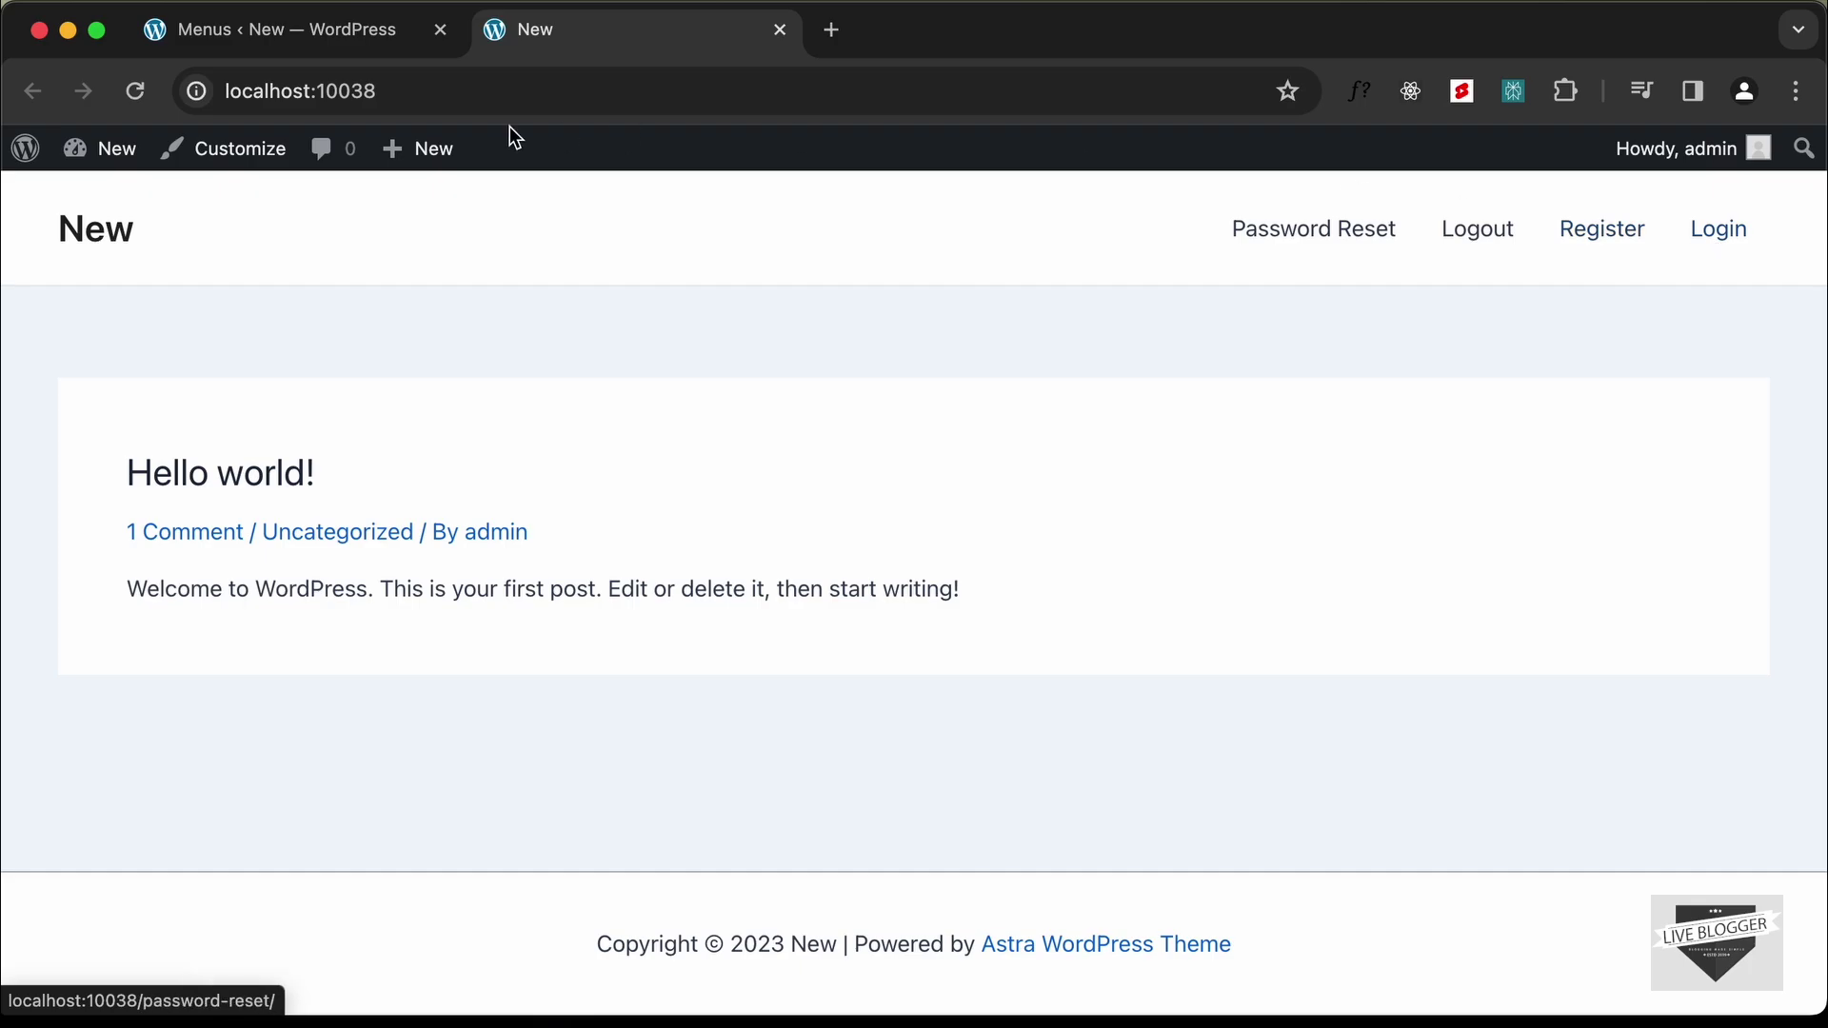
{"action": "left_click", "coordinate": [324, 29]}
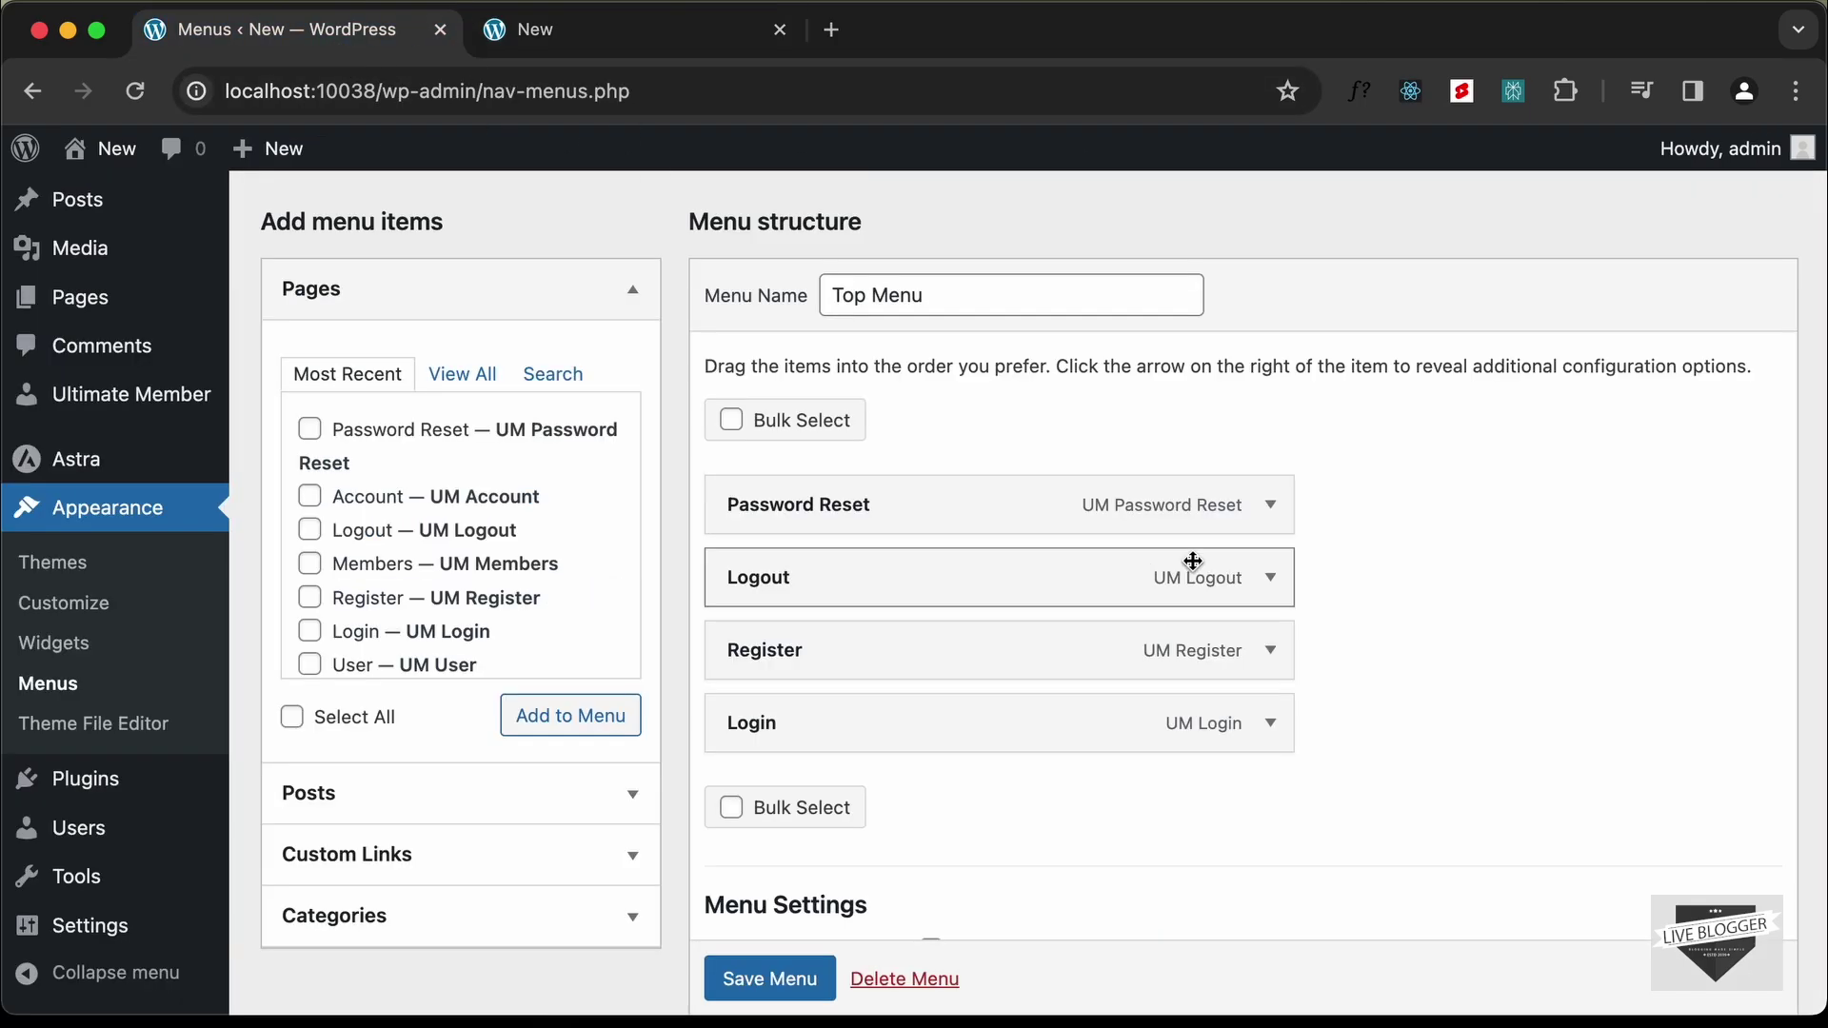
- Set the Register link's visibility to Logged Out Users only
{"action": "scroll", "coordinate": [1192, 557], "scroll_direction": "down", "scroll_amount": 1}
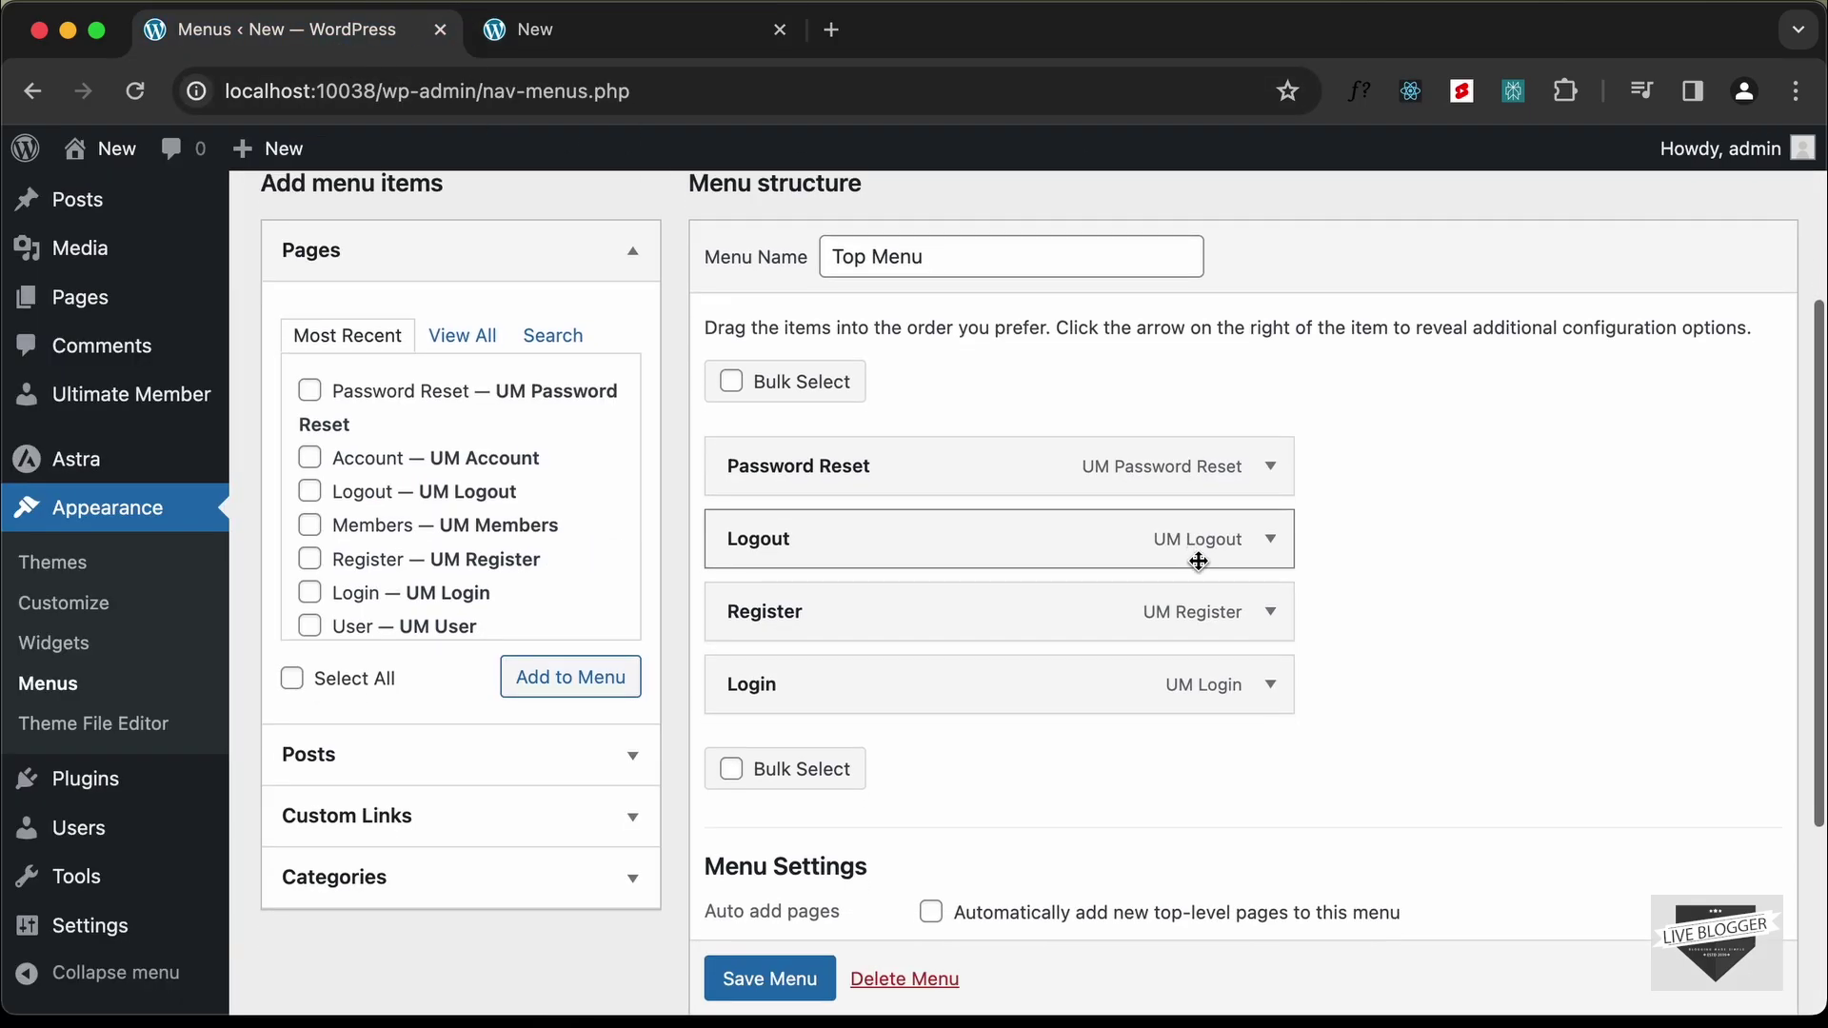
{"action": "left_click", "coordinate": [1273, 615]}
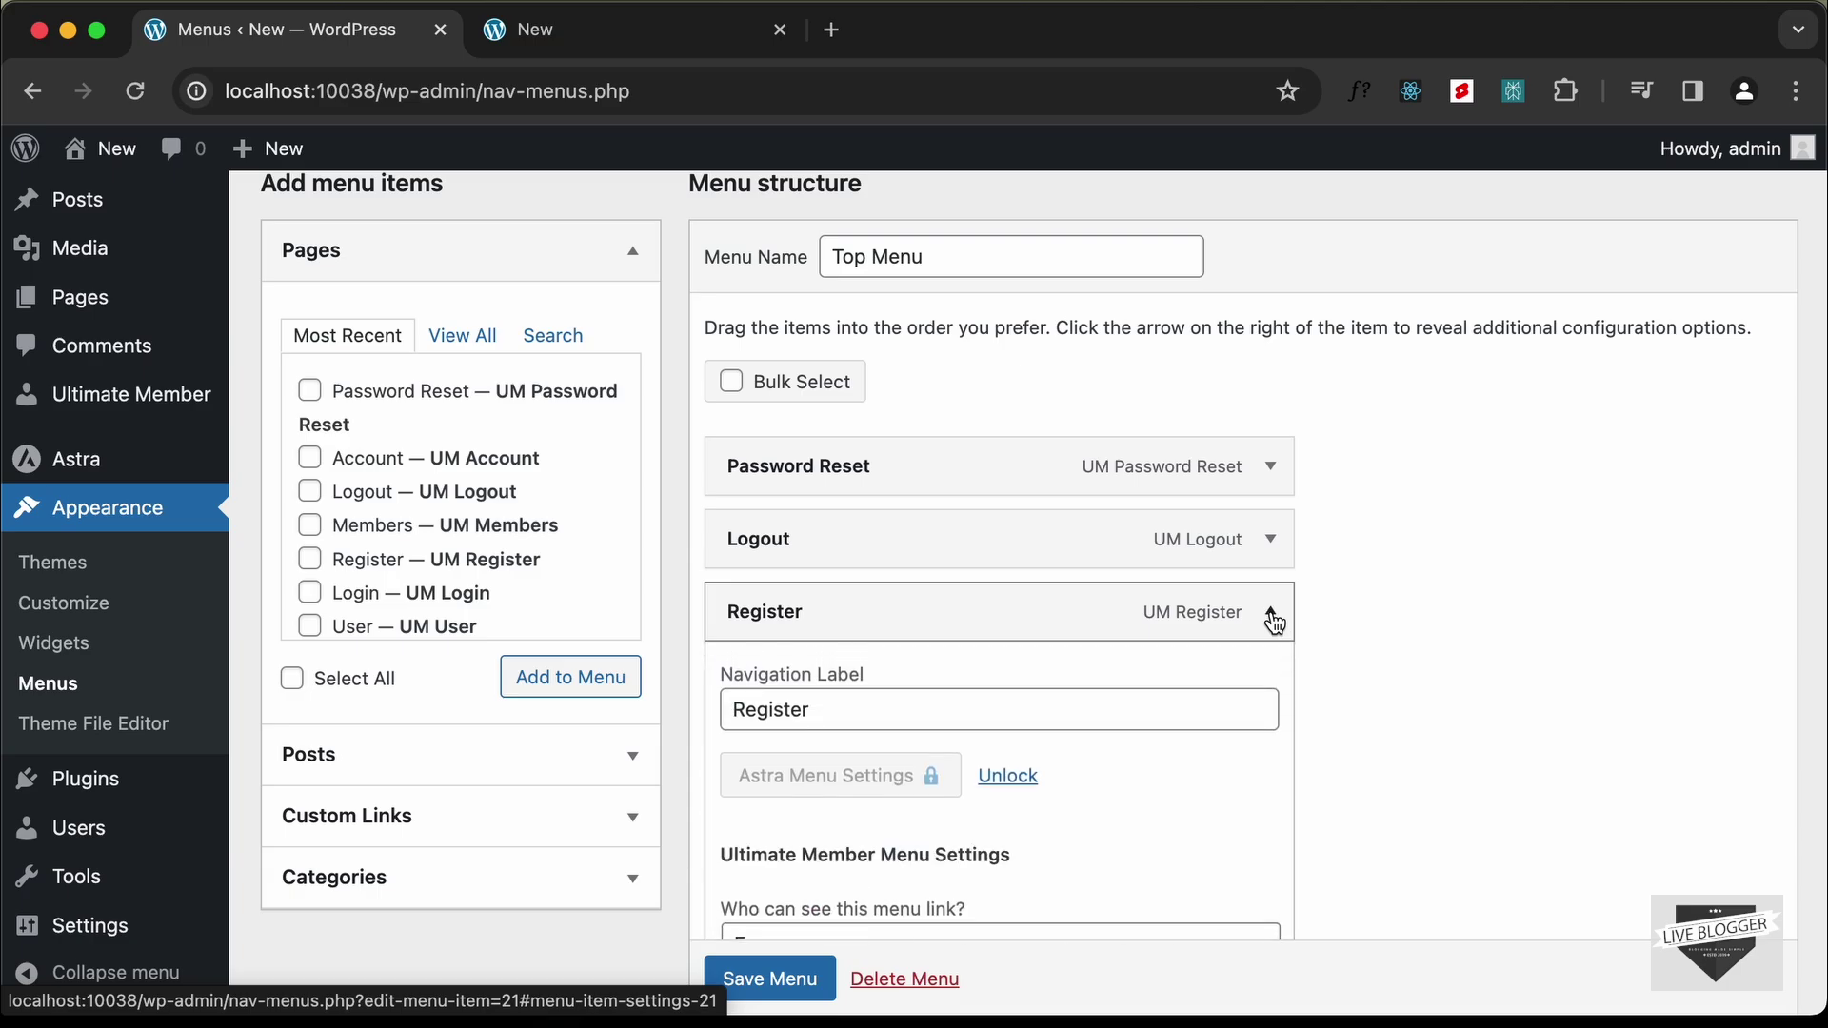
{"action": "scroll", "coordinate": [1274, 624], "scroll_direction": "down", "scroll_amount": 4}
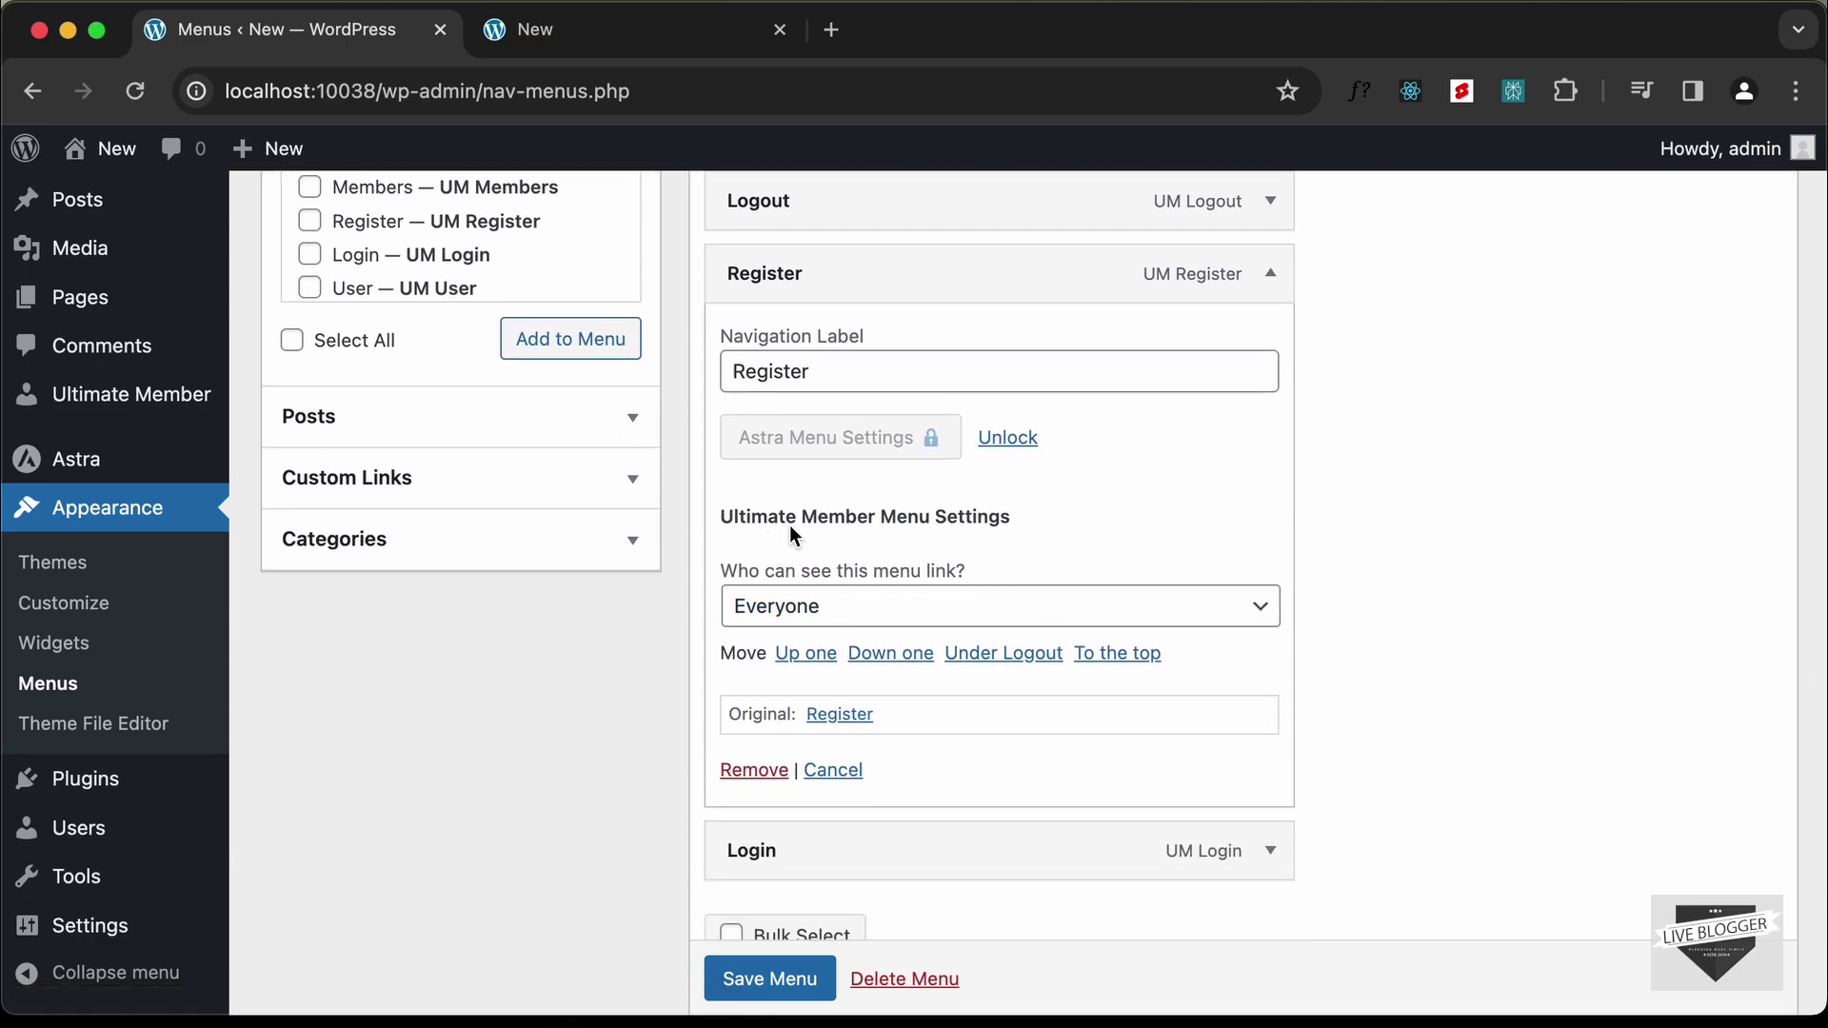
{"action": "left_click", "coordinate": [1163, 623]}
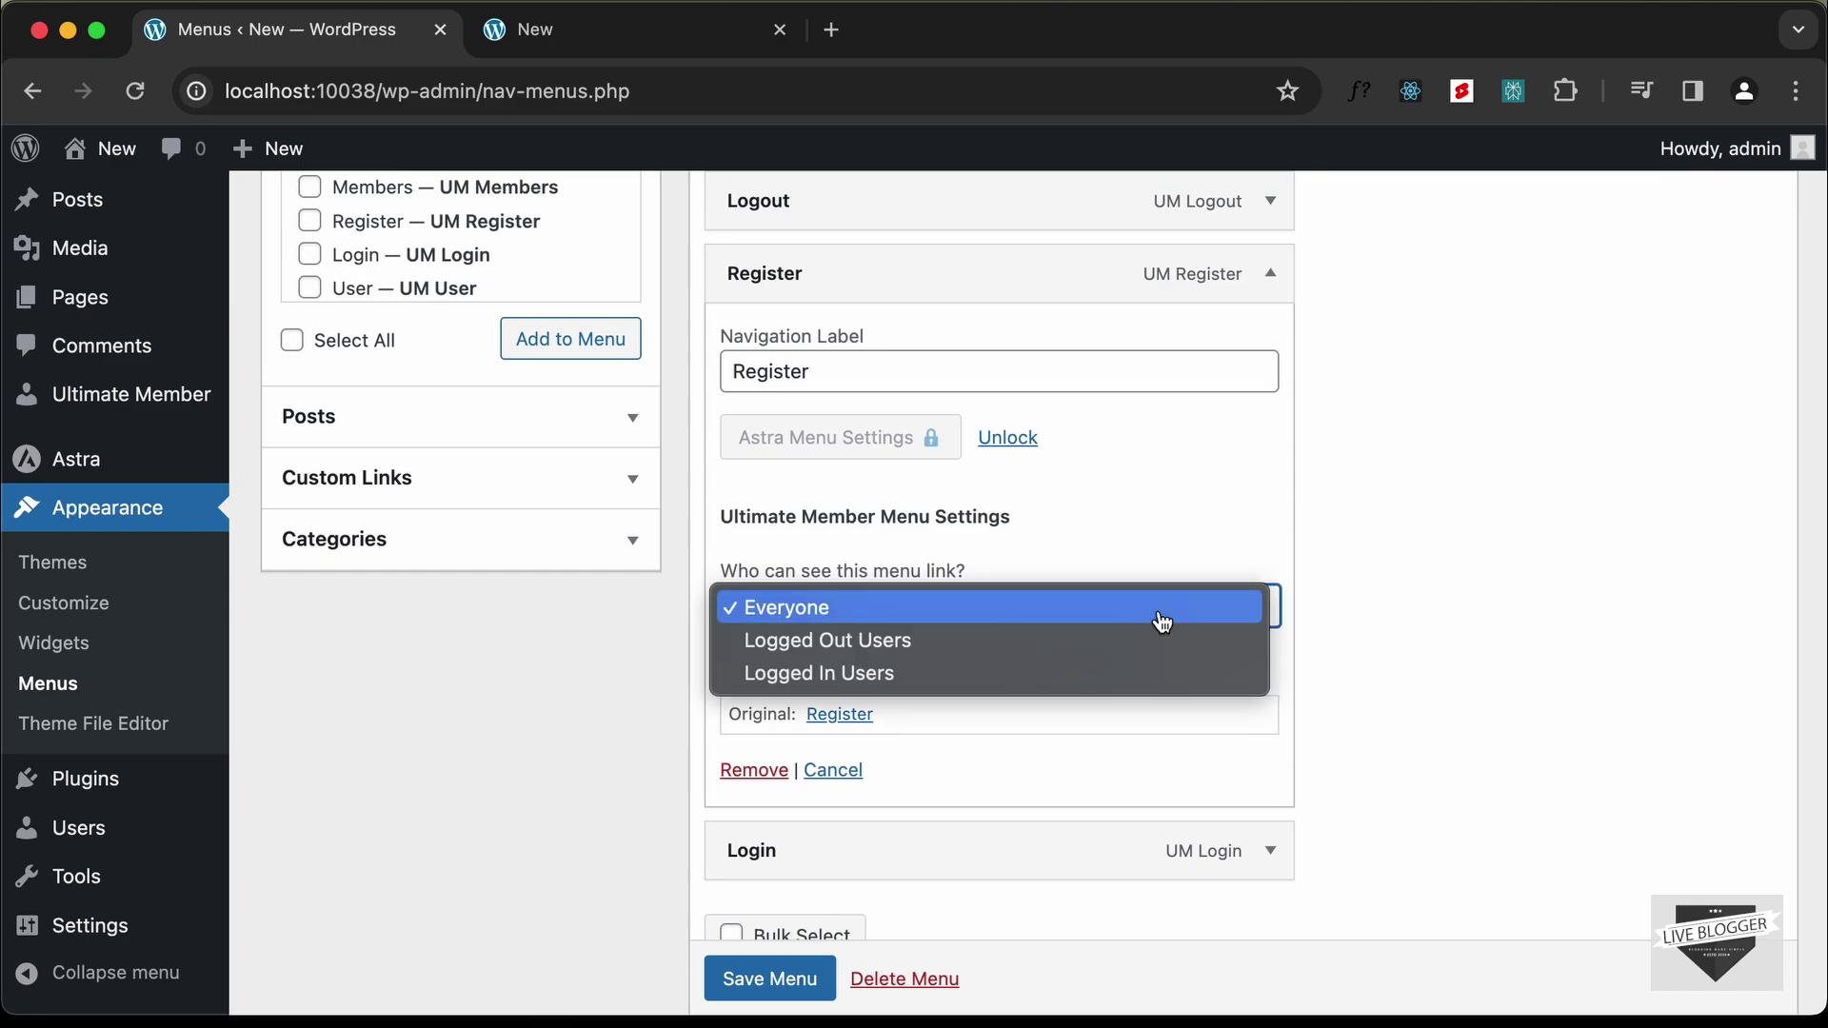
{"action": "left_click", "coordinate": [1131, 654]}
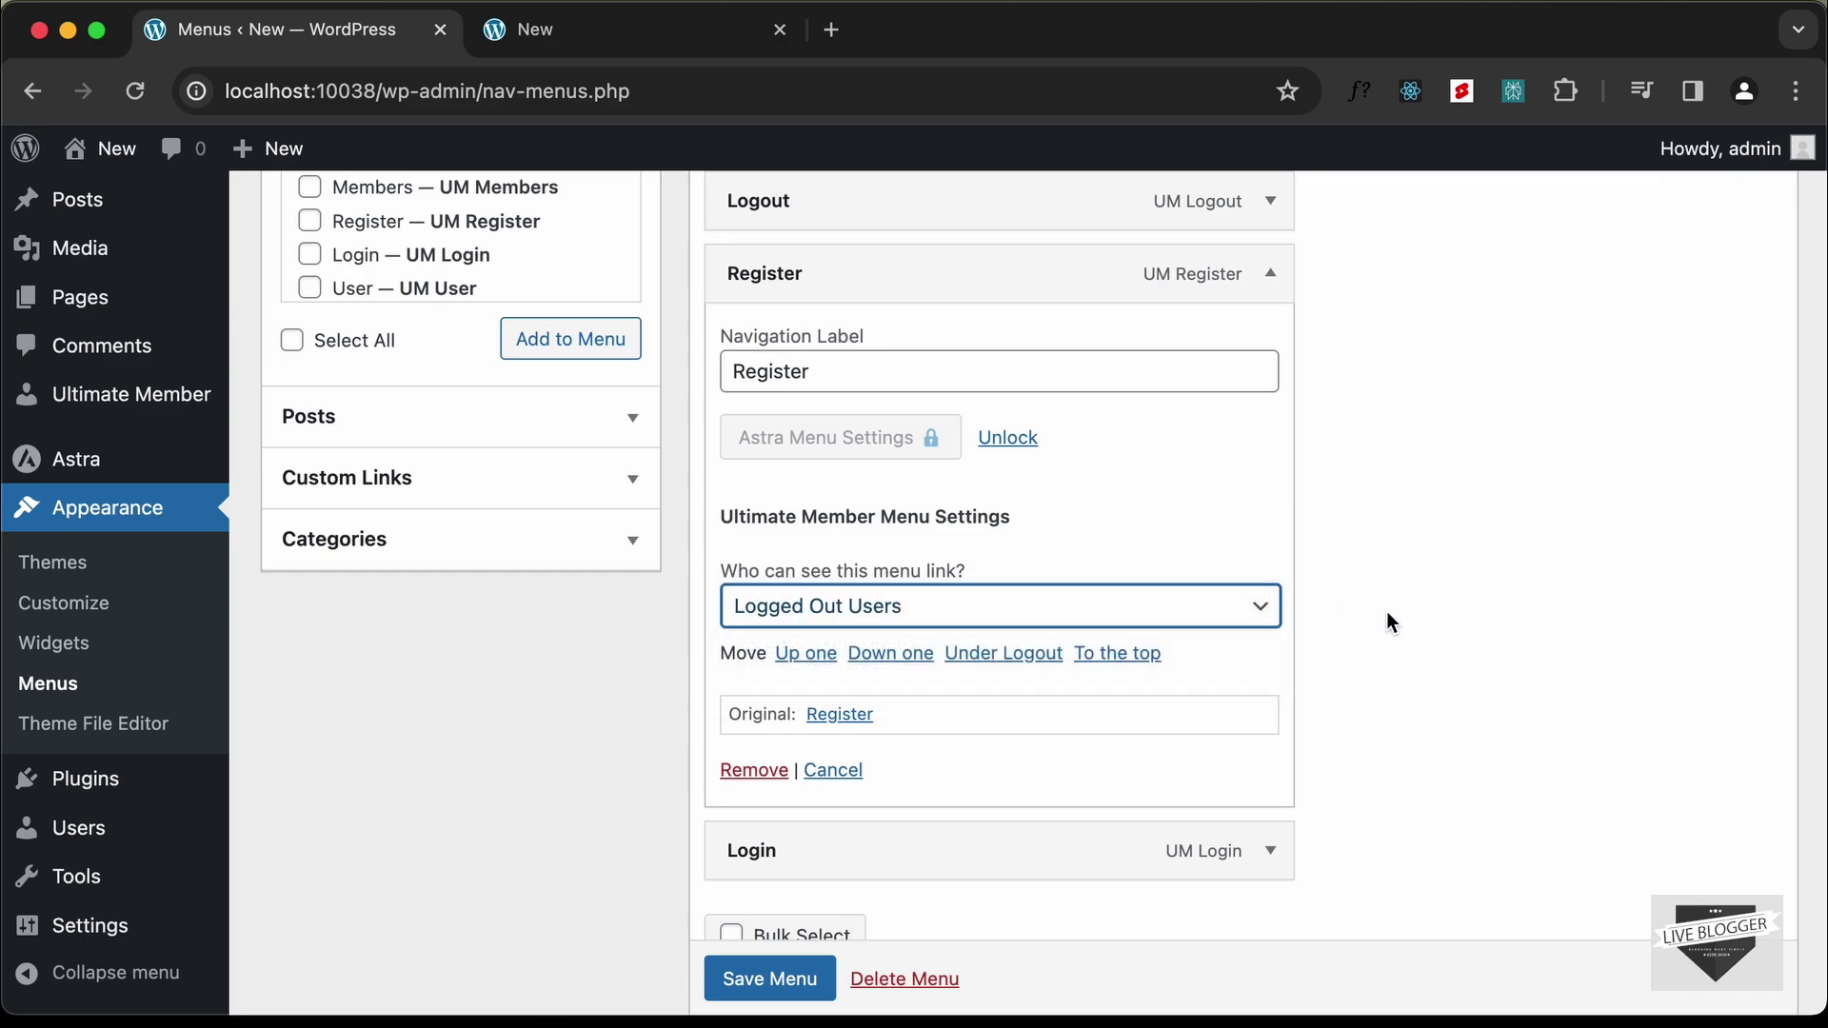
{"action": "scroll", "coordinate": [1387, 612], "scroll_direction": "down", "scroll_amount": 4}
{"action": "scroll", "coordinate": [1386, 608], "scroll_direction": "up", "scroll_amount": 3}
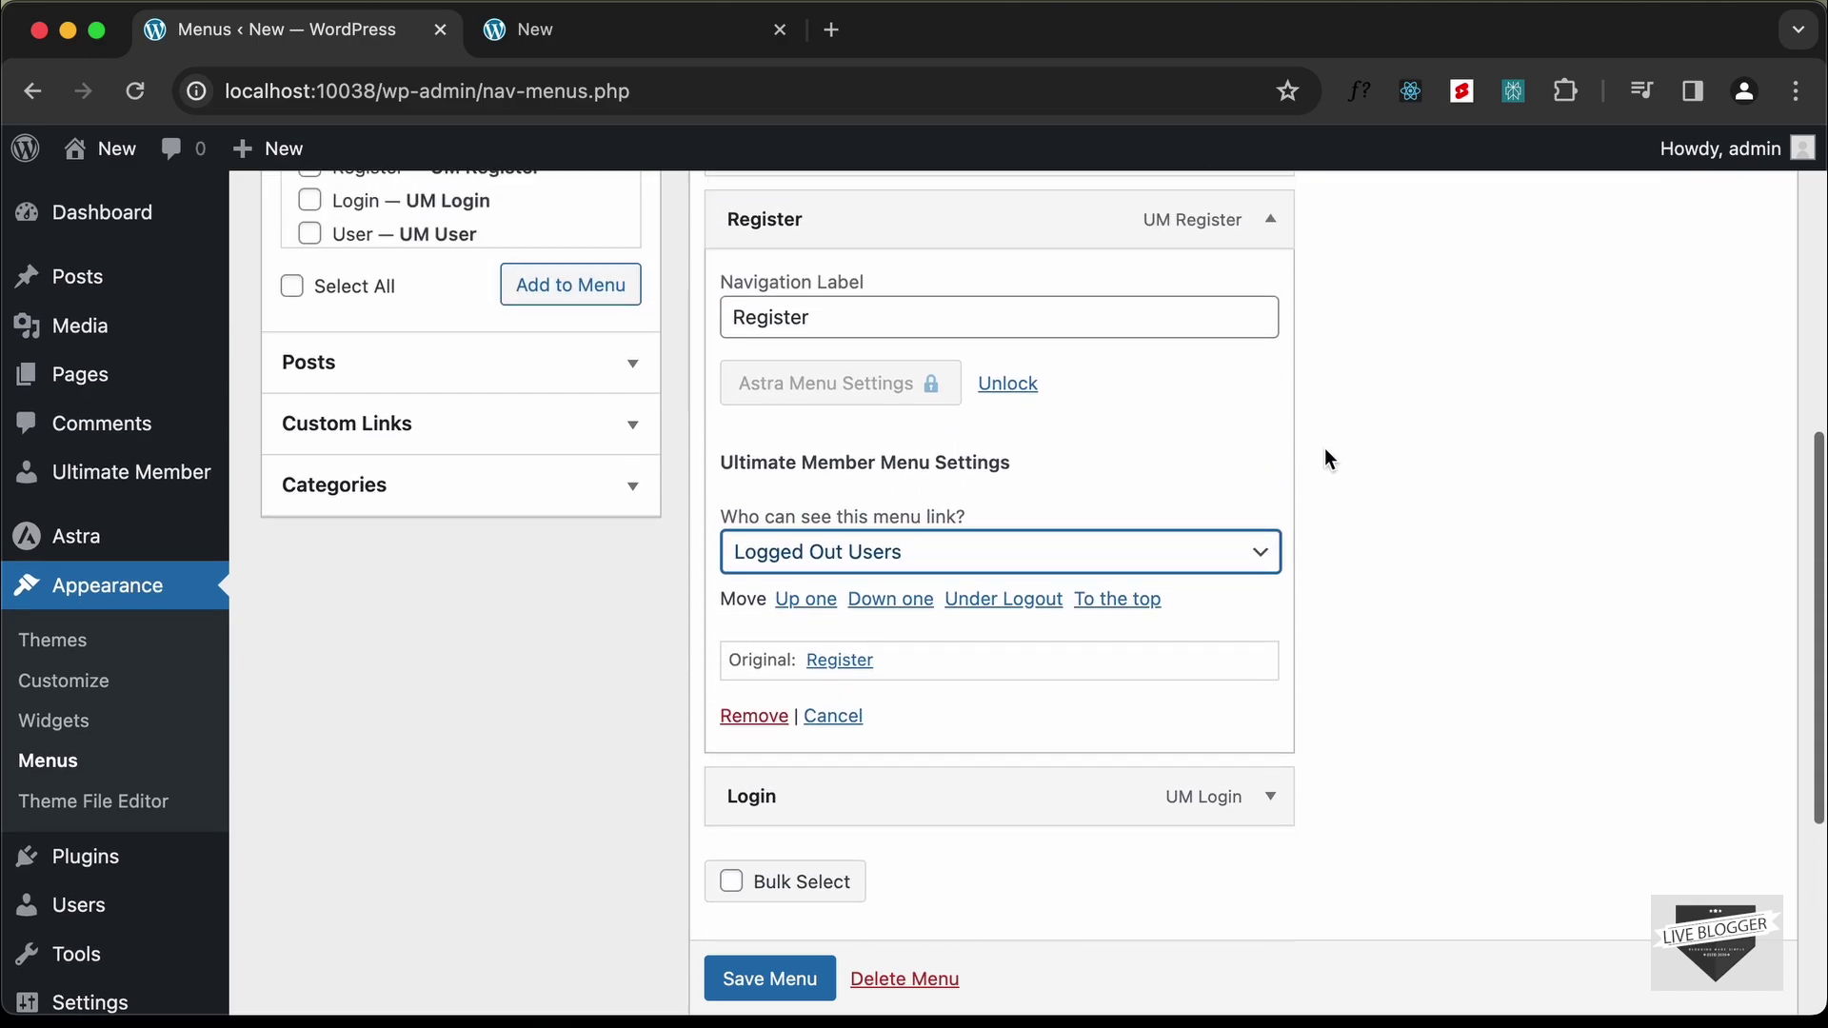
{"action": "left_click", "coordinate": [1272, 226]}
- Set the Login link's visibility to Logged Out Users only as well
{"action": "left_click", "coordinate": [1267, 375]}
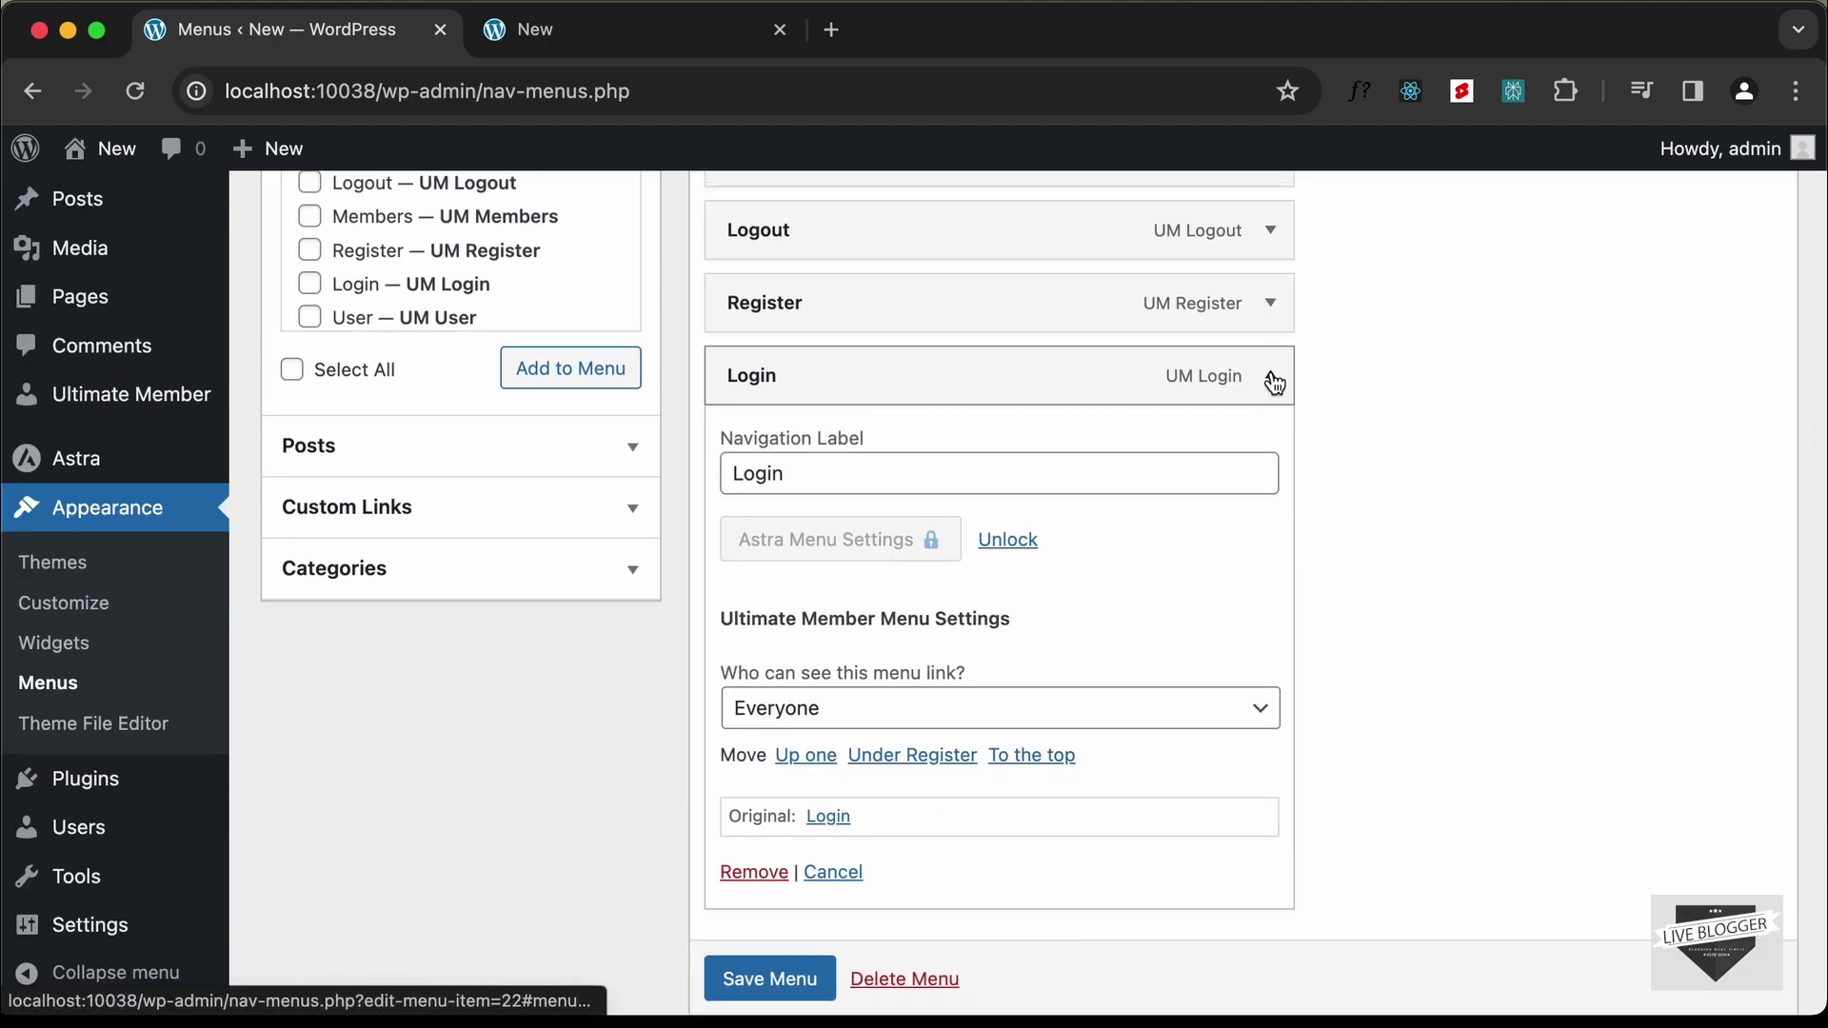
{"action": "scroll", "coordinate": [996, 652], "scroll_direction": "down", "scroll_amount": 1}
{"action": "left_click", "coordinate": [1062, 651]}
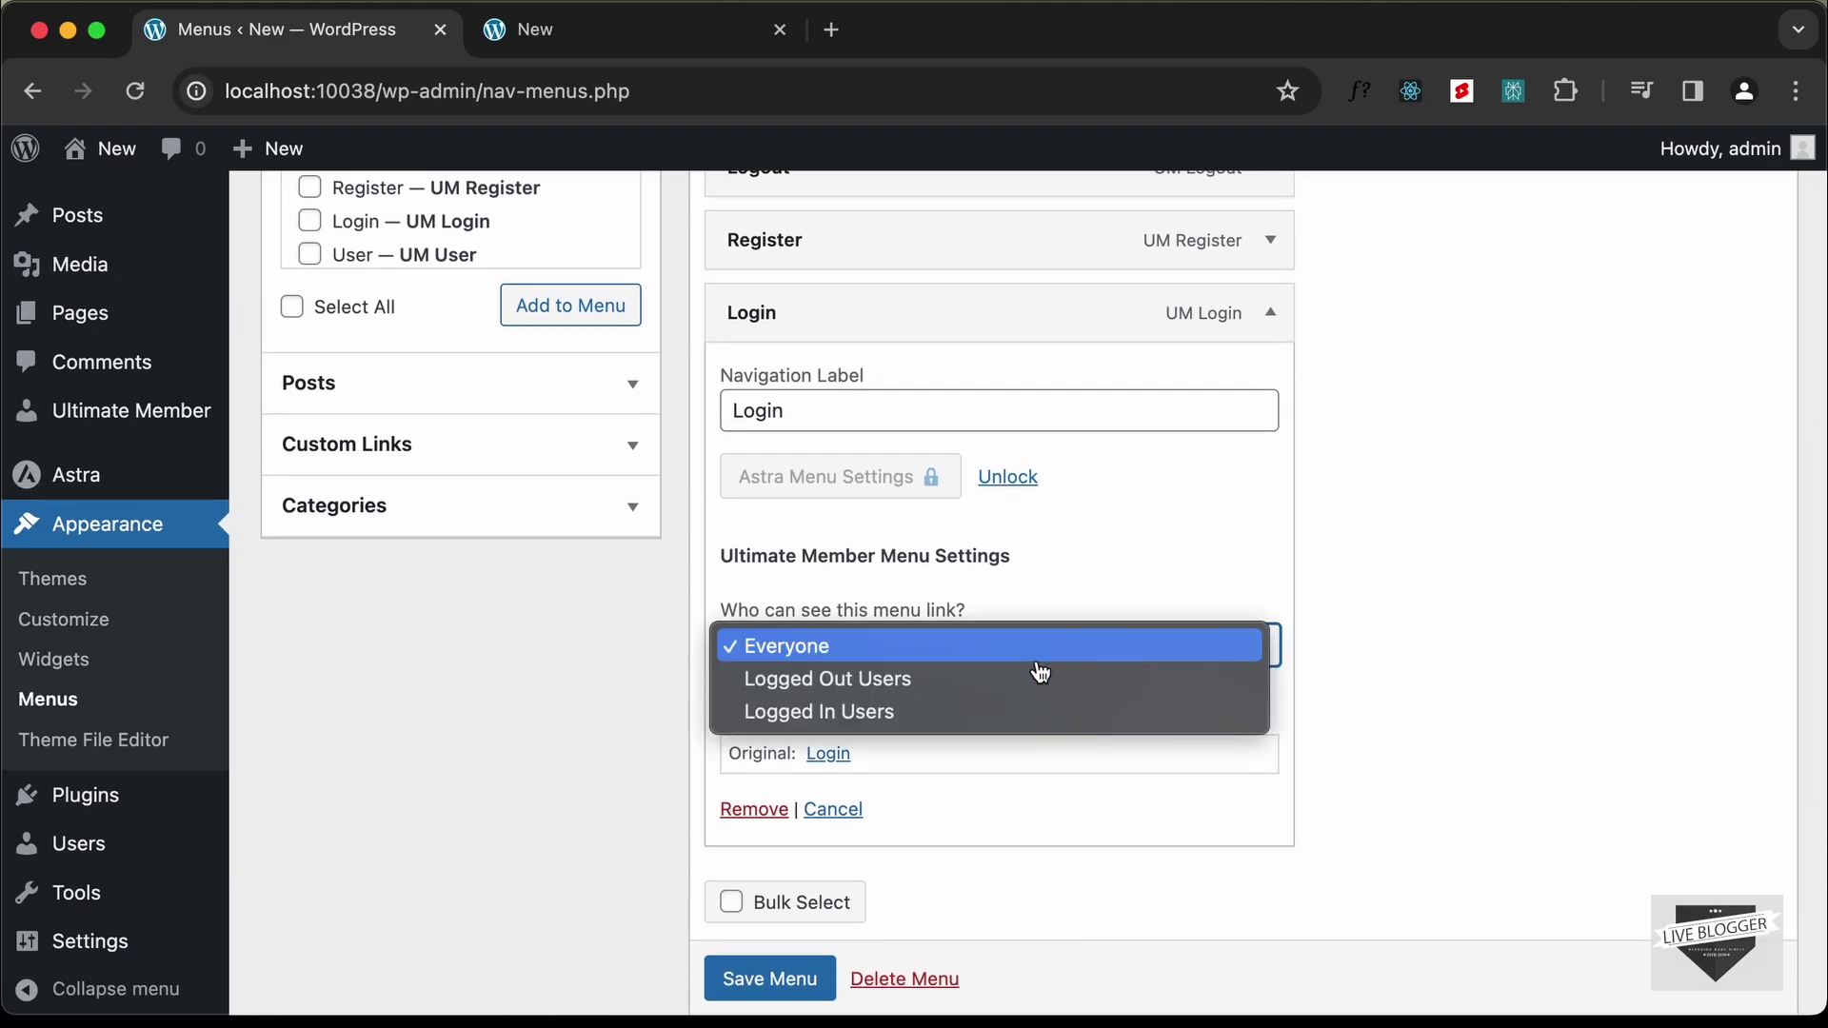
{"action": "left_click", "coordinate": [1020, 682]}
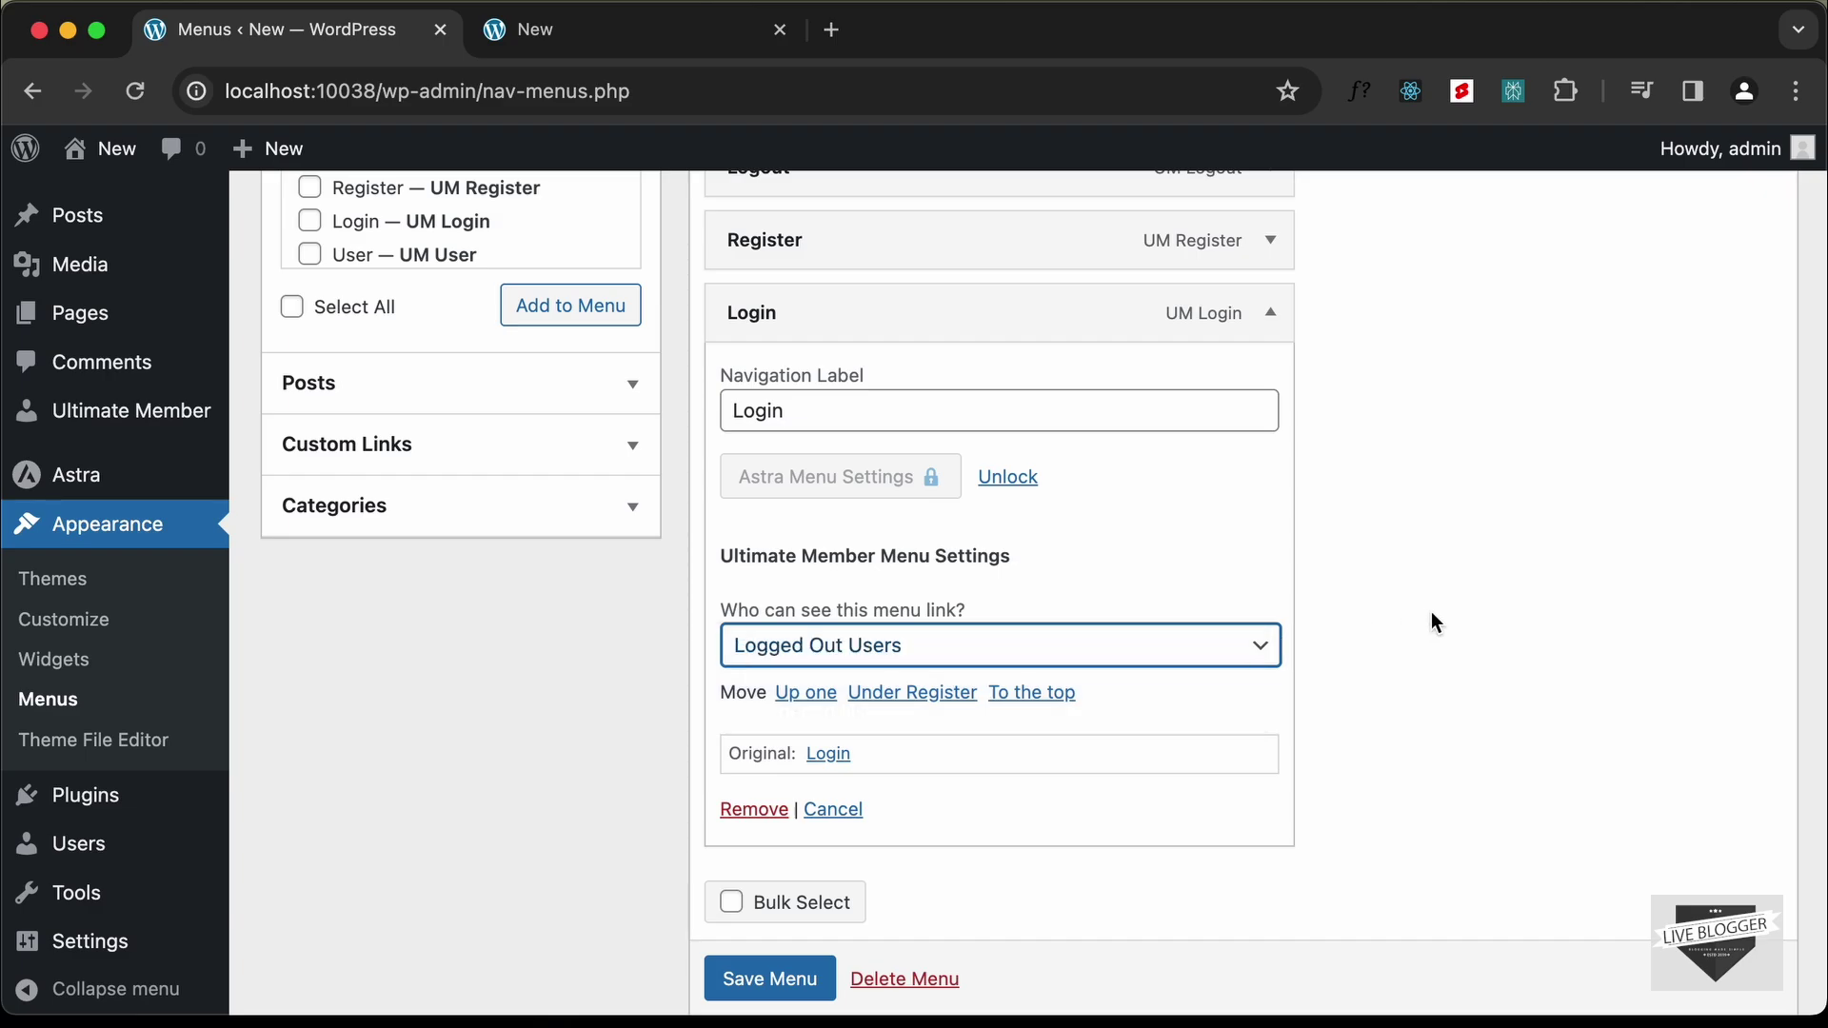
{"action": "scroll", "coordinate": [1423, 568], "scroll_direction": "up", "scroll_amount": 2}
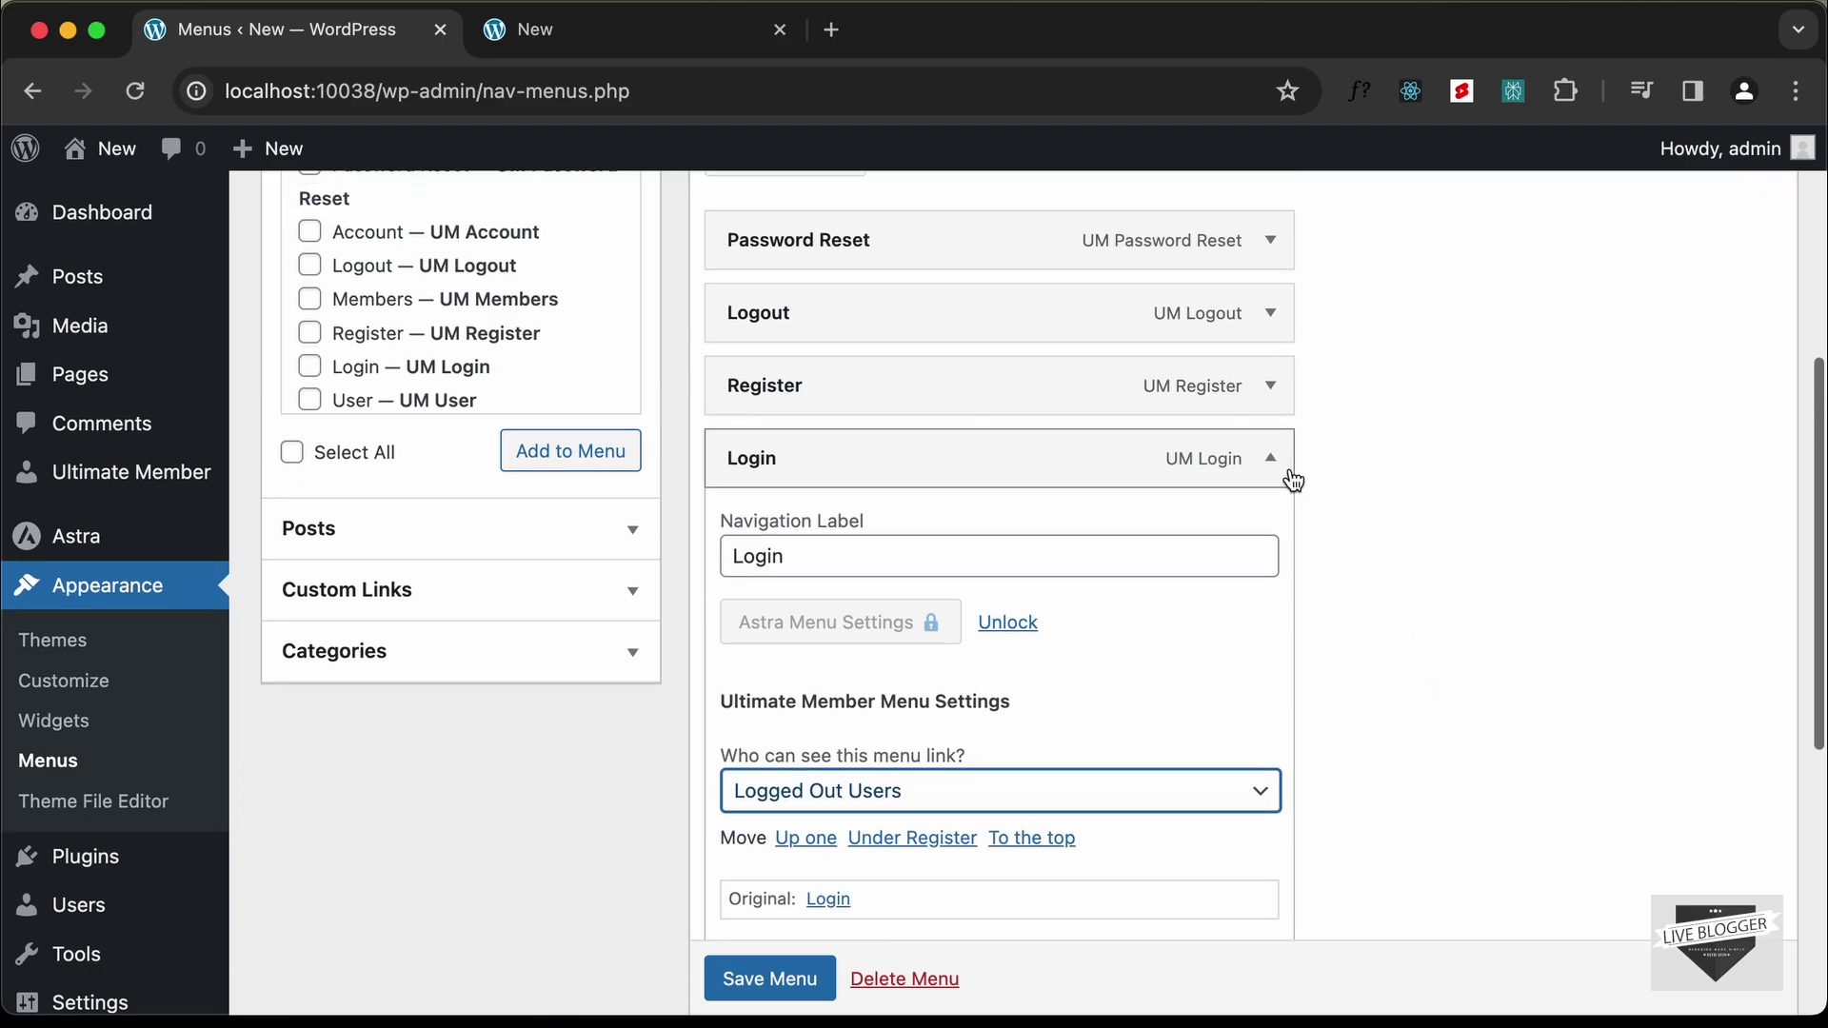
{"action": "left_click", "coordinate": [1274, 461]}
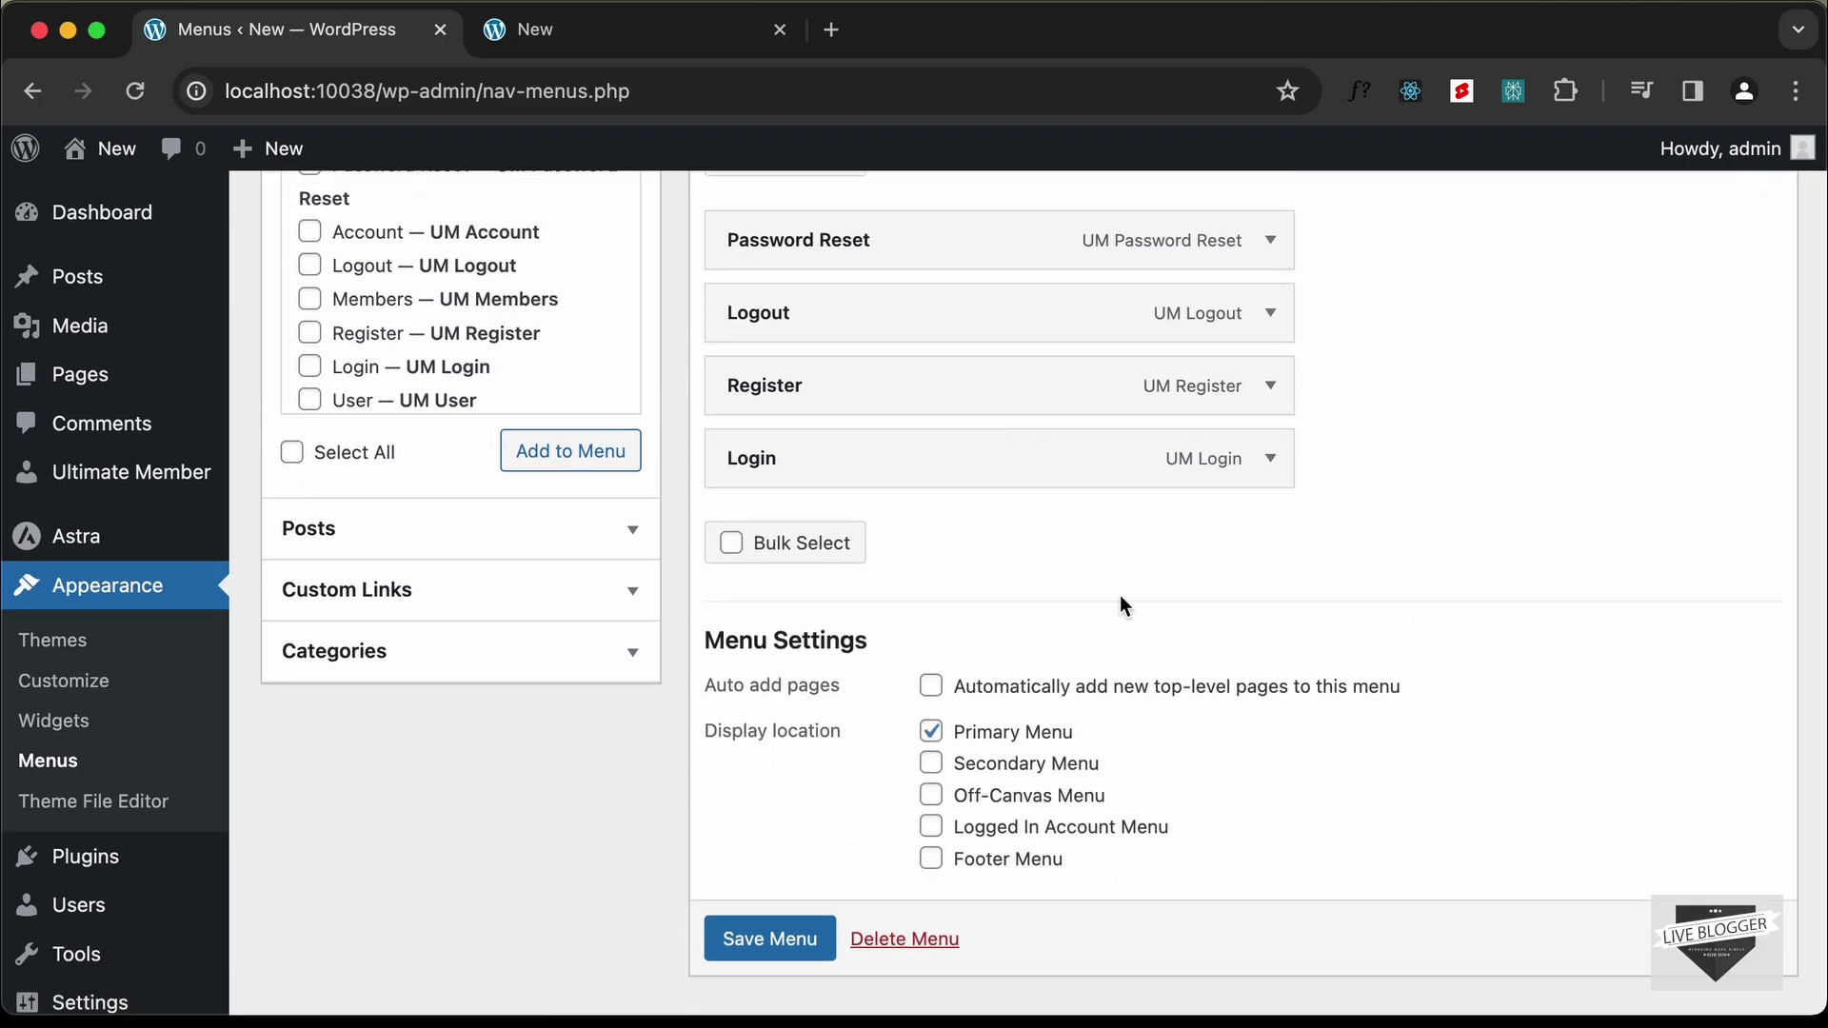
{"action": "scroll", "coordinate": [1114, 603], "scroll_direction": "down", "scroll_amount": 2}
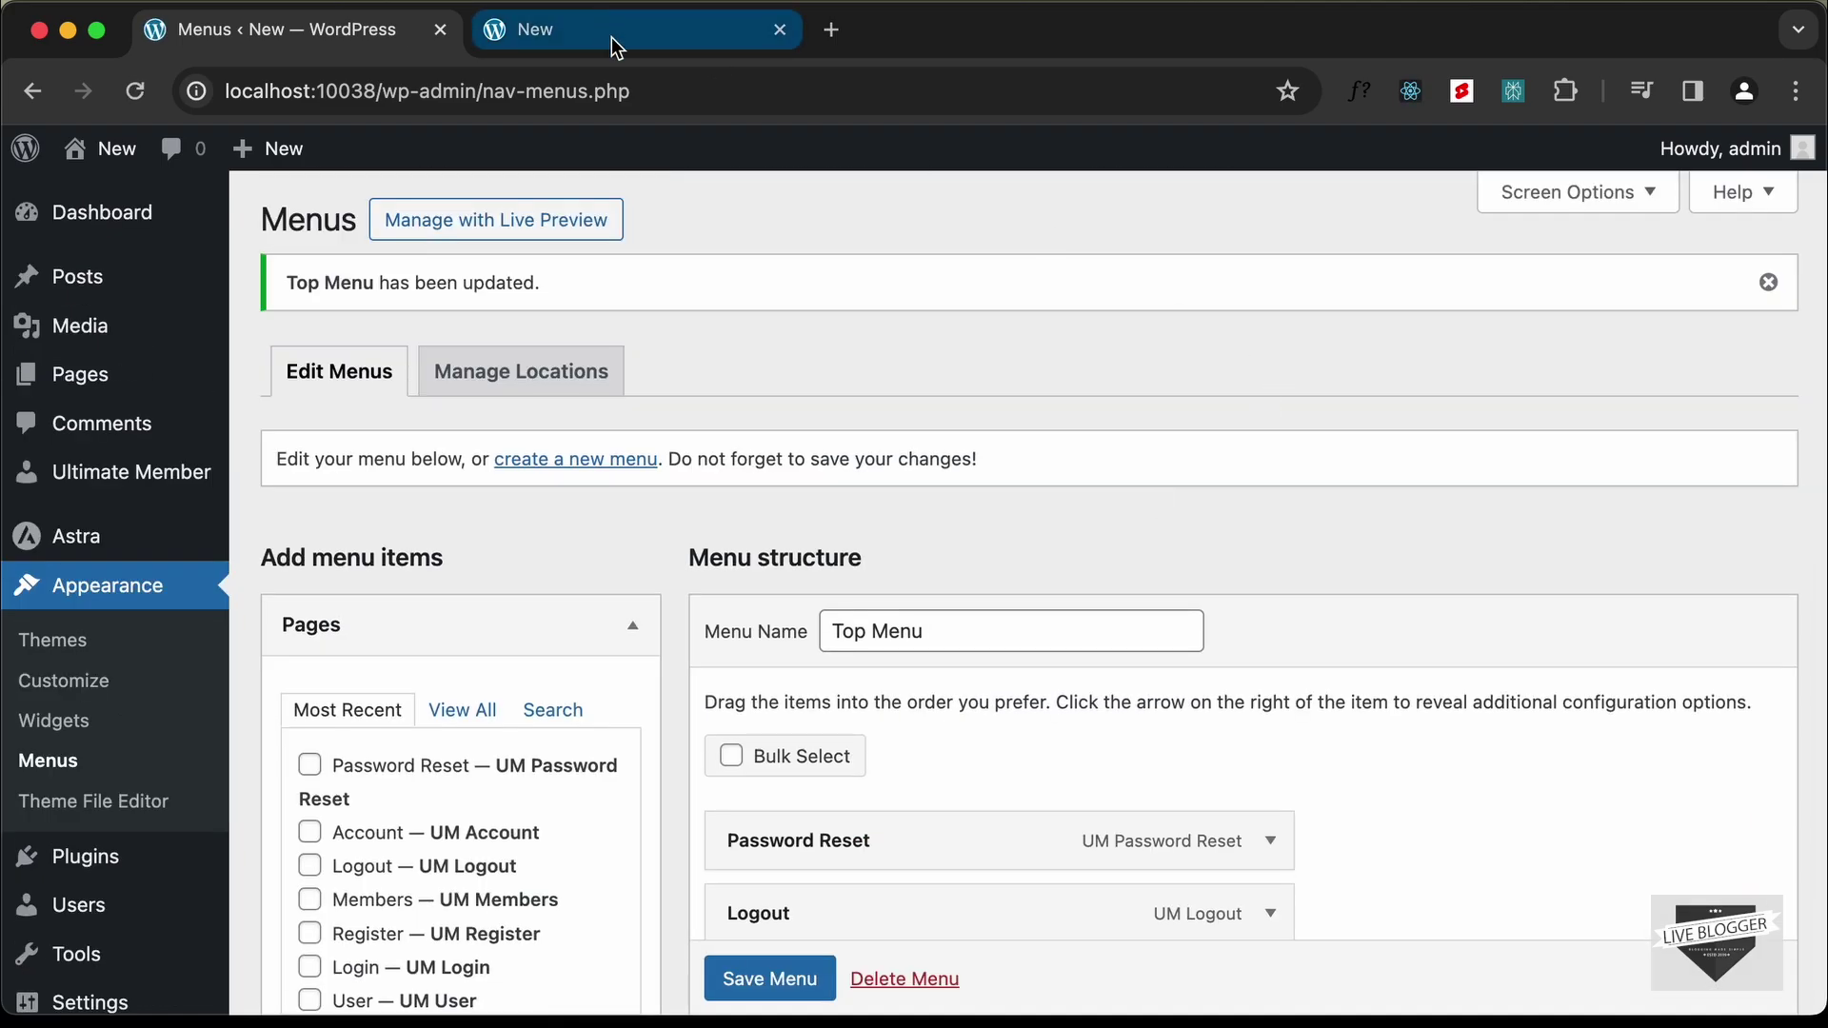
{"action": "left_click", "coordinate": [611, 37]}
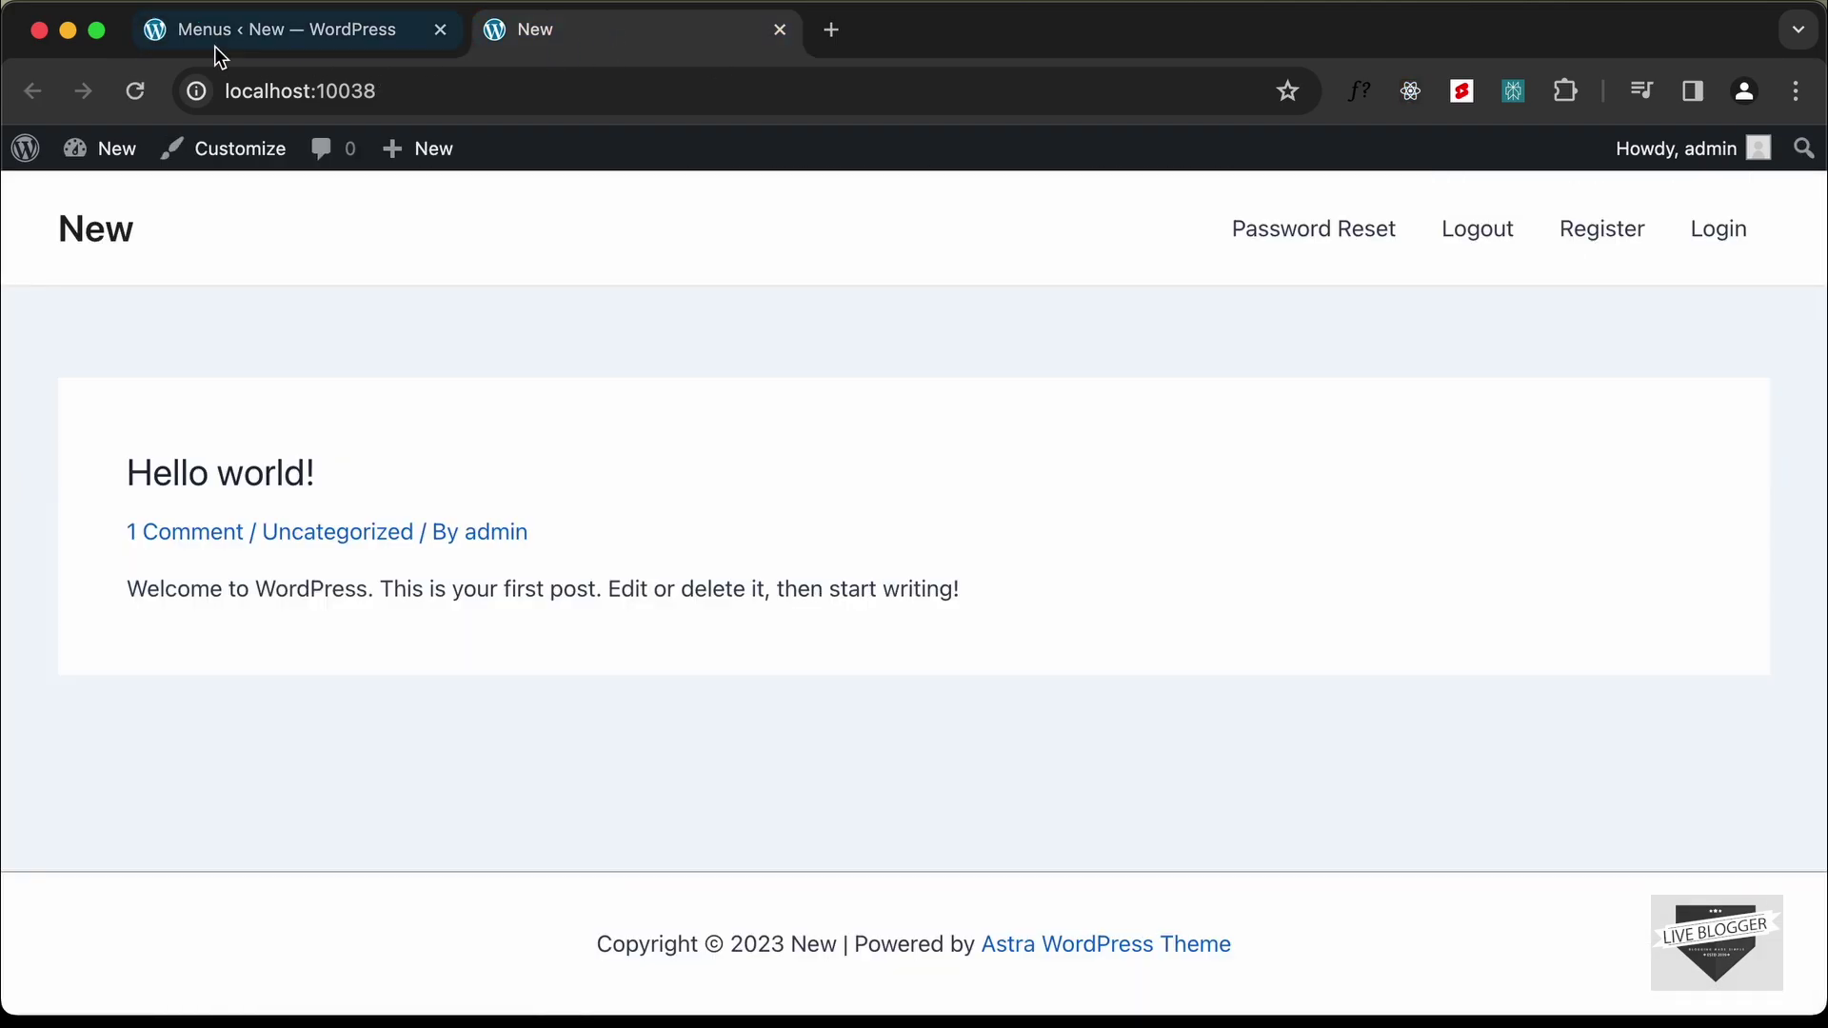
{"action": "left_click", "coordinate": [137, 90]}
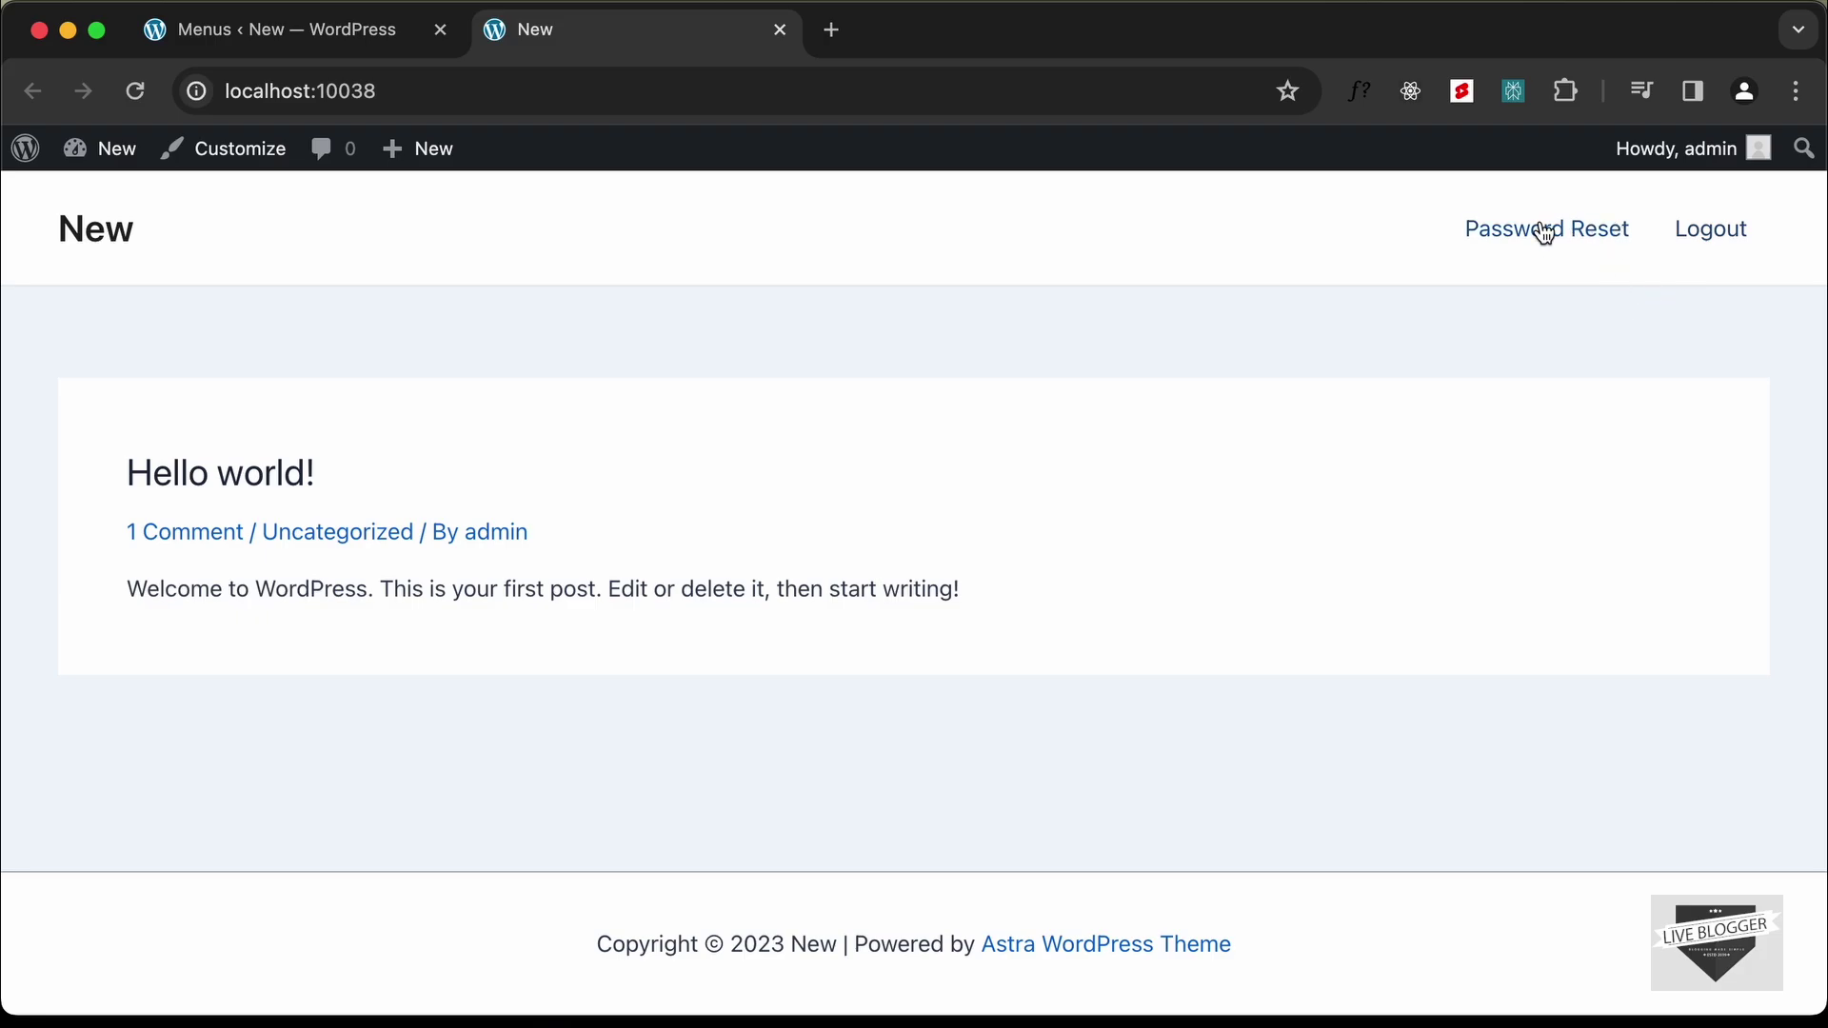
{"action": "left_click", "coordinate": [391, 33]}
- Add a custom link with URL # to Top Menu
{"action": "scroll", "coordinate": [585, 709], "scroll_direction": "down", "scroll_amount": 5}
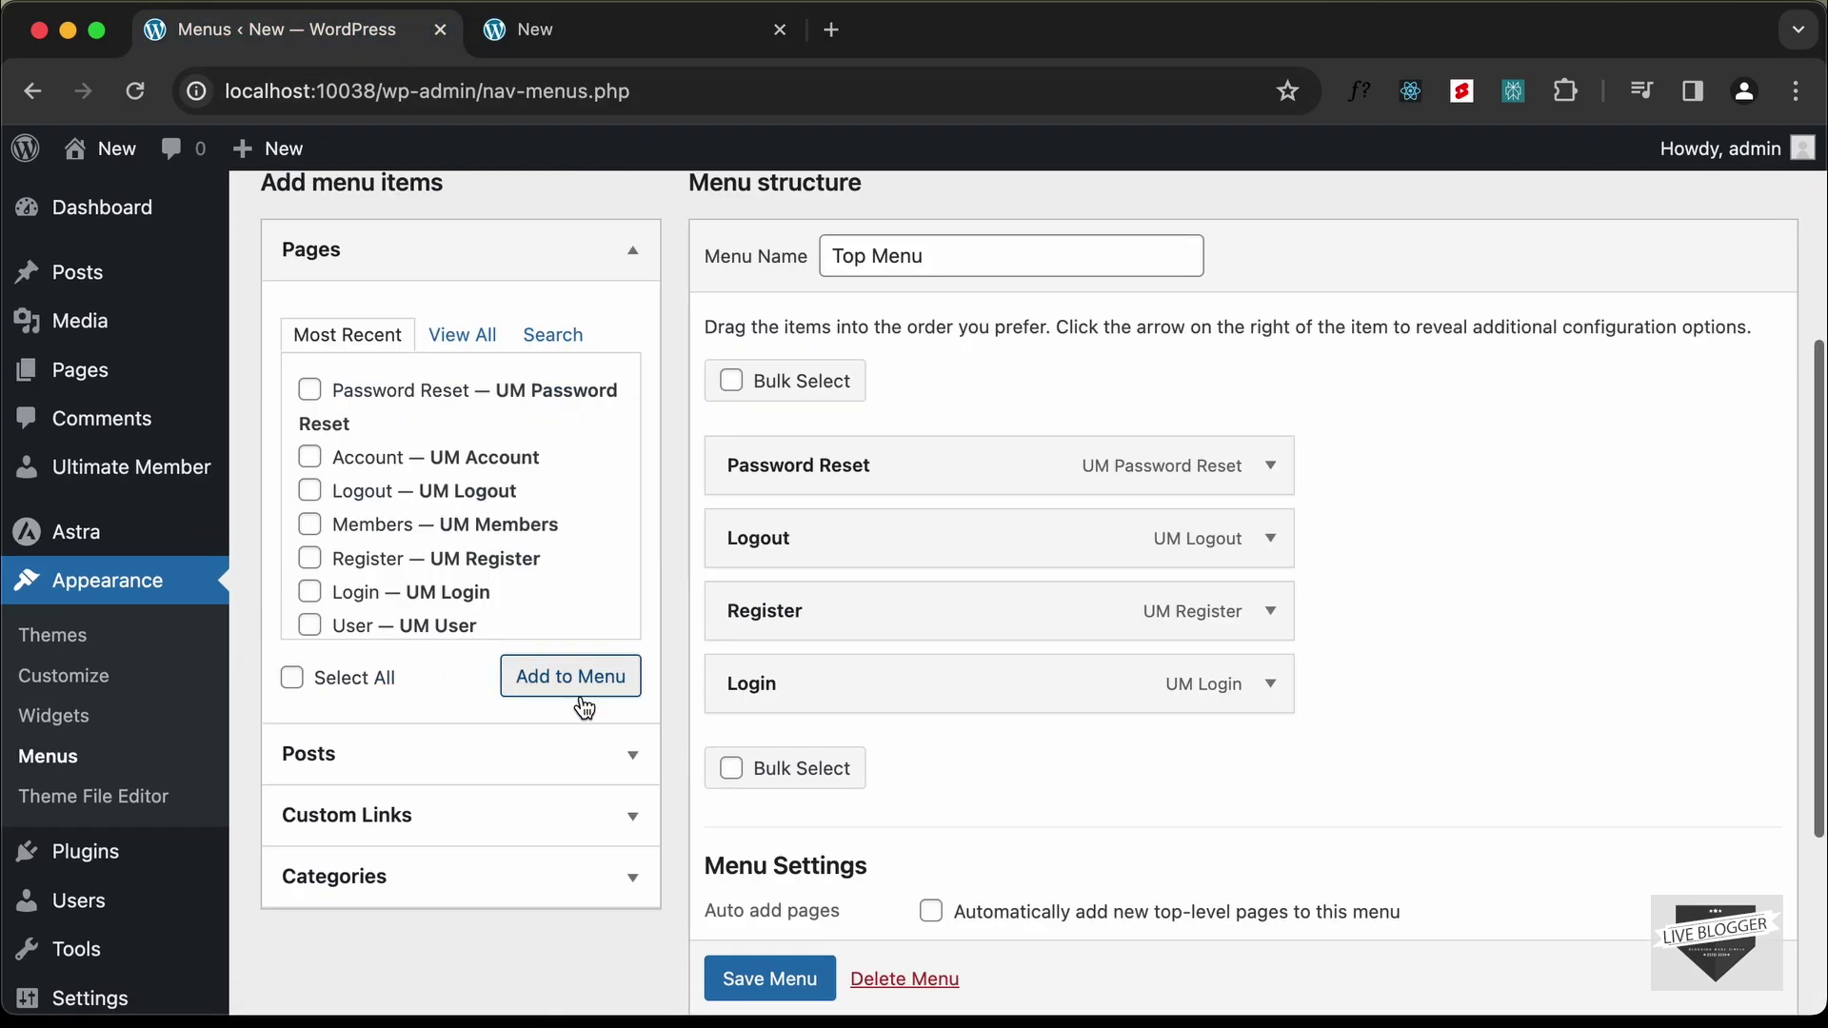
{"action": "left_click", "coordinate": [453, 821]}
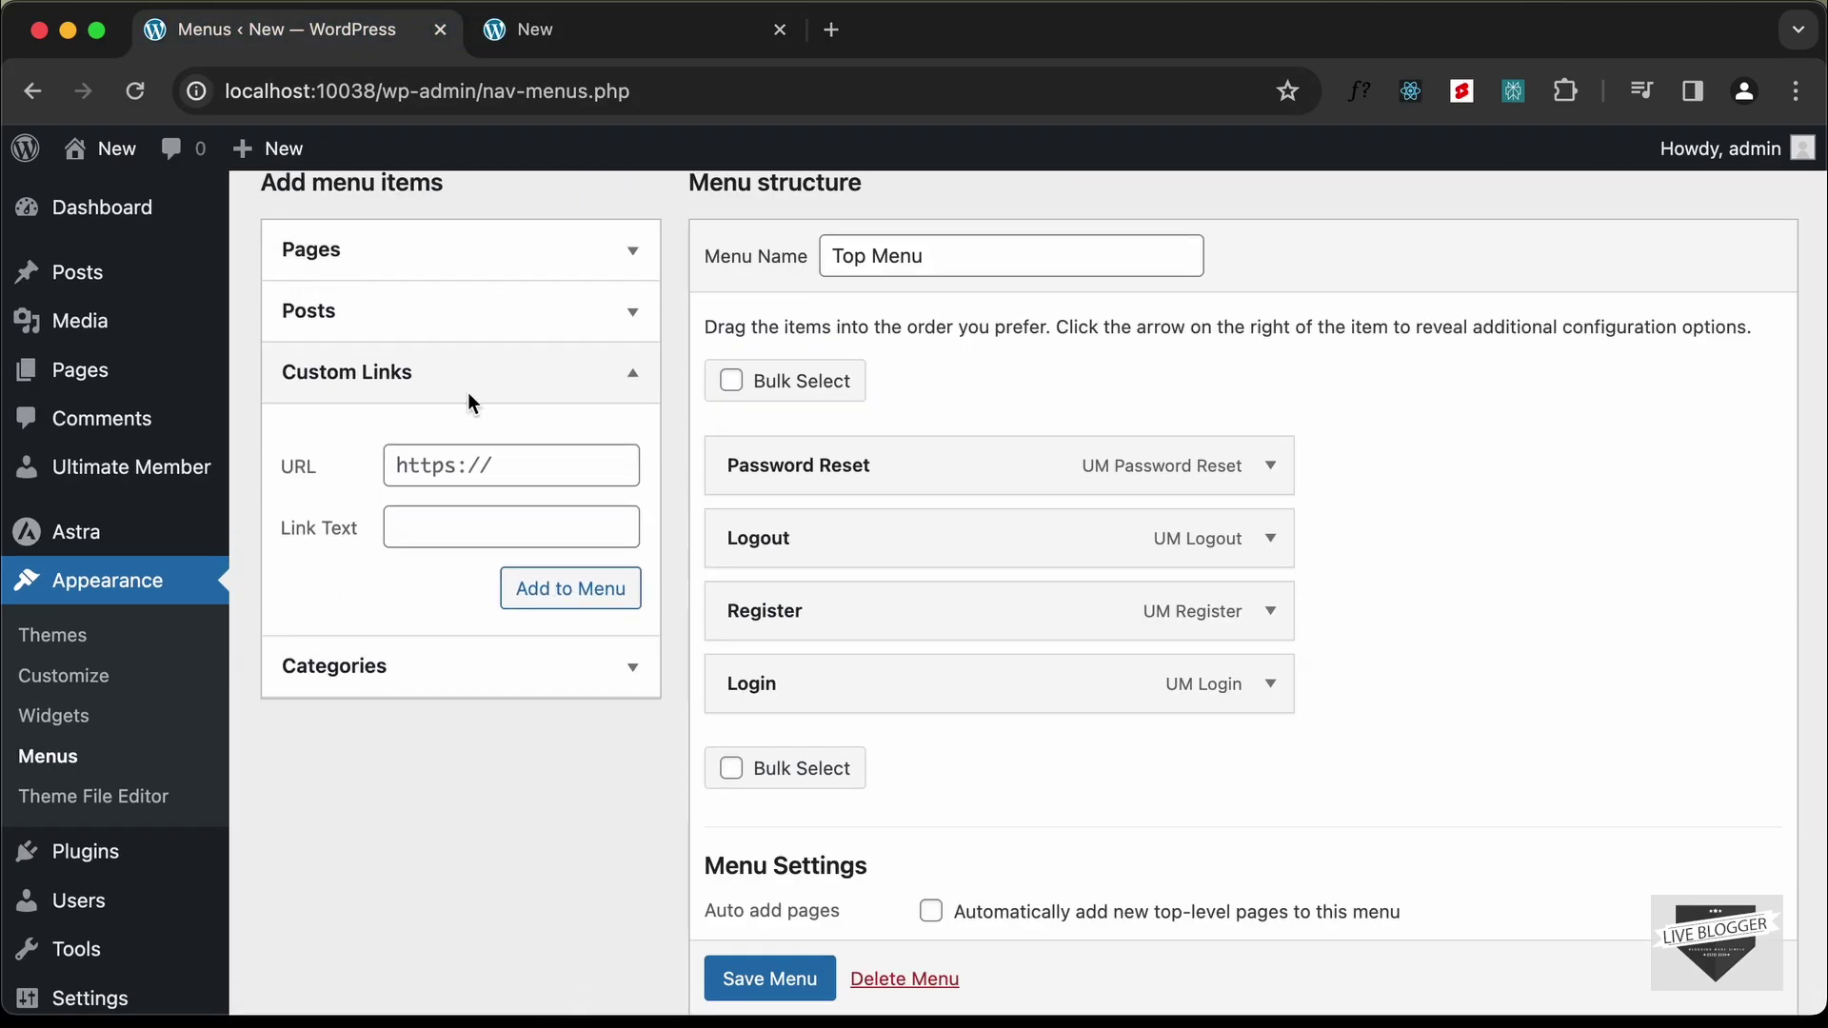
{"action": "left_click", "coordinate": [510, 456]}
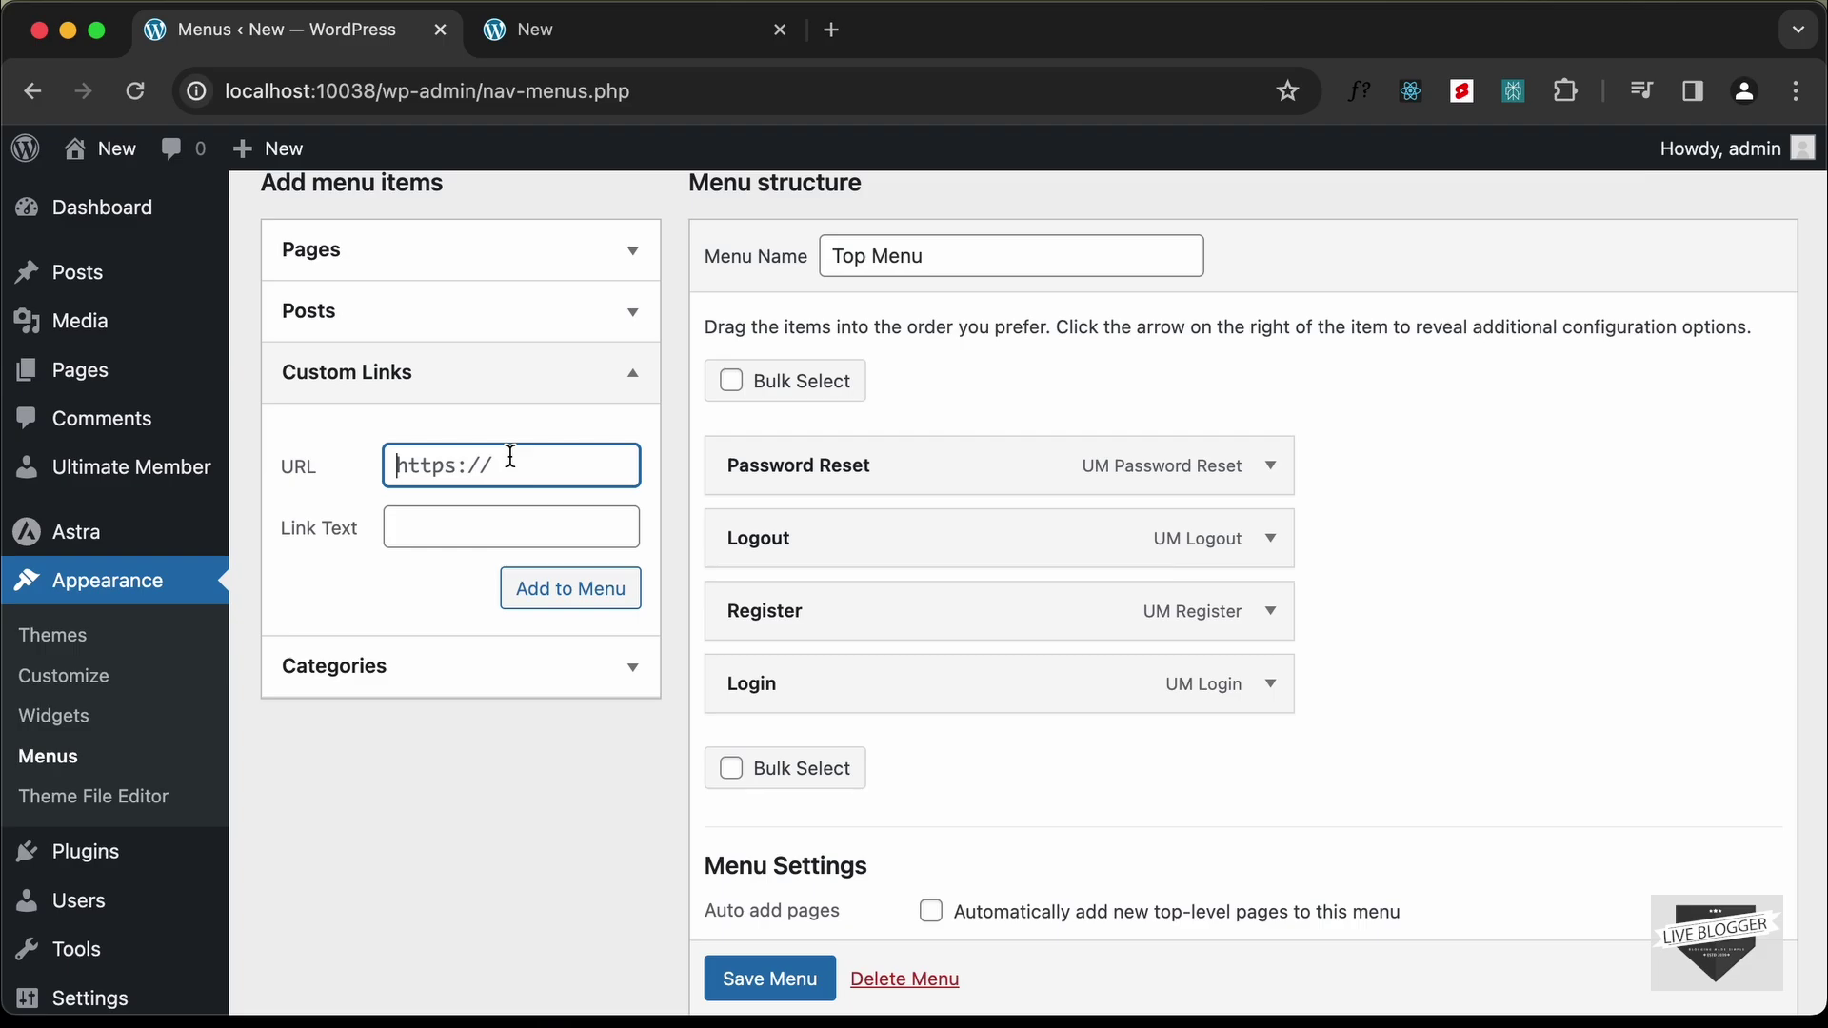
{"action": "left_click", "coordinate": [564, 585]}
{"action": "scroll", "coordinate": [1266, 693], "scroll_direction": "down", "scroll_amount": 3}
- Label the new link Account, limit it to Logged In Users, and save Top Menu
{"action": "left_click", "coordinate": [1269, 691]}
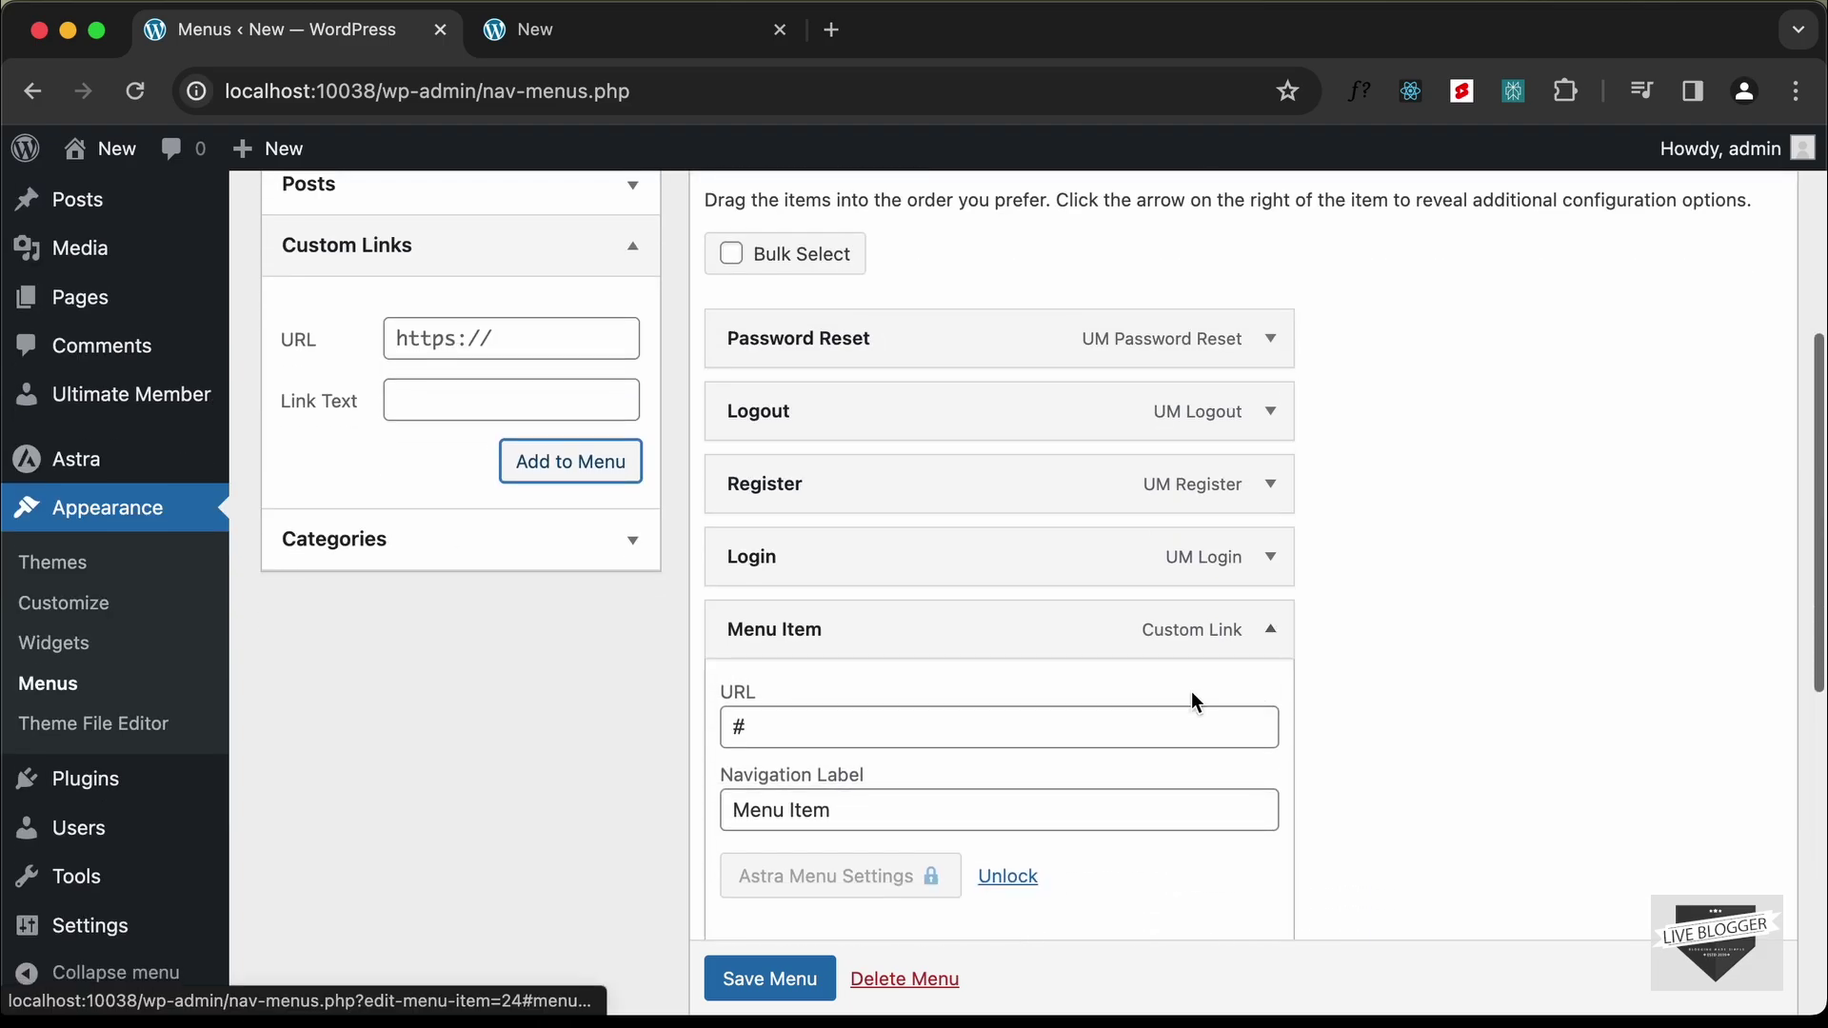
{"action": "left_click", "coordinate": [878, 813]}
{"action": "key", "text": "super+a"}
{"action": "key", "text": "BackSpace"}
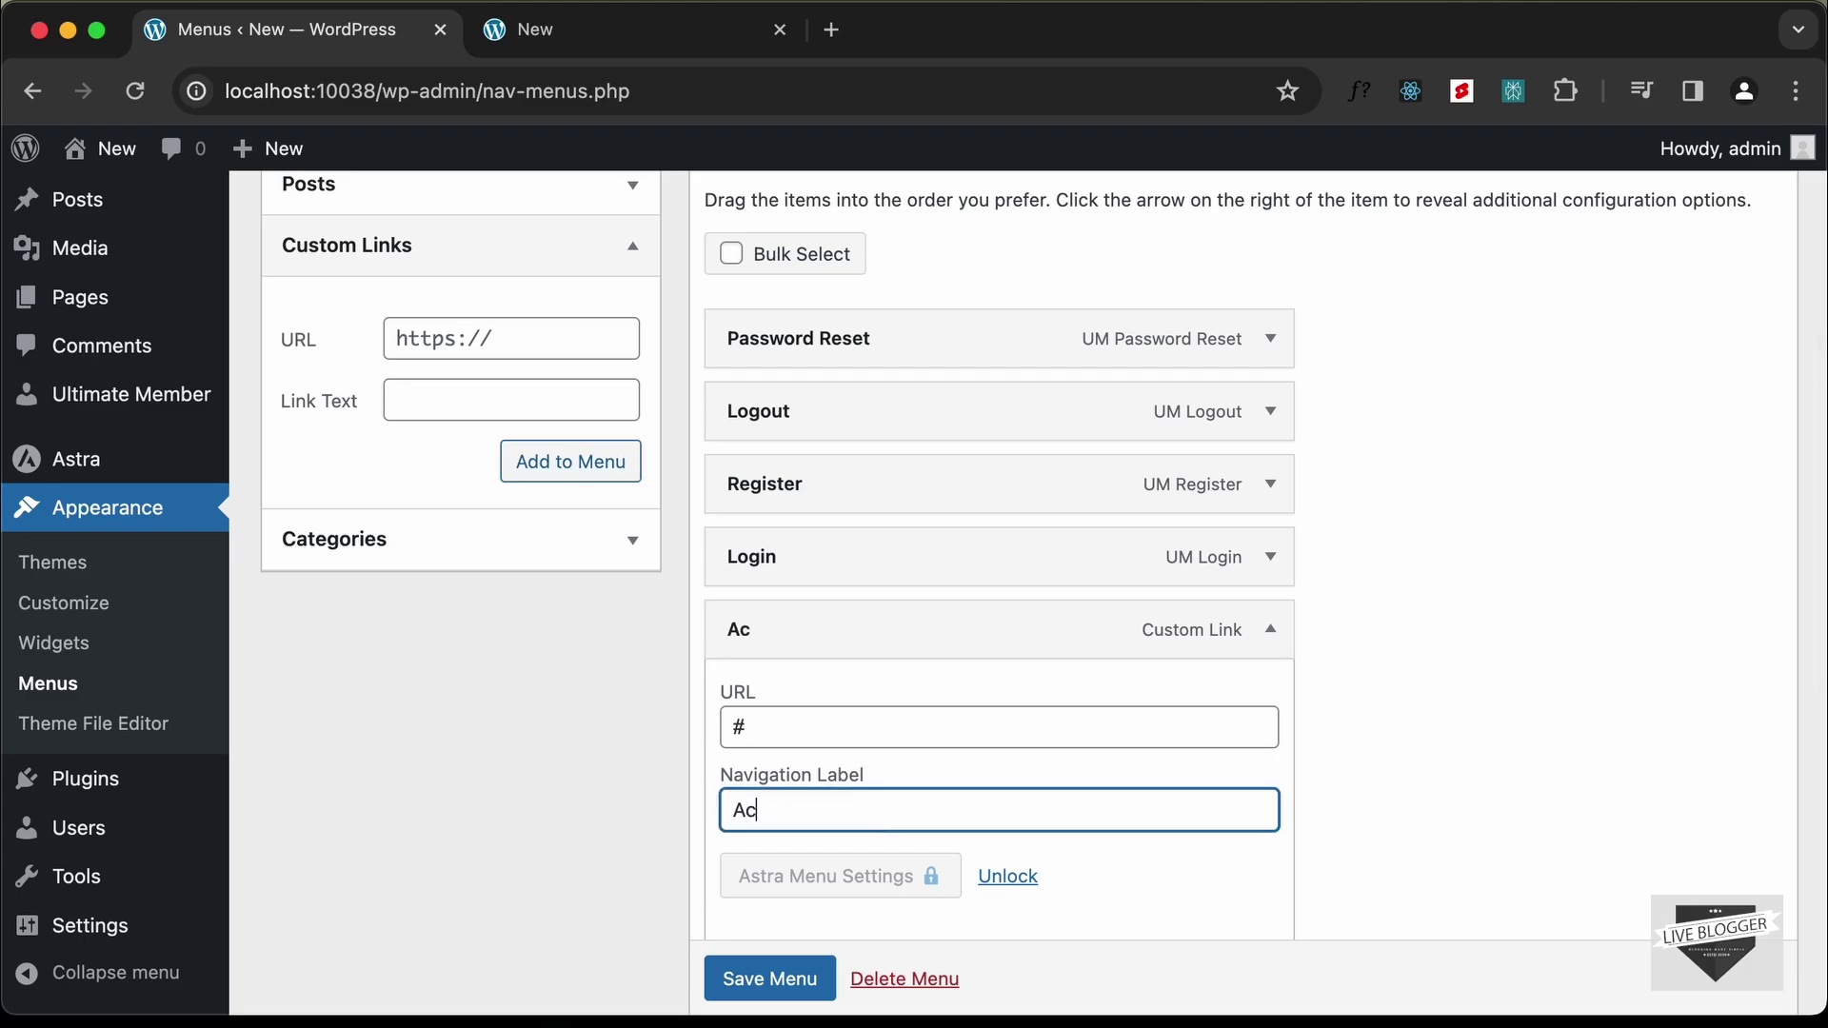
{"action": "key", "text": "Tab"}
{"action": "key", "text": "Tab"}
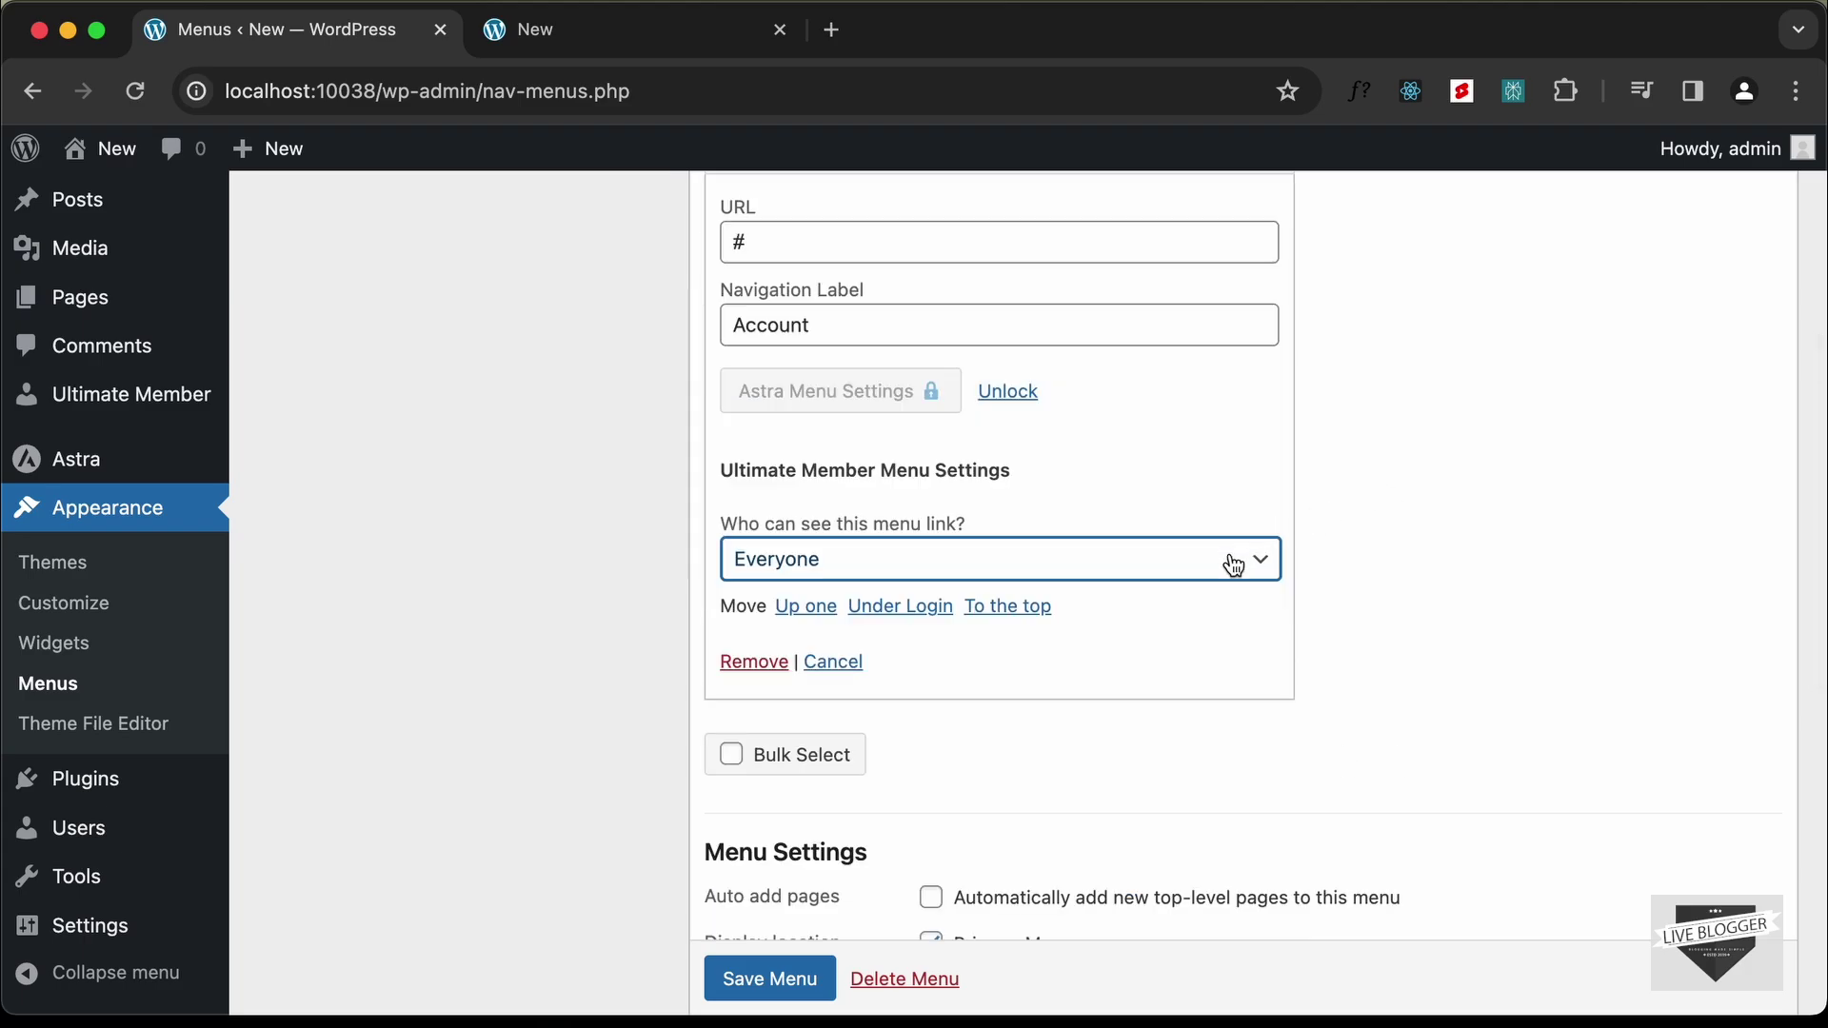
{"action": "left_click", "coordinate": [1233, 566]}
{"action": "left_click", "coordinate": [1041, 629]}
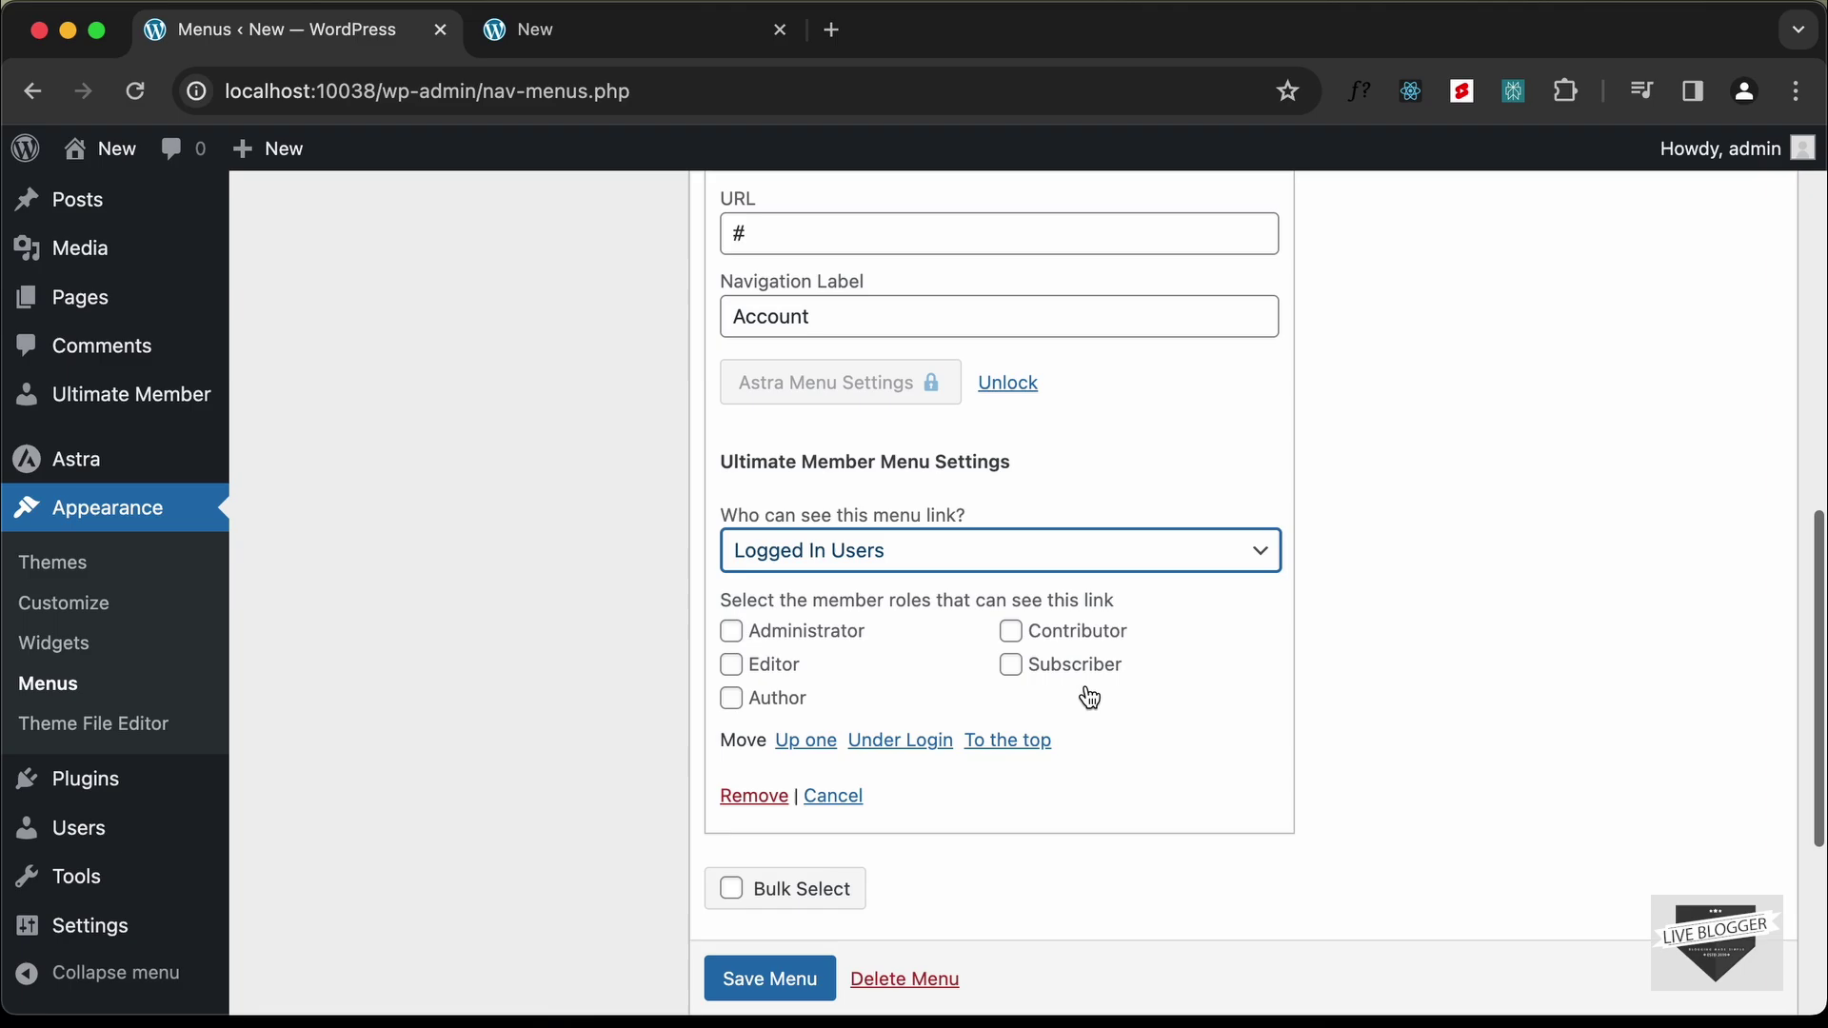
{"action": "scroll", "coordinate": [1038, 719], "scroll_direction": "down", "scroll_amount": 8}
{"action": "left_click", "coordinate": [759, 978]}
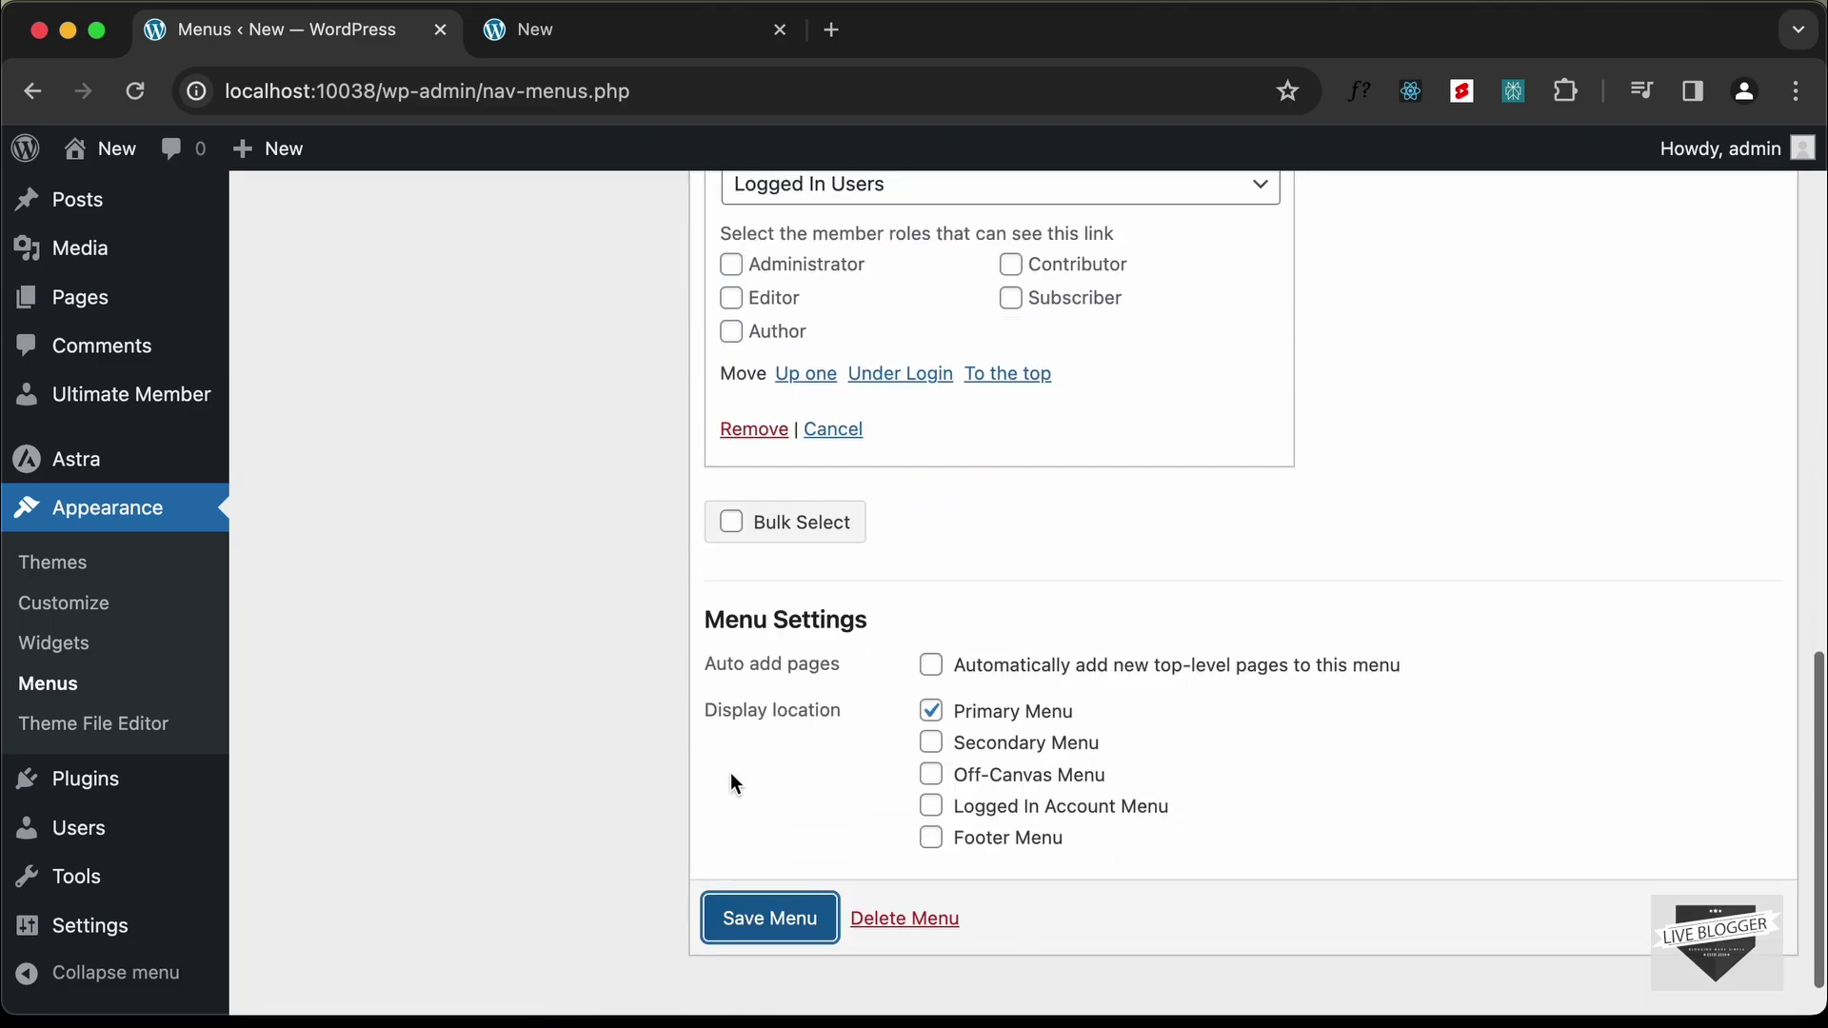
{"action": "scroll", "coordinate": [1162, 624], "scroll_direction": "down", "scroll_amount": 5}
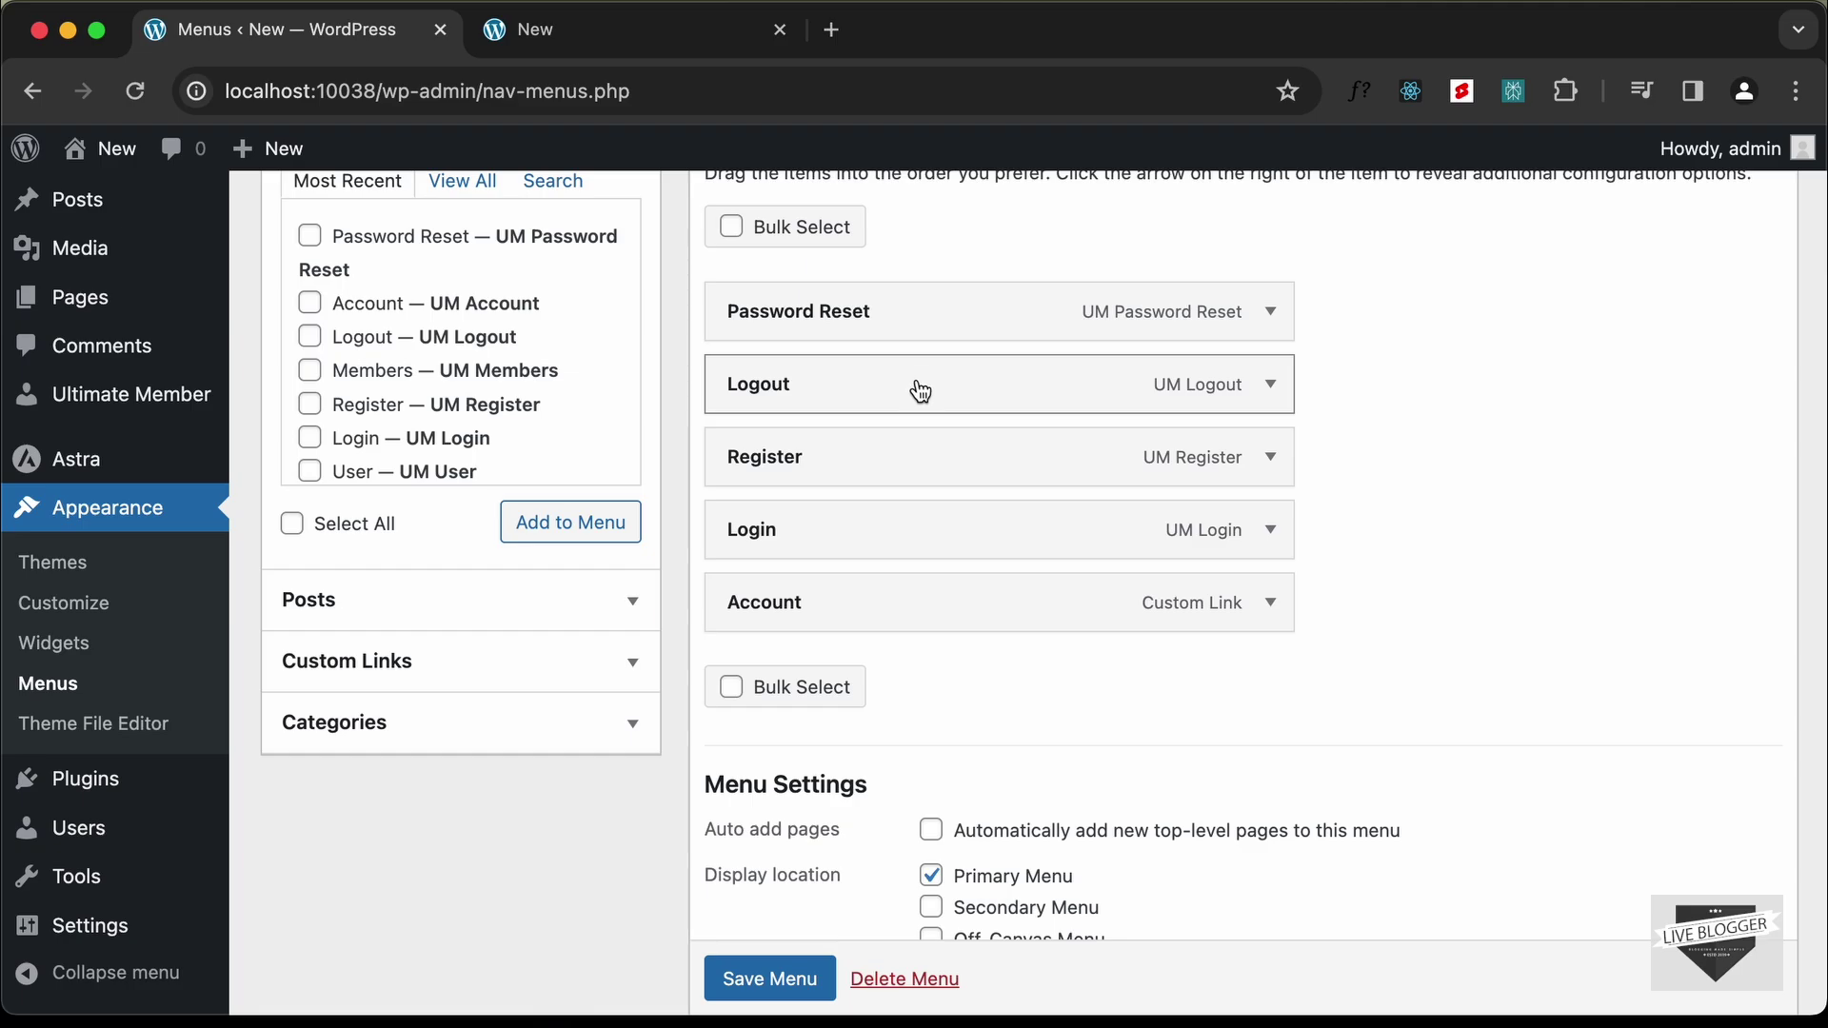
- Nest Password Reset, Logout and the newly added Account page under the Top Menu's Account link
{"action": "left_click_drag", "start_coordinate": [931, 327], "coordinate": [981, 598]}
{"action": "left_click_drag", "start_coordinate": [938, 335], "coordinate": [984, 632]}
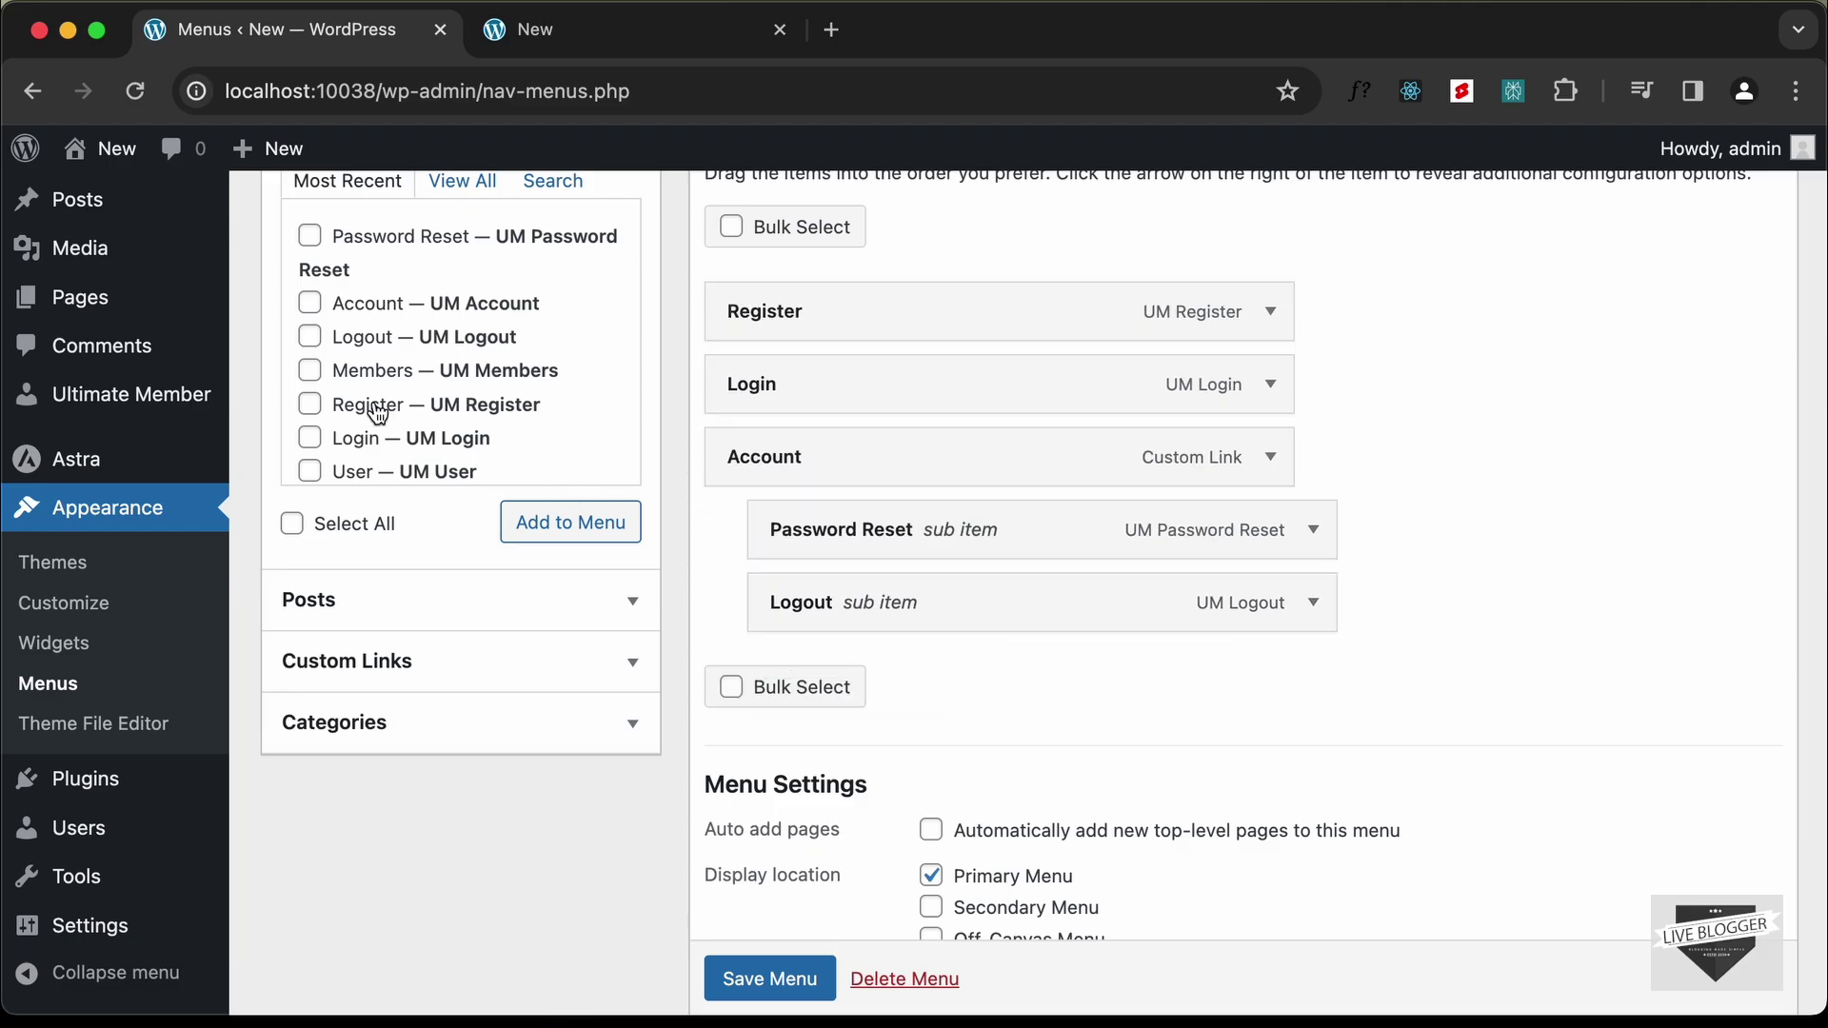
{"action": "scroll", "coordinate": [367, 408], "scroll_direction": "up", "scroll_amount": 2}
{"action": "scroll", "coordinate": [375, 477], "scroll_direction": "down", "scroll_amount": 1}
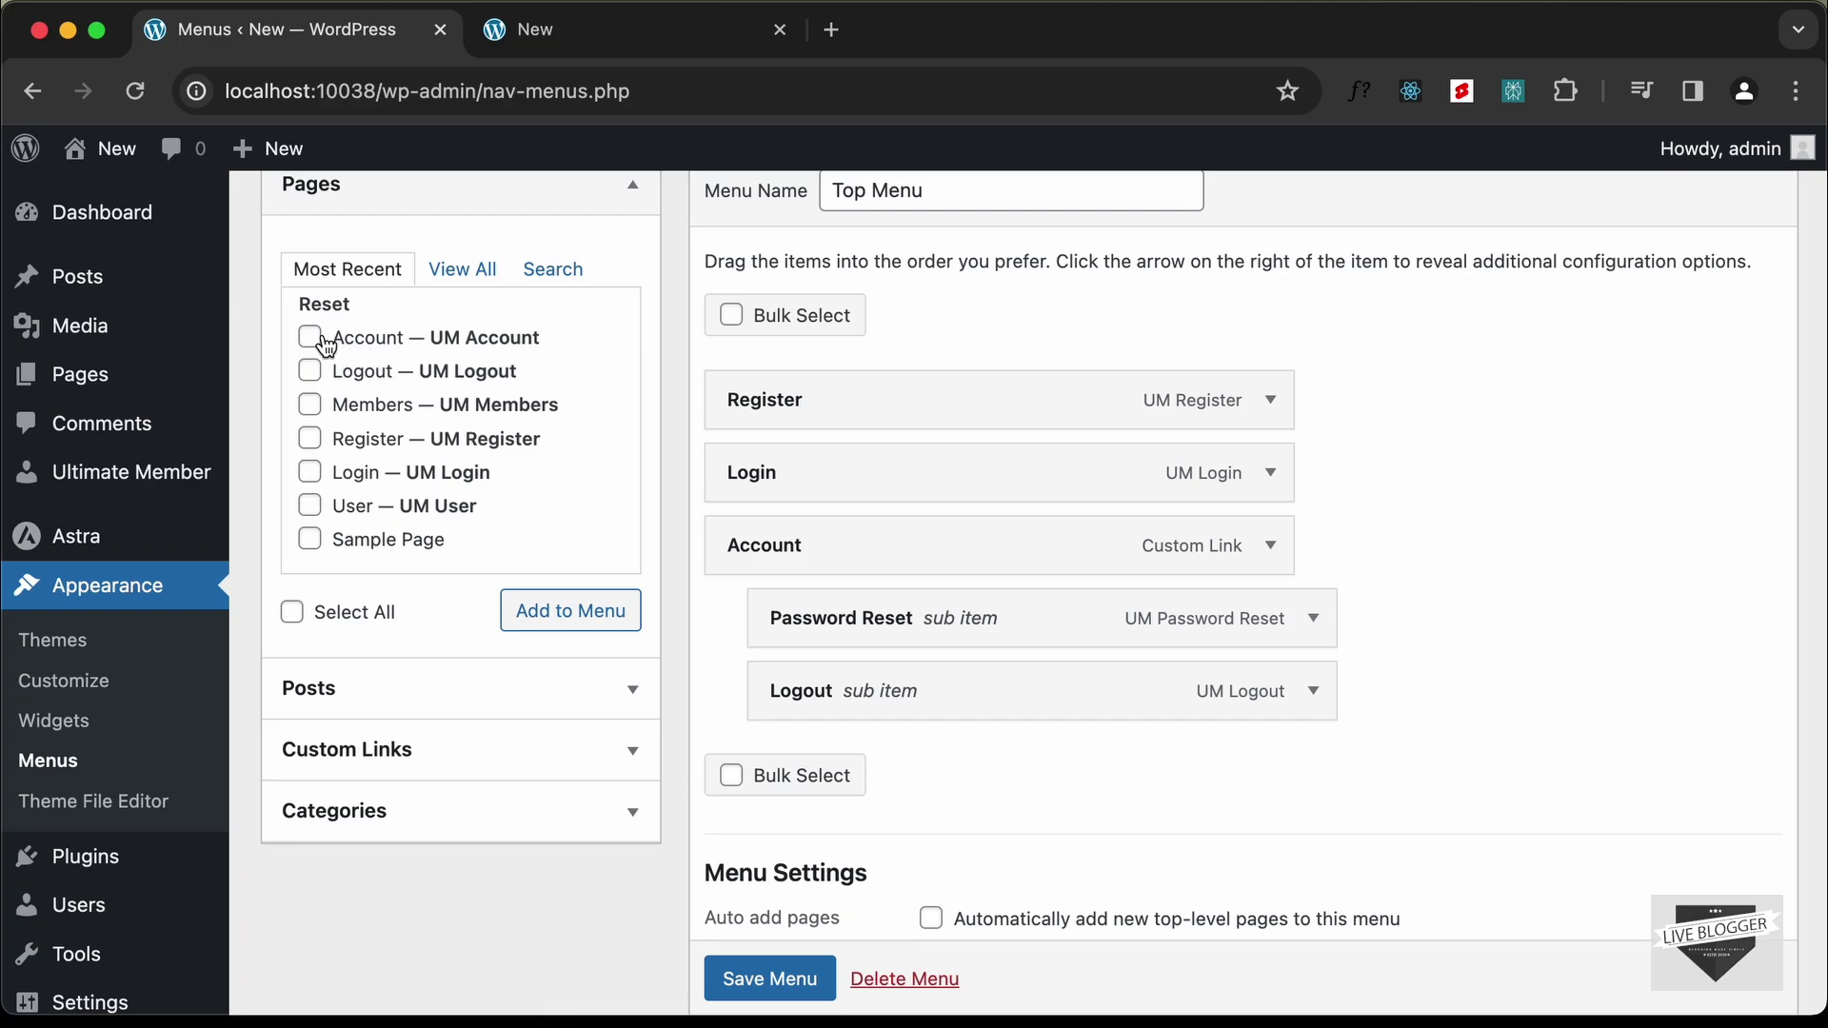
{"action": "left_click", "coordinate": [574, 614]}
{"action": "left_click_drag", "start_coordinate": [837, 764], "coordinate": [874, 620]}
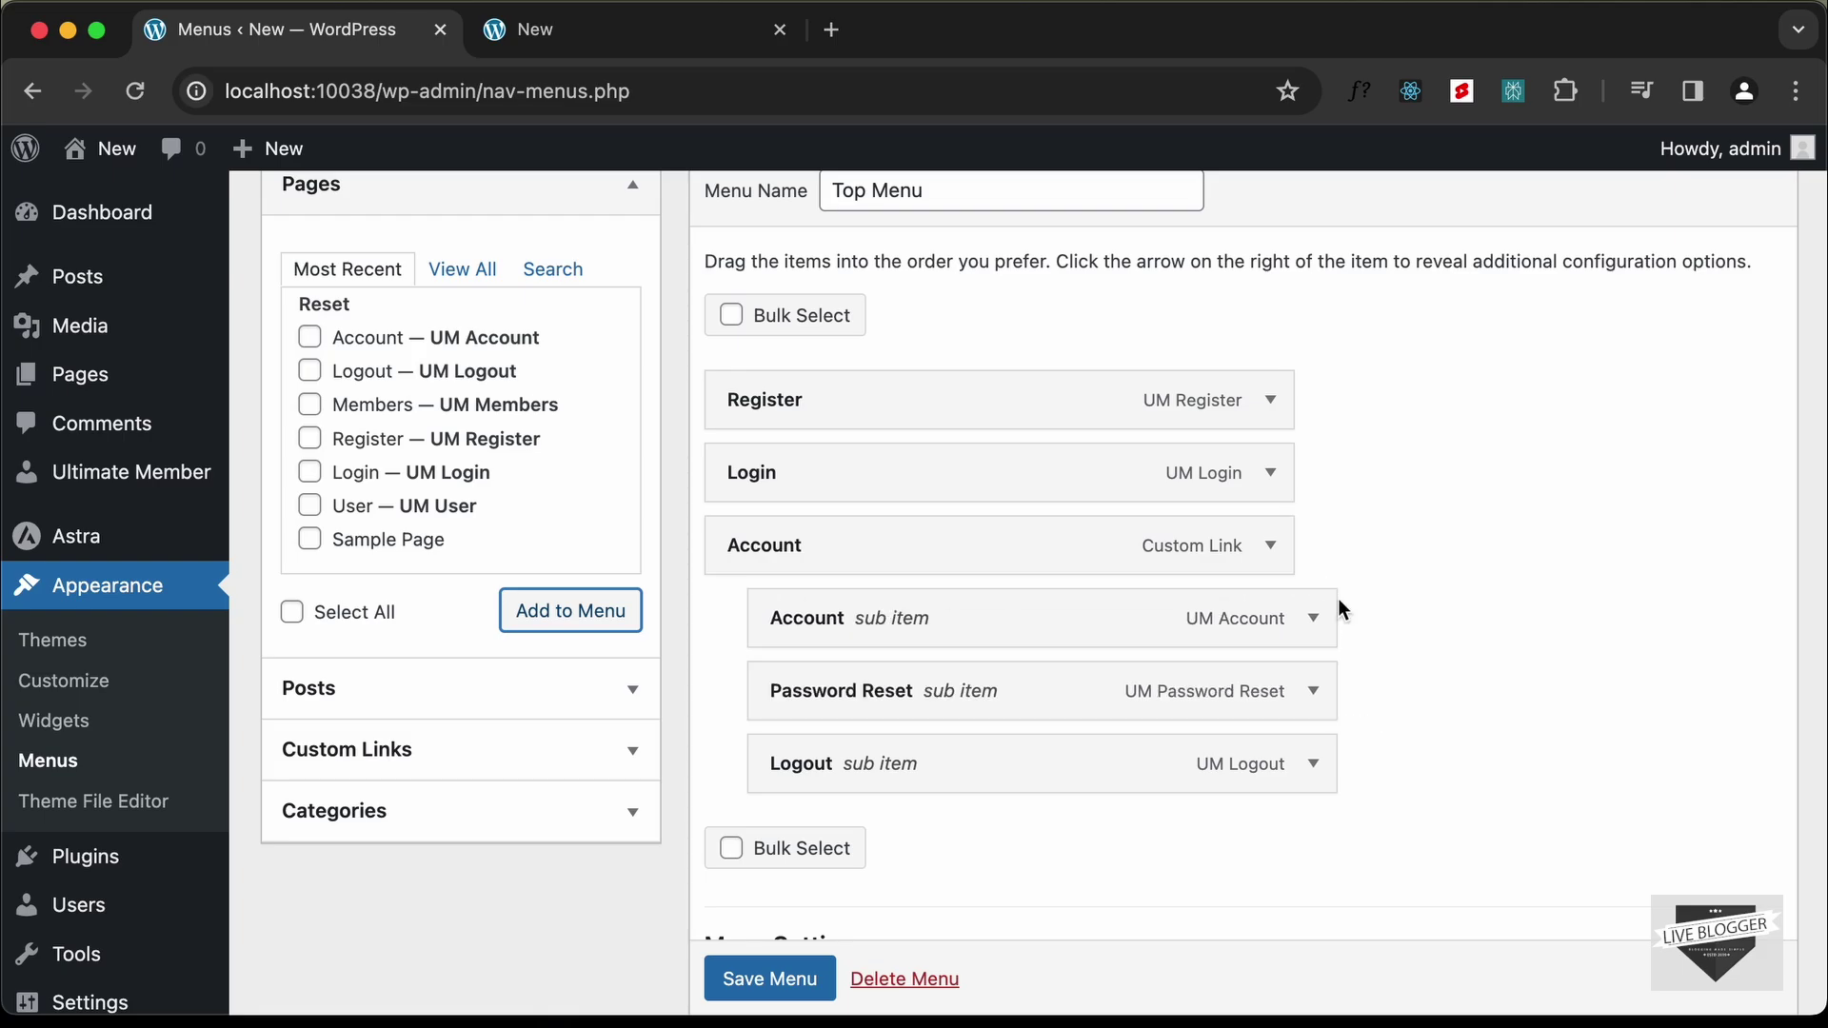
- Restrict the Account and Password Reset sub items to Logged In Users
{"action": "left_click", "coordinate": [1312, 621]}
{"action": "scroll", "coordinate": [1441, 614], "scroll_direction": "down", "scroll_amount": 5}
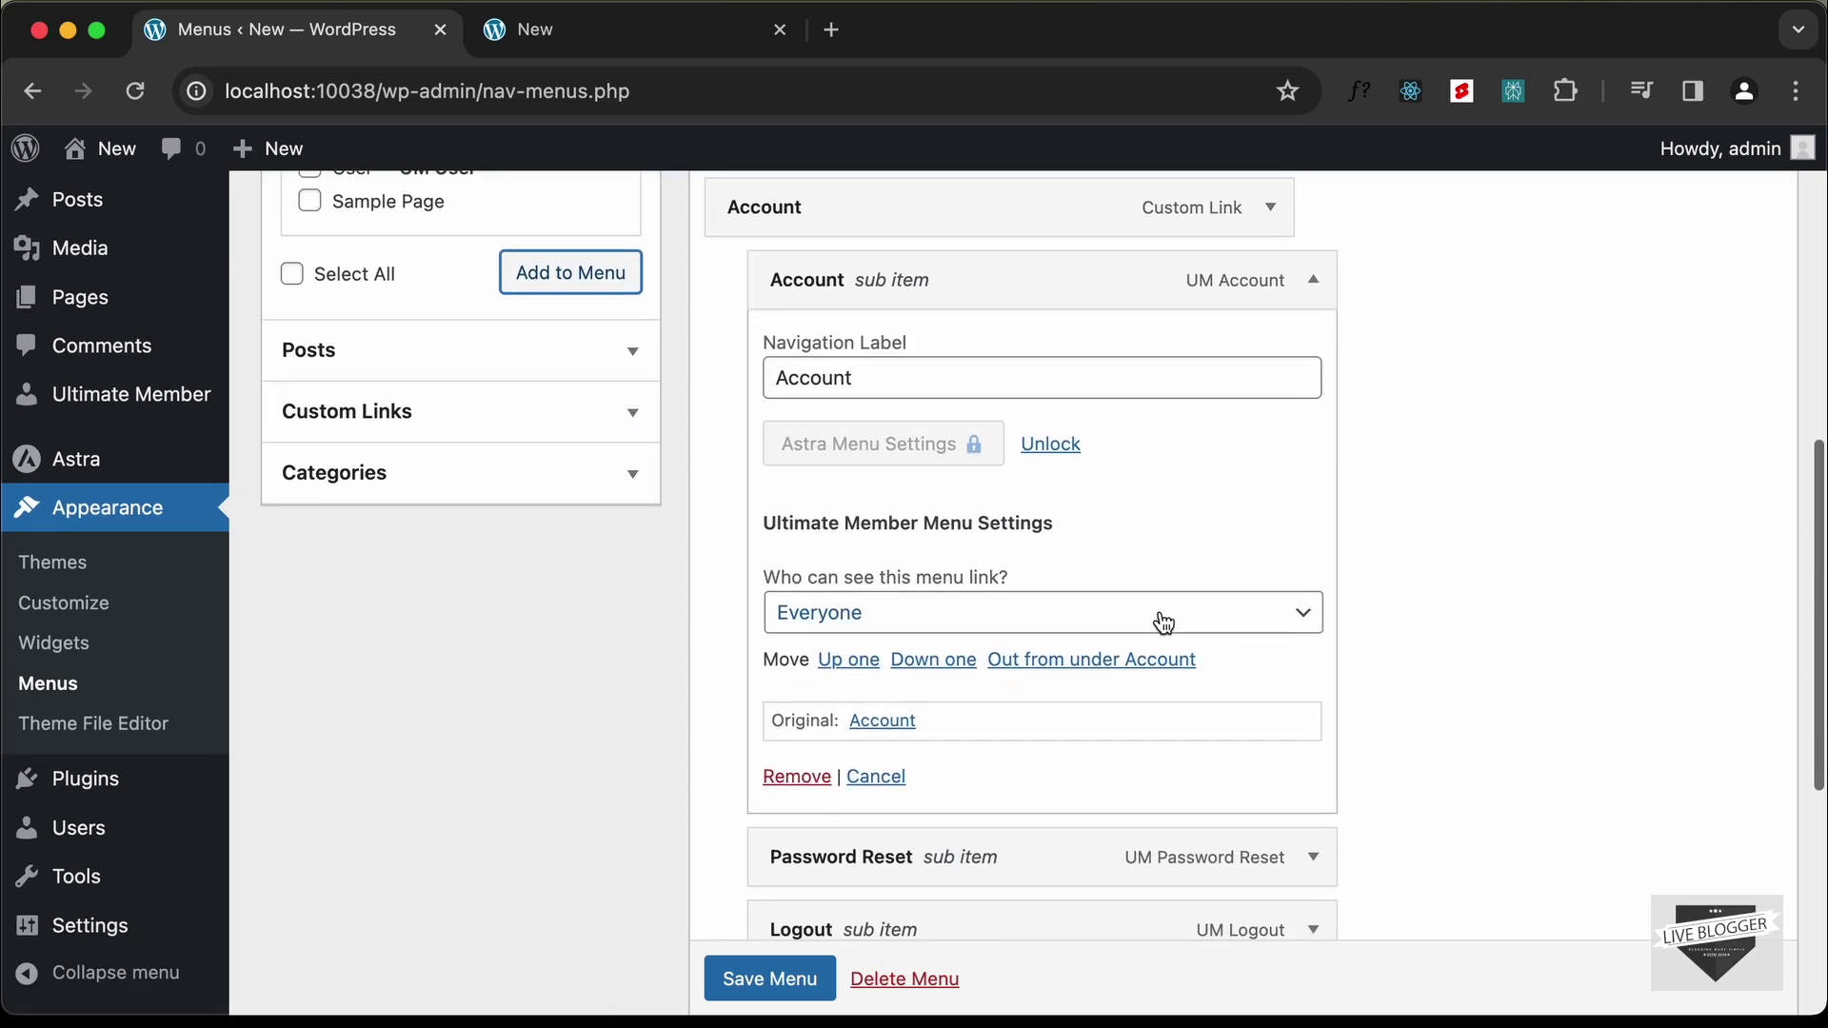
{"action": "left_click", "coordinate": [1163, 617]}
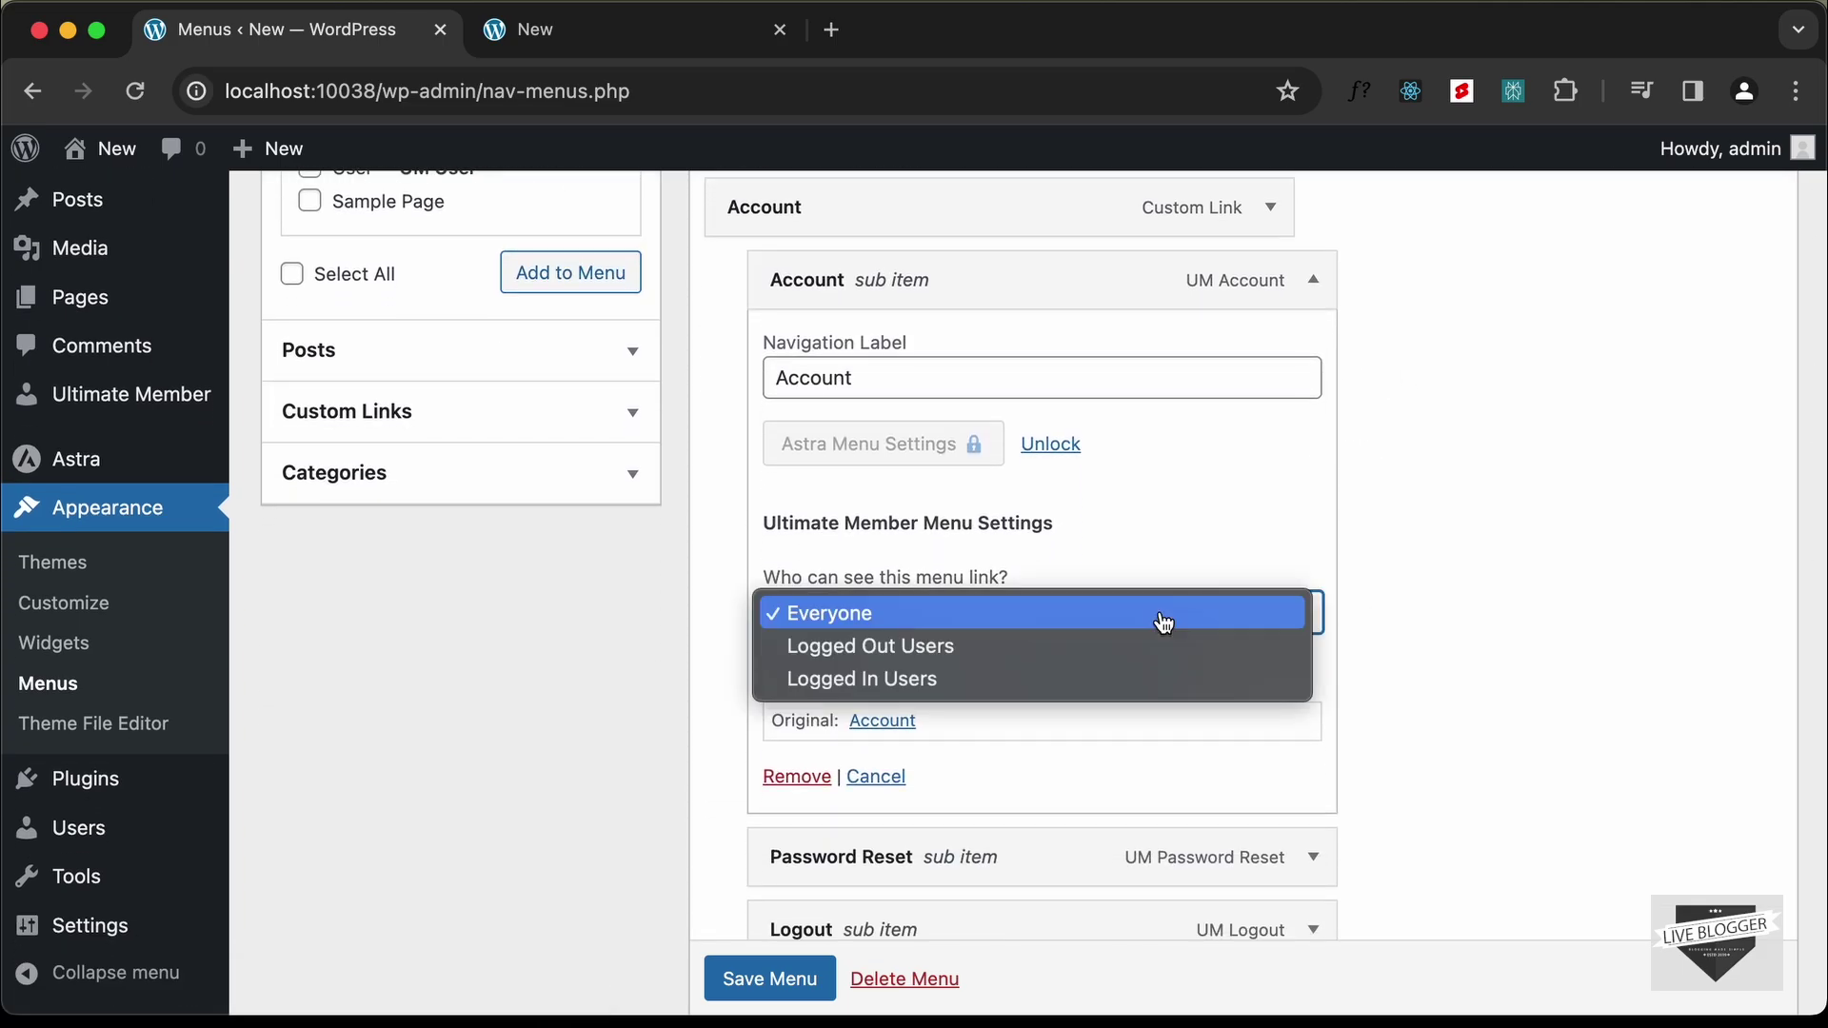
{"action": "left_click", "coordinate": [1106, 677]}
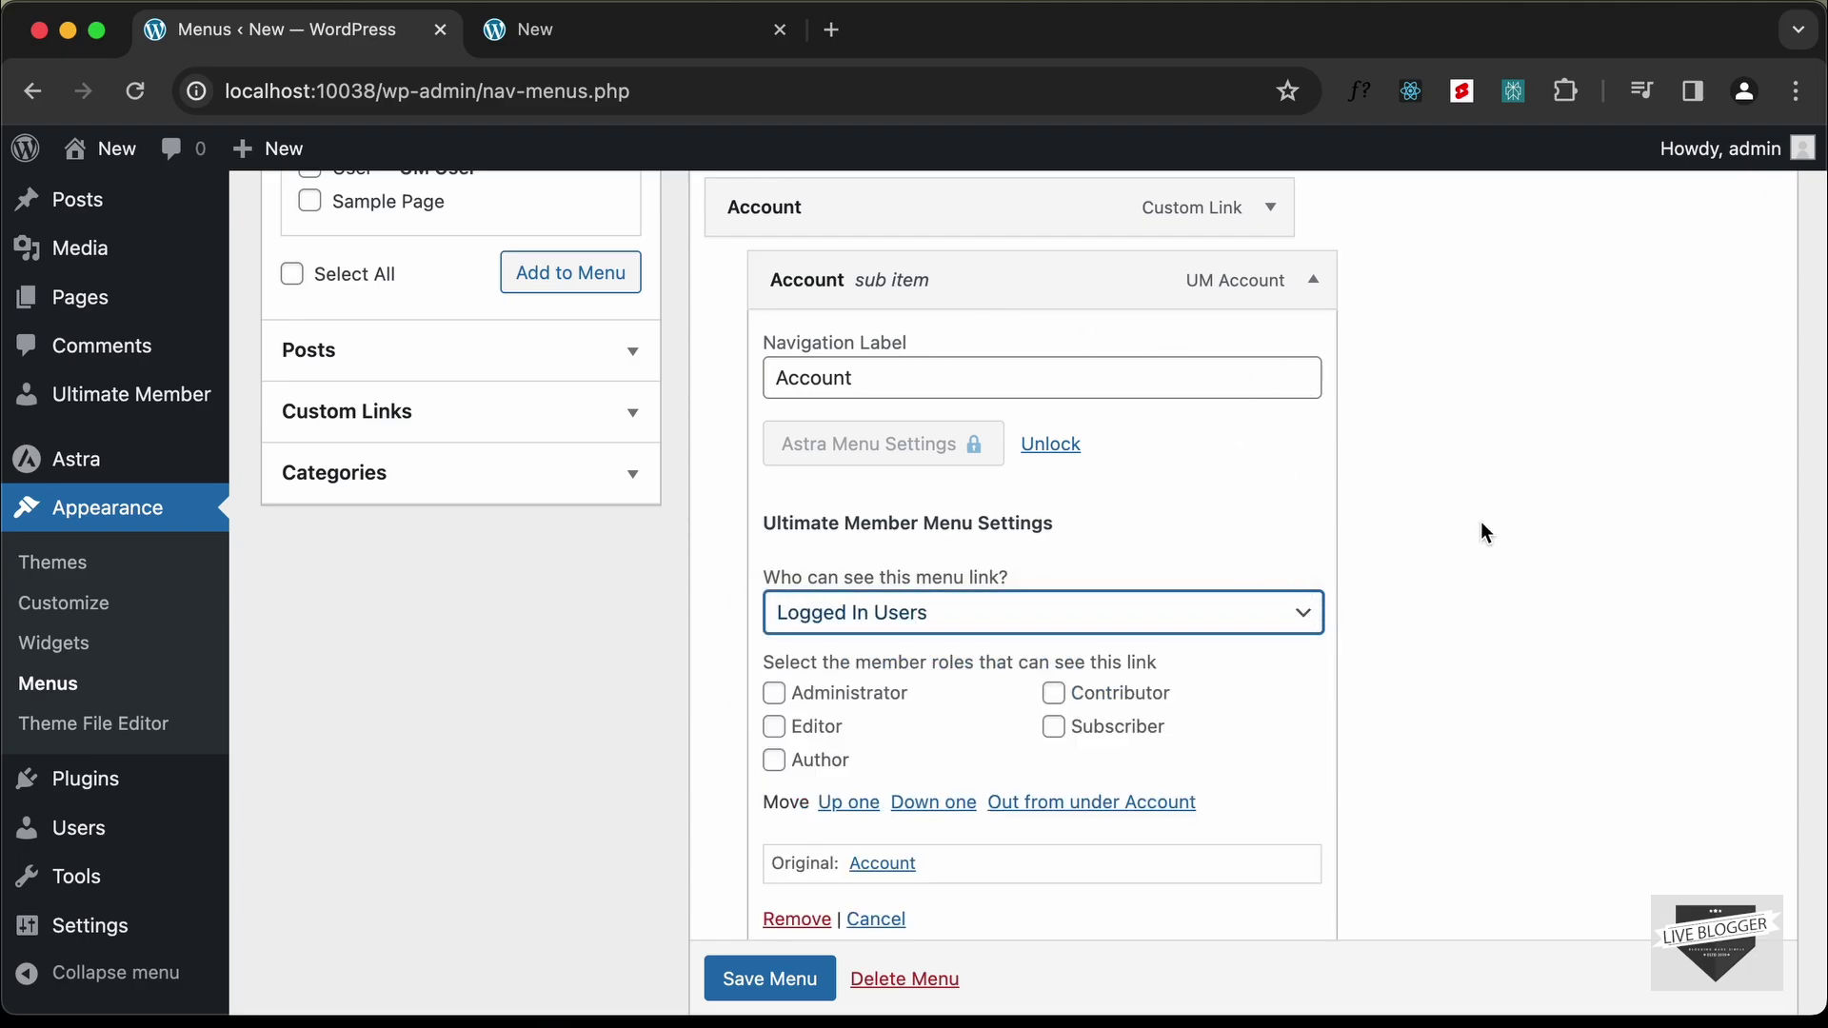
{"action": "scroll", "coordinate": [1482, 522], "scroll_direction": "down", "scroll_amount": 6}
{"action": "left_click", "coordinate": [1314, 392]}
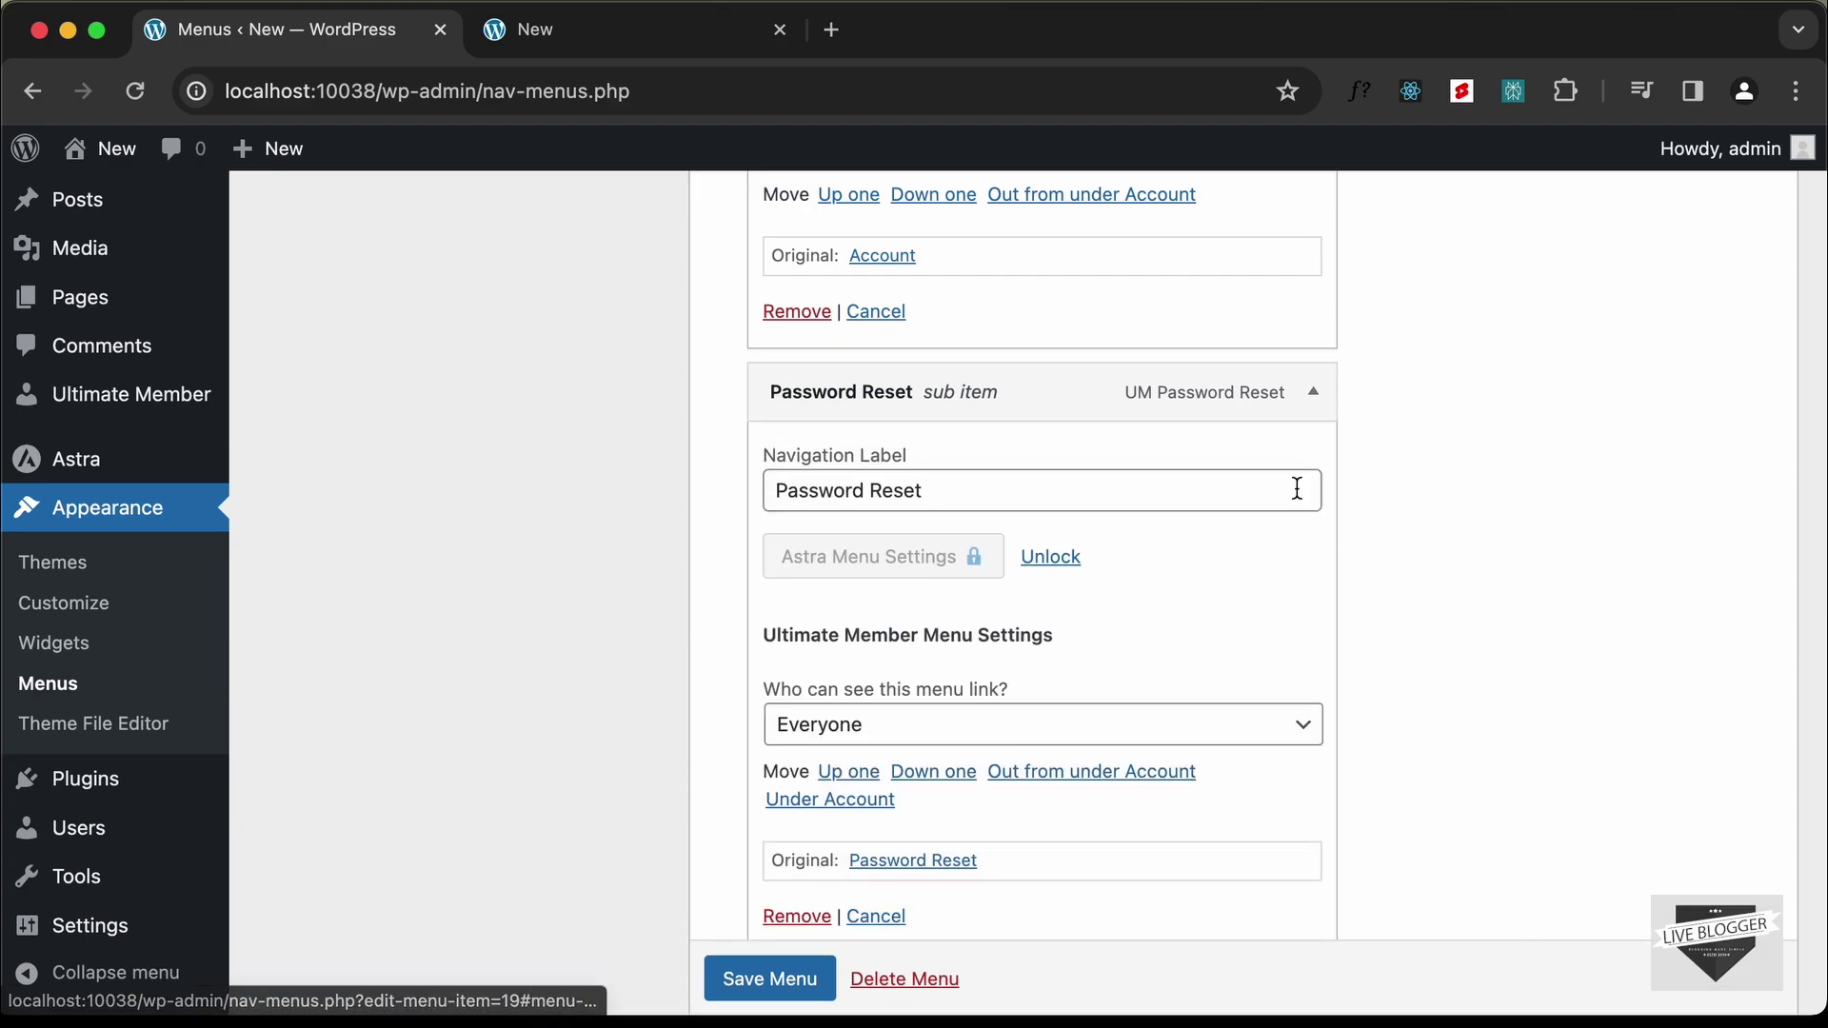
{"action": "scroll", "coordinate": [1297, 489], "scroll_direction": "down", "scroll_amount": 2}
{"action": "left_click", "coordinate": [1175, 543]}
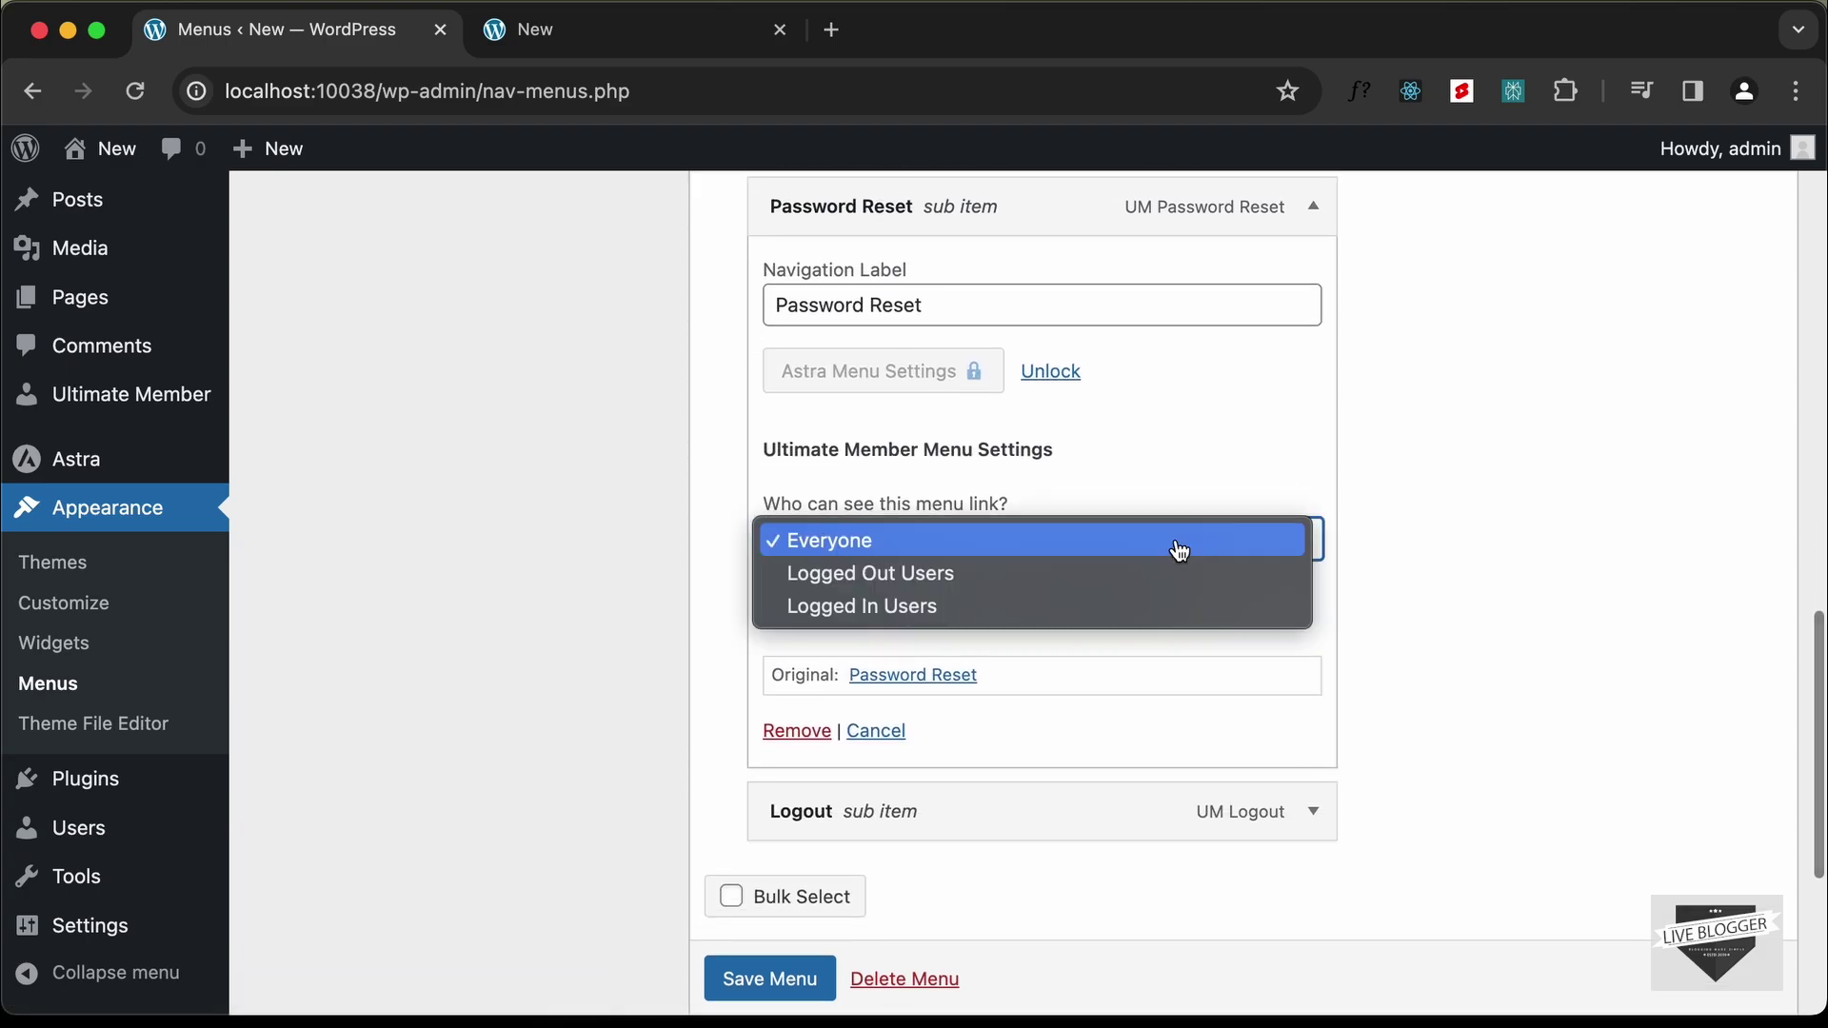
{"action": "left_click", "coordinate": [1083, 606]}
{"action": "scroll", "coordinate": [1368, 523], "scroll_direction": "down", "scroll_amount": 5}
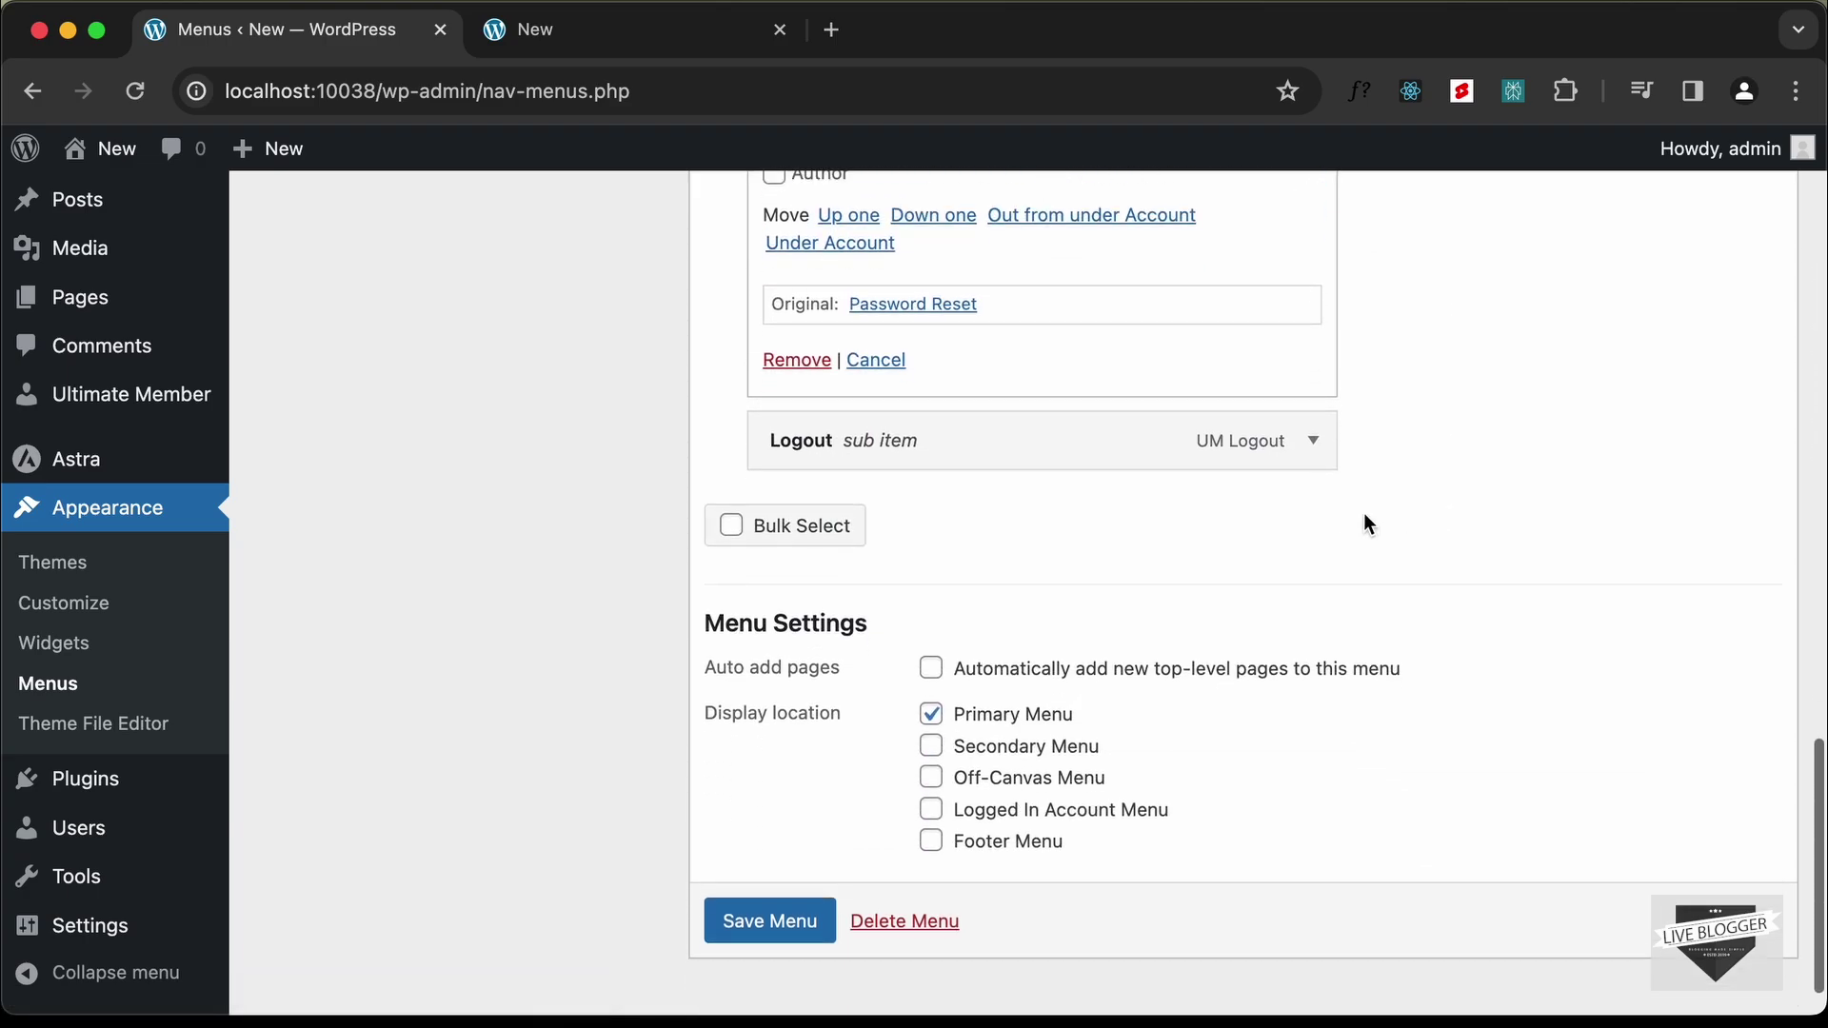
- Restrict Logout to Logged In Users, save the Top Menu and go to the site front end
{"action": "left_click", "coordinate": [1319, 445]}
{"action": "scroll", "coordinate": [1122, 674], "scroll_direction": "down", "scroll_amount": 2}
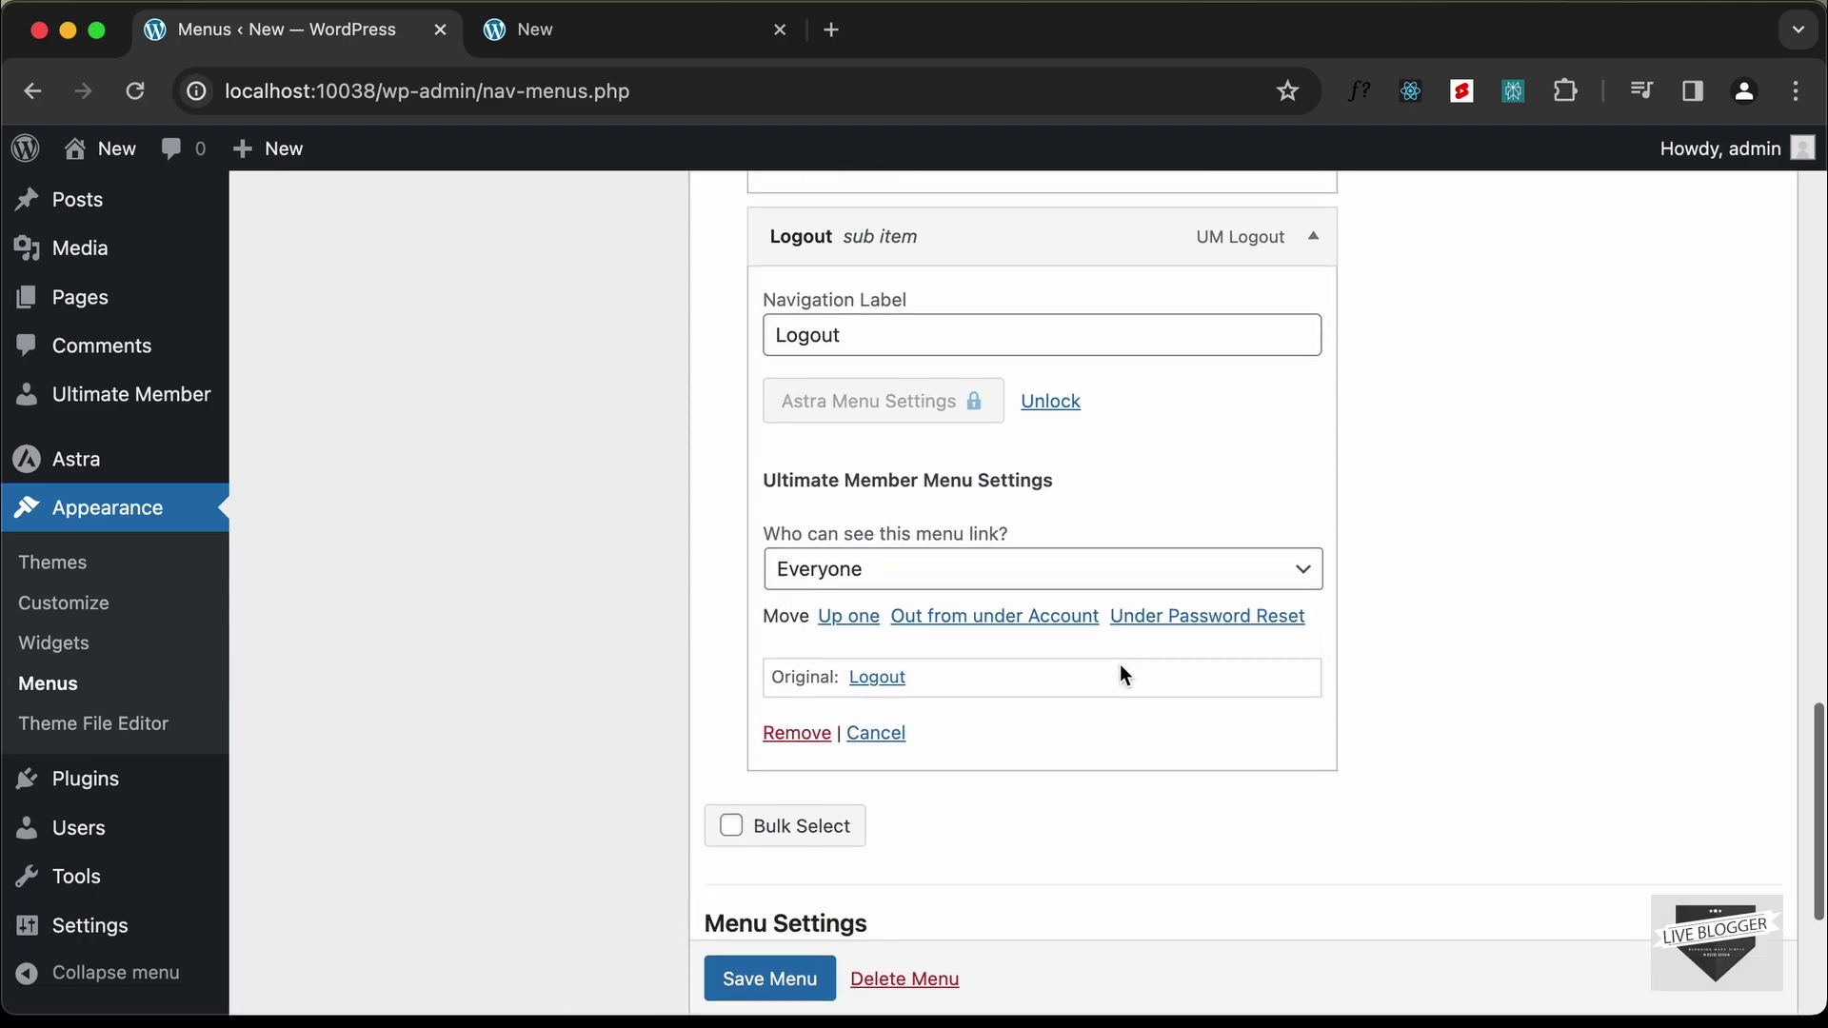
{"action": "left_click", "coordinate": [1197, 564]}
{"action": "left_click", "coordinate": [1121, 627]}
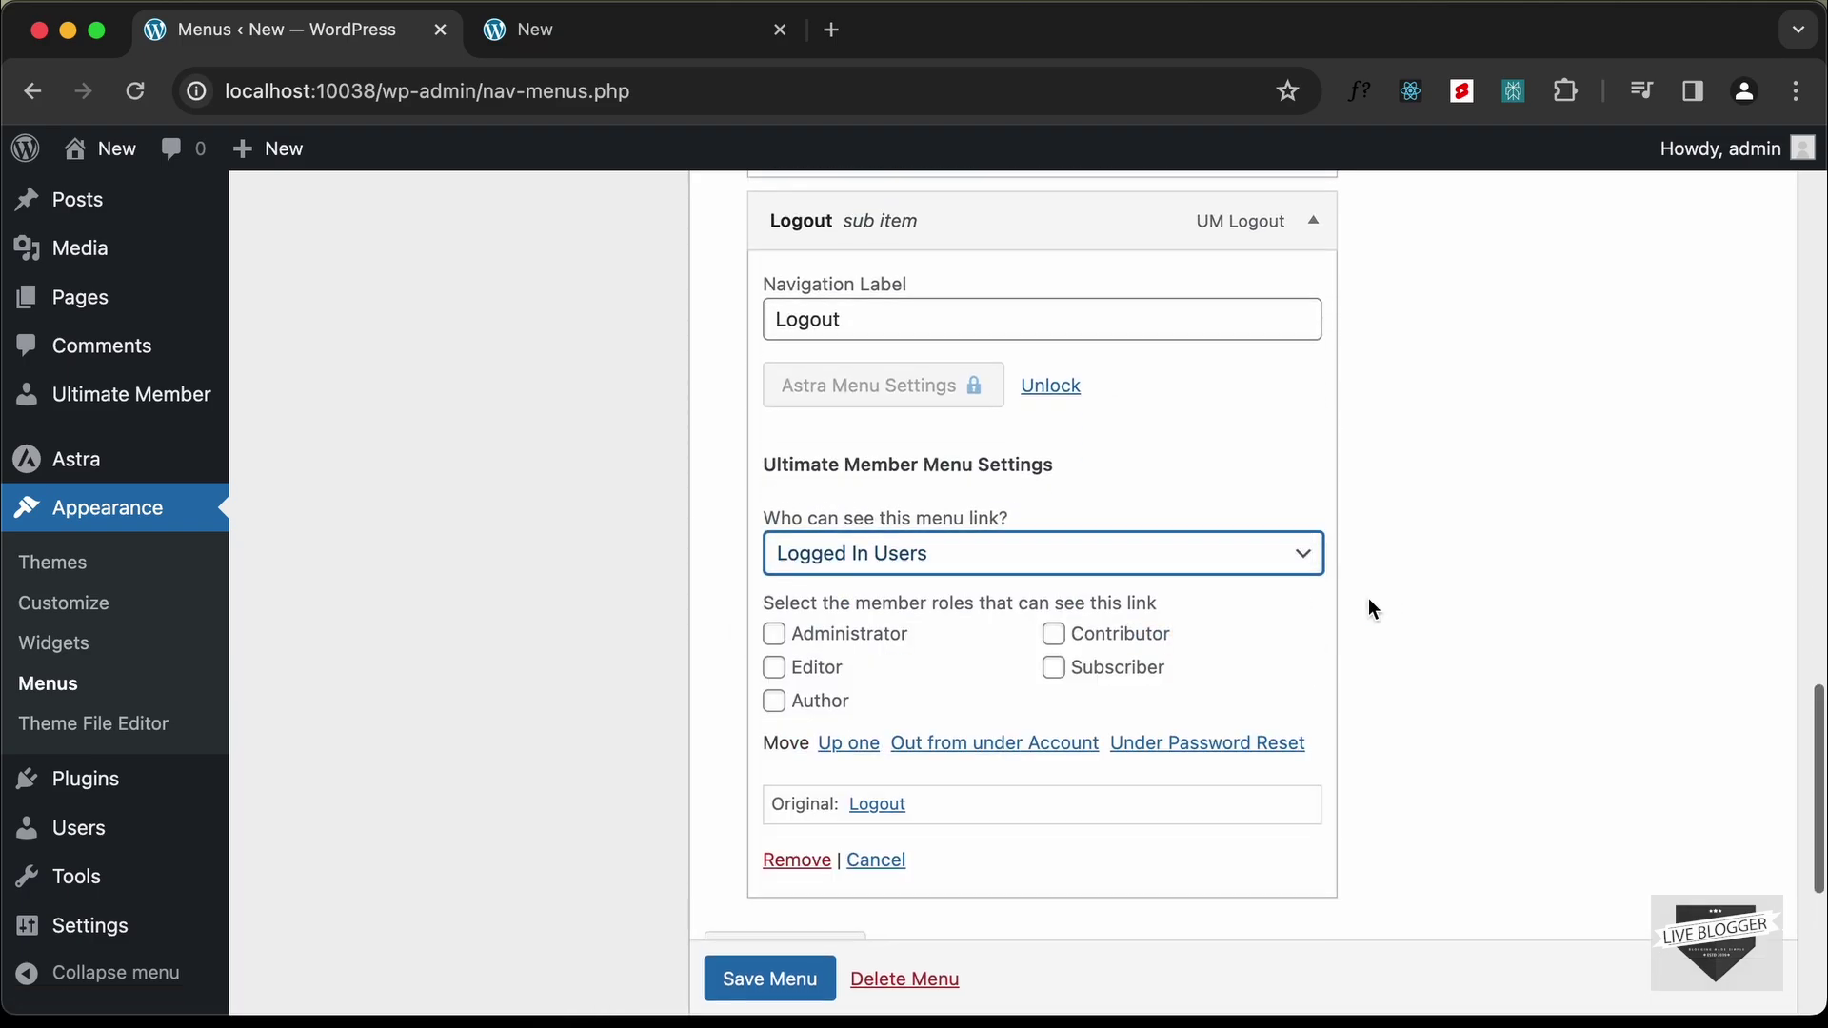
{"action": "scroll", "coordinate": [1368, 604], "scroll_direction": "down", "scroll_amount": 5}
{"action": "left_click", "coordinate": [748, 857]}
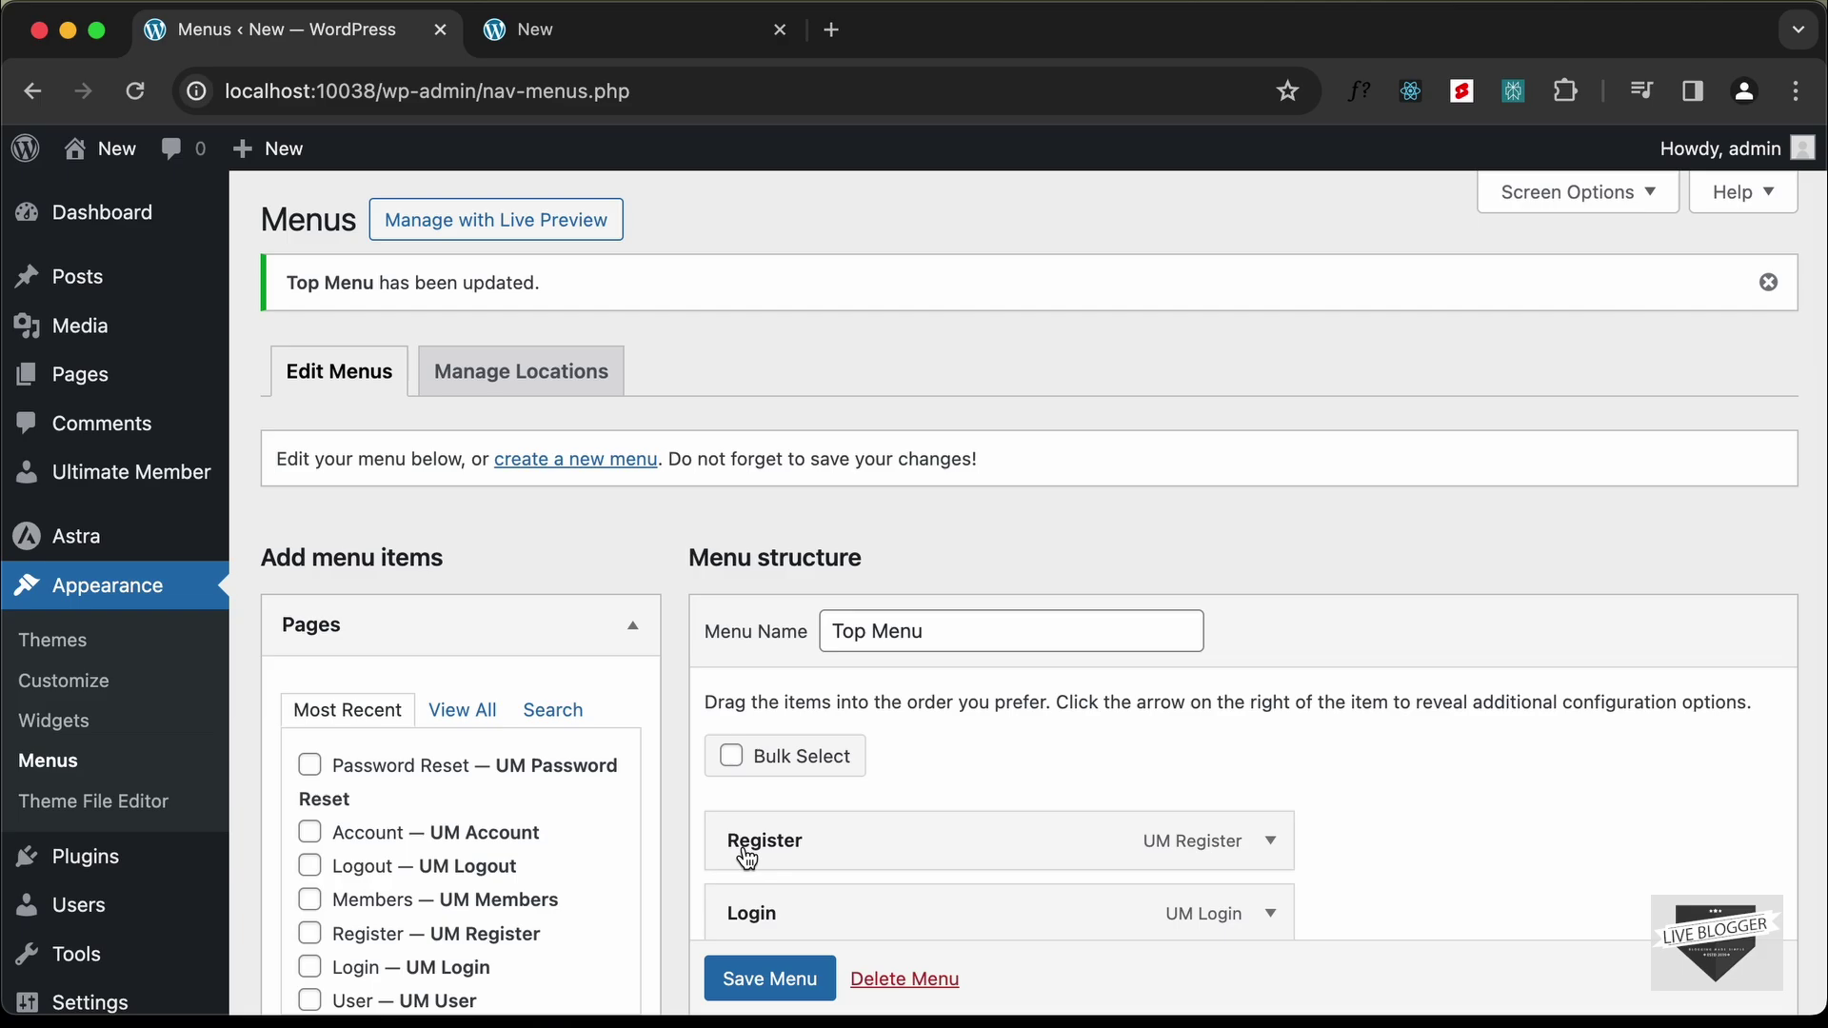
{"action": "left_click", "coordinate": [632, 38]}
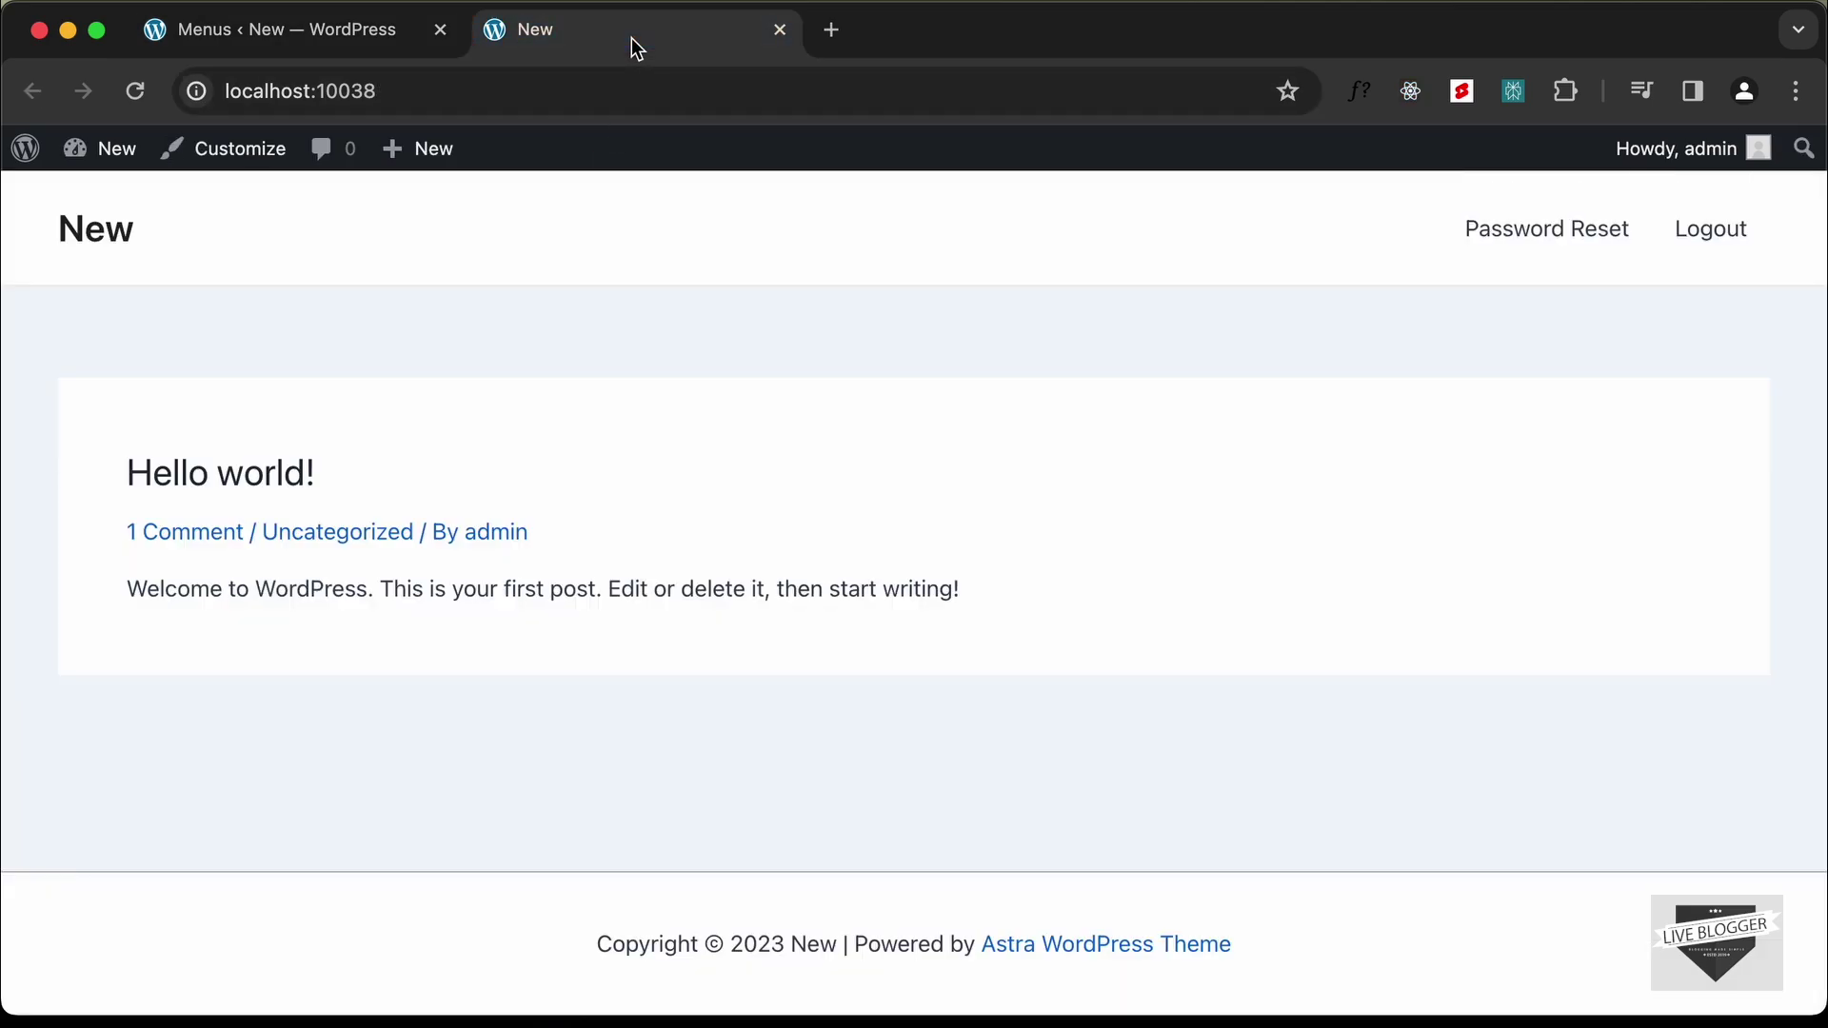
- Reload the site front end to check the Account menu's sub items
{"action": "left_click", "coordinate": [135, 91]}
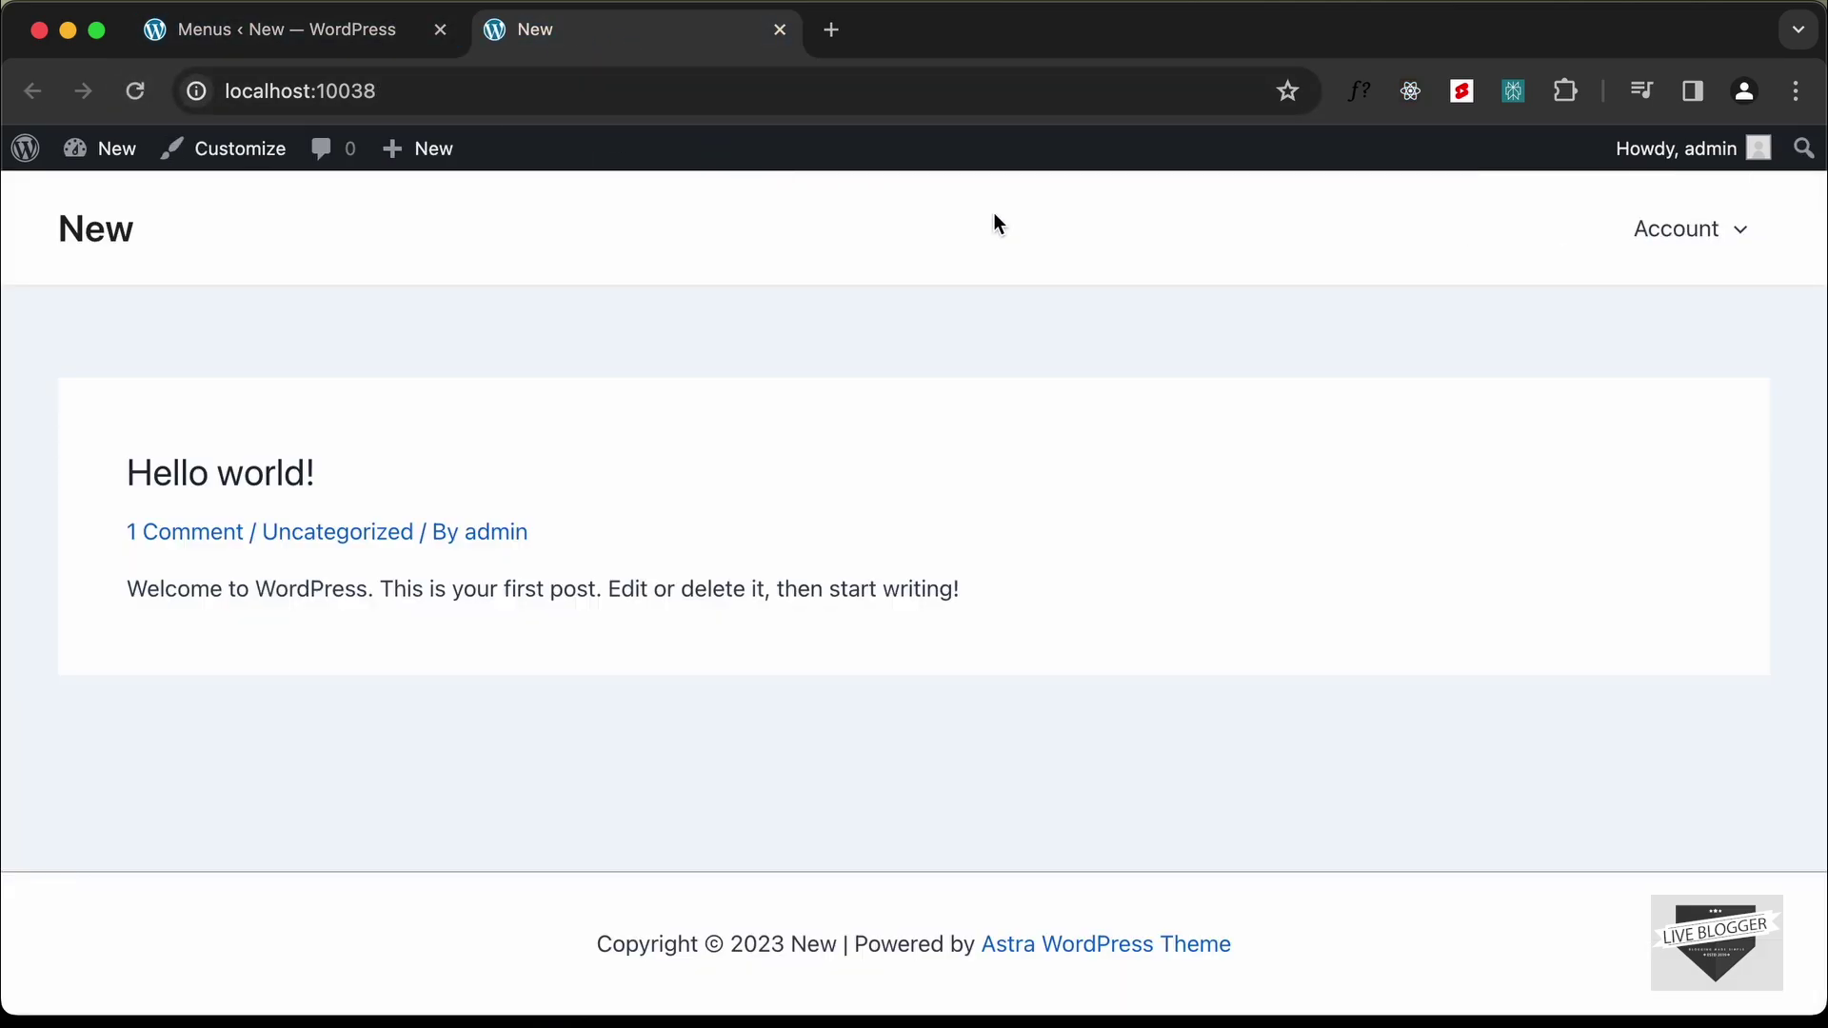
{"action": "mouse_move", "coordinate": [1657, 245]}
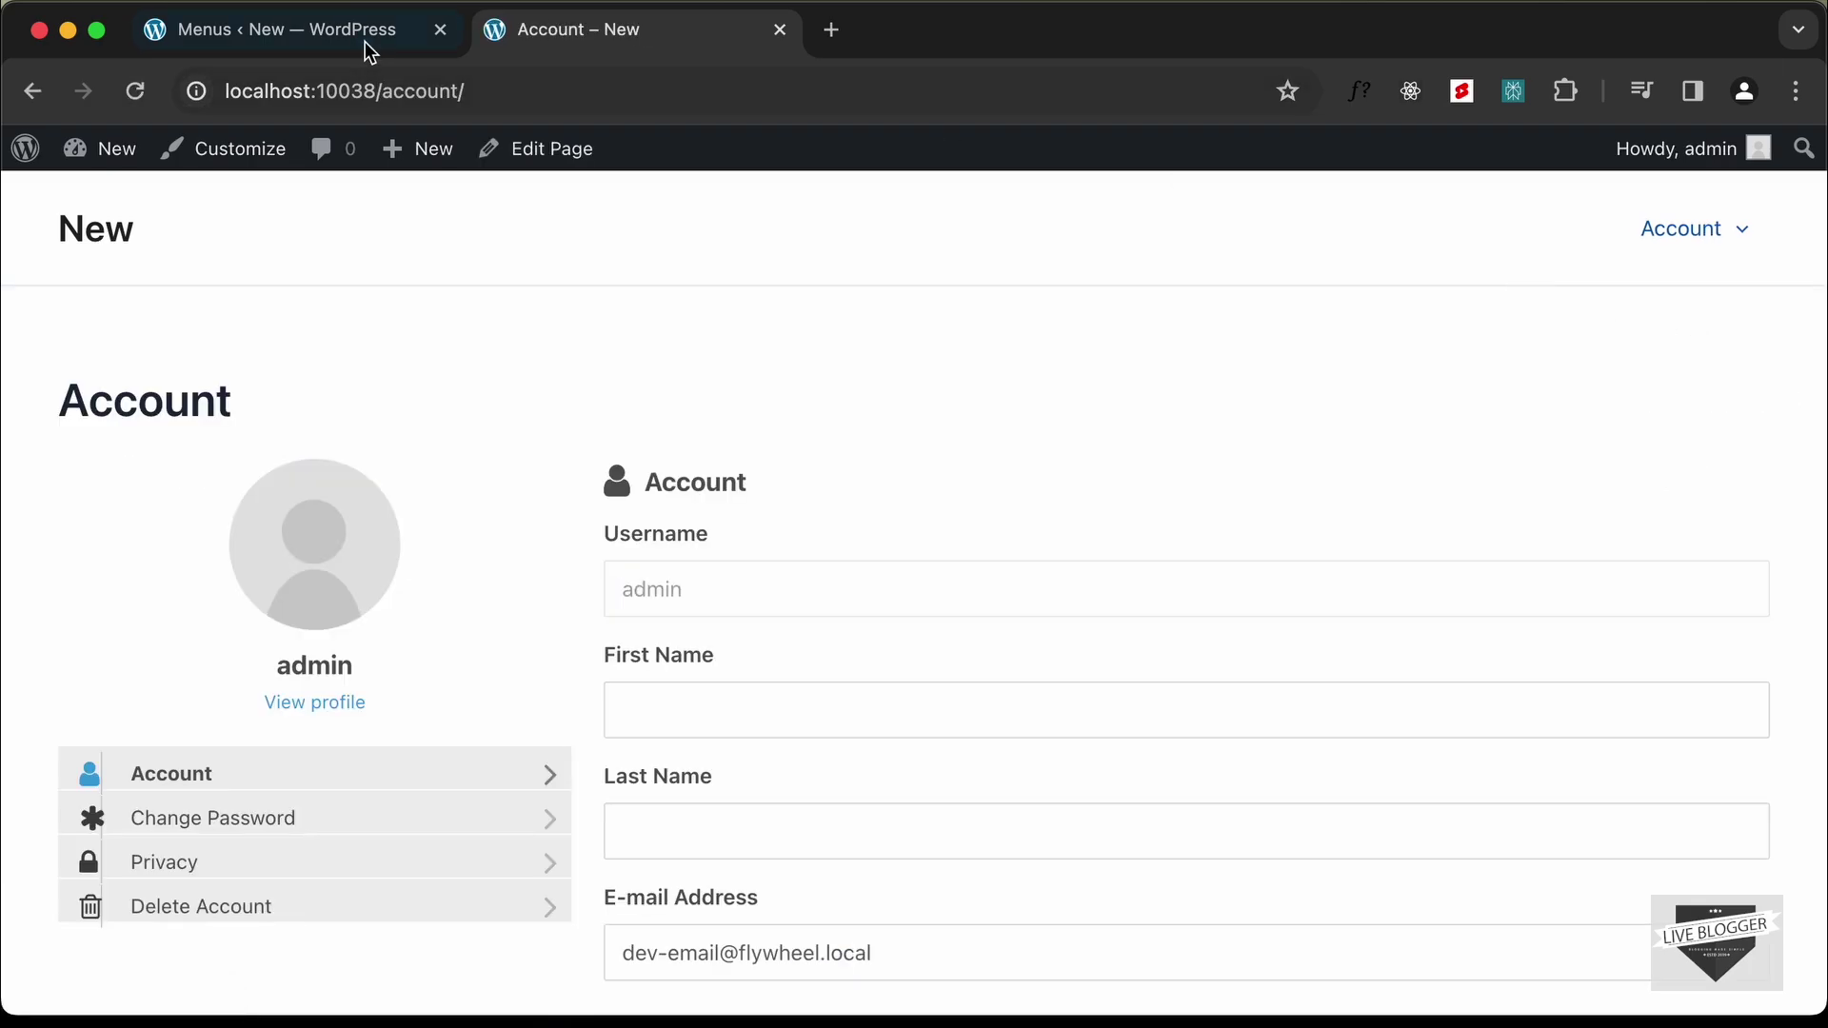
{"action": "left_click", "coordinate": [363, 38]}
- Rename the Account page sub item's Navigation Label to 'Dashboard' and save the menu
{"action": "scroll", "coordinate": [838, 402], "scroll_direction": "down", "scroll_amount": 3}
{"action": "scroll", "coordinate": [838, 402], "scroll_direction": "down", "scroll_amount": 5}
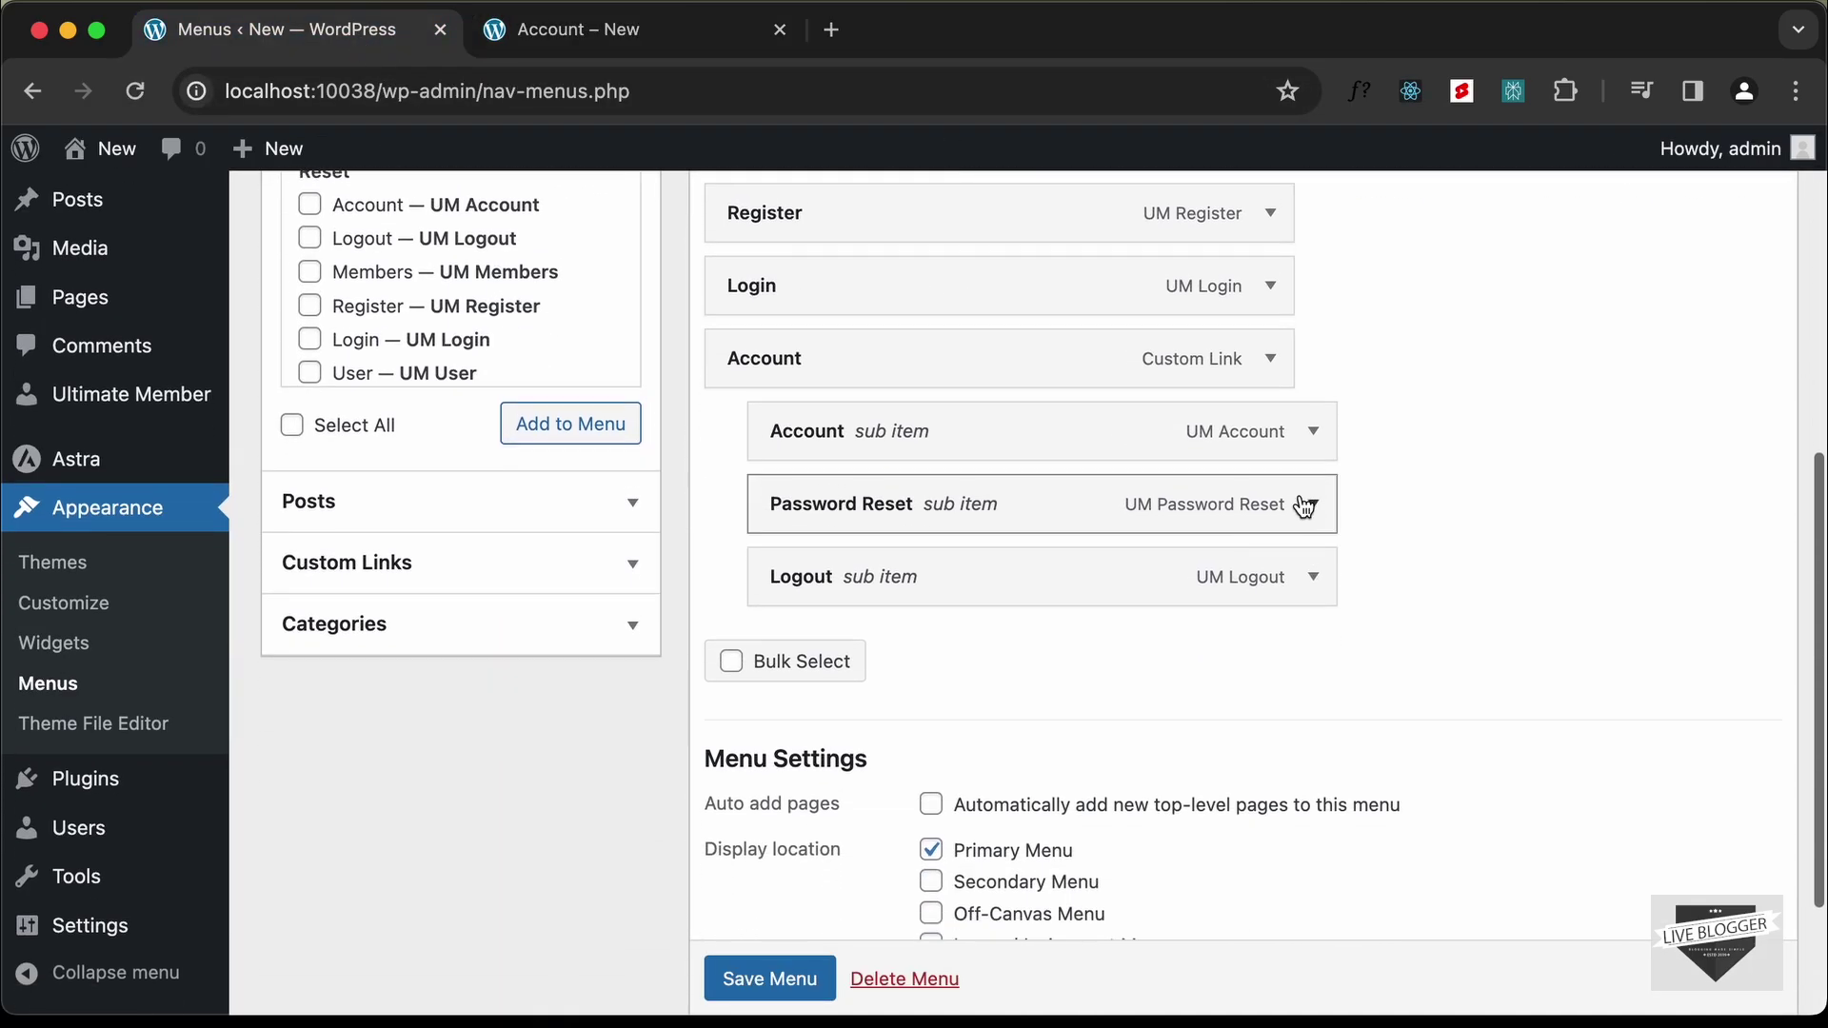
{"action": "left_click", "coordinate": [1313, 419]}
{"action": "left_click", "coordinate": [898, 506]}
{"action": "key", "text": "super+a"}
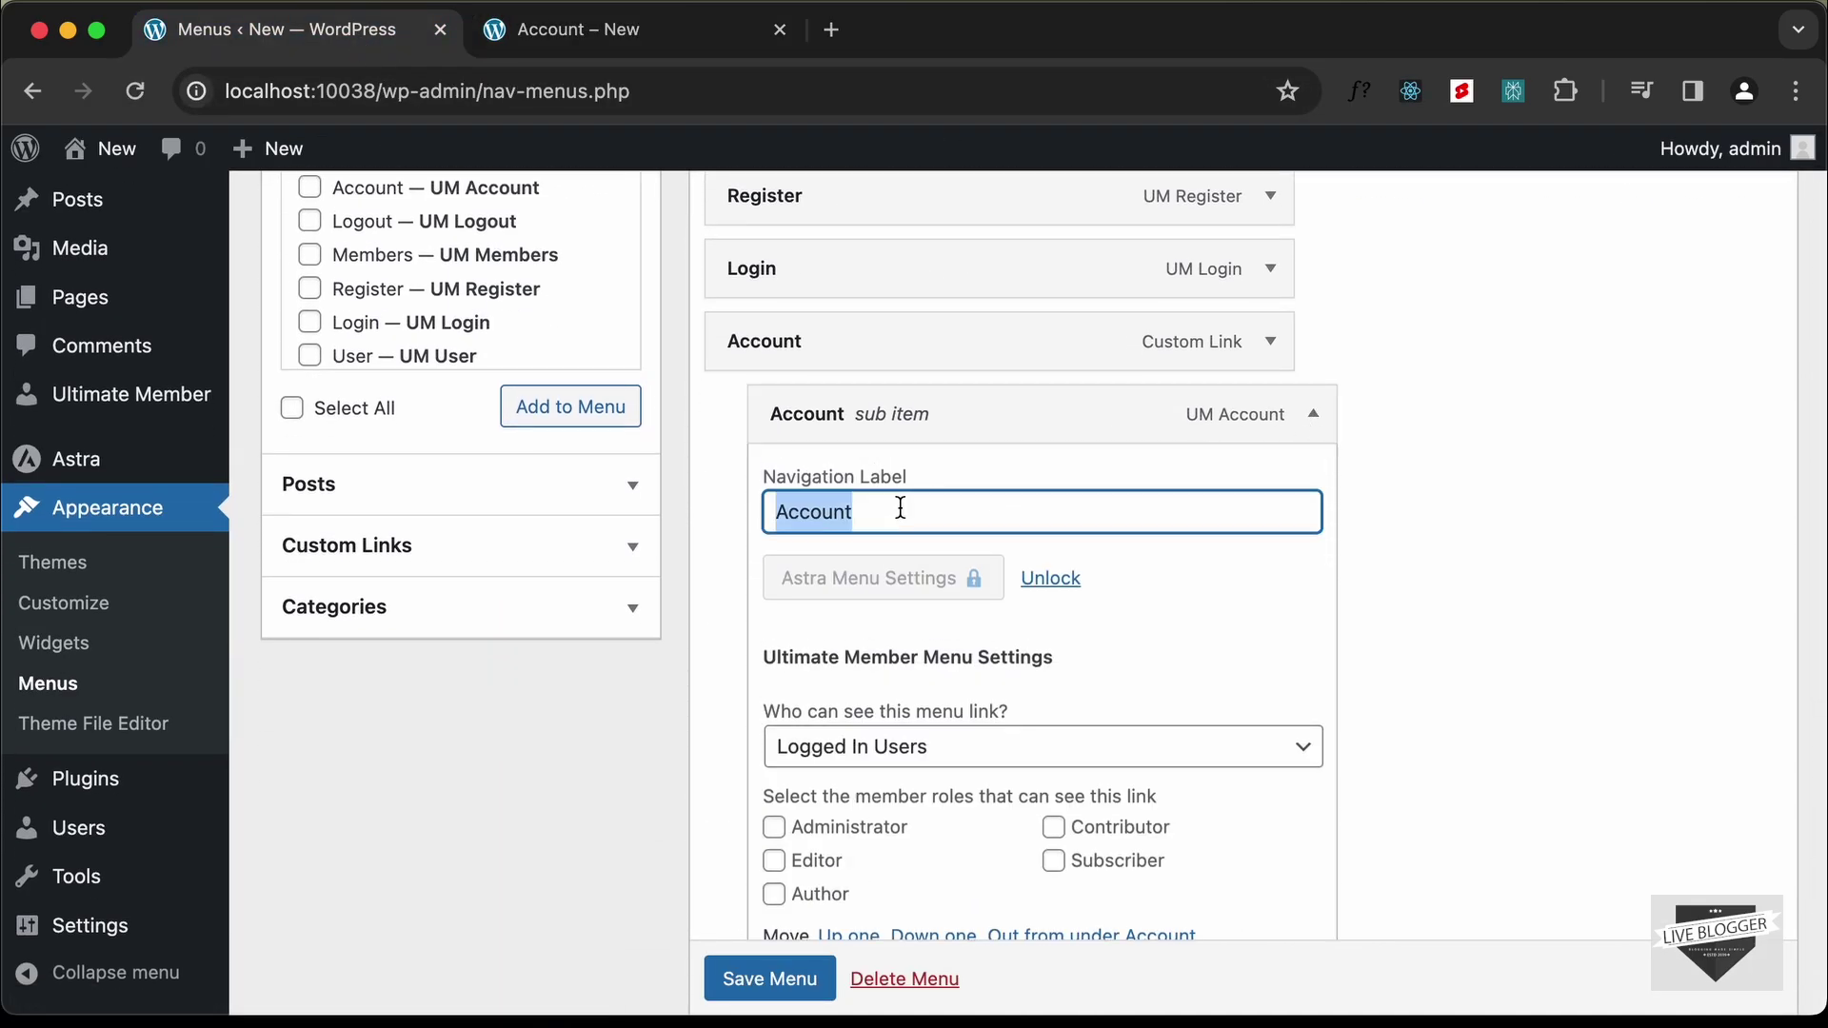
{"action": "type", "text": "Das"}
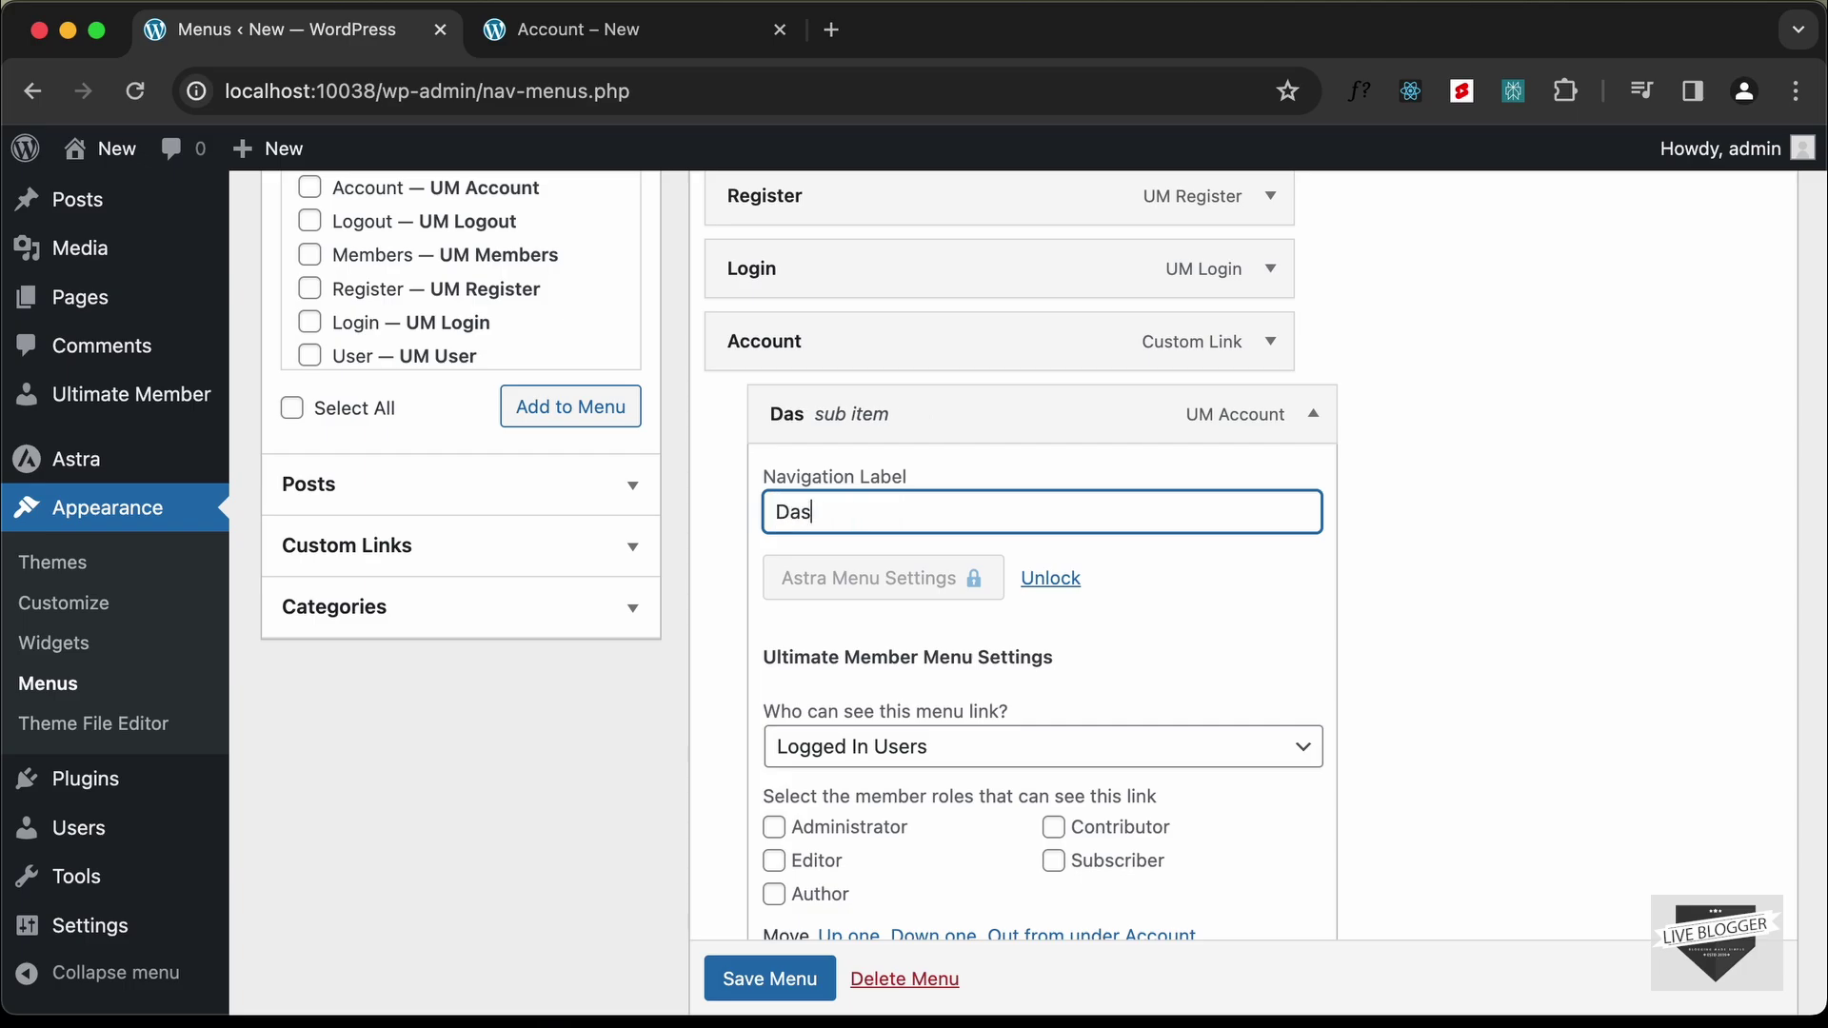
{"action": "type", "text": "hboard"}
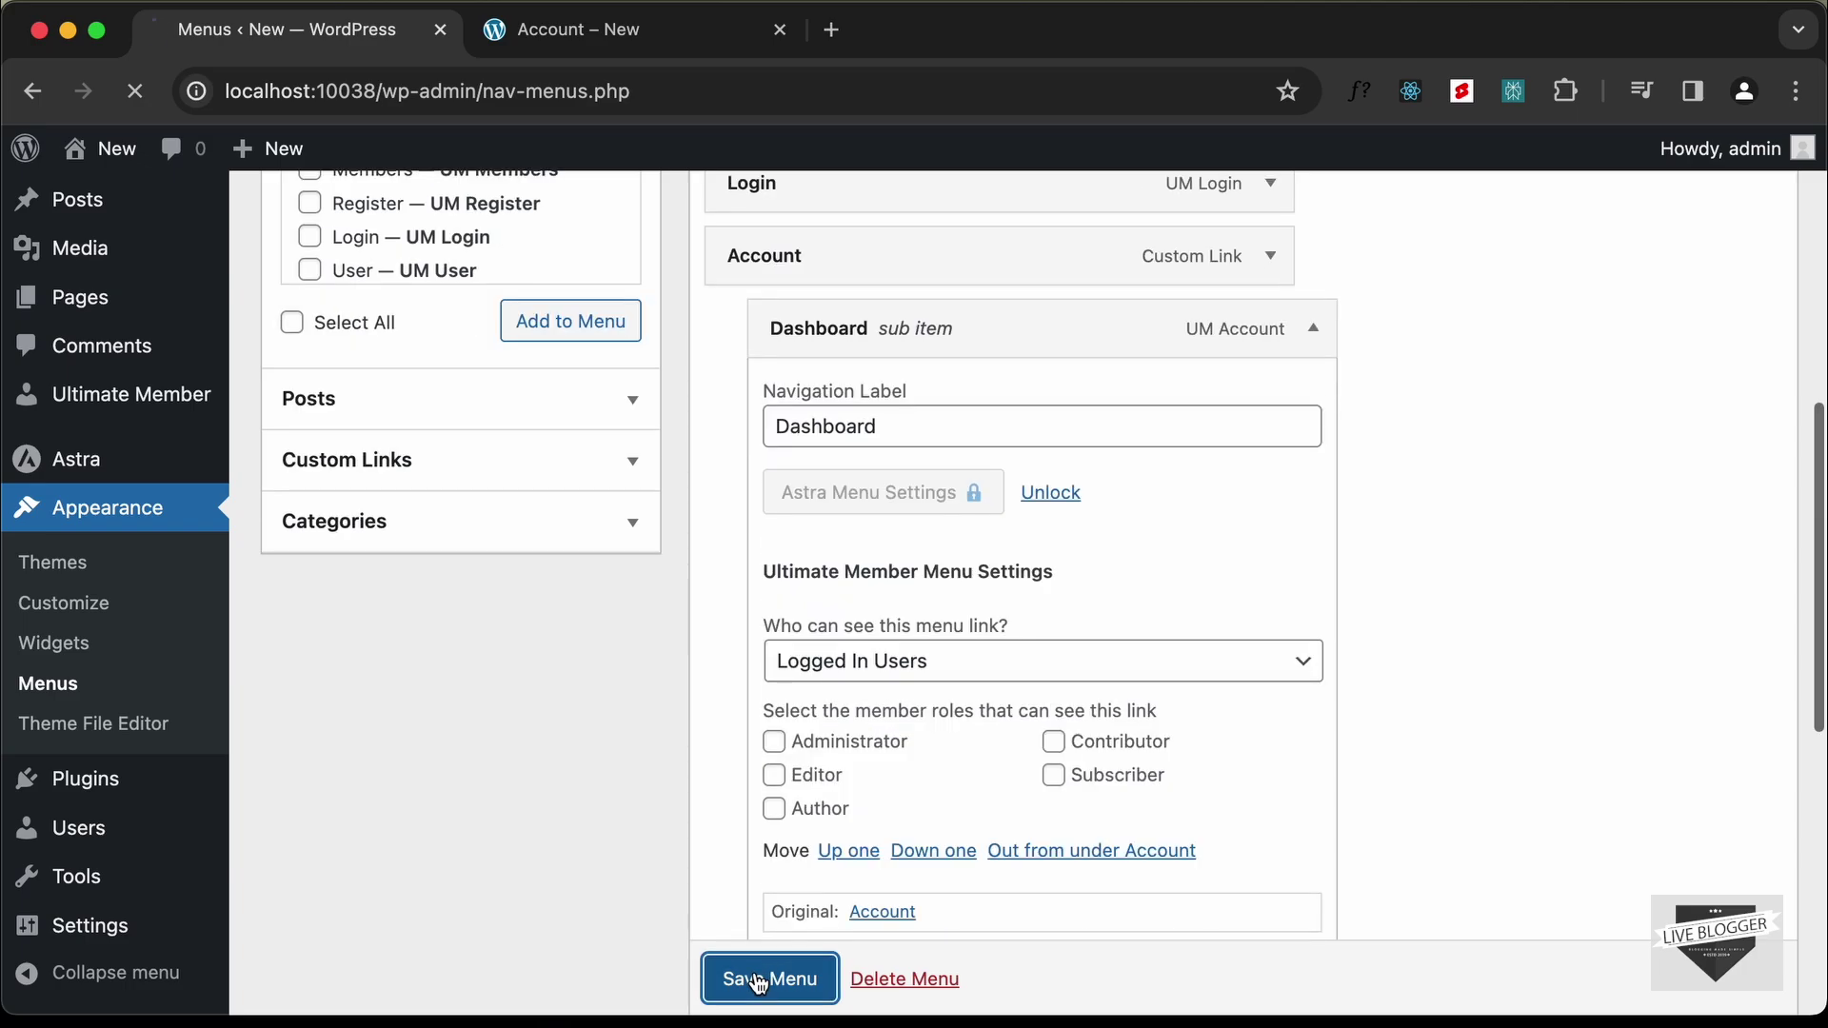
{"action": "left_click", "coordinate": [768, 979]}
{"action": "left_click", "coordinate": [581, 38]}
- Reload the Account page and inspect its First Name, Last Name and E-mail fields
{"action": "left_click", "coordinate": [136, 91]}
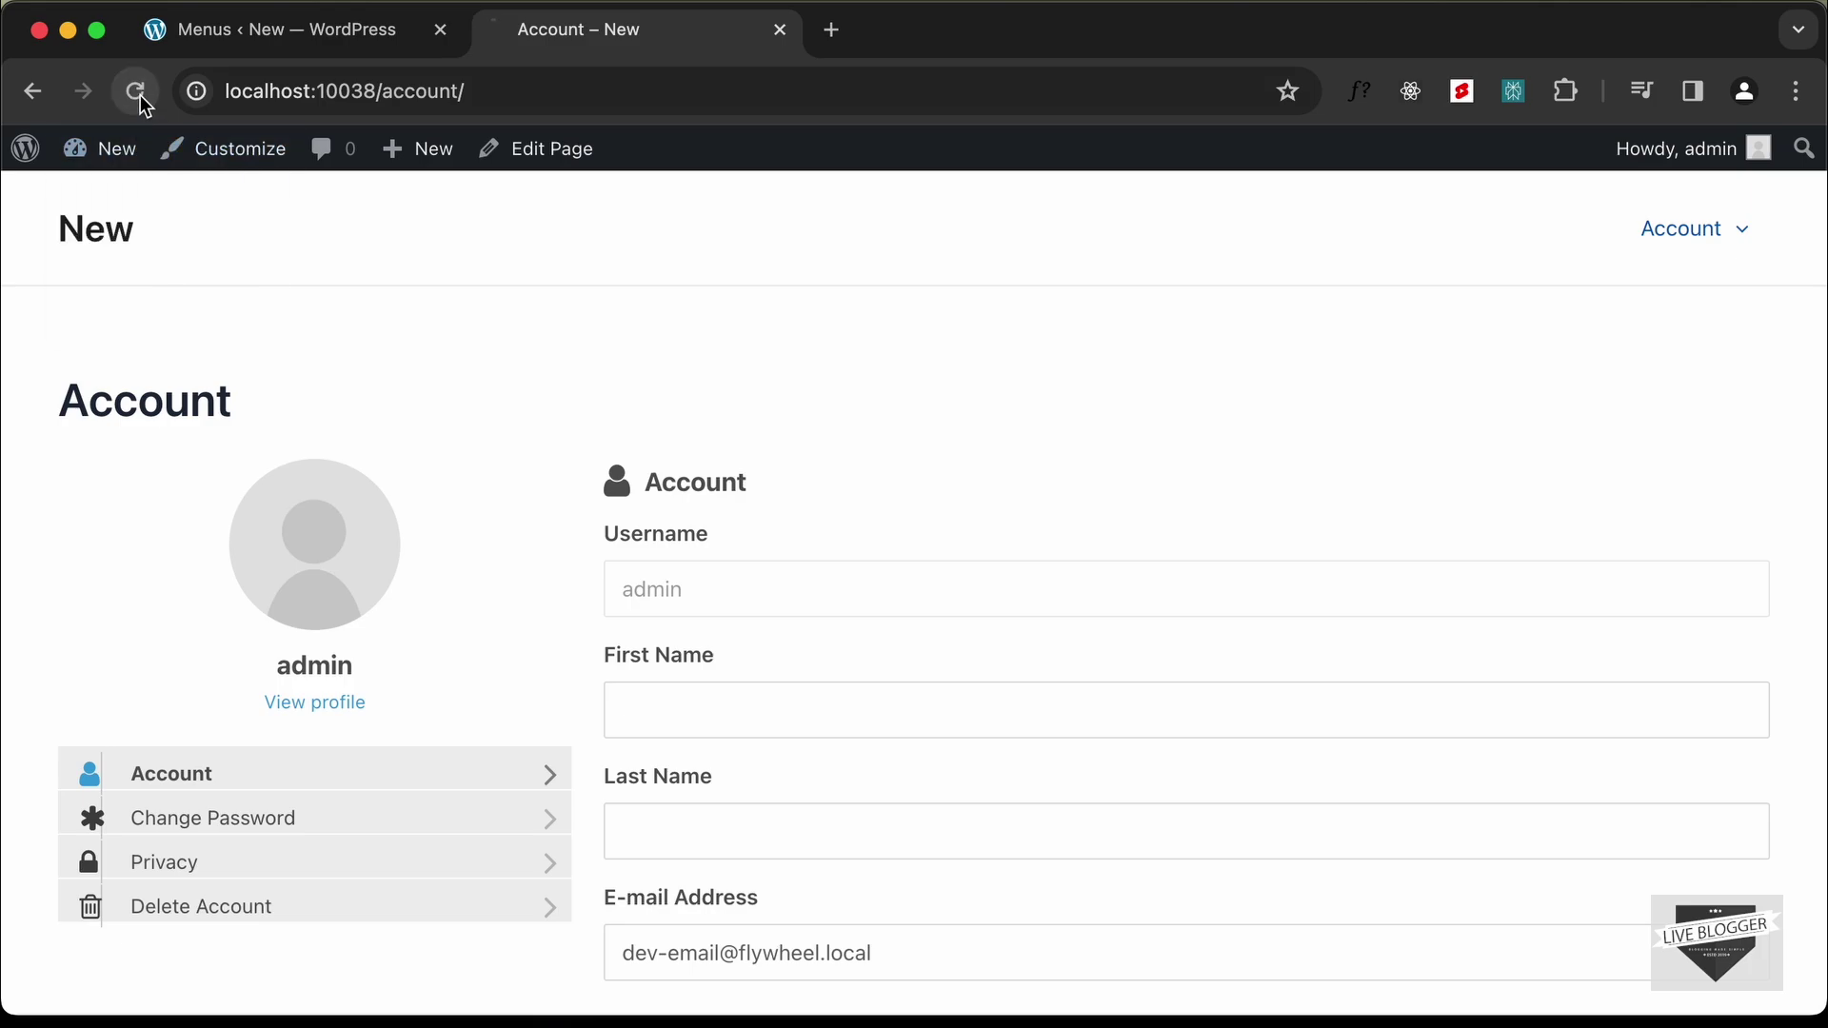
{"action": "mouse_move", "coordinate": [1719, 229]}
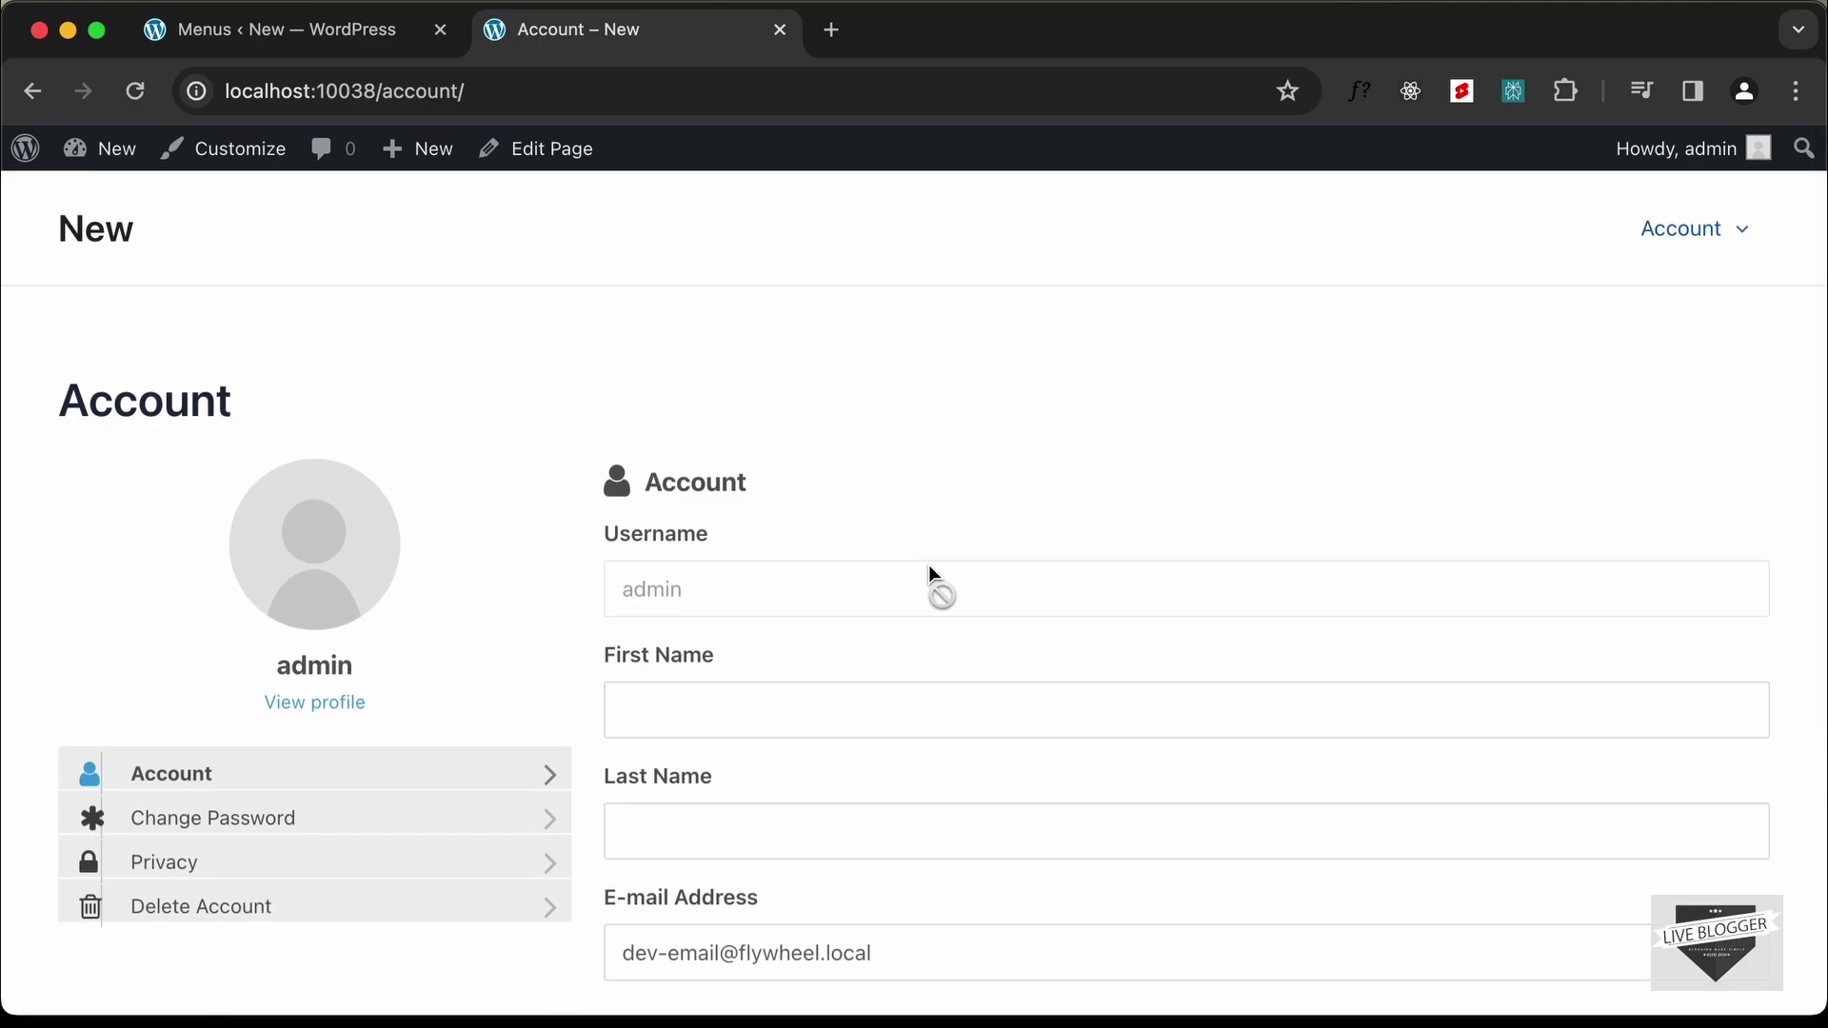
{"action": "left_click", "coordinate": [837, 718]}
{"action": "scroll", "coordinate": [837, 718], "scroll_direction": "down", "scroll_amount": 1}
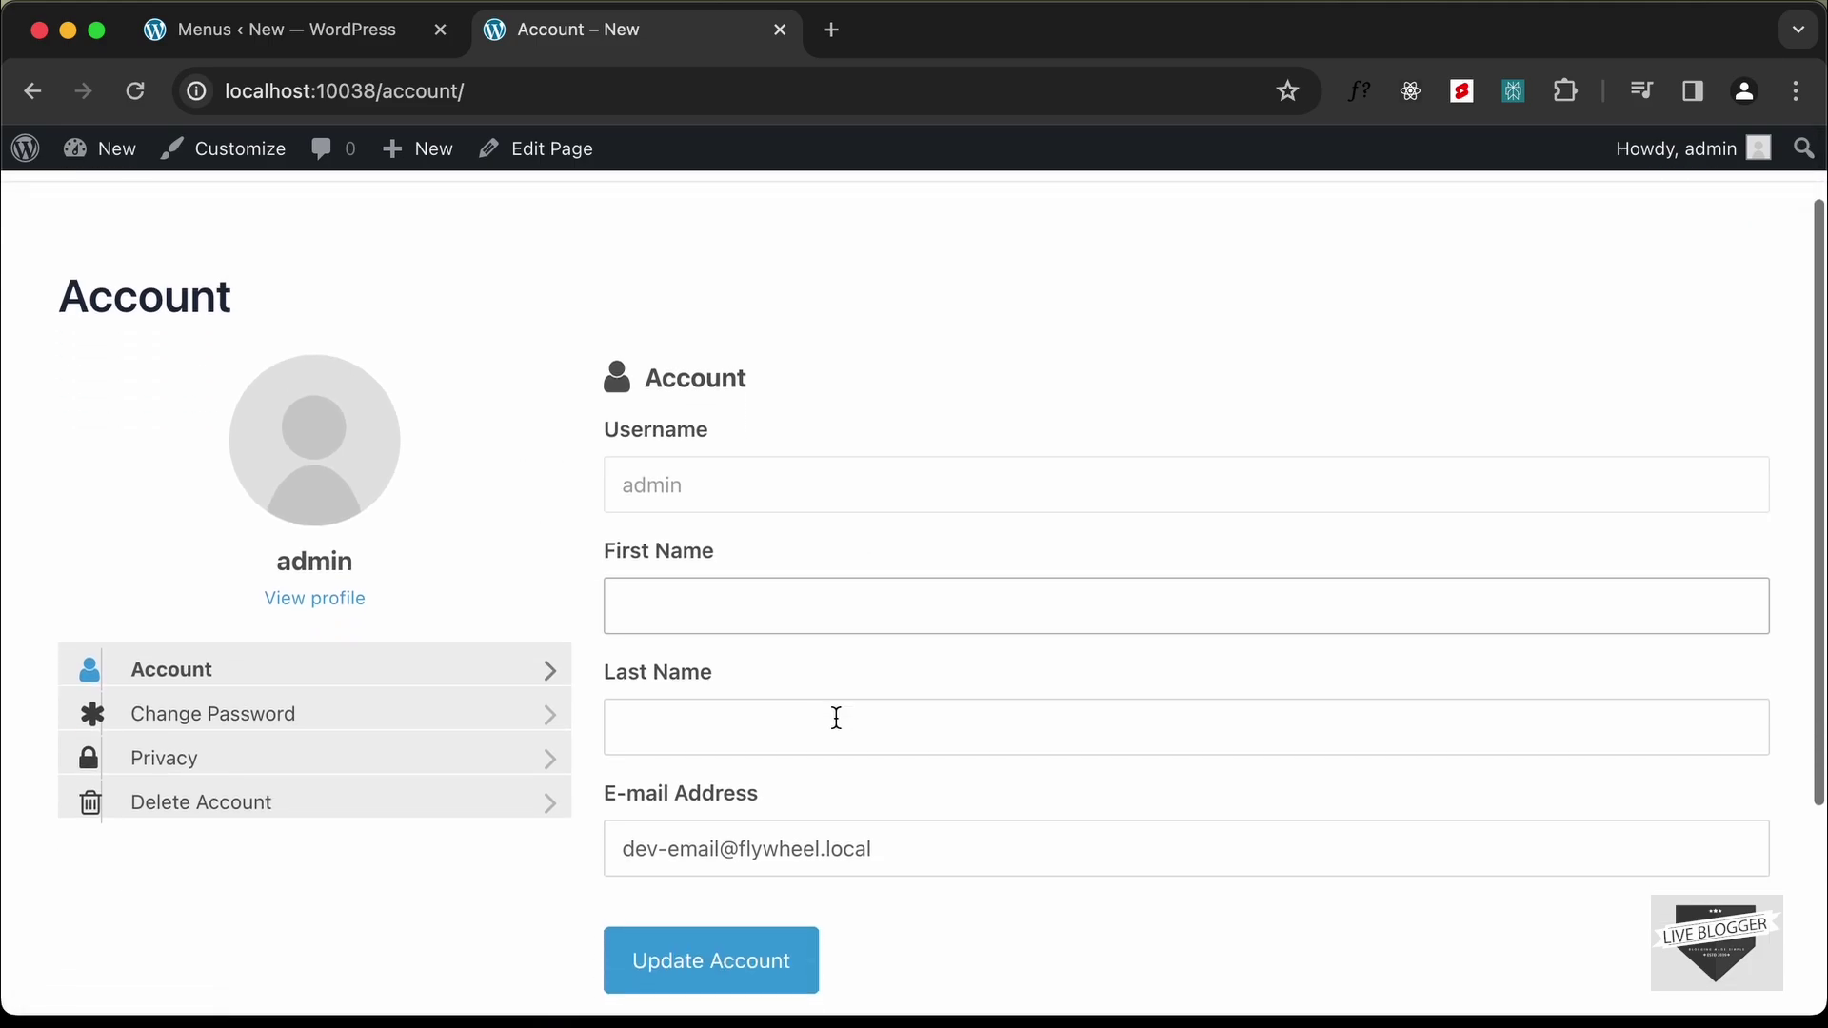
{"action": "left_click", "coordinate": [837, 718]}
{"action": "scroll", "coordinate": [837, 718], "scroll_direction": "down", "scroll_amount": 1}
{"action": "left_click", "coordinate": [982, 729]}
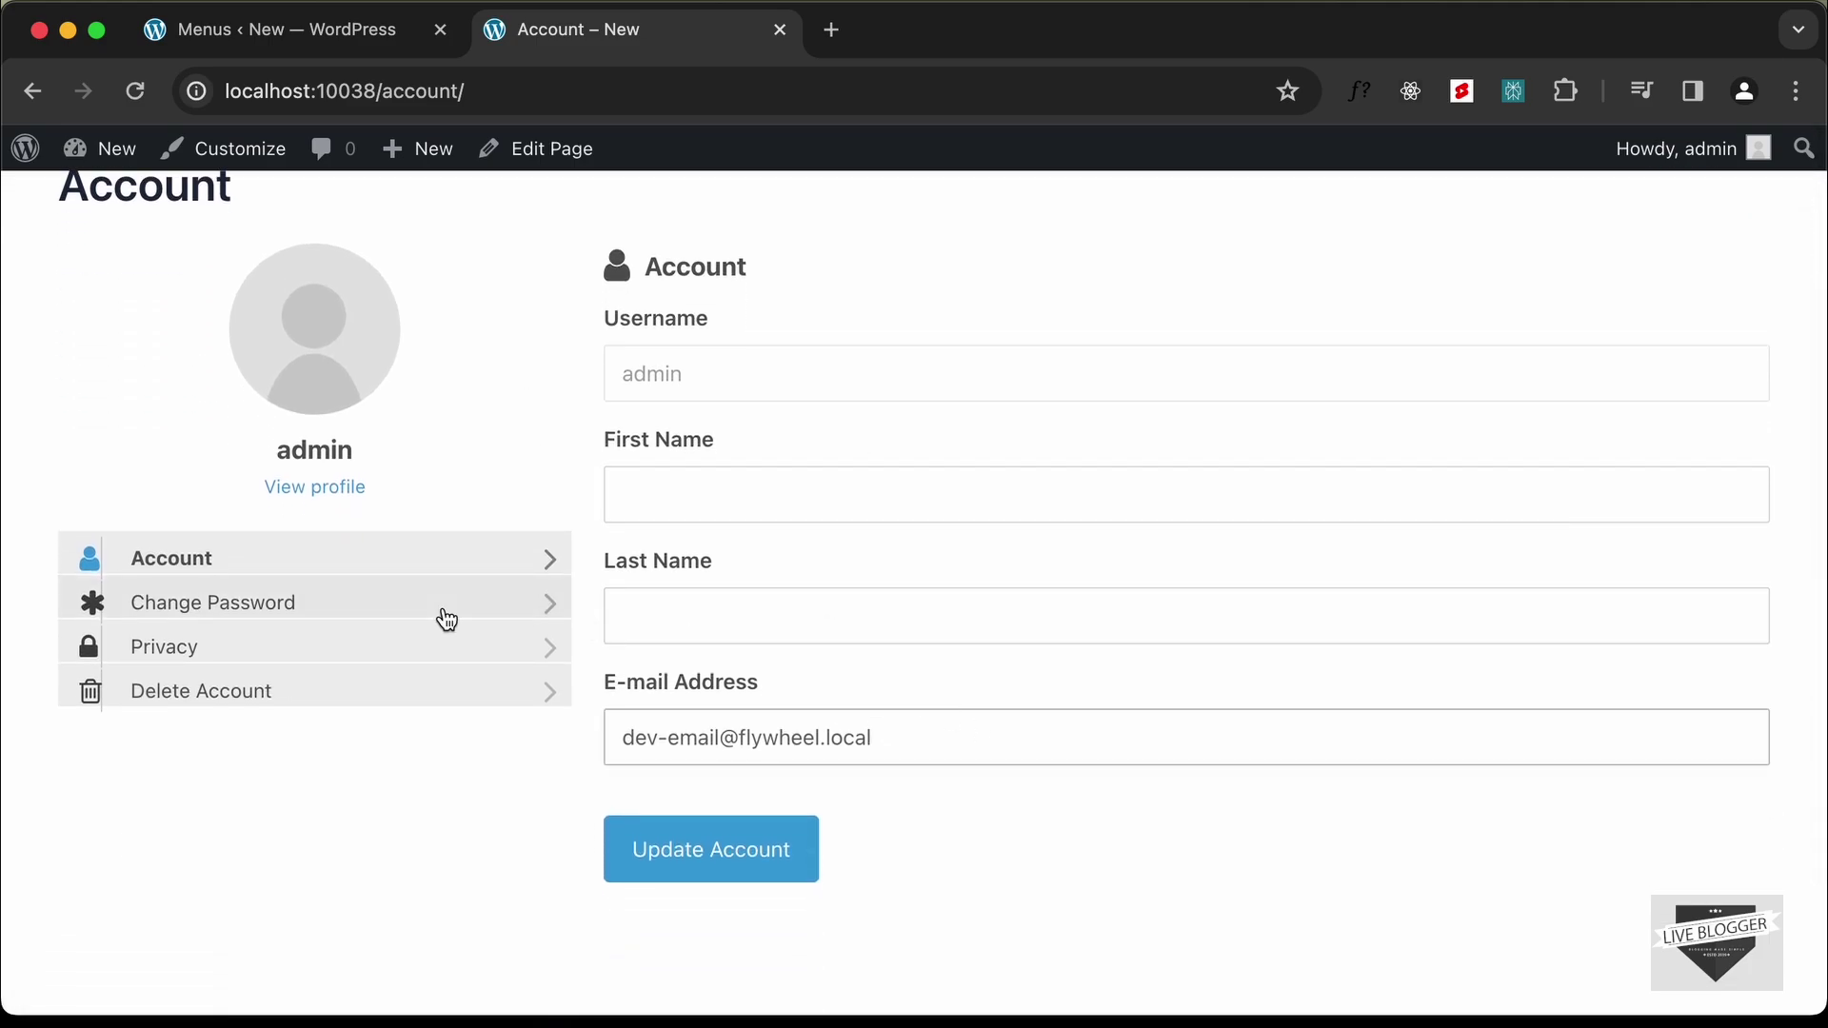
- Check Change Password, then review Privacy, keeping Profile Privacy set to Everyone
{"action": "left_click", "coordinate": [331, 606]}
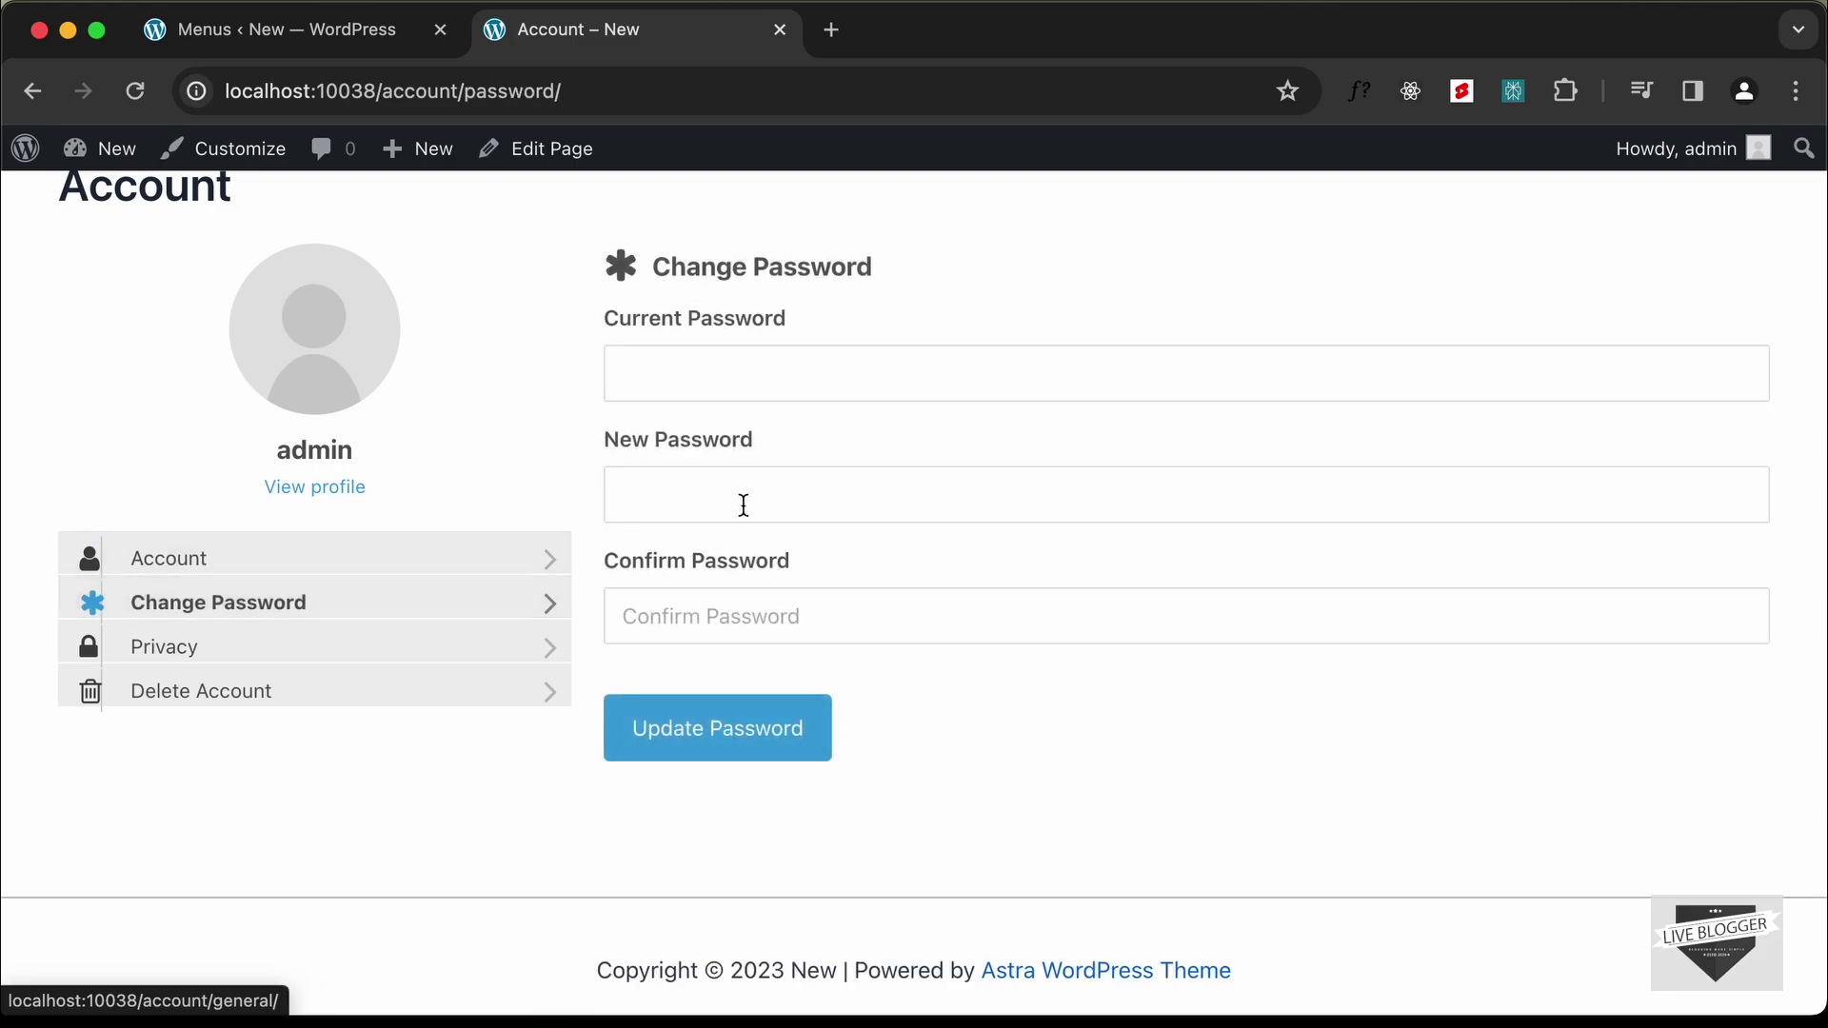
{"action": "left_click", "coordinate": [355, 648]}
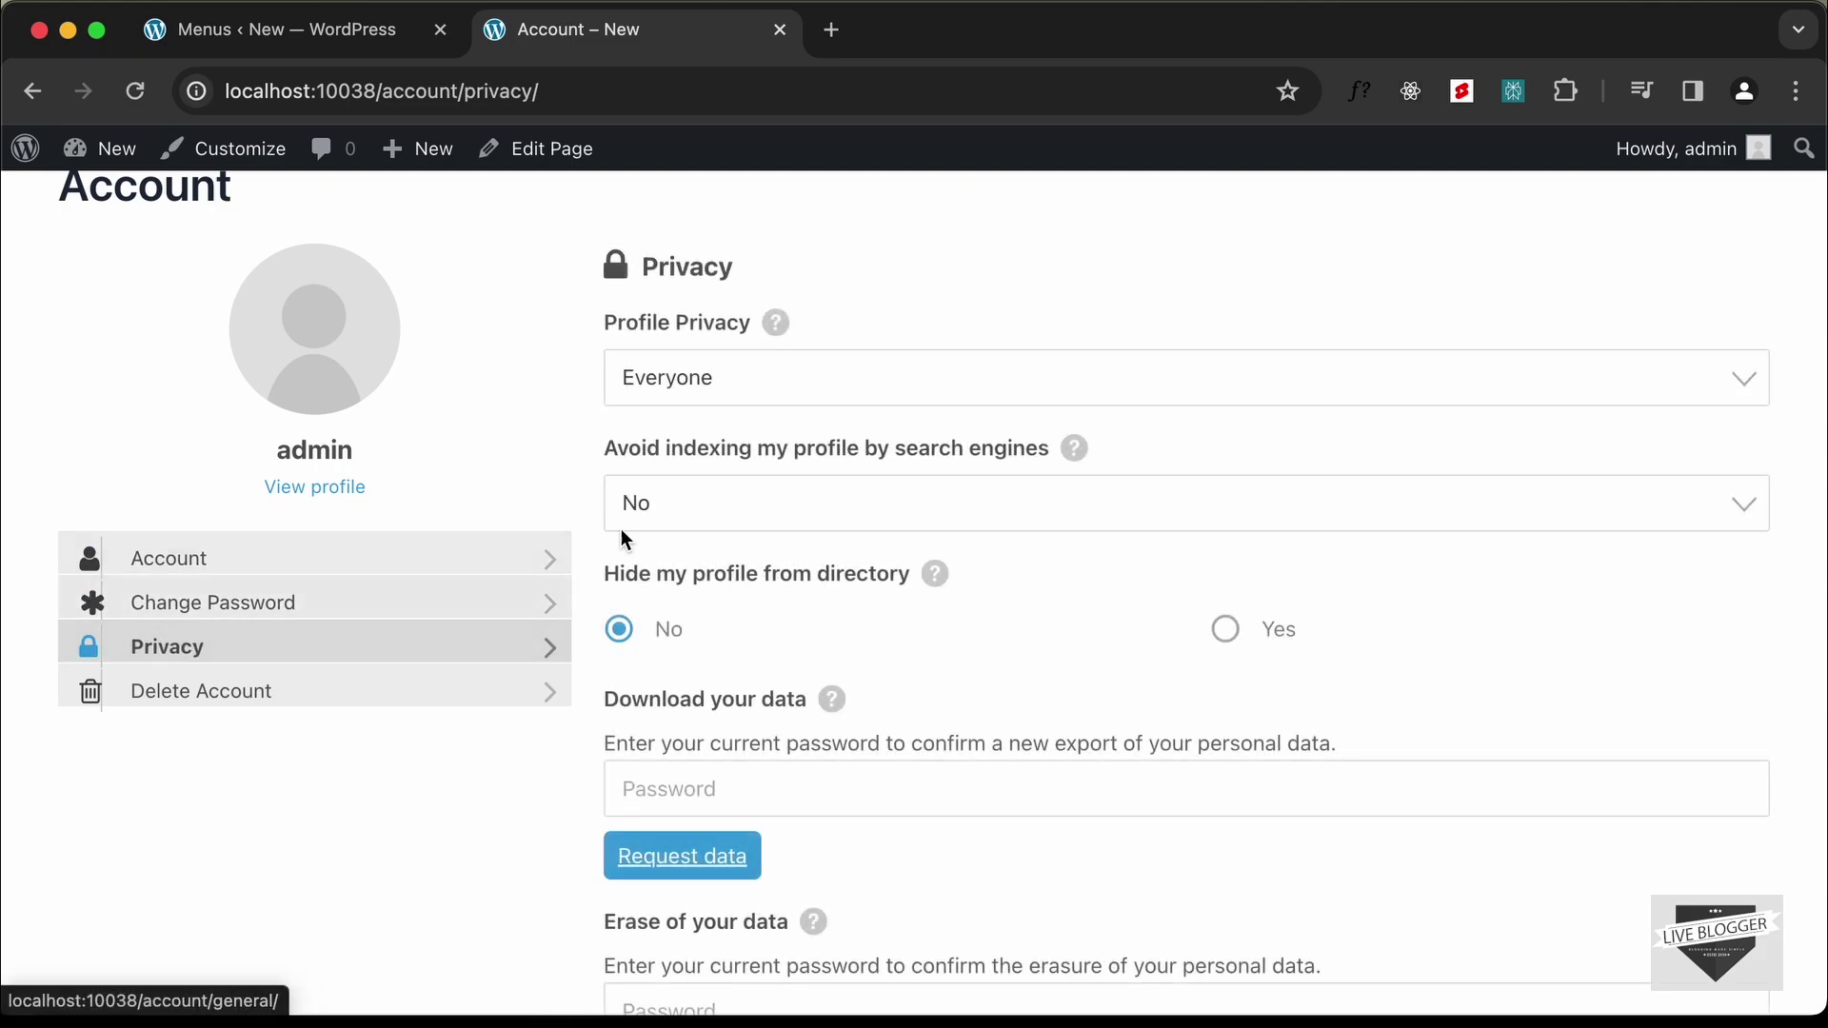
{"action": "left_click", "coordinate": [1694, 380]}
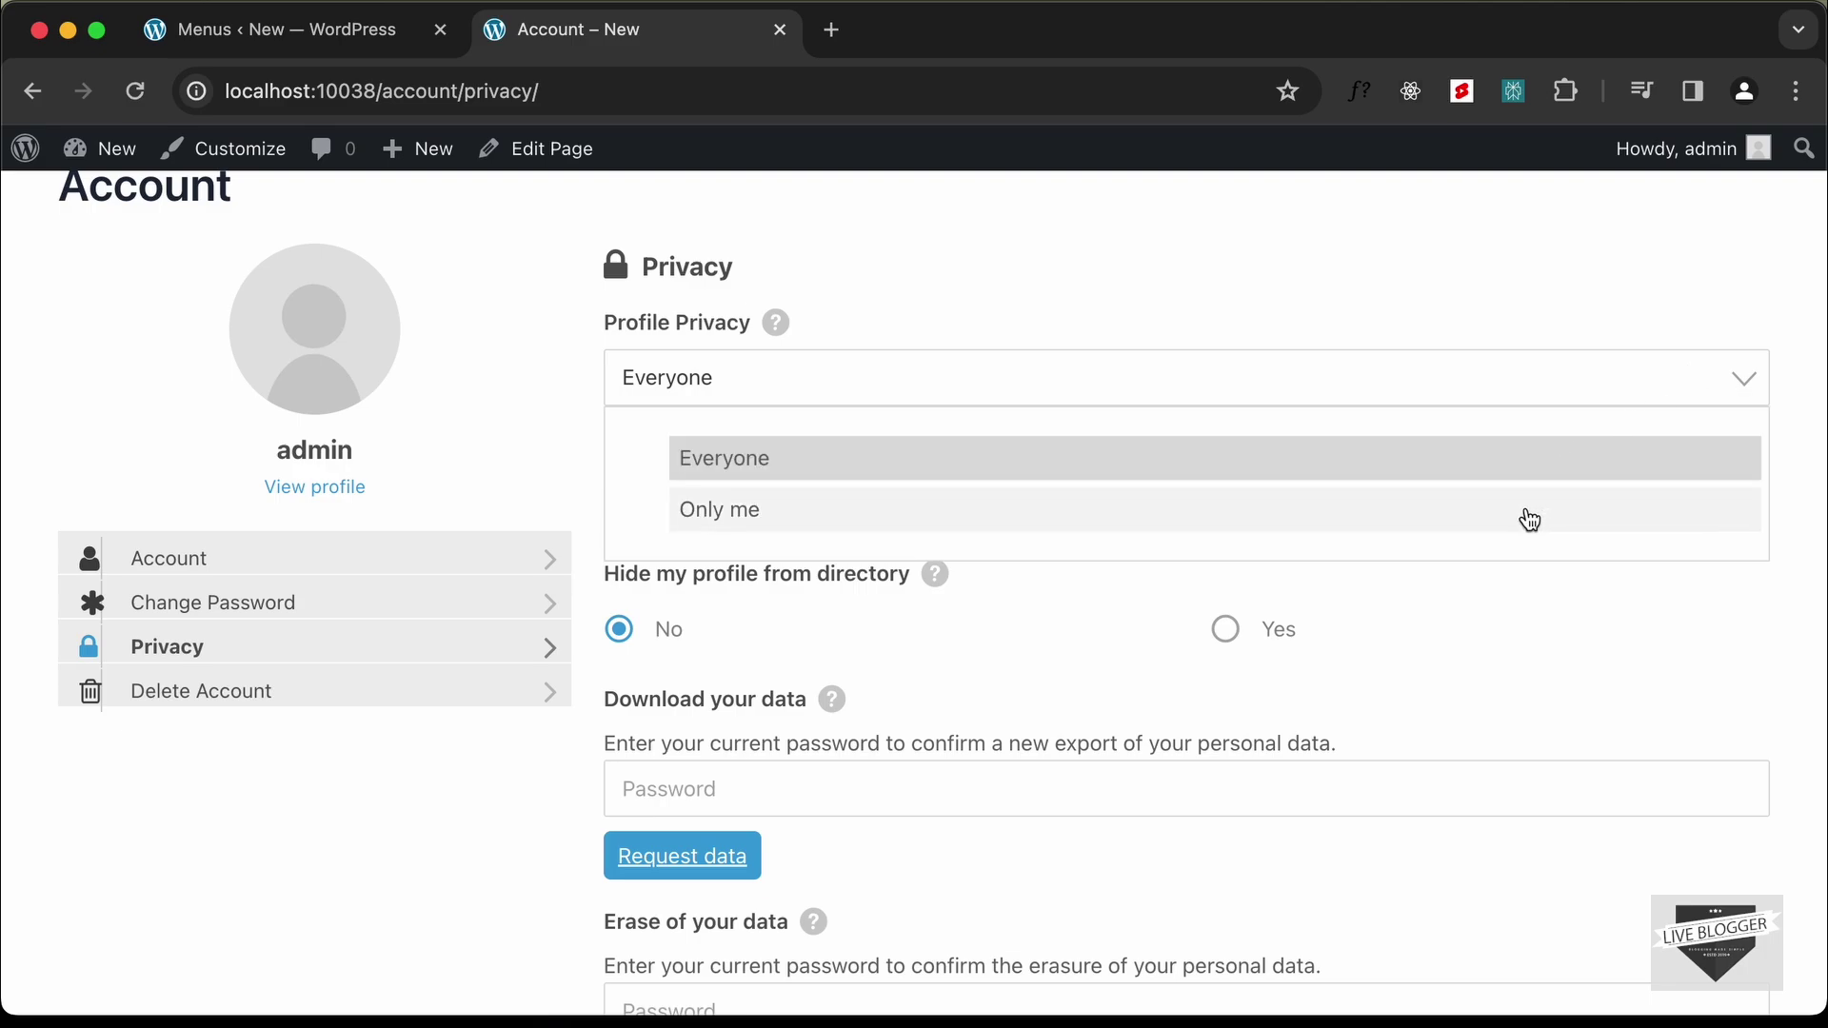
{"action": "left_click", "coordinate": [1204, 546]}
{"action": "scroll", "coordinate": [1192, 539], "scroll_direction": "down", "scroll_amount": 3}
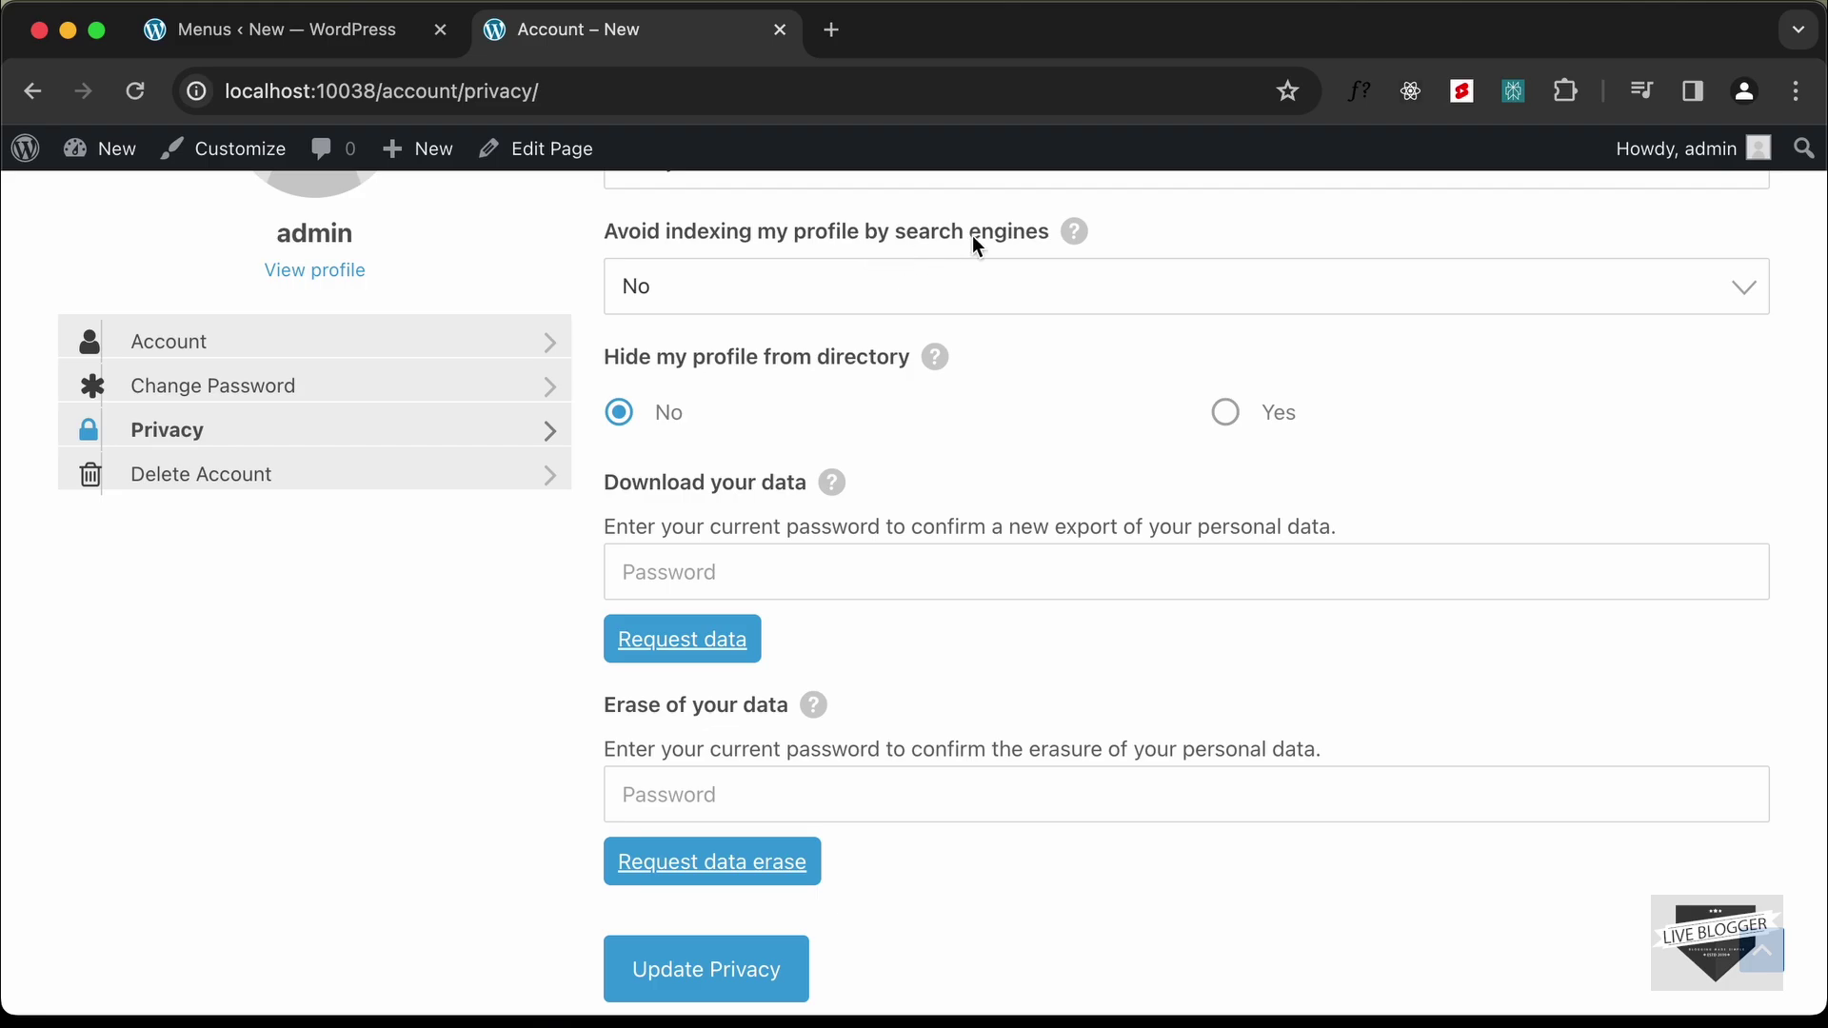
{"action": "scroll", "coordinate": [967, 328], "scroll_direction": "down", "scroll_amount": 3}
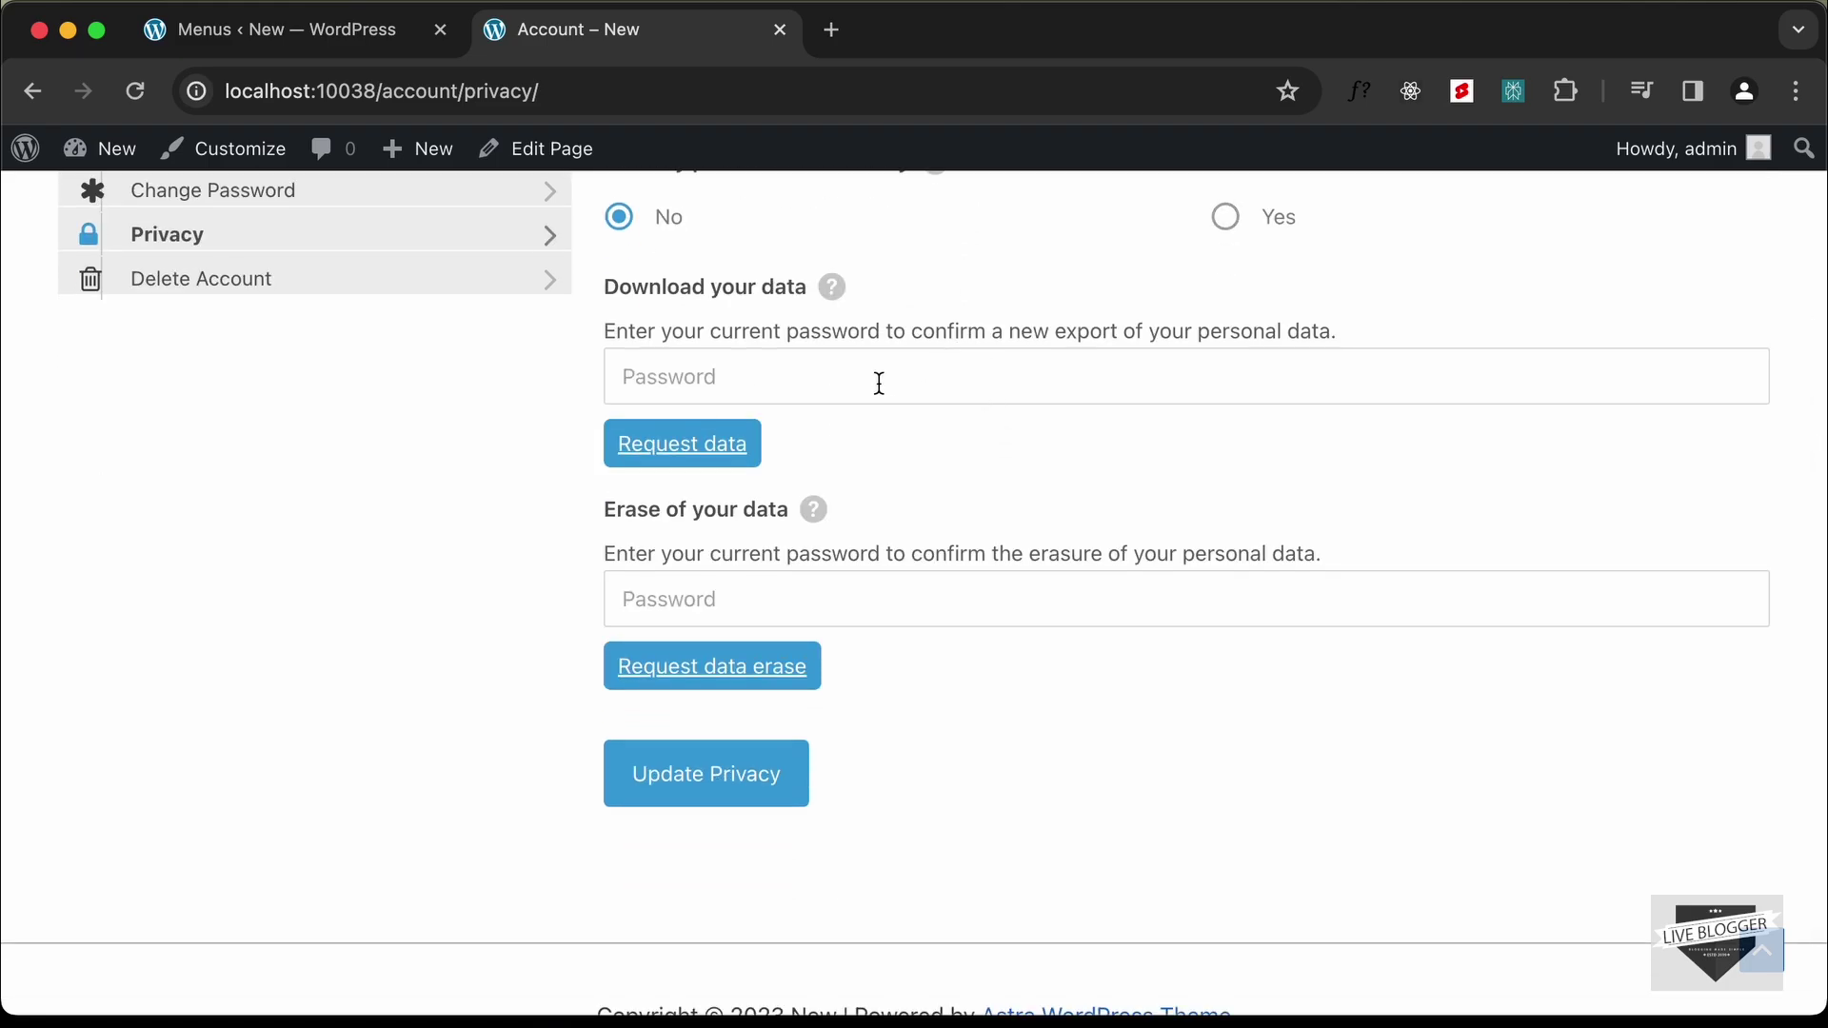
{"action": "scroll", "coordinate": [920, 433], "scroll_direction": "down", "scroll_amount": 2}
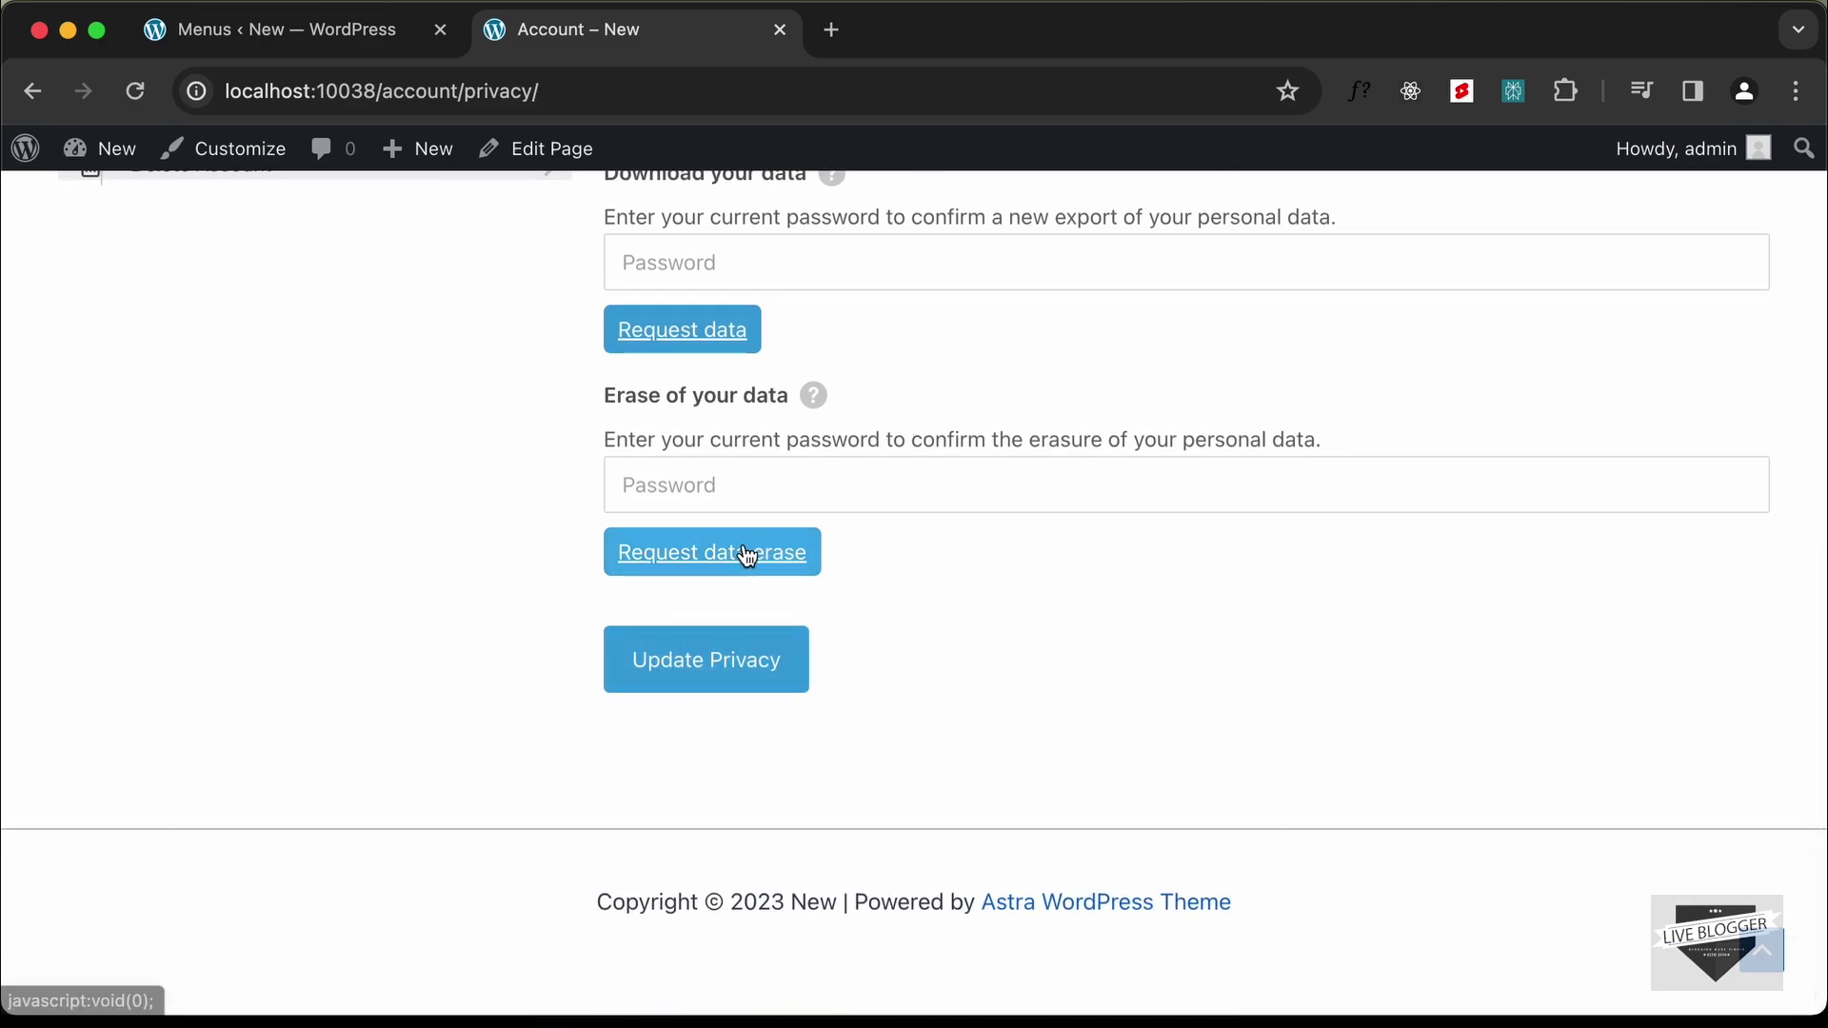
{"action": "scroll", "coordinate": [477, 526], "scroll_direction": "up", "scroll_amount": 7}
{"action": "scroll", "coordinate": [478, 528], "scroll_direction": "down", "scroll_amount": 3}
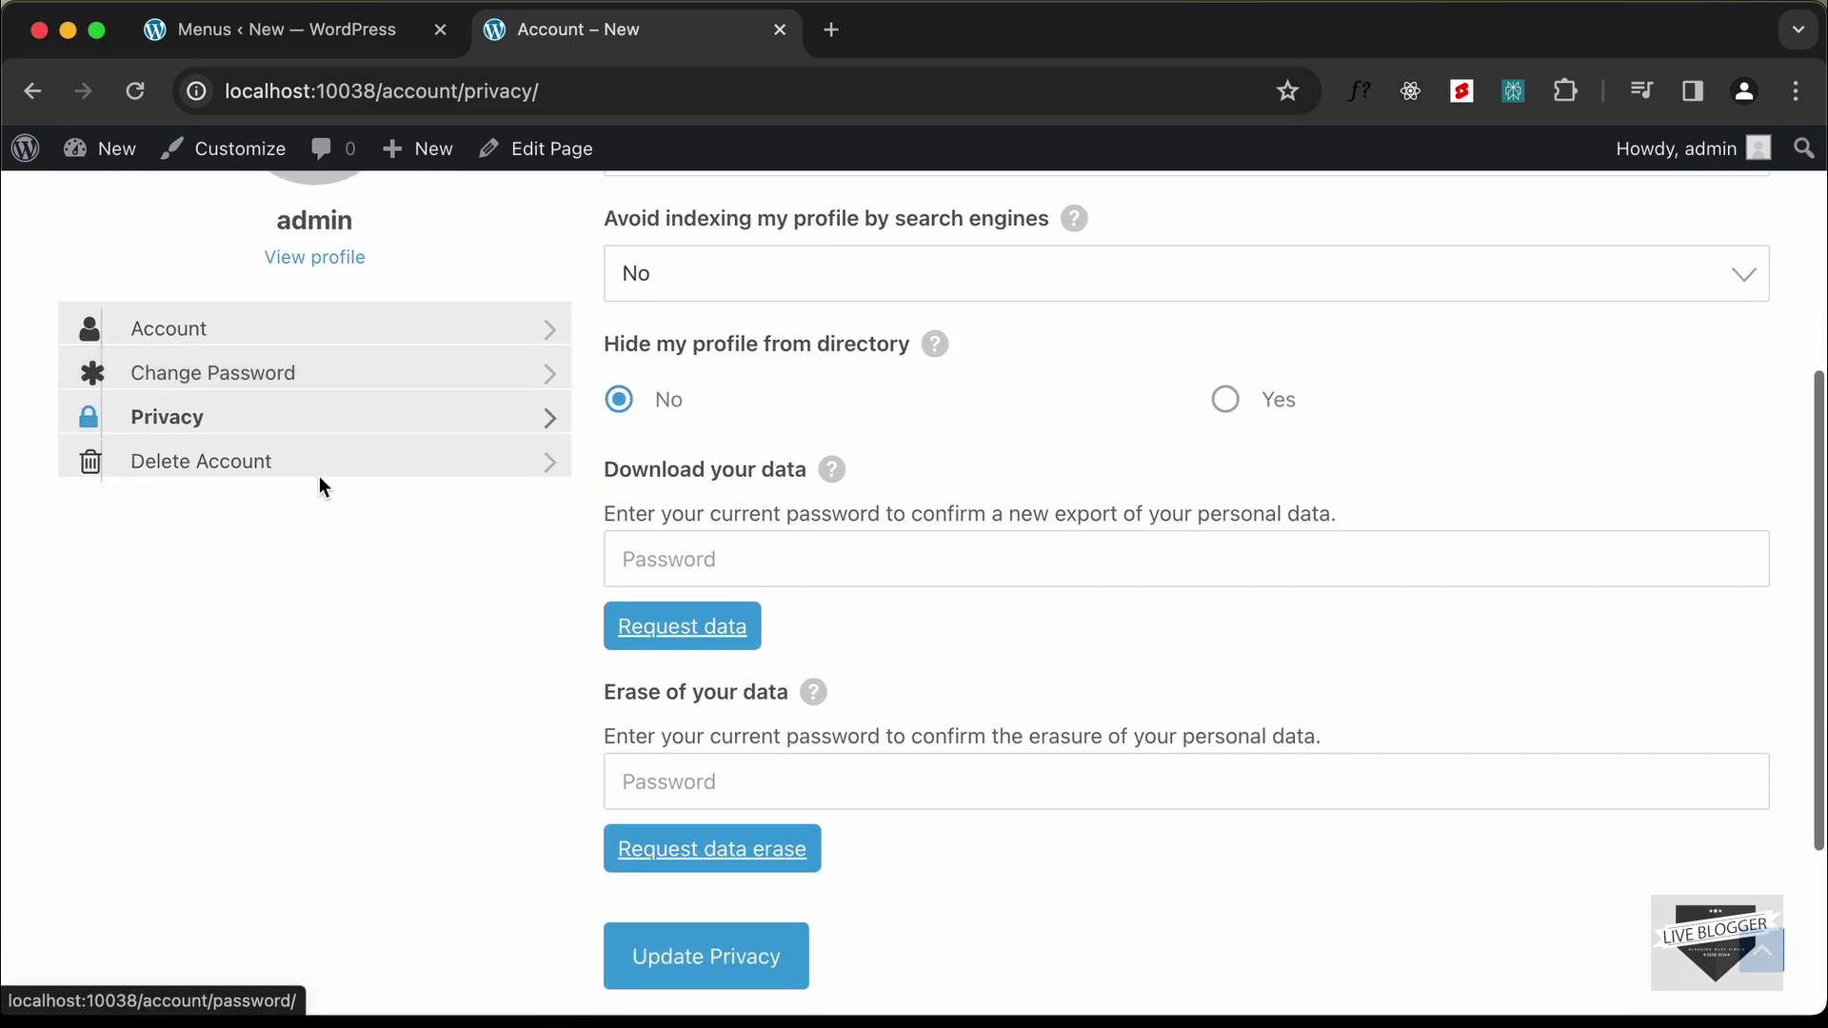
- Open the Delete Account section and its password confirmation field
{"action": "left_click", "coordinate": [354, 467]}
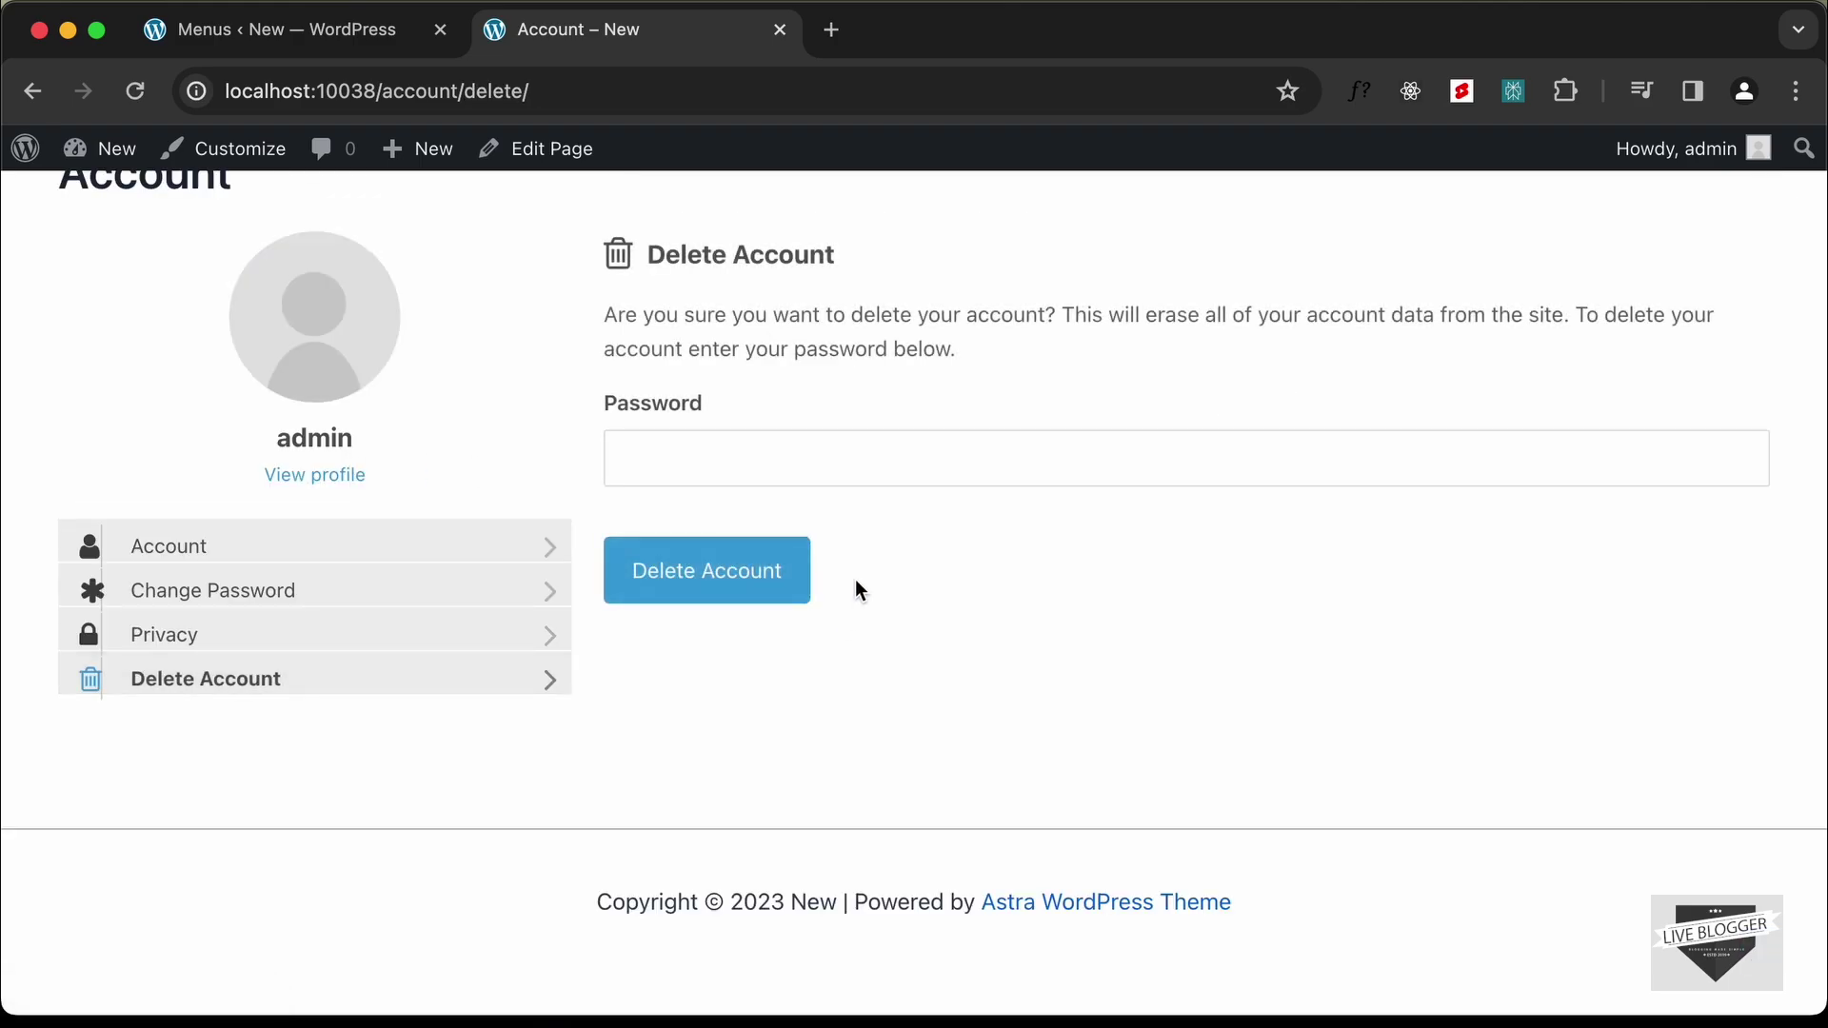
{"action": "left_click", "coordinate": [975, 454]}
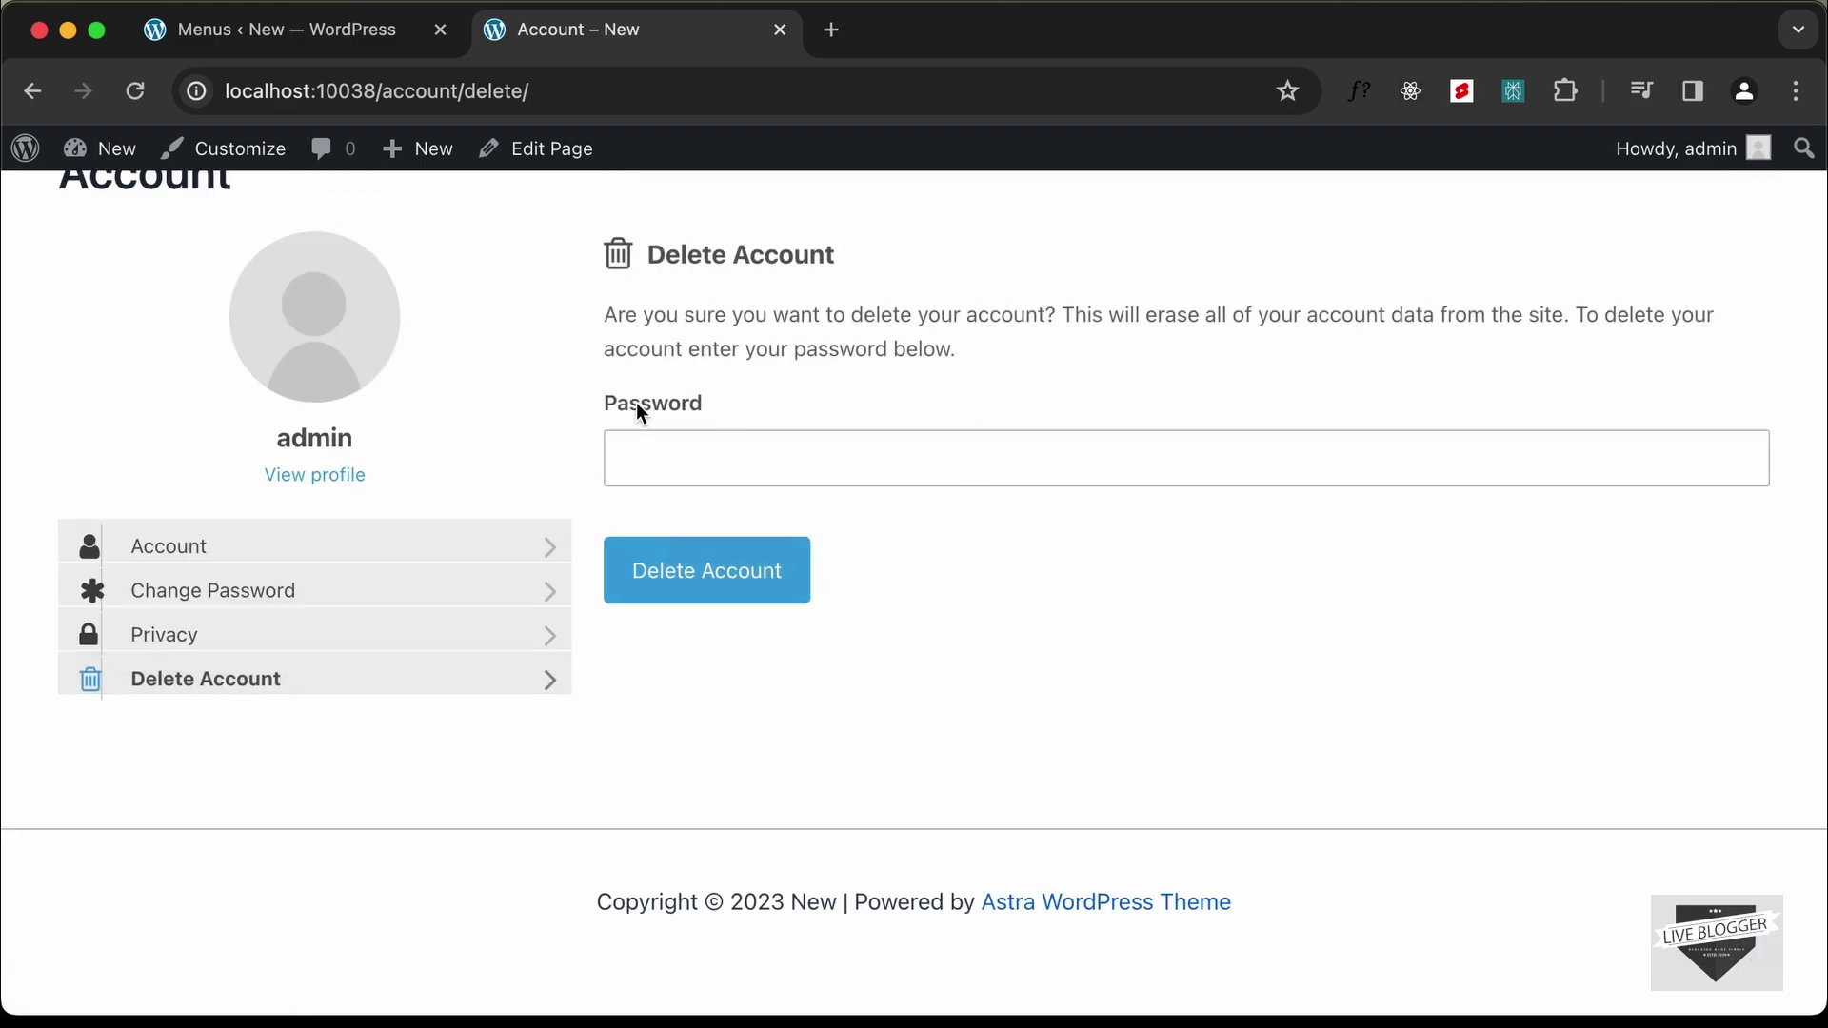
{"action": "scroll", "coordinate": [485, 425], "scroll_direction": "up", "scroll_amount": 3}
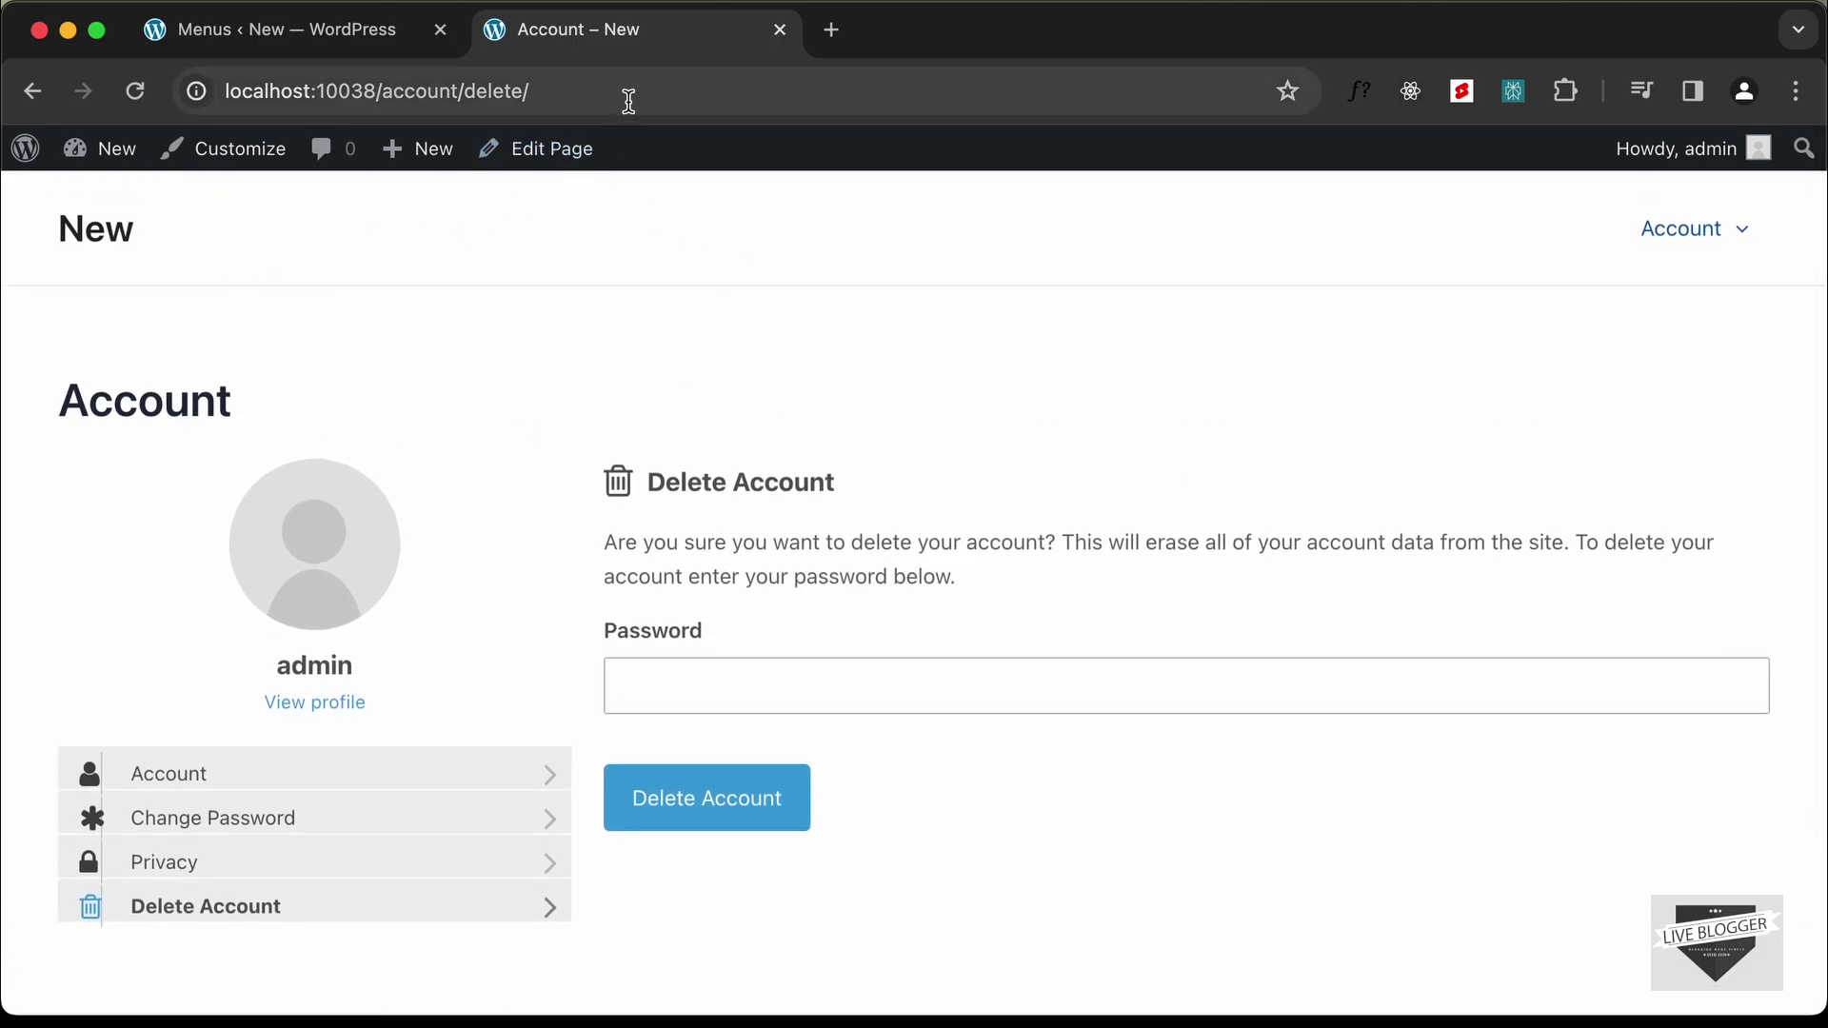
- Open the site homepage in an incognito window and go to the Login page
{"action": "right_click", "coordinate": [121, 229]}
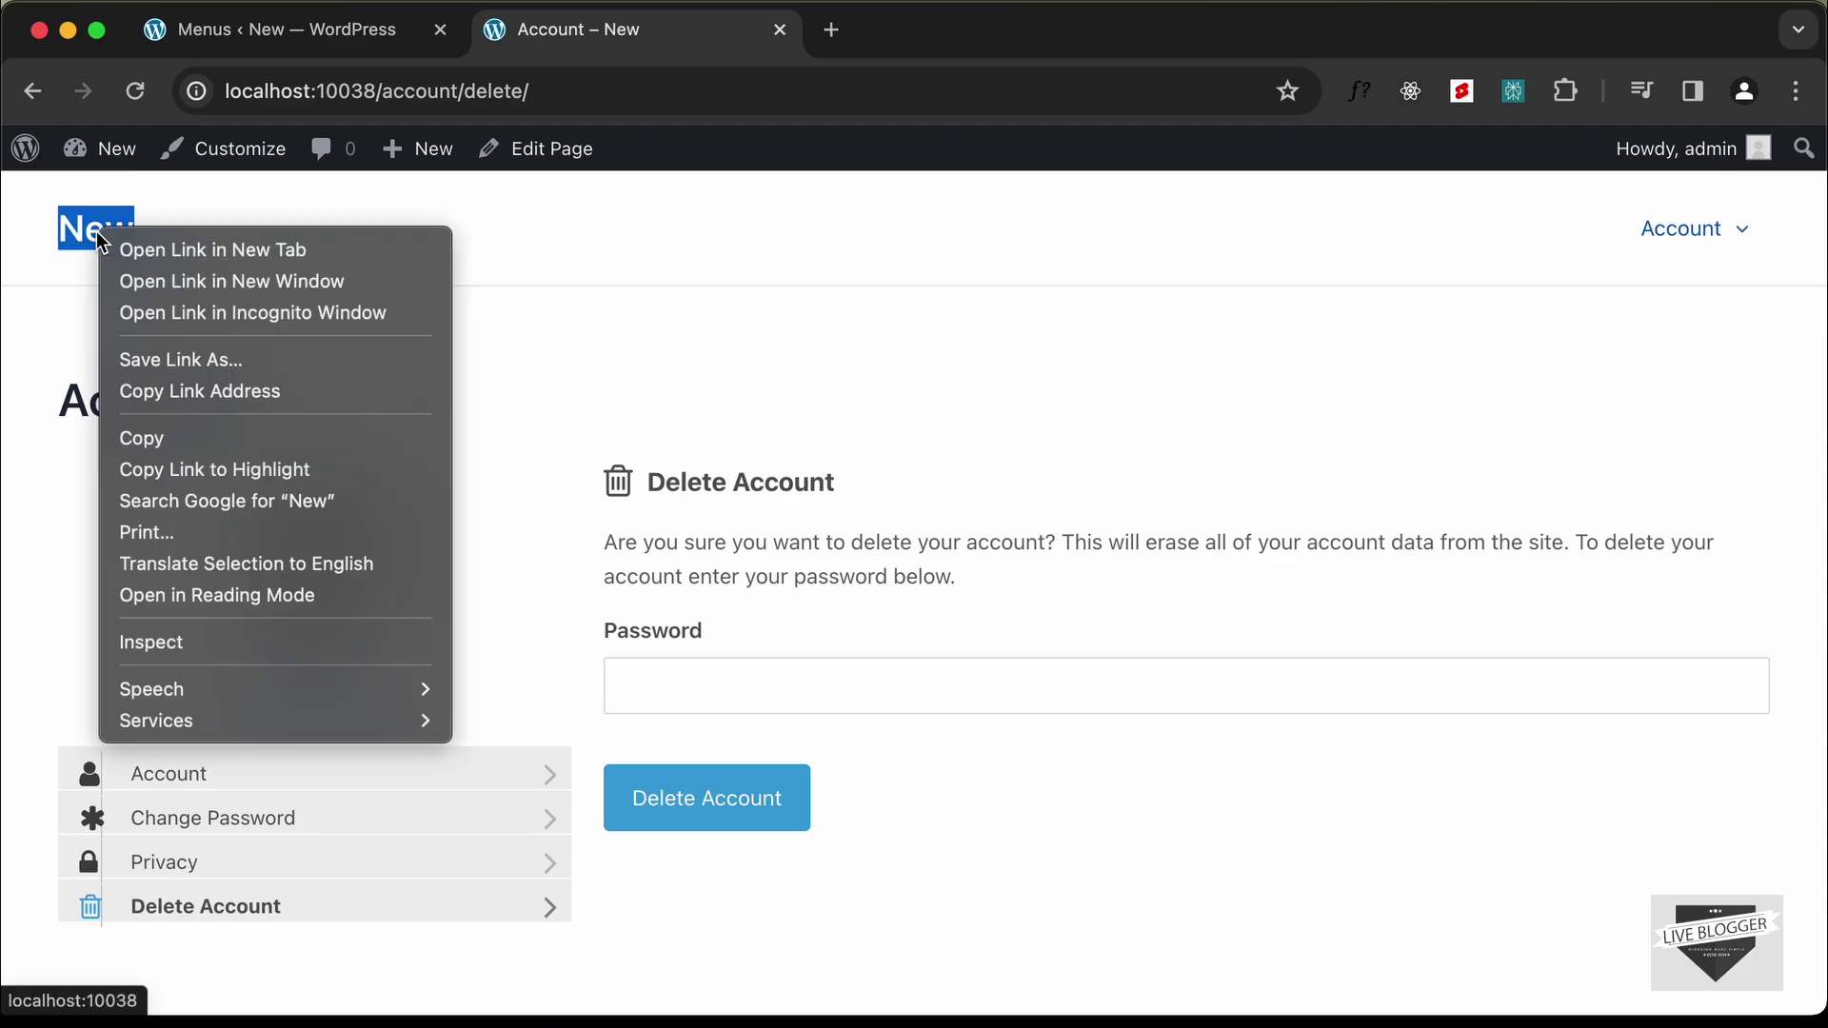
{"action": "left_click", "coordinate": [295, 314]}
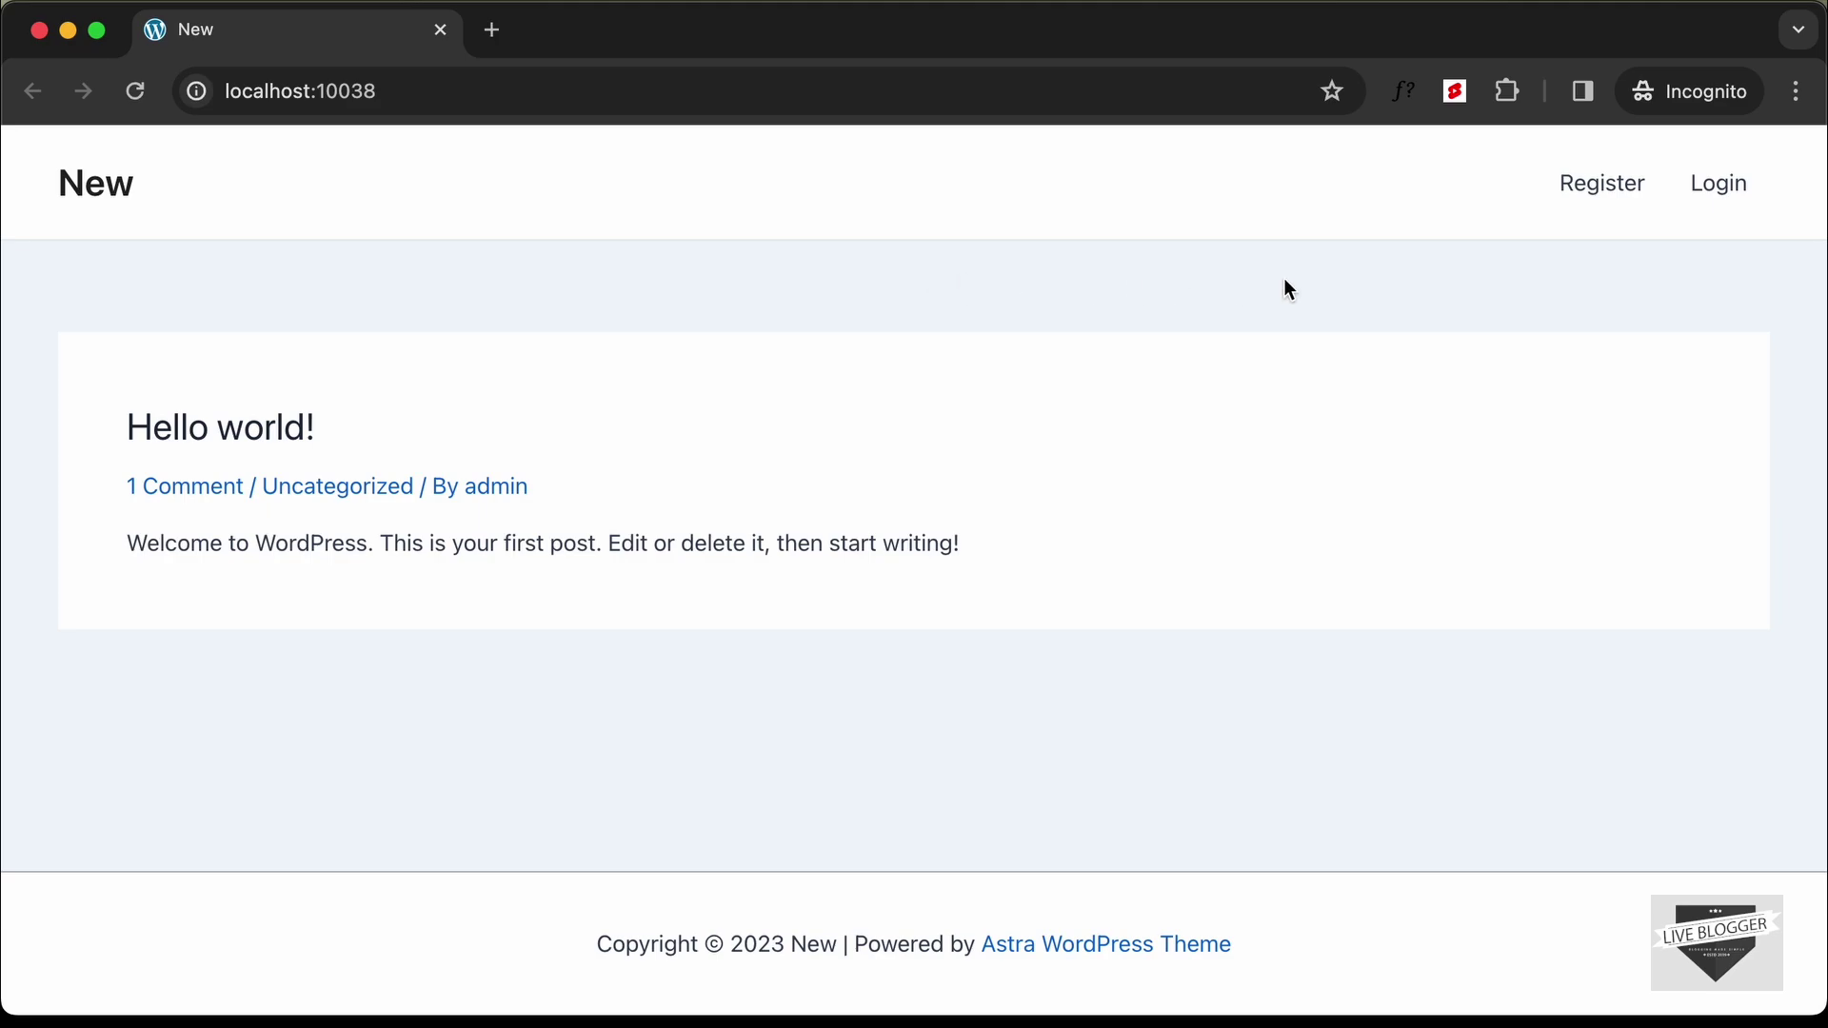
{"action": "left_click", "coordinate": [1733, 202]}
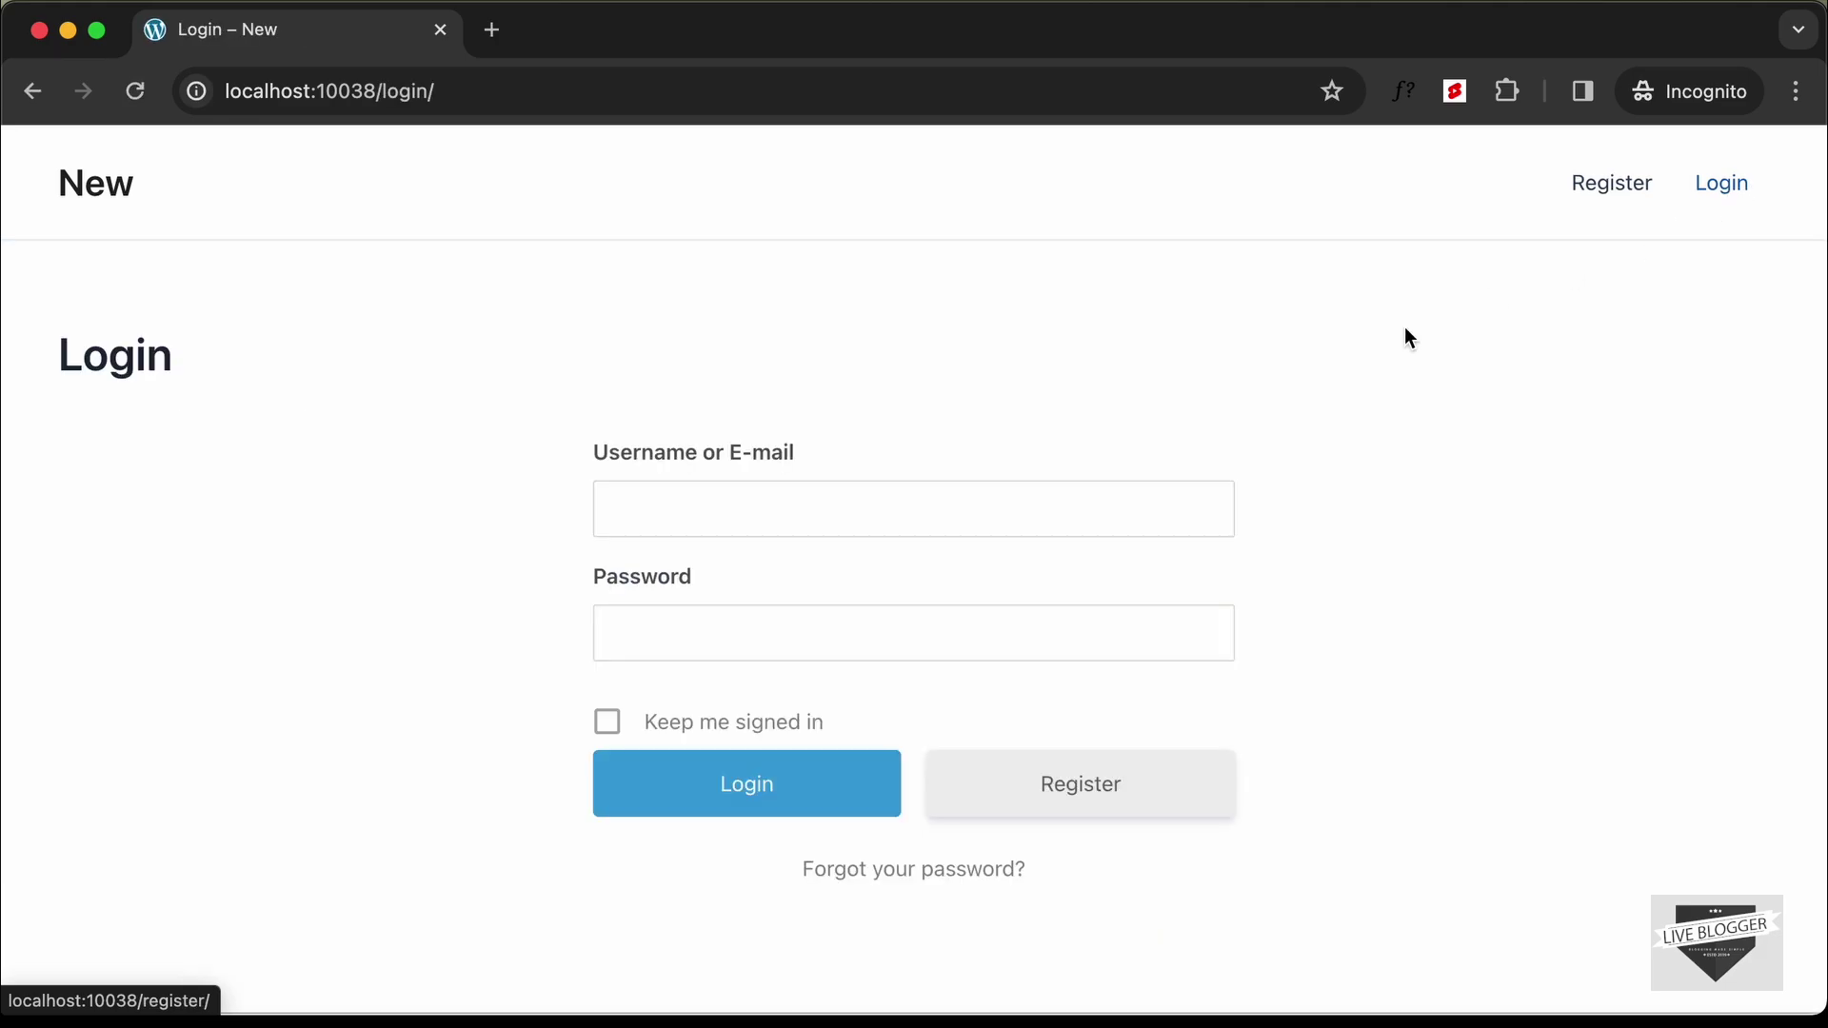
{"action": "scroll", "coordinate": [1180, 443], "scroll_direction": "down", "scroll_amount": 2}
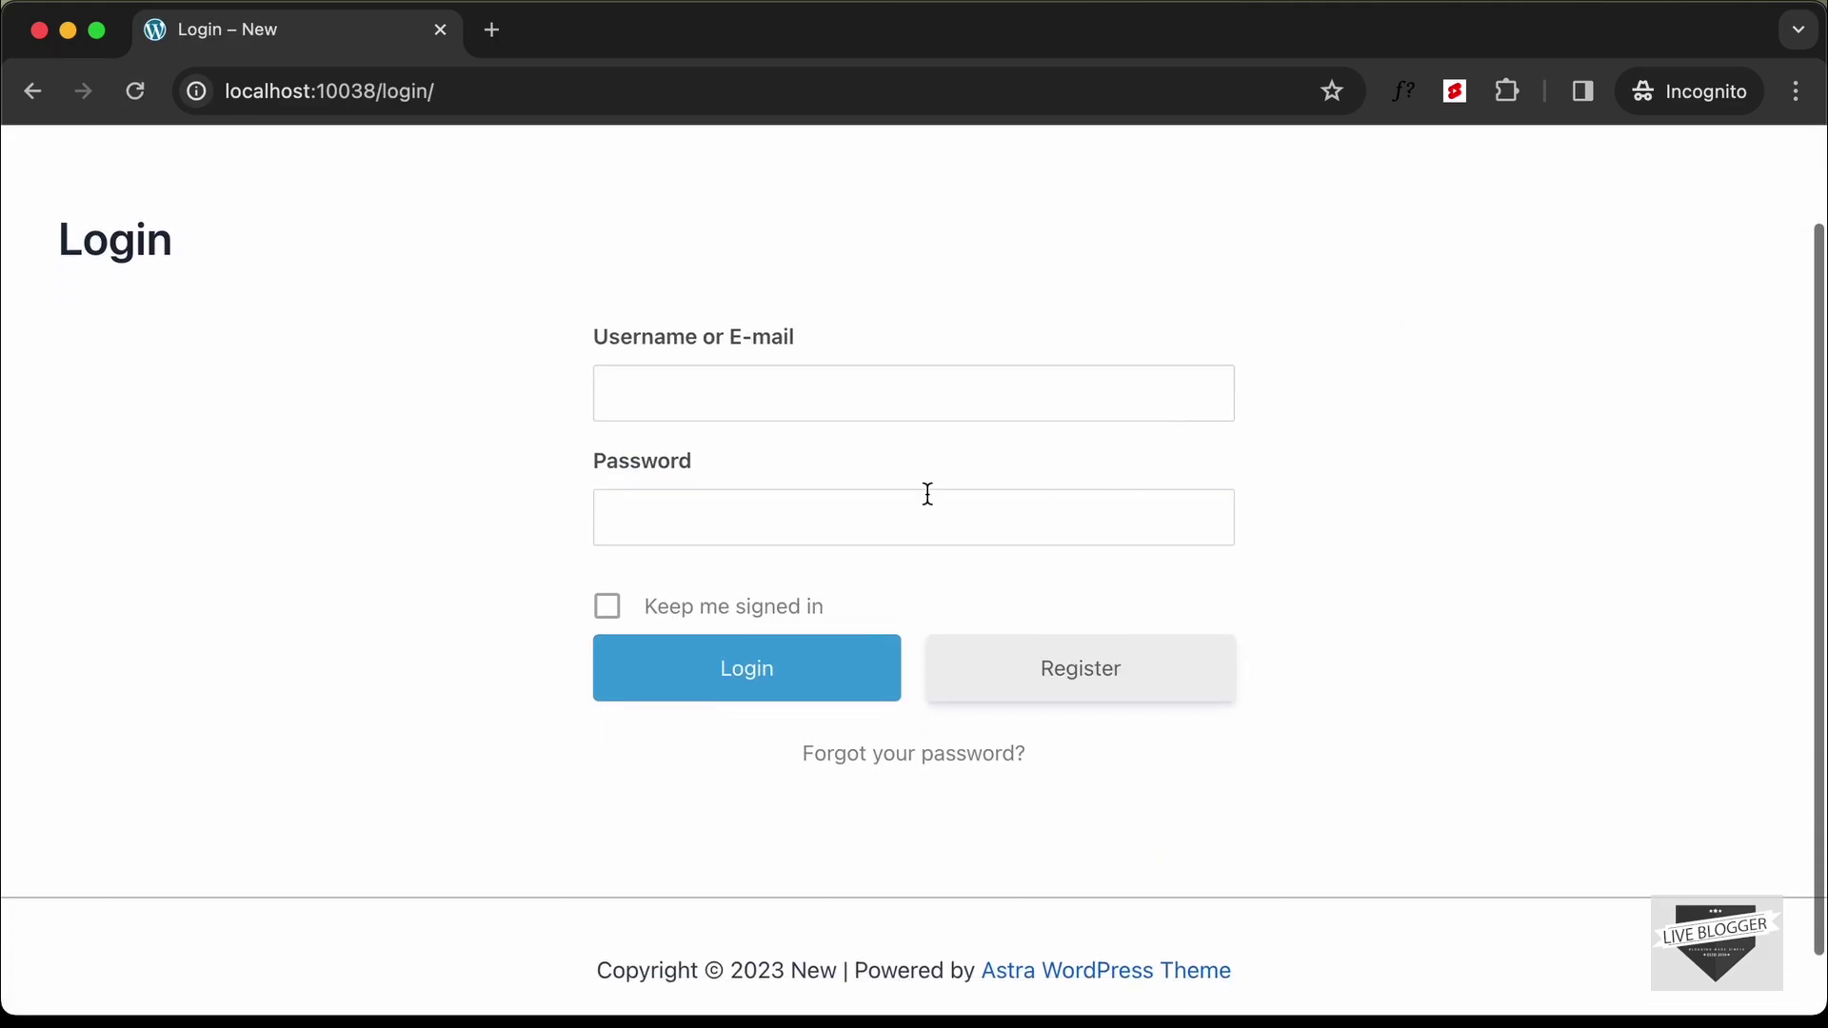
- Submit a test login with dummy credentials, then open the Register form
{"action": "left_click", "coordinate": [1057, 401]}
{"action": "type", "text": "asdfasdf"}
{"action": "left_click", "coordinate": [831, 530]}
{"action": "type", "text": "asdfasdf"}
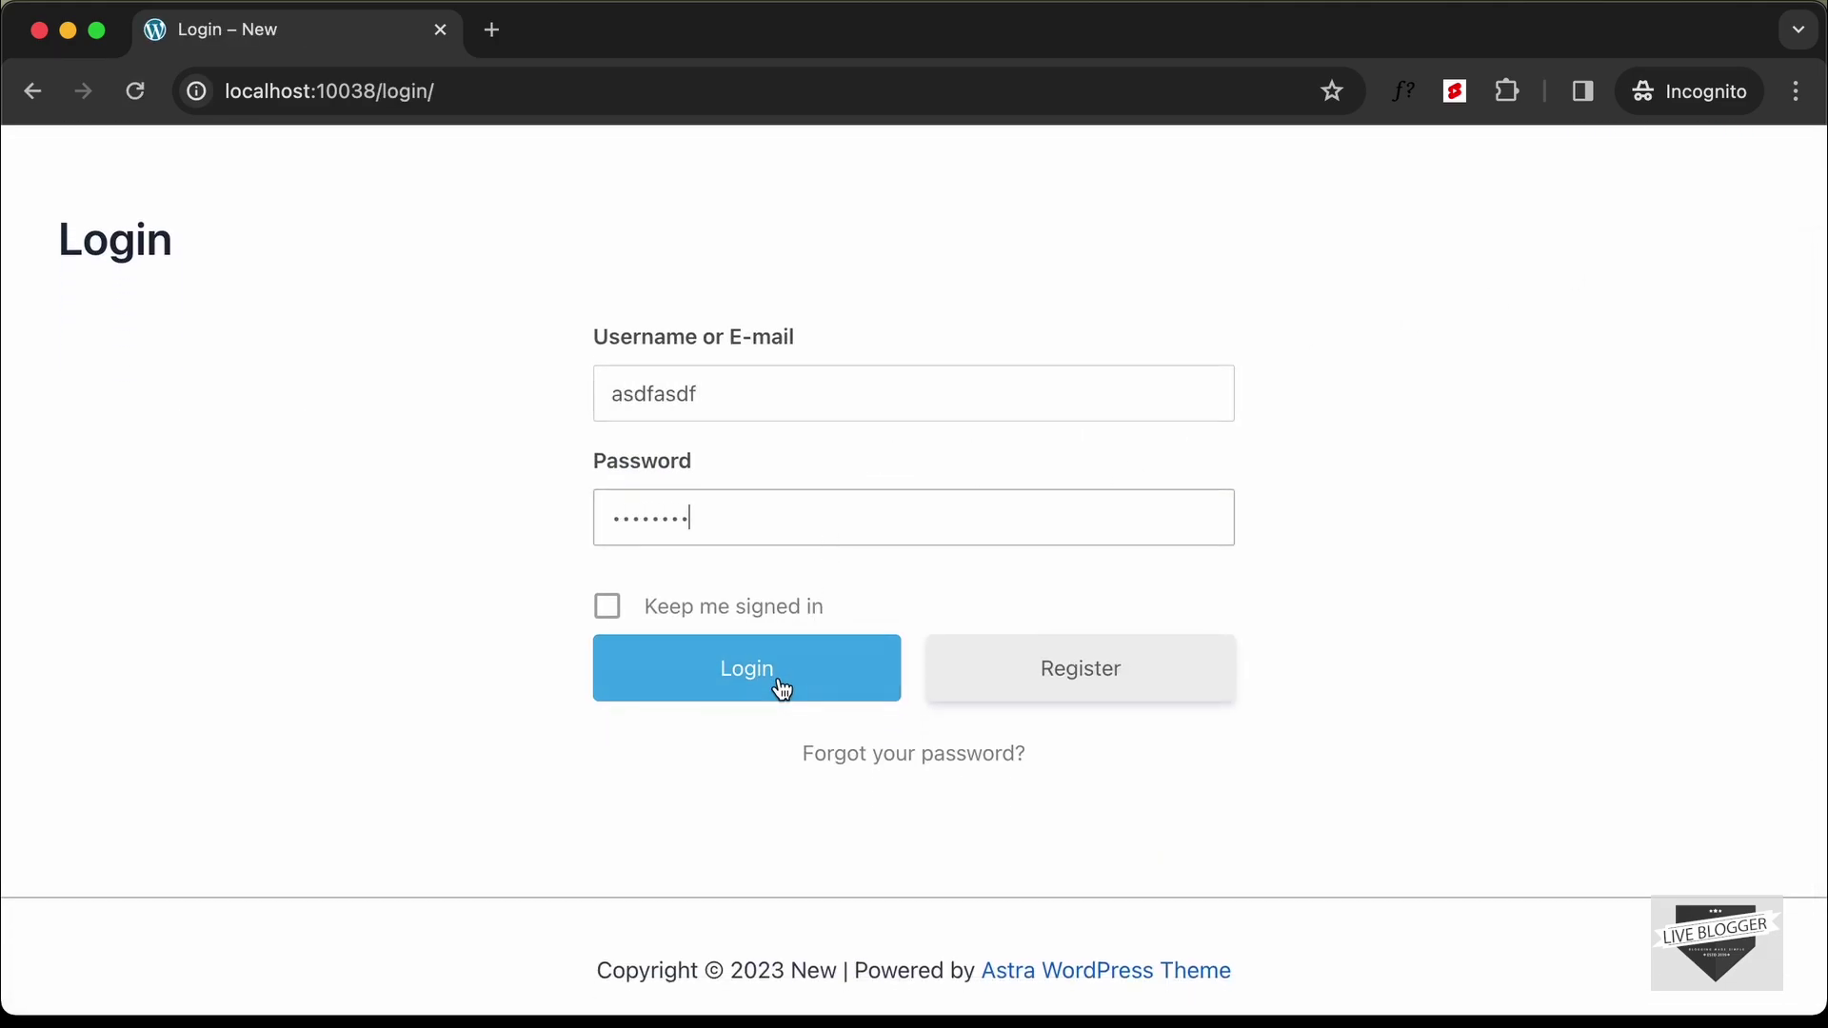
{"action": "left_click", "coordinate": [773, 688]}
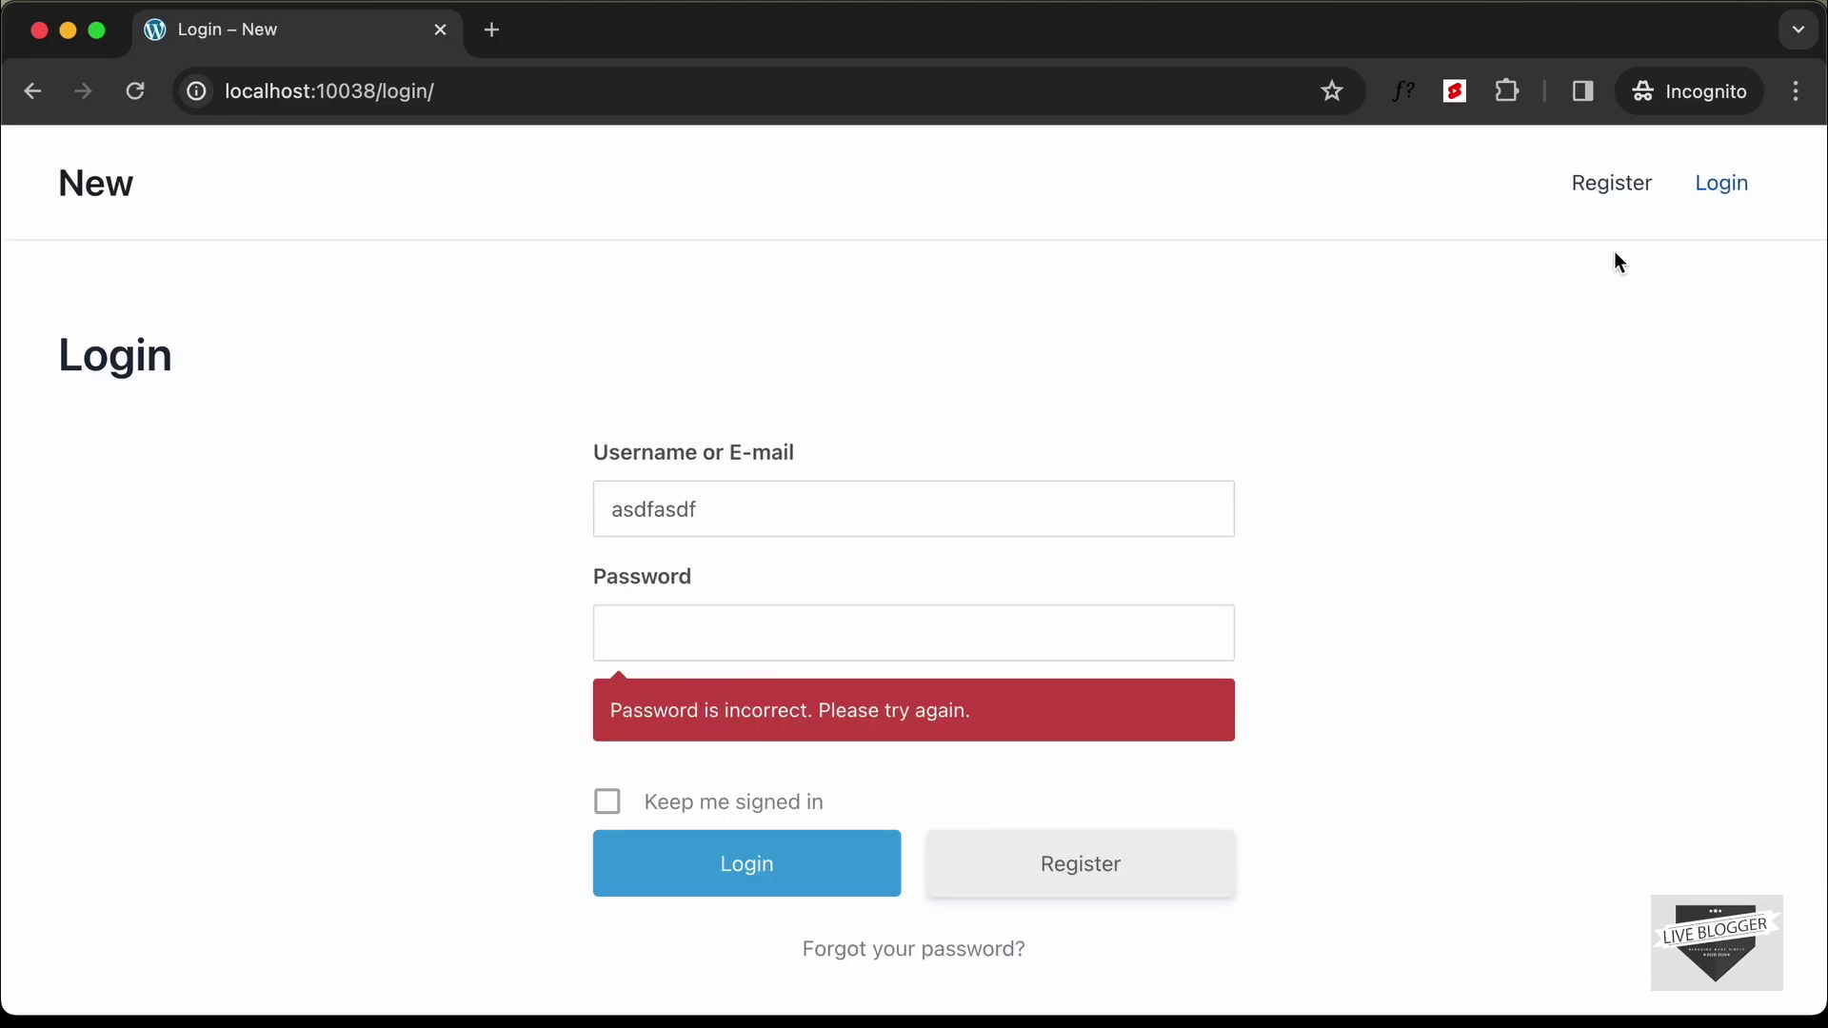
{"action": "left_click", "coordinate": [1617, 190]}
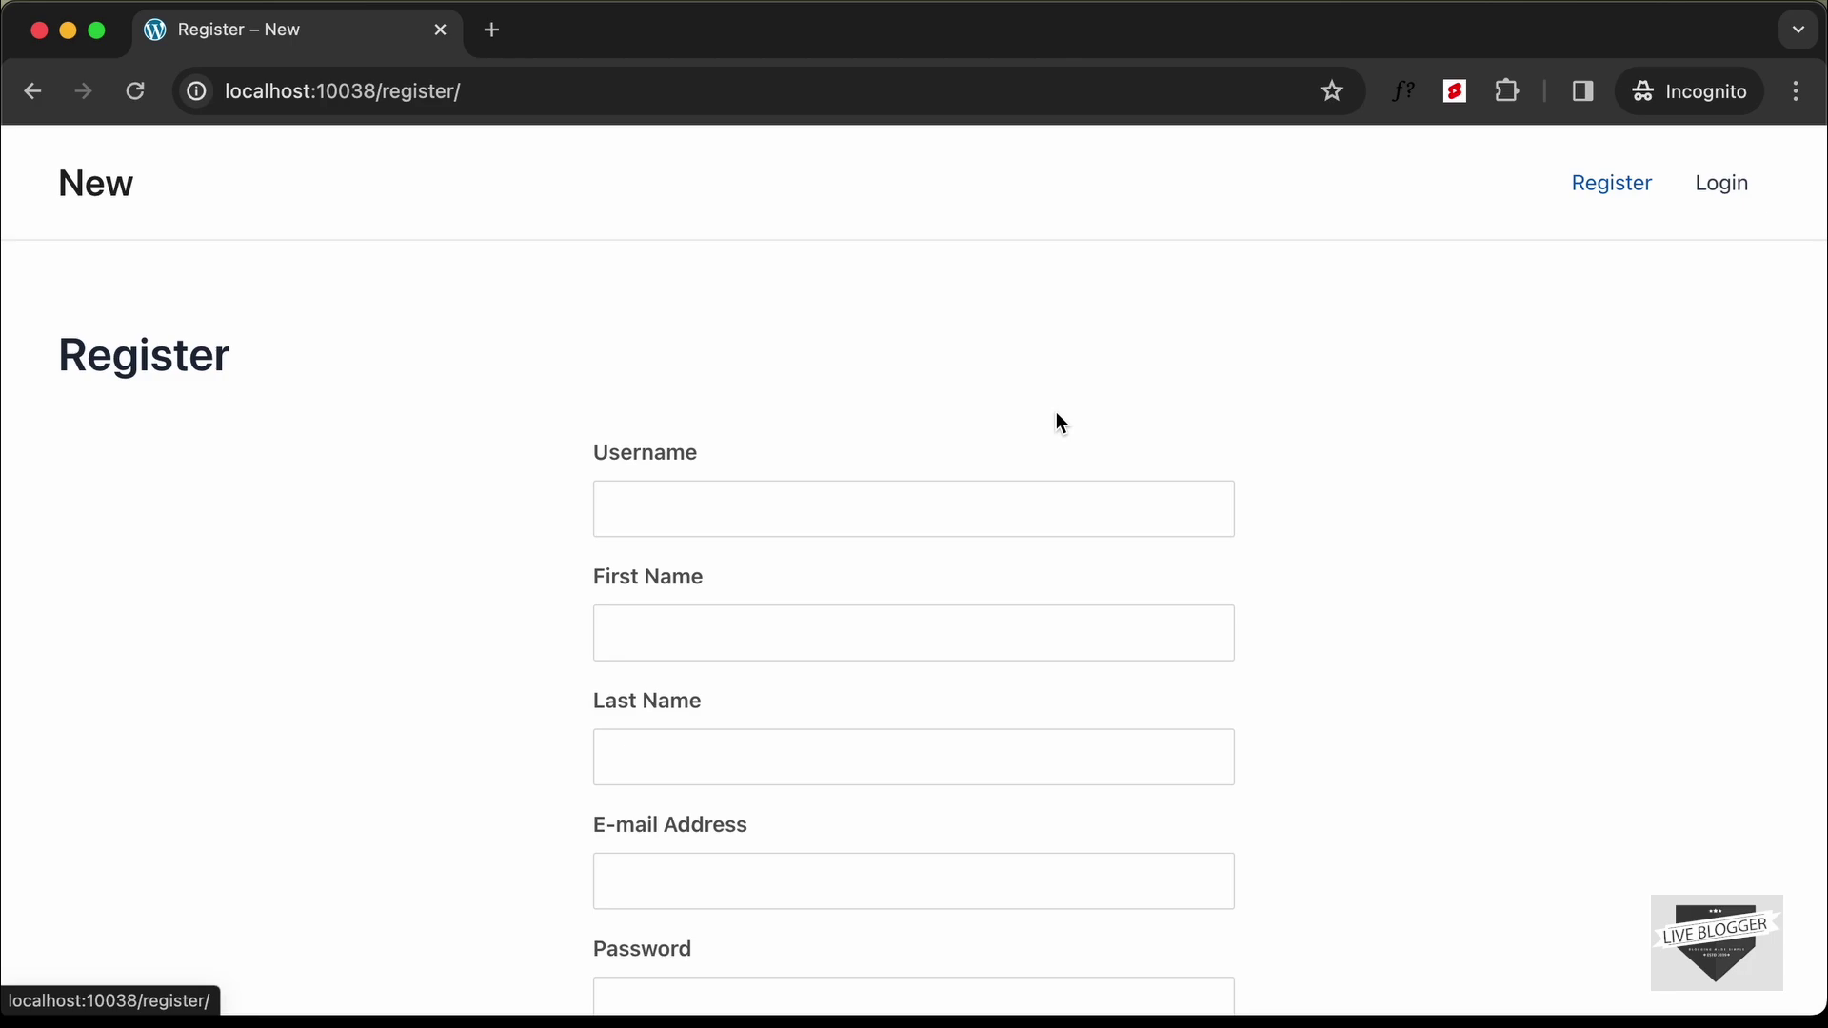
- Fill in the Register form's username, first name and last name
{"action": "left_click", "coordinate": [936, 501]}
{"action": "scroll", "coordinate": [936, 501], "scroll_direction": "down", "scroll_amount": 2}
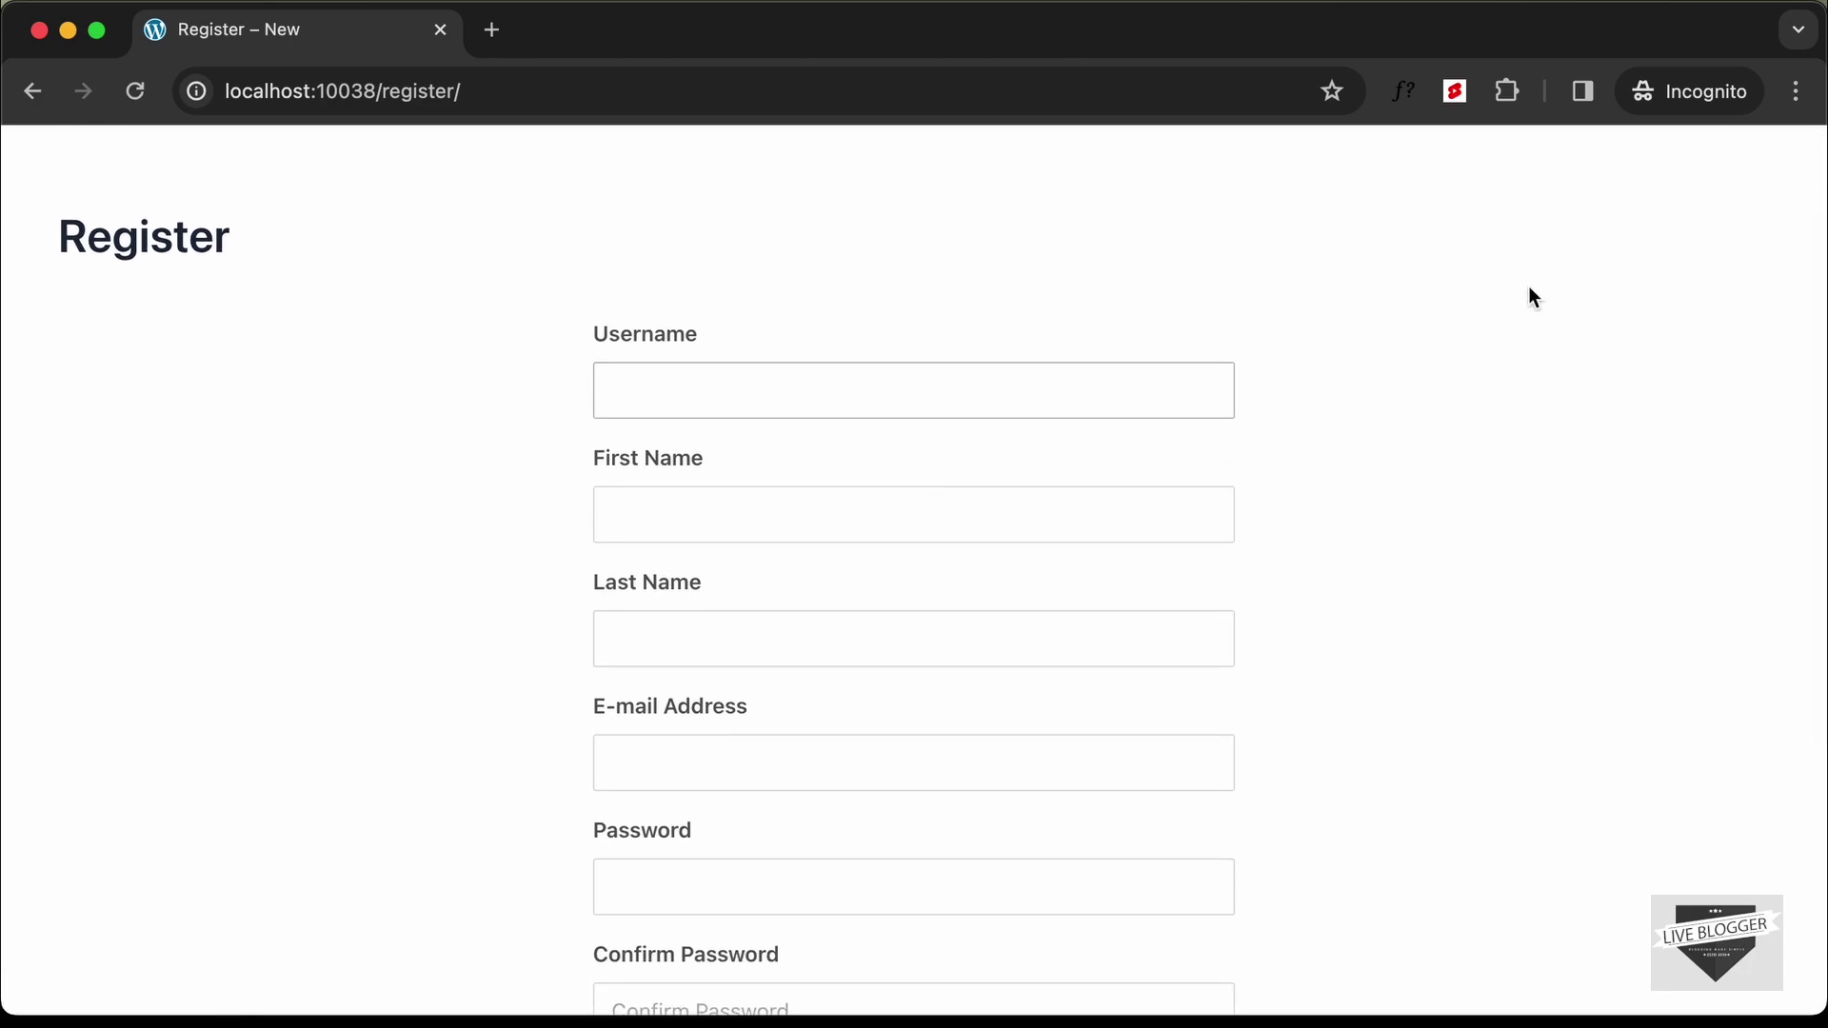
{"action": "left_click", "coordinate": [915, 514]}
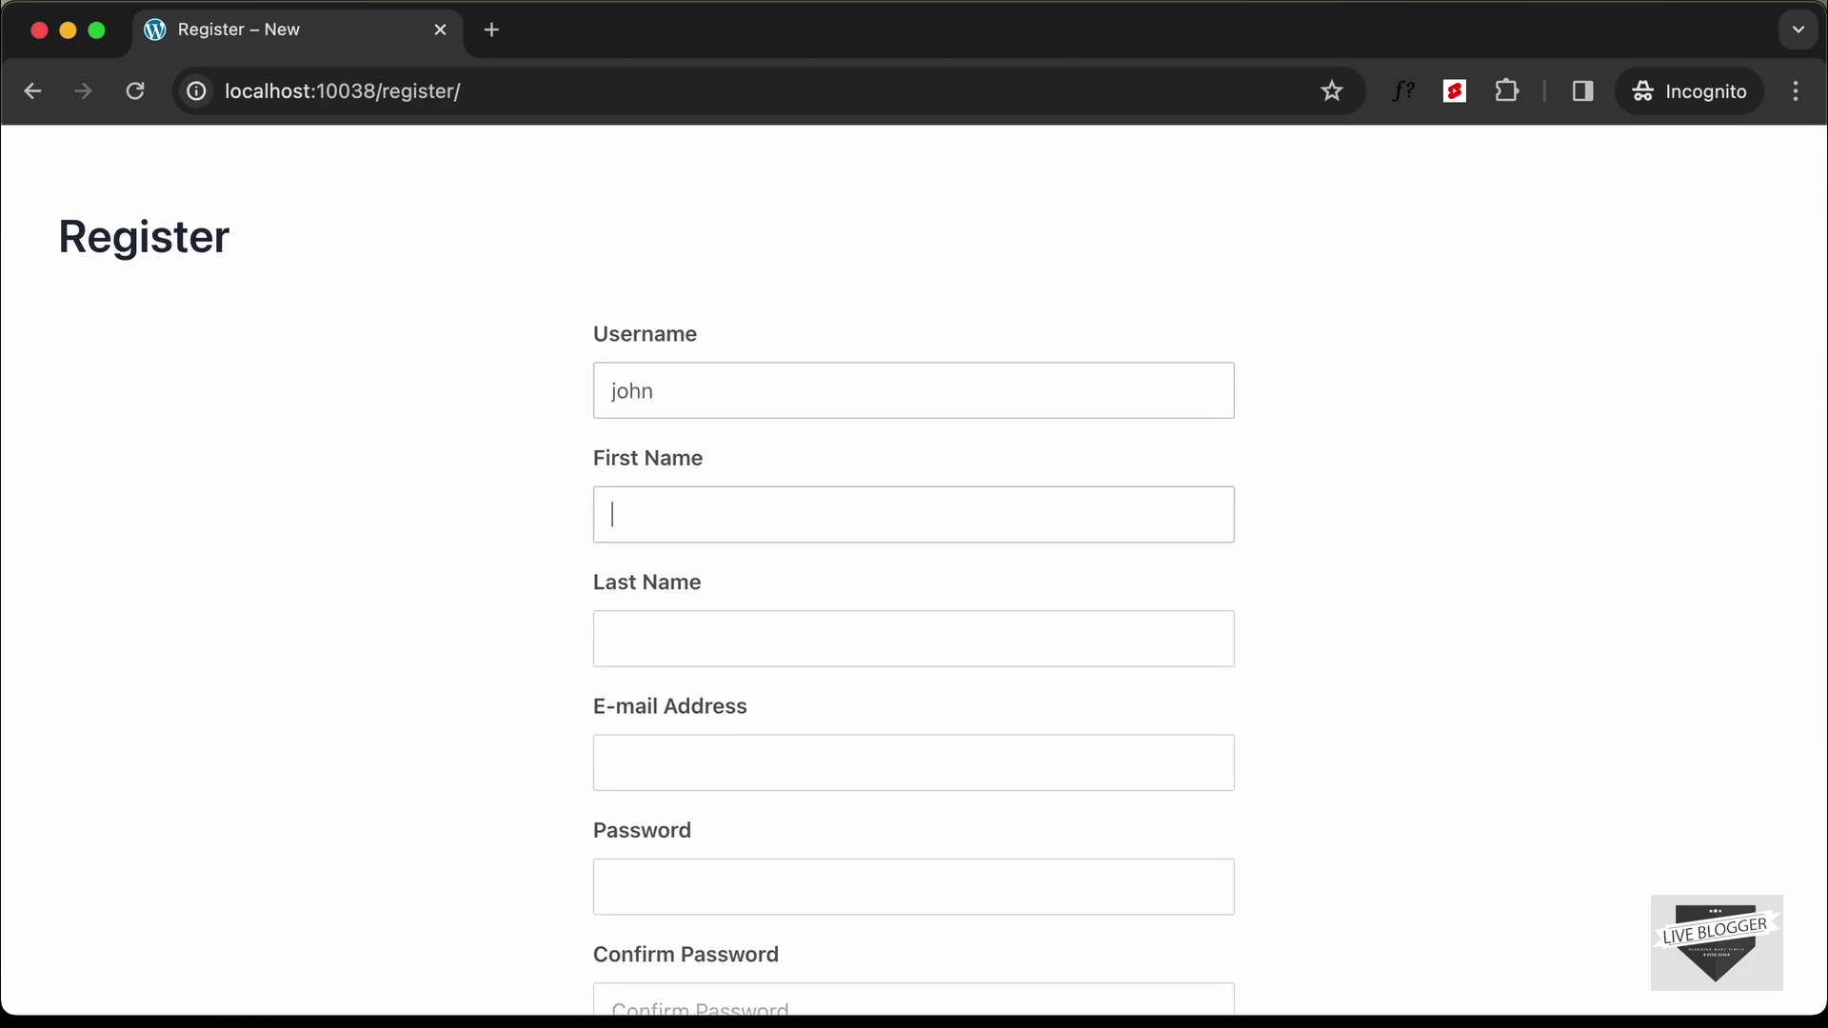
{"action": "type", "text": "John"}
{"action": "key", "text": "Tab"}
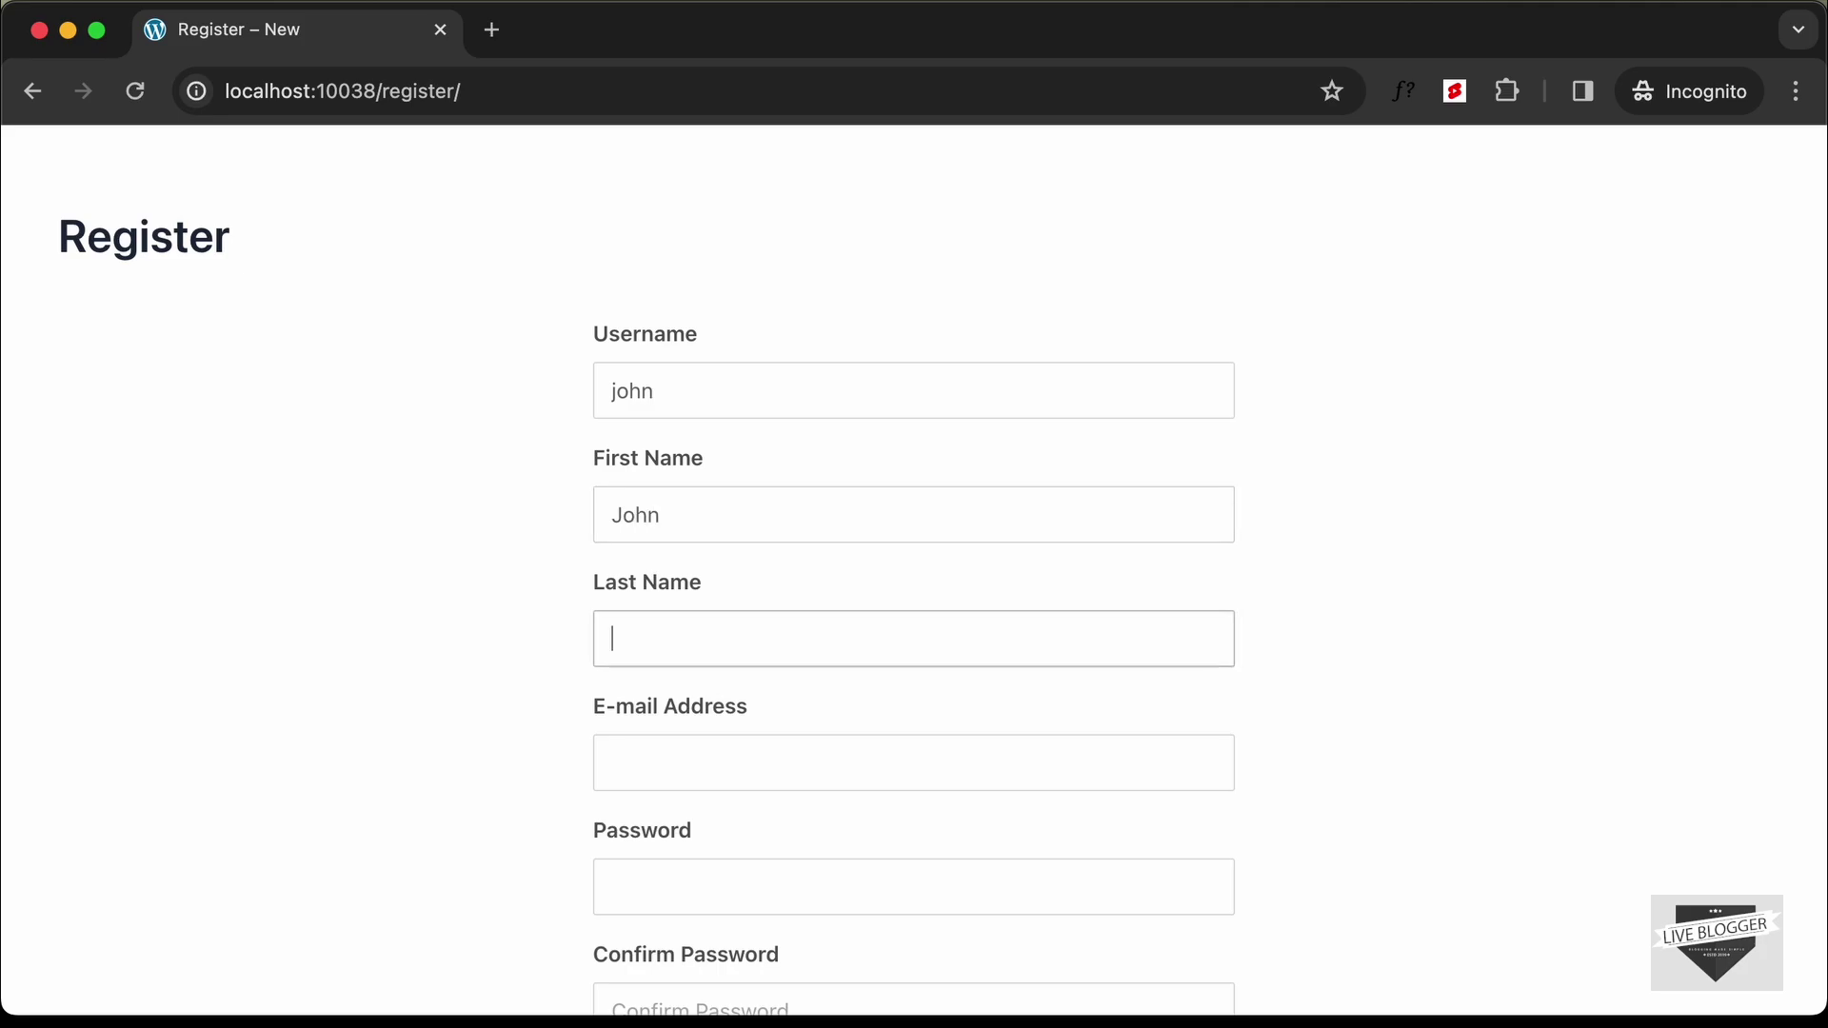
{"action": "type", "text": "D"}
{"action": "key", "text": "Tab"}
- Enter the e-mail address and matching passwords, then submit the registration
{"action": "scroll", "coordinate": [914, 571], "scroll_direction": "down", "scroll_amount": 1}
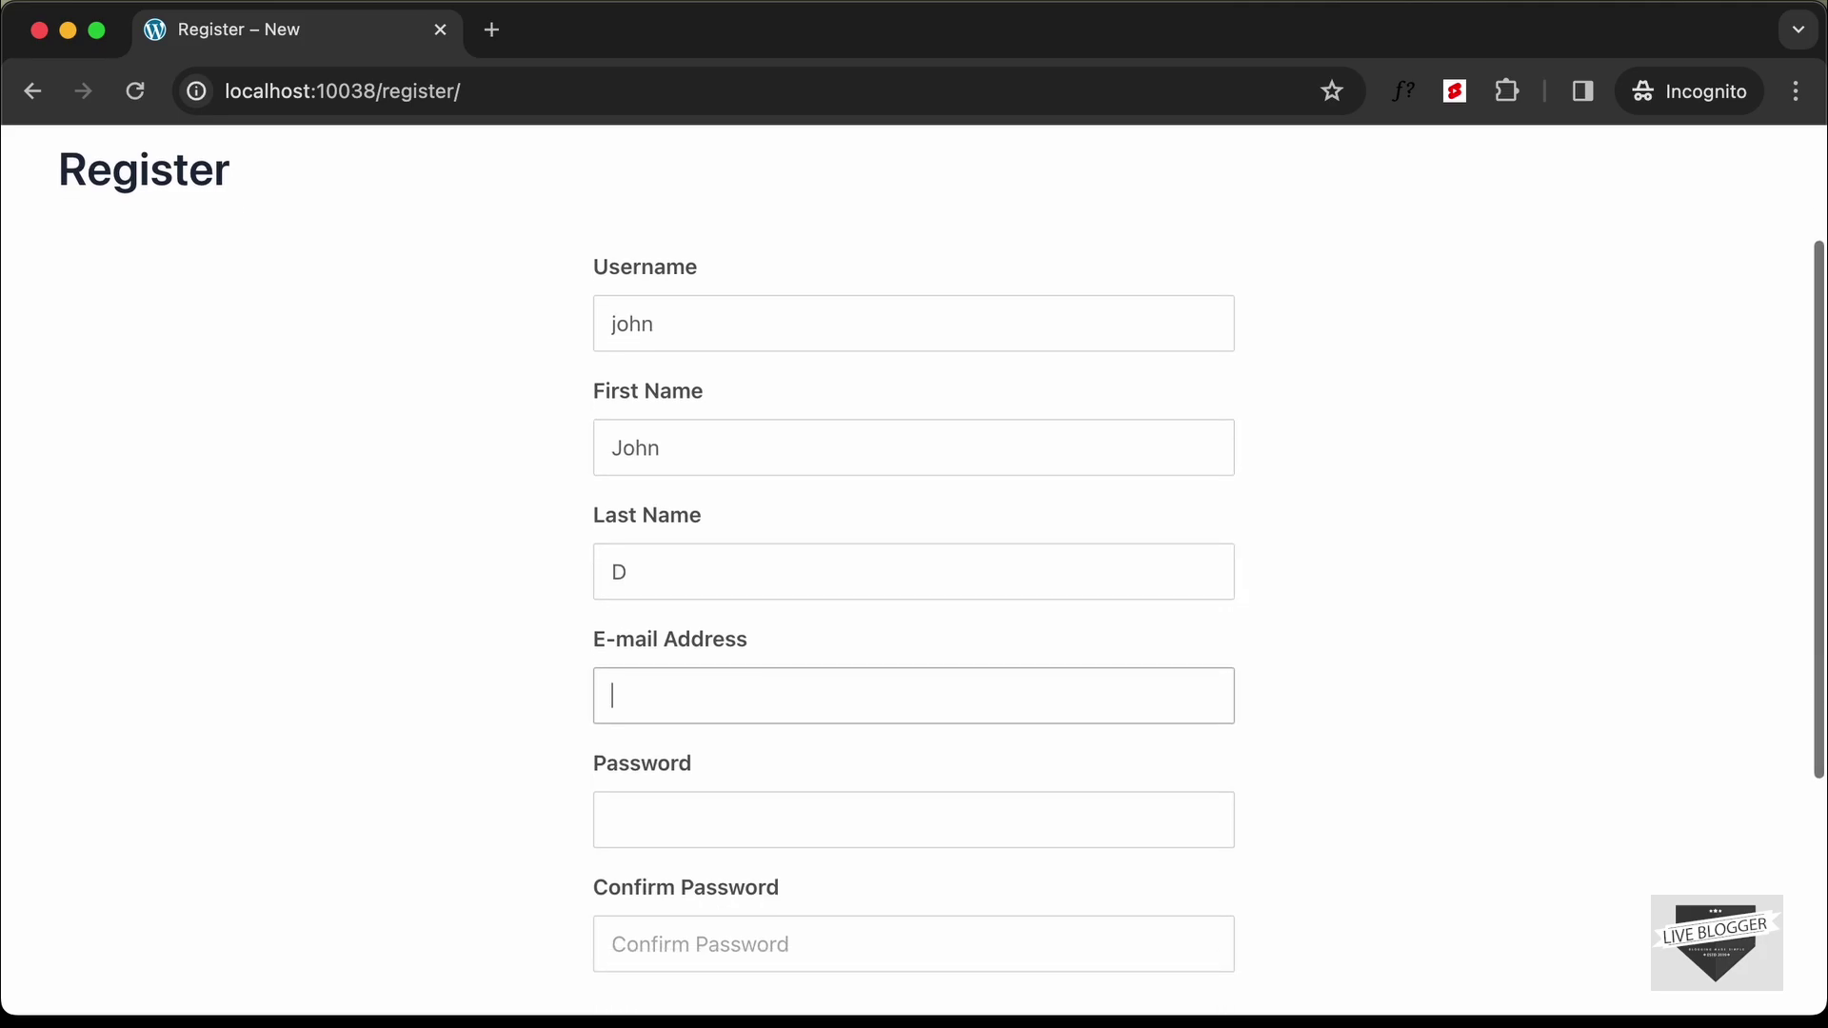
{"action": "type", "text": "john@email.com"}
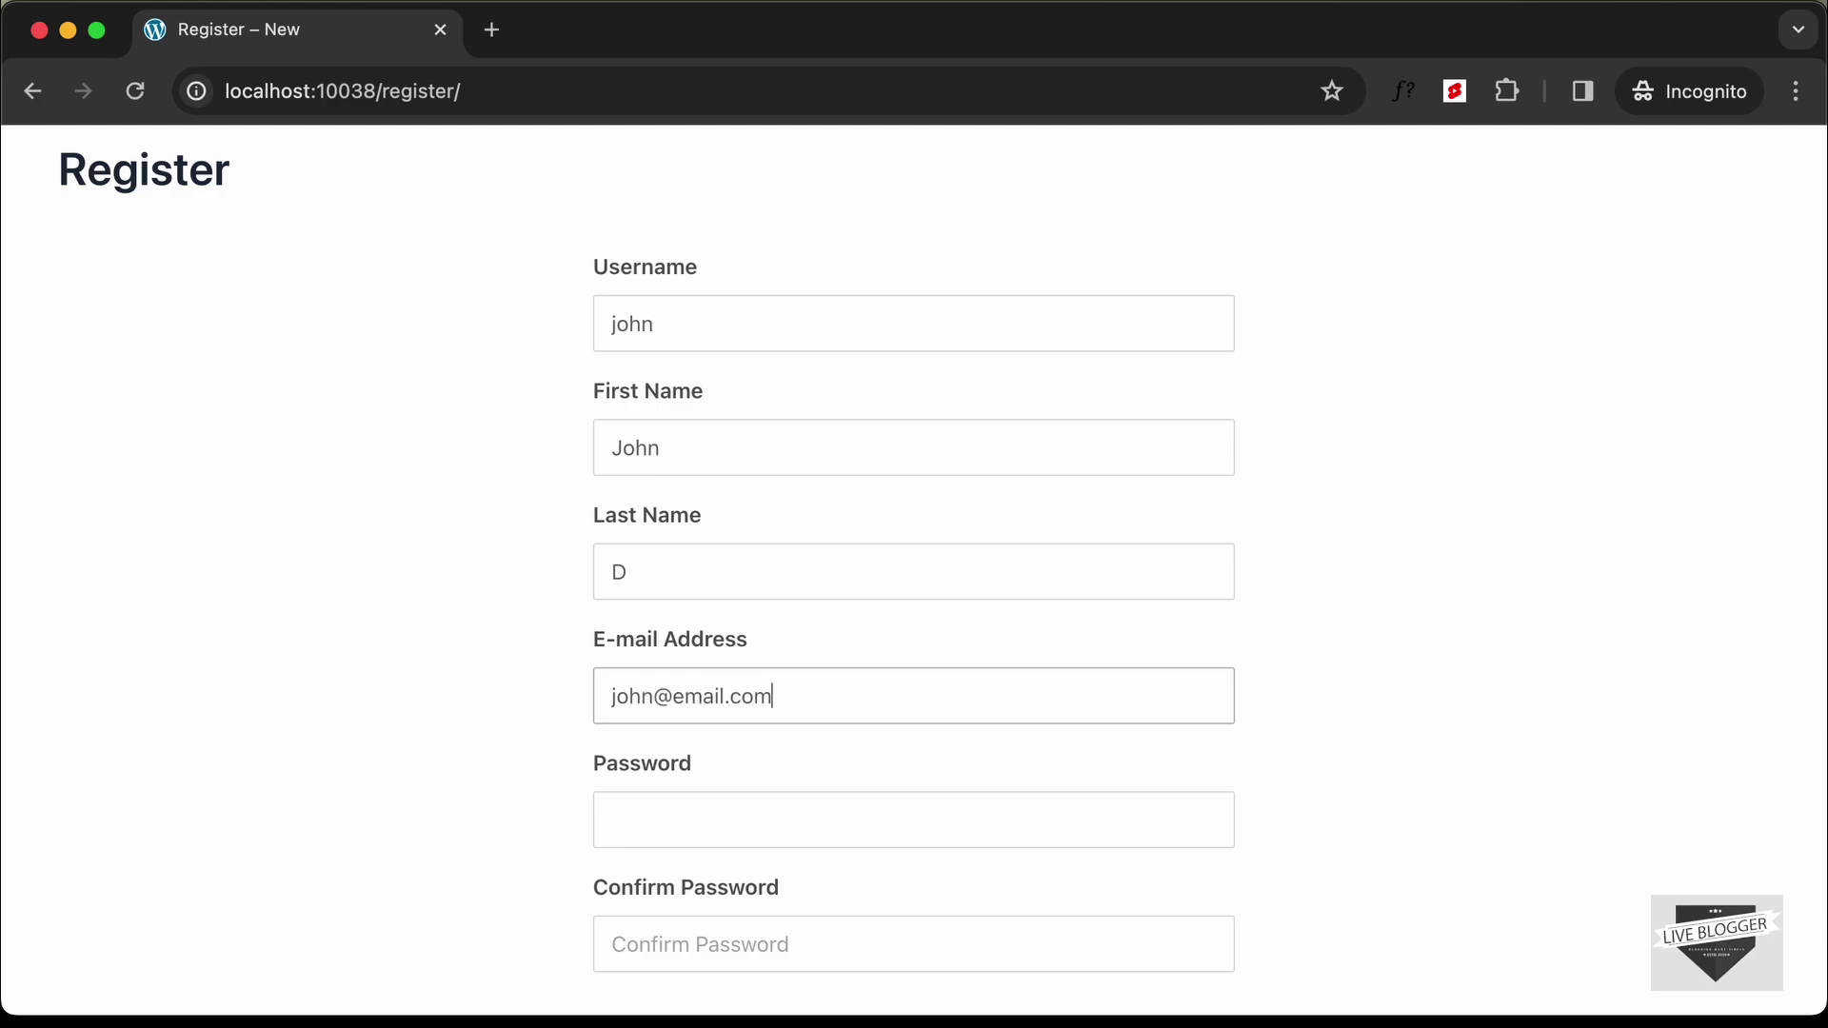
{"action": "key", "text": "Tab"}
{"action": "scroll", "coordinate": [914, 571], "scroll_direction": "down", "scroll_amount": 2}
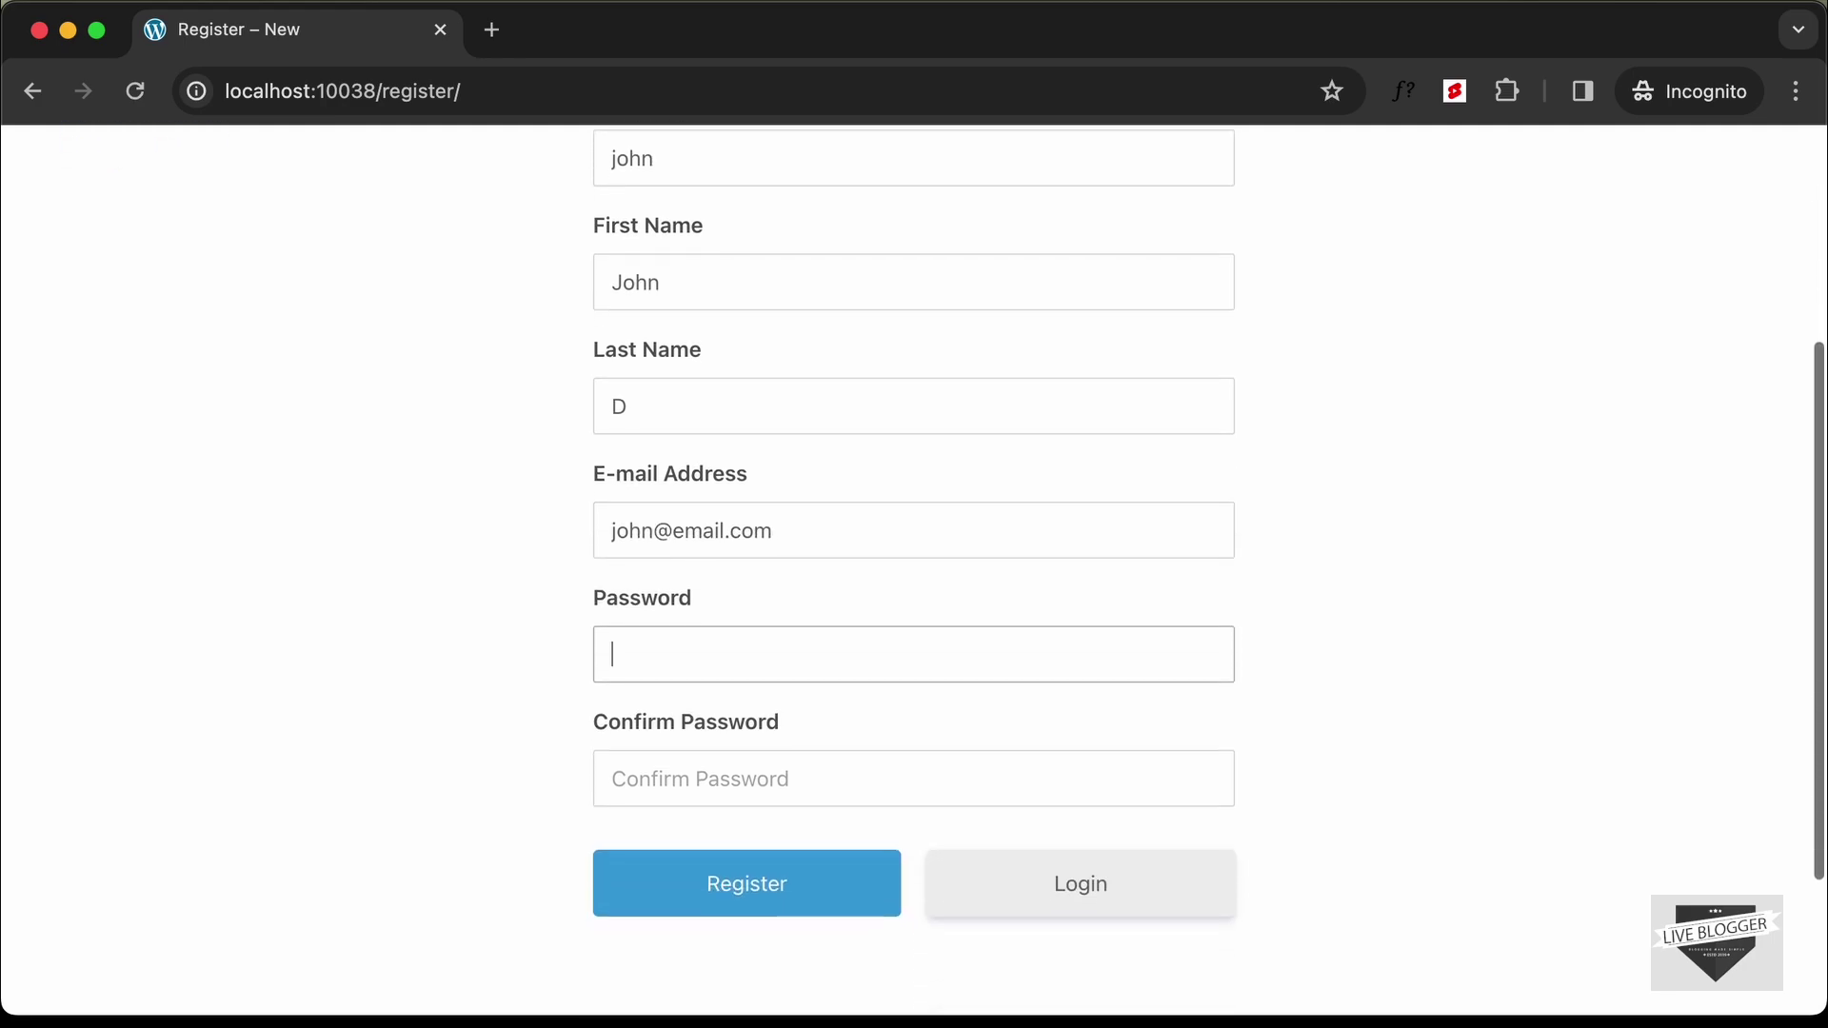
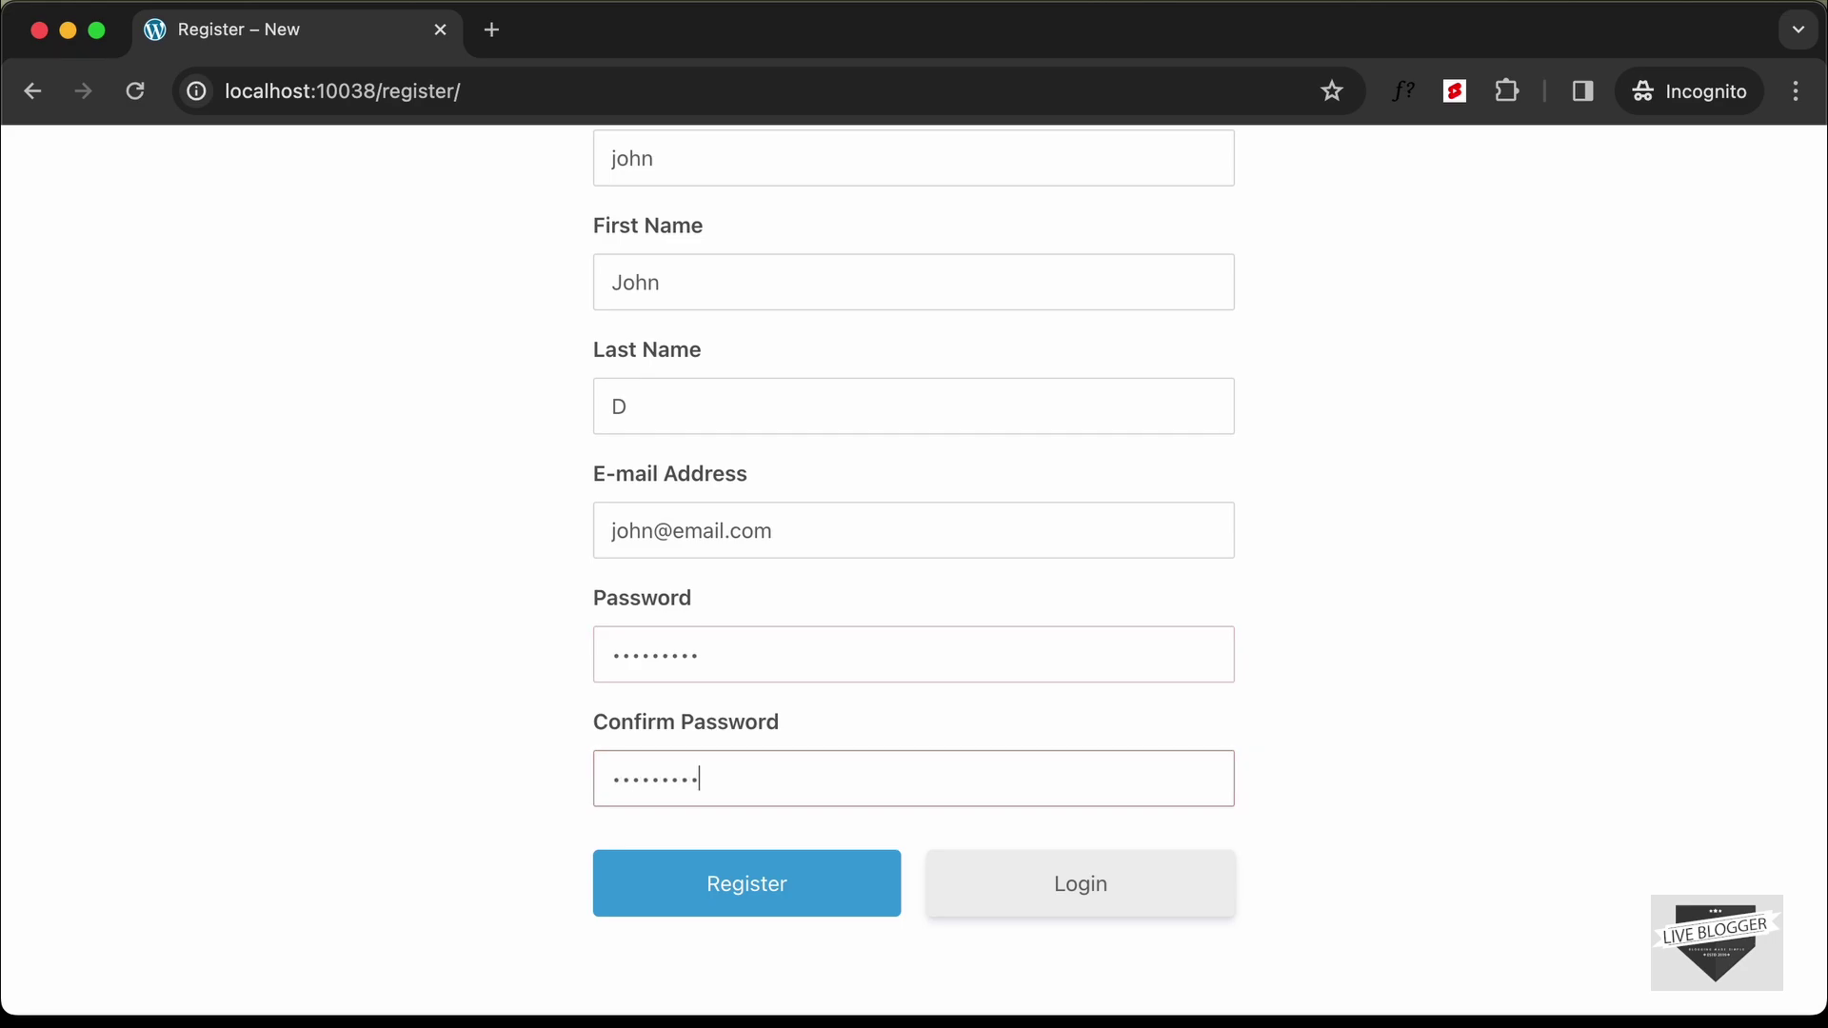
{"action": "scroll", "coordinate": [1509, 306], "scroll_direction": "down", "scroll_amount": 2}
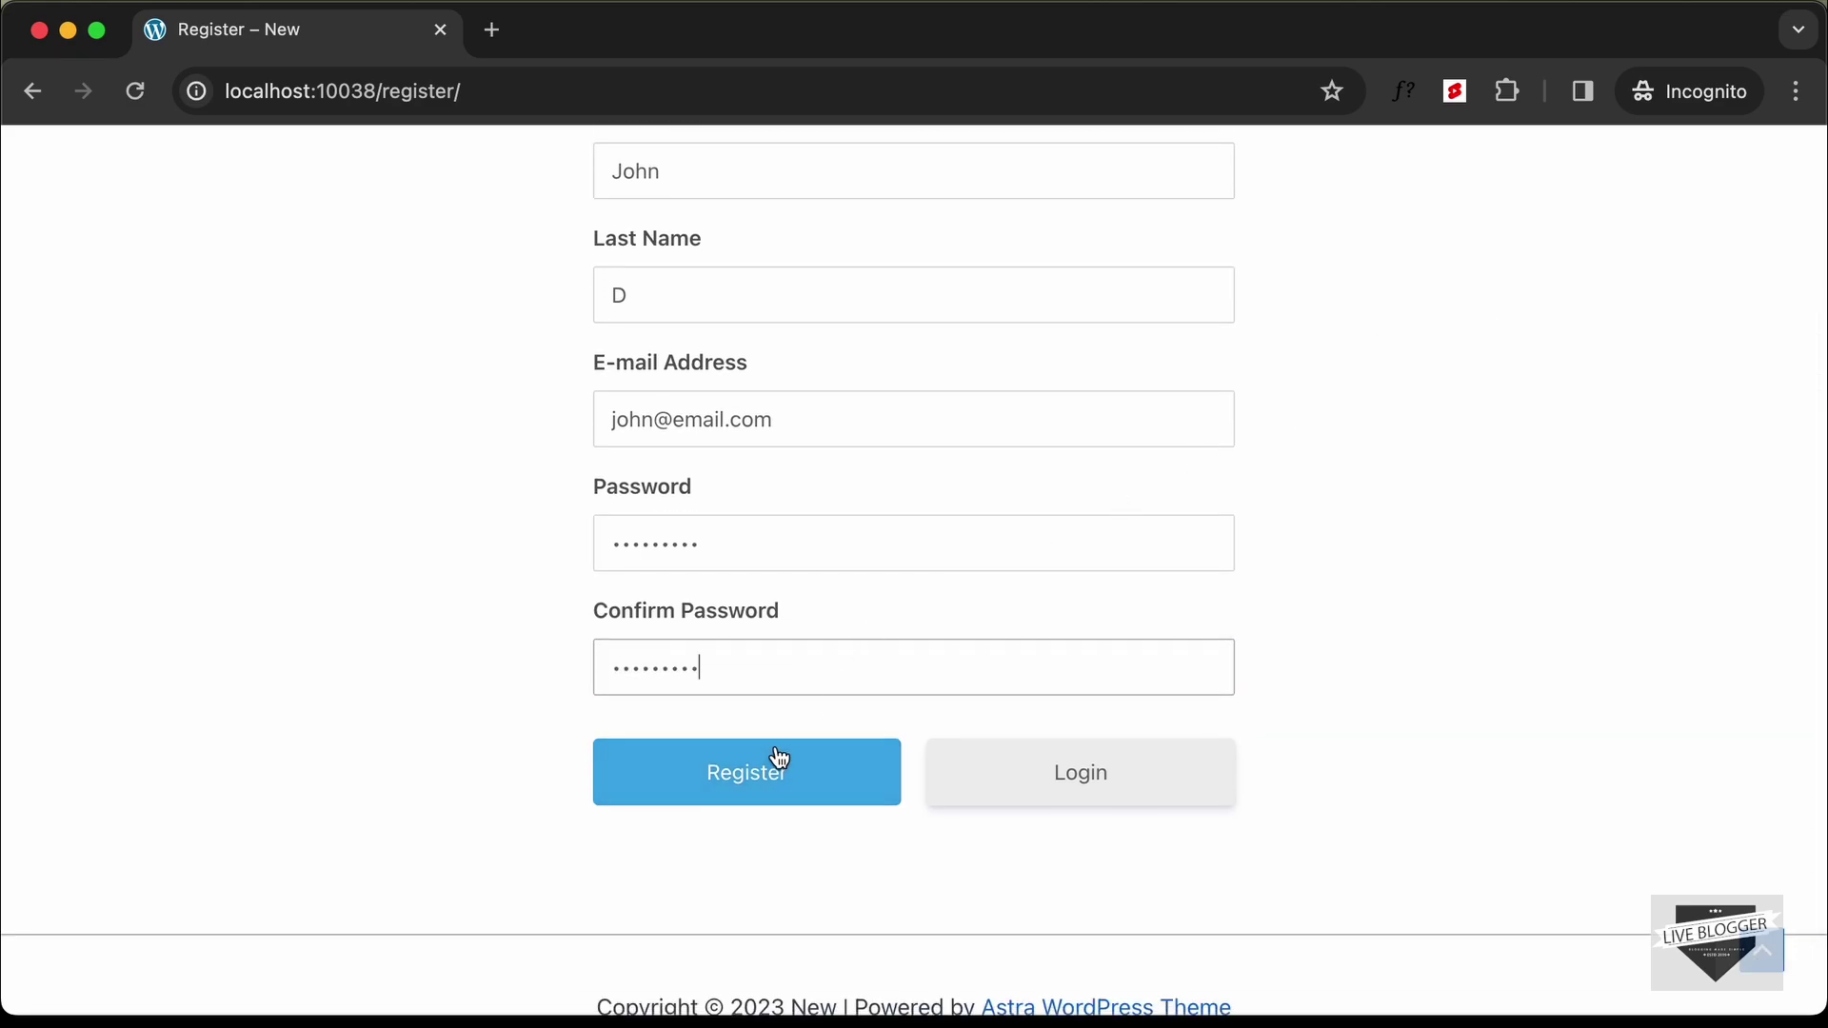
{"action": "left_click", "coordinate": [769, 776]}
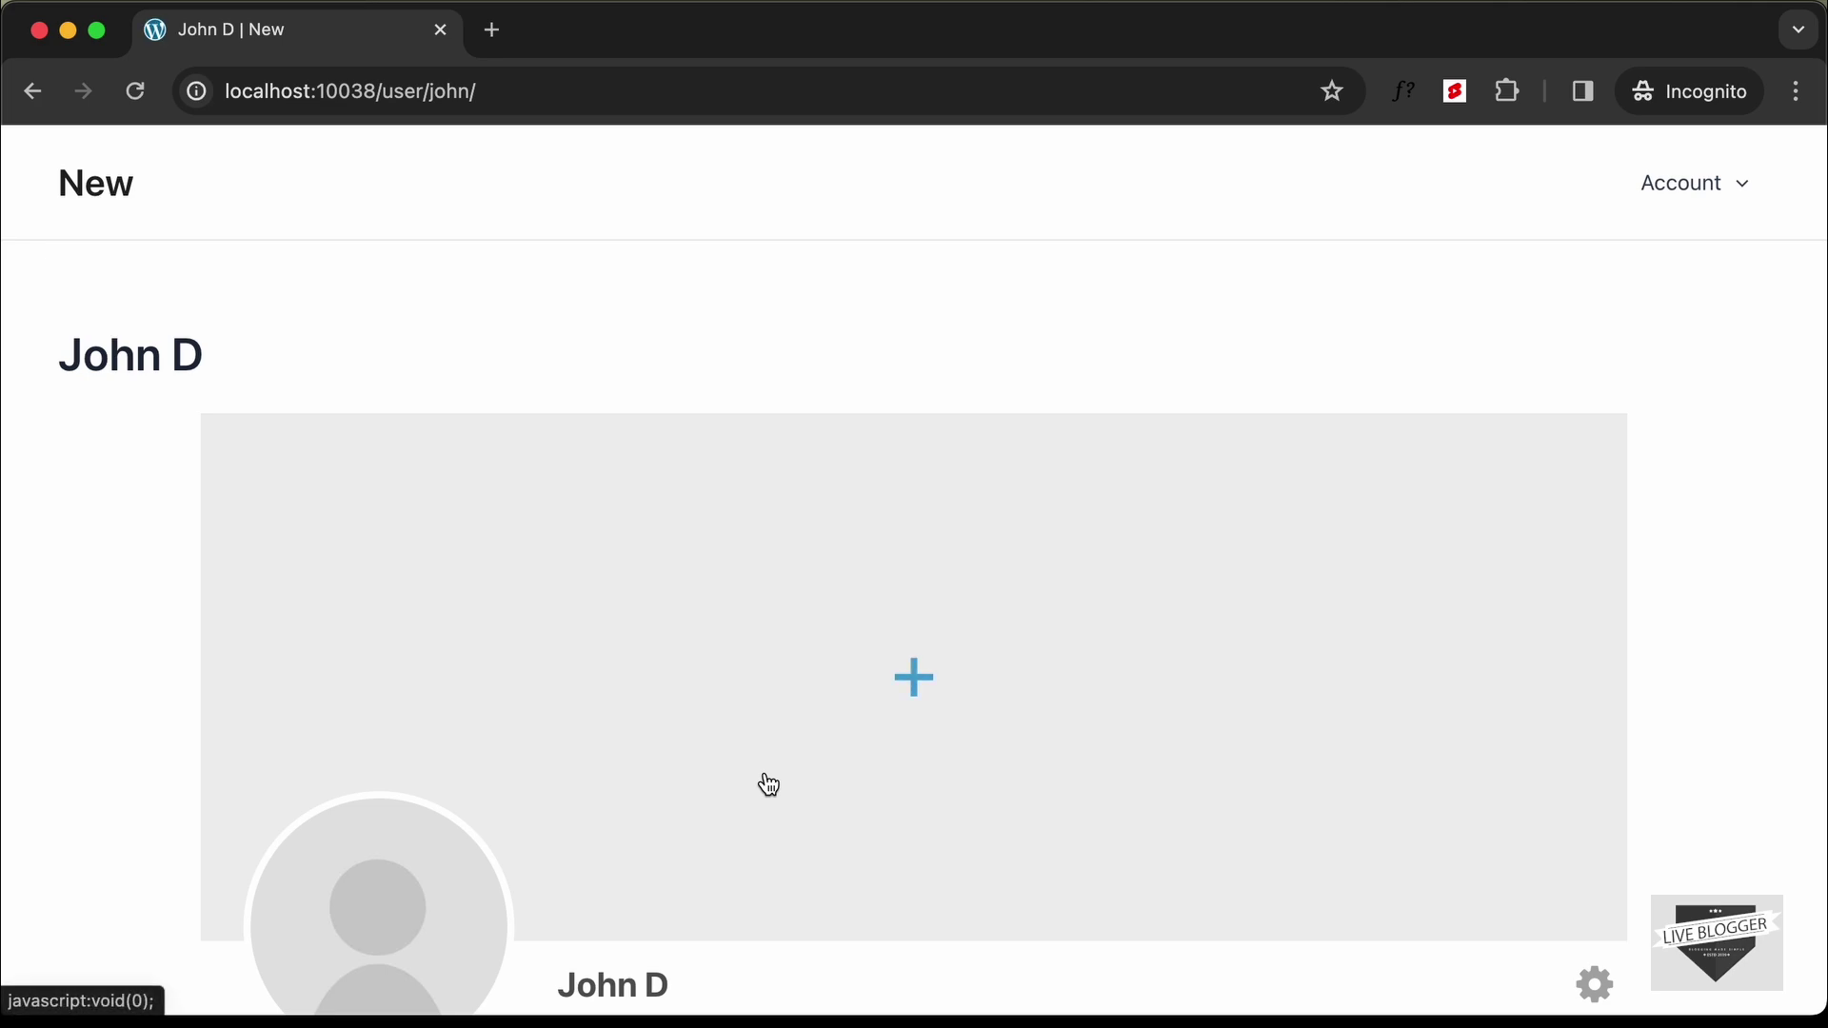
- Open Dashboard from the Account menu and browse Change Password, Privacy, Delete Account and Account
{"action": "scroll", "coordinate": [141, 386], "scroll_direction": "down", "scroll_amount": 8}
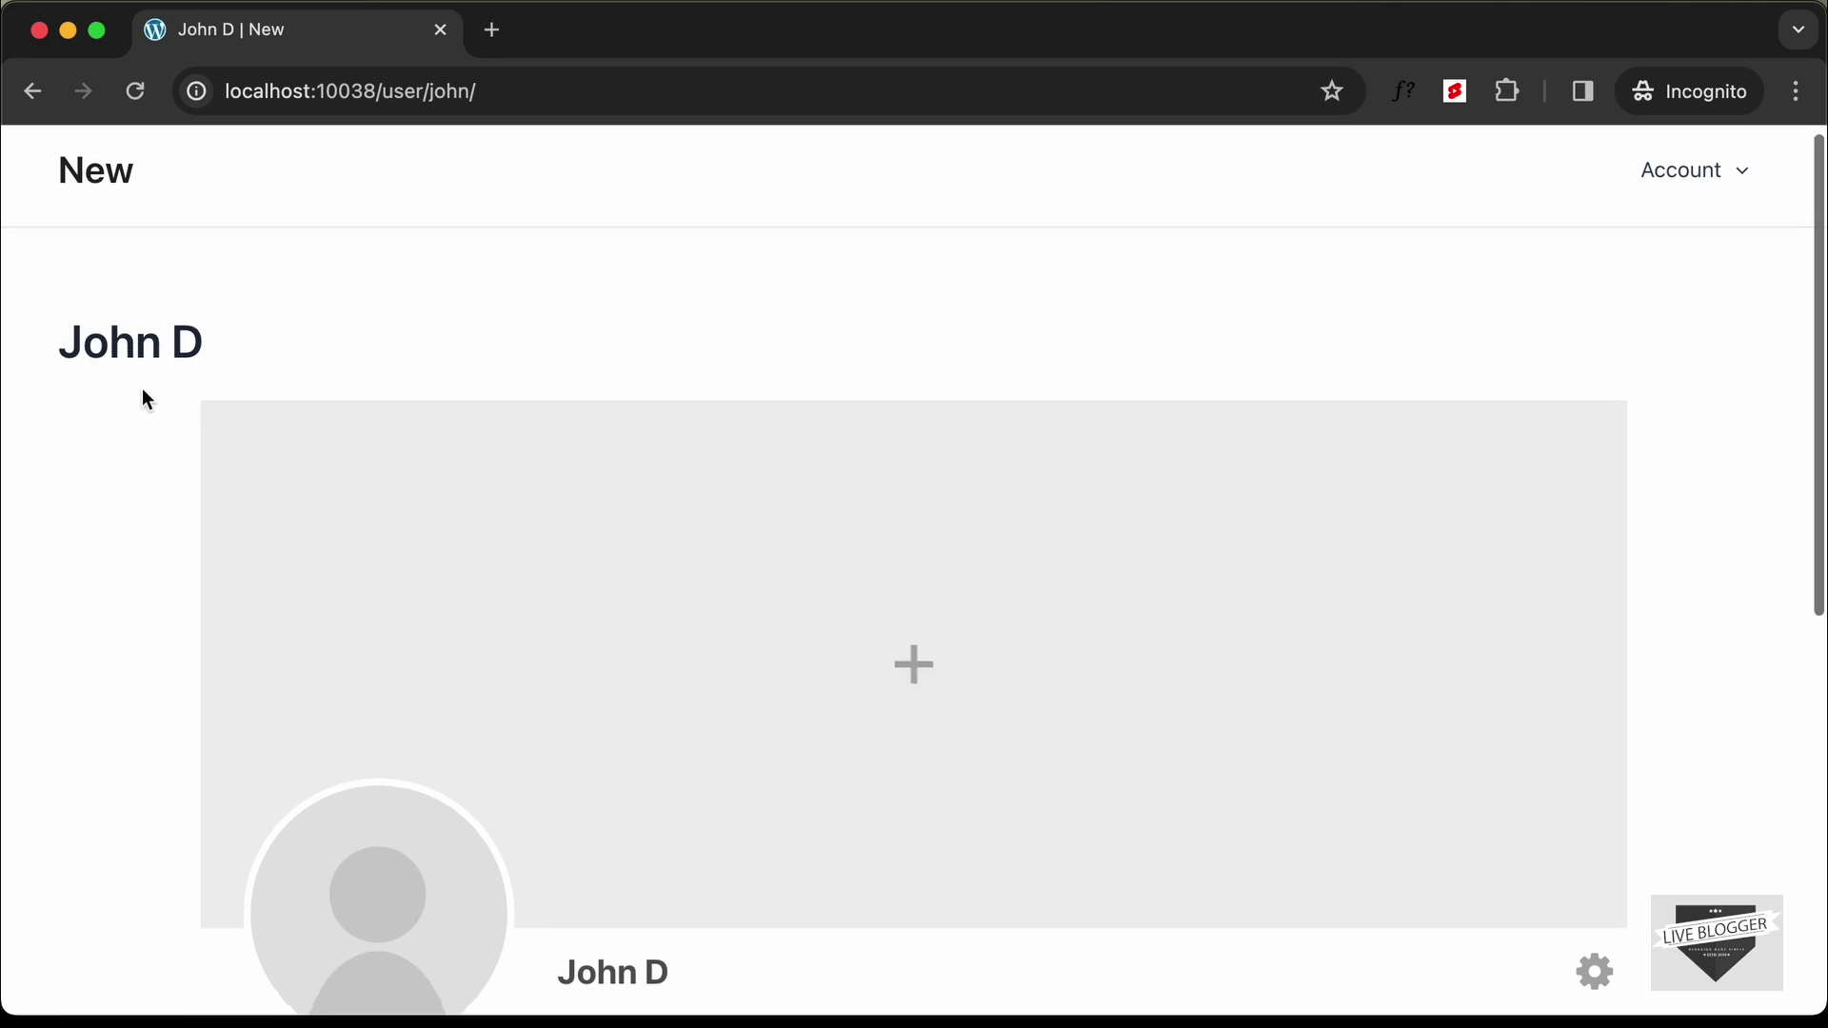
{"action": "scroll", "coordinate": [350, 416], "scroll_direction": "up", "scroll_amount": 8}
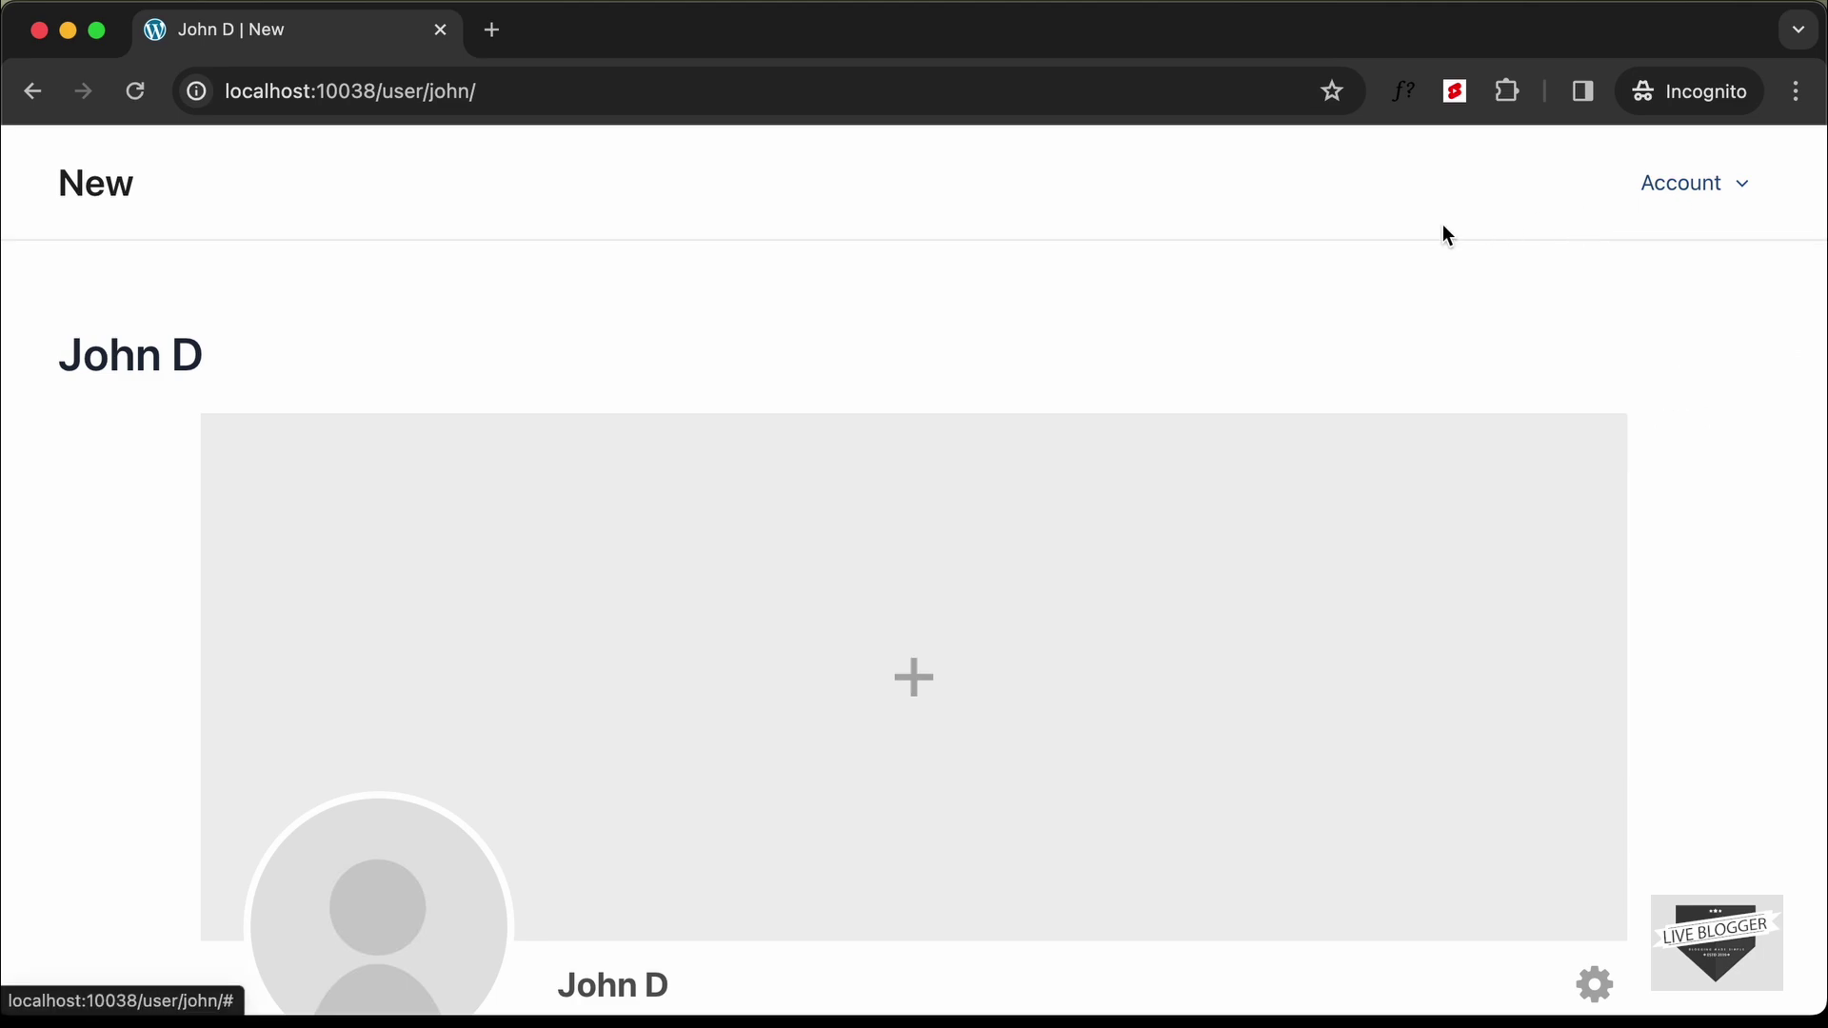
{"action": "mouse_move", "coordinate": [1632, 198]}
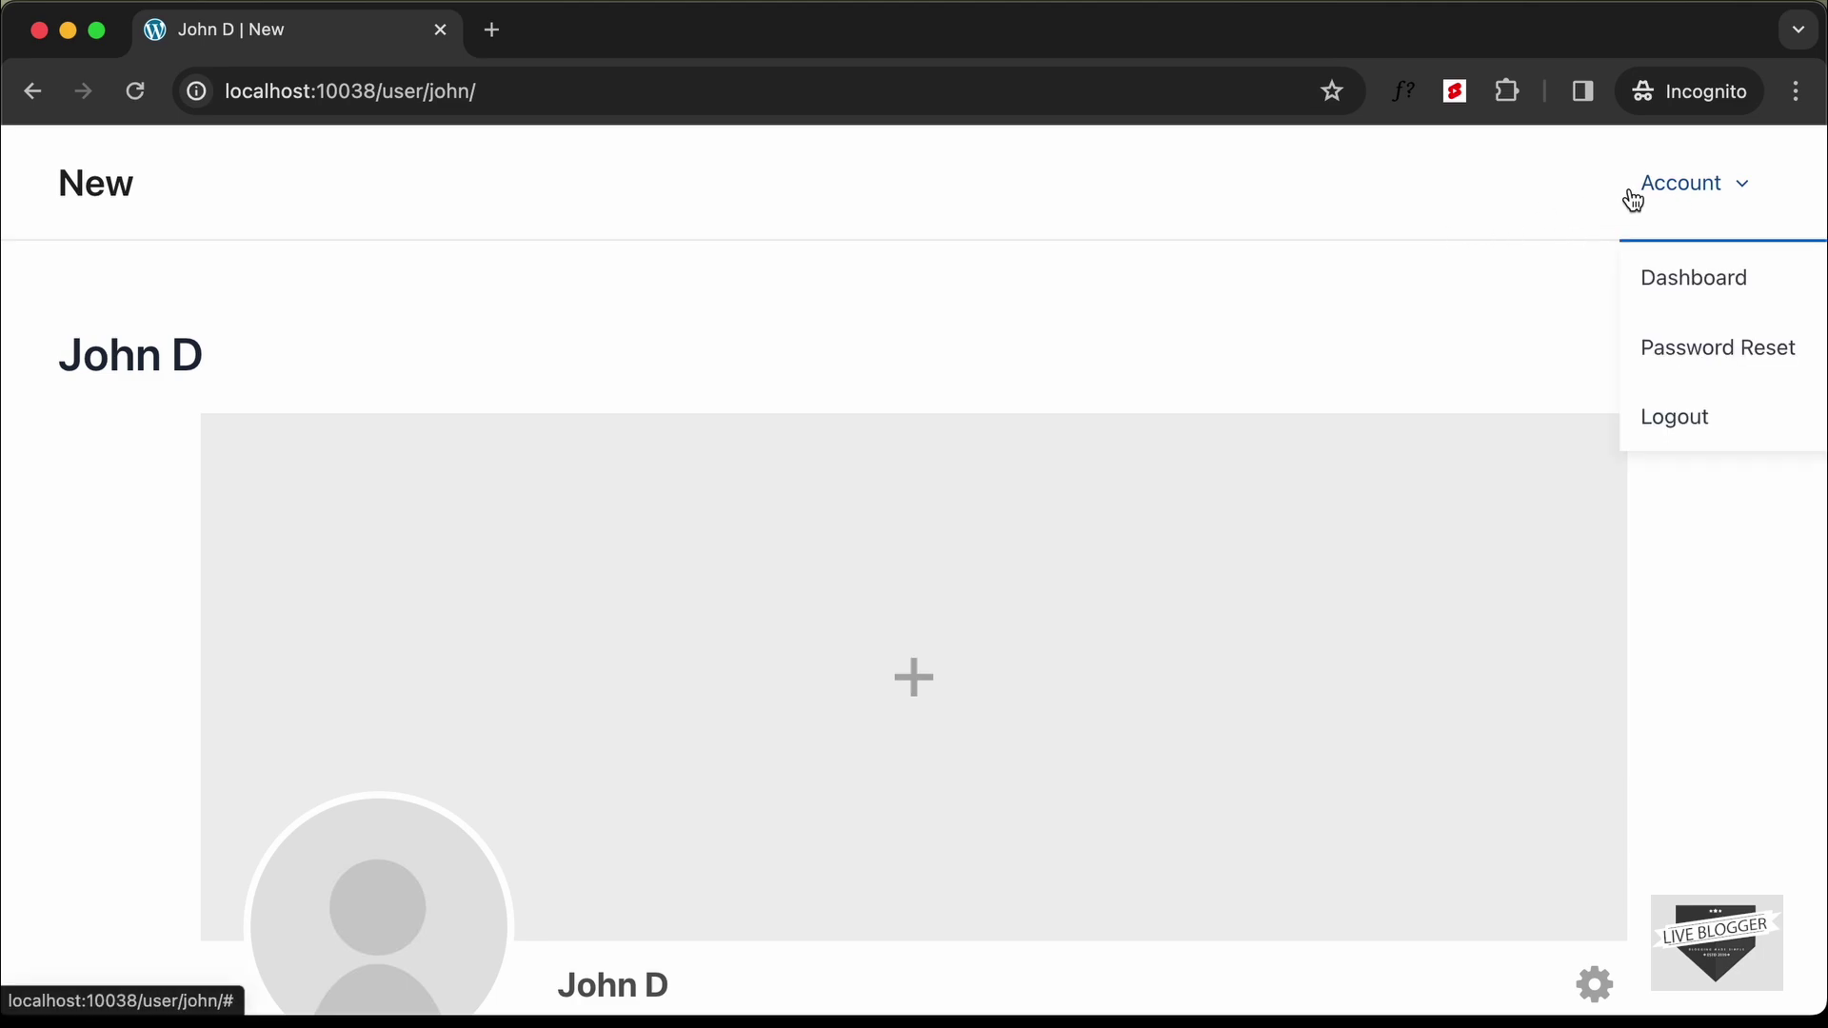
{"action": "left_click", "coordinate": [1715, 286]}
{"action": "scroll", "coordinate": [664, 601], "scroll_direction": "down", "scroll_amount": 3}
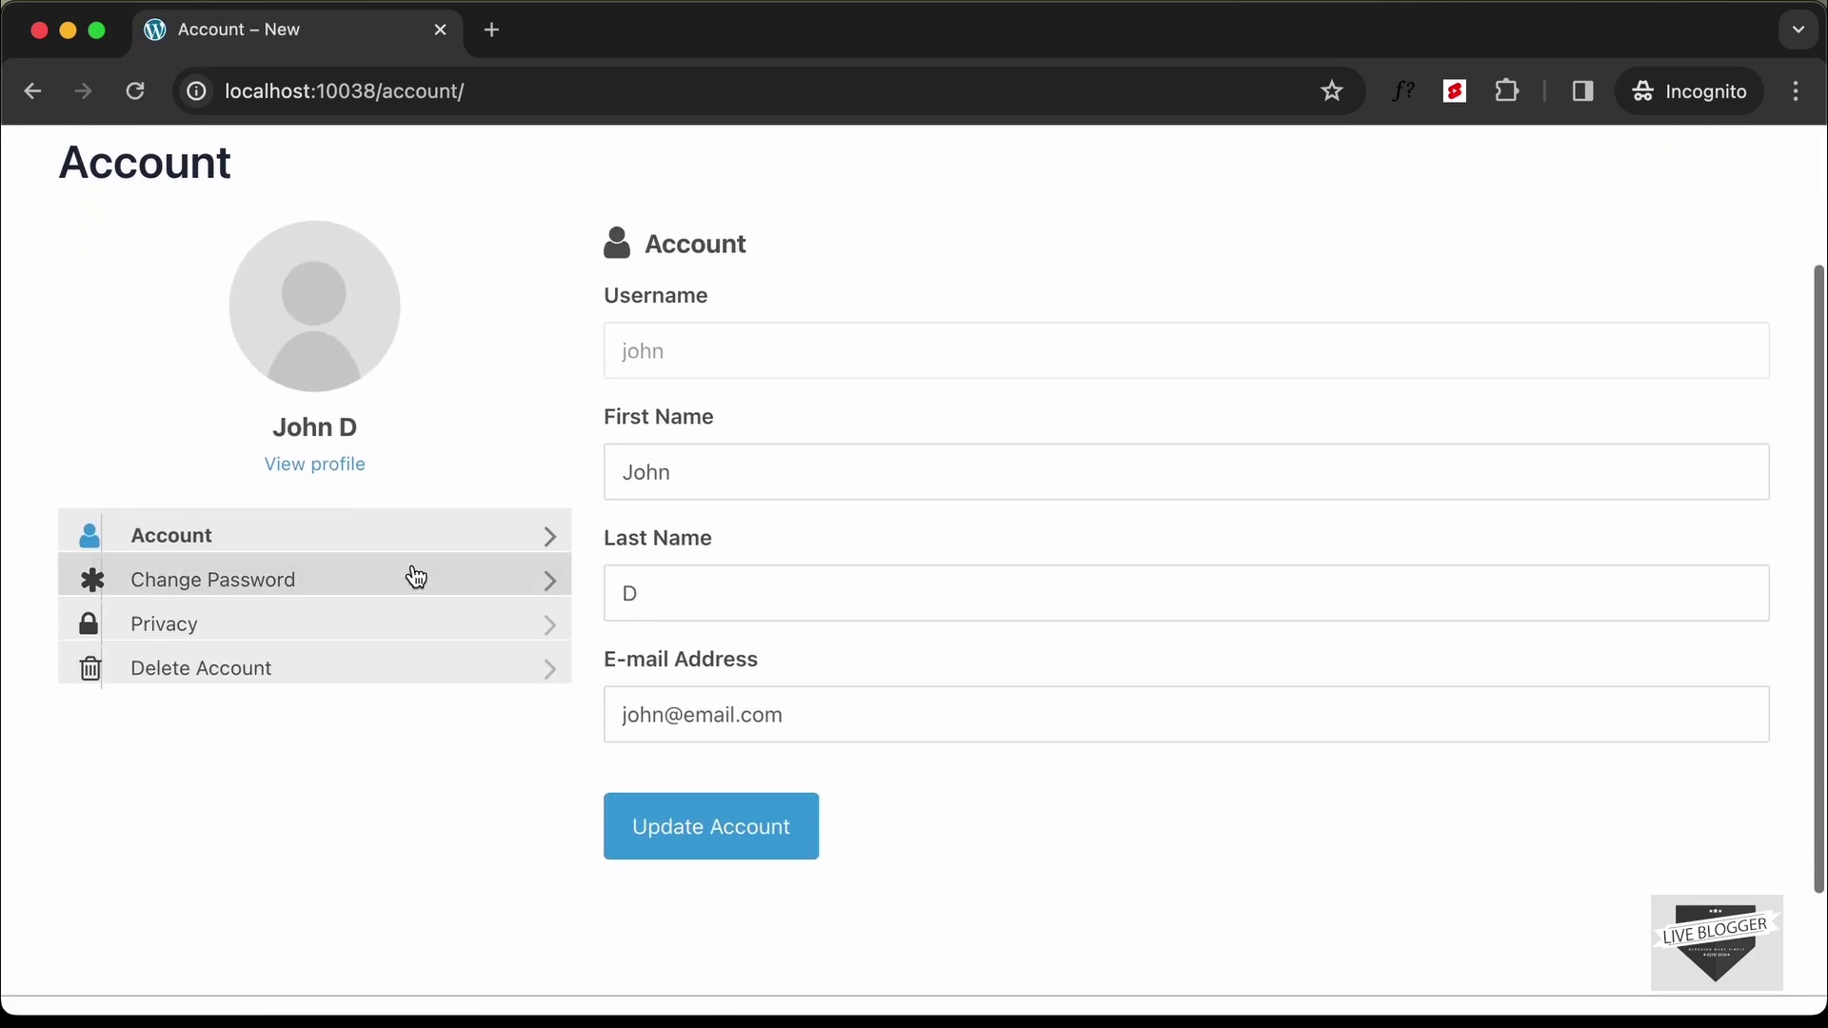
{"action": "left_click", "coordinate": [406, 583]}
{"action": "left_click", "coordinate": [371, 636]}
{"action": "left_click", "coordinate": [372, 678]}
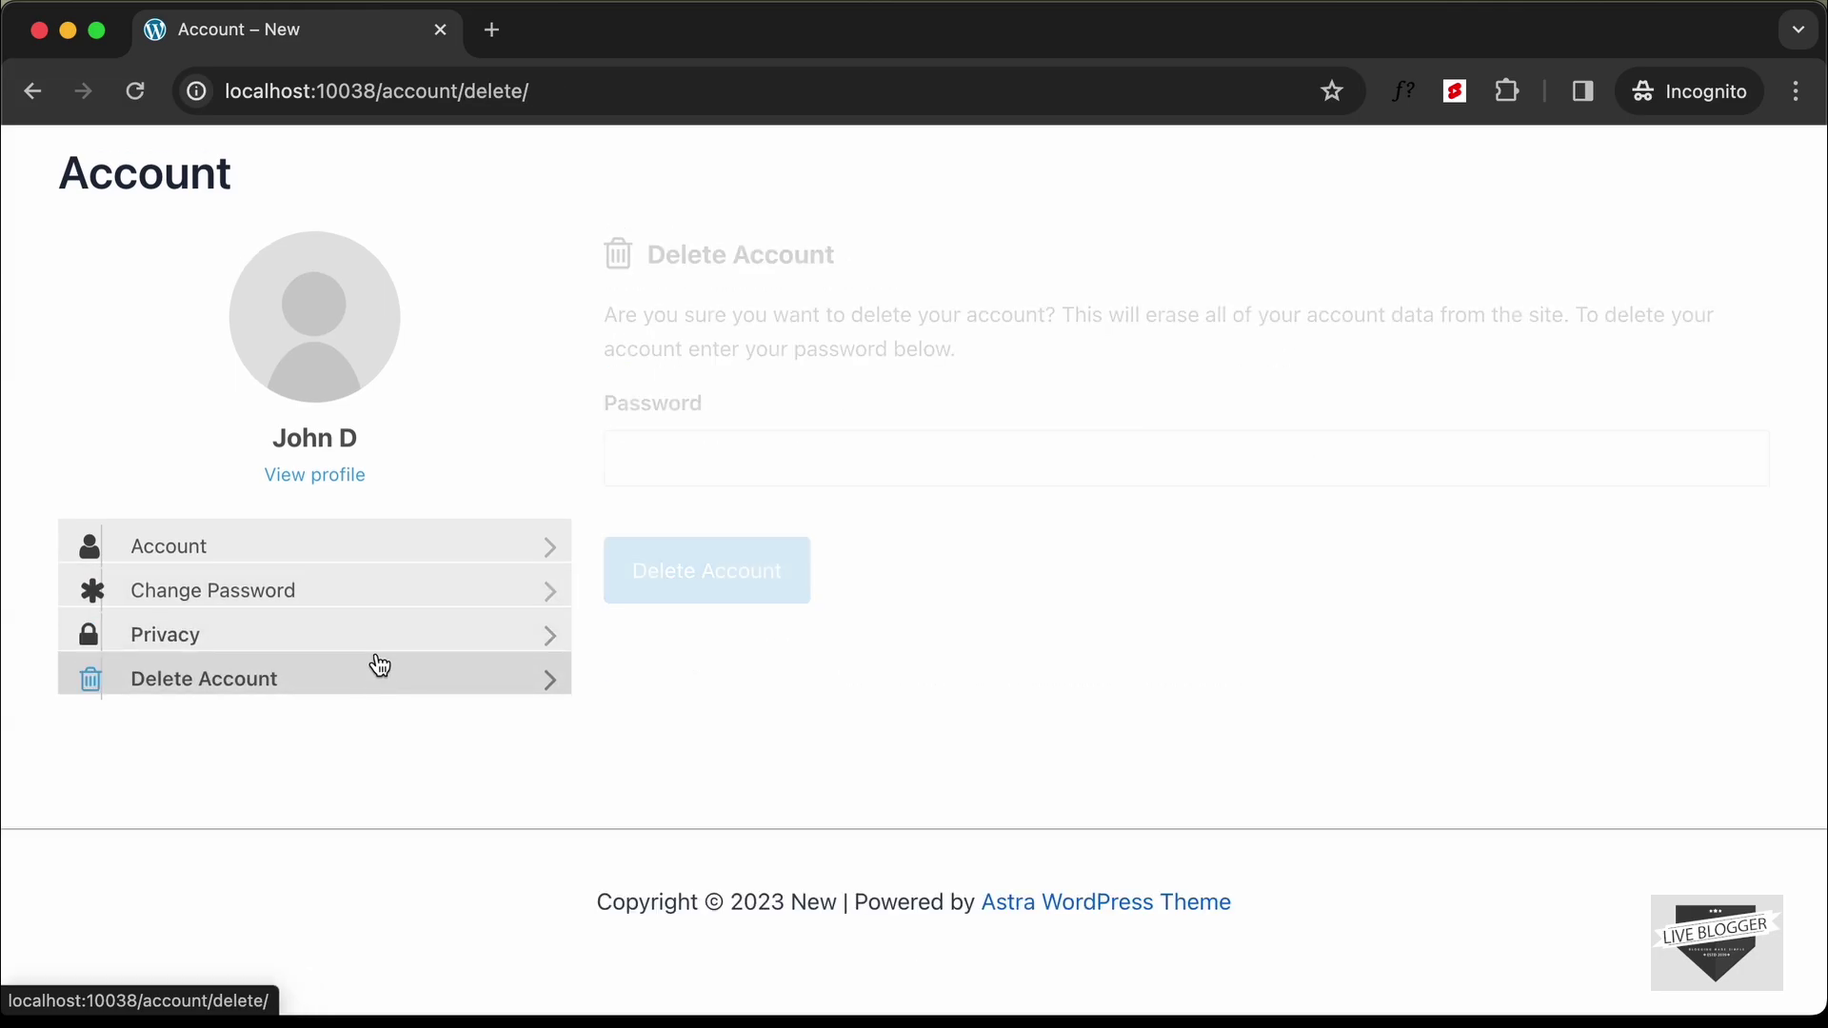
{"action": "left_click", "coordinate": [402, 541]}
- Log the new member out, then log back in with their username and password
{"action": "mouse_move", "coordinate": [1694, 212]}
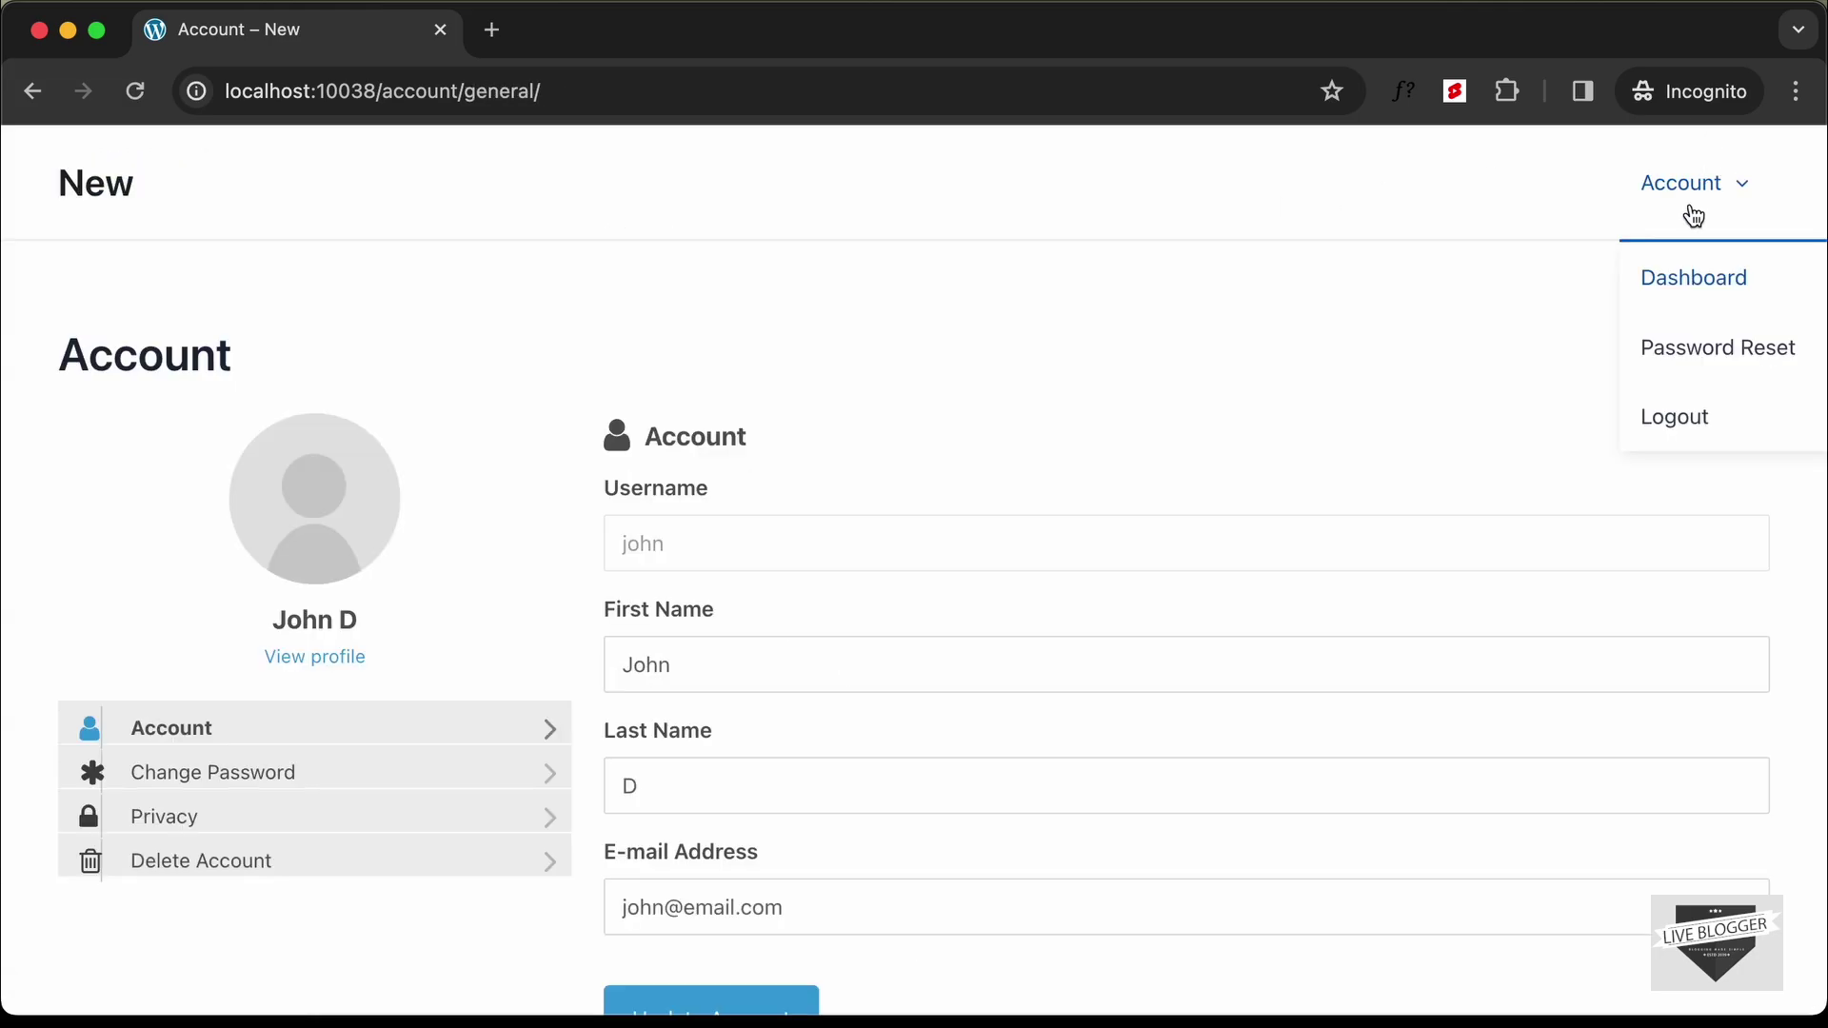
{"action": "left_click", "coordinate": [1685, 425]}
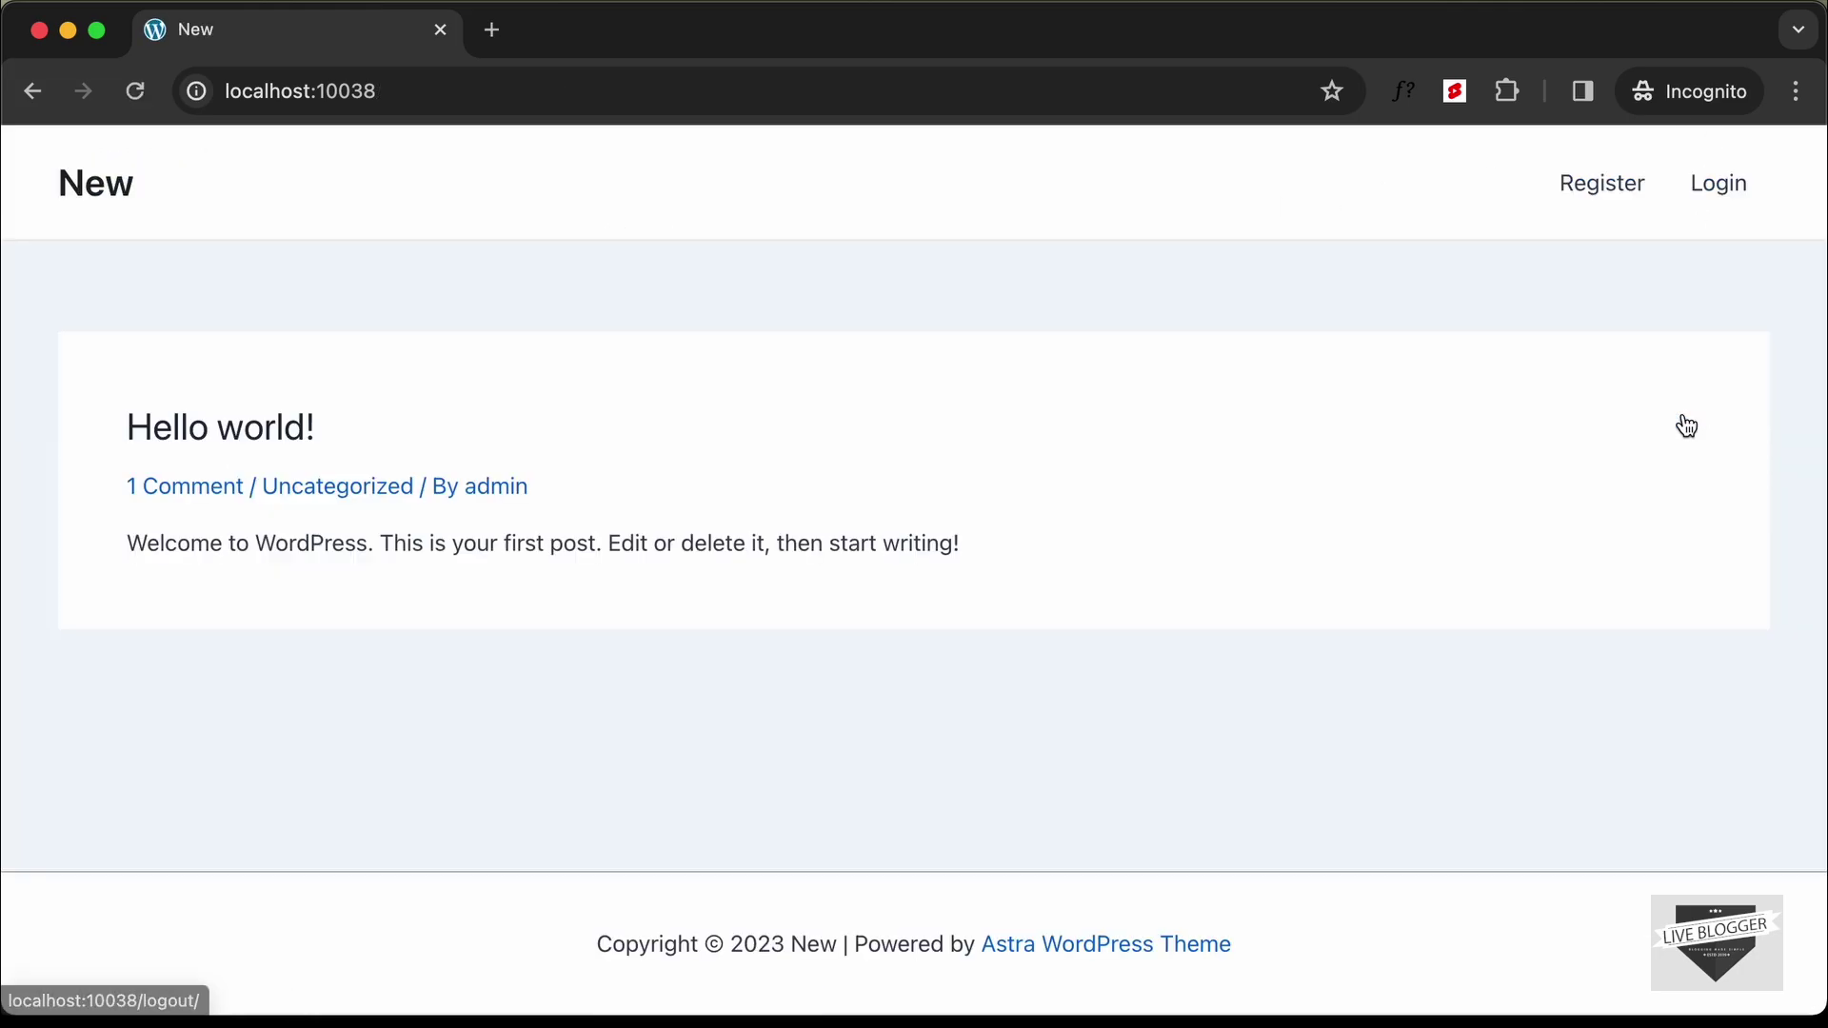
{"action": "left_click", "coordinate": [1747, 200]}
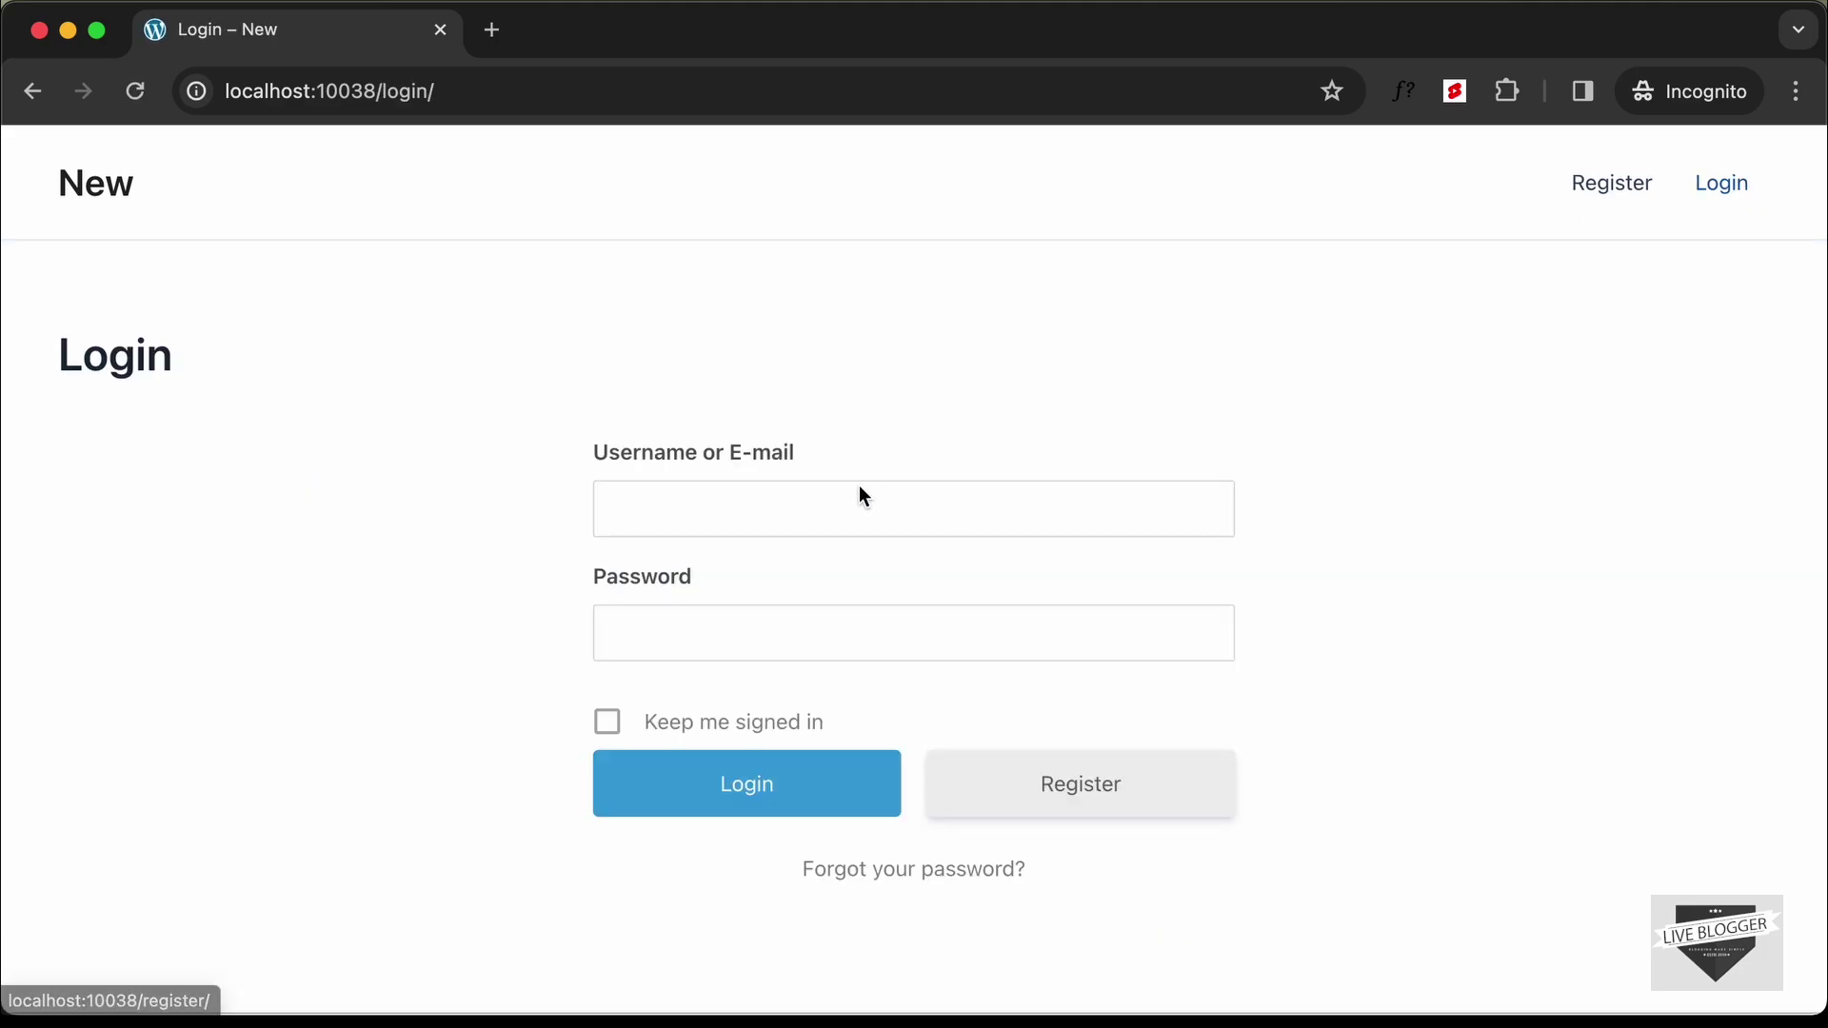
{"action": "left_click", "coordinate": [861, 494]}
{"action": "type", "text": "john"}
{"action": "left_click", "coordinate": [914, 633]}
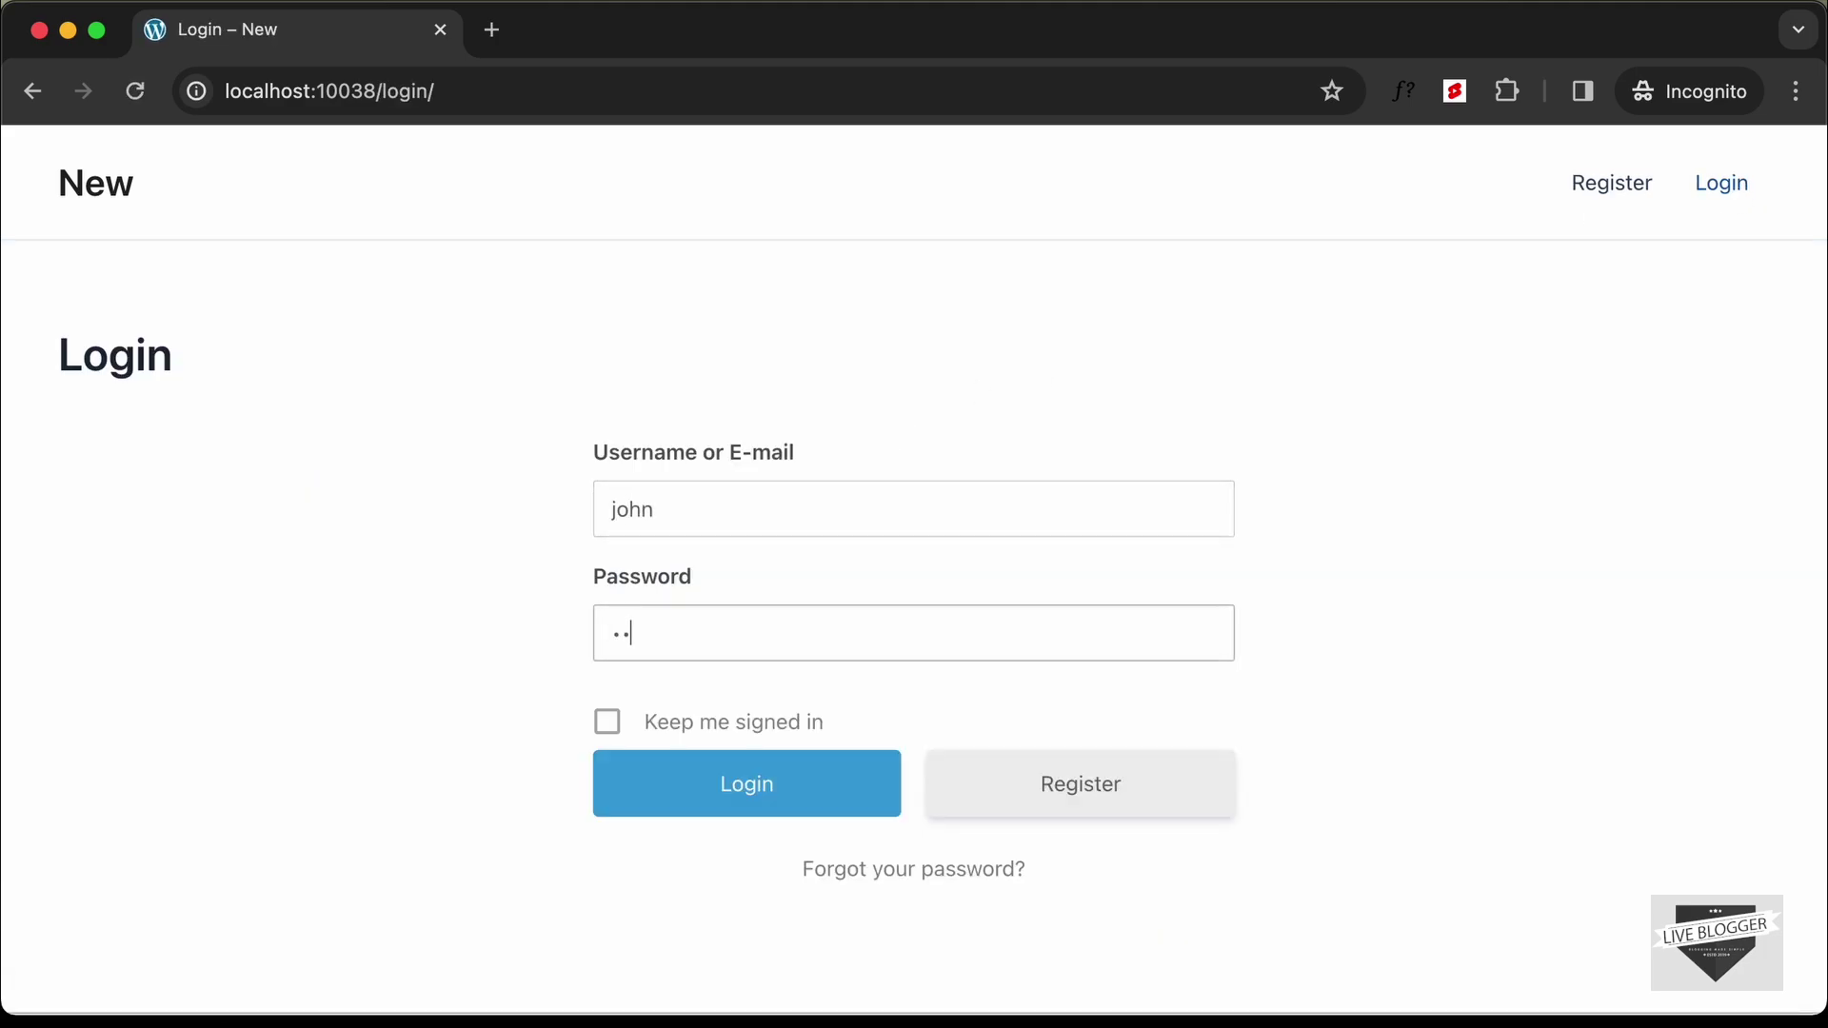
{"action": "key", "text": "Return"}
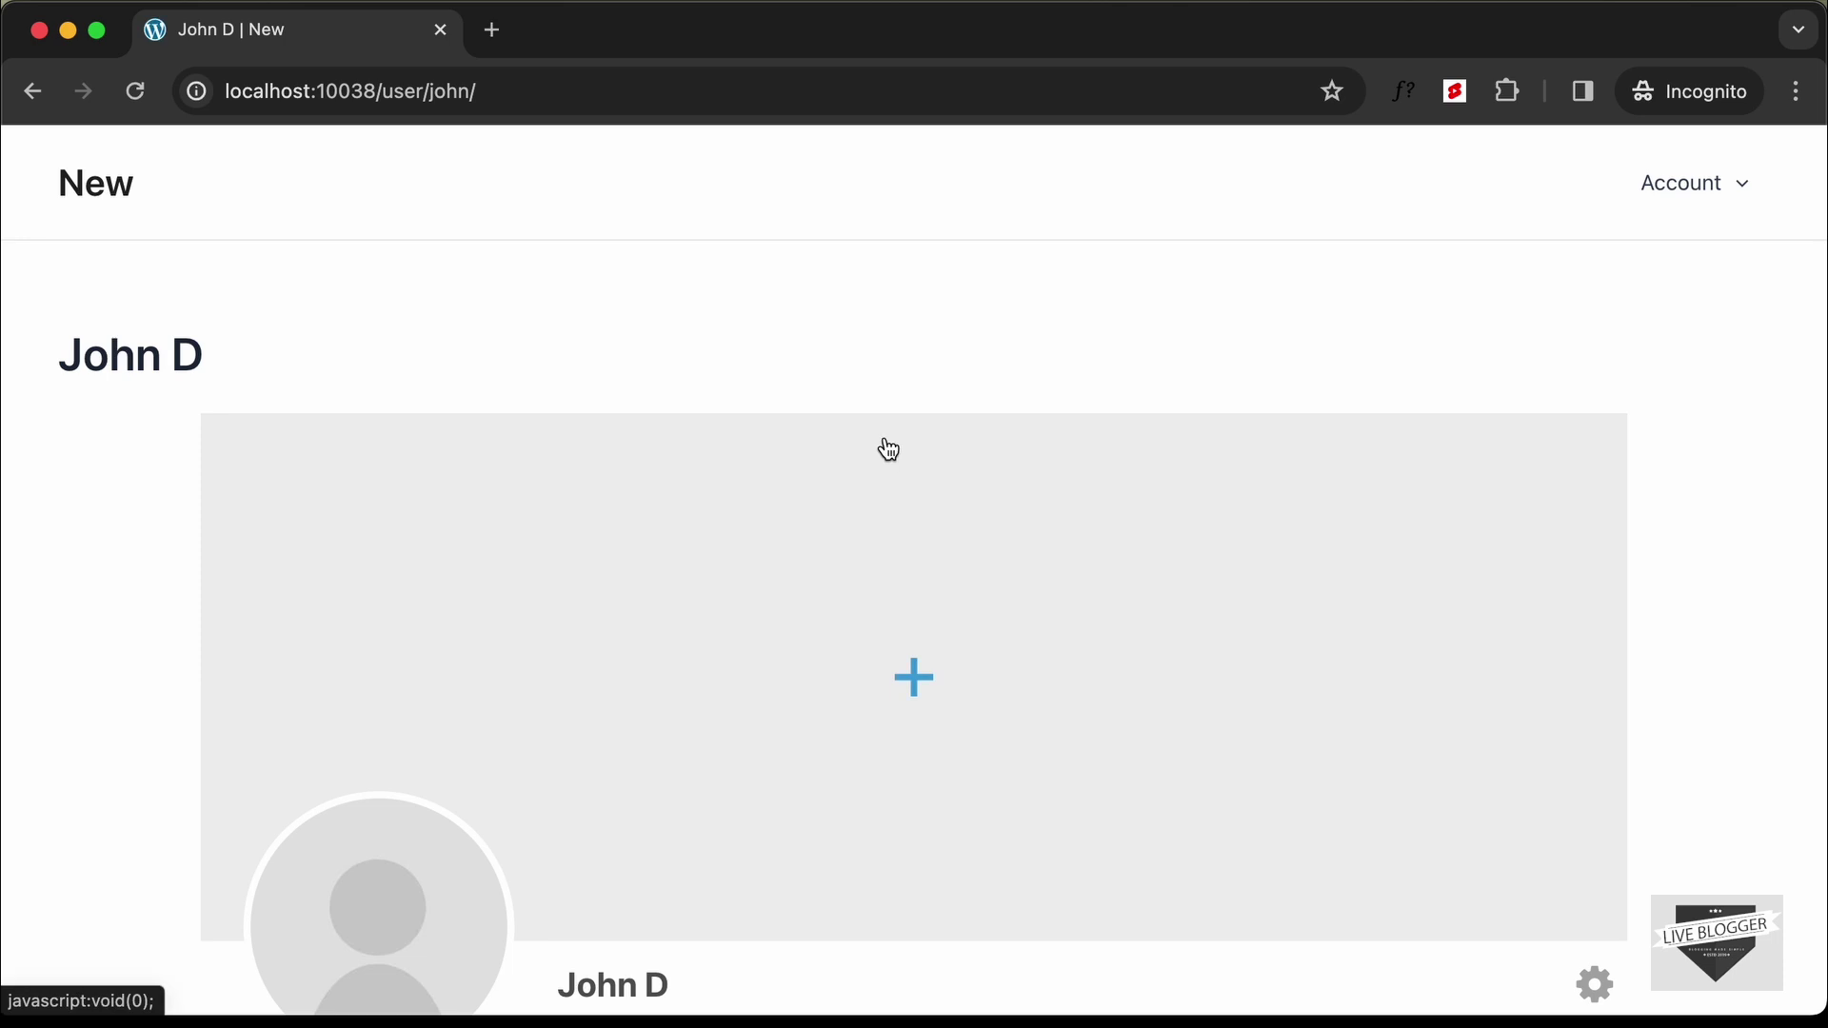
- Open Password Reset from the Account menu and focus the username or email field
{"action": "scroll", "coordinate": [952, 619], "scroll_direction": "down", "scroll_amount": 5}
{"action": "scroll", "coordinate": [958, 633], "scroll_direction": "up", "scroll_amount": 5}
{"action": "mouse_move", "coordinate": [1708, 193]}
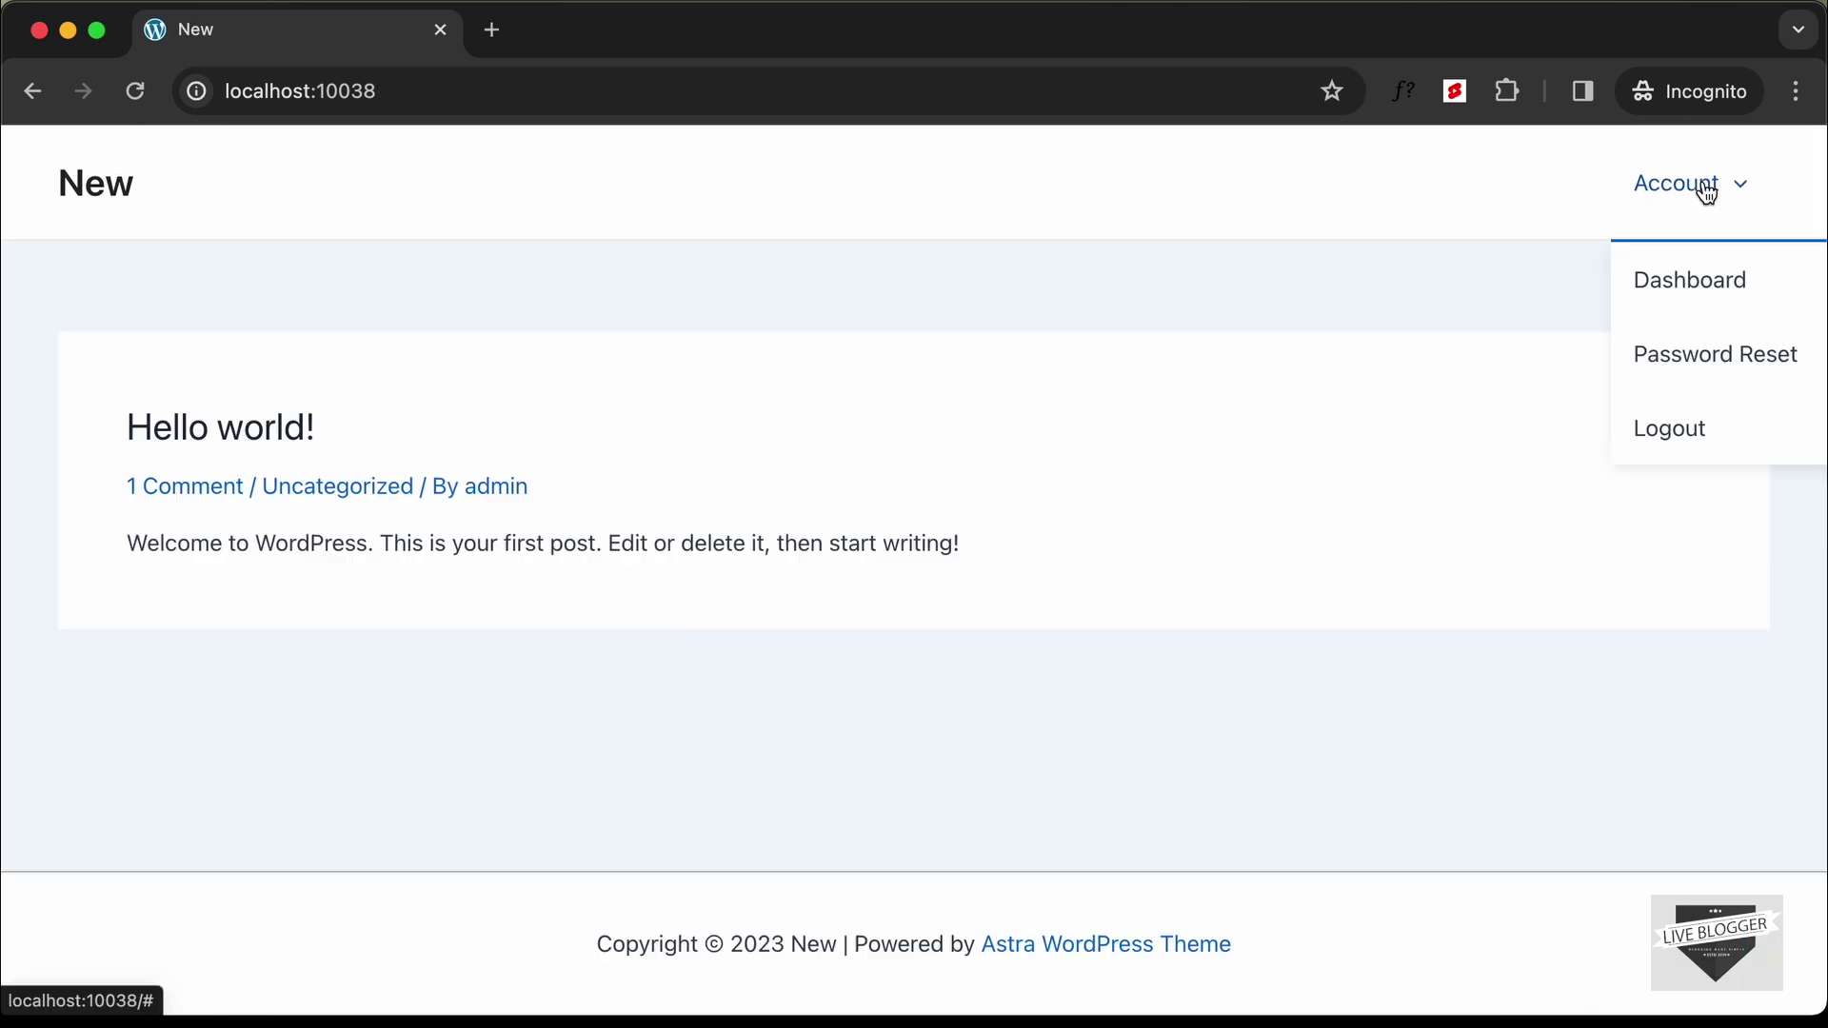
{"action": "left_click", "coordinate": [1727, 359]}
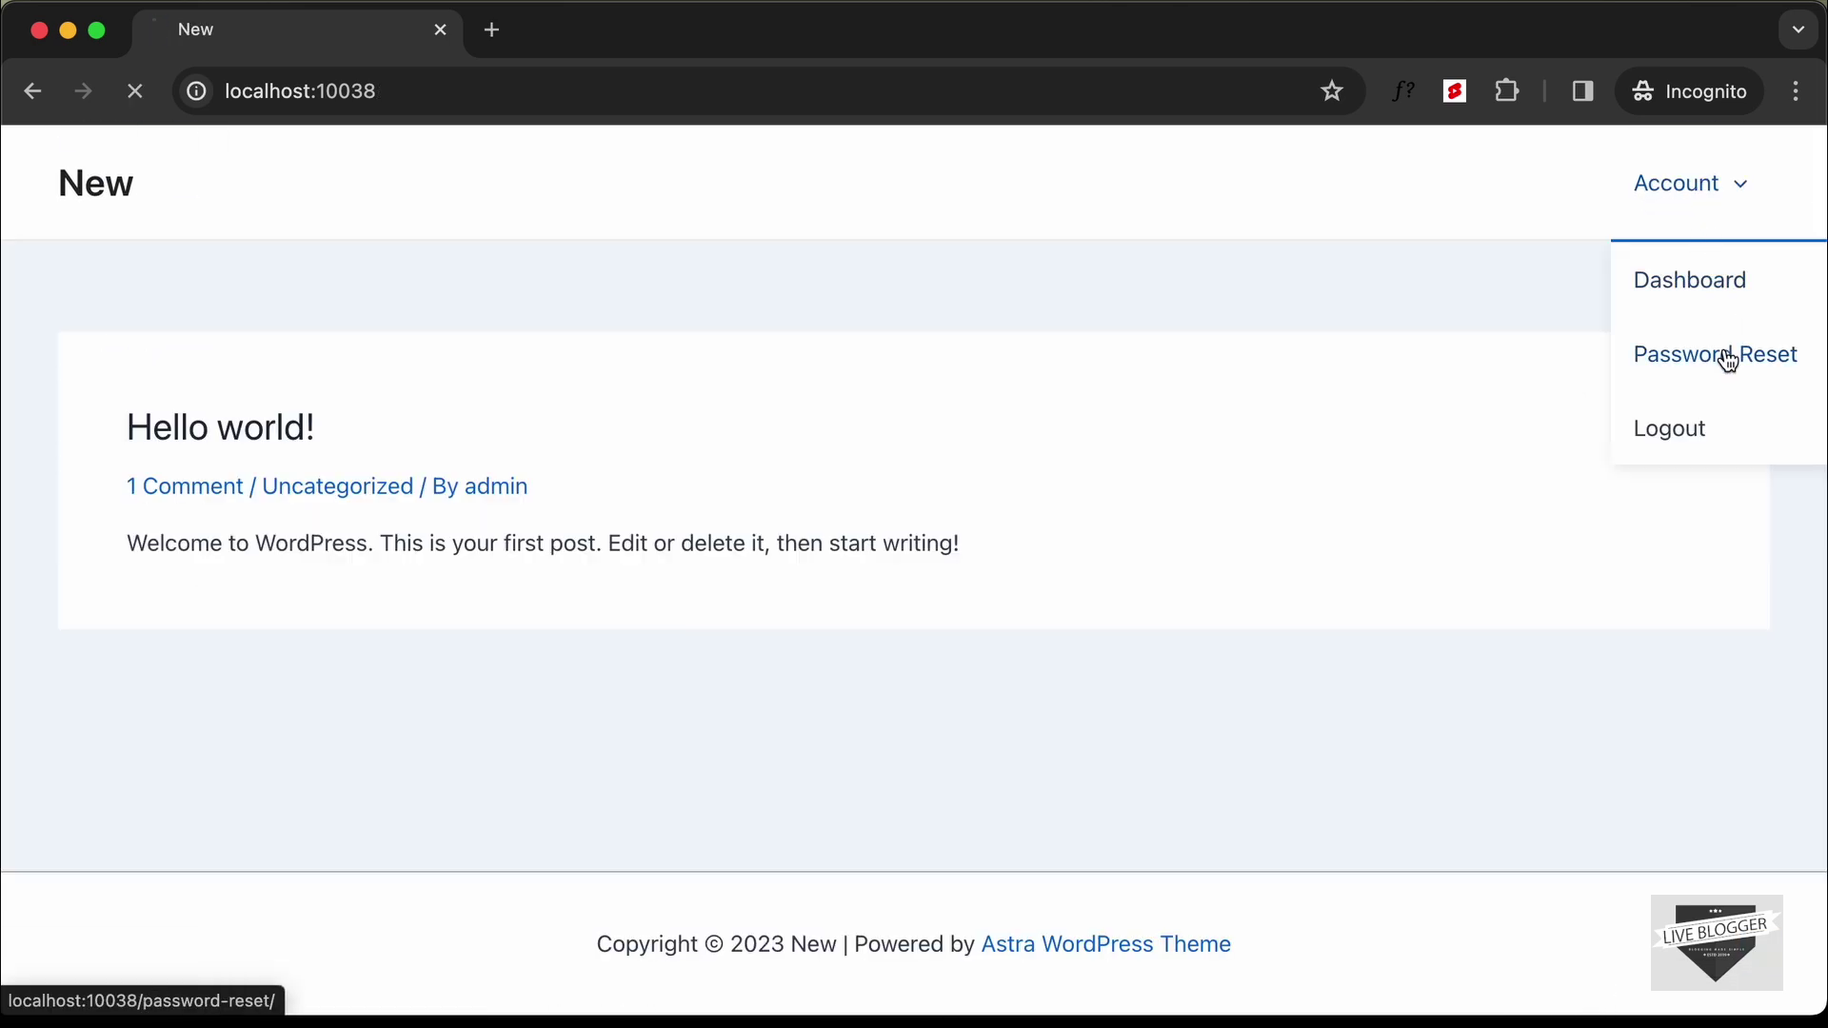
{"action": "left_click", "coordinate": [1012, 550]}
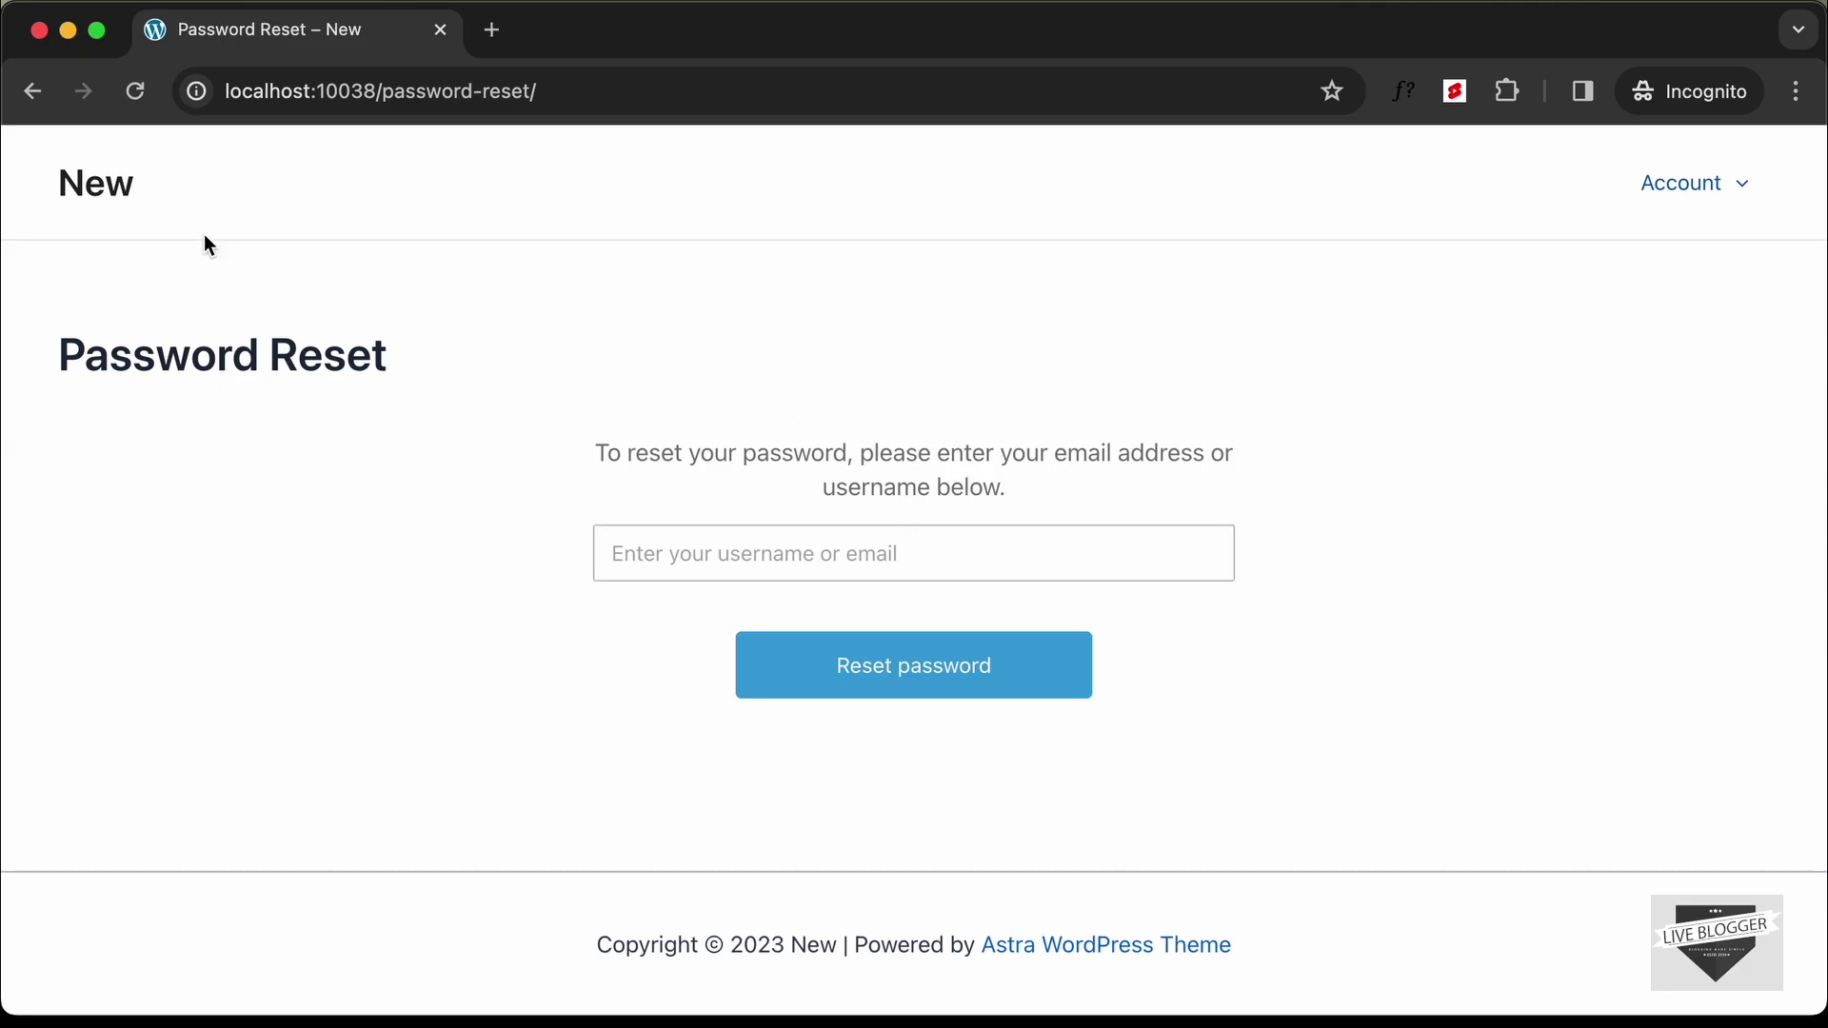
- From the Ultimate Member admin dashboard, open the Users list showing one Subscriber and one Administrator
{"action": "left_click", "coordinate": [136, 210]}
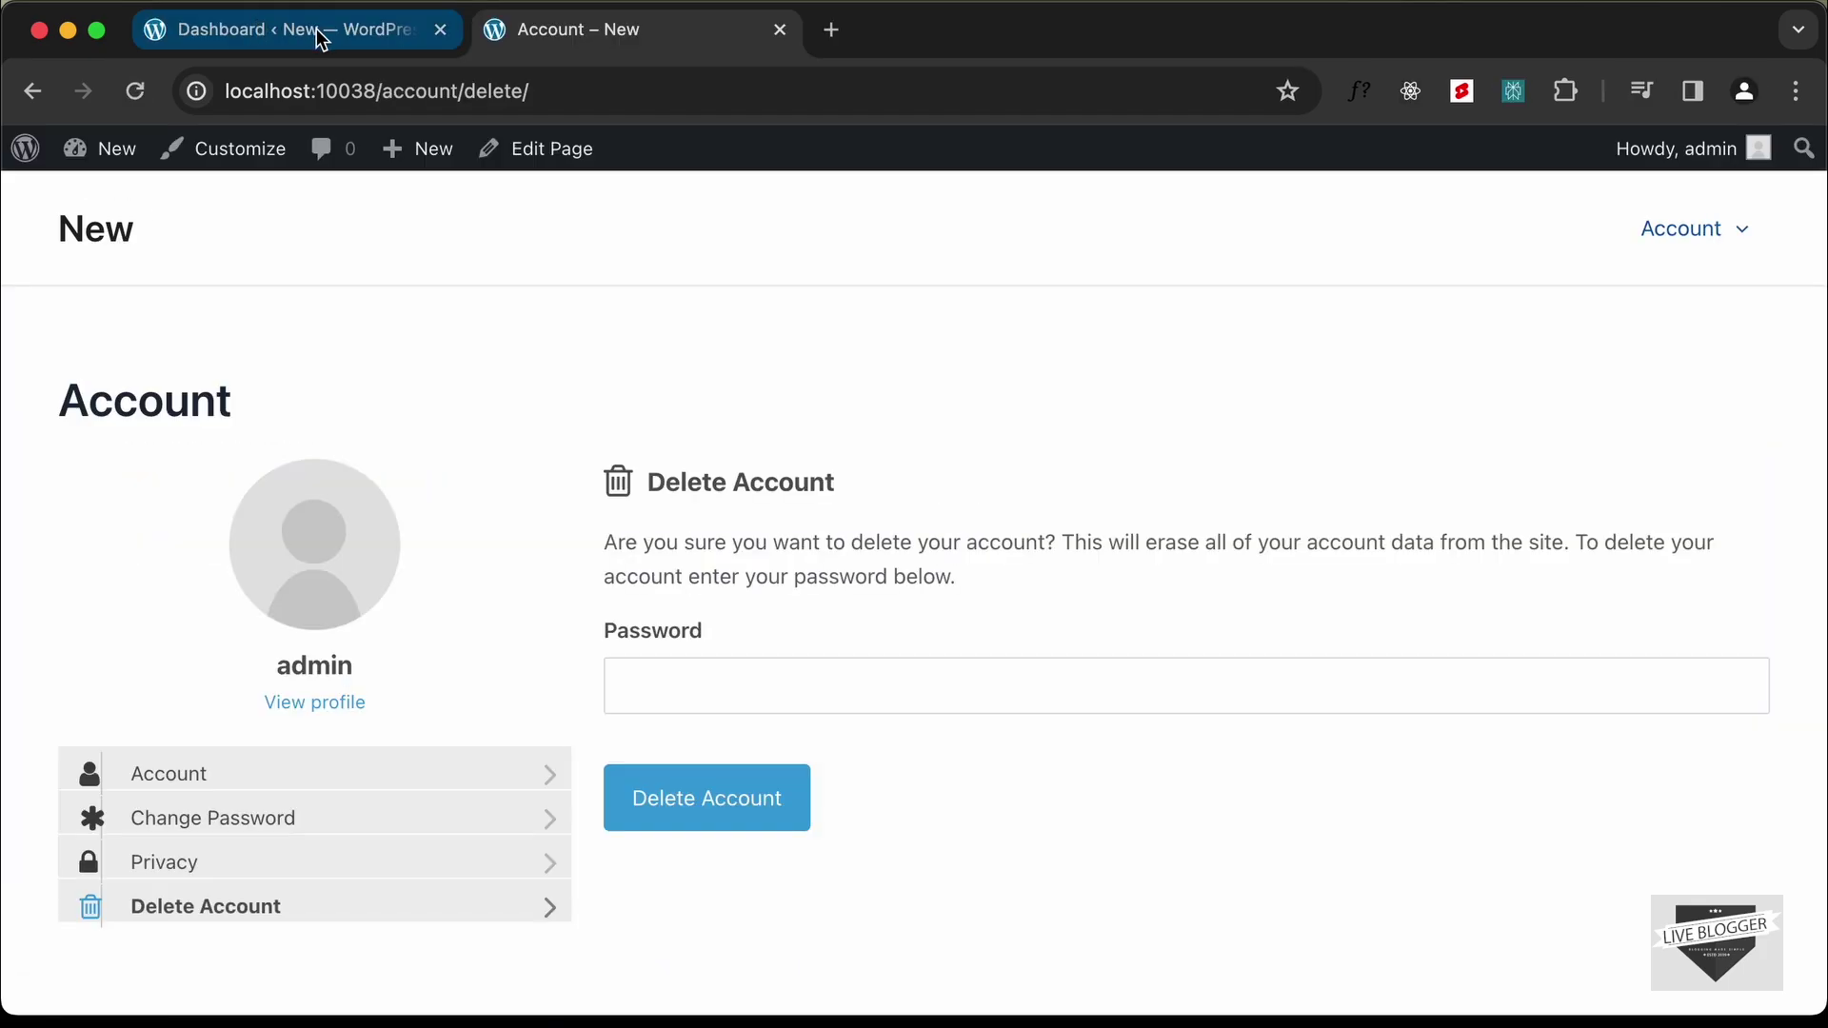
{"action": "left_click", "coordinate": [316, 29]}
{"action": "left_click", "coordinate": [58, 574]}
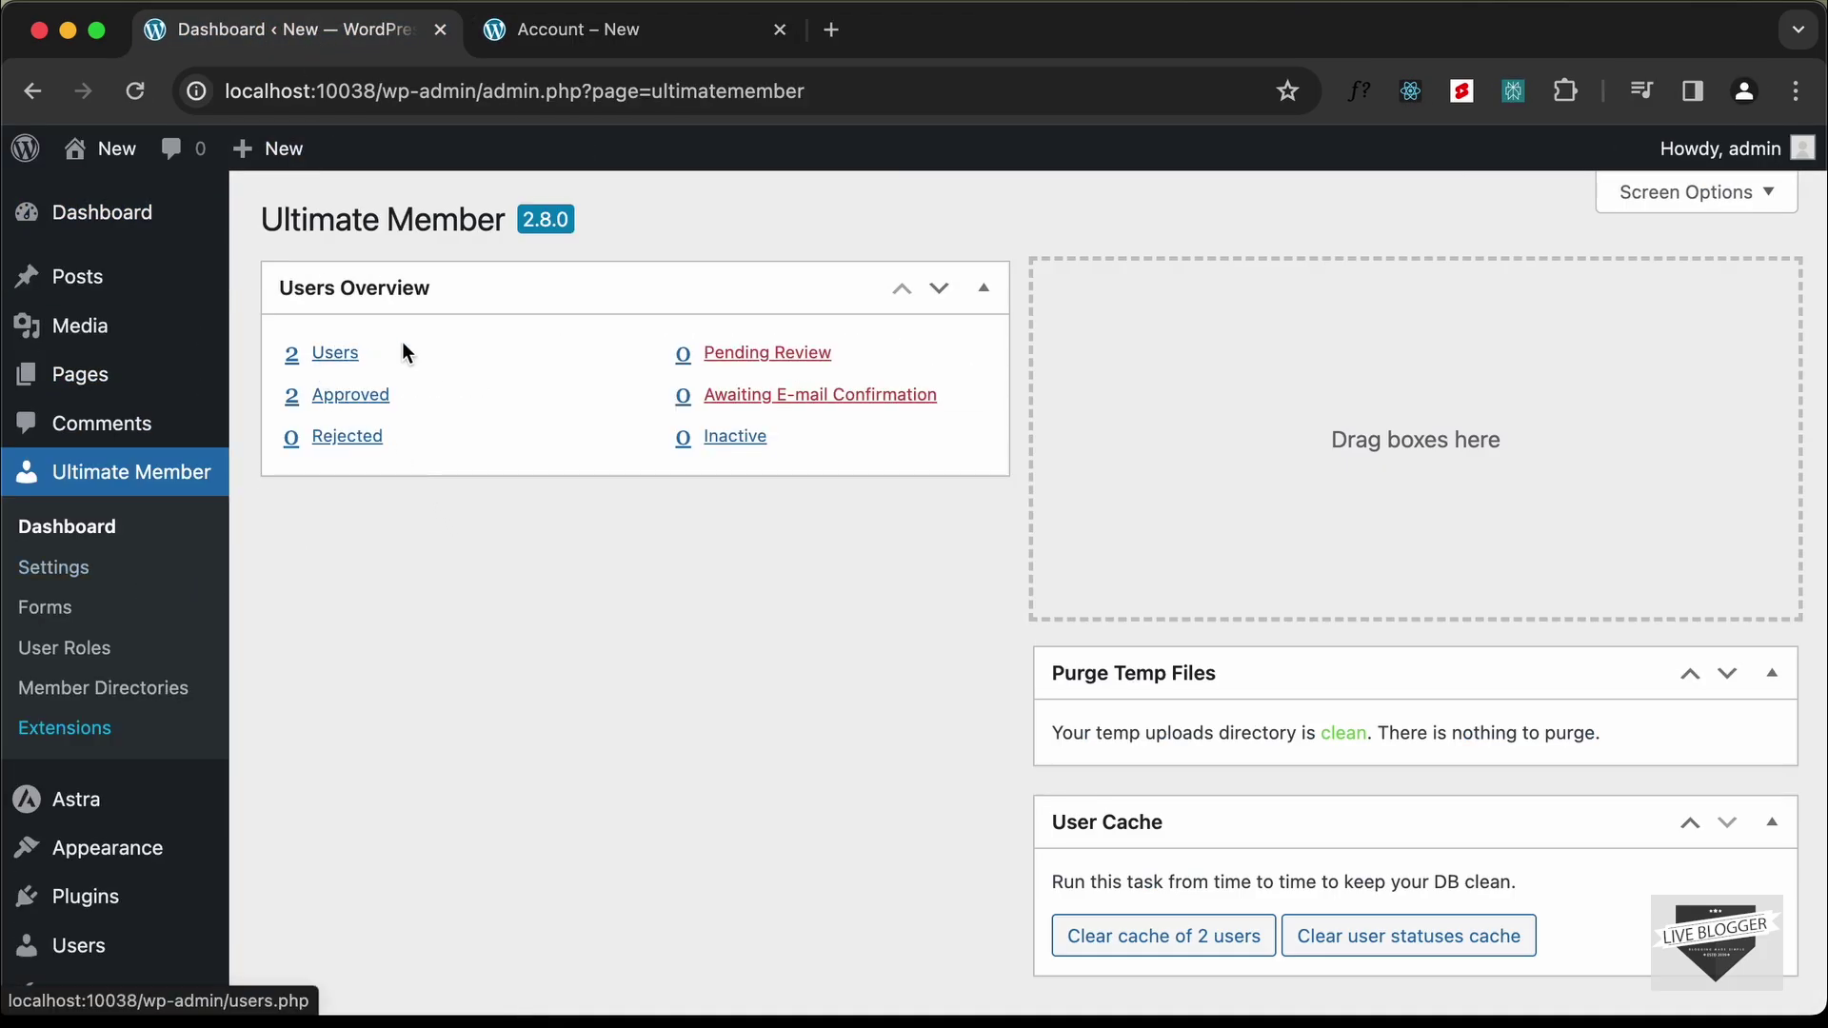
{"action": "left_click", "coordinate": [335, 355]}
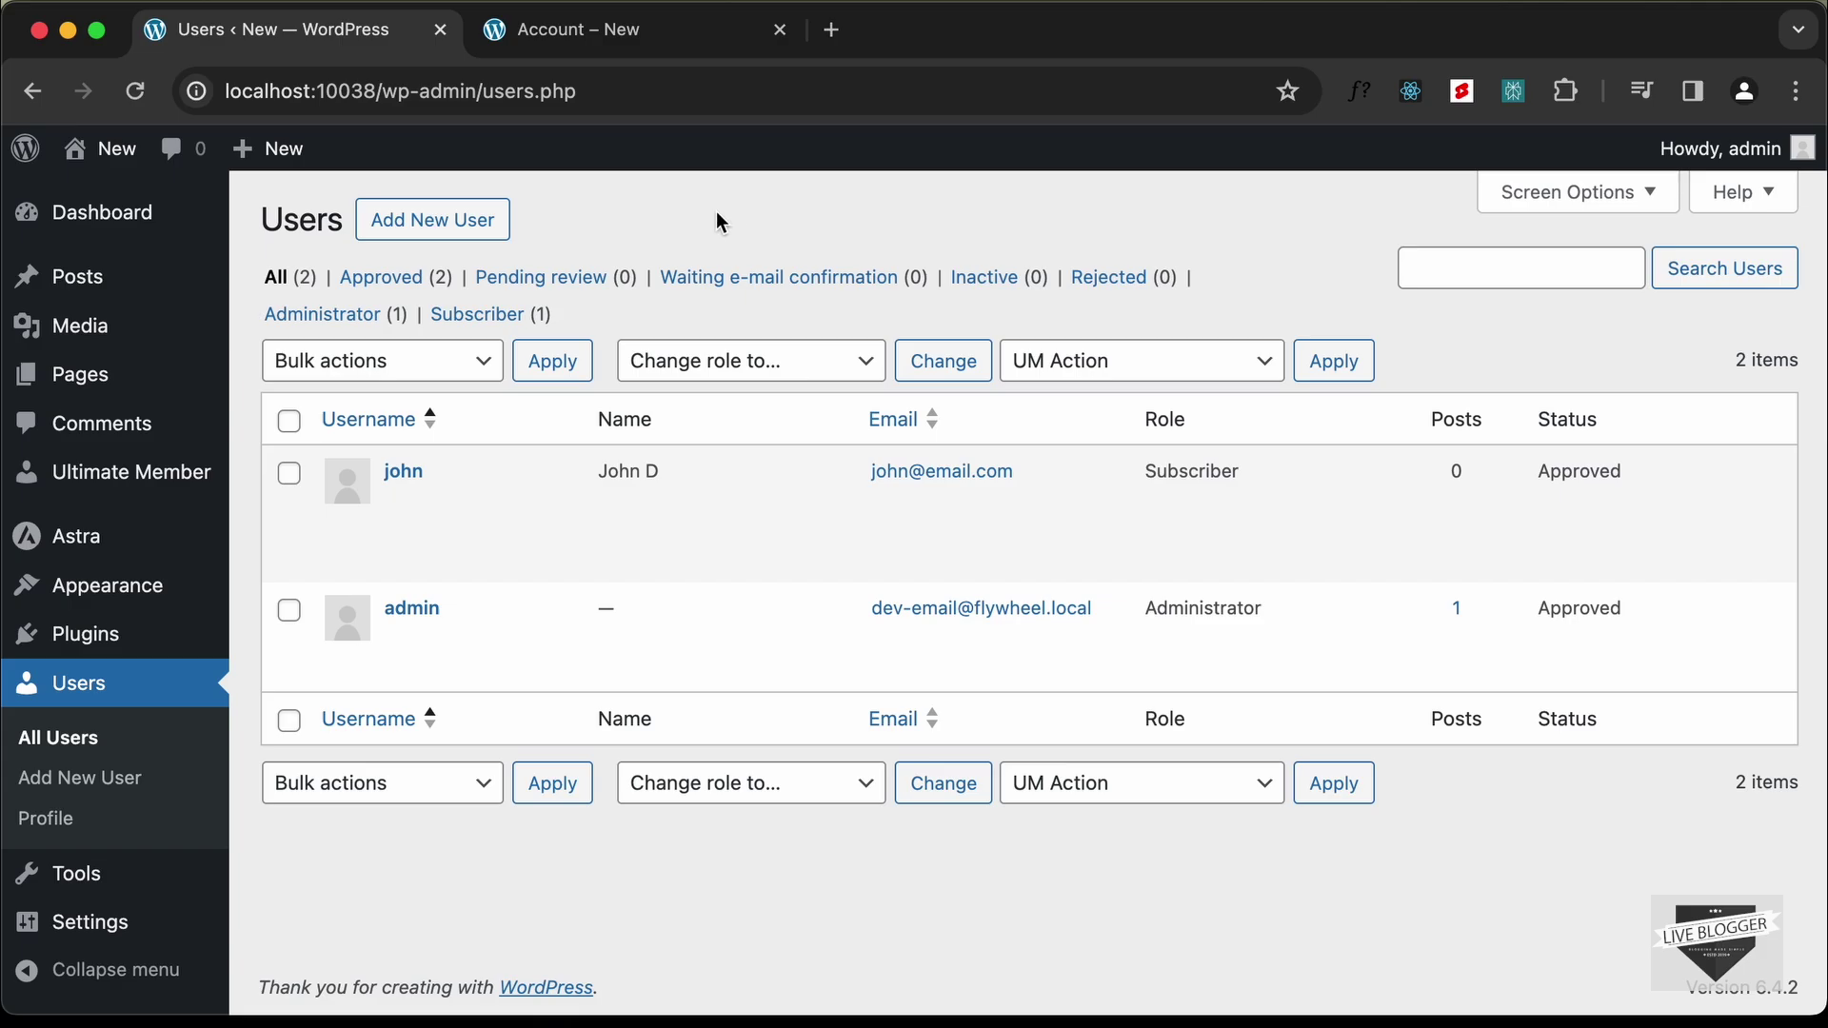
- Open Ultimate Member Settings and review the General Pages section
{"action": "mouse_move", "coordinate": [137, 481]}
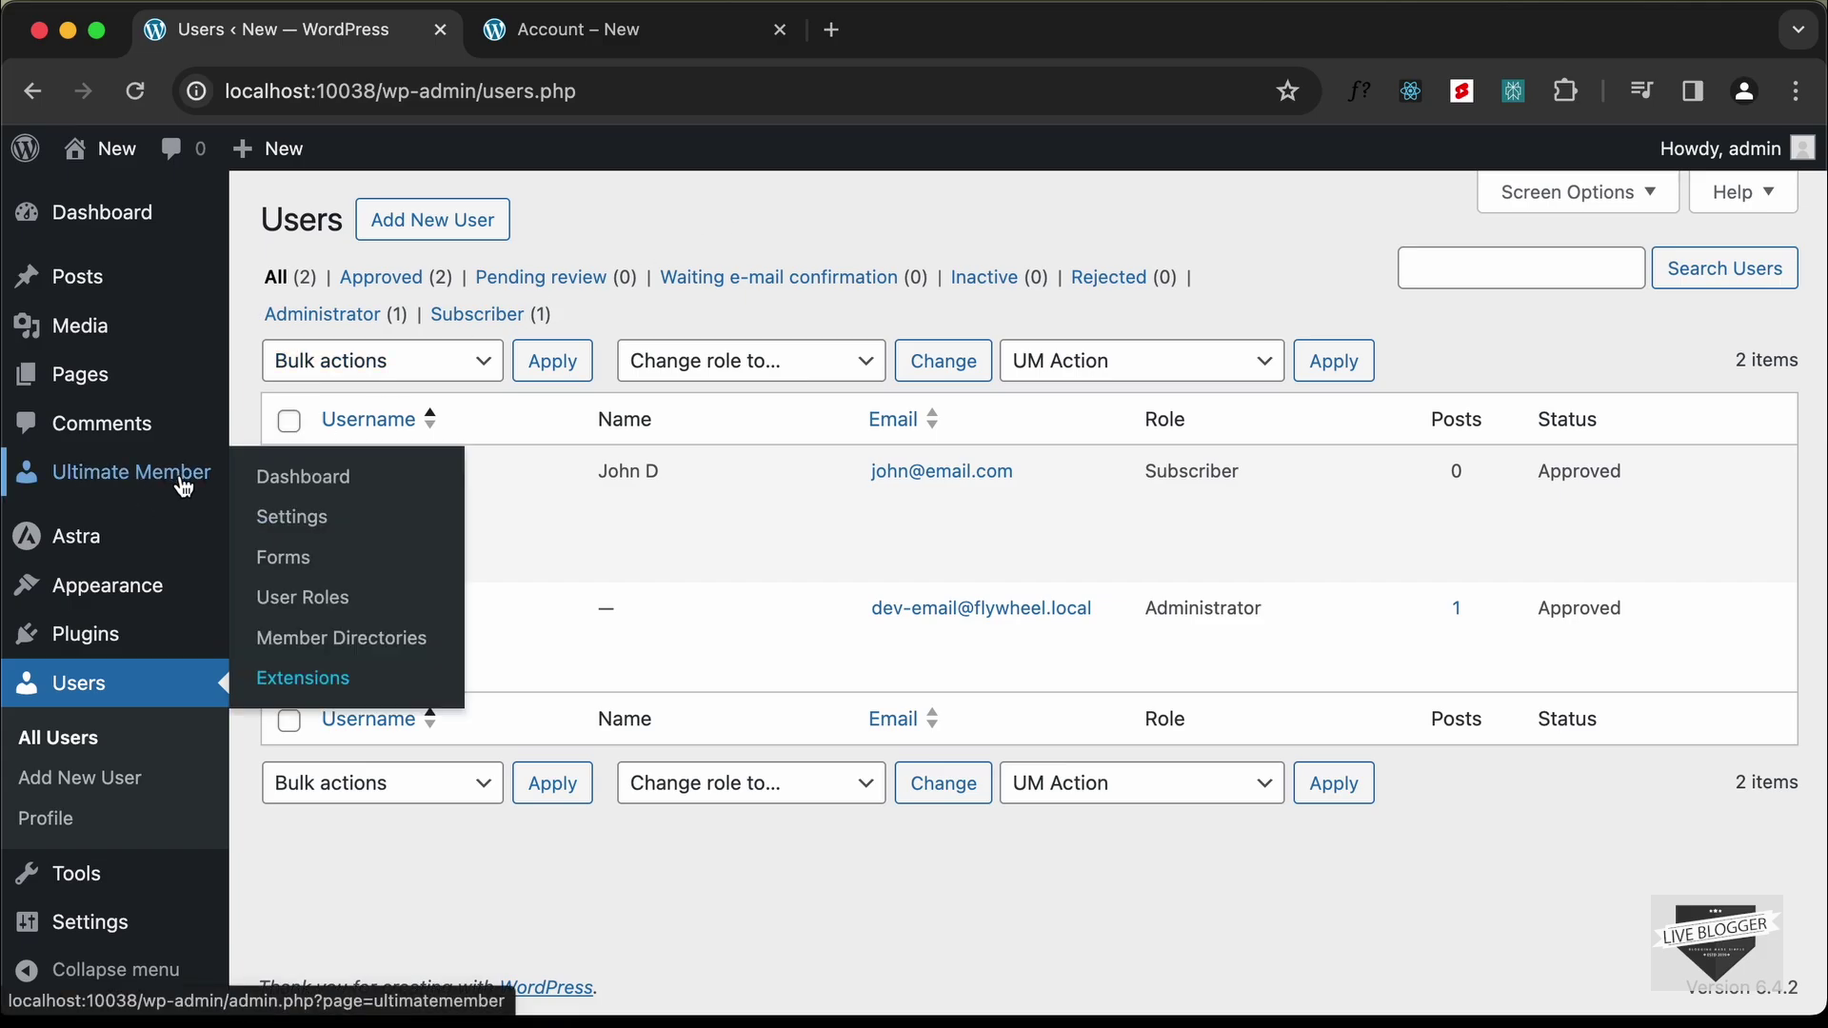
{"action": "left_click", "coordinate": [306, 518]}
{"action": "scroll", "coordinate": [429, 529], "scroll_direction": "down", "scroll_amount": 1}
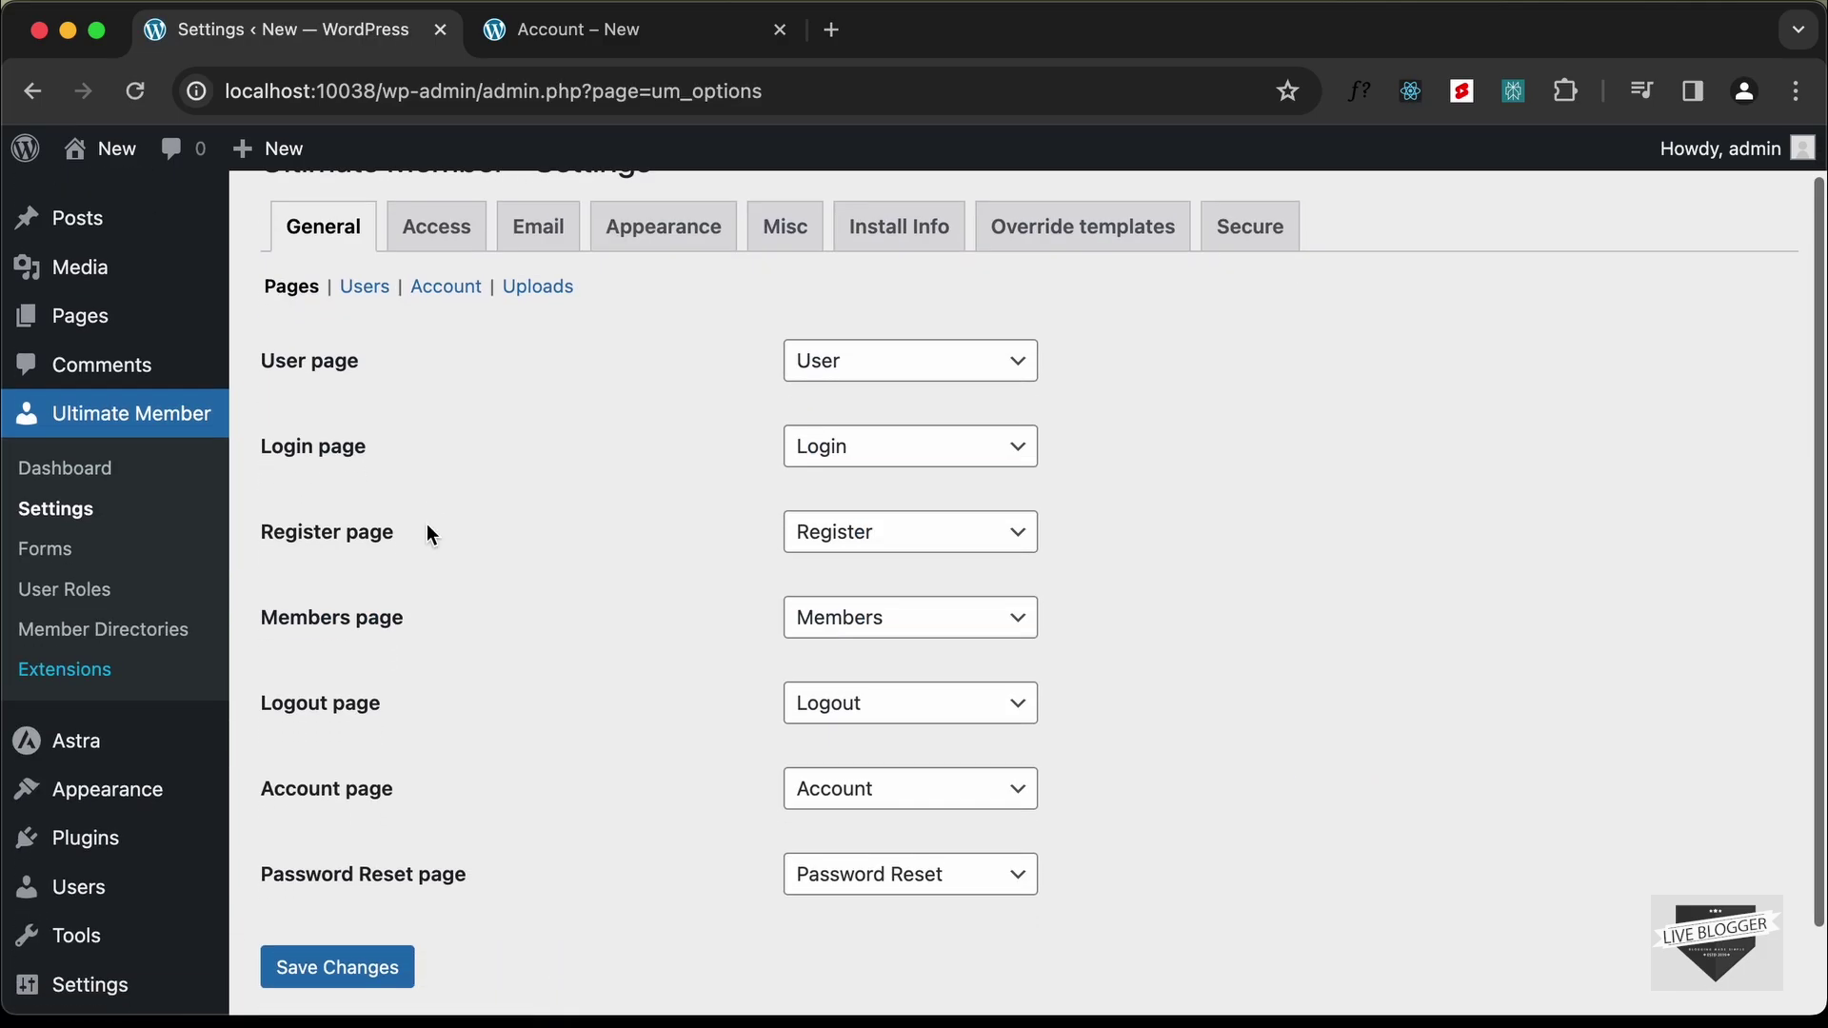
{"action": "scroll", "coordinate": [427, 524], "scroll_direction": "down", "scroll_amount": 1}
{"action": "scroll", "coordinate": [426, 524], "scroll_direction": "up", "scroll_amount": 3}
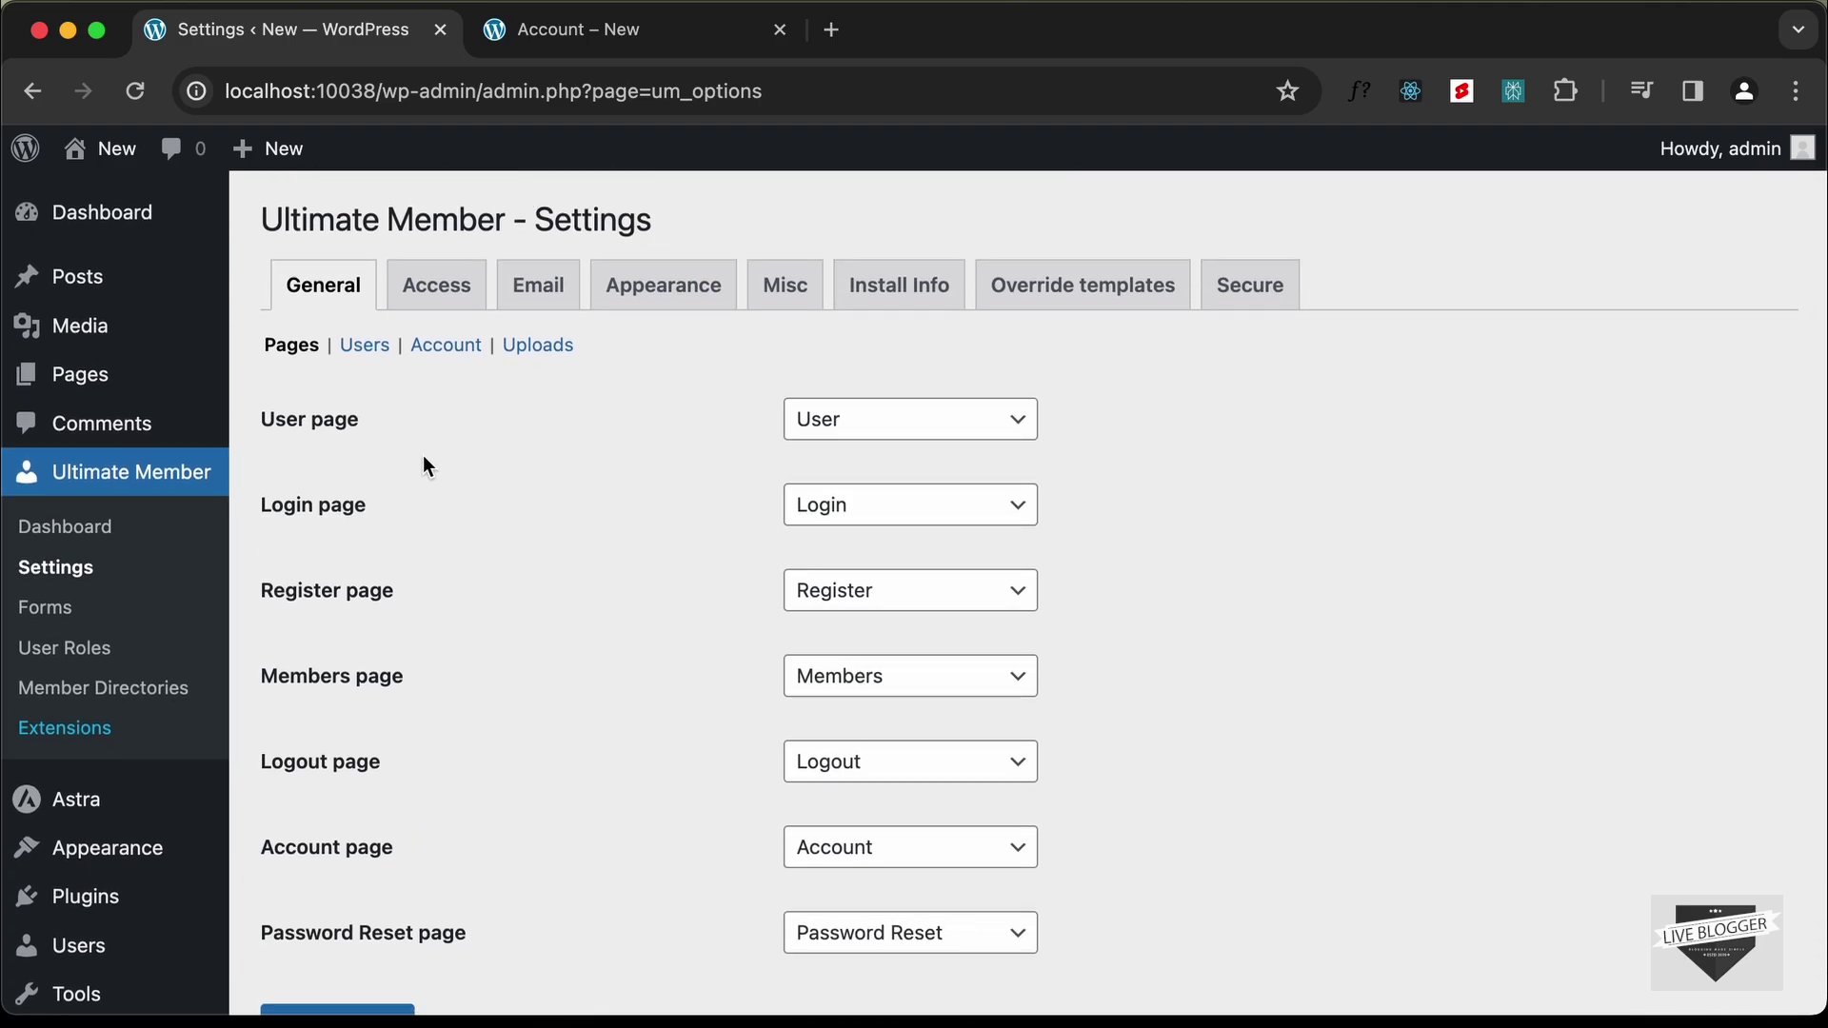
- Review the Users section, keeping profile permalink base at Username and display name unchanged
{"action": "left_click", "coordinate": [367, 347]}
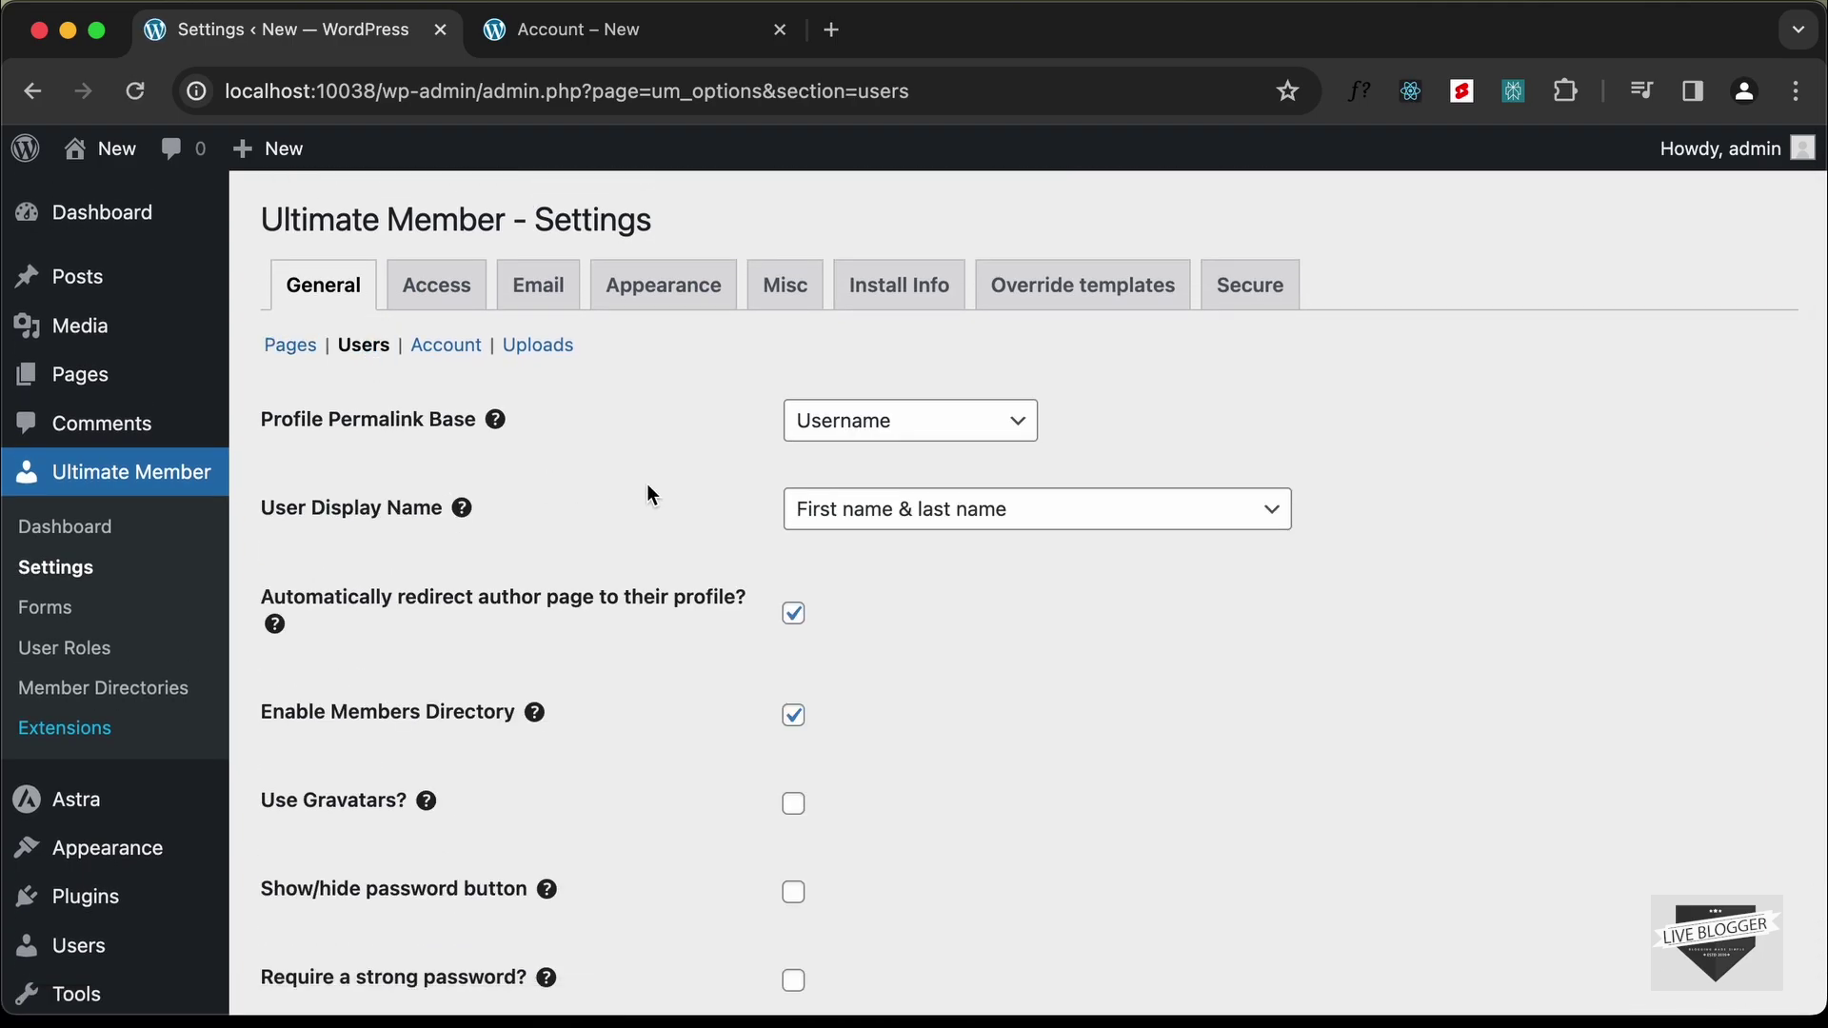
{"action": "left_click", "coordinate": [992, 424]}
{"action": "left_click", "coordinate": [1209, 422]}
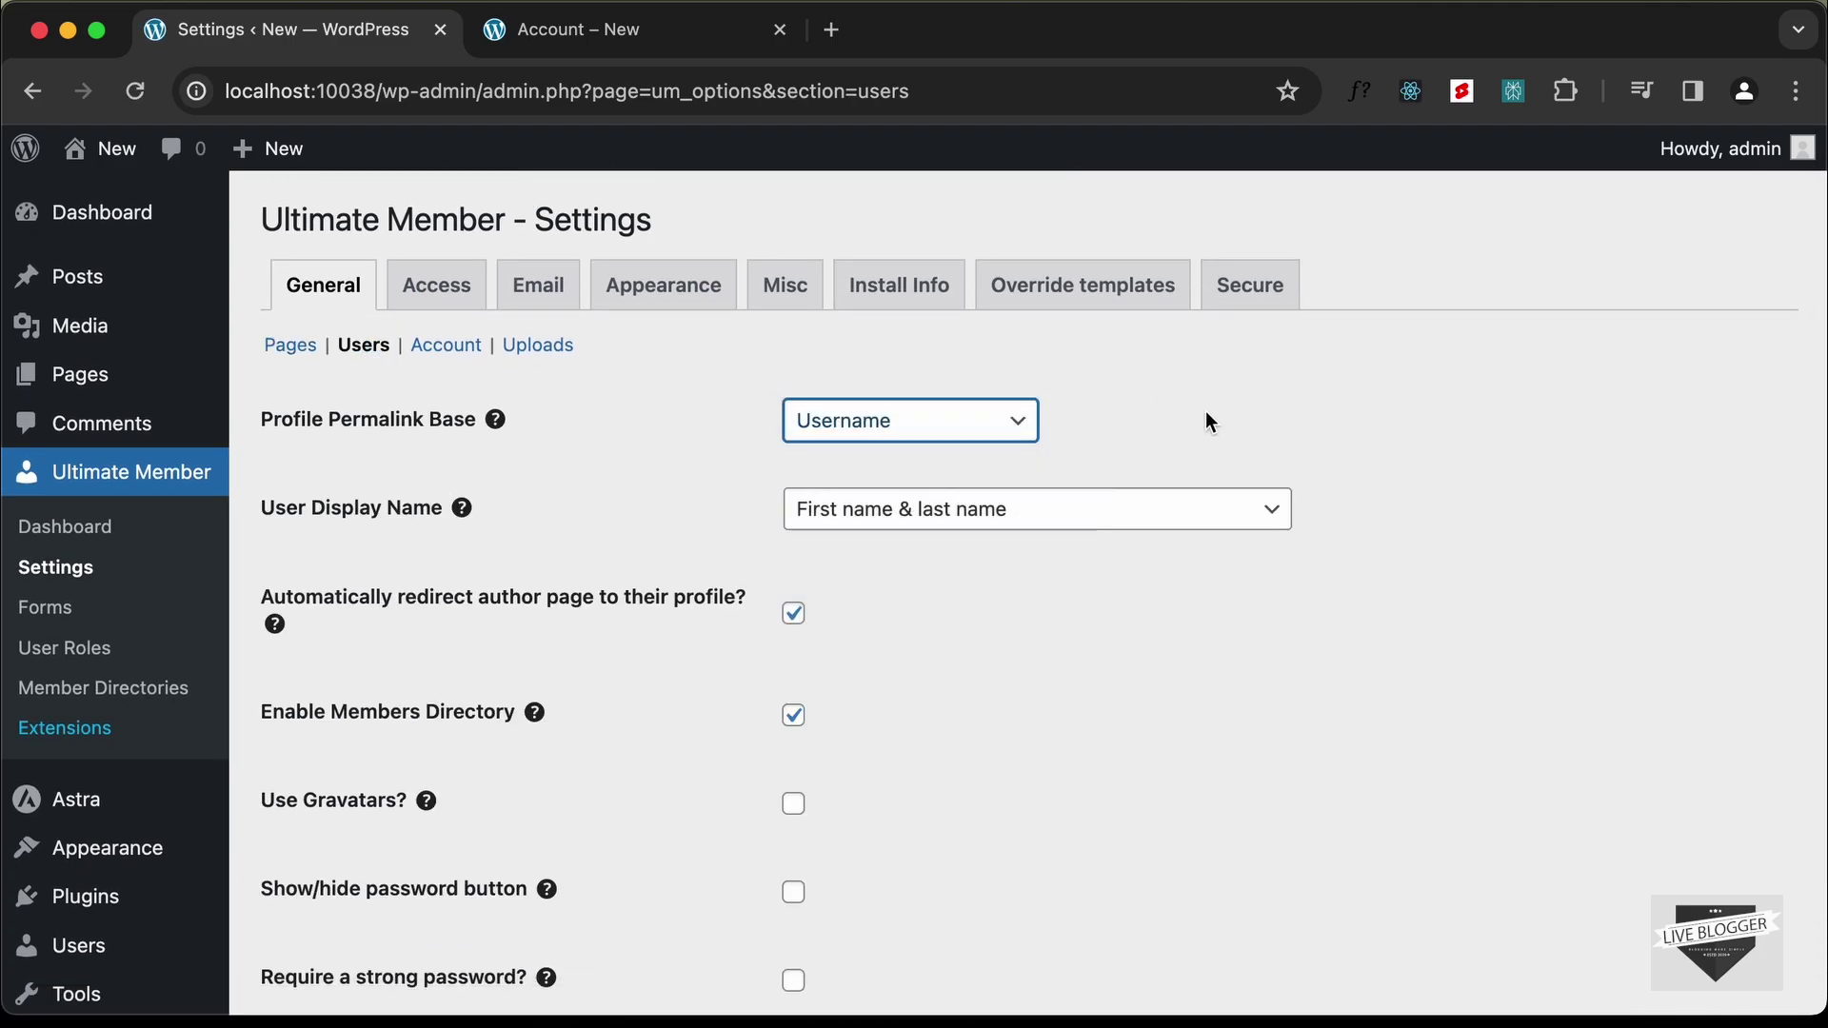
{"action": "left_click", "coordinate": [1112, 518]}
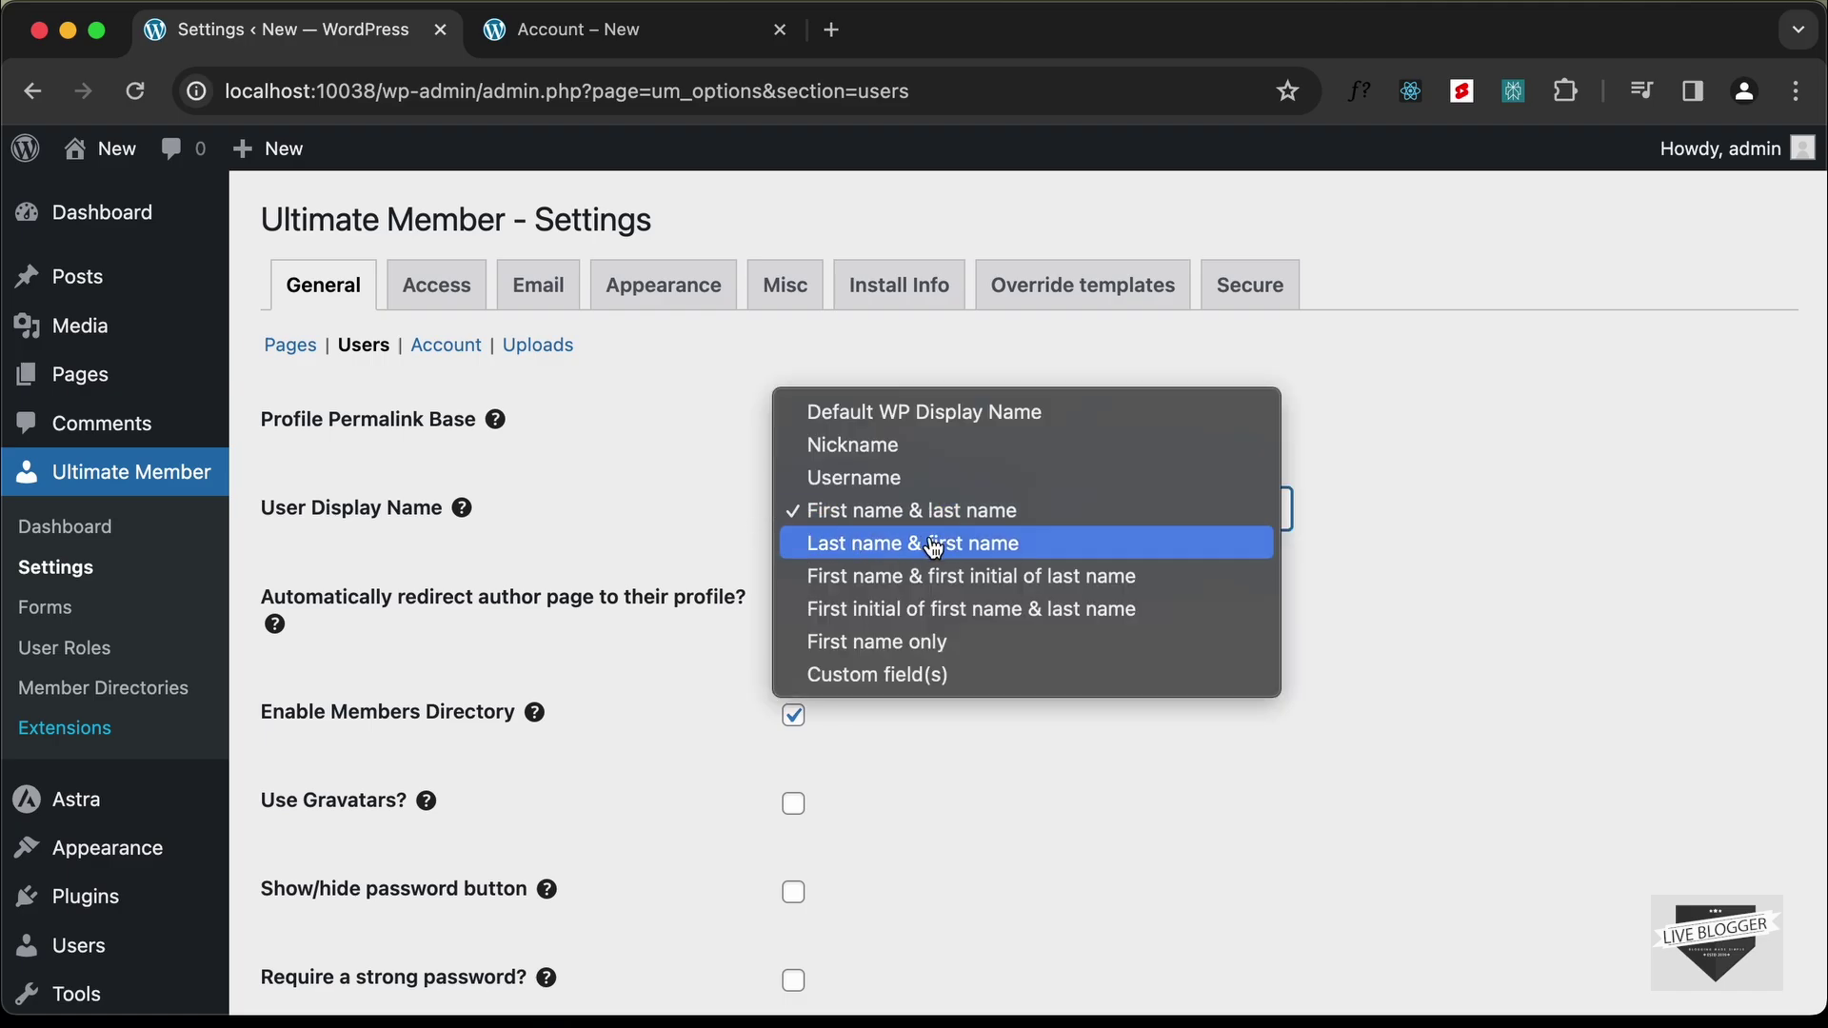
{"action": "left_click", "coordinate": [1461, 478]}
{"action": "scroll", "coordinate": [1461, 472], "scroll_direction": "down", "scroll_amount": 1}
{"action": "scroll", "coordinate": [690, 523], "scroll_direction": "up", "scroll_amount": 1}
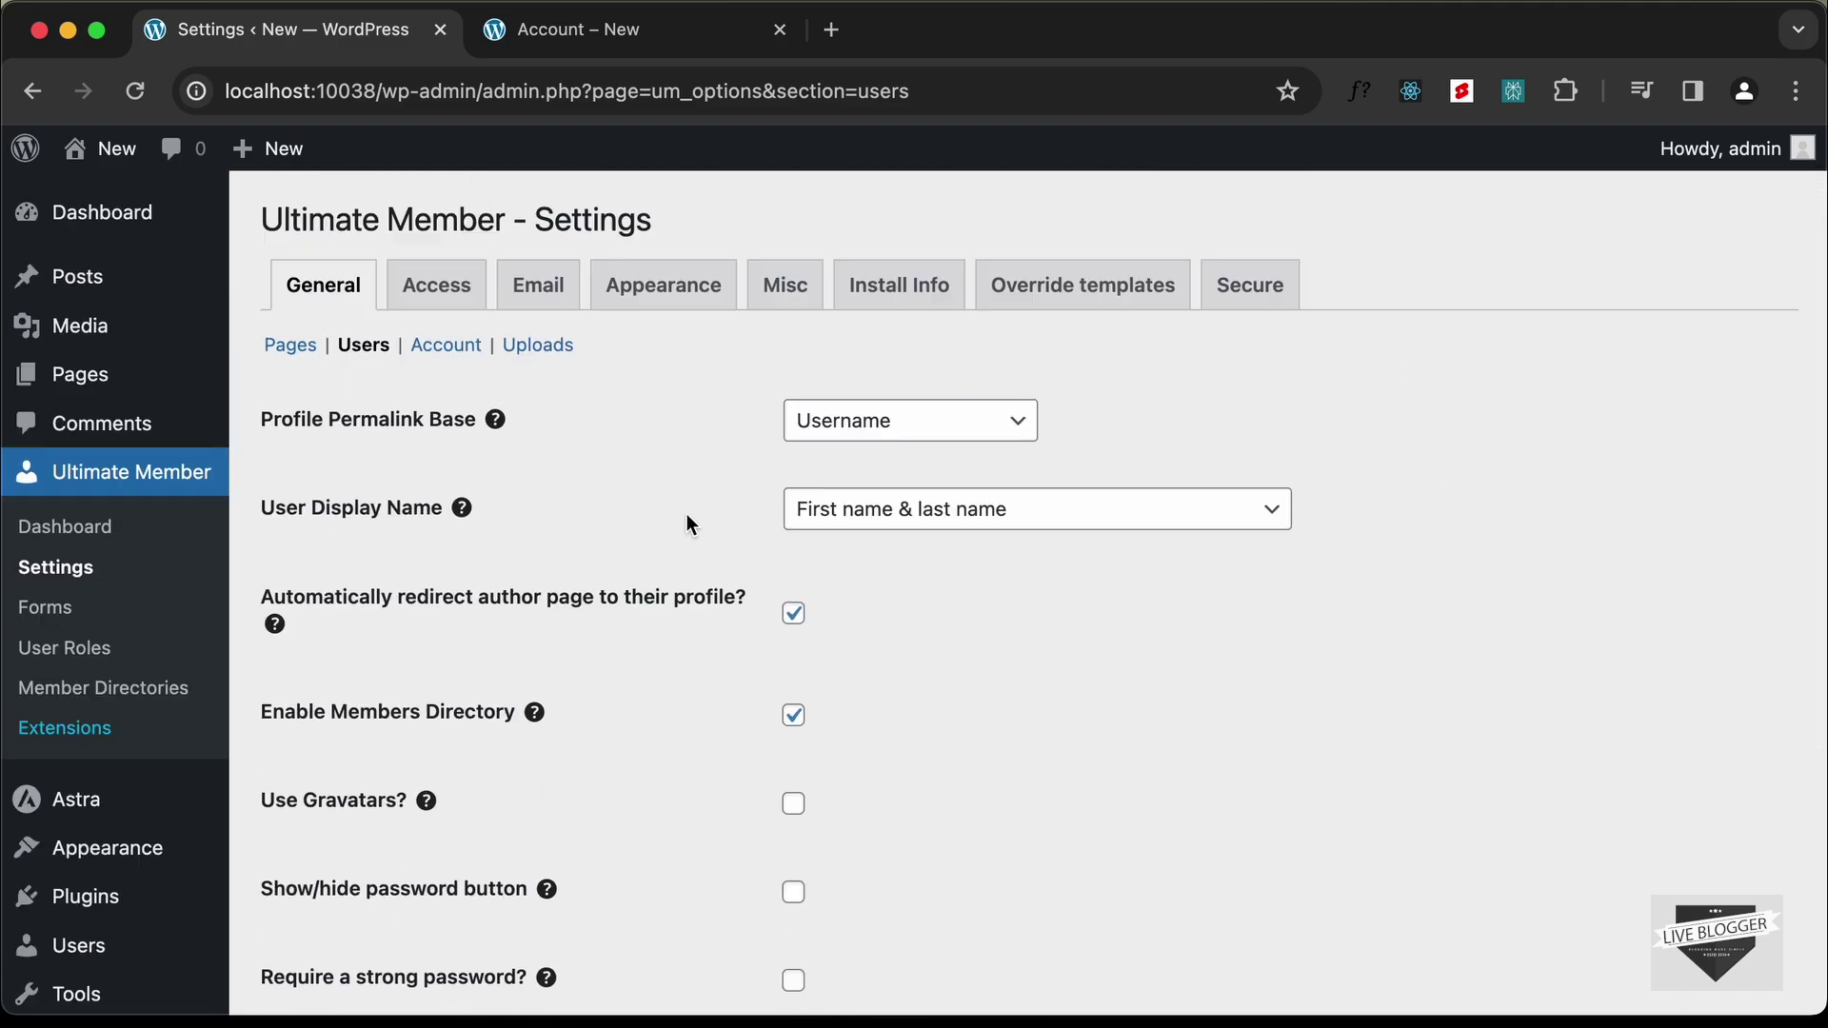
{"action": "scroll", "coordinate": [691, 523], "scroll_direction": "down", "scroll_amount": 7}
{"action": "scroll", "coordinate": [691, 524], "scroll_direction": "up", "scroll_amount": 2}
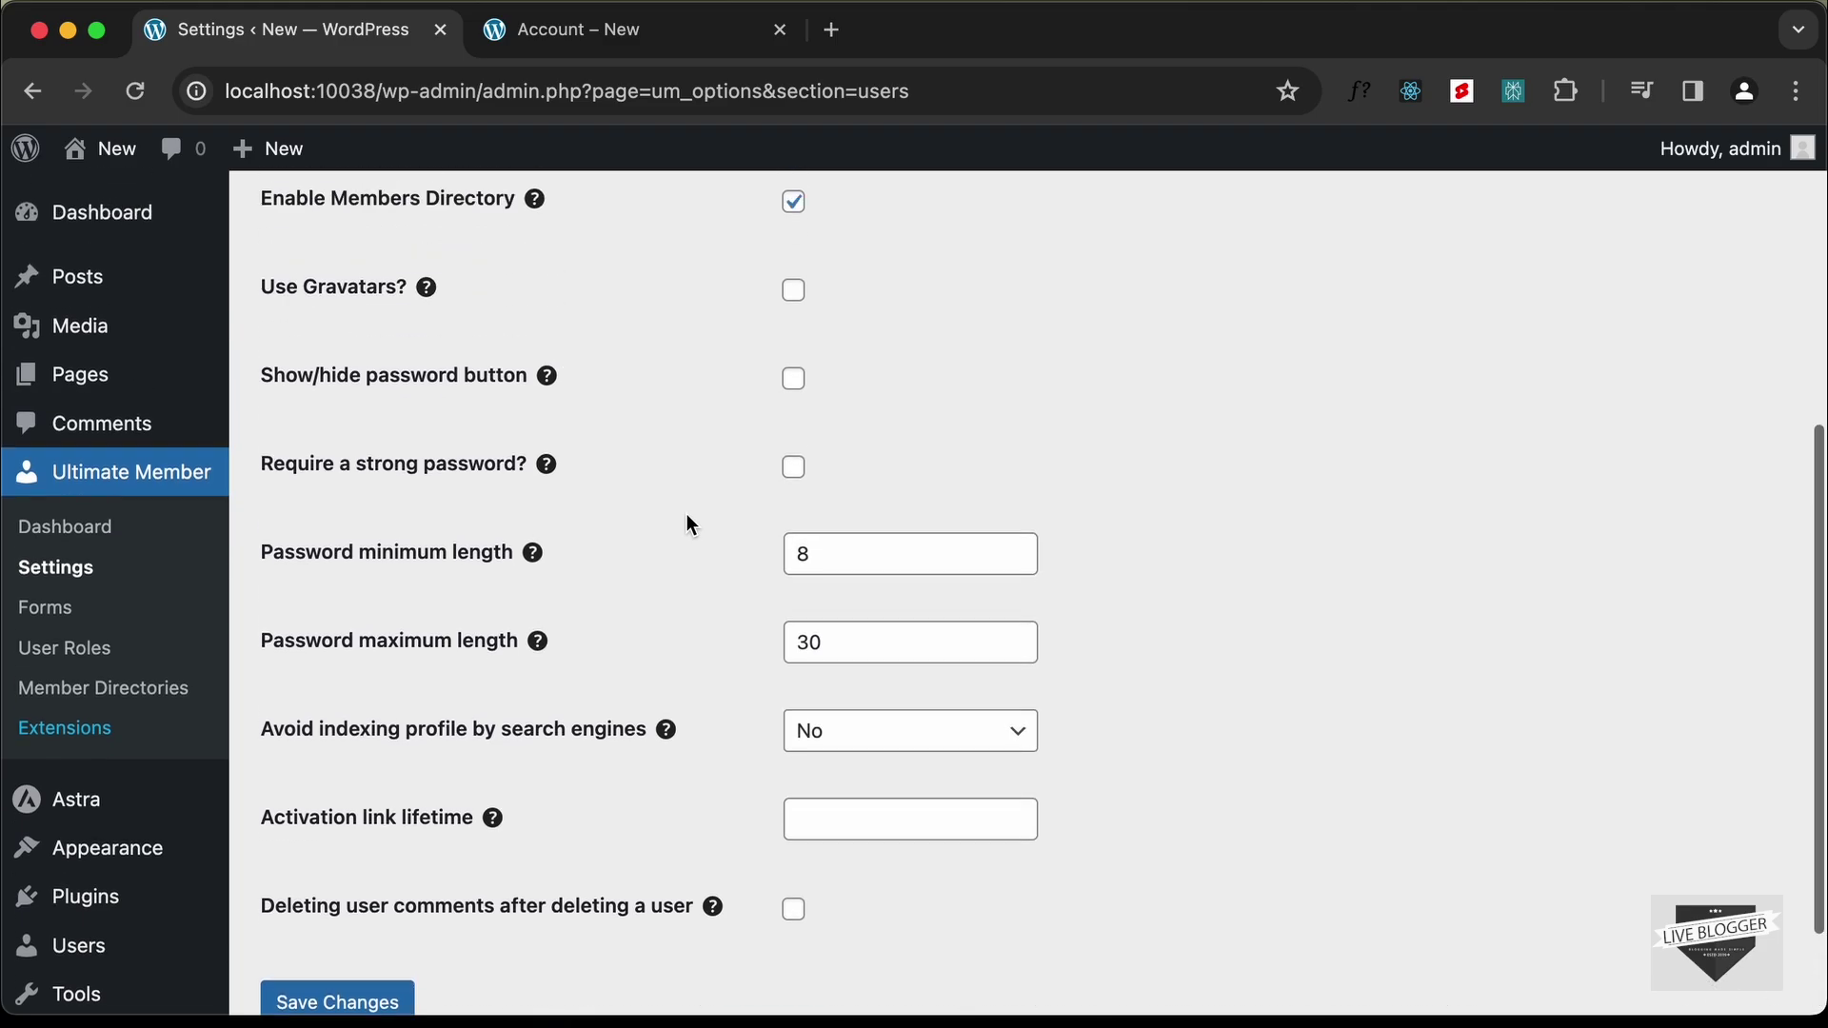
{"action": "scroll", "coordinate": [667, 514], "scroll_direction": "up", "scroll_amount": 5}
- Scroll through the Account section of General settings without changing anything
{"action": "left_click", "coordinate": [444, 345]}
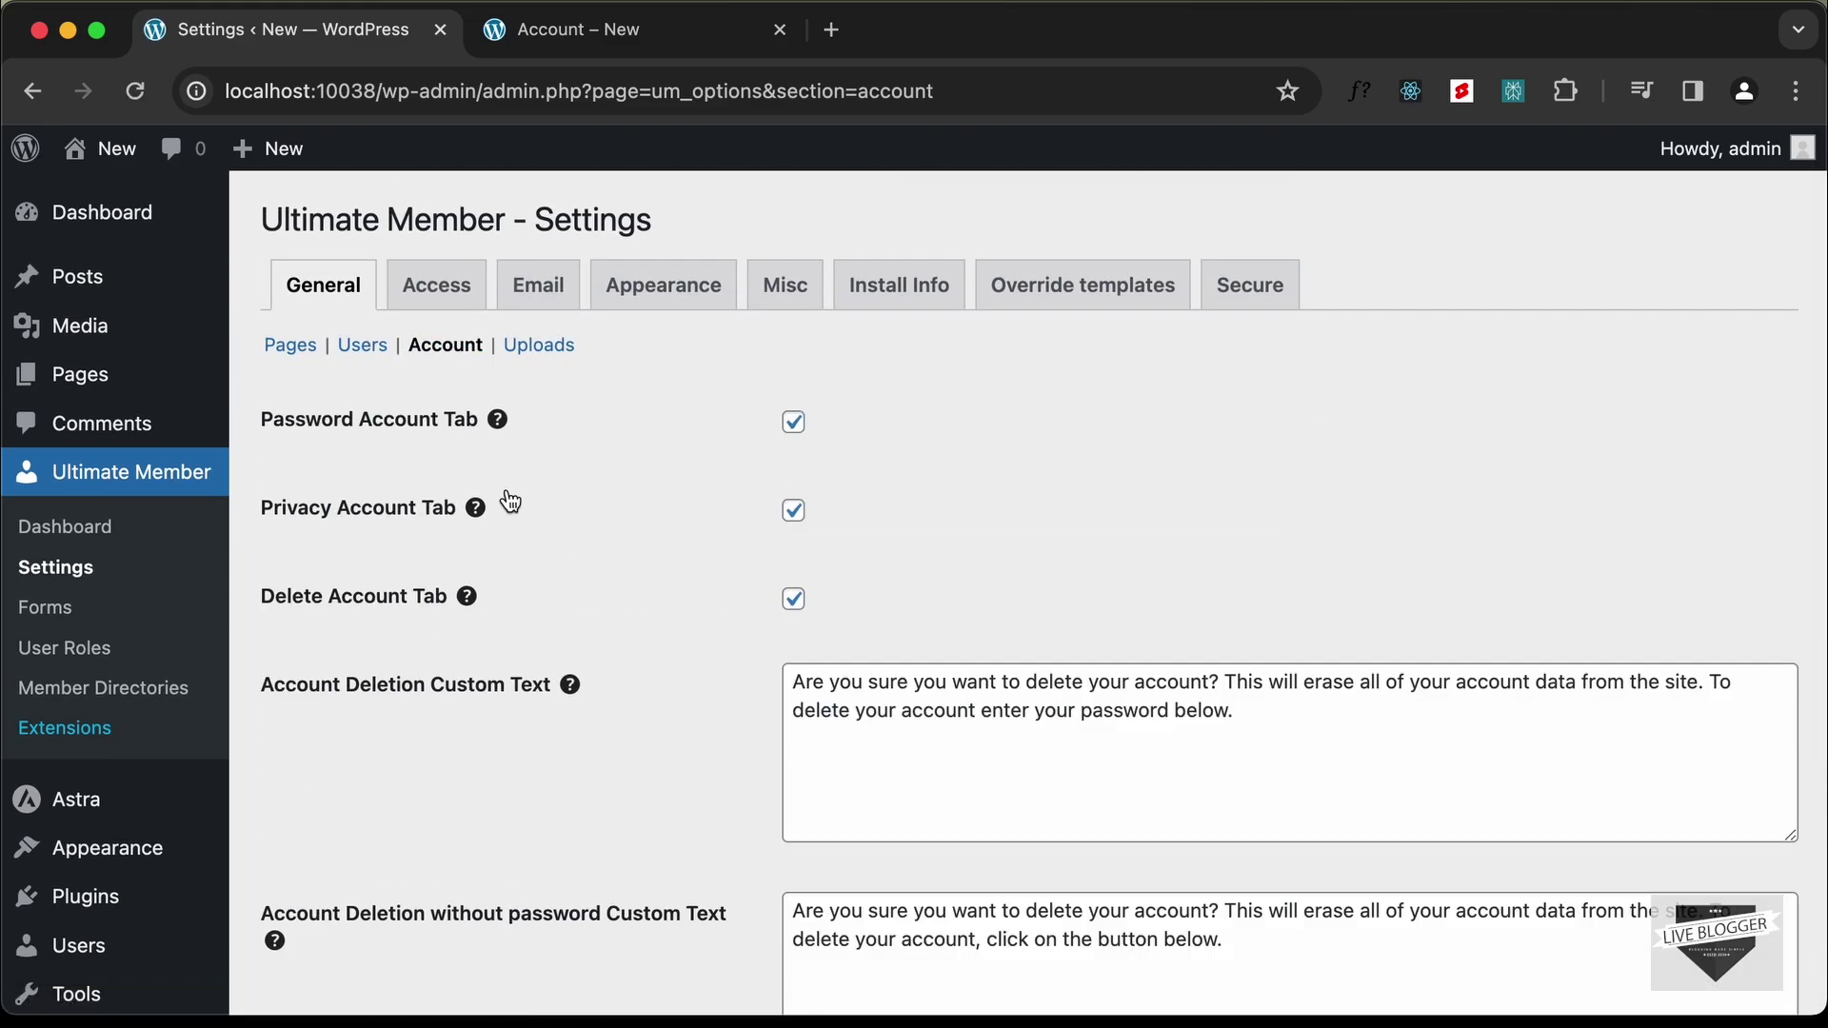
{"action": "scroll", "coordinate": [507, 488], "scroll_direction": "down", "scroll_amount": 8}
{"action": "scroll", "coordinate": [581, 581], "scroll_direction": "up", "scroll_amount": 5}
{"action": "scroll", "coordinate": [765, 447], "scroll_direction": "down", "scroll_amount": 1}
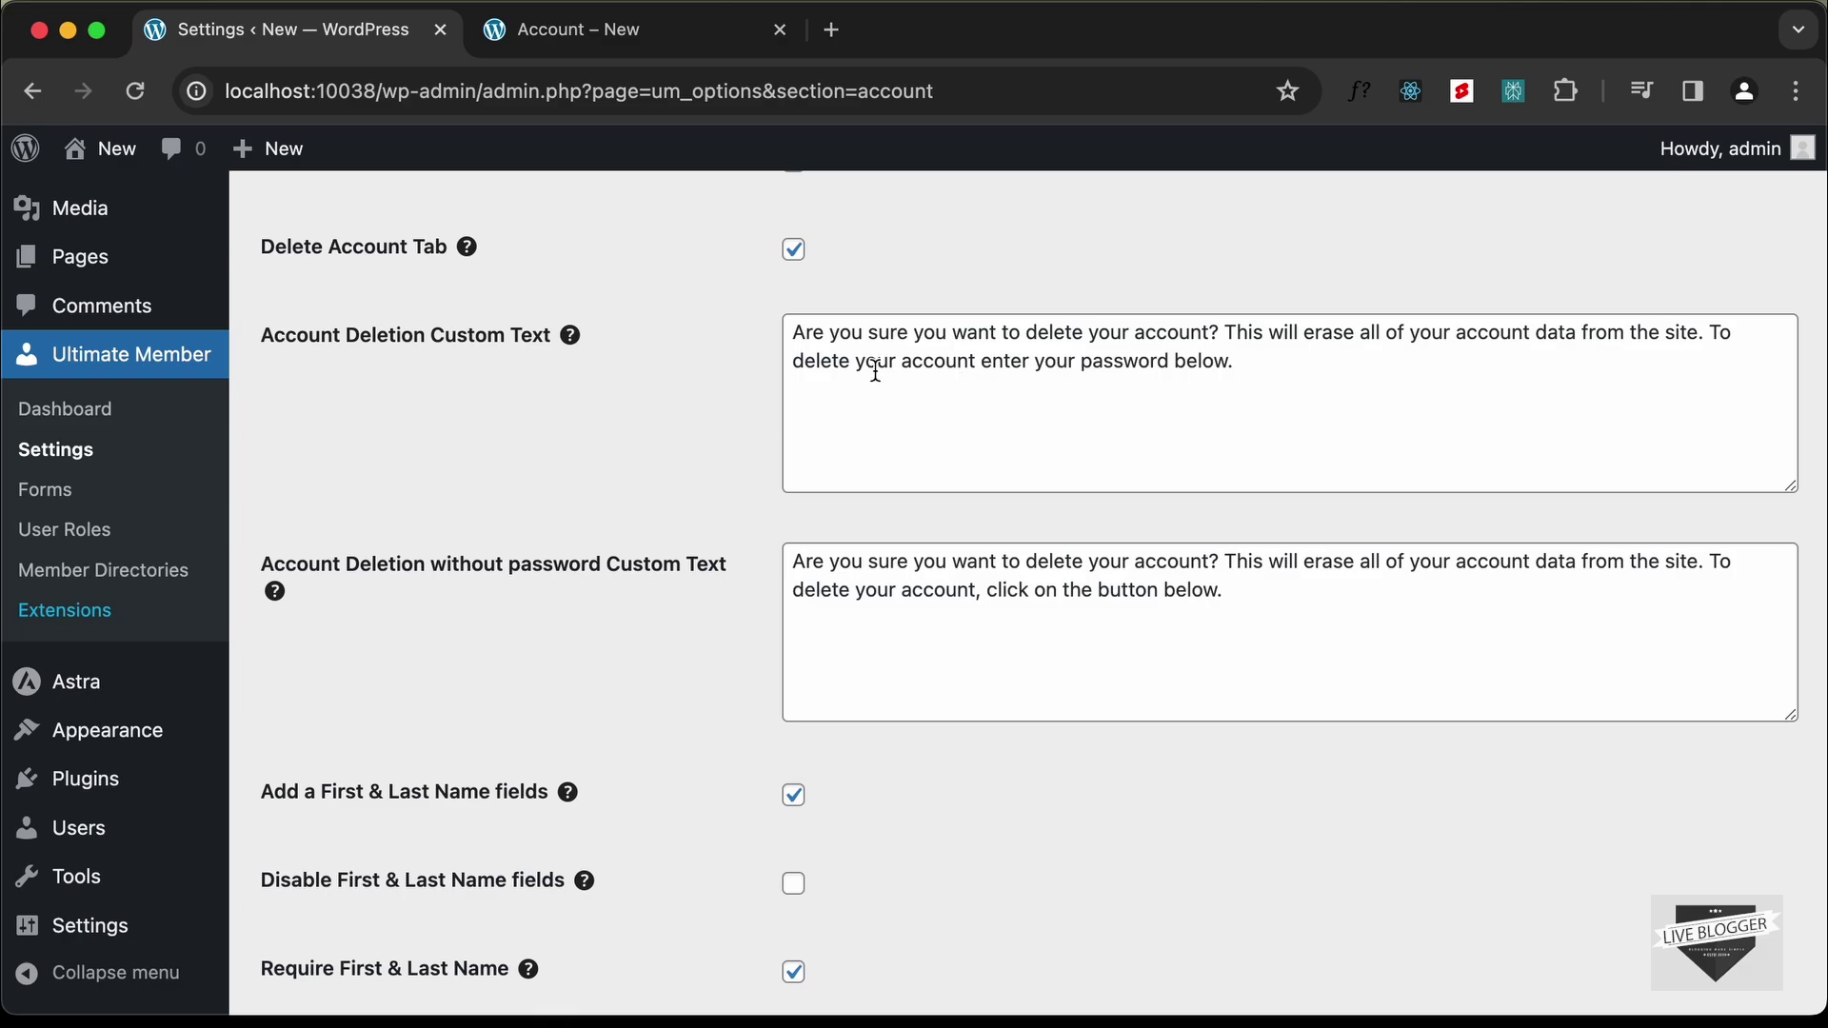
{"action": "scroll", "coordinate": [666, 553], "scroll_direction": "down", "scroll_amount": 6}
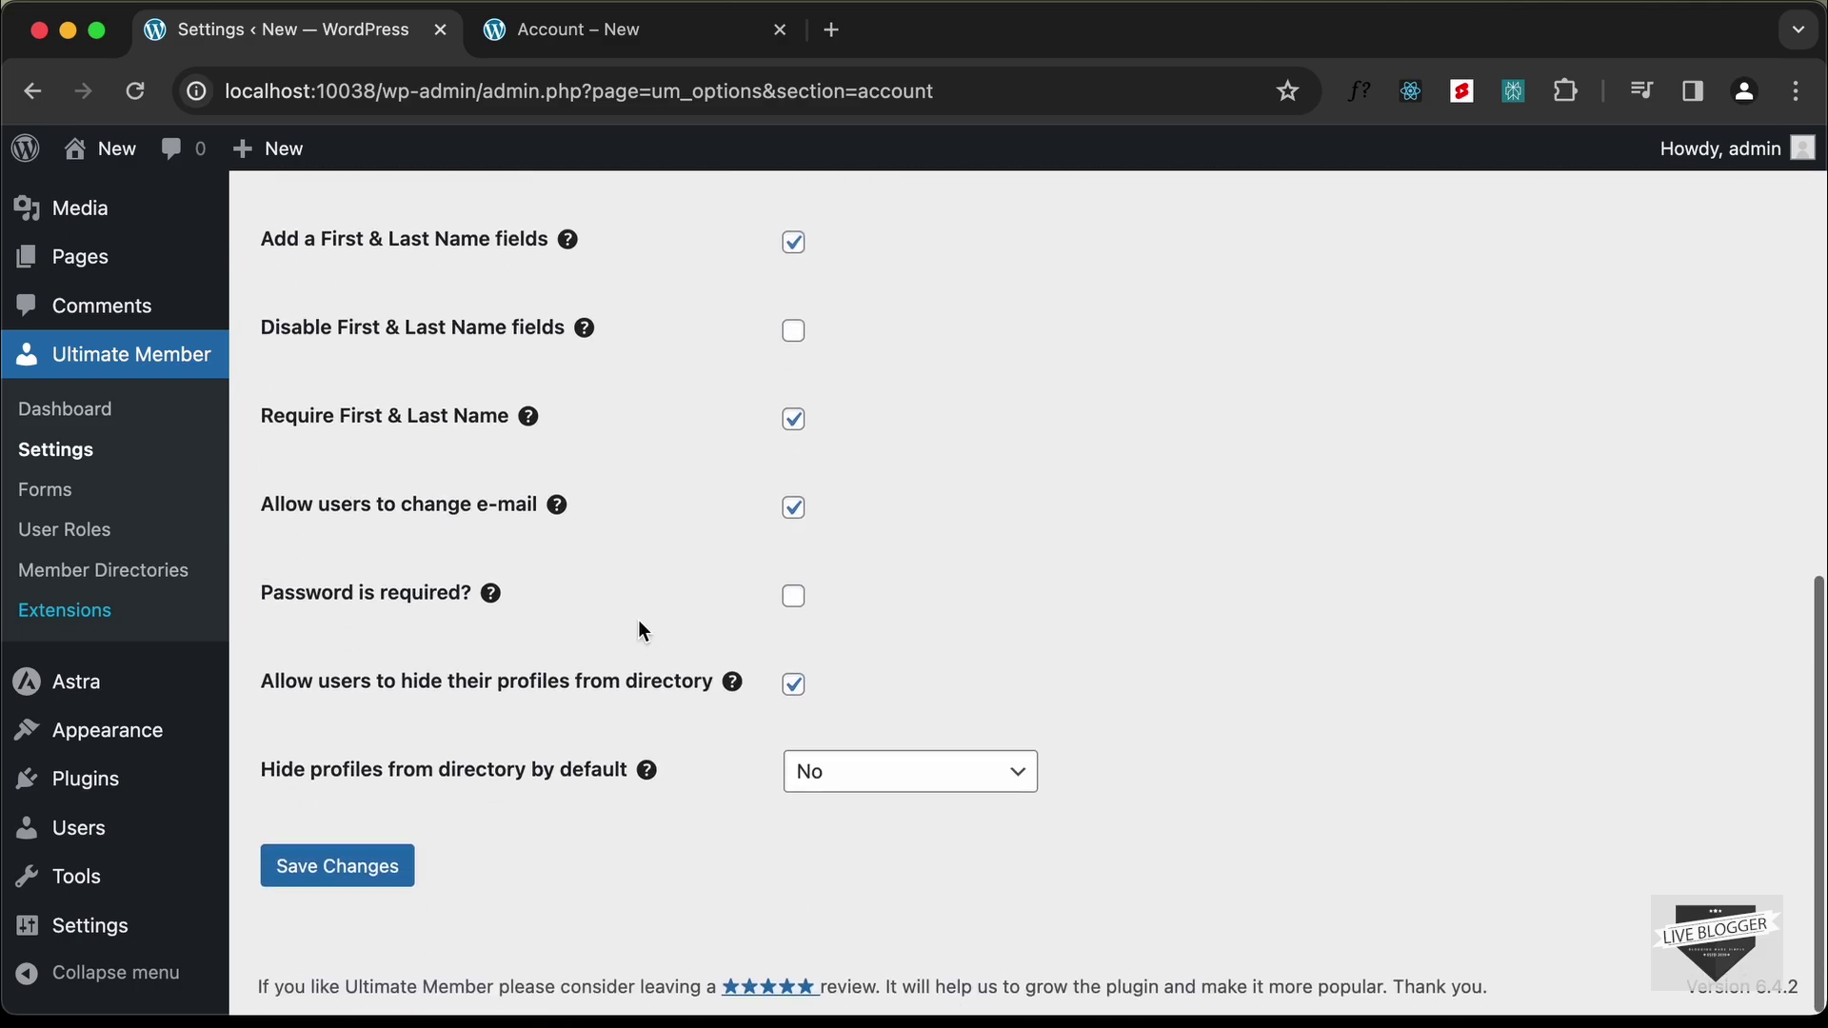
{"action": "scroll", "coordinate": [638, 624], "scroll_direction": "up", "scroll_amount": 10}
- Review the Access settings, keeping Global Site Access as 'Site accessible to Everyone' and the restricted post title unchanged
{"action": "left_click", "coordinate": [445, 296]}
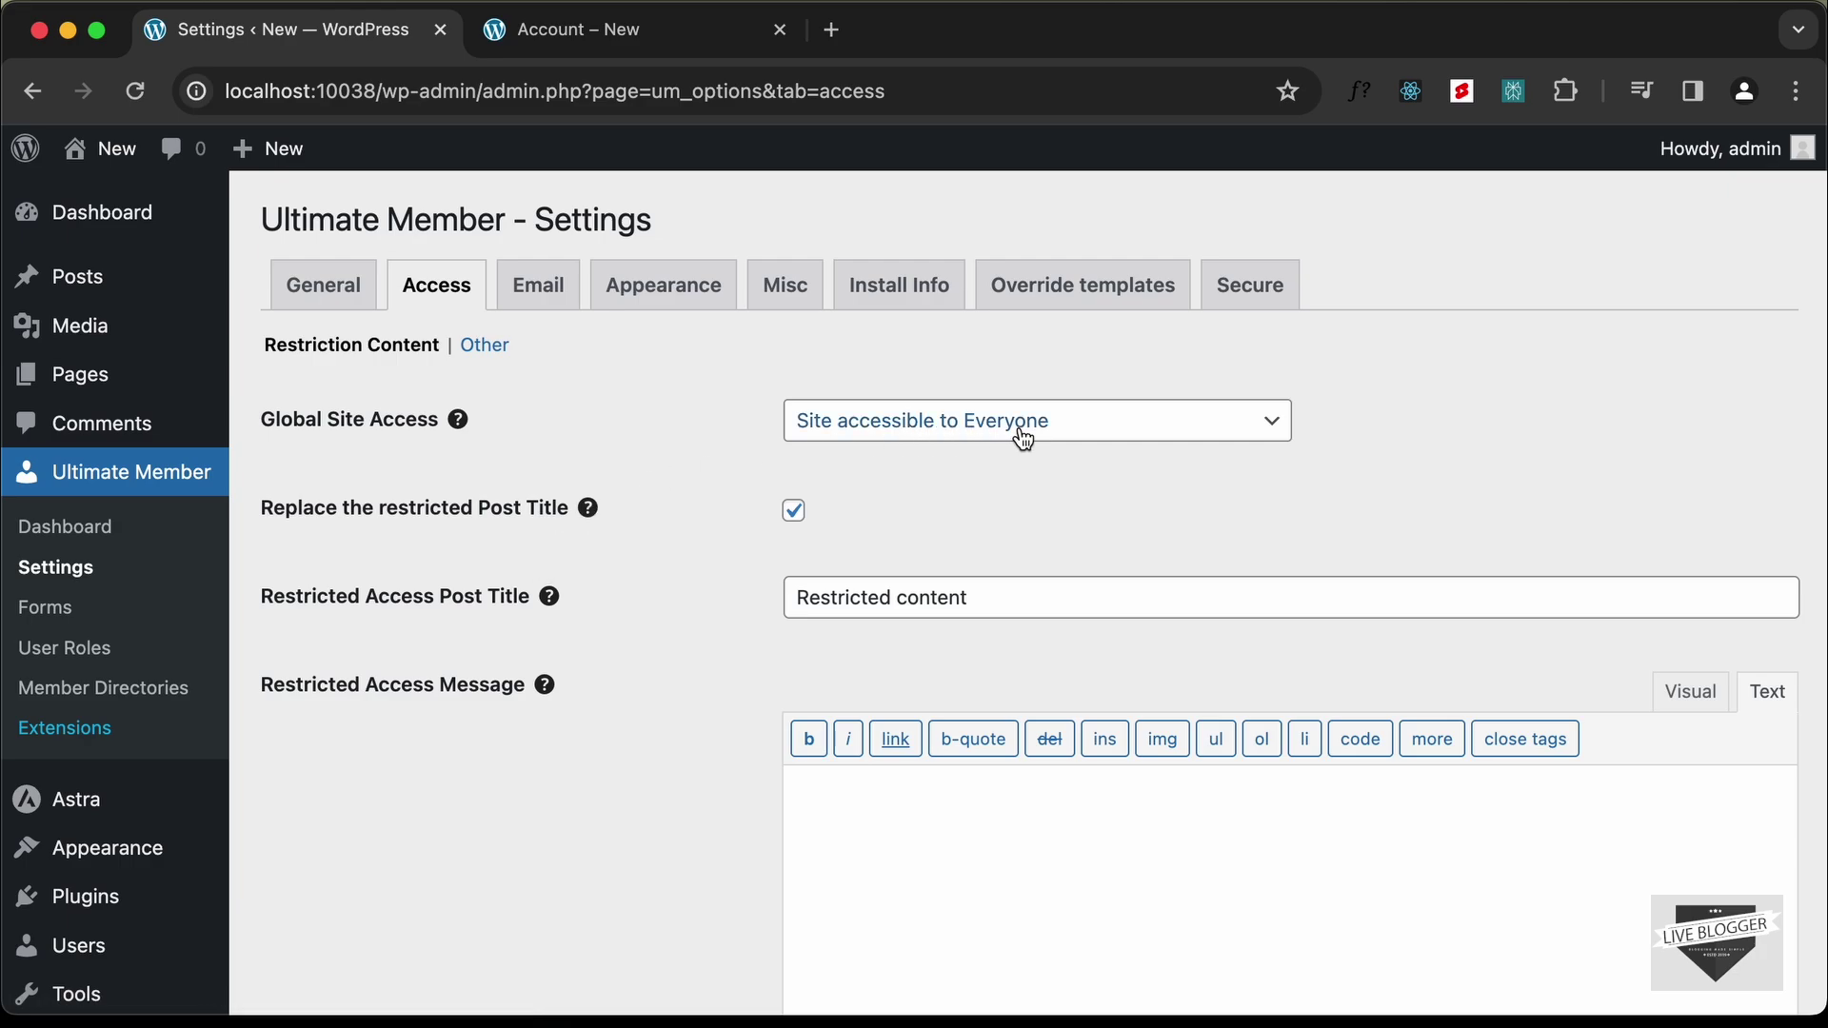
{"action": "left_click", "coordinate": [1024, 440]}
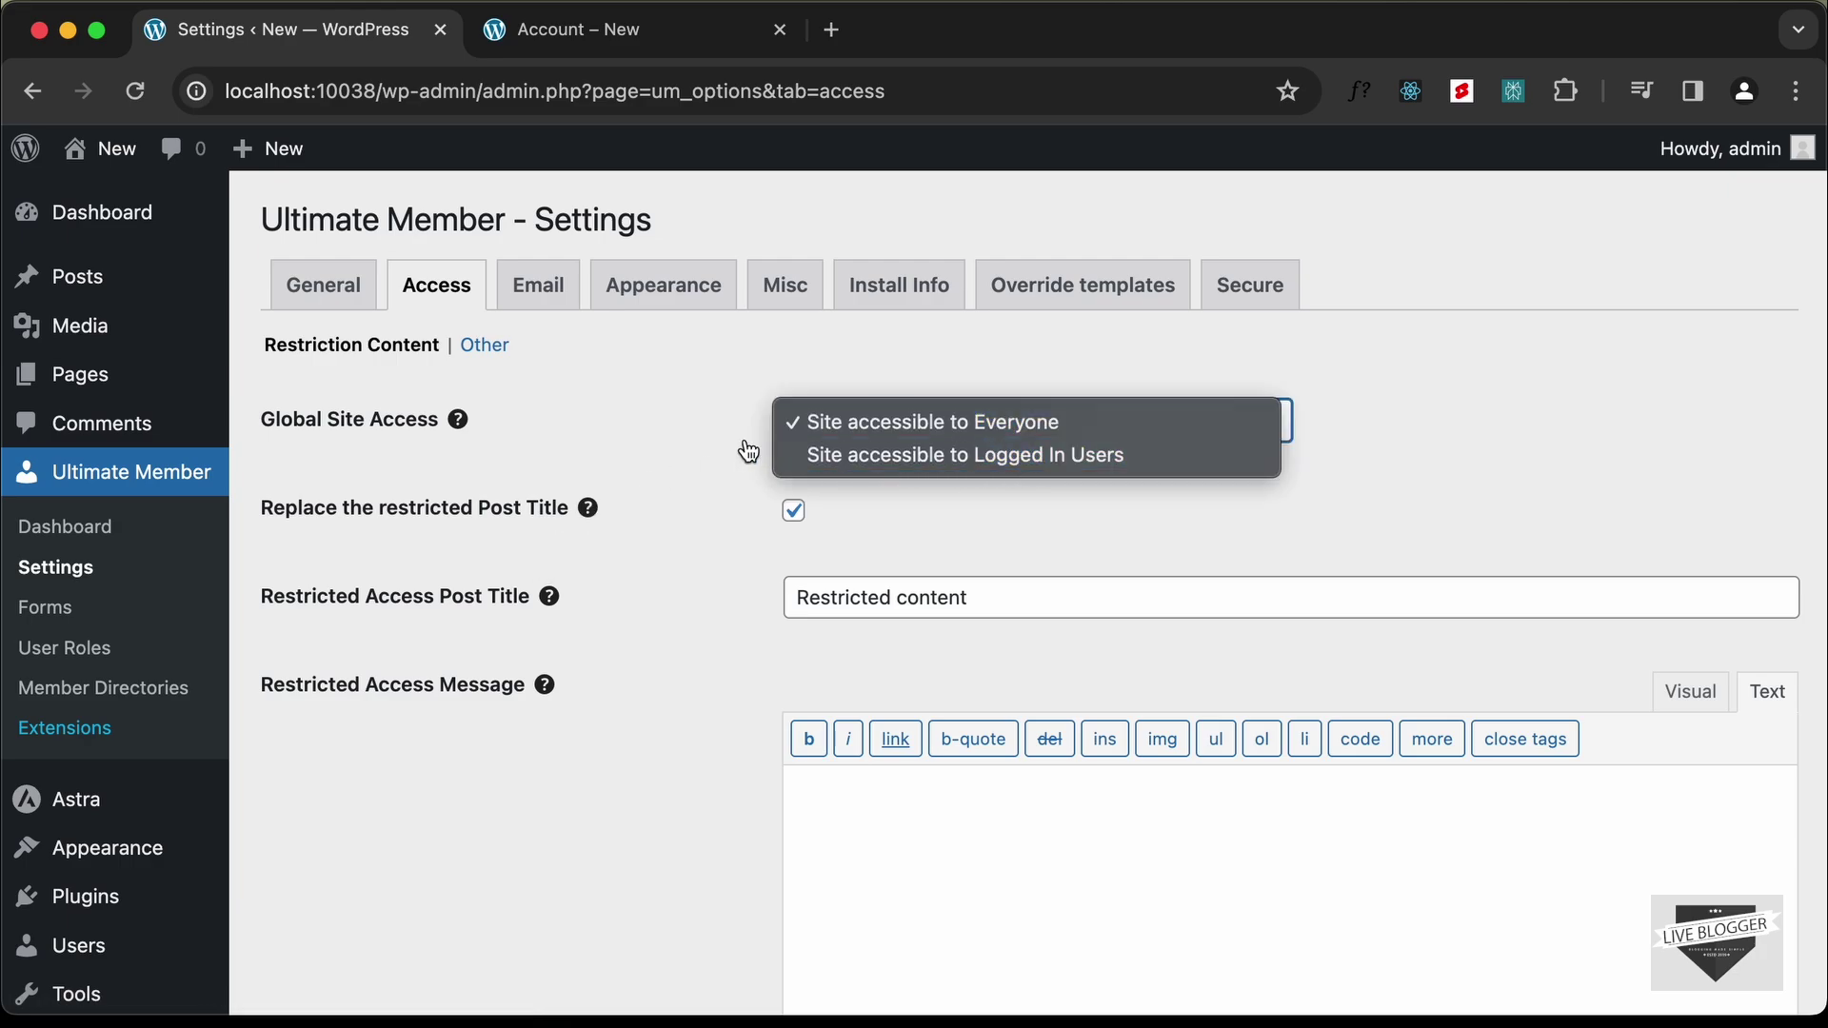
{"action": "left_click", "coordinate": [696, 430]}
{"action": "scroll", "coordinate": [1089, 493], "scroll_direction": "down", "scroll_amount": 2}
{"action": "triple_click", "coordinate": [1088, 493]}
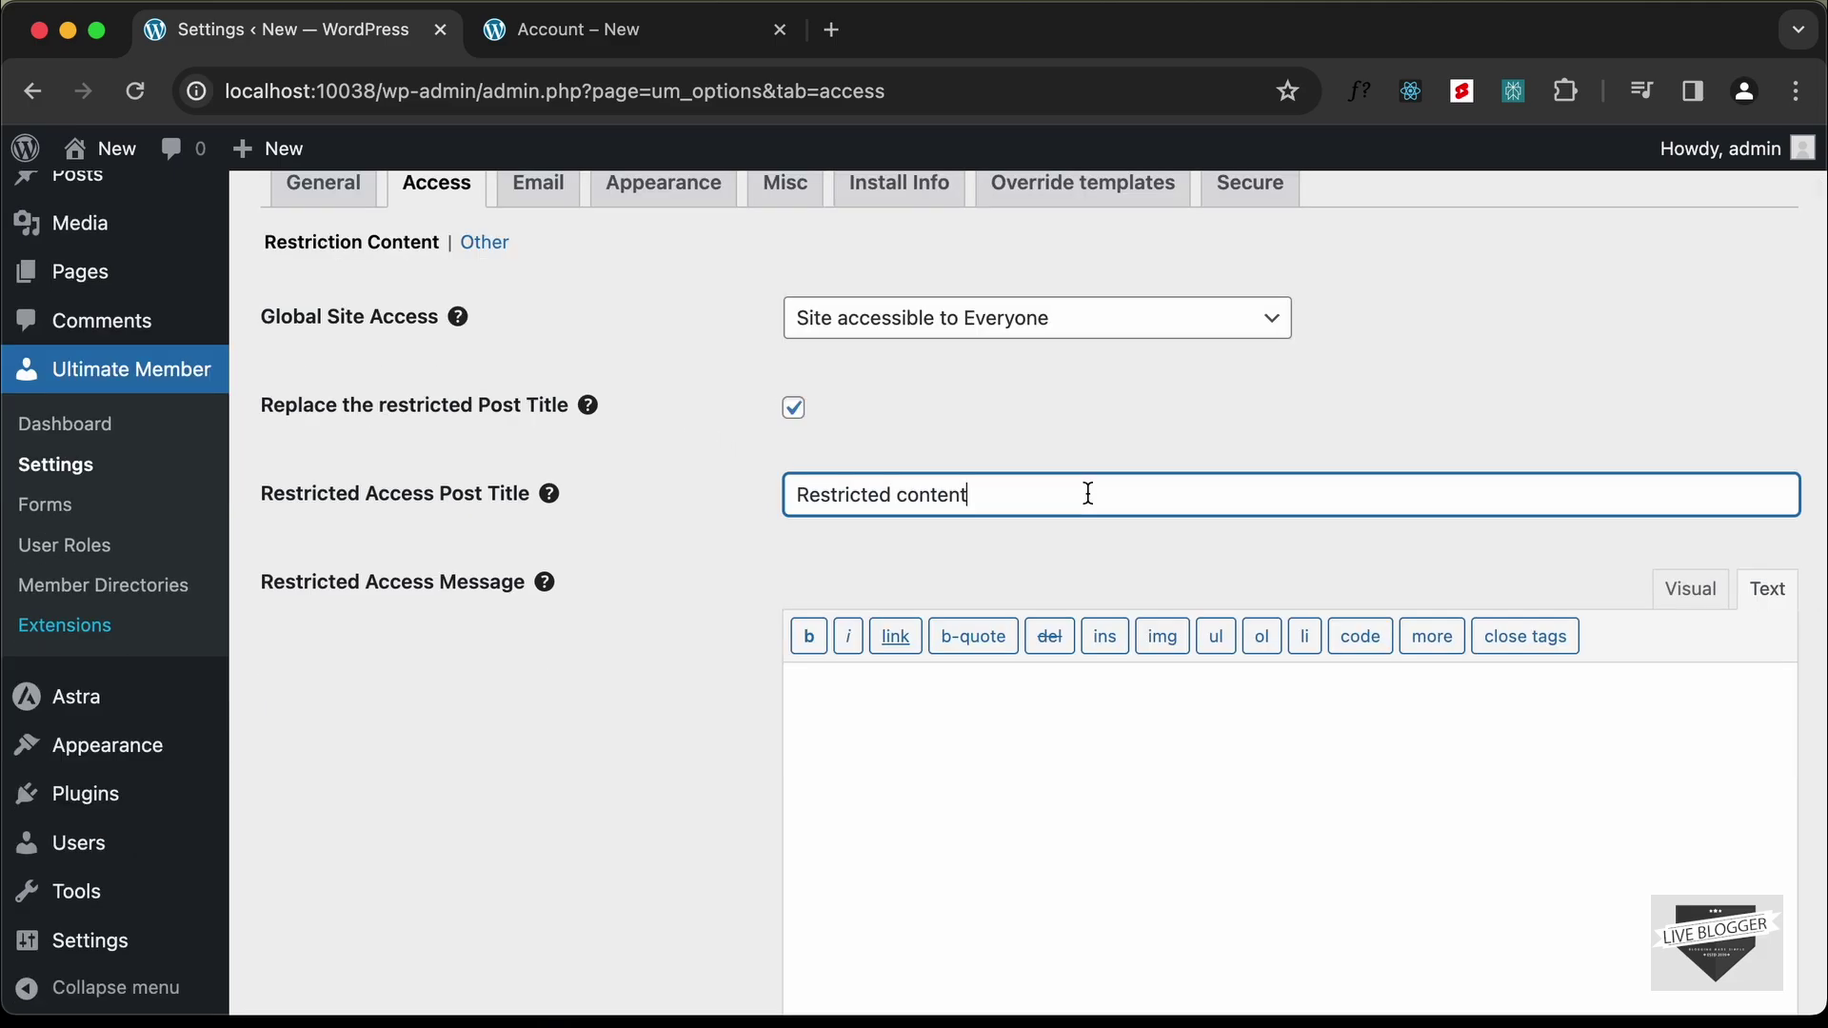
{"action": "left_click", "coordinate": [929, 573]}
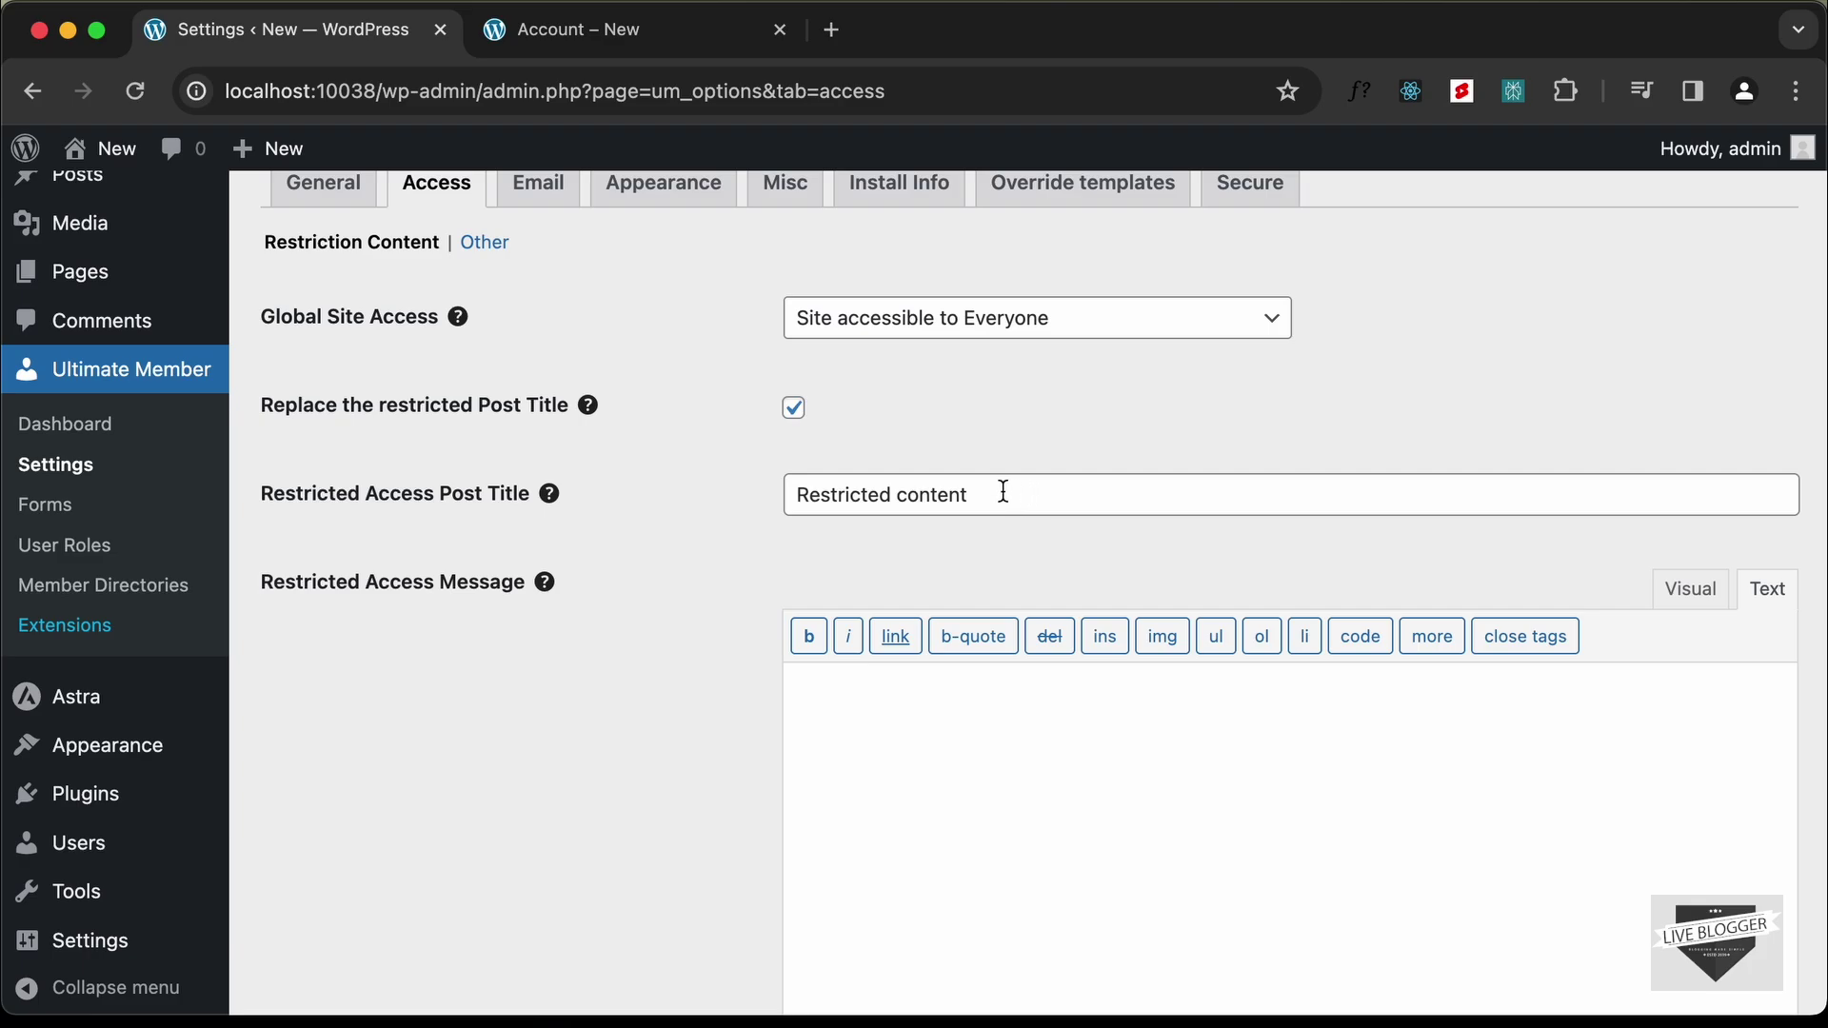
{"action": "scroll", "coordinate": [666, 428], "scroll_direction": "up", "scroll_amount": 2}
- Browse Ultimate Member's list of 14 email notifications
{"action": "left_click", "coordinate": [547, 291]}
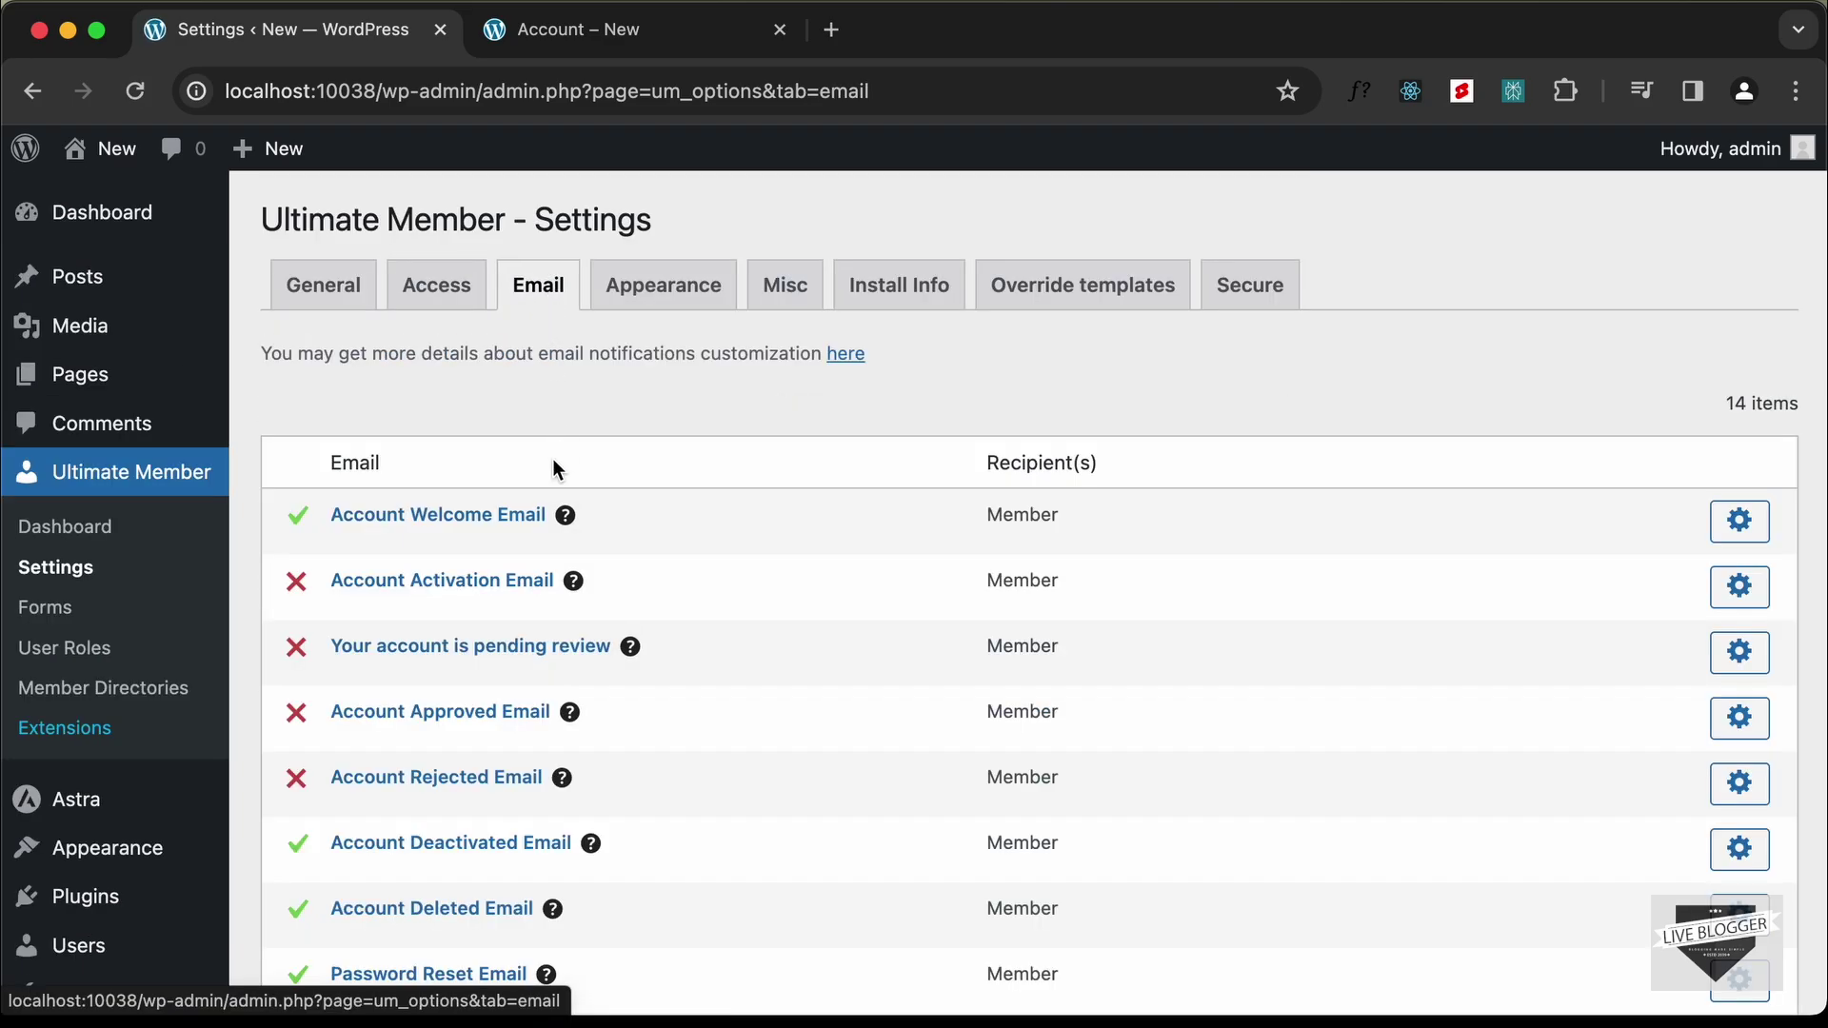
{"action": "scroll", "coordinate": [886, 659], "scroll_direction": "down", "scroll_amount": 3}
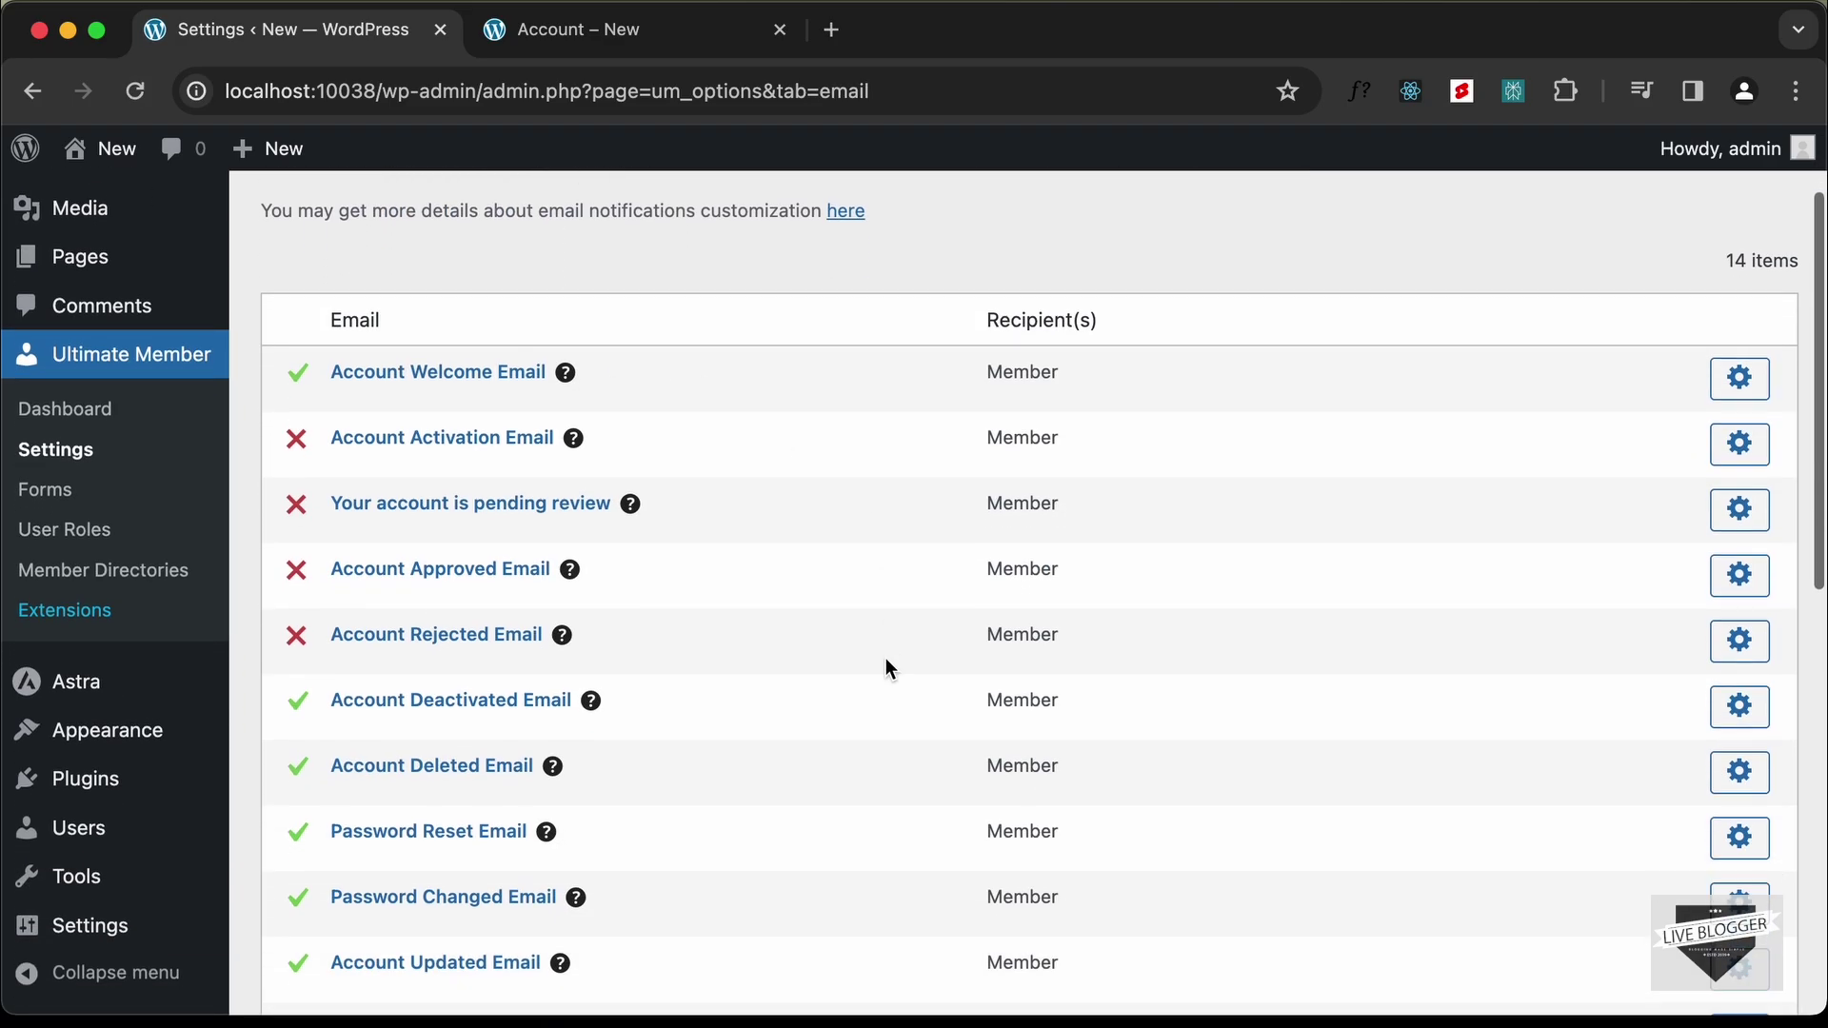
{"action": "scroll", "coordinate": [885, 659], "scroll_direction": "down", "scroll_amount": 10}
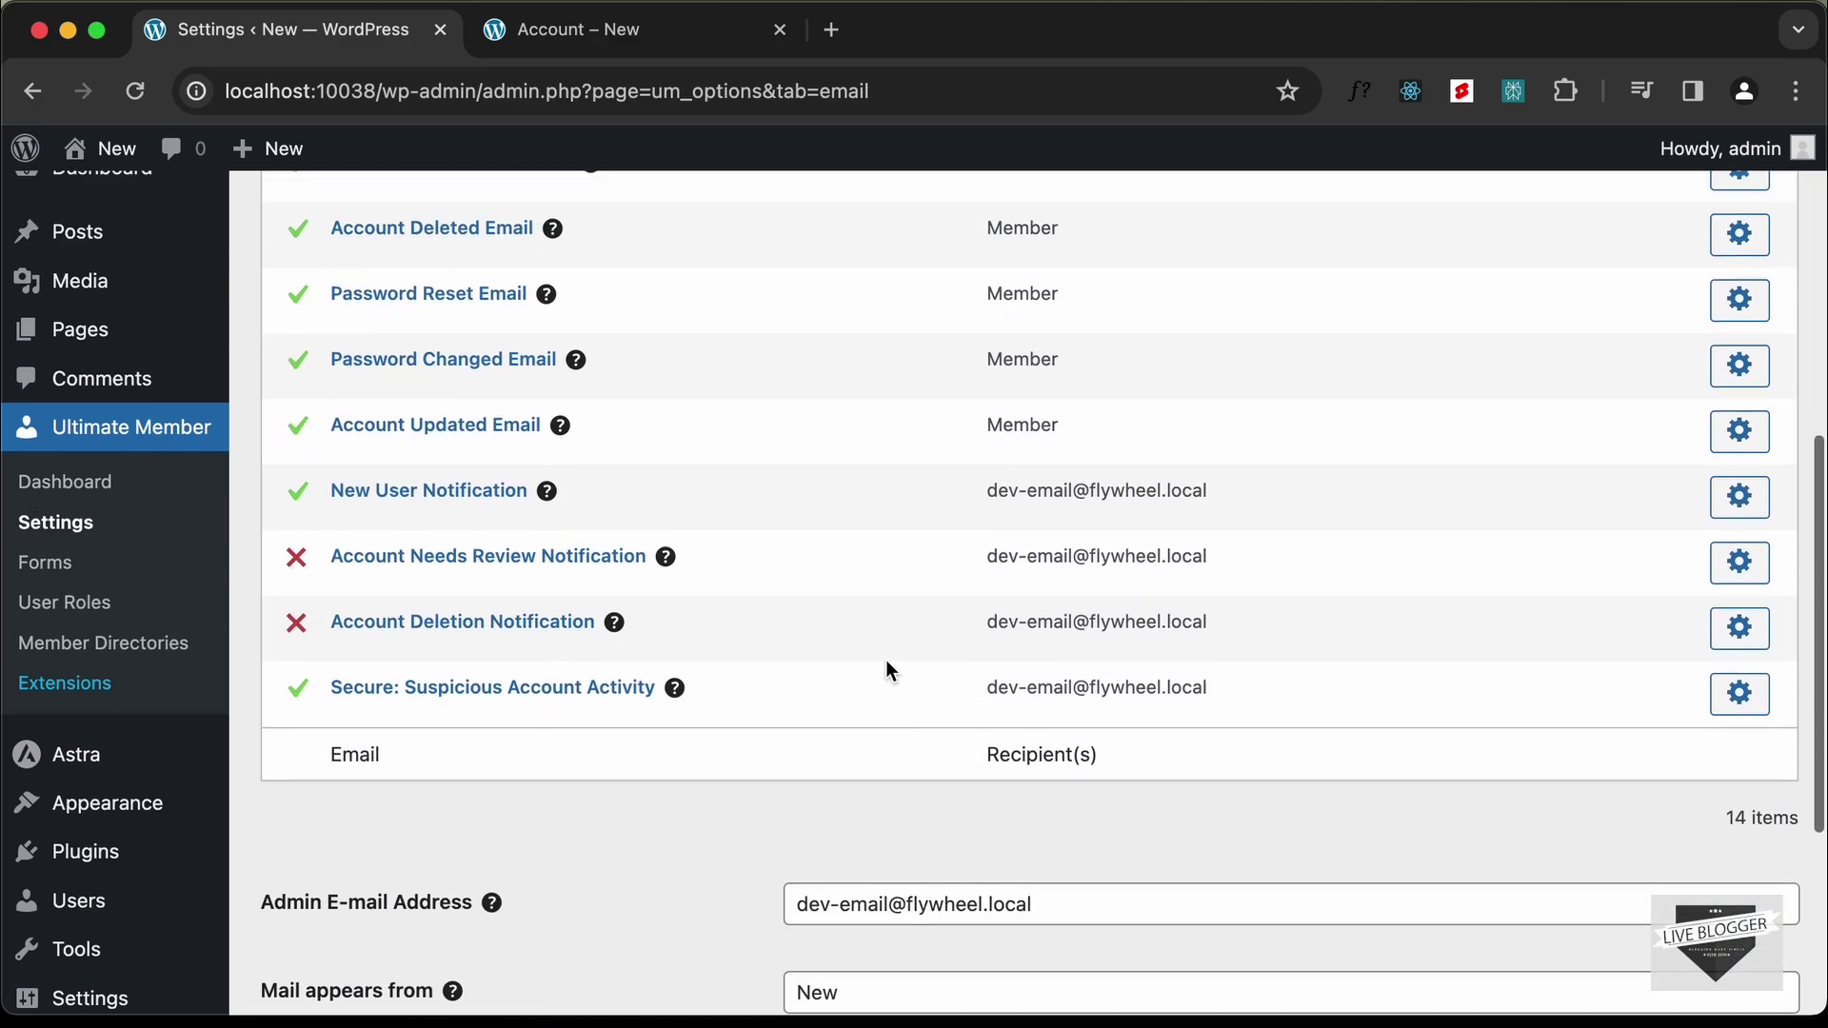
{"action": "scroll", "coordinate": [885, 660], "scroll_direction": "up", "scroll_amount": 10}
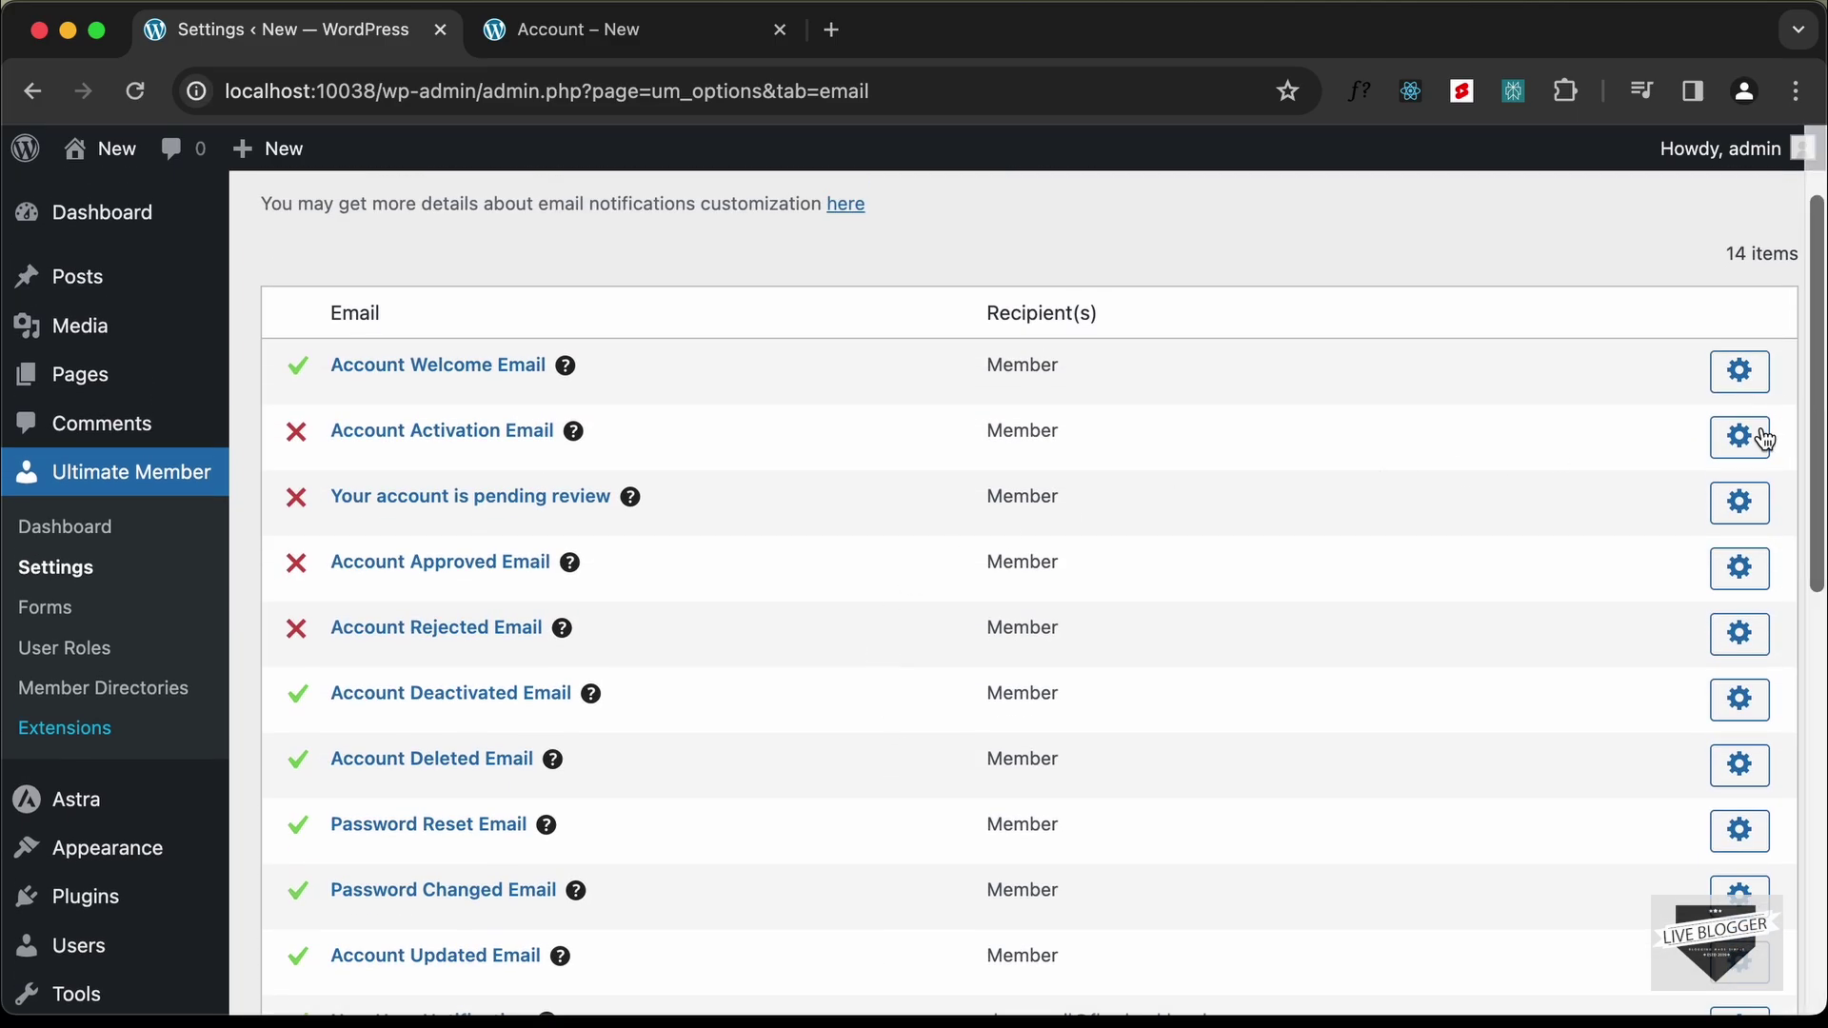
- Save the Account Activation Email settings with the email left disabled
{"action": "left_click", "coordinate": [1742, 440]}
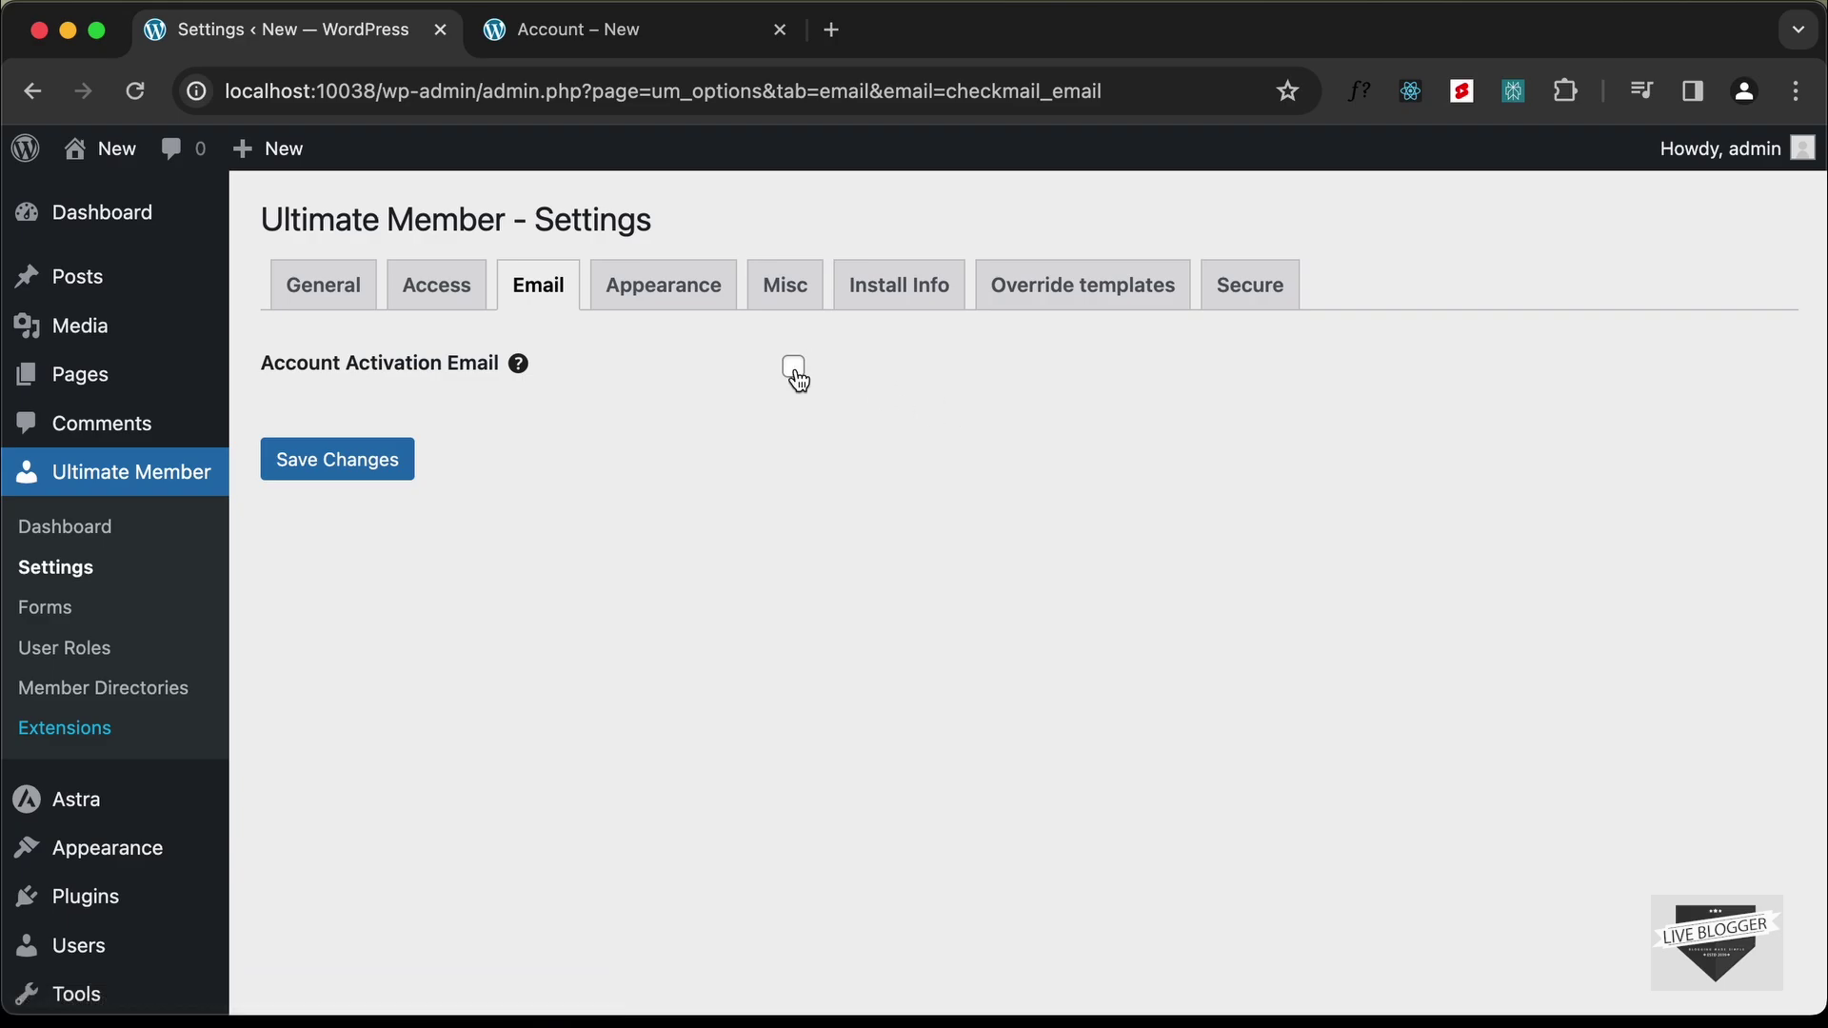
{"action": "left_click", "coordinate": [351, 448]}
{"action": "scroll", "coordinate": [442, 514], "scroll_direction": "down", "scroll_amount": 5}
{"action": "scroll", "coordinate": [442, 517], "scroll_direction": "up", "scroll_amount": 6}
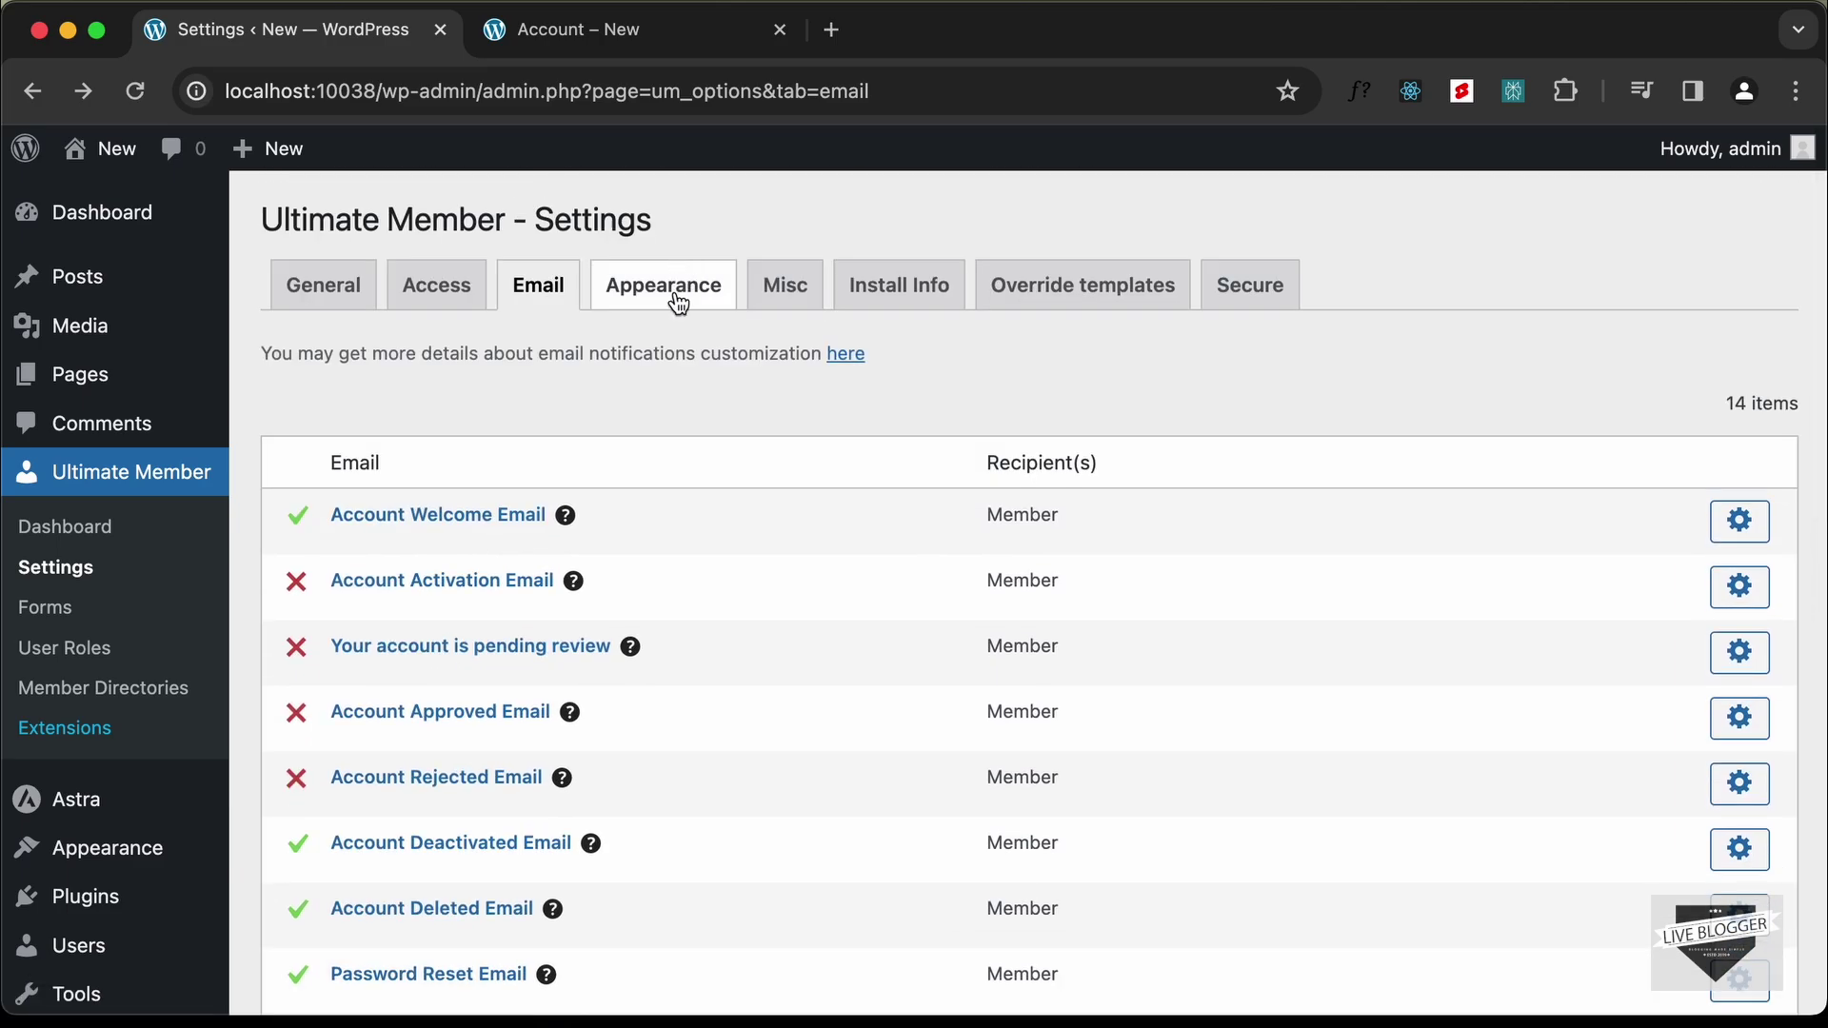
{"action": "left_click", "coordinate": [678, 303]}
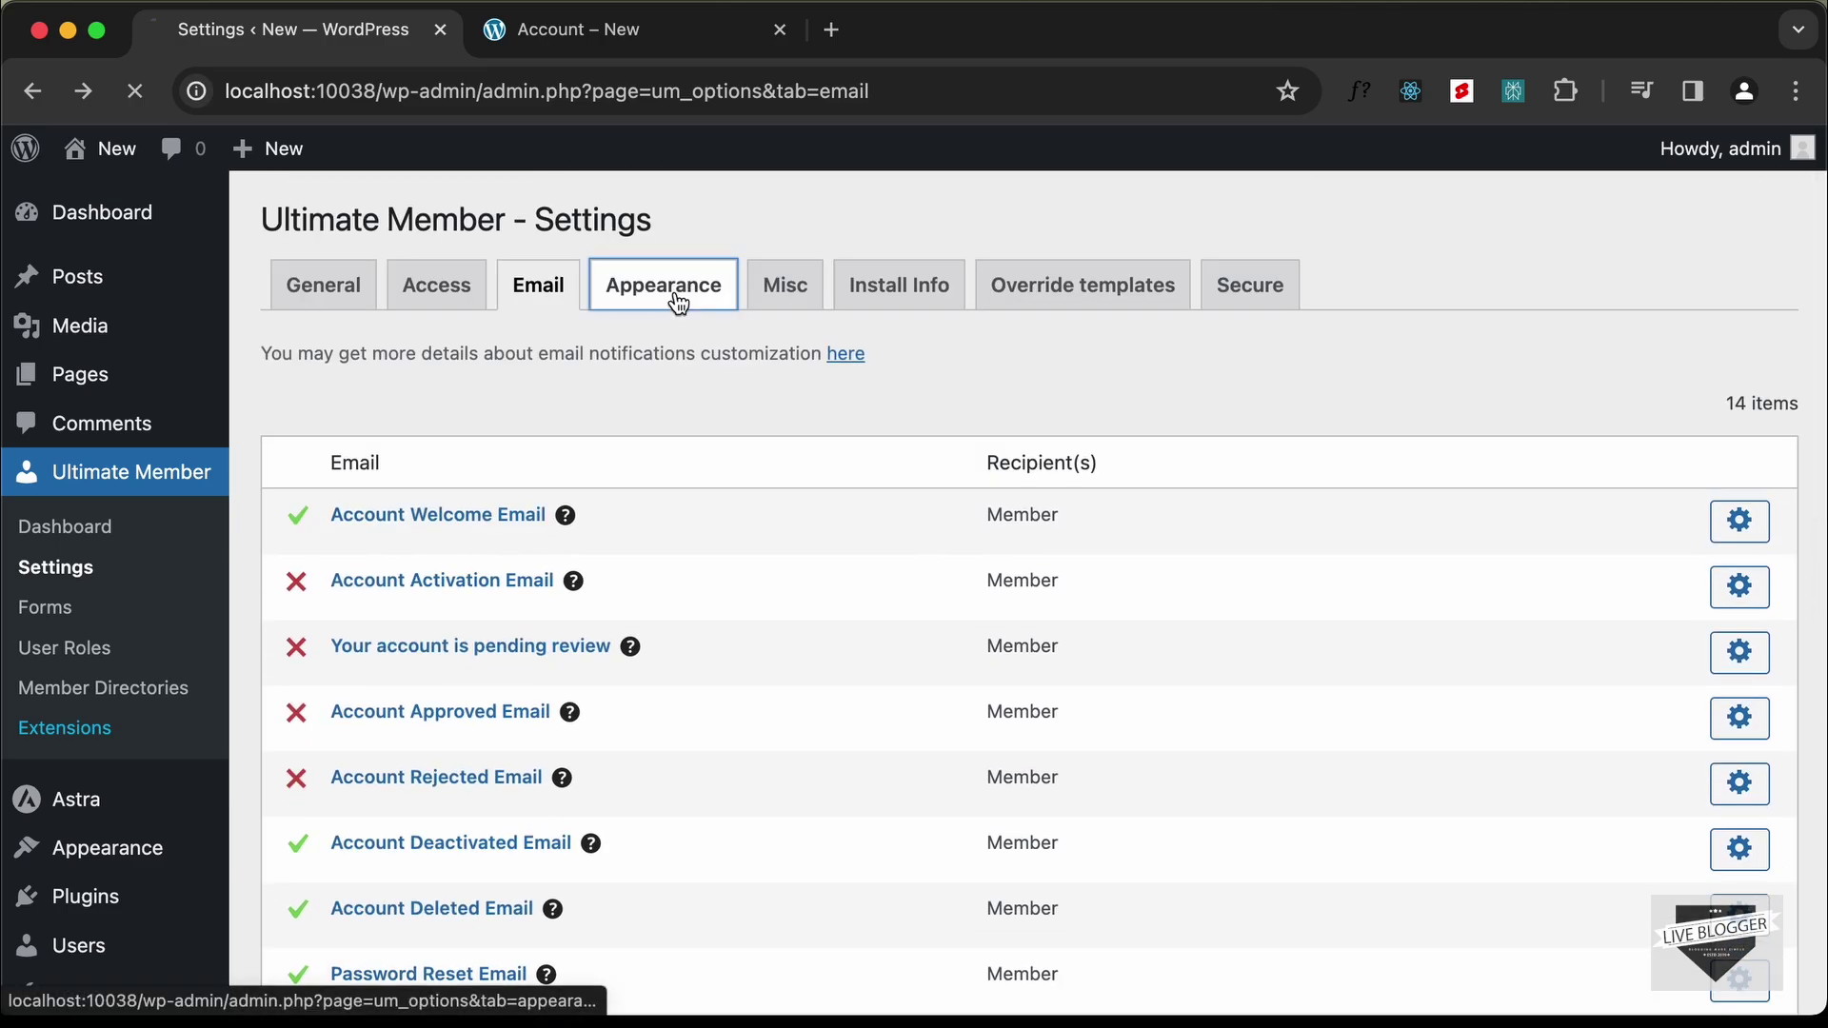
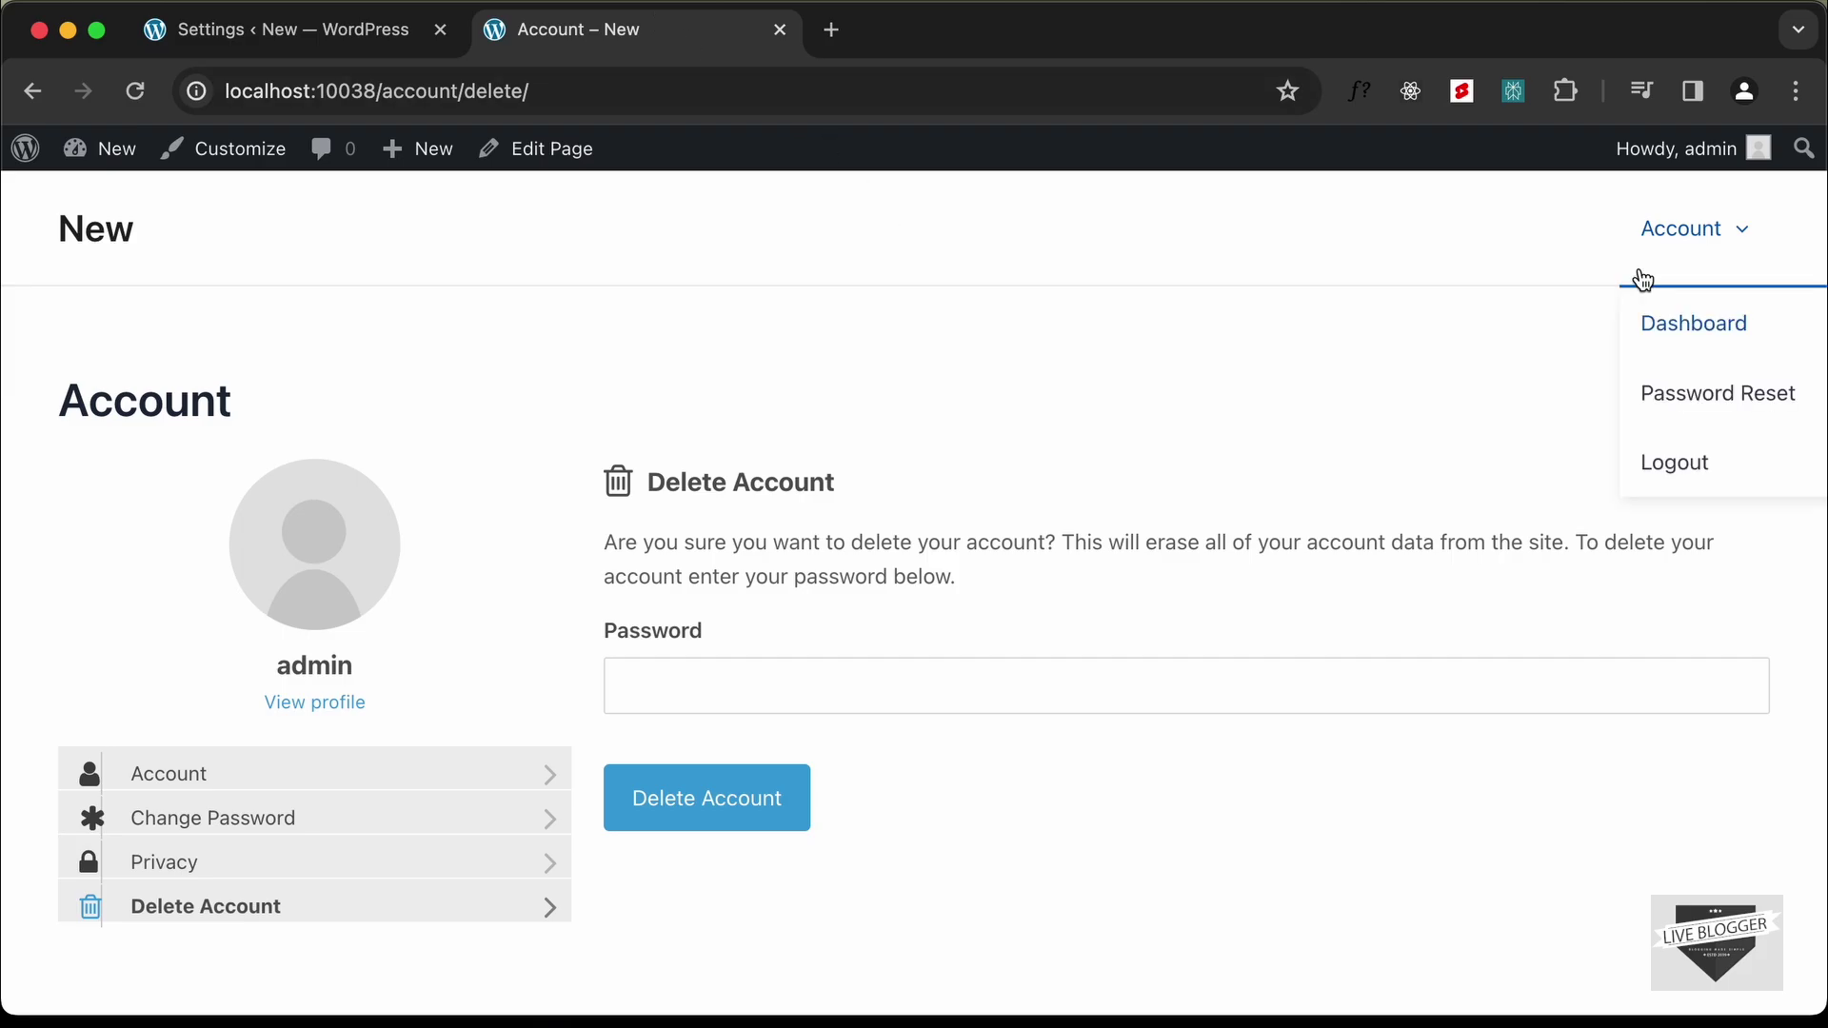
- Switch back to the admin tab showing Ultimate Member Appearance > Profile settings
{"action": "key", "text": "ctrl+shift+Tab"}
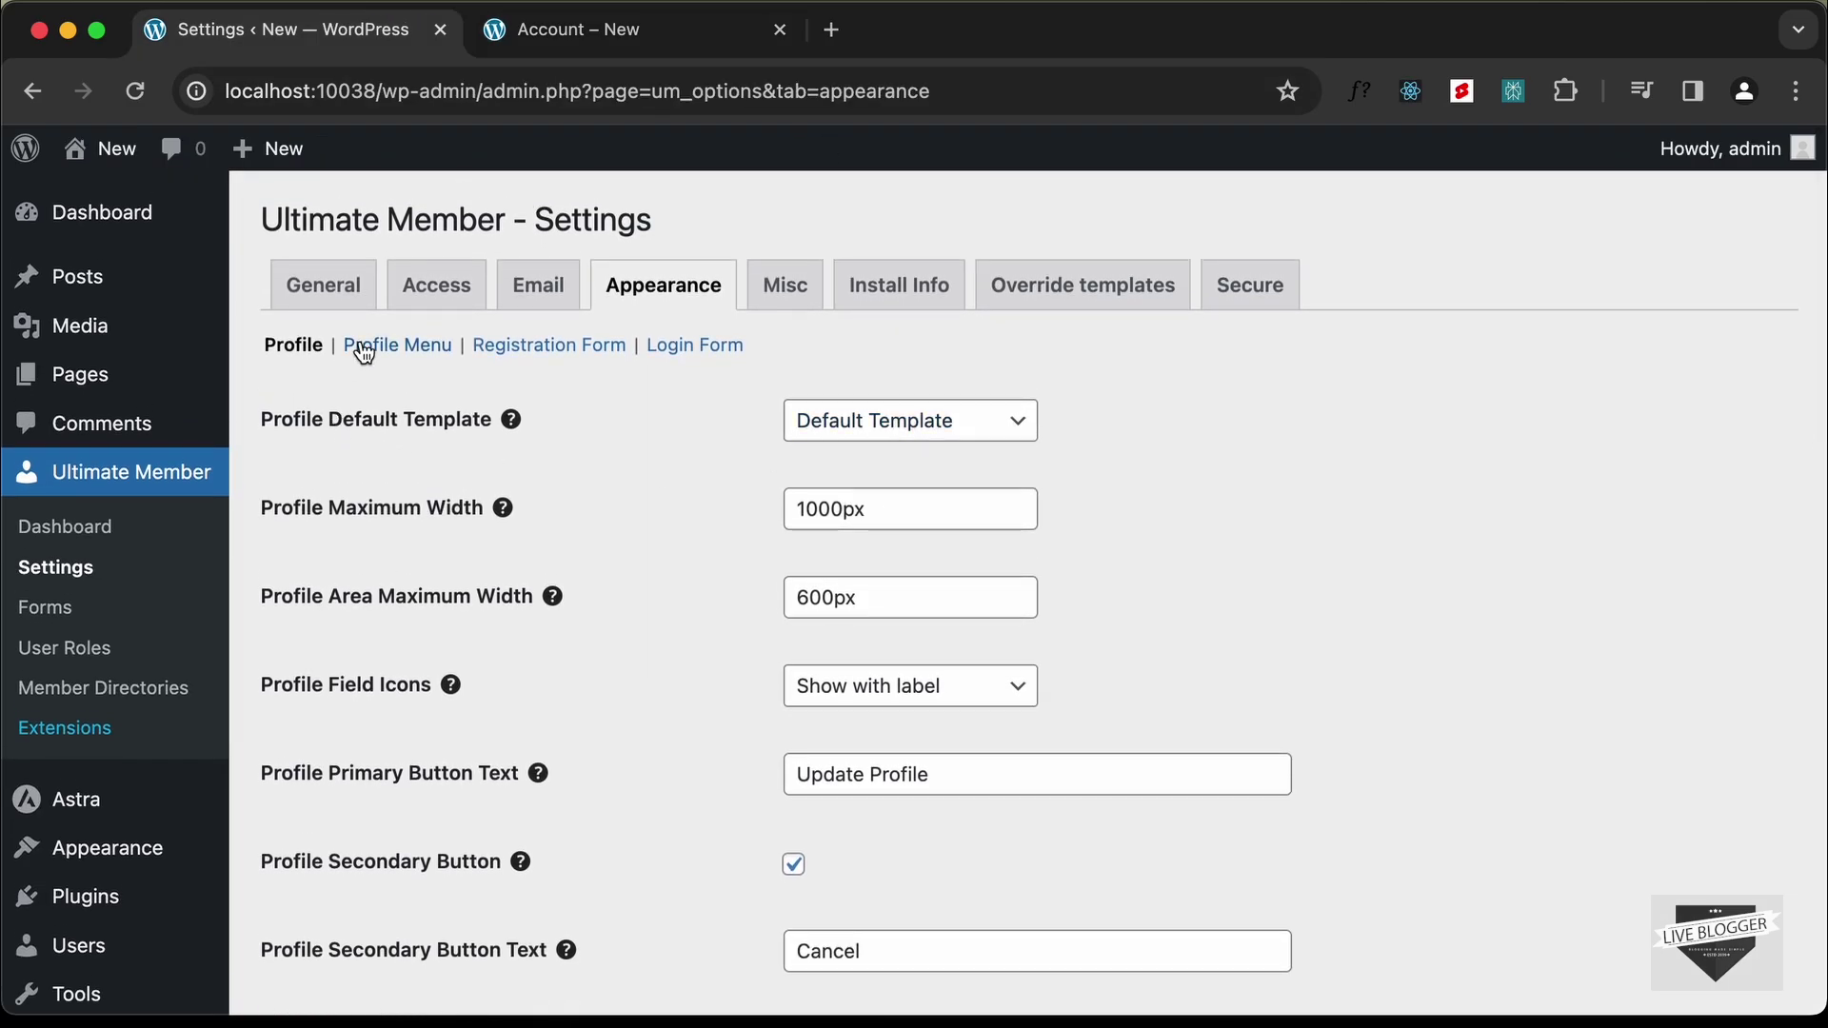
- Review the Profile Menu, Registration Form and Login Form appearance settings in turn
{"action": "left_click", "coordinate": [400, 352]}
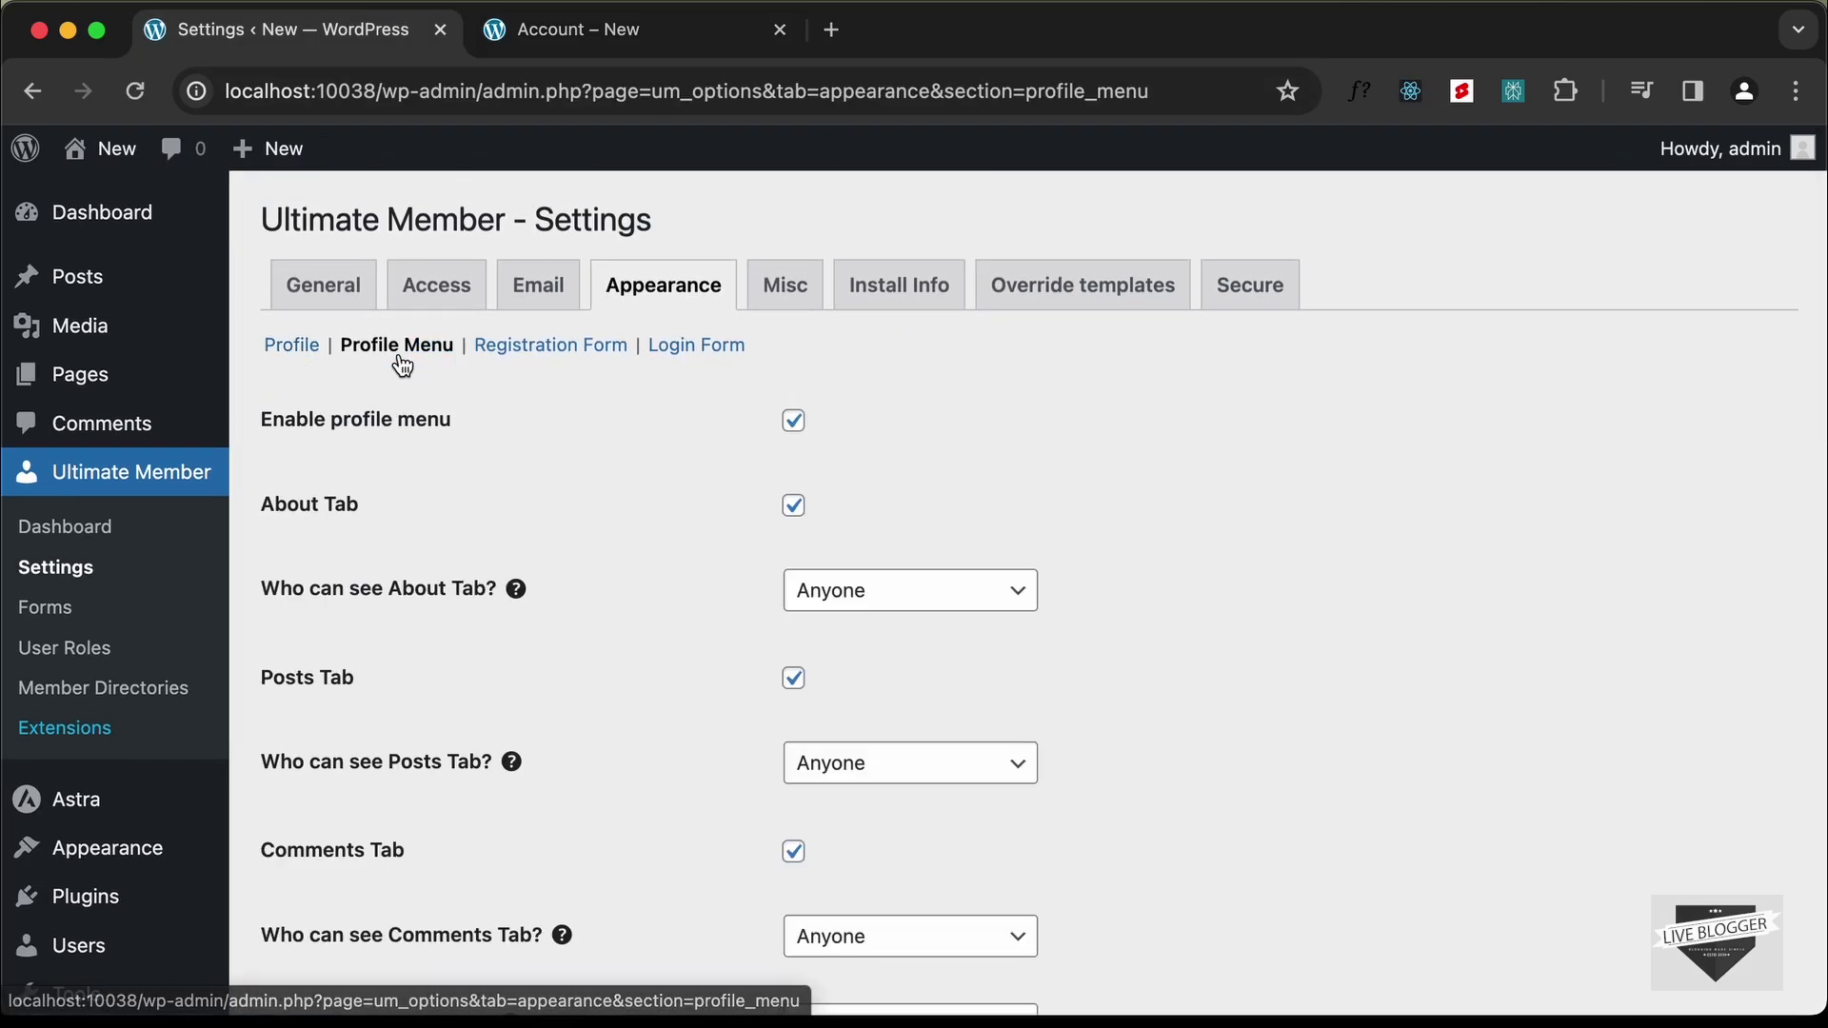
{"action": "scroll", "coordinate": [615, 569], "scroll_direction": "down", "scroll_amount": 2}
{"action": "scroll", "coordinate": [512, 385], "scroll_direction": "up", "scroll_amount": 2}
{"action": "left_click", "coordinate": [551, 350]}
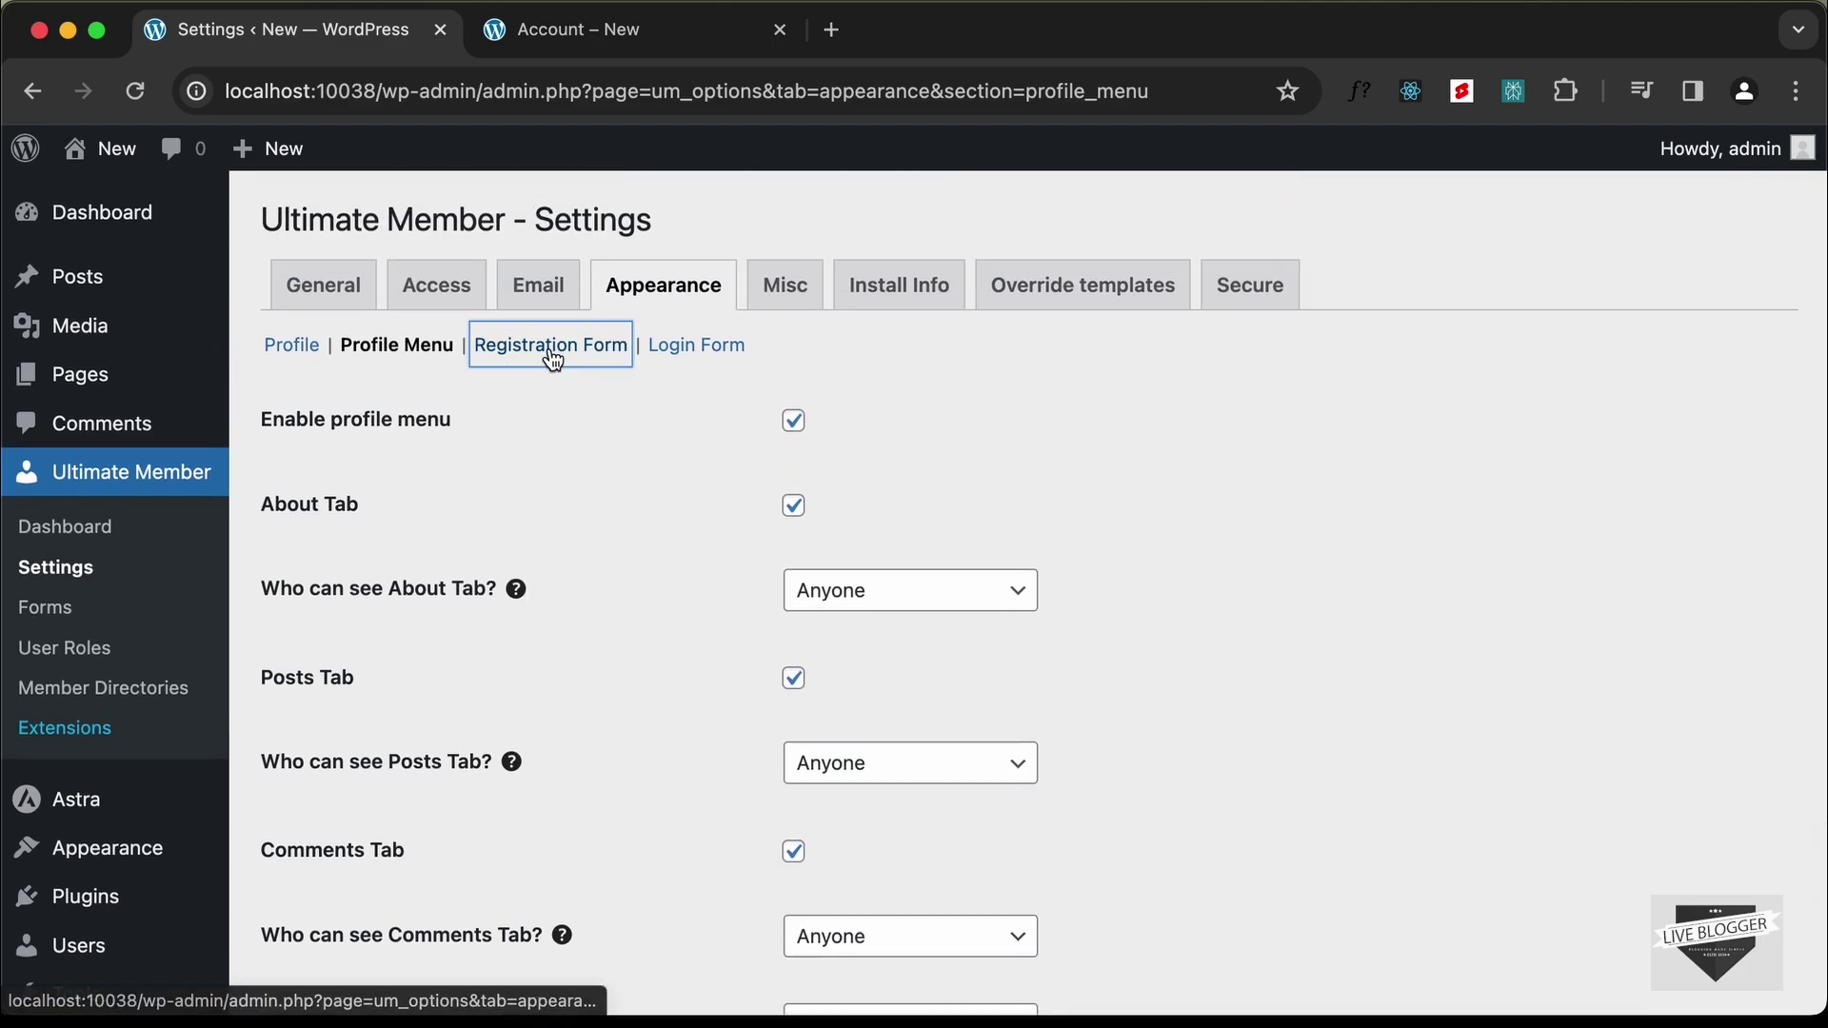
{"action": "scroll", "coordinate": [534, 576], "scroll_direction": "down", "scroll_amount": 2}
{"action": "scroll", "coordinate": [533, 569], "scroll_direction": "up", "scroll_amount": 2}
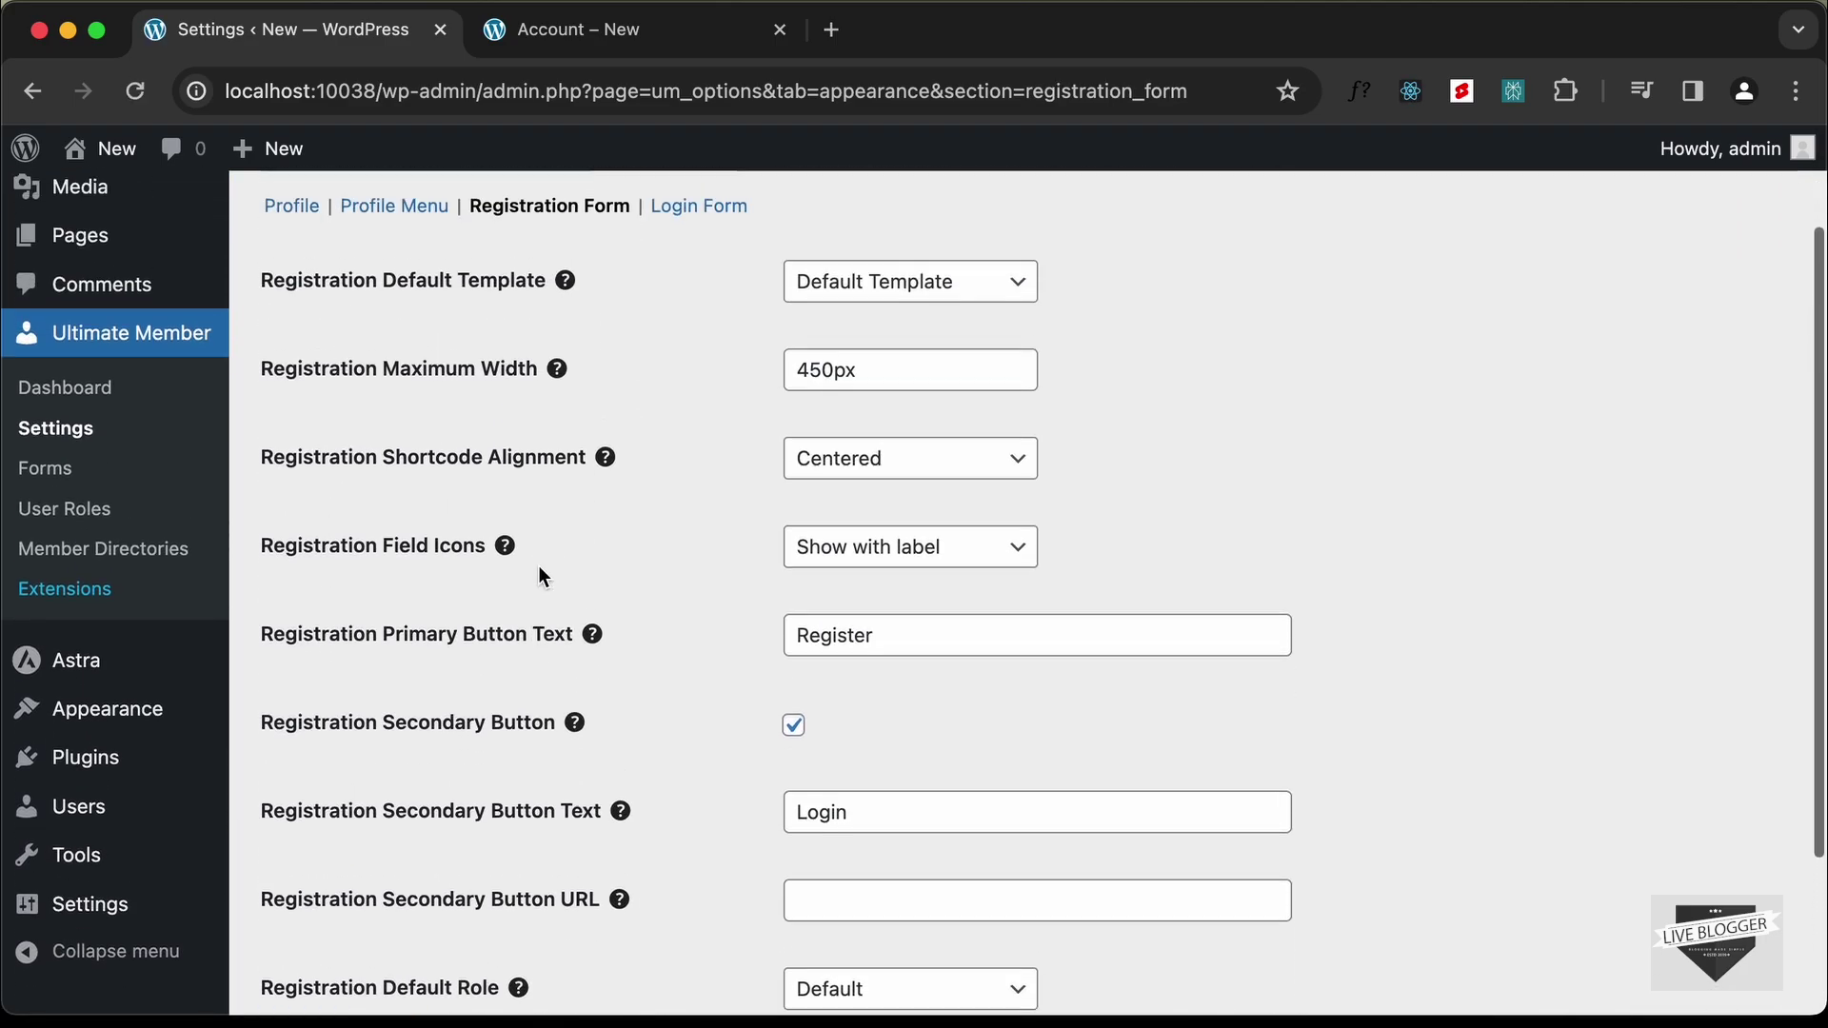
{"action": "scroll", "coordinate": [551, 777], "scroll_direction": "up", "scroll_amount": 2}
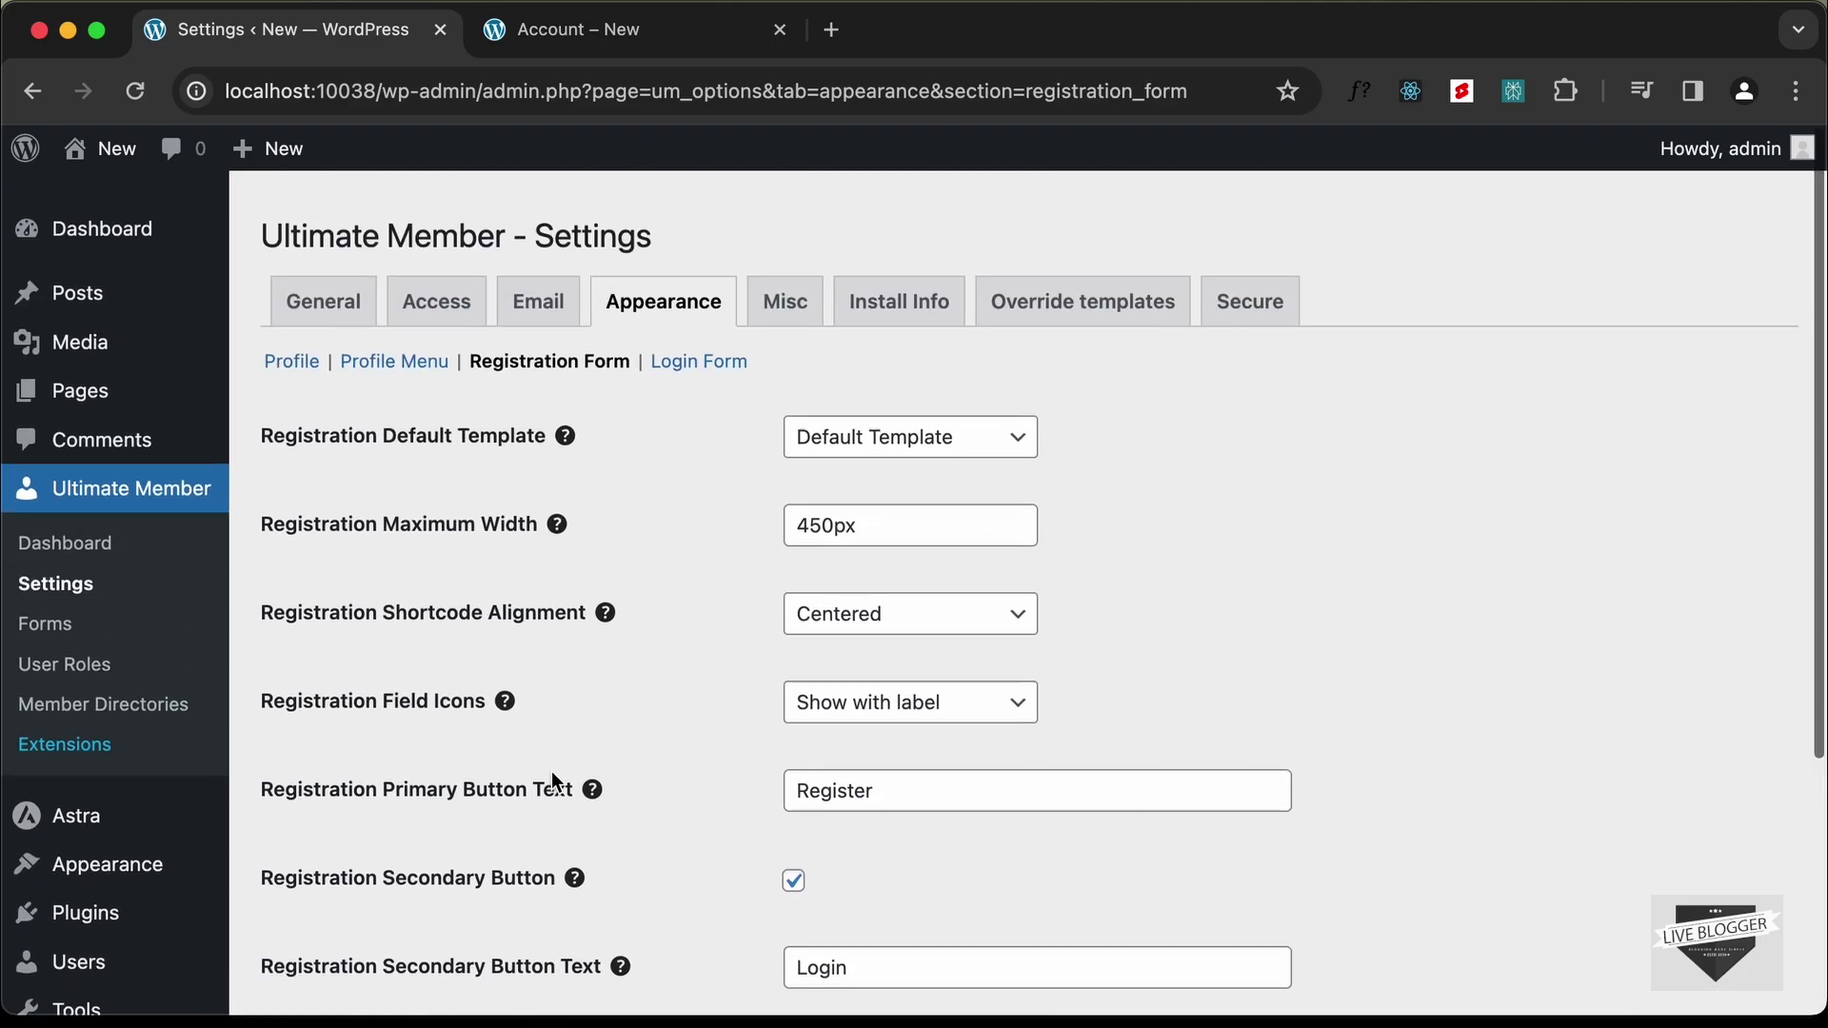
{"action": "left_click", "coordinate": [690, 344]}
{"action": "scroll", "coordinate": [617, 611], "scroll_direction": "down", "scroll_amount": 2}
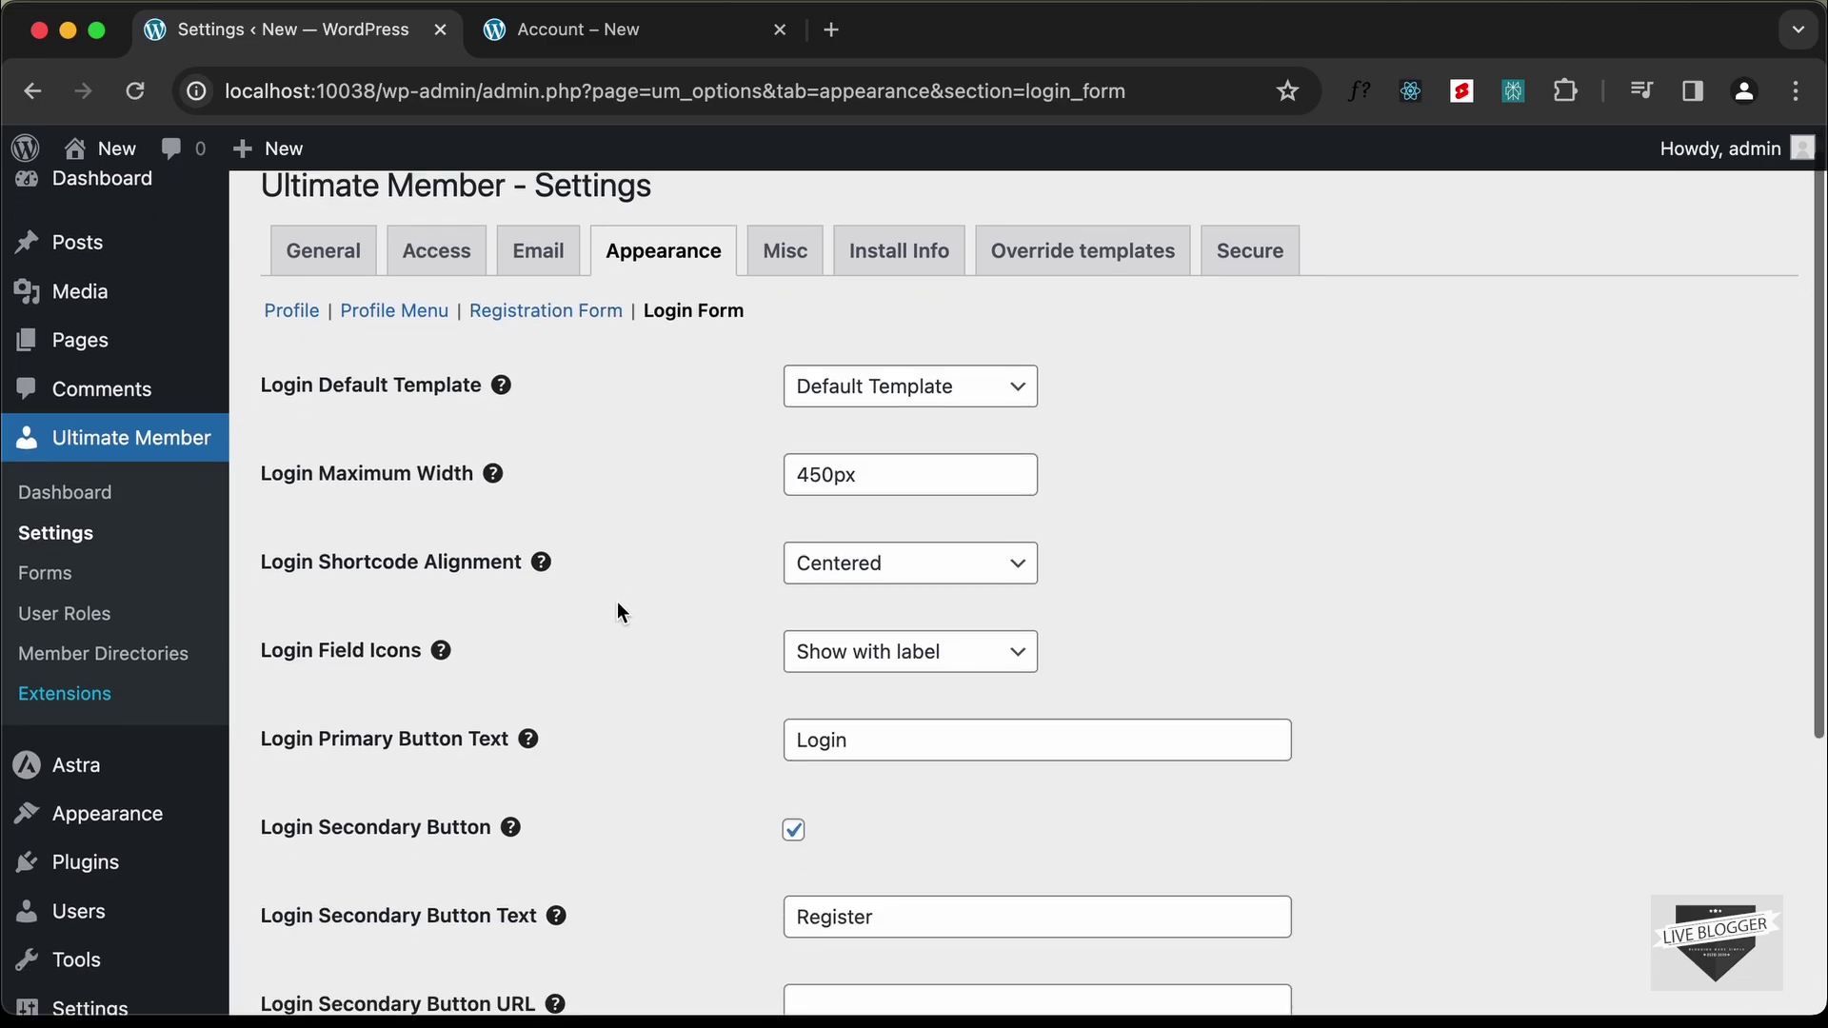
{"action": "scroll", "coordinate": [617, 611], "scroll_direction": "up", "scroll_amount": 2}
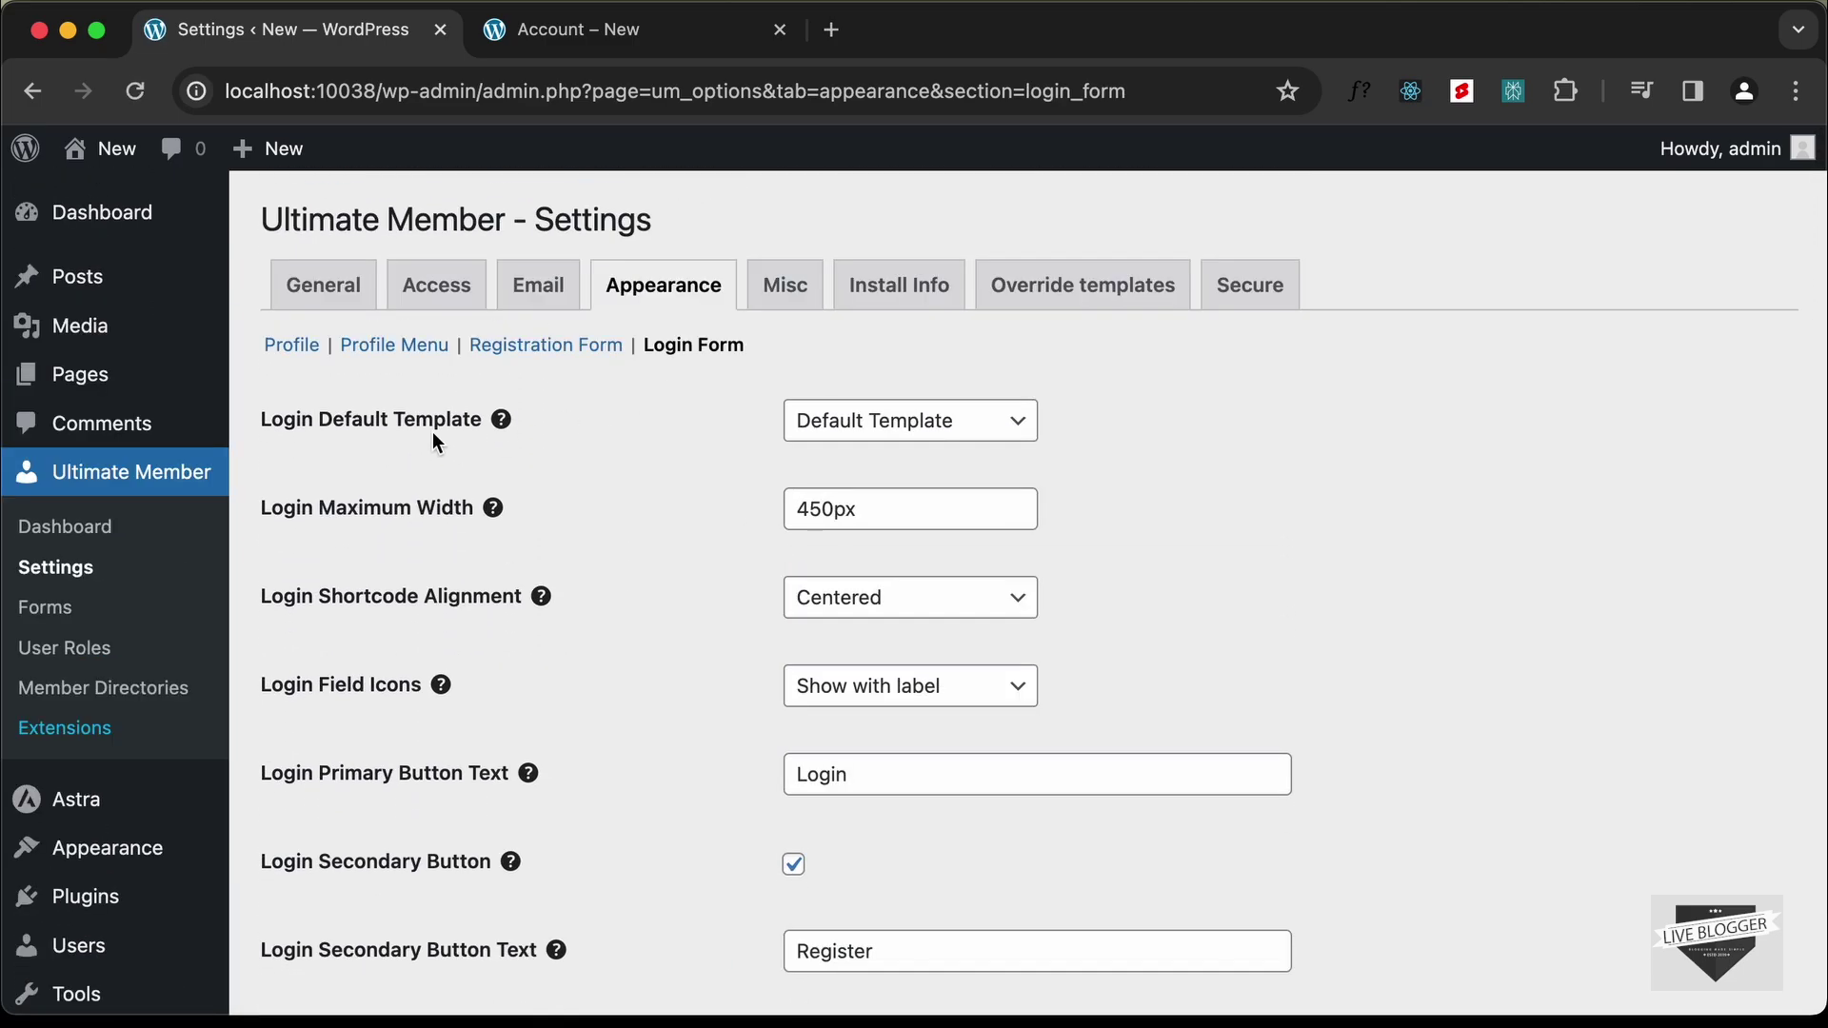
- Edit the Default Registration form from Ultimate Member Forms and scroll to its Form Builder
{"action": "left_click", "coordinate": [49, 609]}
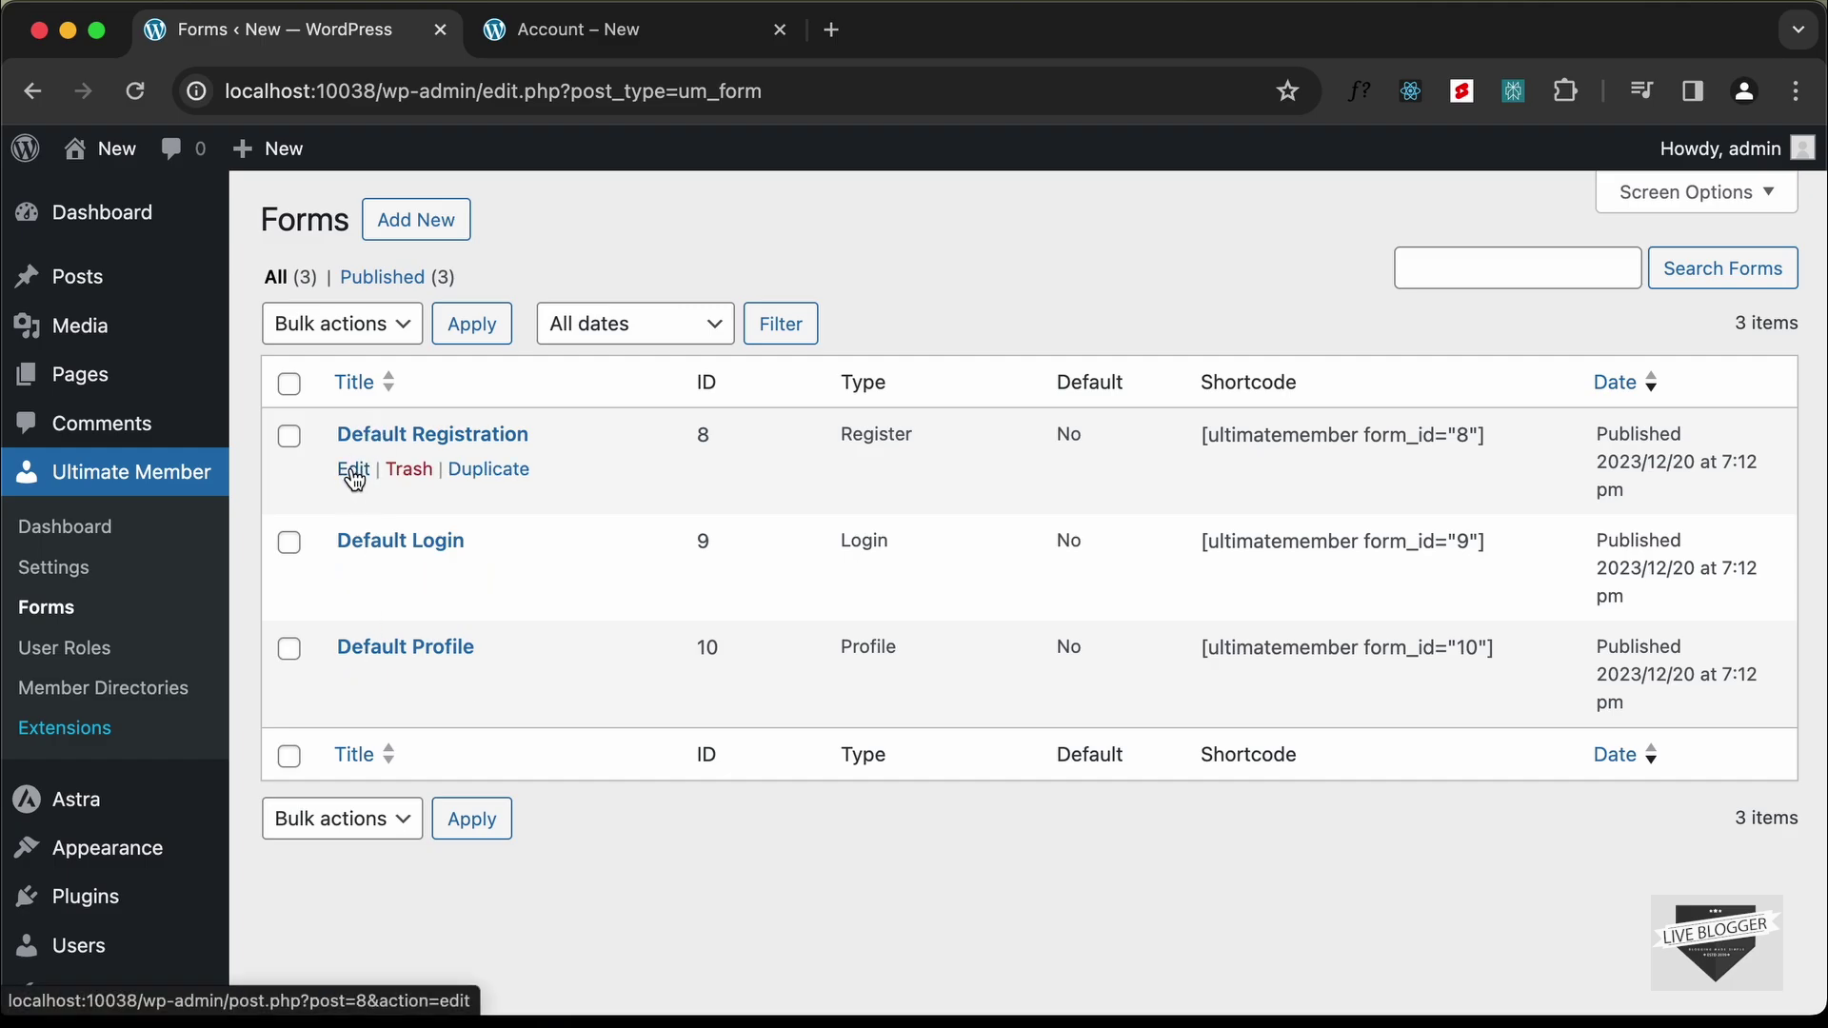
{"action": "left_click", "coordinate": [355, 476]}
{"action": "scroll", "coordinate": [636, 662], "scroll_direction": "down", "scroll_amount": 5}
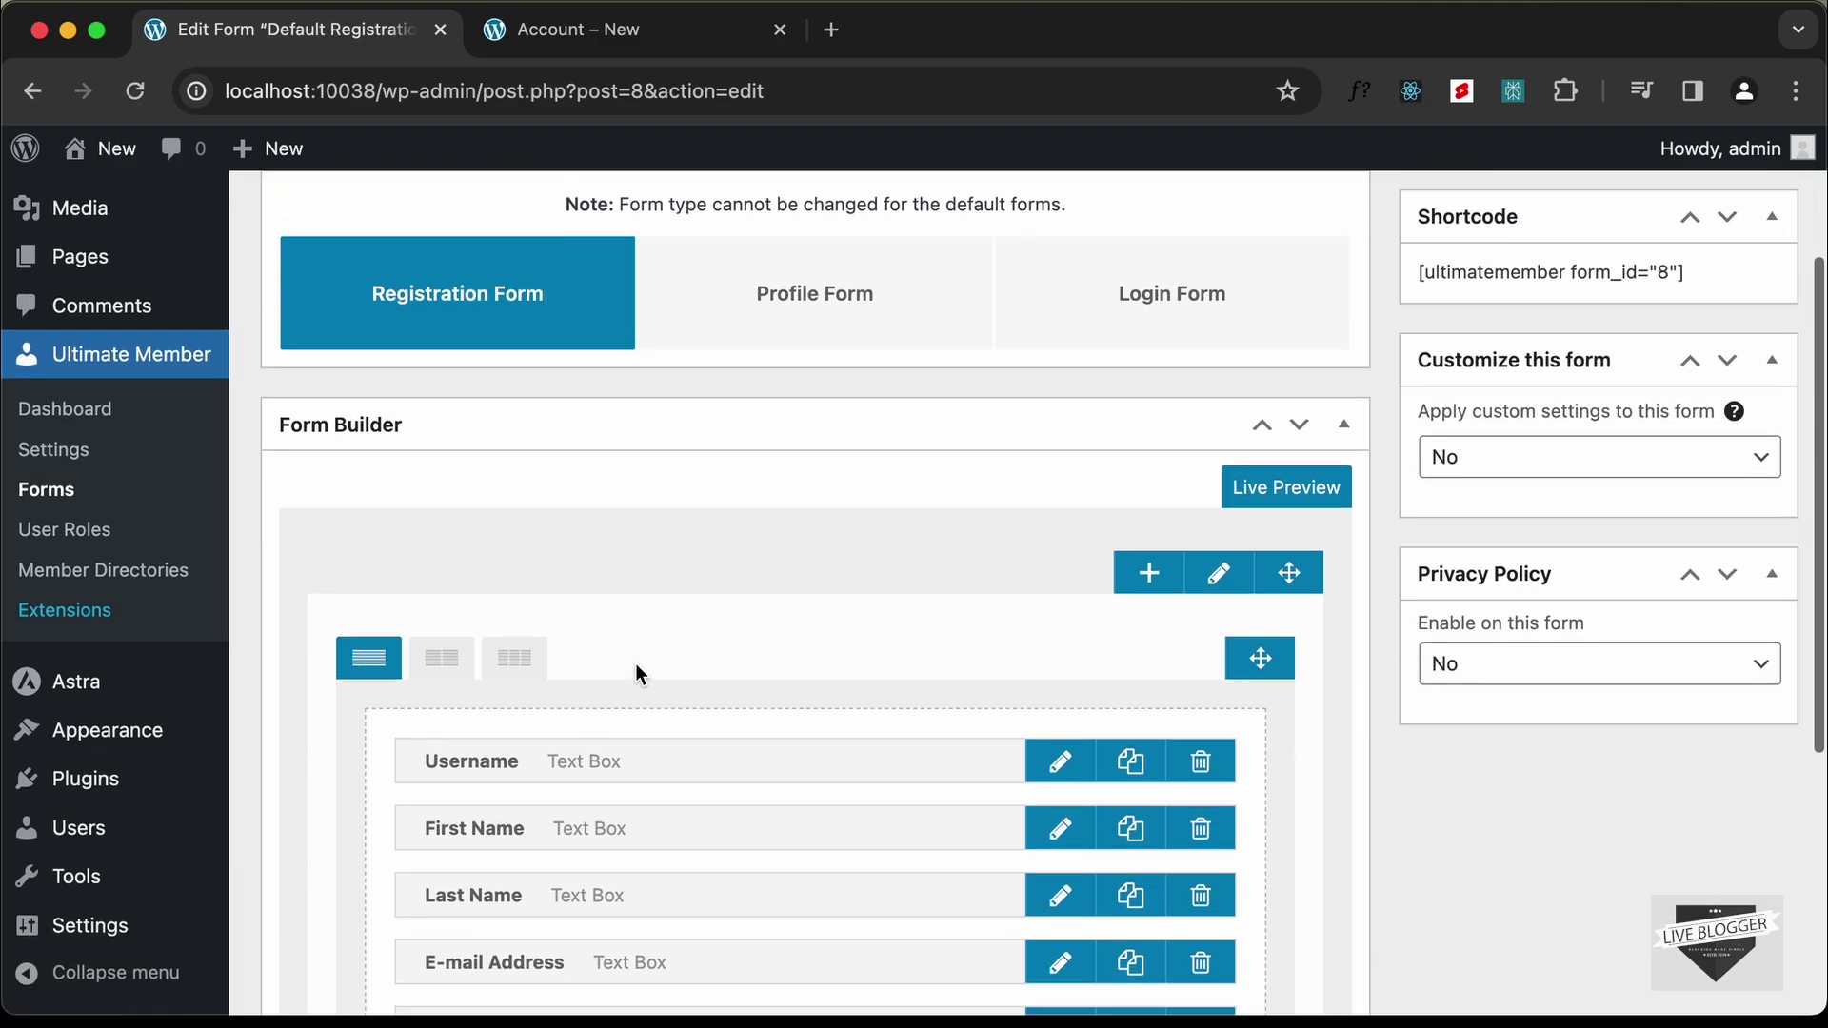
{"action": "scroll", "coordinate": [811, 757], "scroll_direction": "down", "scroll_amount": 1}
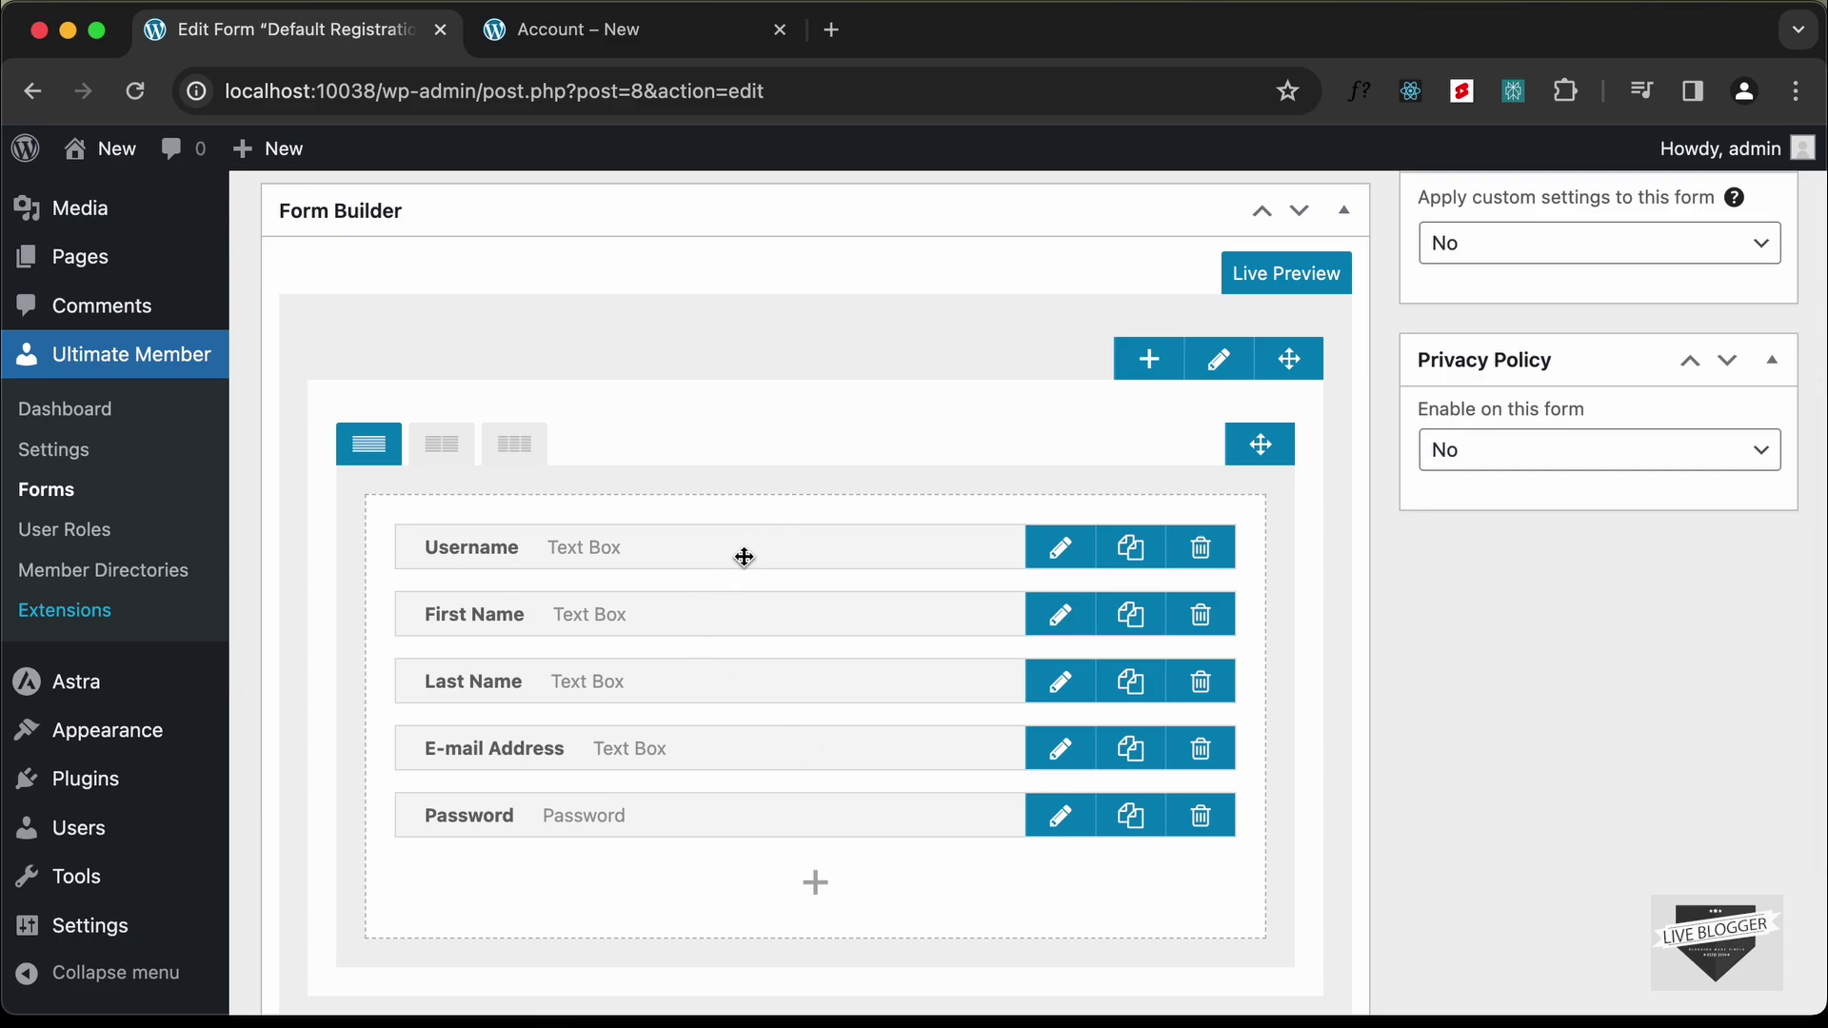
{"action": "scroll", "coordinate": [535, 535], "scroll_direction": "down", "scroll_amount": 1}
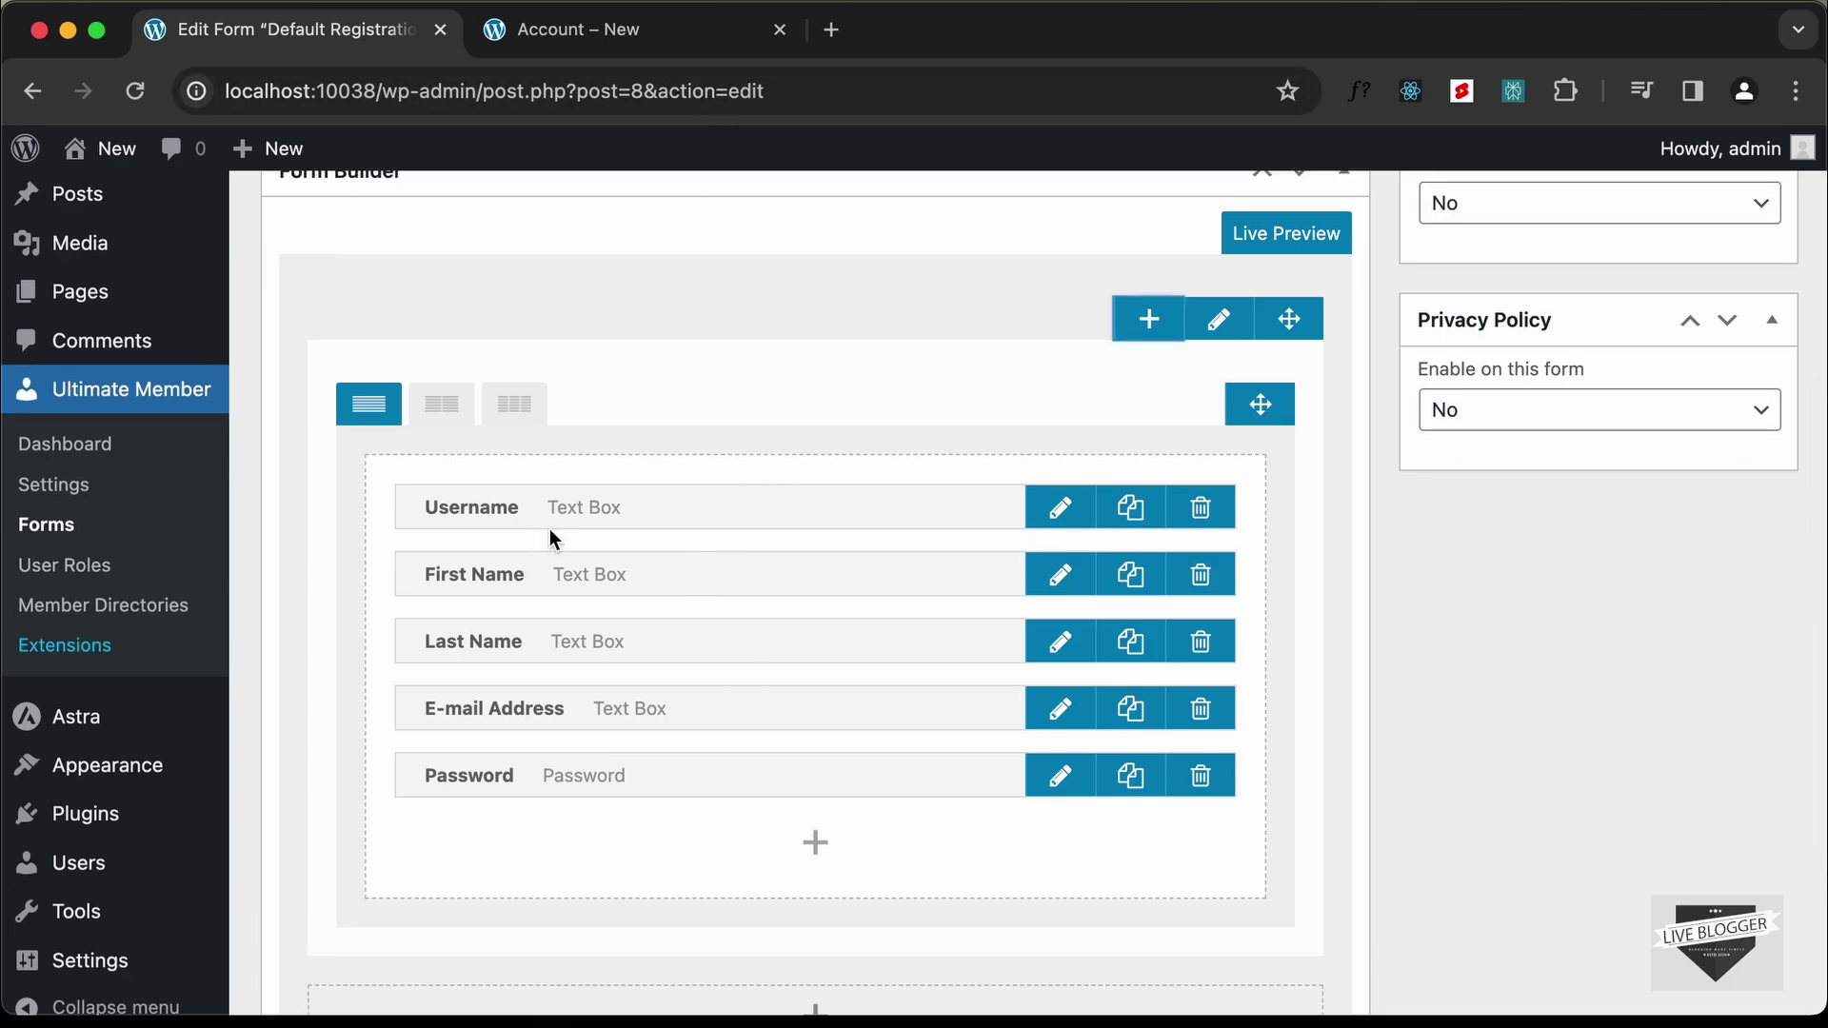
{"action": "scroll", "coordinate": [605, 511], "scroll_direction": "down", "scroll_amount": 1}
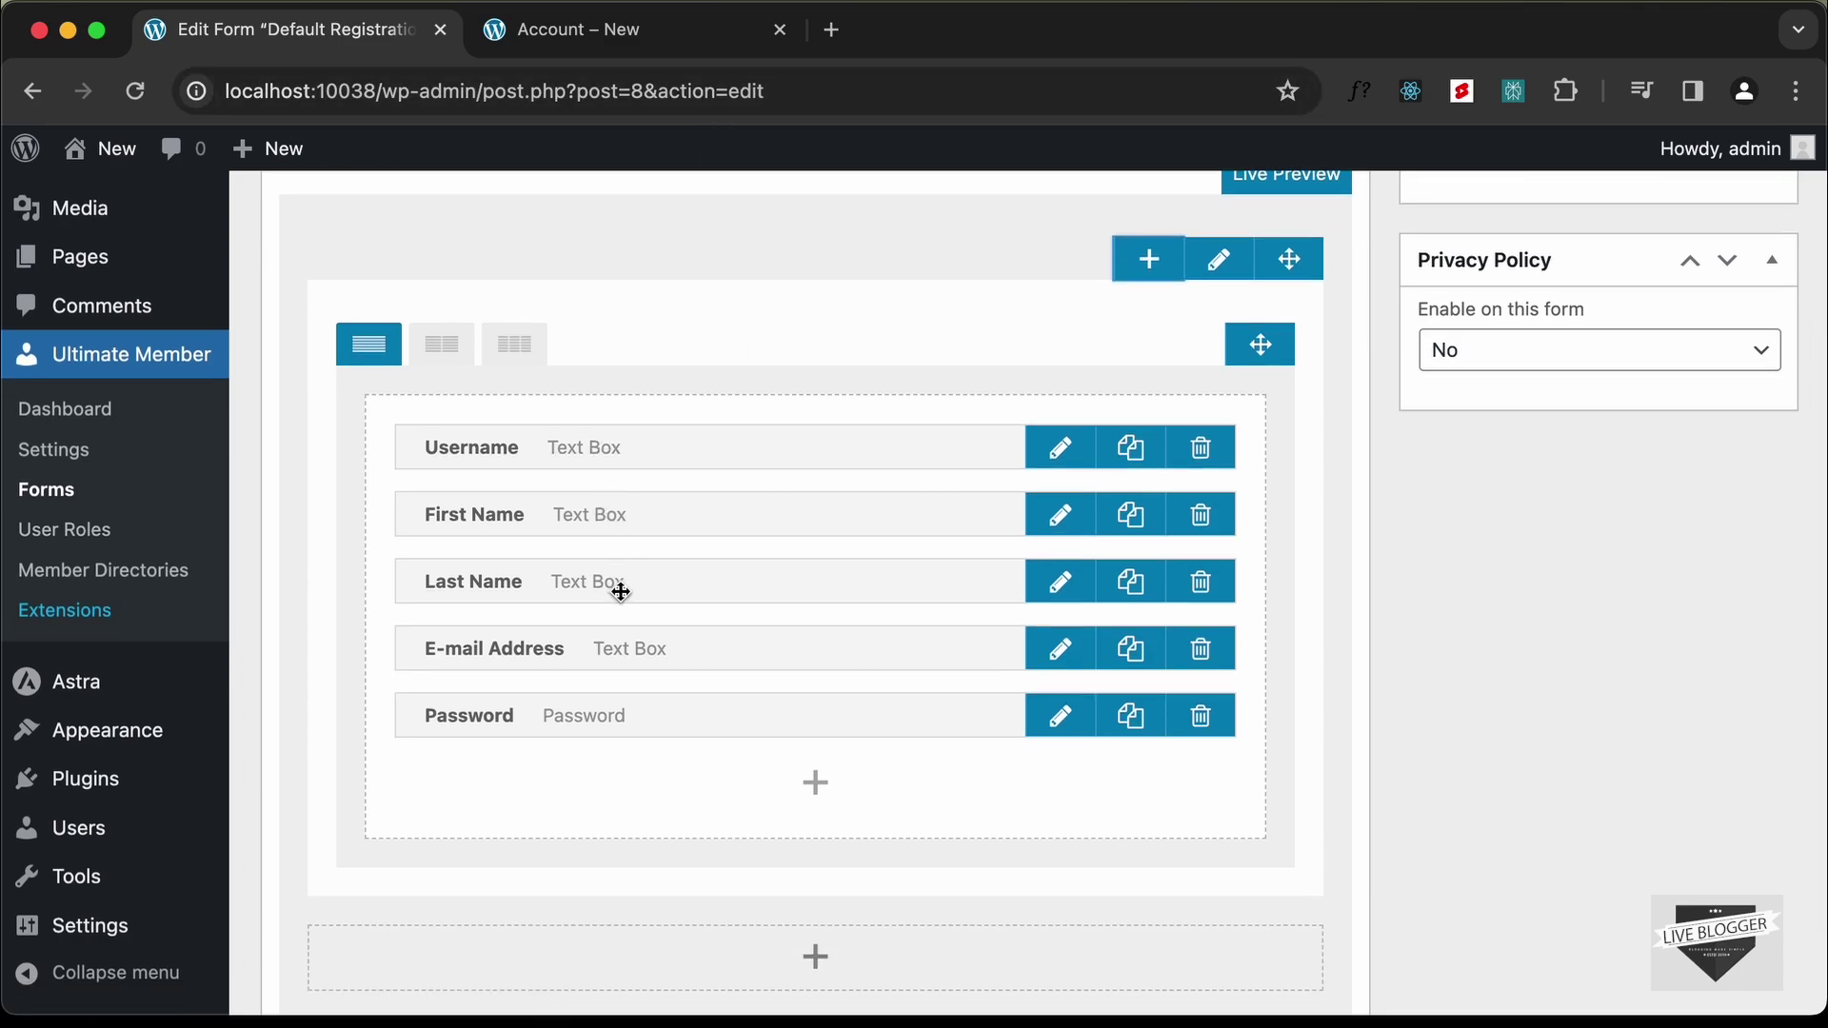
{"action": "scroll", "coordinate": [710, 698], "scroll_direction": "down", "scroll_amount": 1}
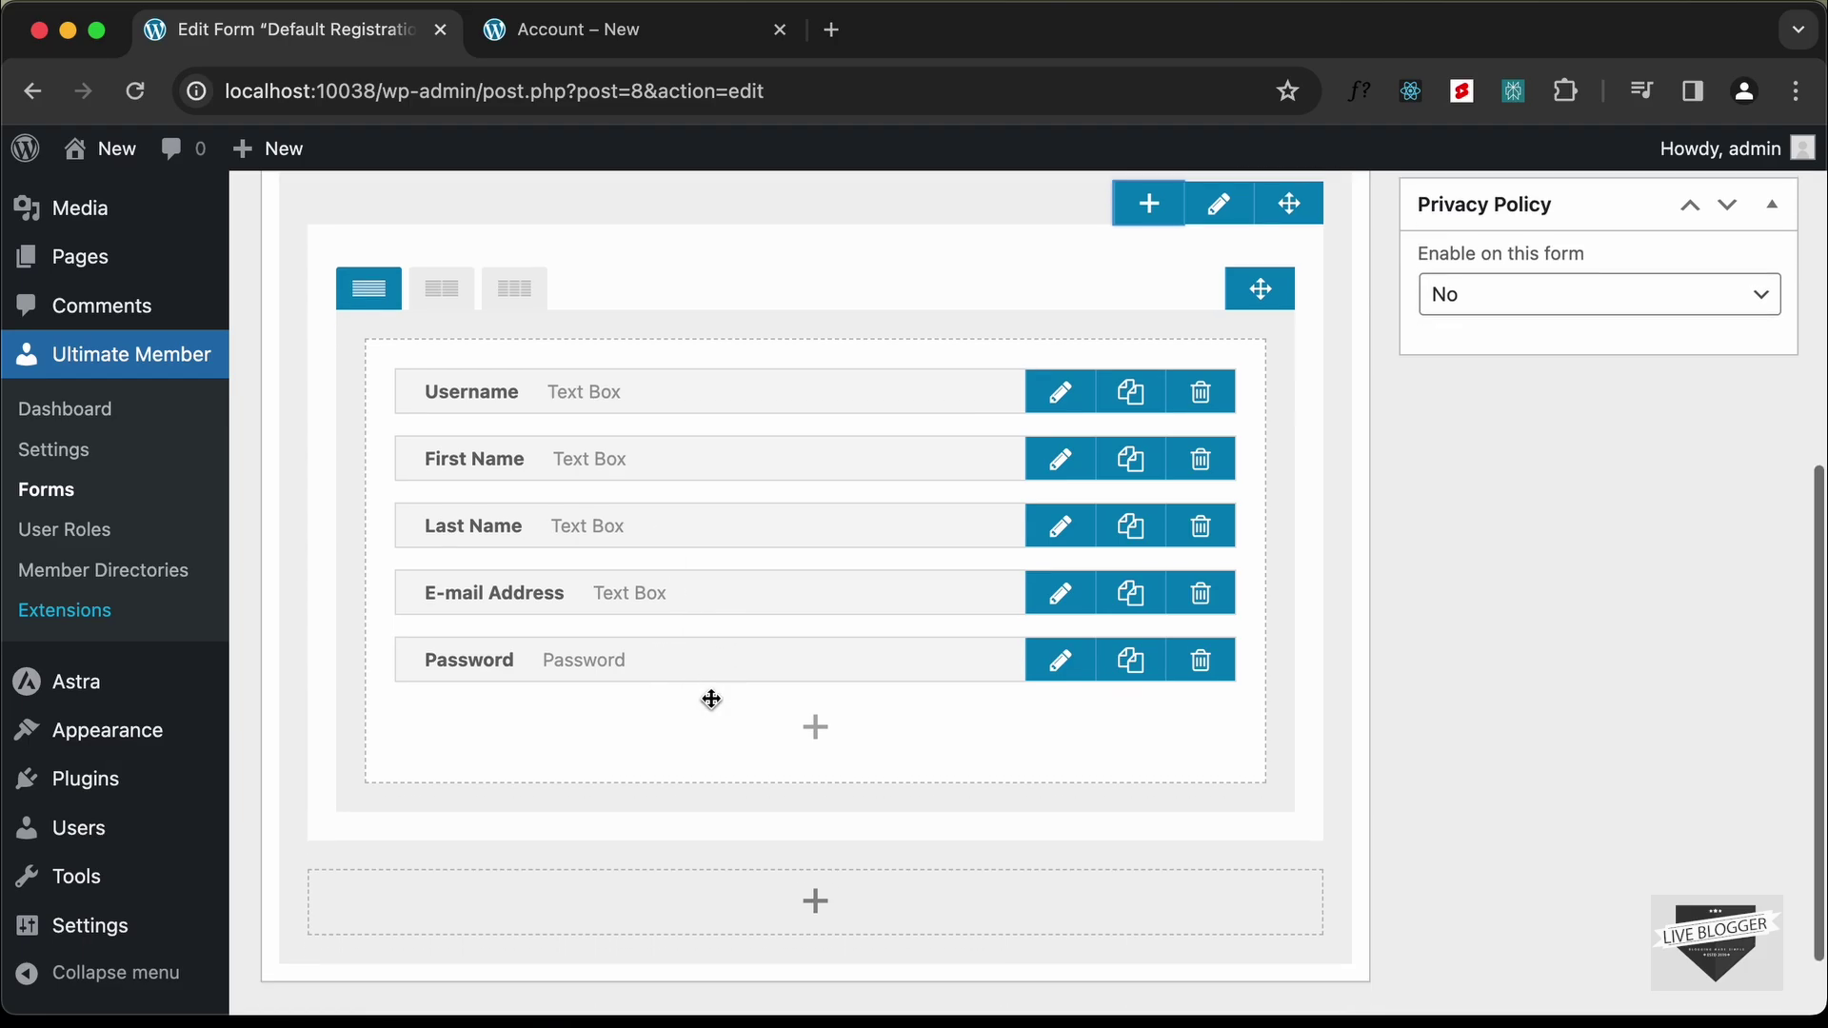
{"action": "scroll", "coordinate": [824, 705], "scroll_direction": "down", "scroll_amount": 1}
- Start a new text box field in the form builder, then dismiss it without adding
{"action": "left_click", "coordinate": [815, 635]}
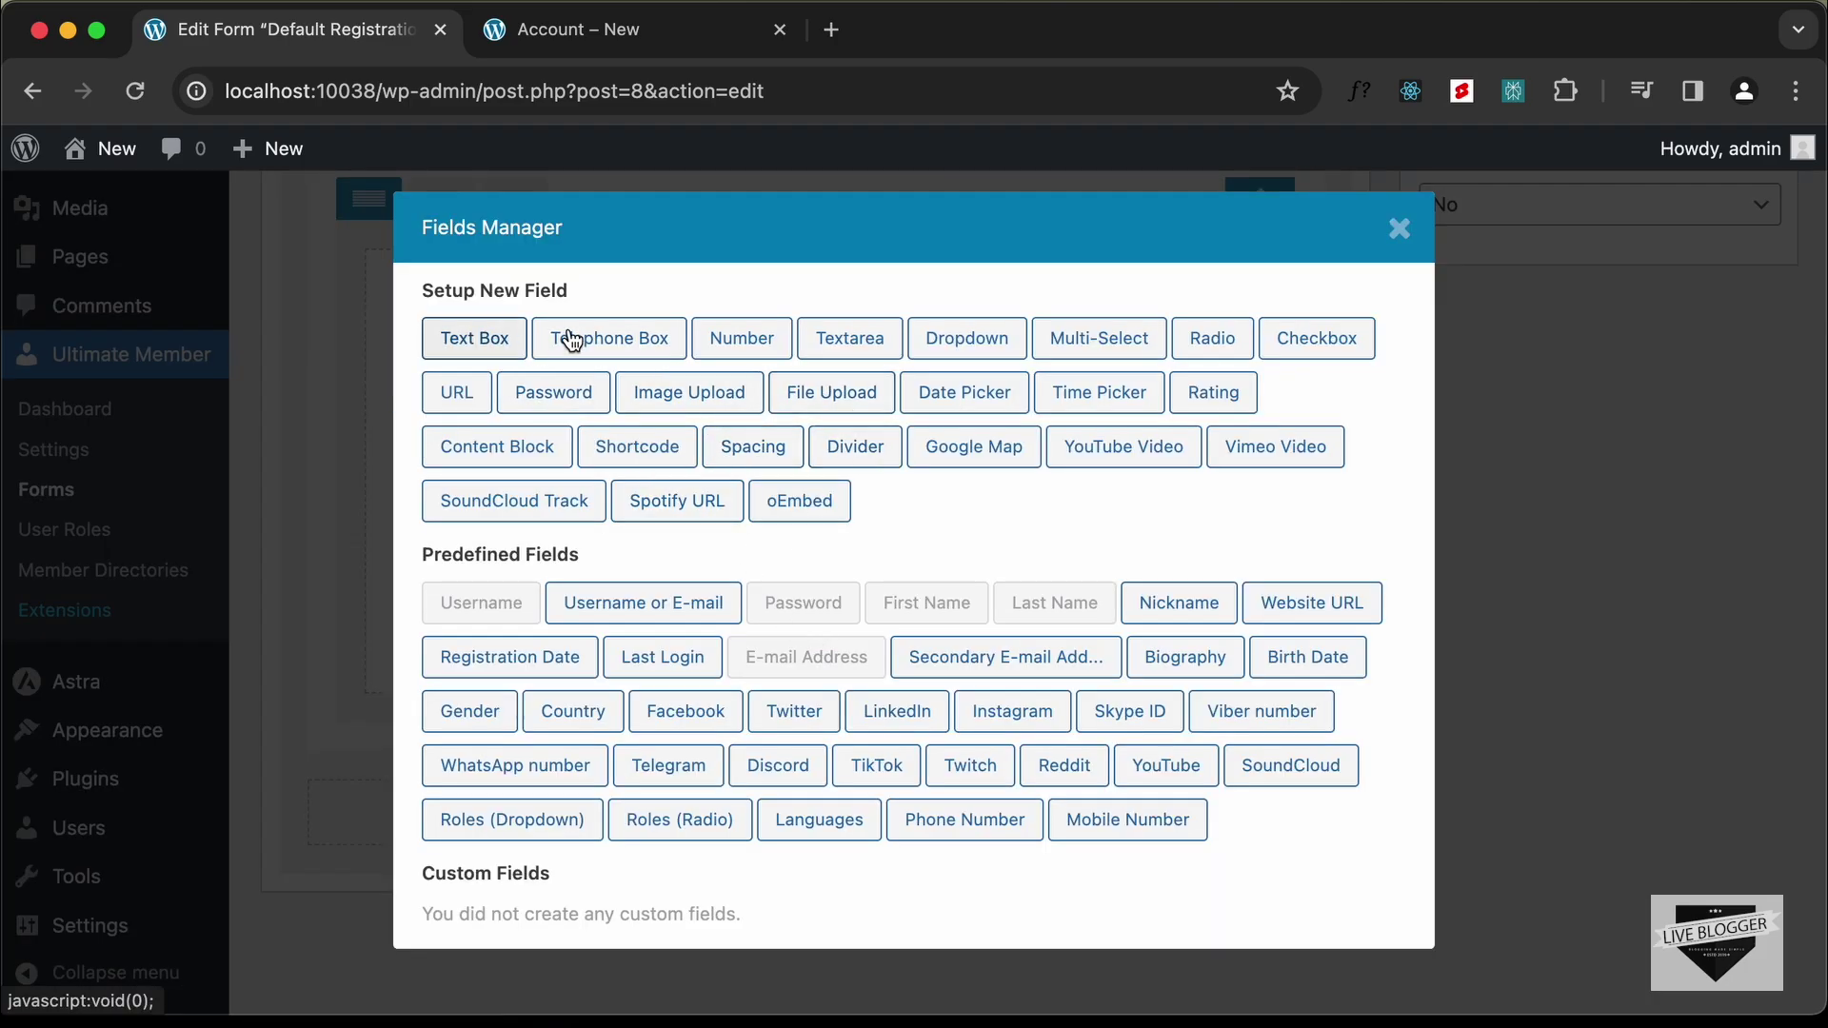
{"action": "left_click", "coordinate": [453, 340]}
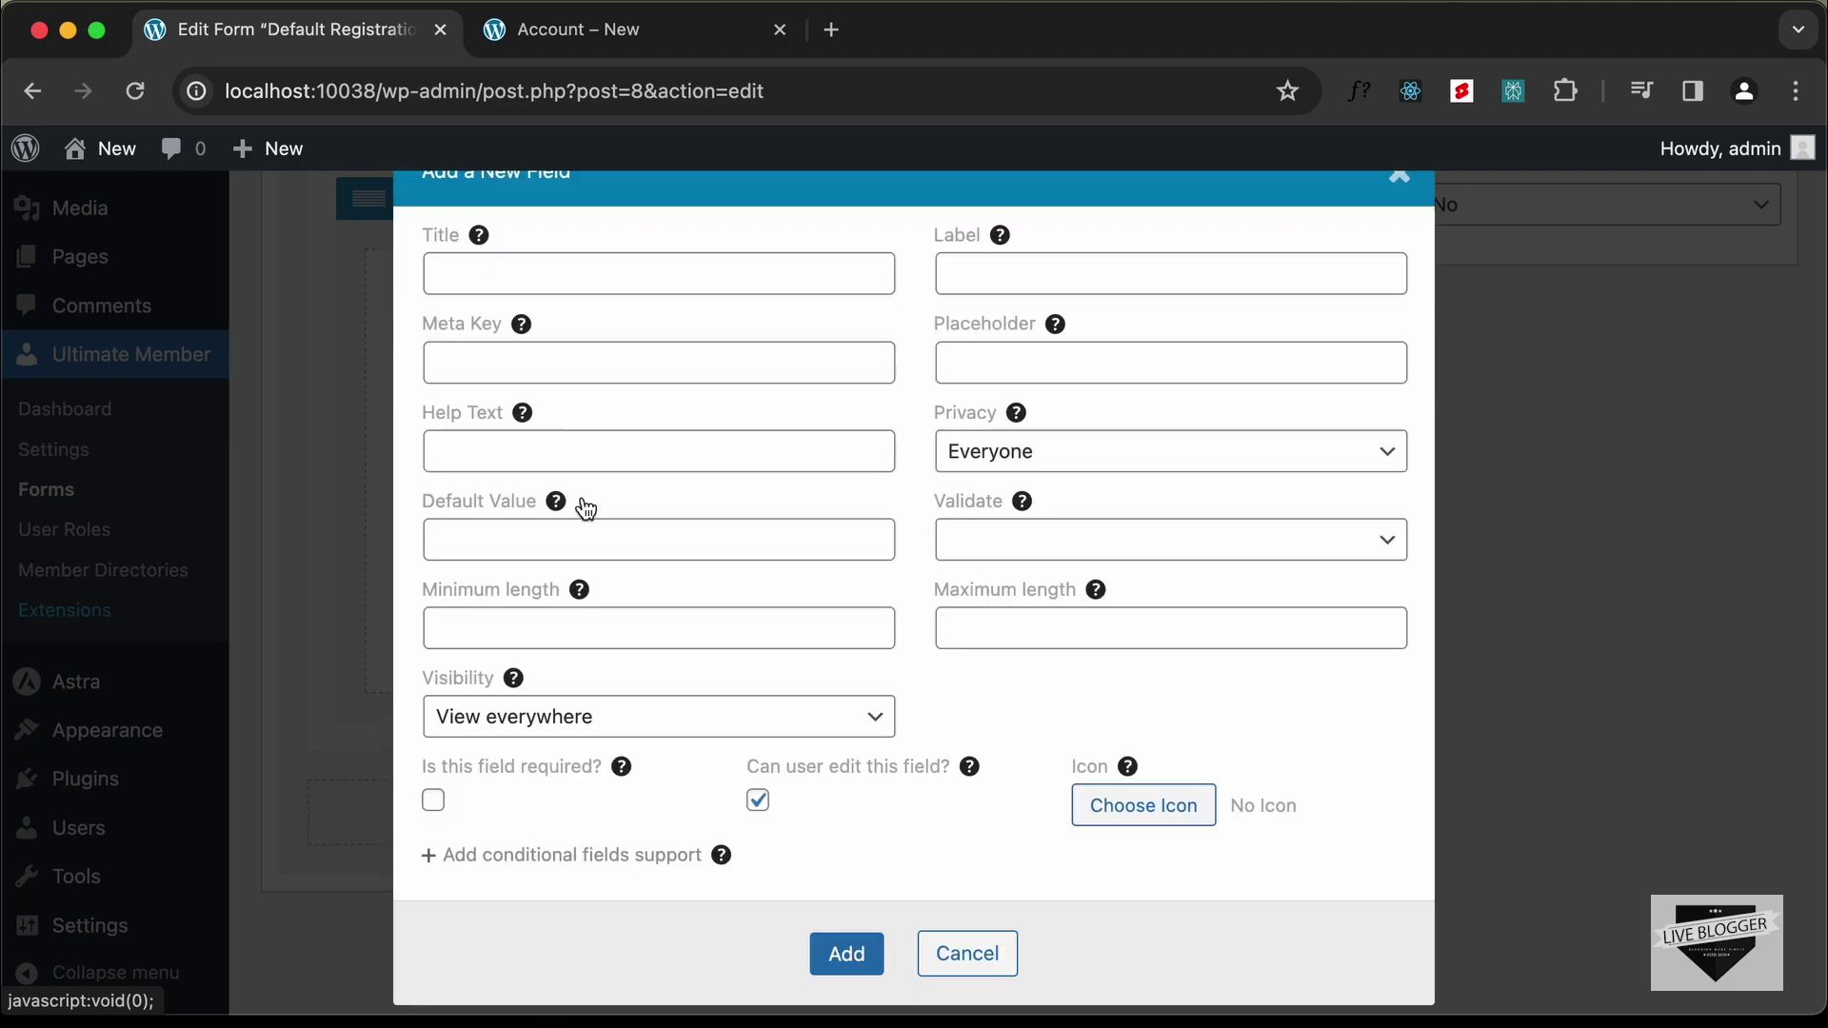
{"action": "left_click", "coordinate": [652, 264]}
{"action": "key", "text": "ctrl+minus"}
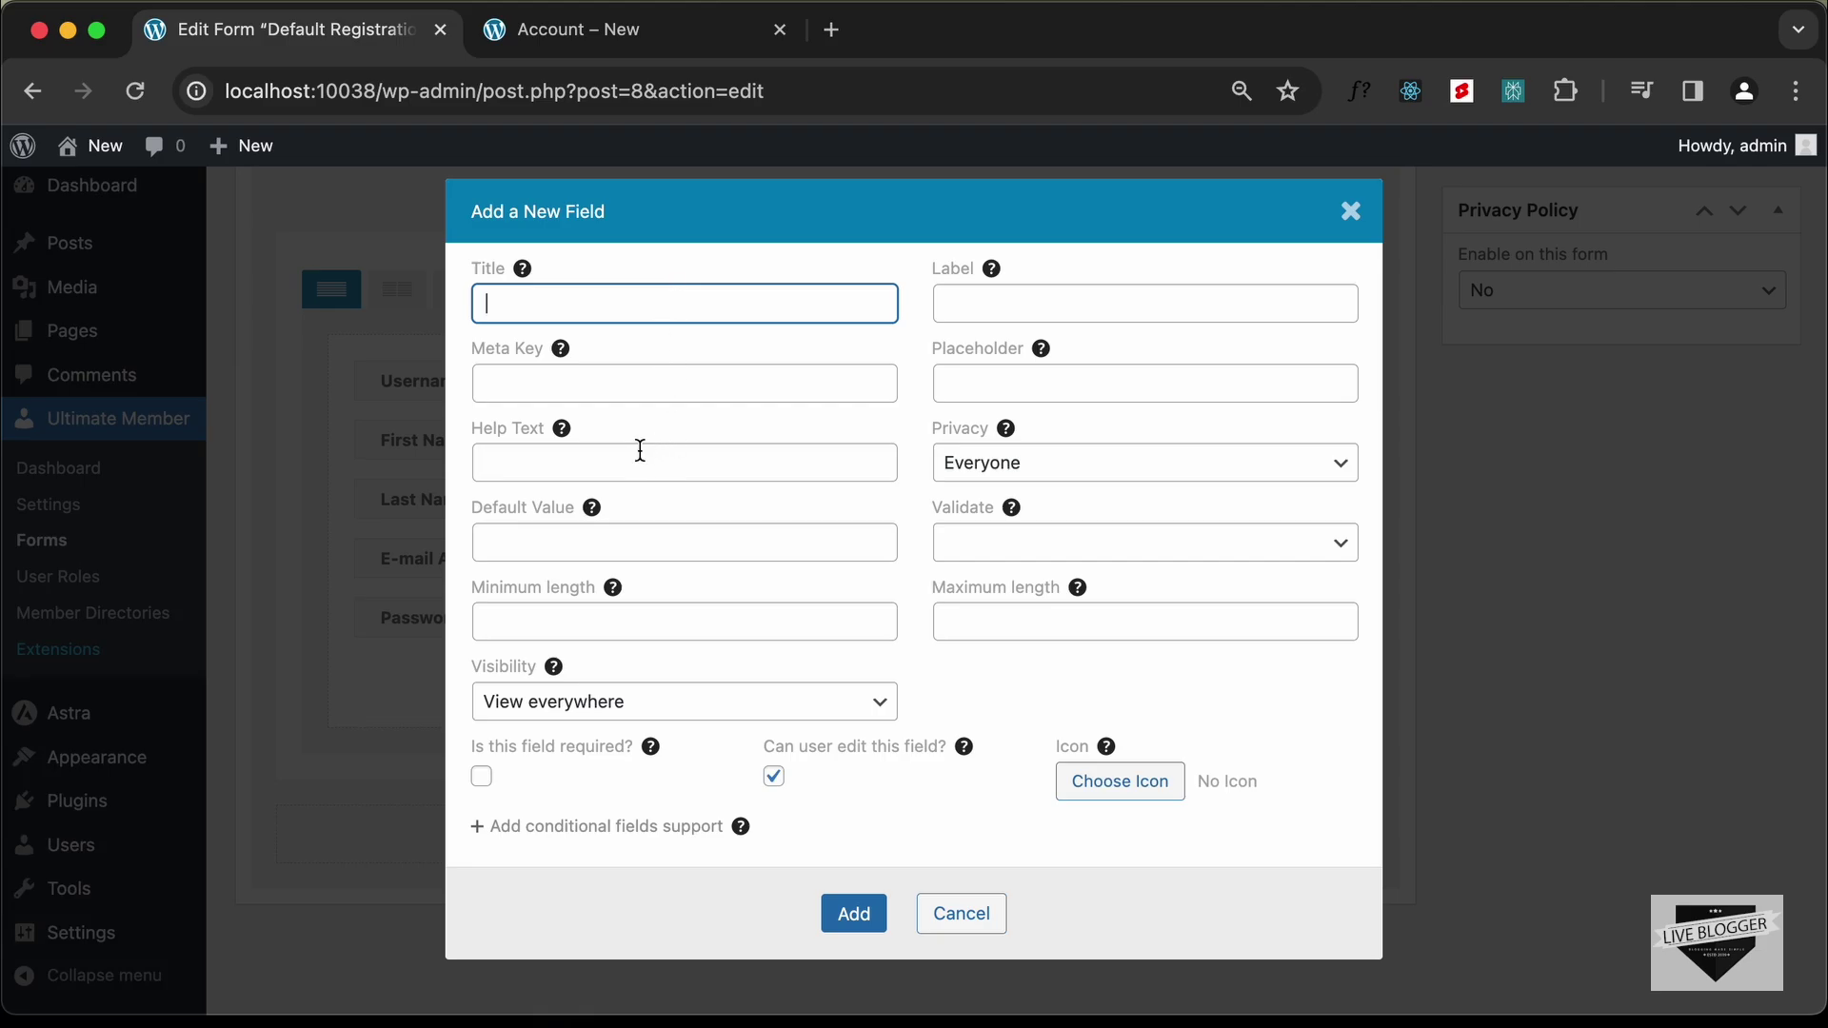
{"action": "left_click", "coordinate": [575, 462]}
{"action": "left_click", "coordinate": [1004, 380]}
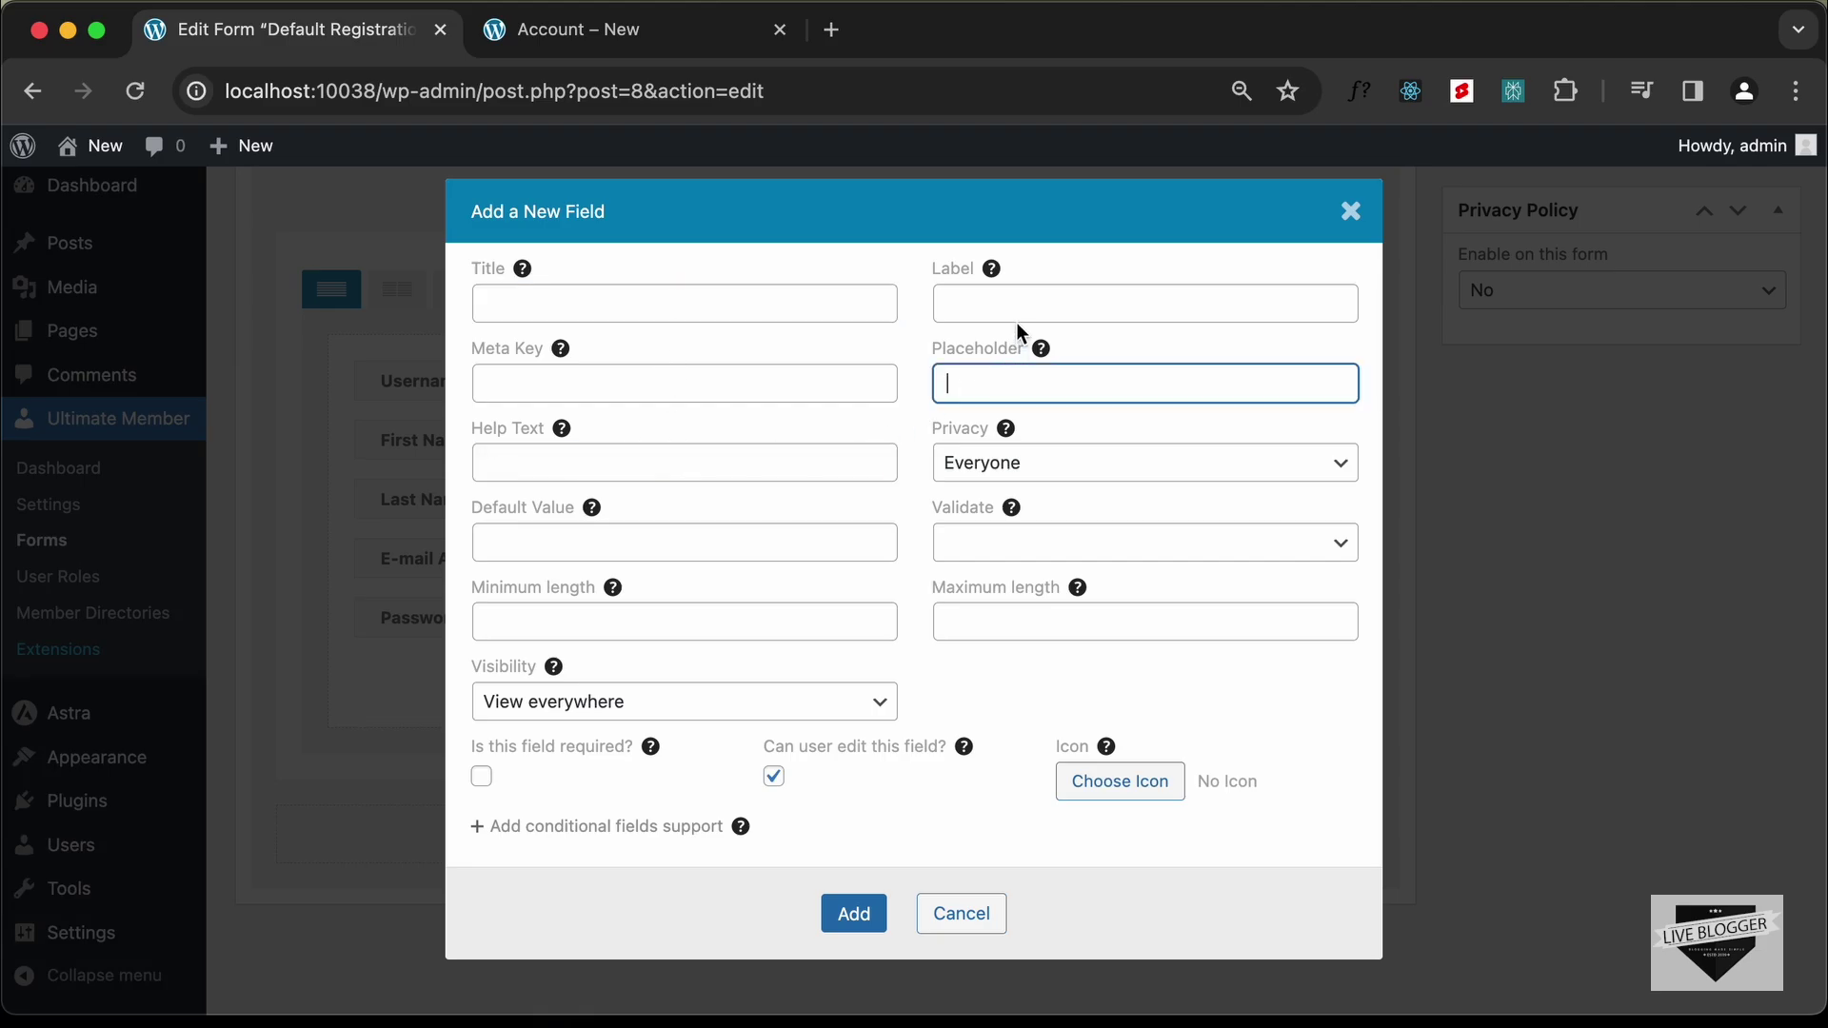
{"action": "left_click", "coordinate": [1015, 315]}
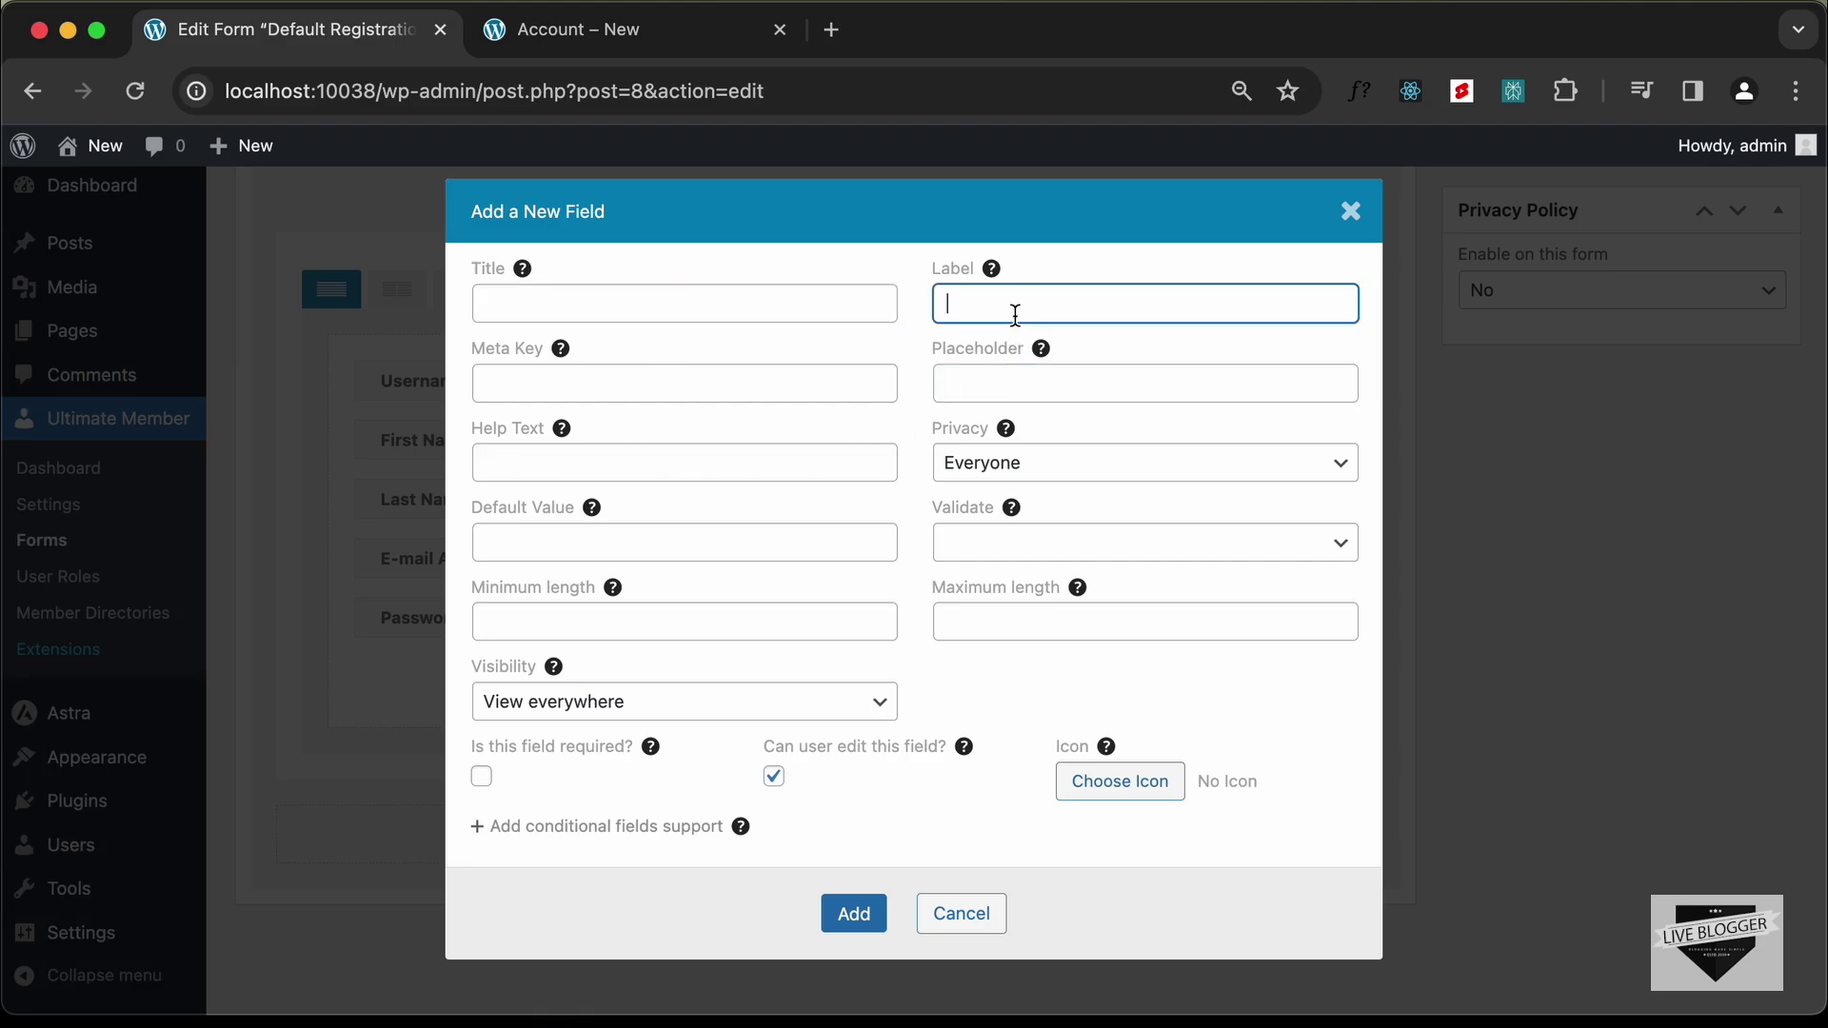
{"action": "left_click", "coordinate": [1348, 219]}
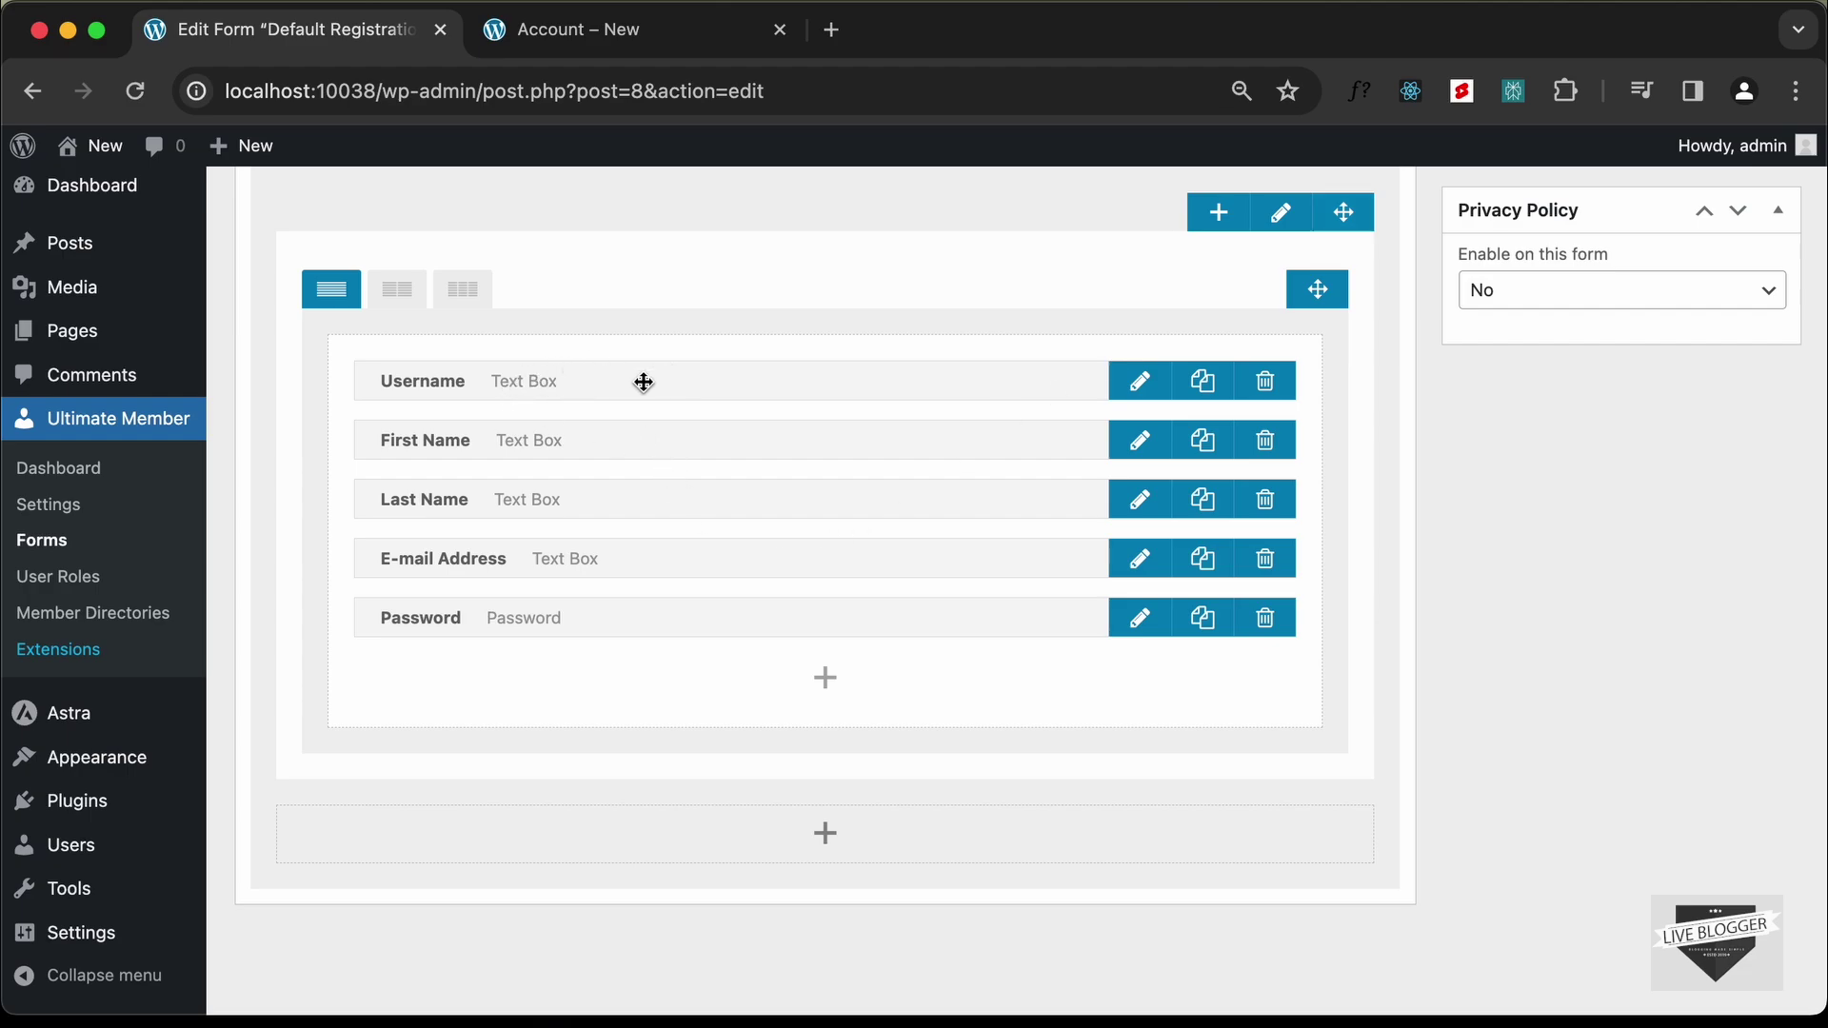
- Give the Username field the single-person icon found by searching 'user', and save it
{"action": "left_click", "coordinate": [1142, 386]}
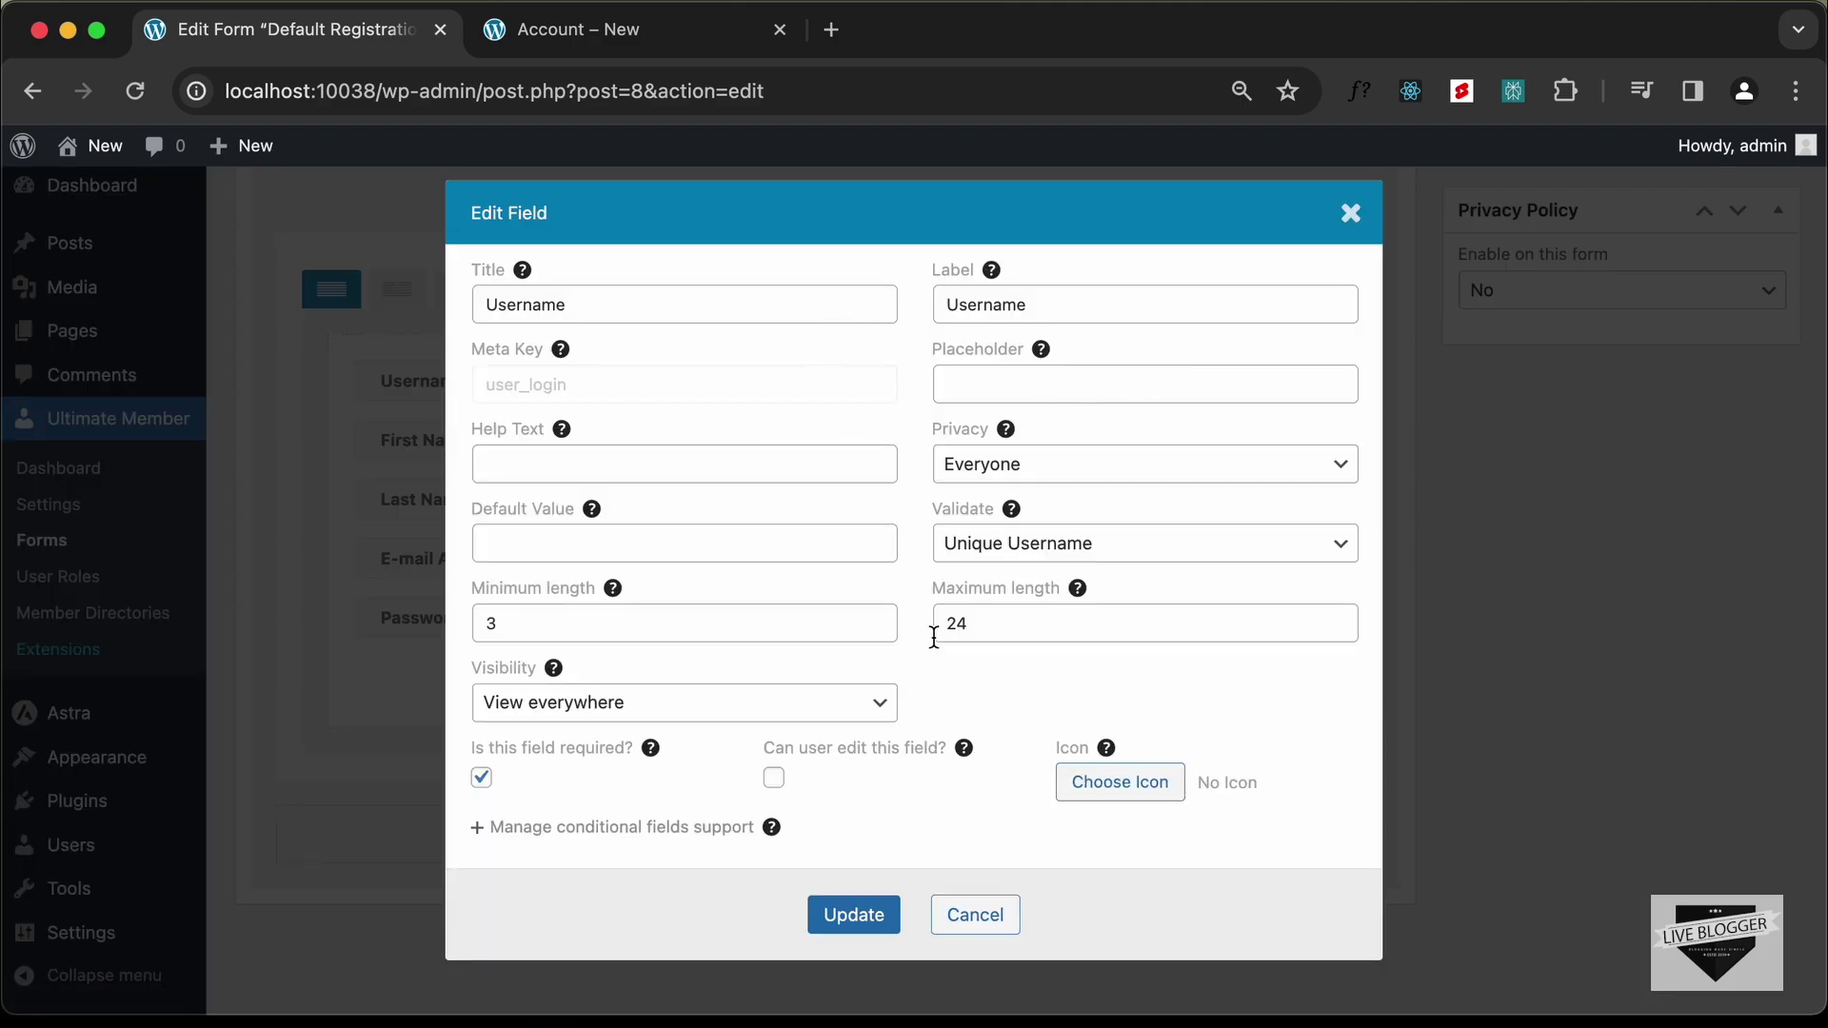
{"action": "left_click", "coordinate": [1133, 789]}
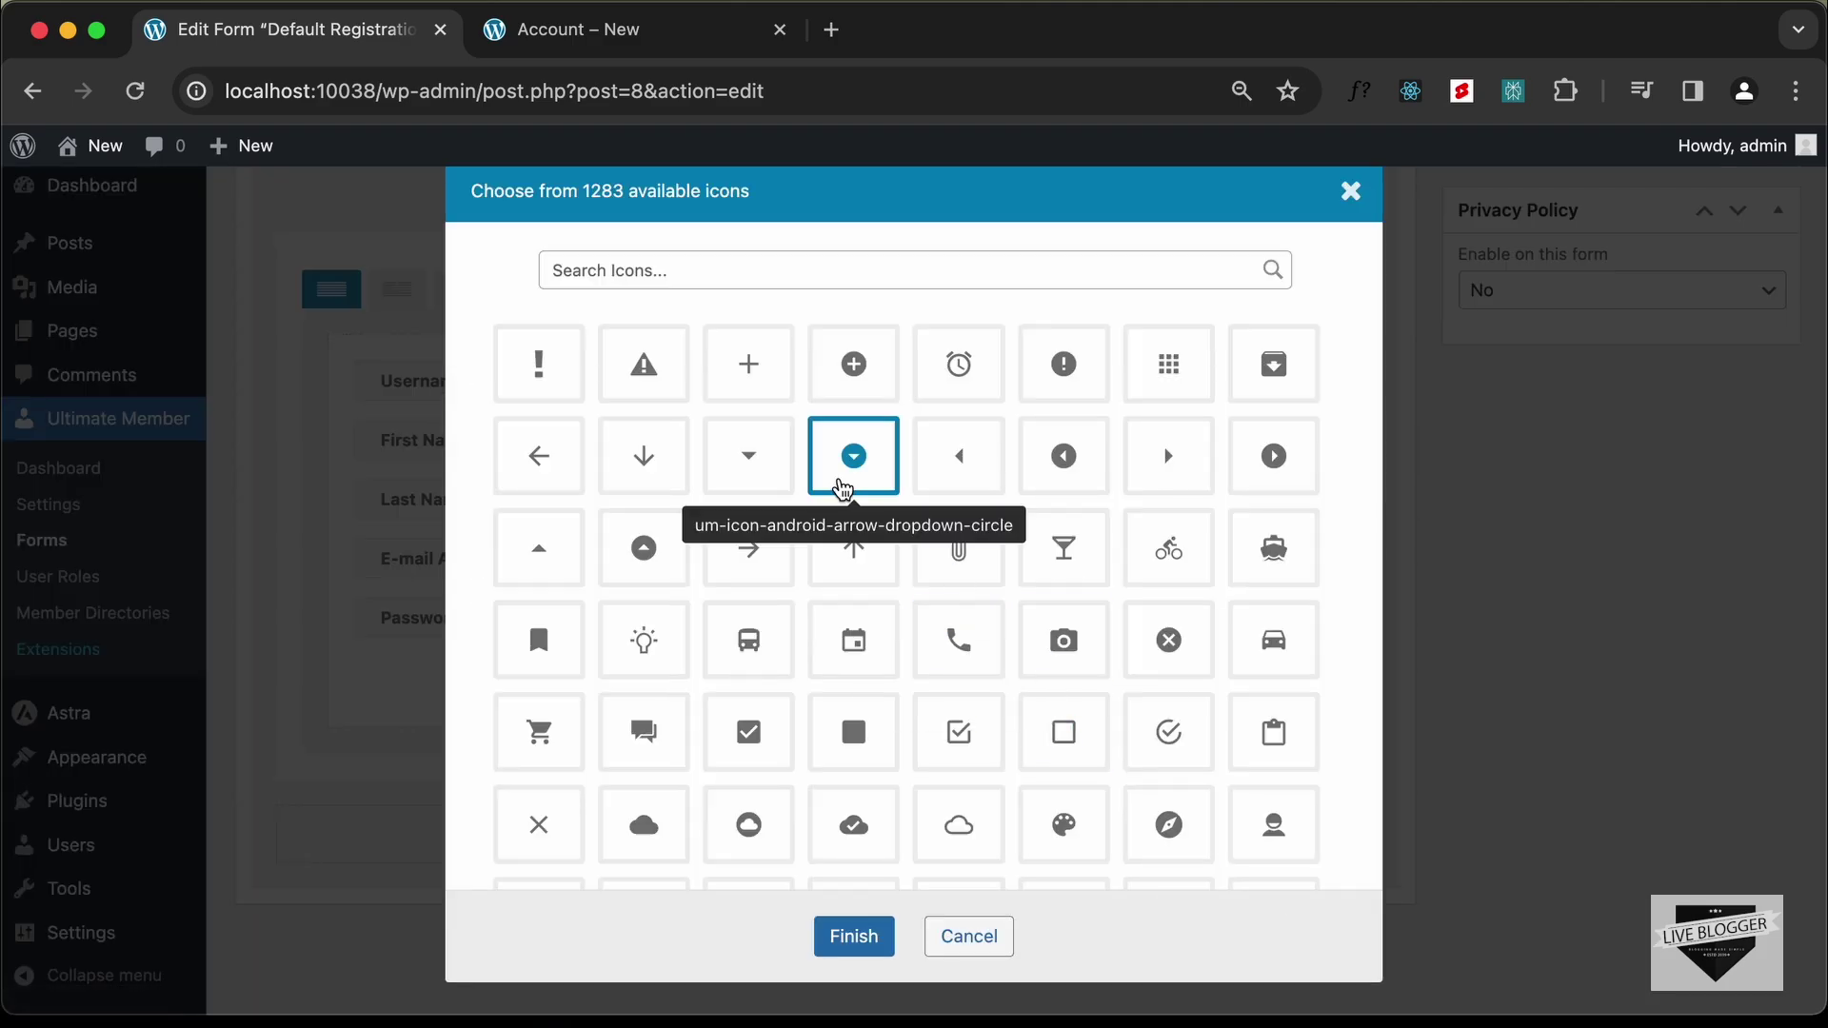
{"action": "left_click", "coordinate": [838, 254]}
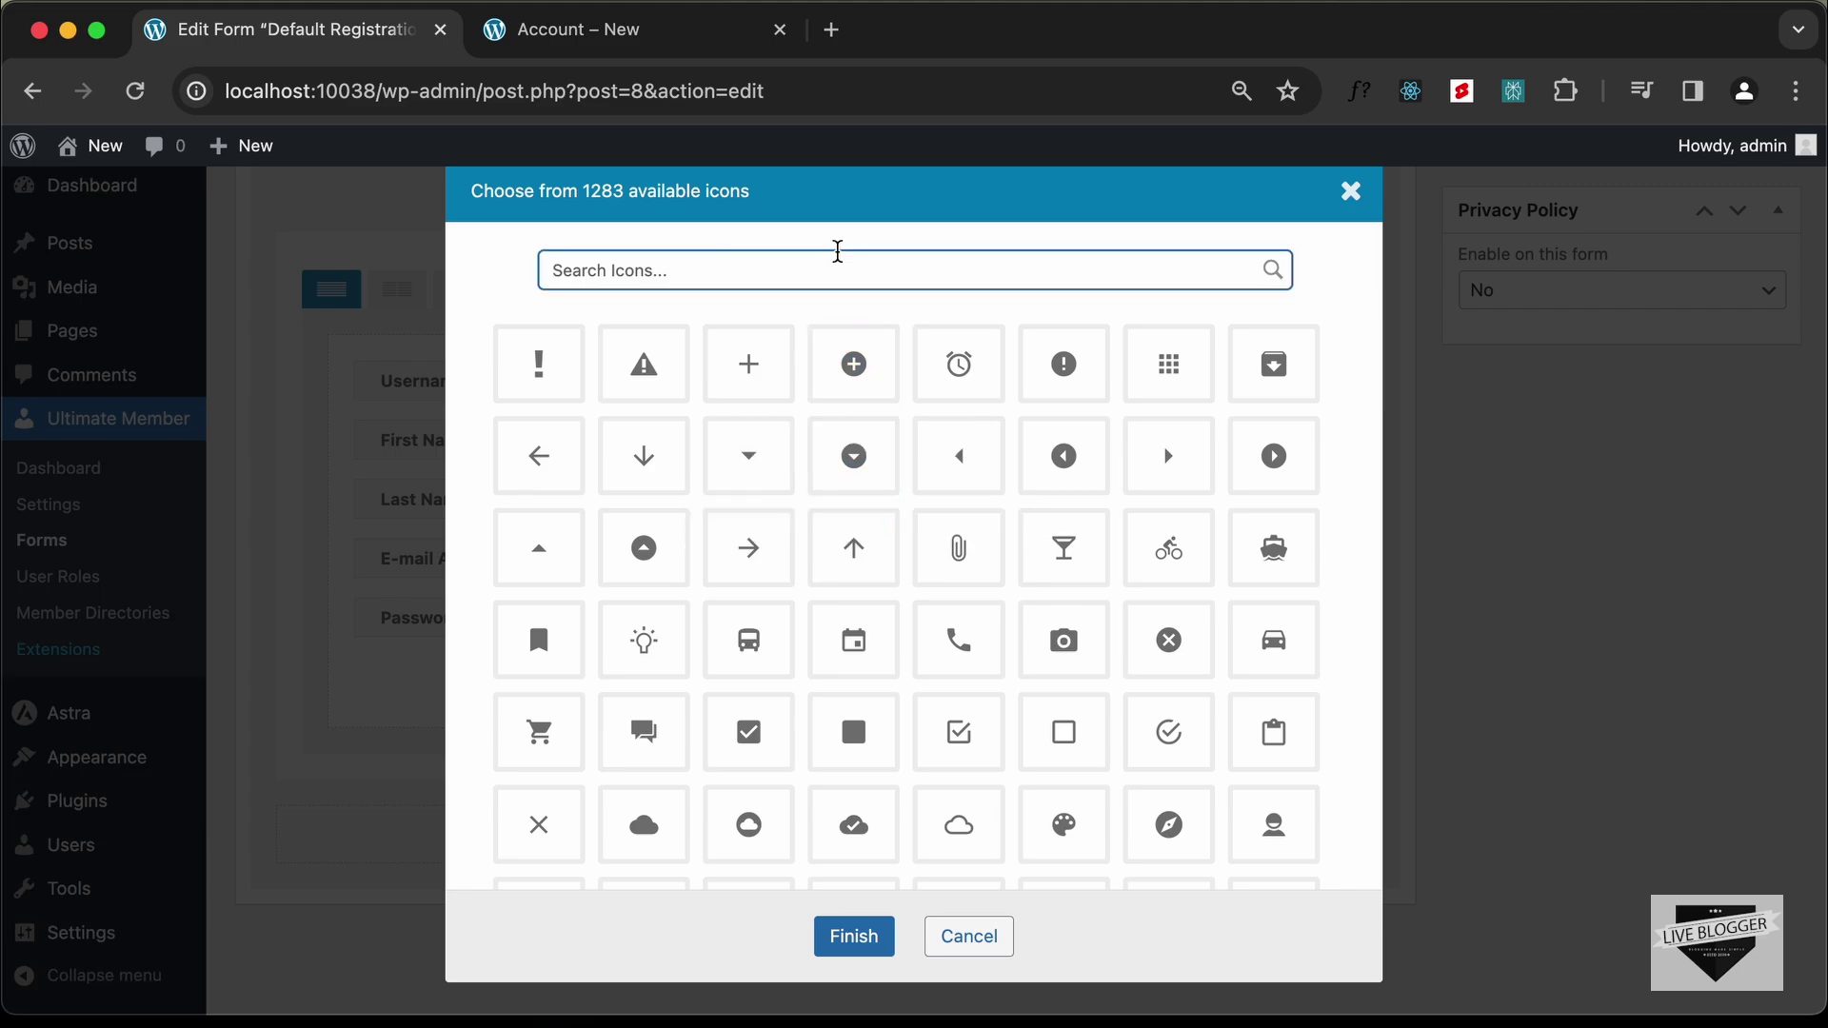
{"action": "type", "text": "user"}
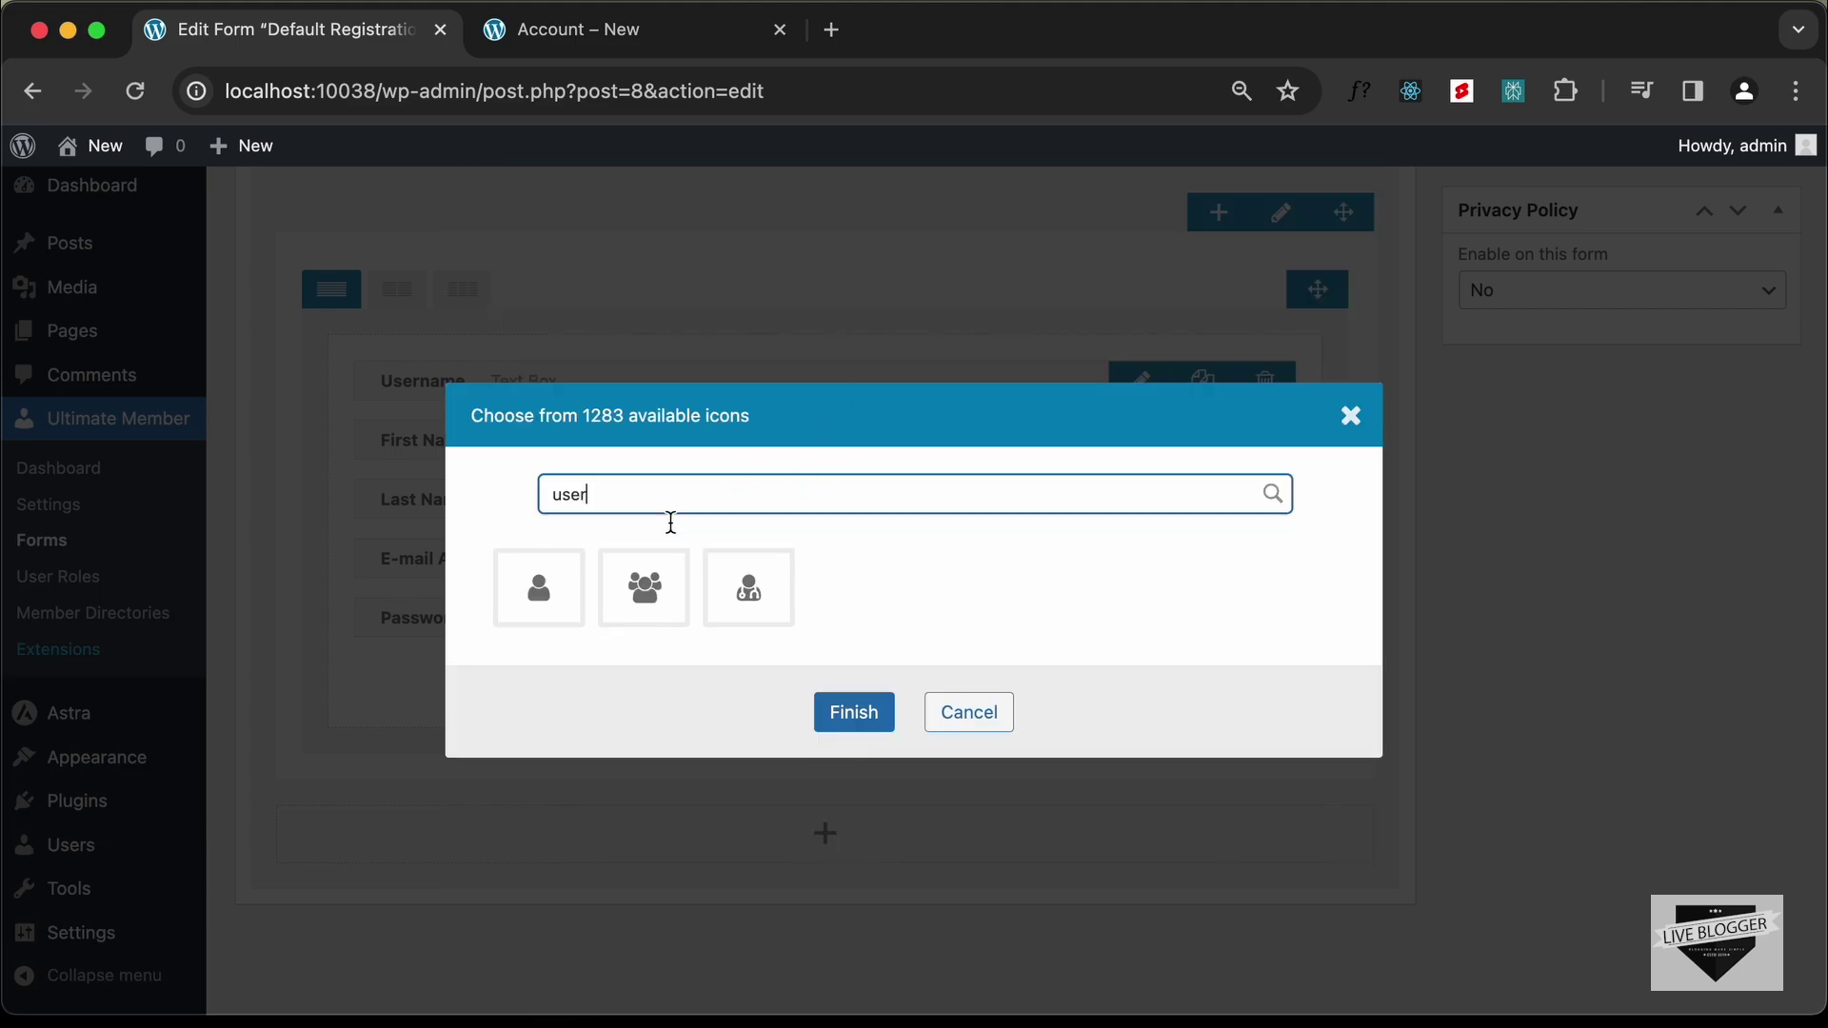
{"action": "left_click", "coordinate": [541, 591]}
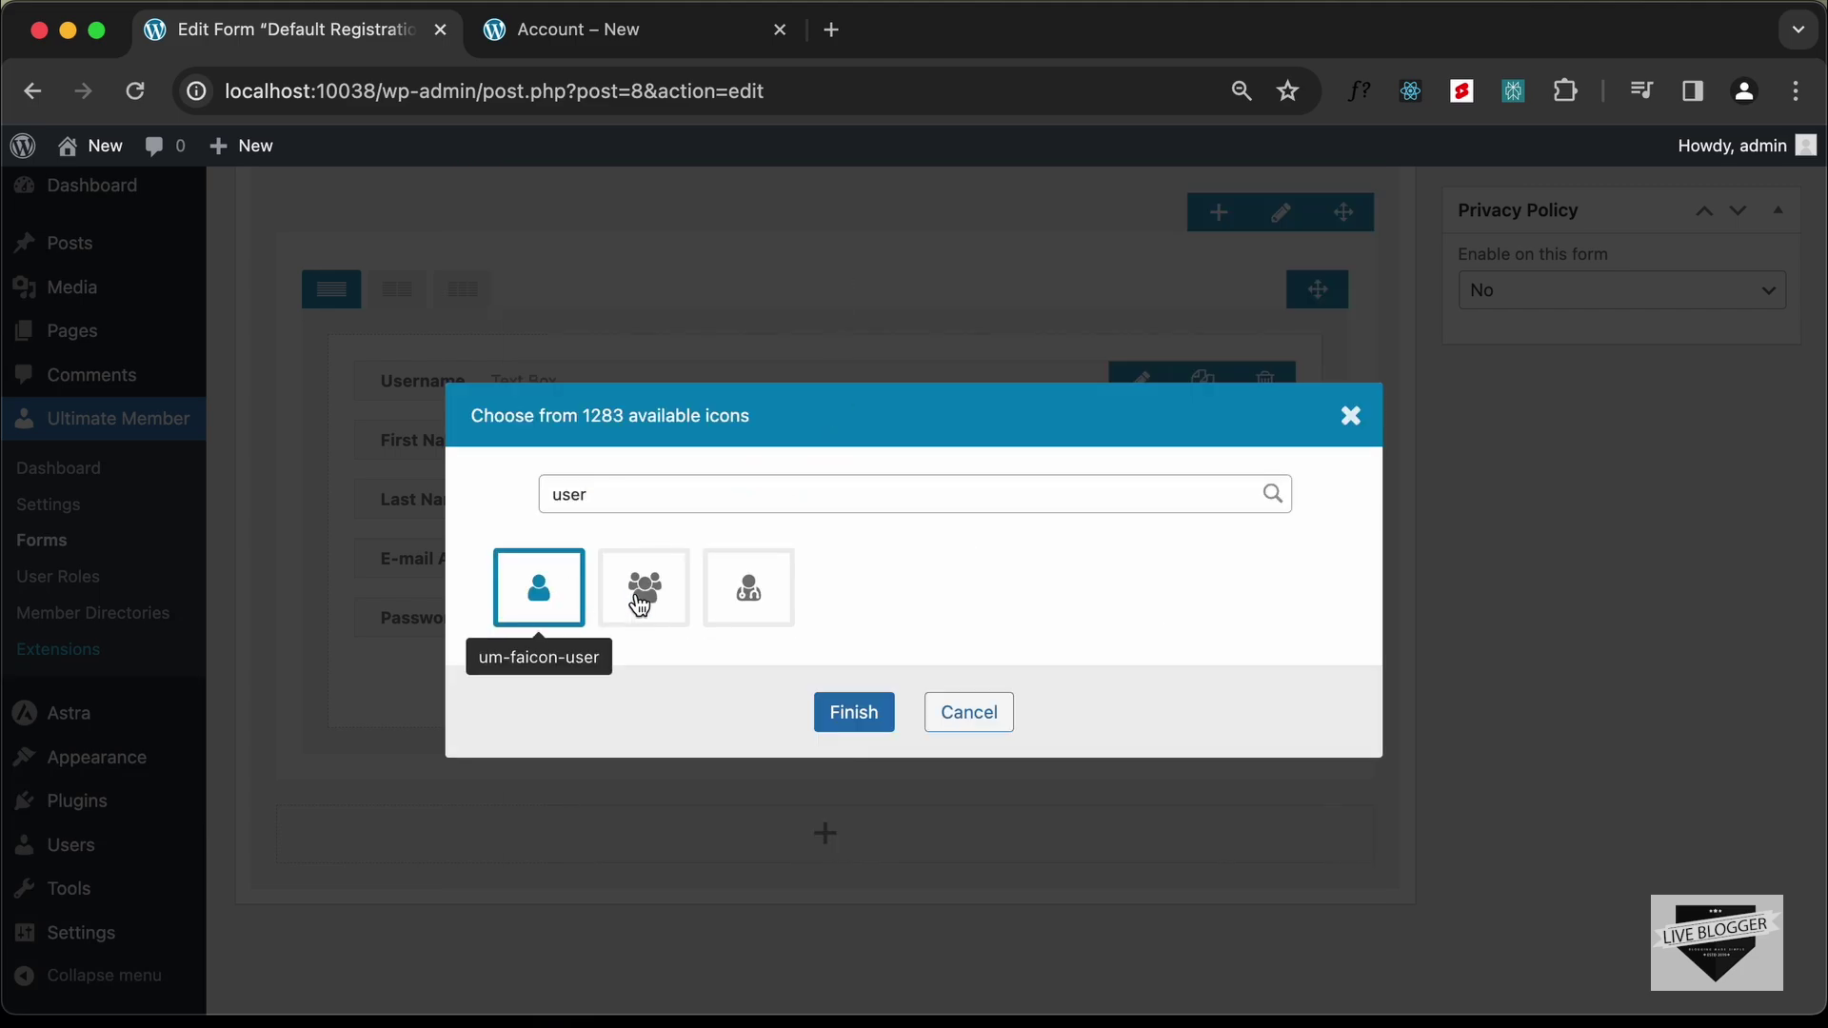
{"action": "left_click", "coordinate": [873, 721]}
{"action": "left_click", "coordinate": [853, 919]}
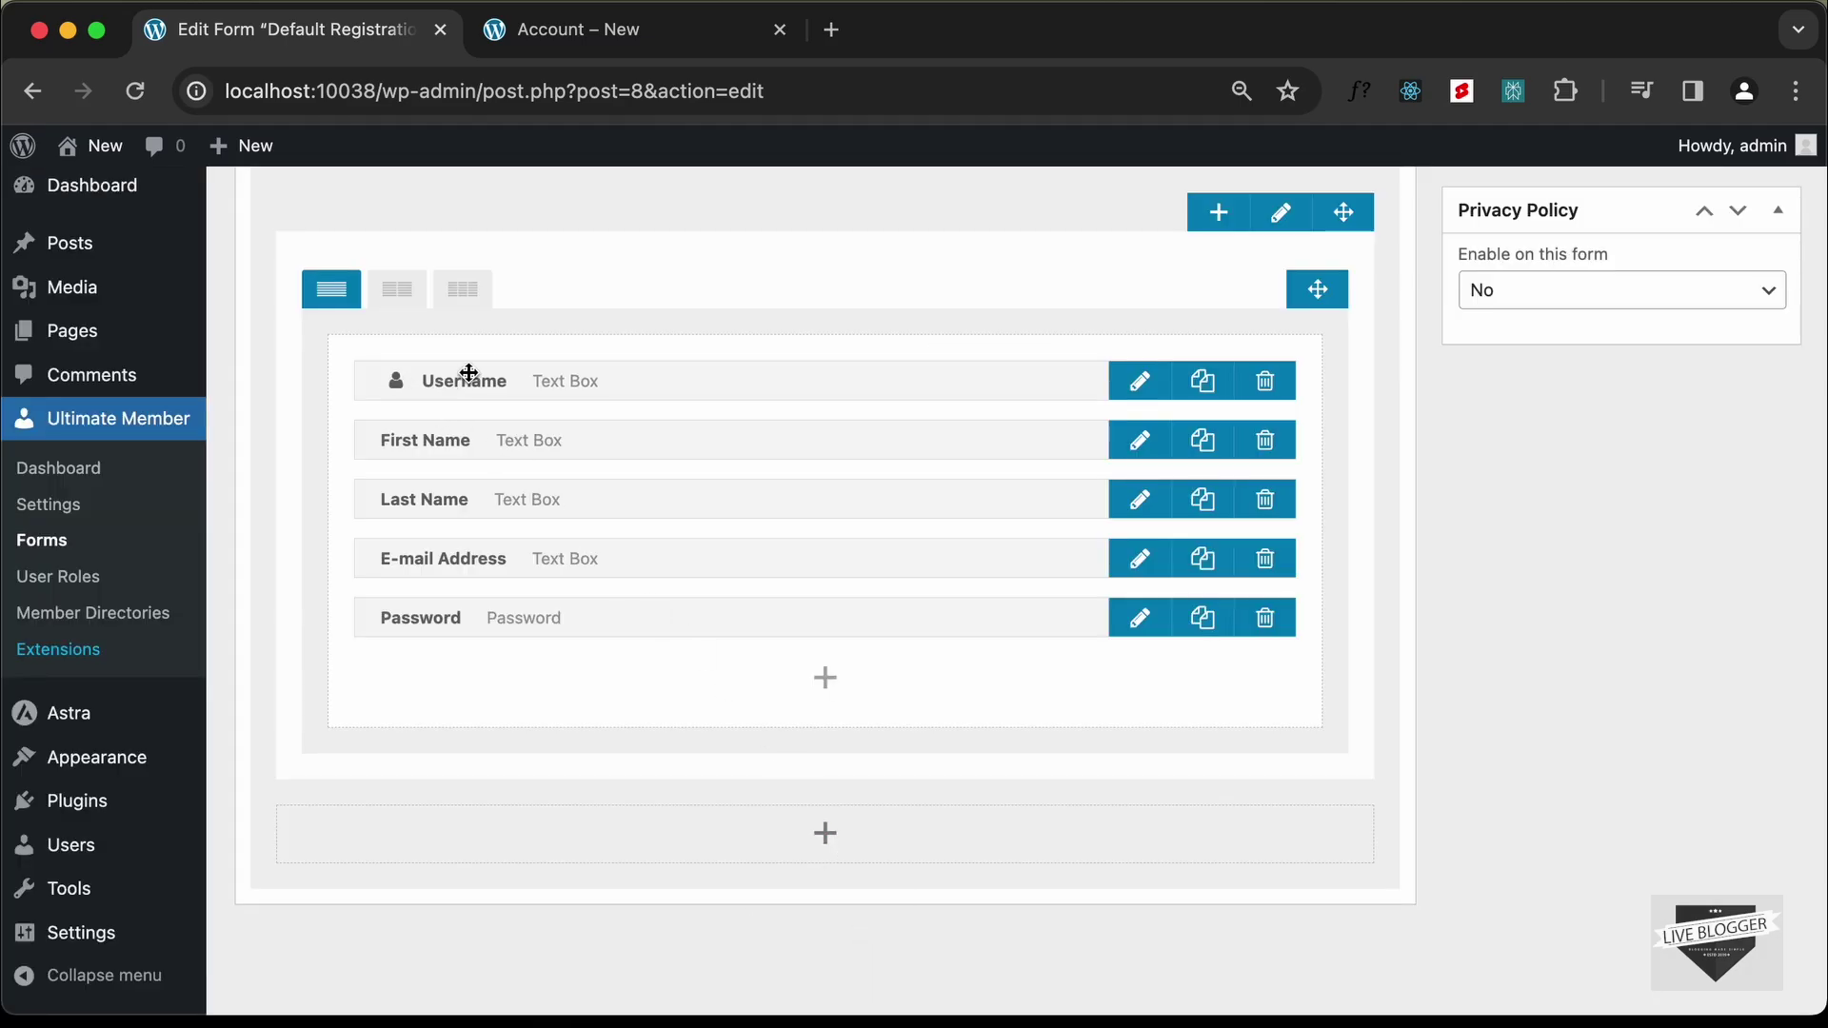
{"action": "scroll", "coordinate": [628, 514], "scroll_direction": "up", "scroll_amount": 1}
{"action": "scroll", "coordinate": [629, 515], "scroll_direction": "down", "scroll_amount": 1}
{"action": "scroll", "coordinate": [628, 514], "scroll_direction": "up", "scroll_amount": 3}
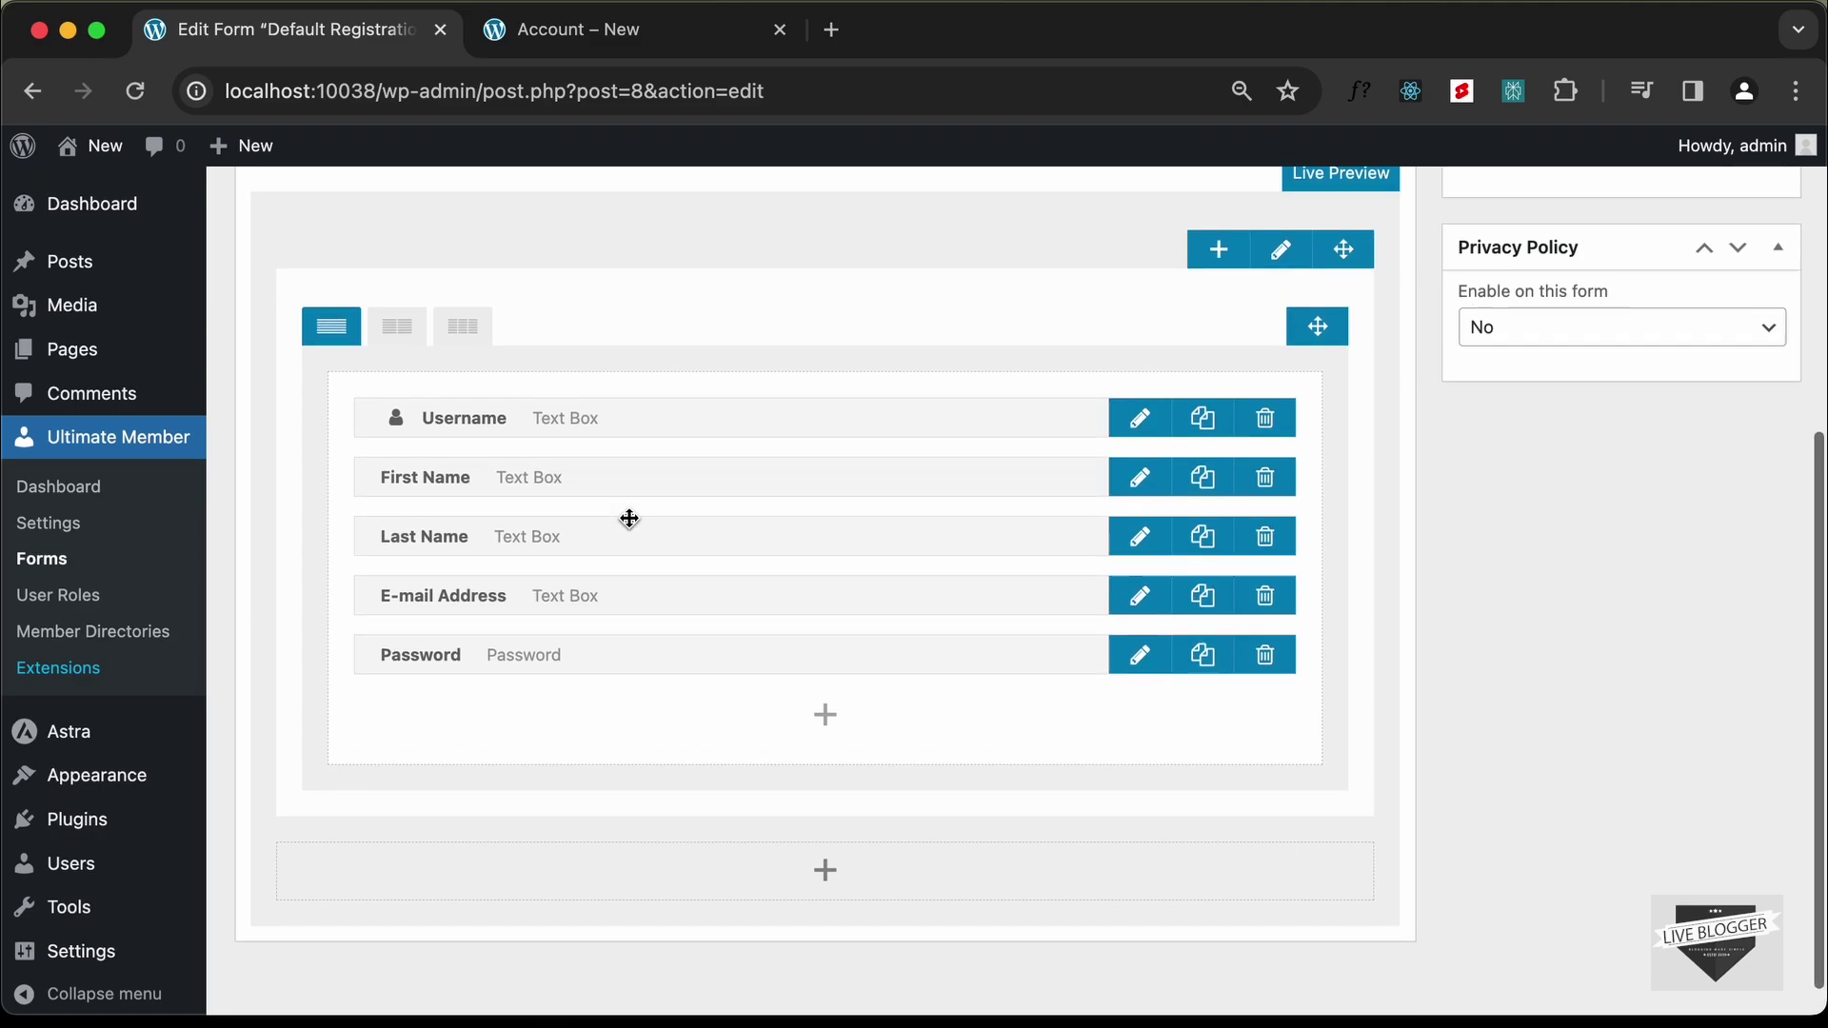
{"action": "scroll", "coordinate": [630, 519], "scroll_direction": "down", "scroll_amount": 2}
- Check the Ultimate Member User Roles list at 100% zoom, then go to Pages
{"action": "left_click", "coordinate": [63, 595]}
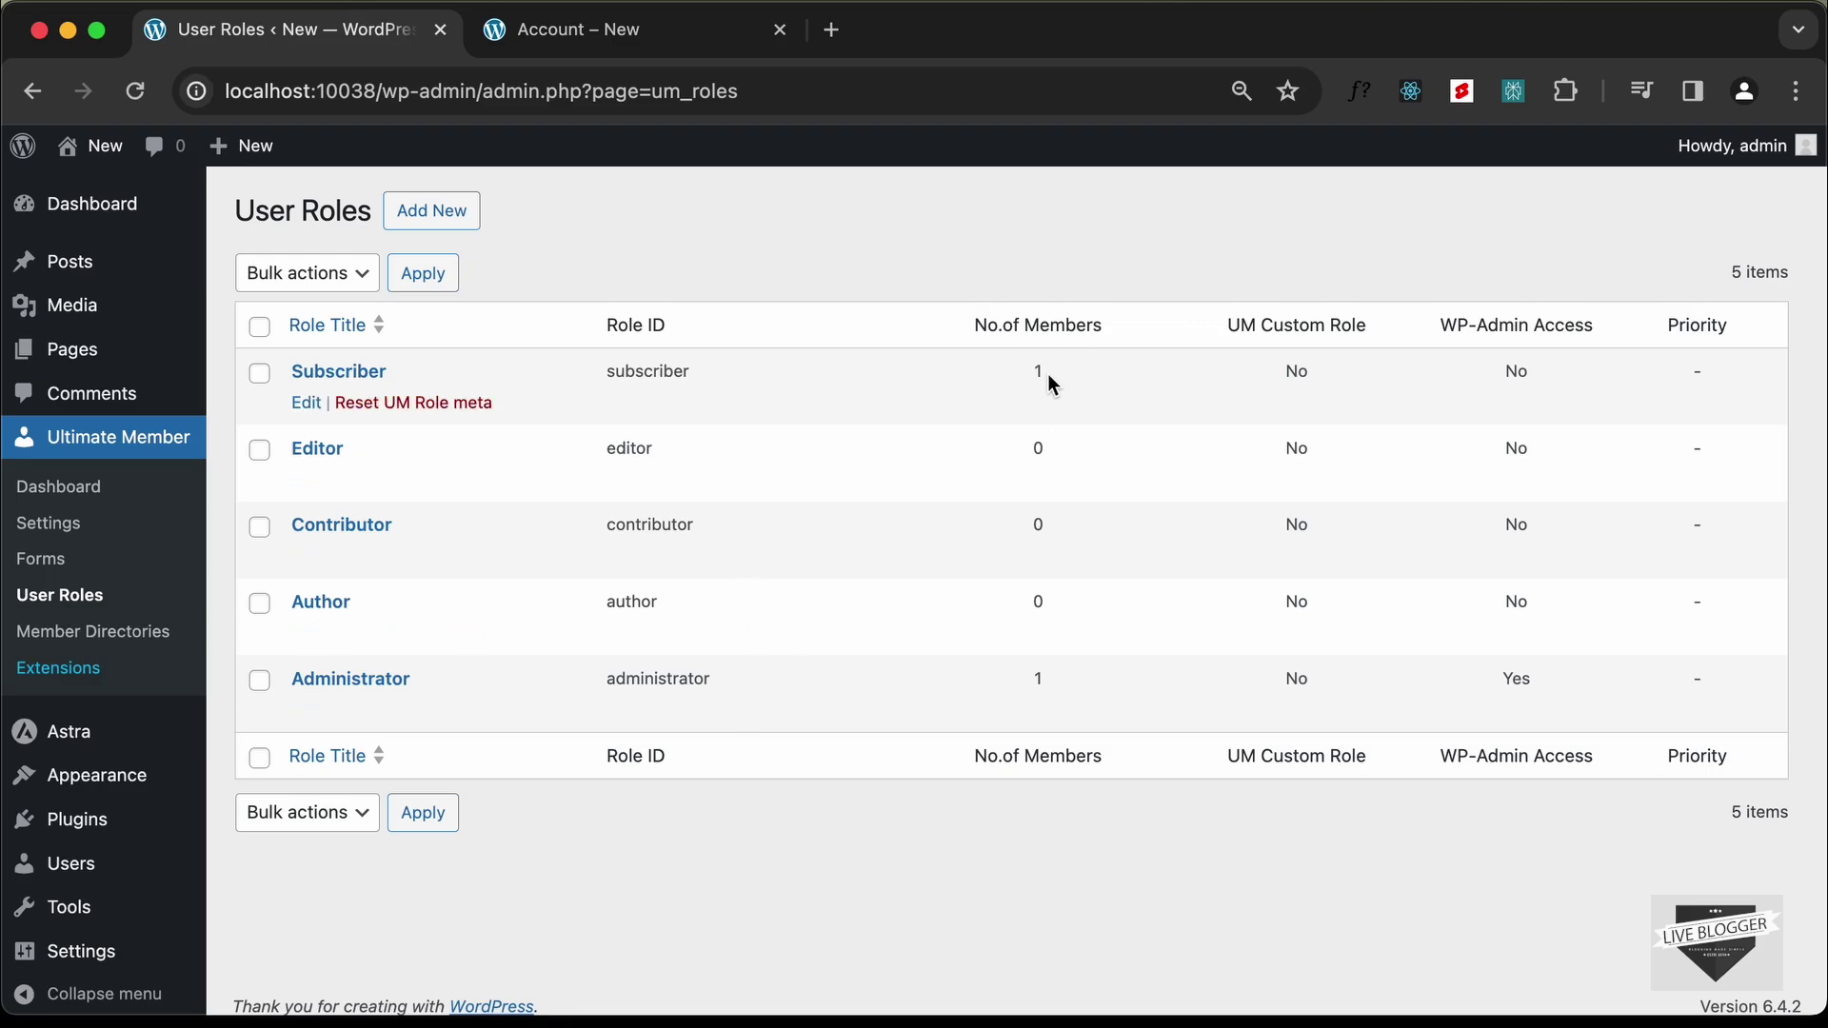
{"action": "key", "text": "super+equal"}
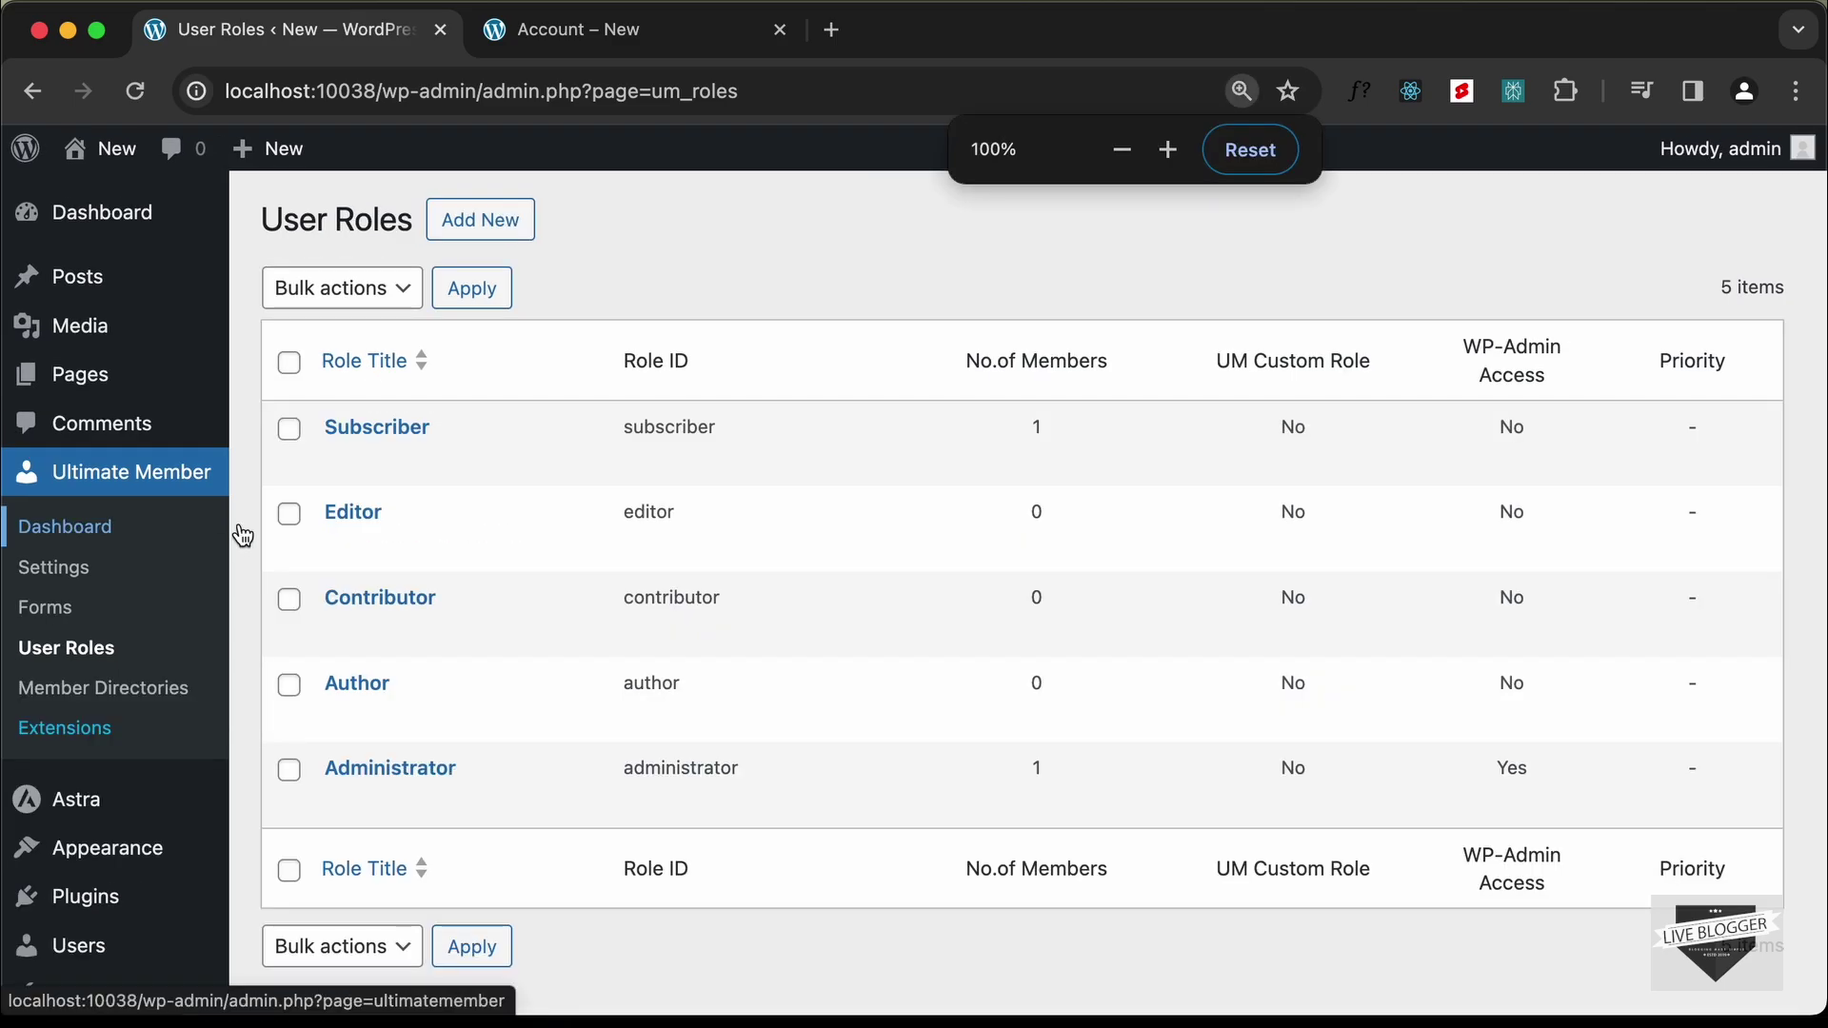
{"action": "scroll", "coordinate": [1030, 284], "scroll_direction": "down", "scroll_amount": 1}
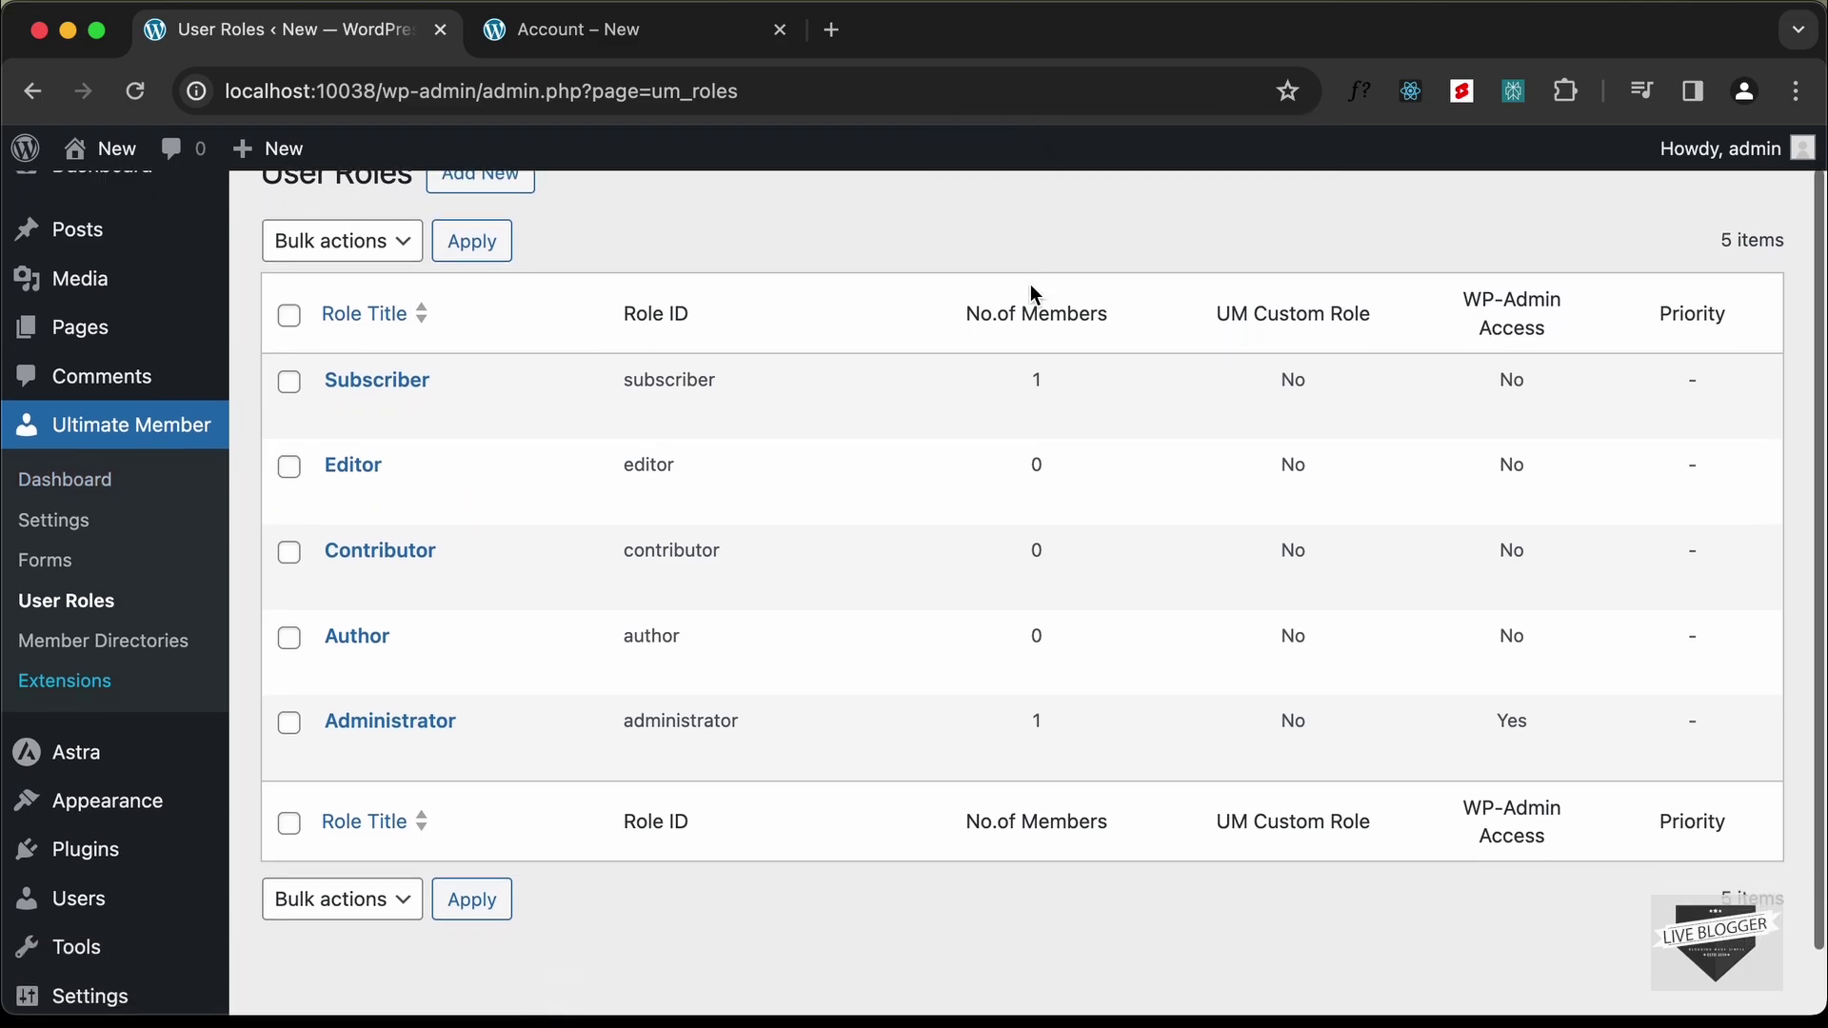
{"action": "scroll", "coordinate": [1031, 284], "scroll_direction": "up", "scroll_amount": 1}
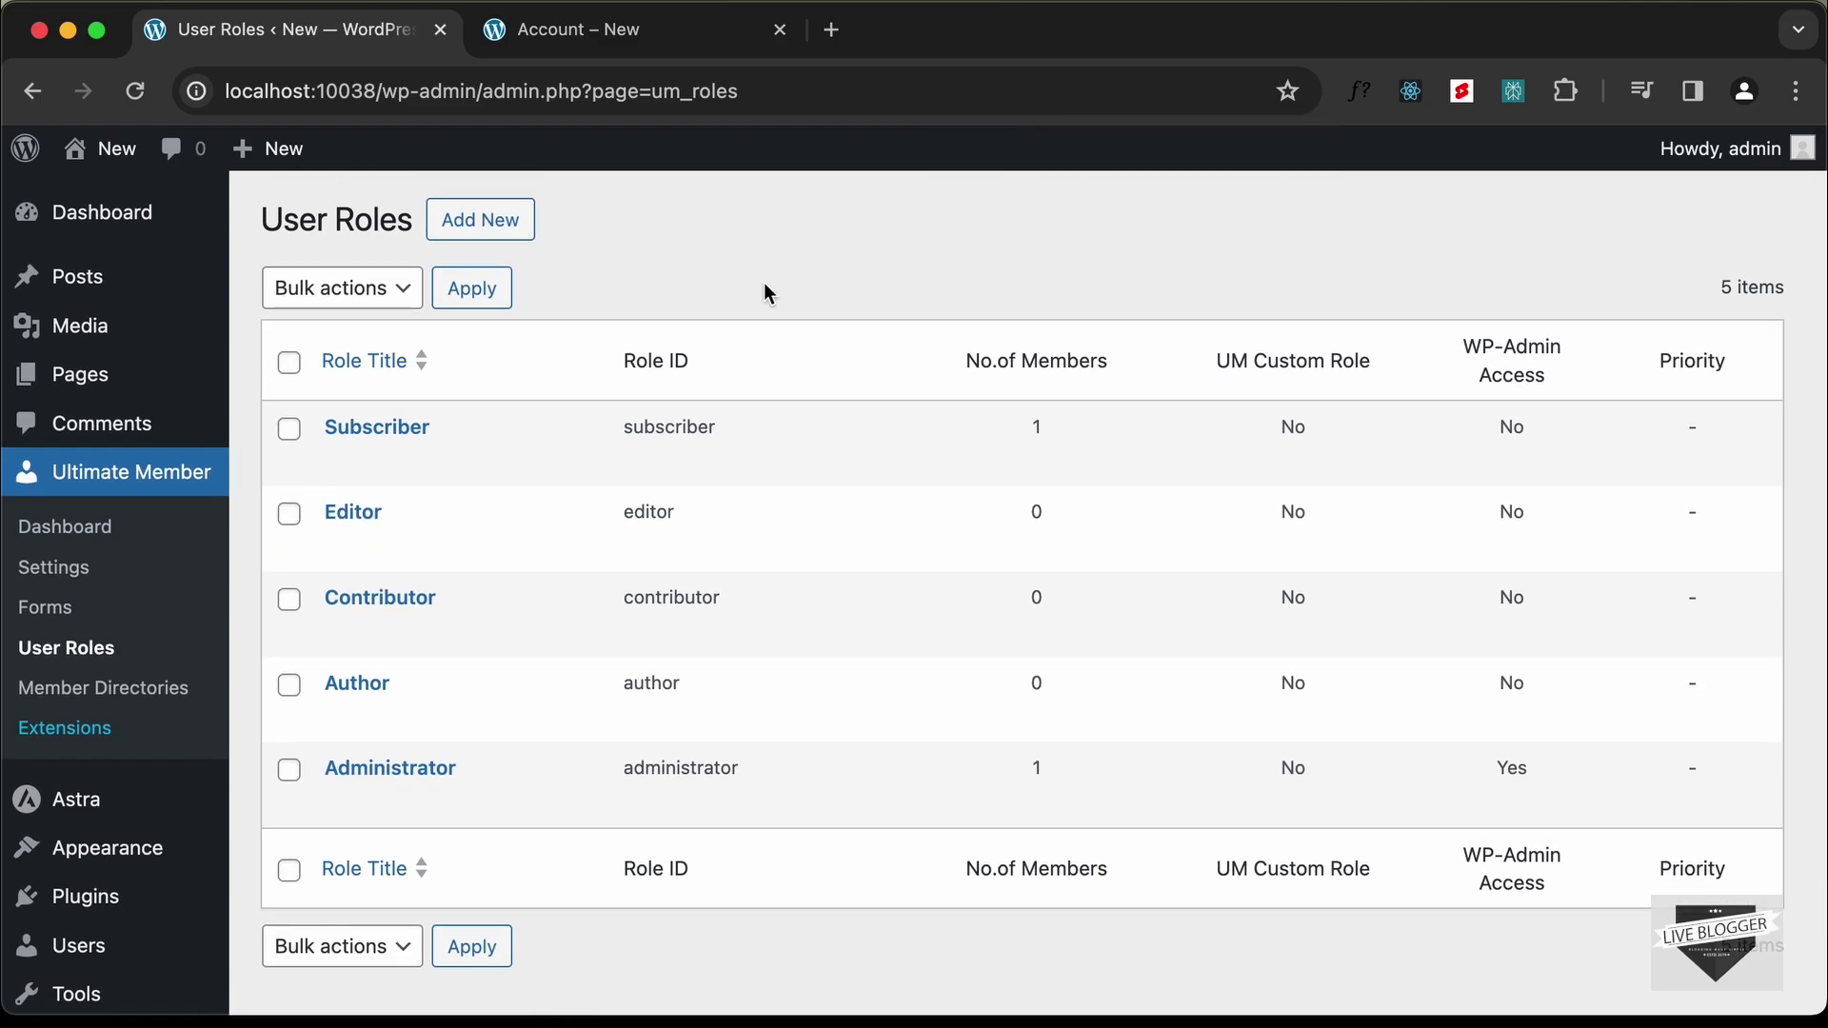
{"action": "left_click", "coordinate": [80, 376]}
- Create a page titled 'This is a restricted page' with body 'If you see this message, then you have access to this page.'
{"action": "left_click", "coordinate": [505, 228]}
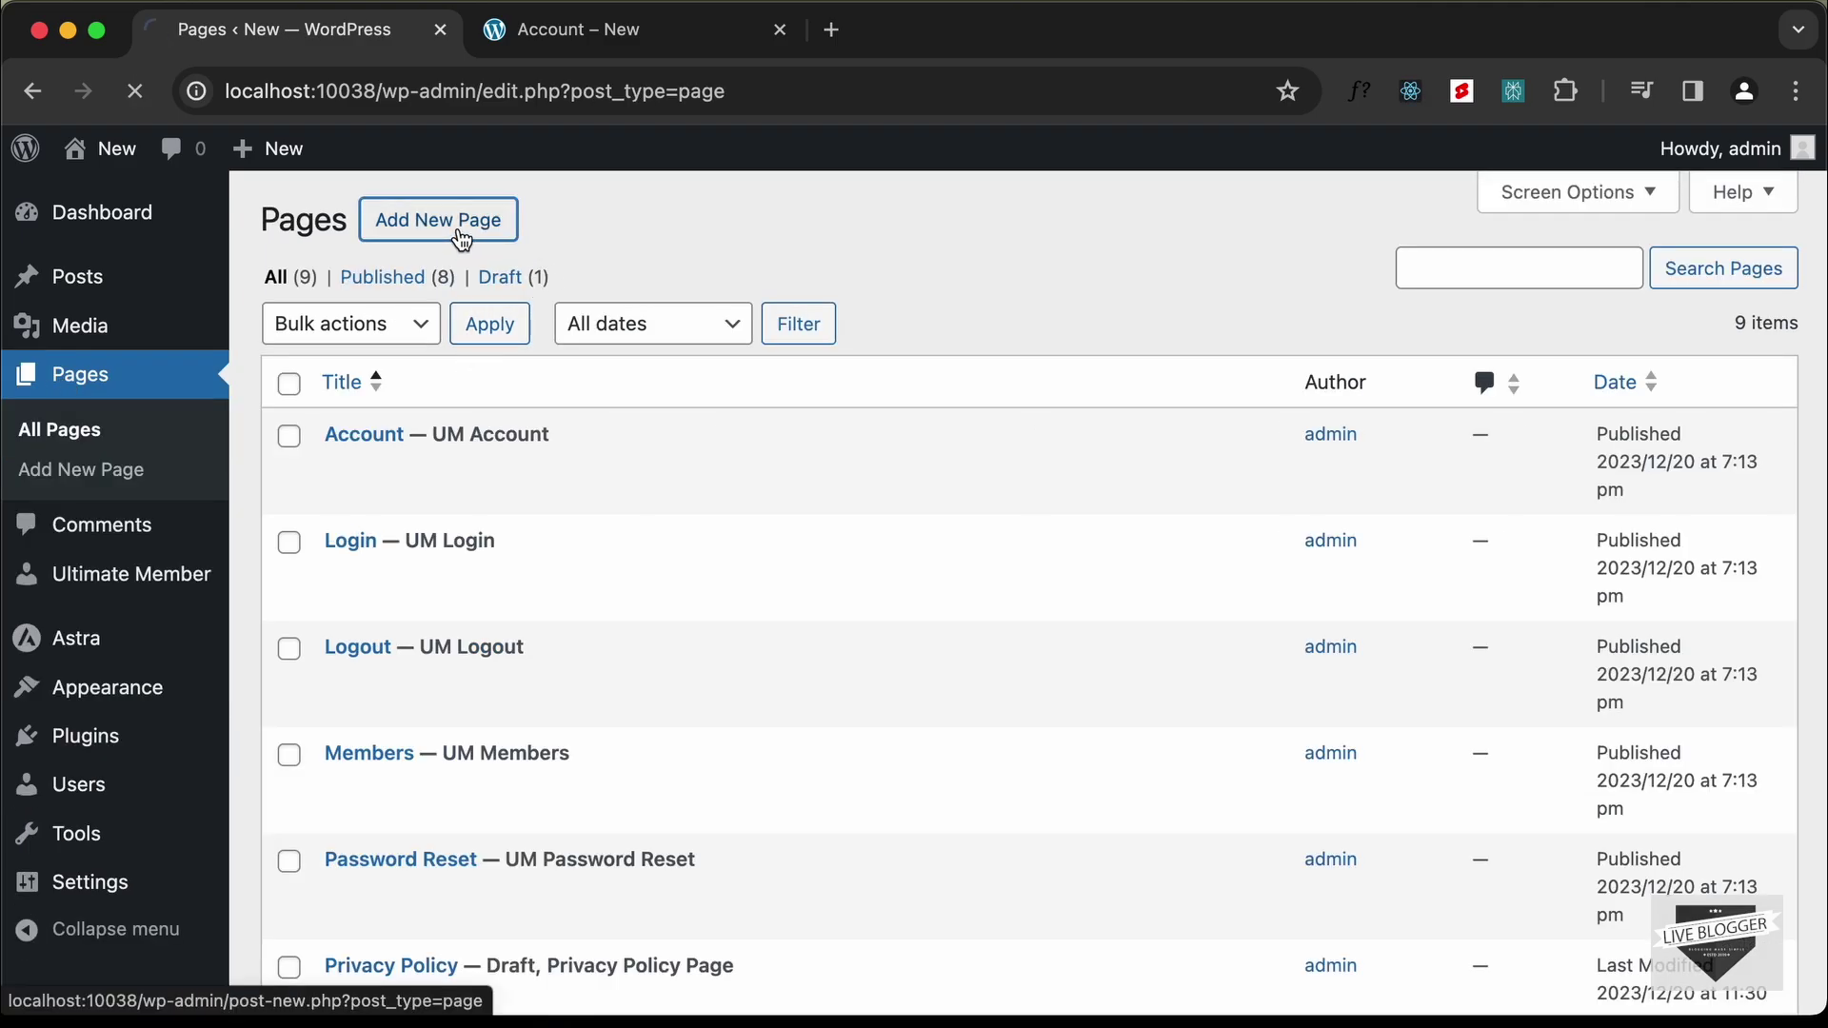
{"action": "left_click", "coordinate": [1086, 251]}
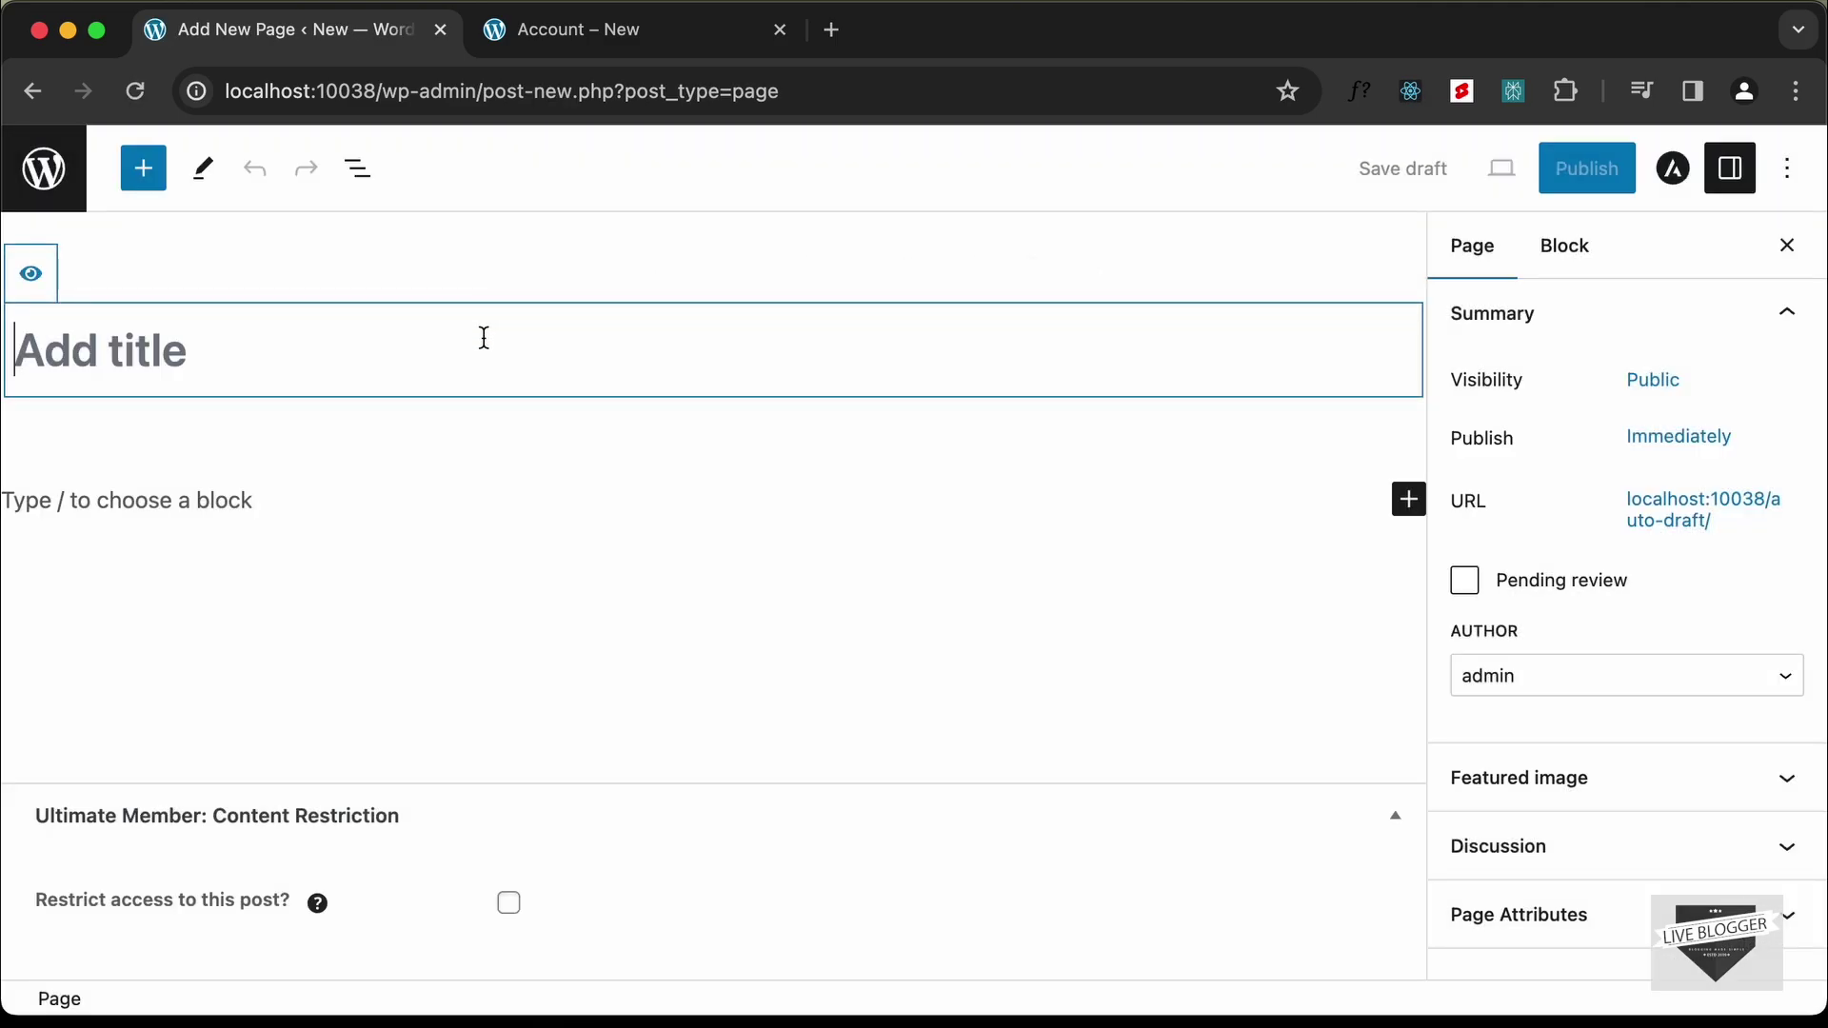
{"action": "type", "text": "This is a resite"}
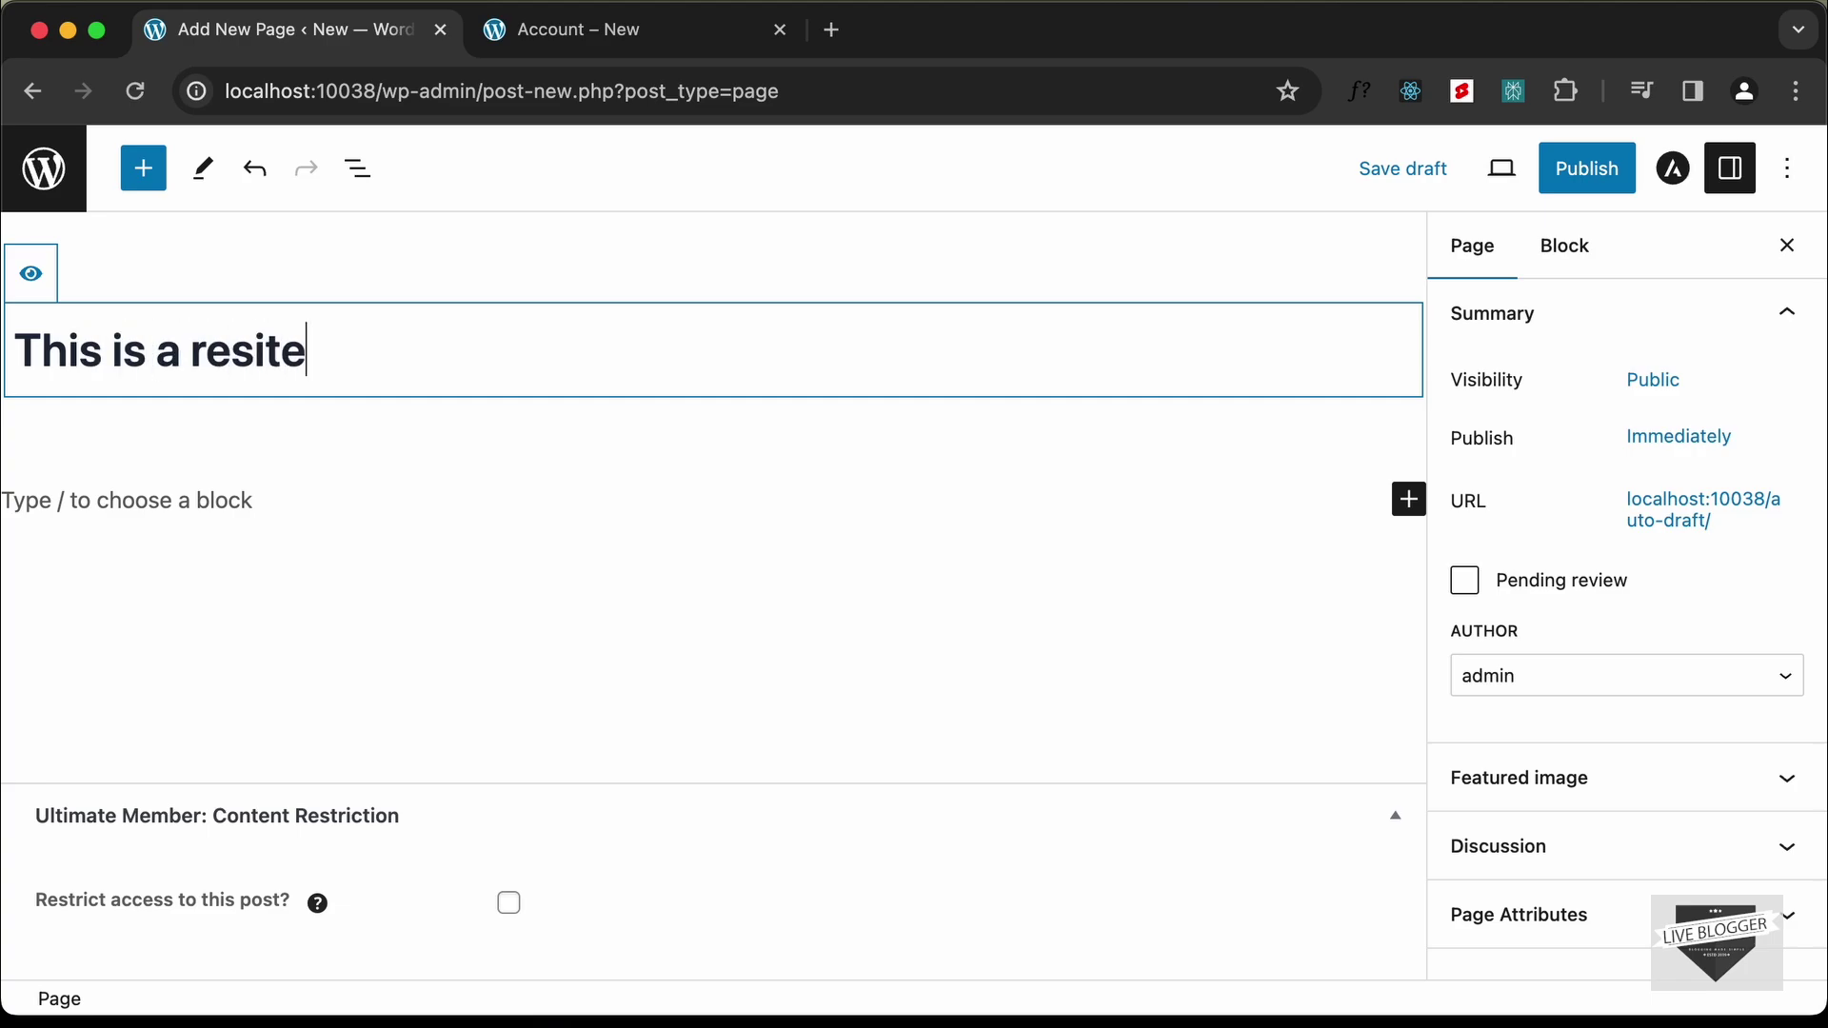
{"action": "key", "text": "BackSpace"}
{"action": "type", "text": "ricted page"}
{"action": "left_click", "coordinate": [370, 506]}
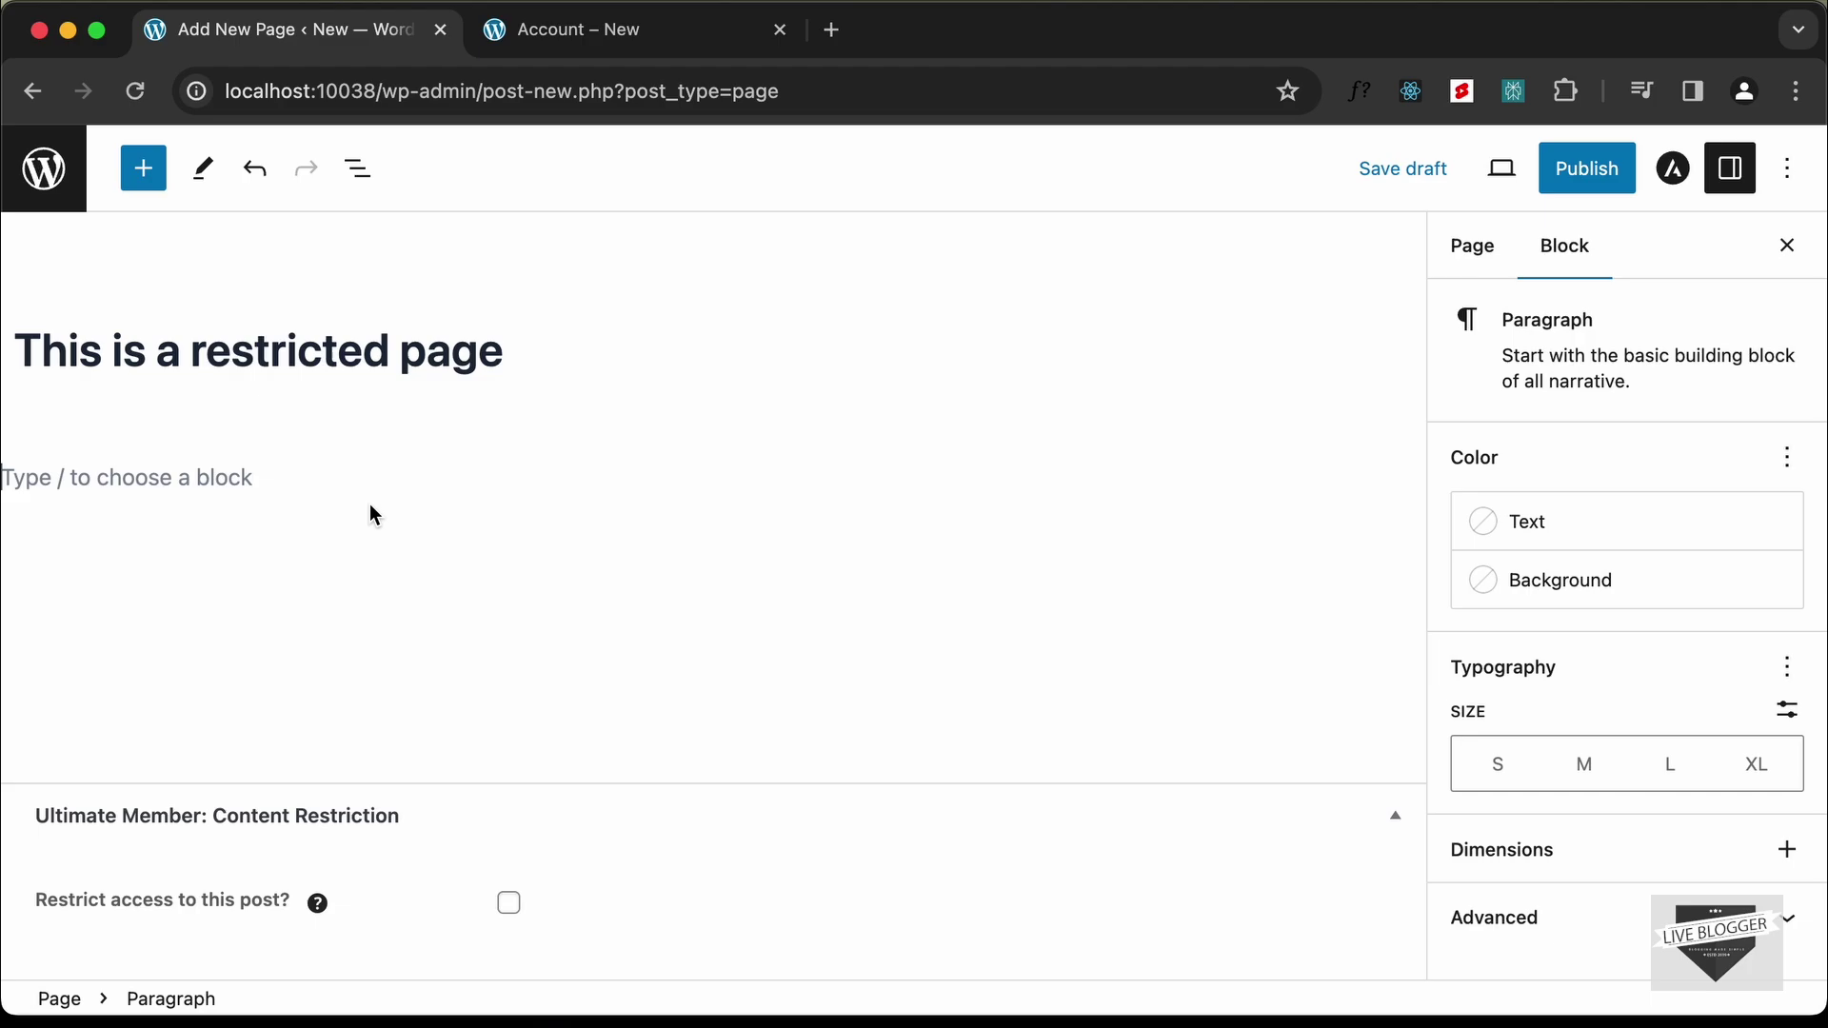
{"action": "type", "text": "If you see this"}
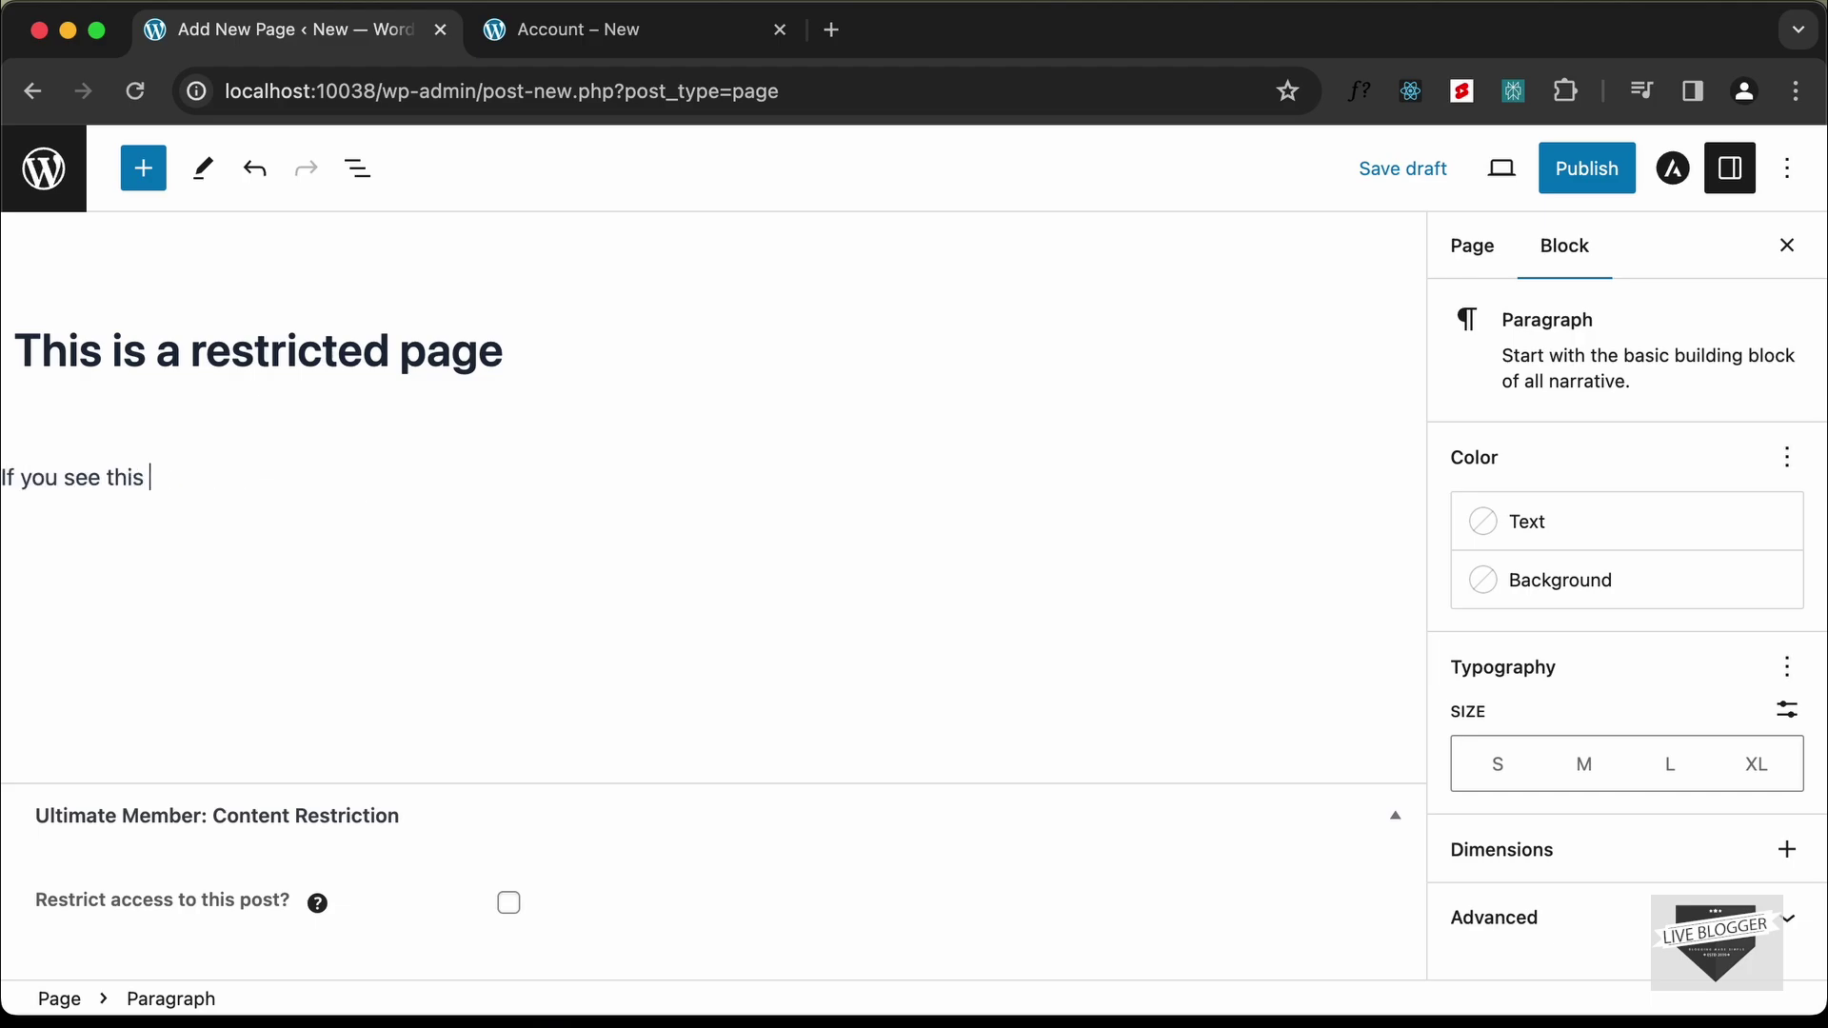
{"action": "type", "text": " message, then you ha"}
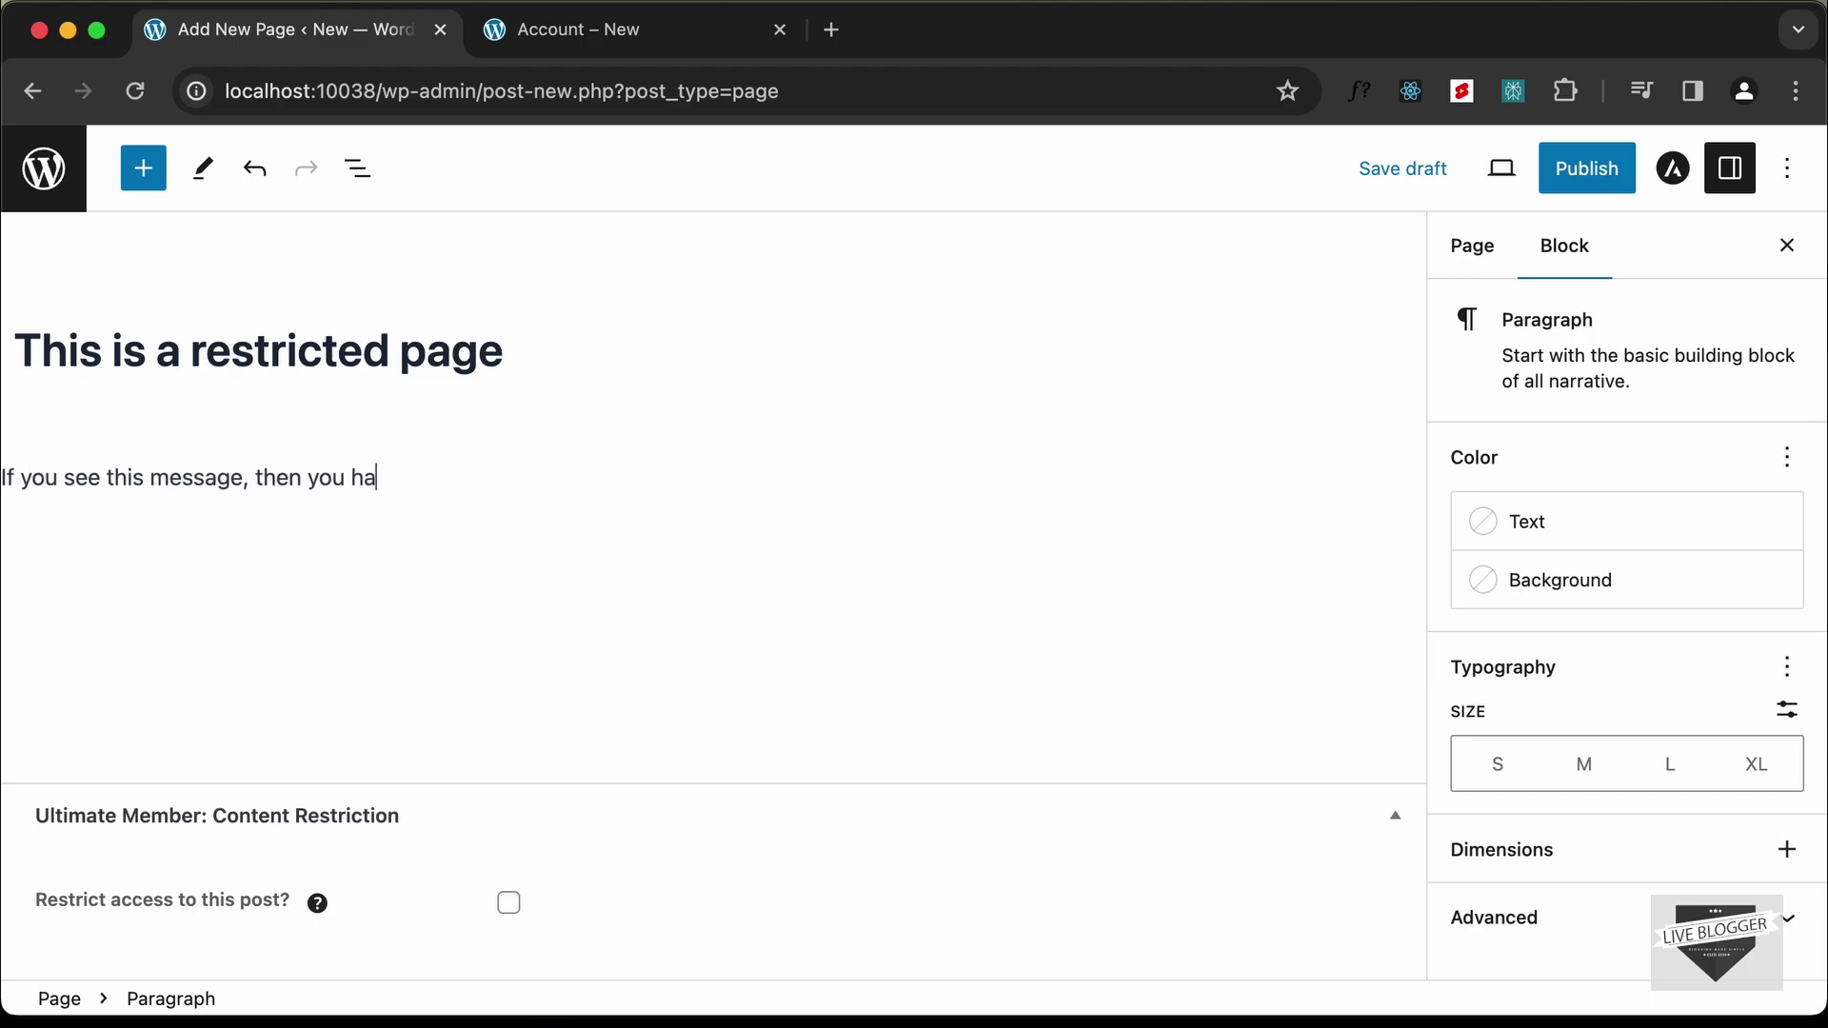
{"action": "type", "text": "ve access to thi"}
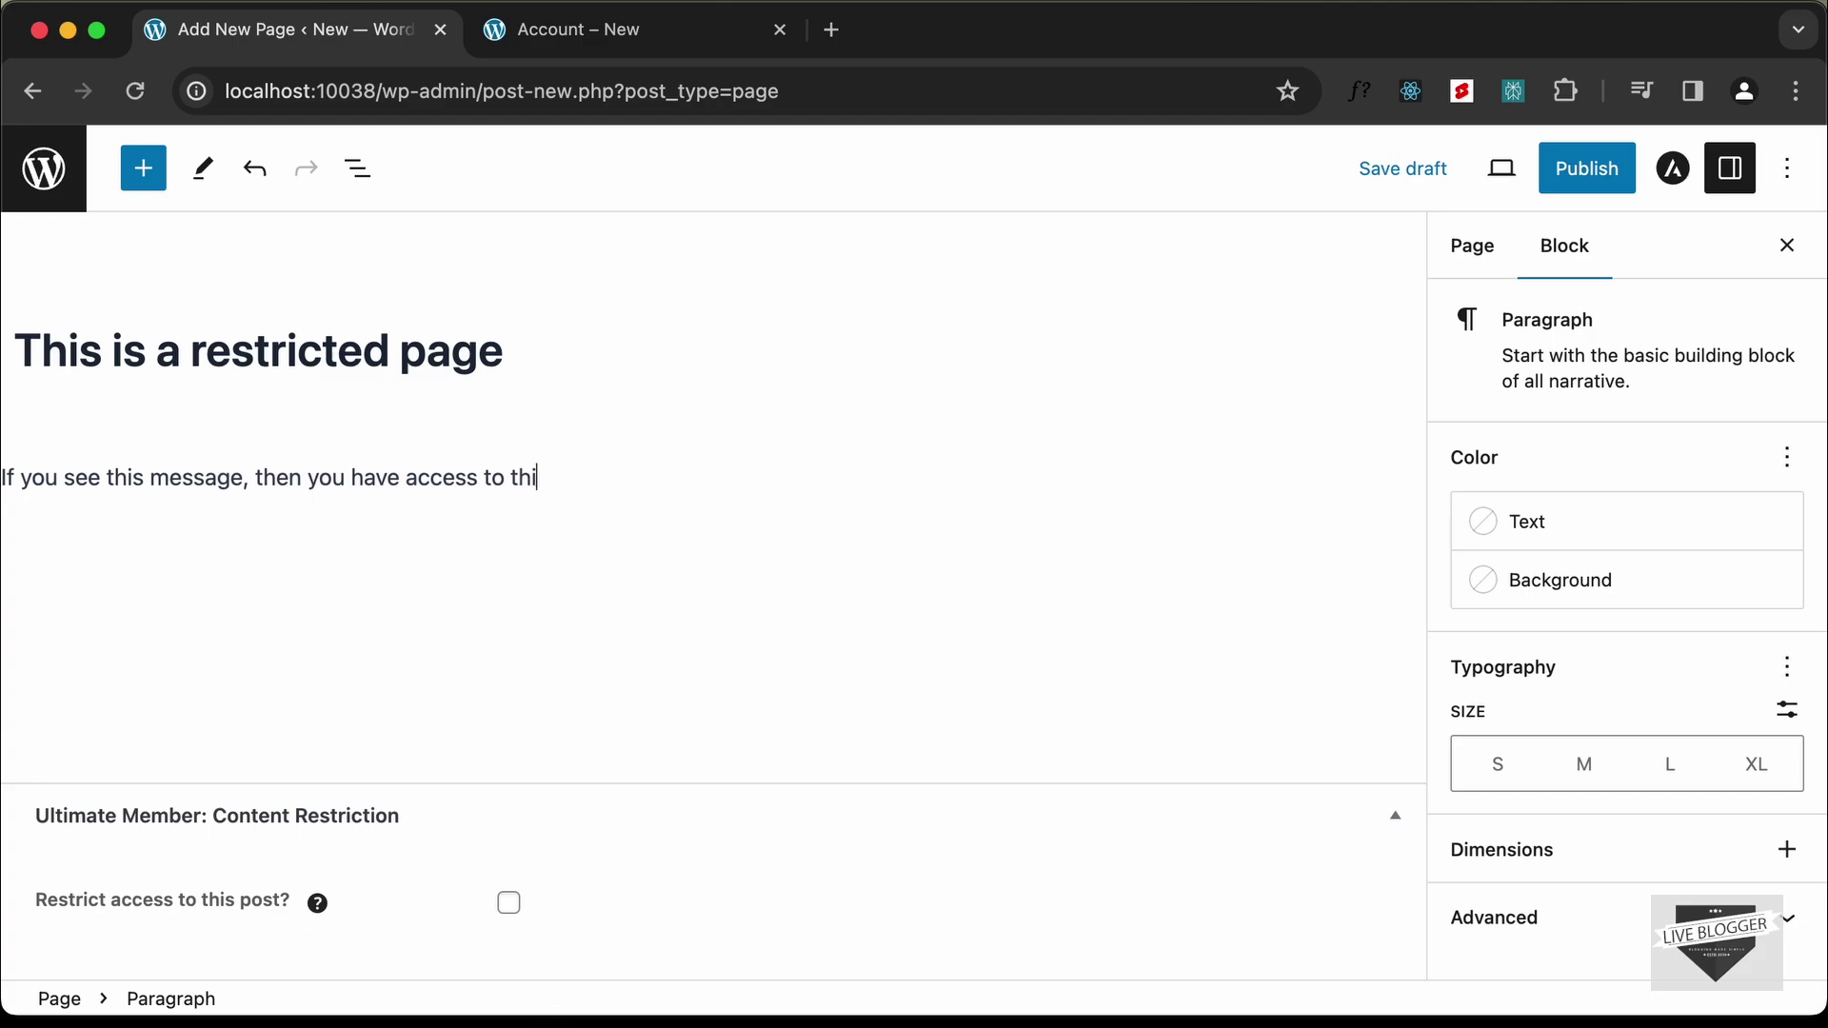
{"action": "type", "text": "s page."}
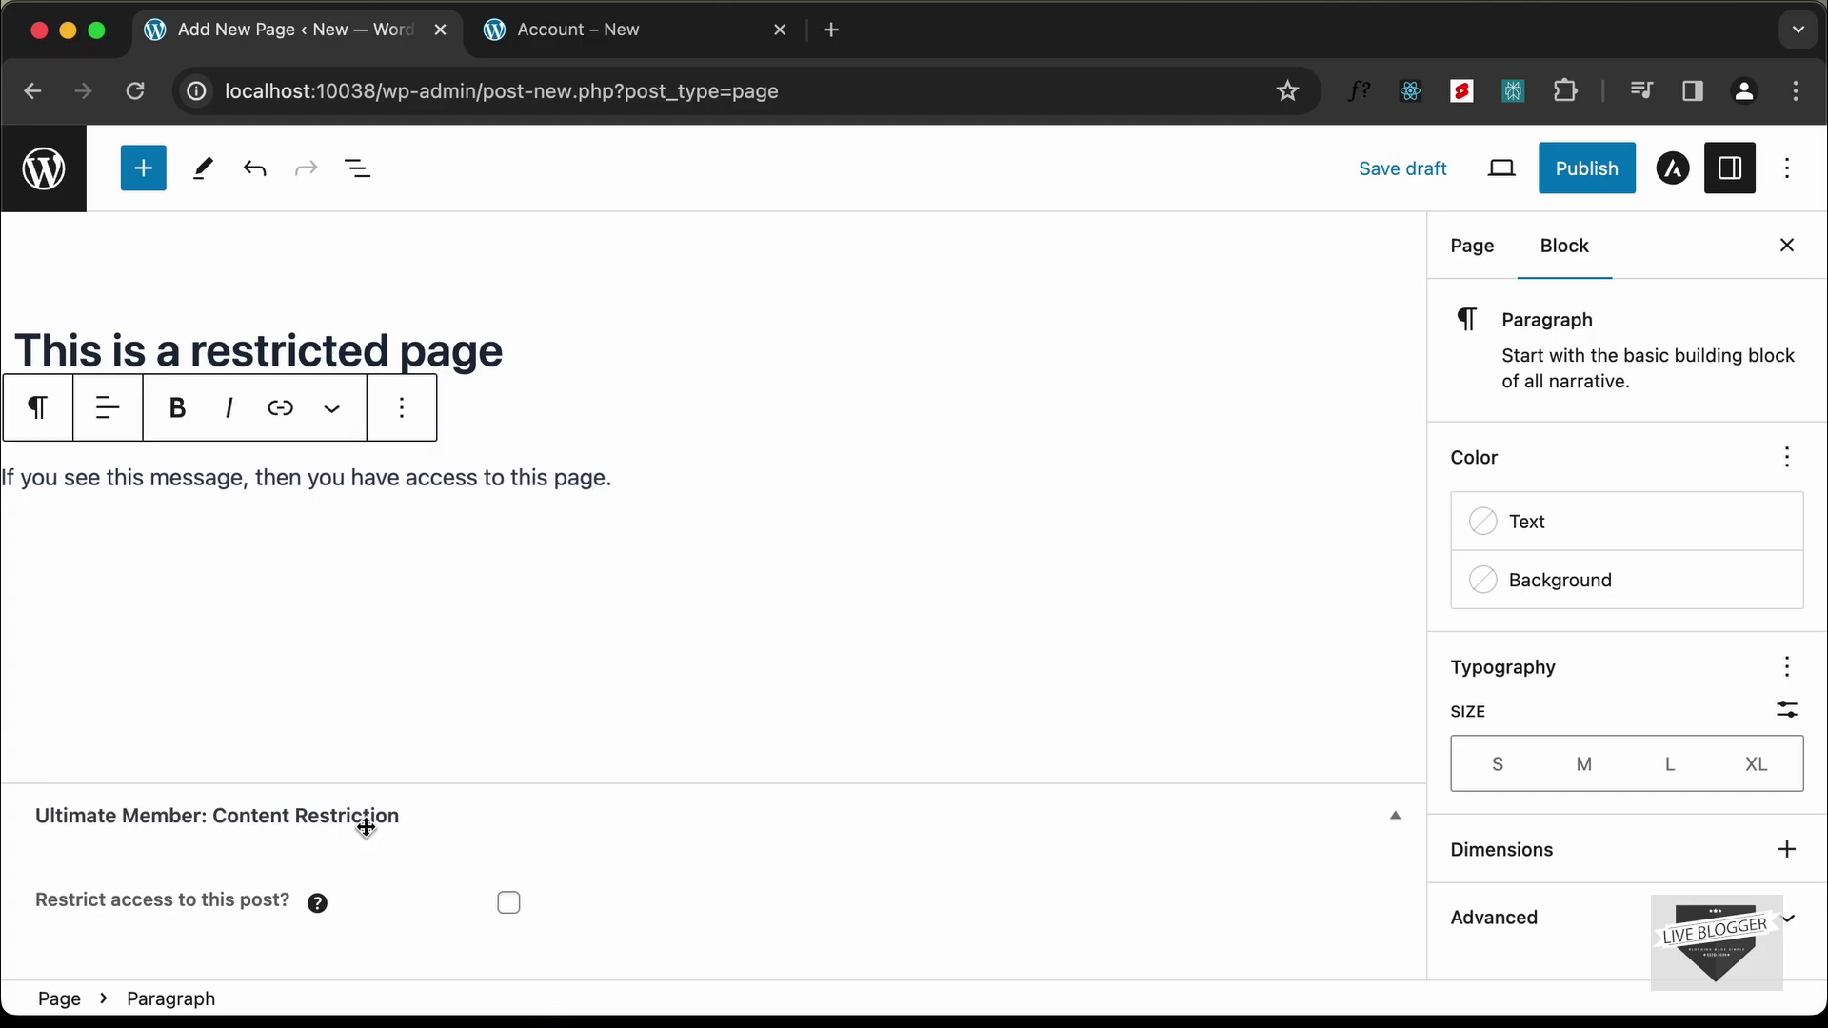
- Restrict the page to Logged in users, keep Show access restricted message, and start publishing
{"action": "left_click", "coordinate": [509, 906]}
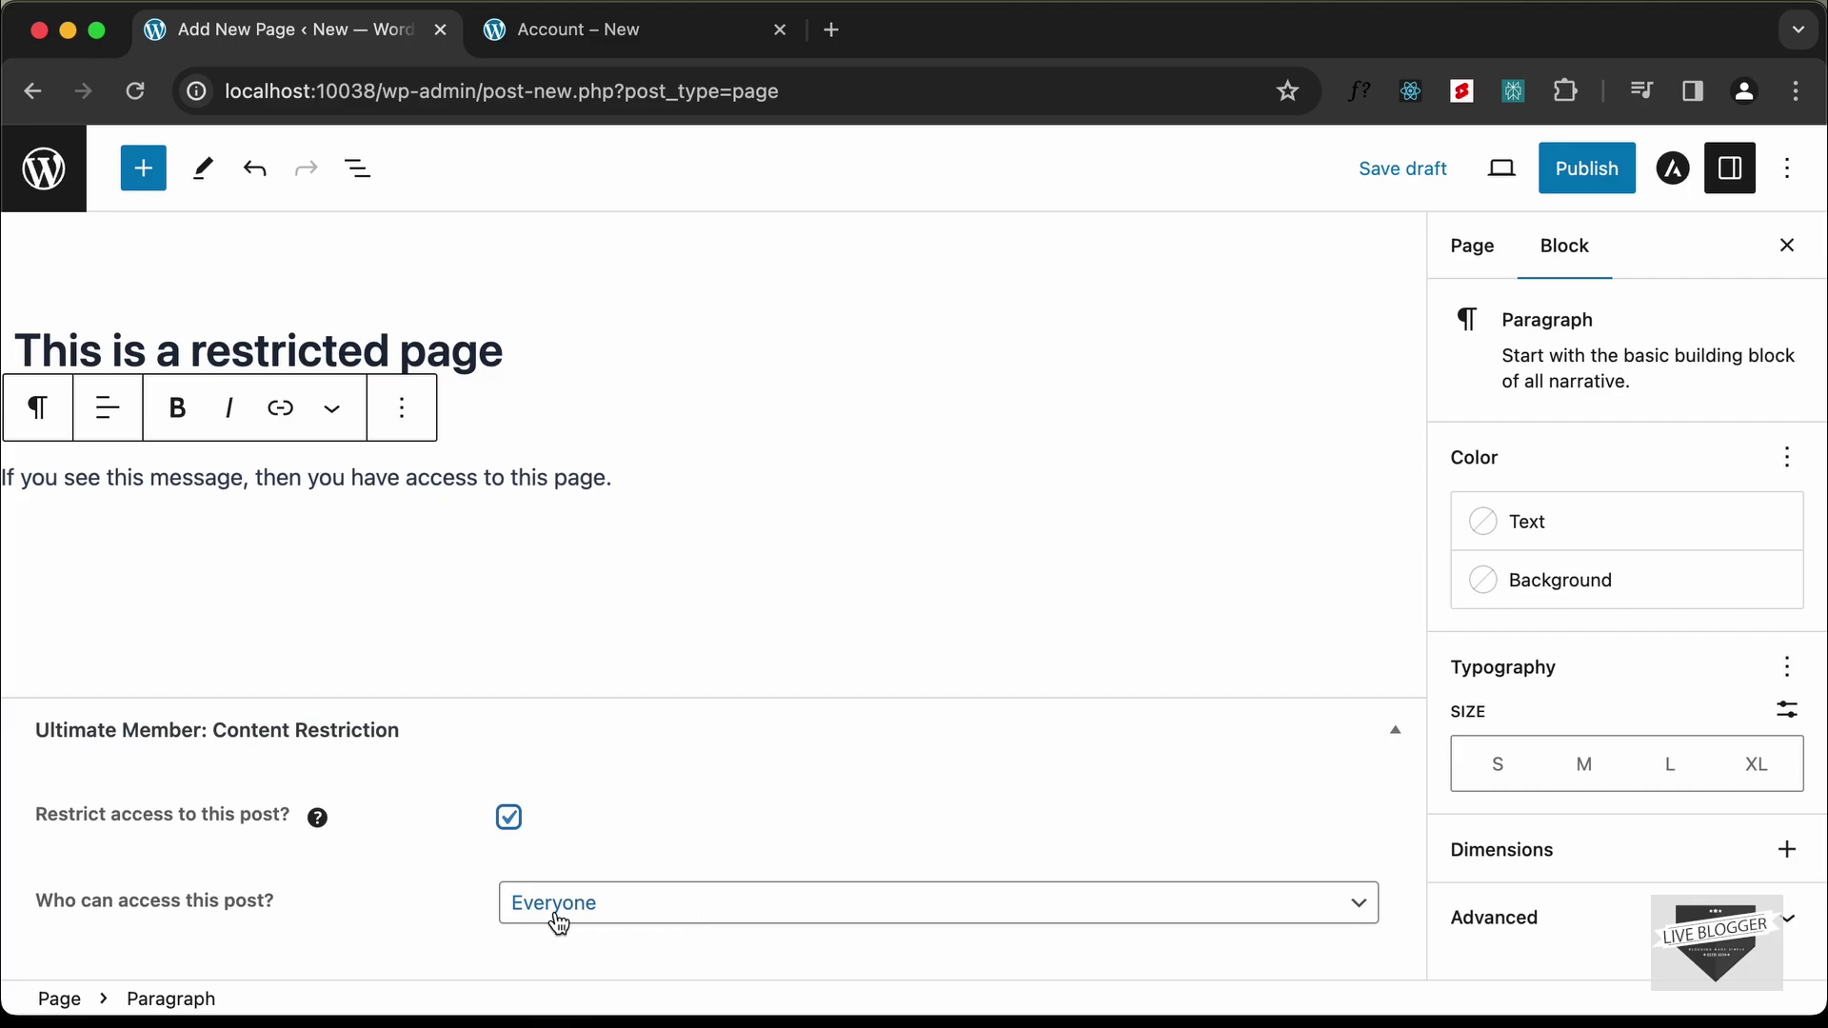
{"action": "left_click", "coordinate": [663, 903]}
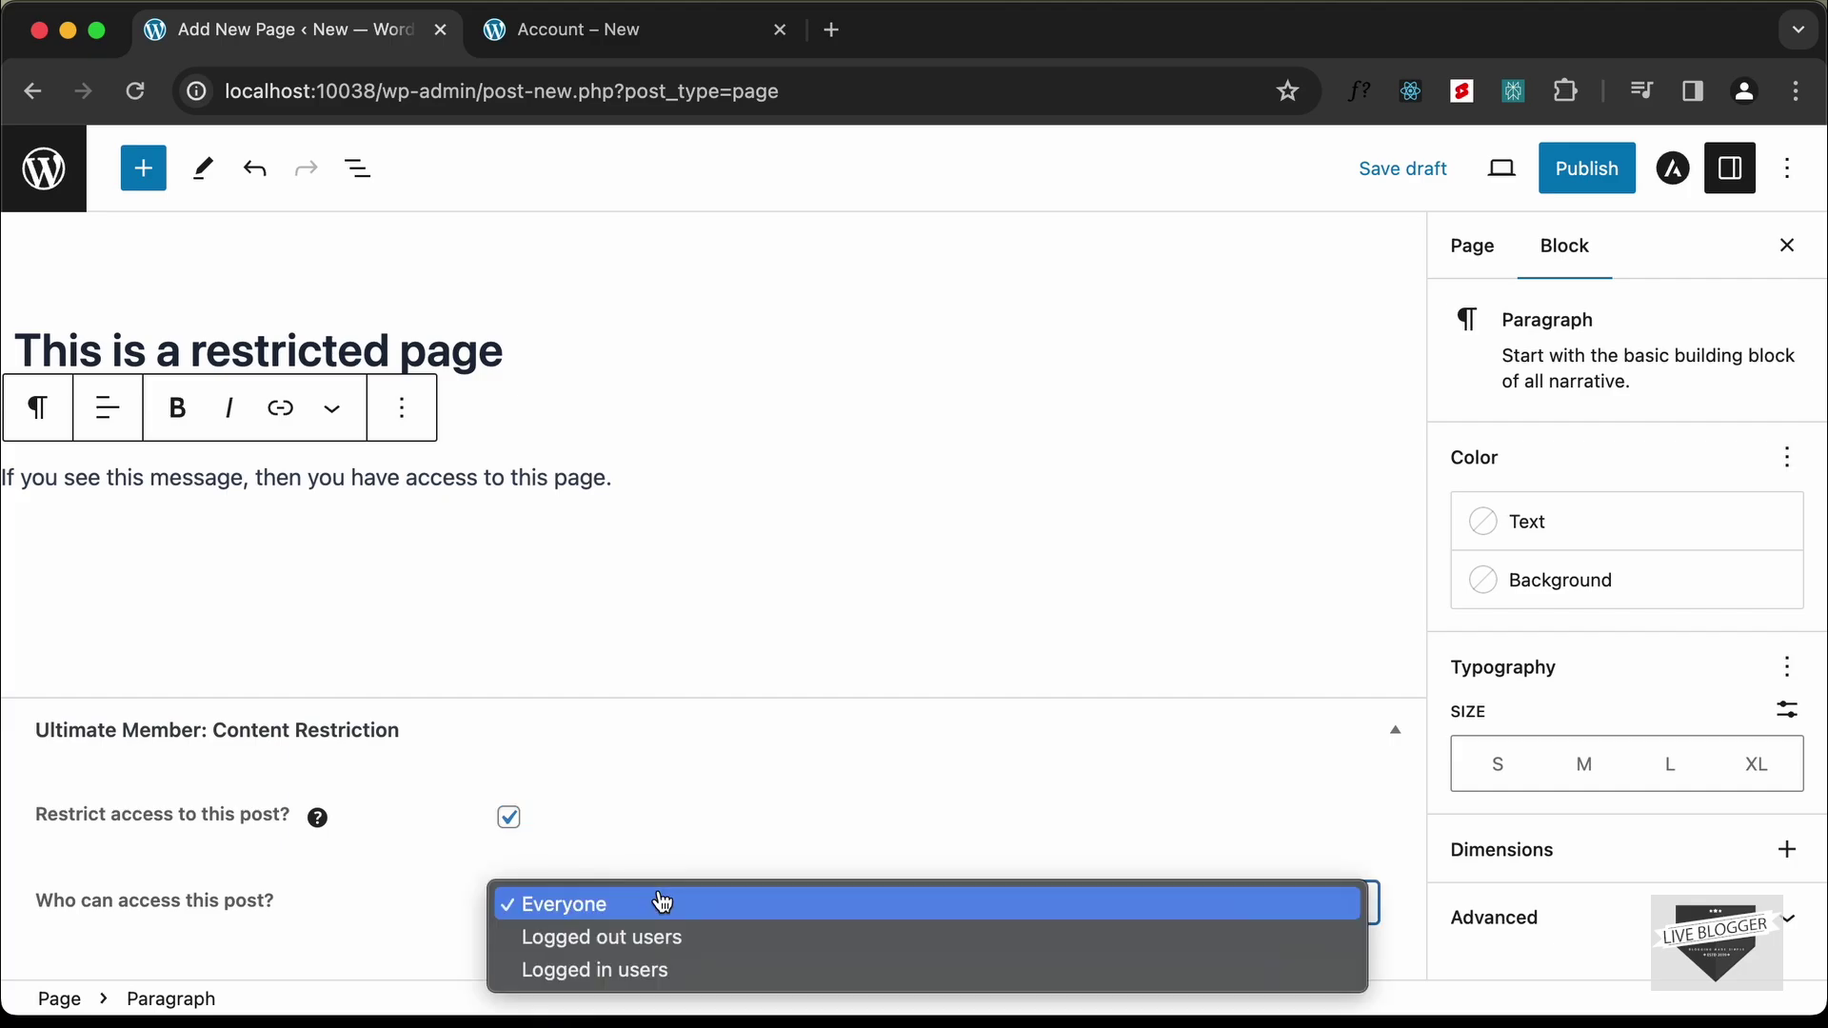
{"action": "left_click", "coordinate": [655, 971]}
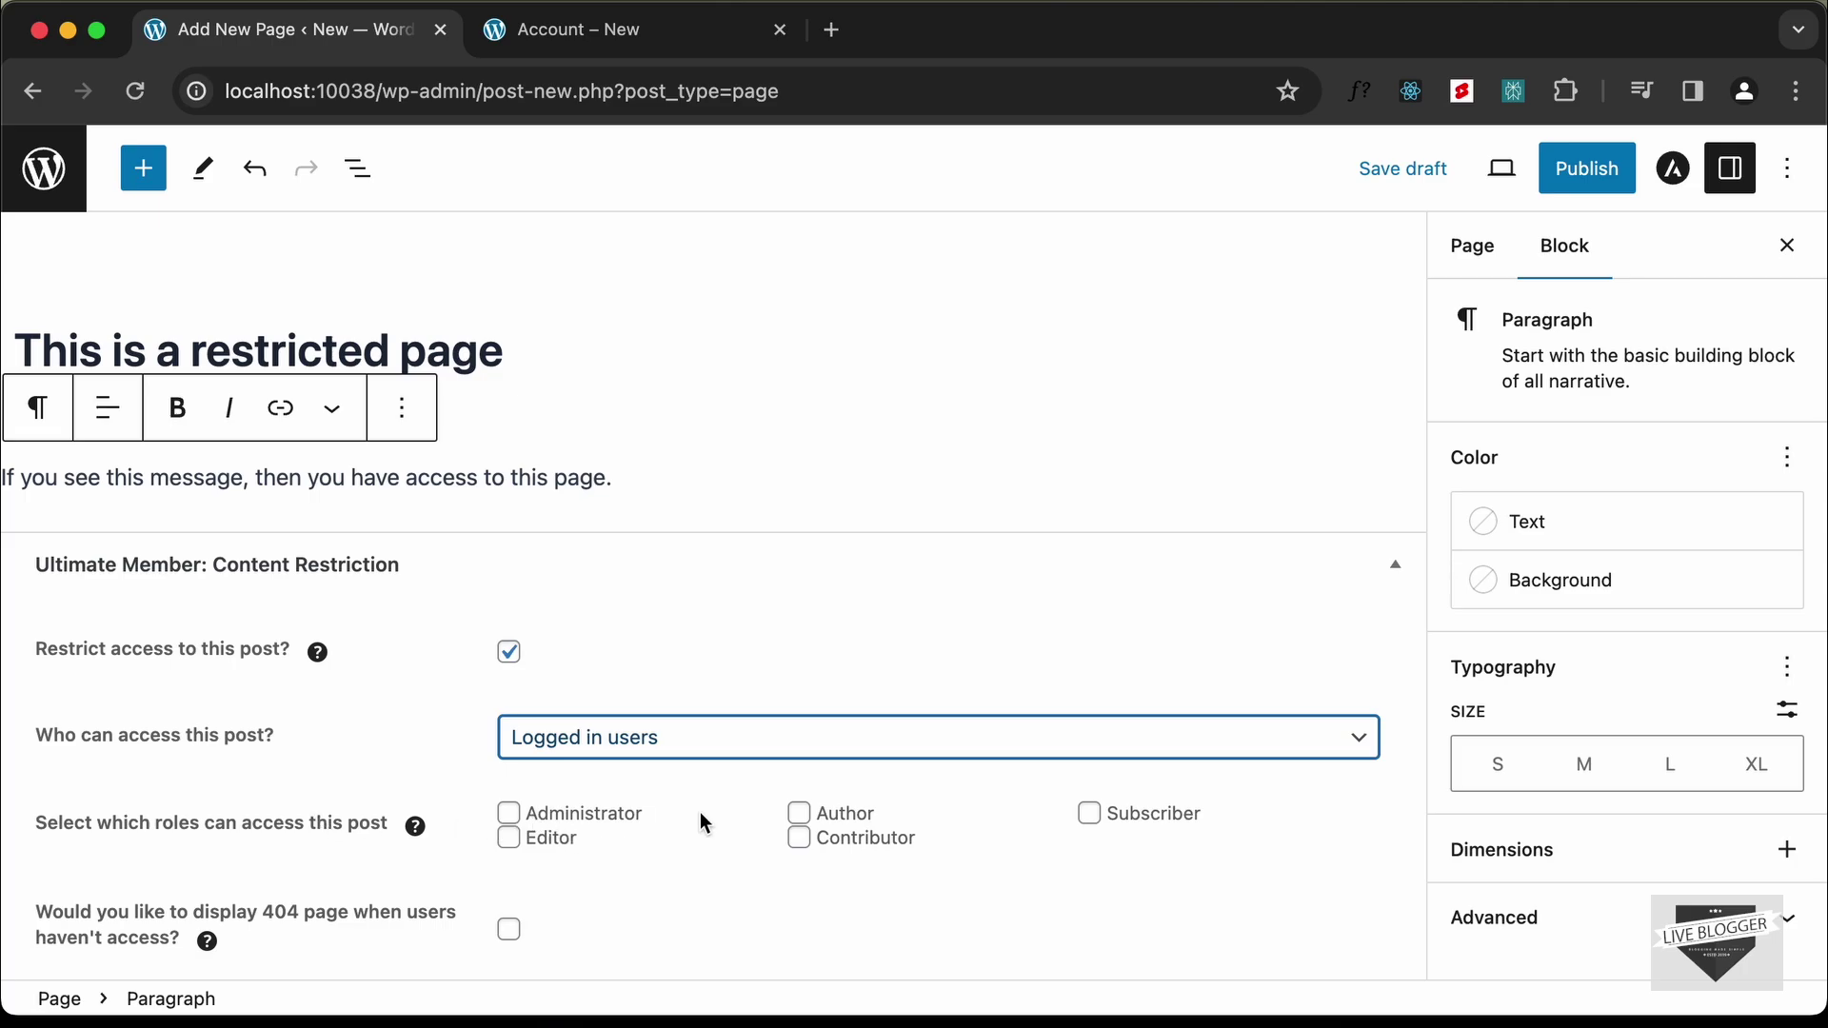
{"action": "scroll", "coordinate": [339, 851], "scroll_direction": "down", "scroll_amount": 5}
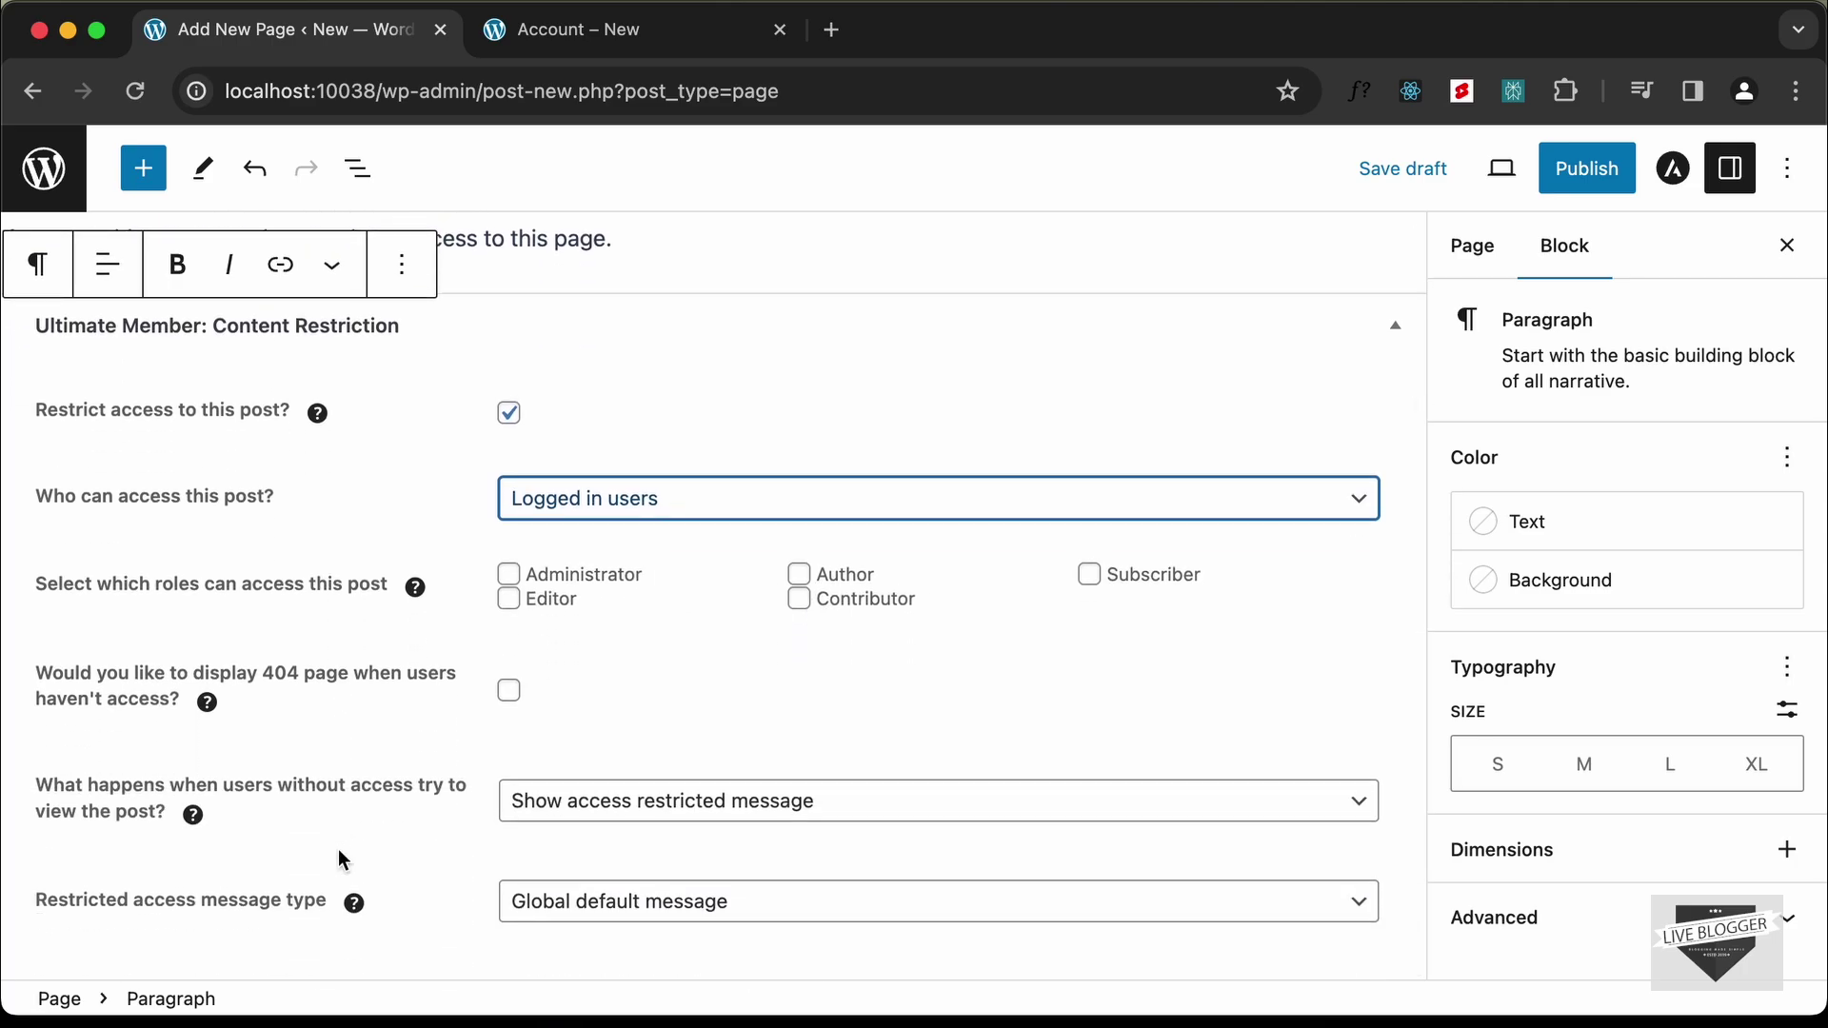
{"action": "key", "text": "Tab"}
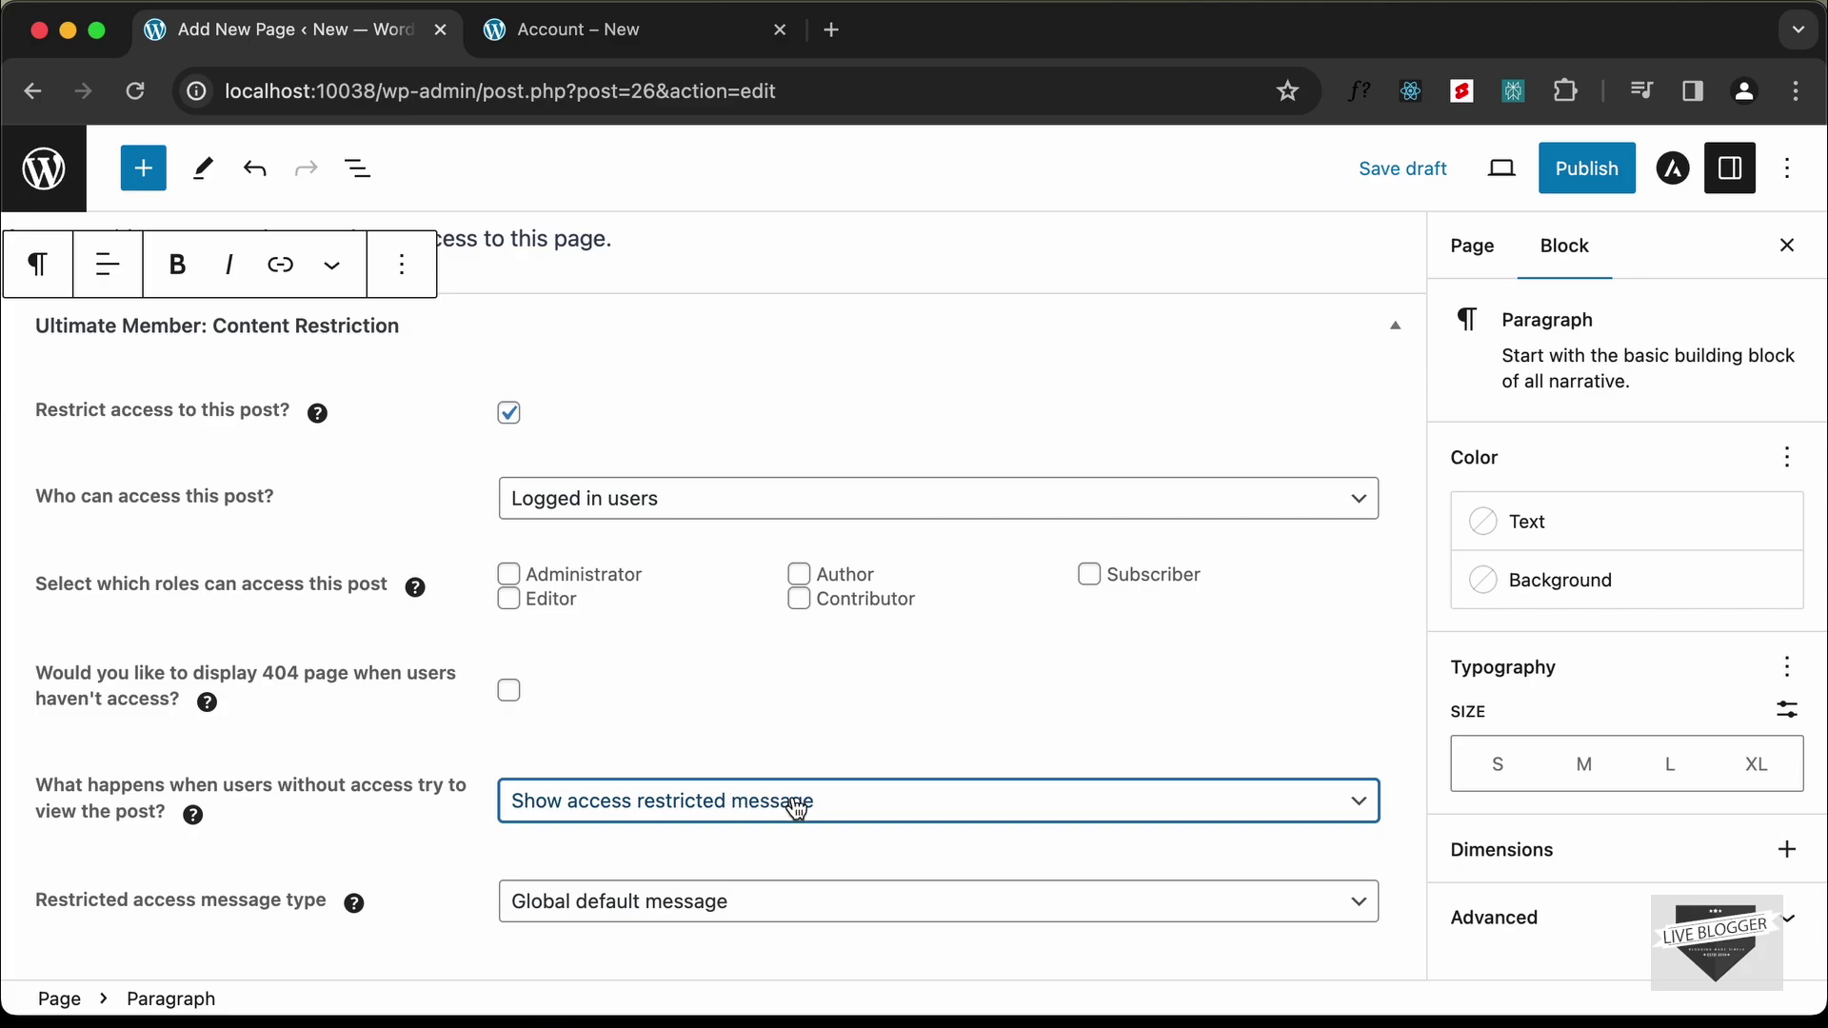
{"action": "left_click", "coordinate": [797, 810]}
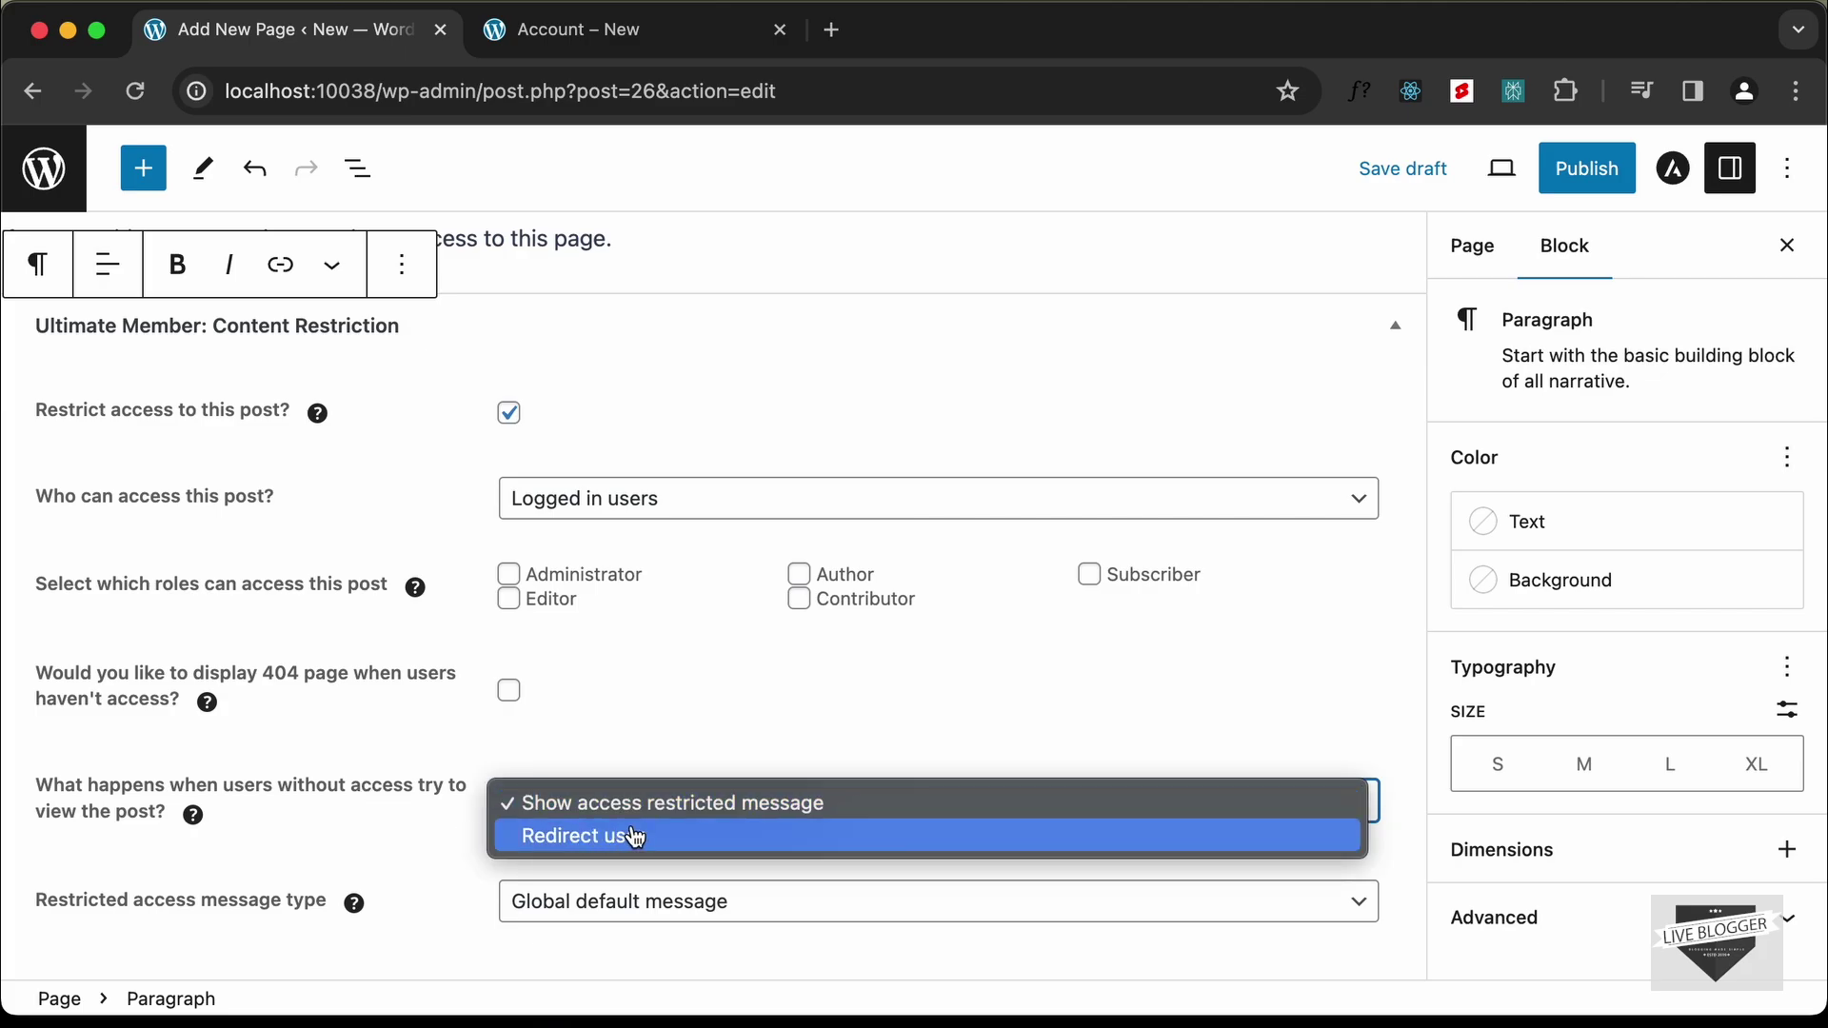
{"action": "left_click", "coordinate": [647, 837]}
{"action": "left_click", "coordinate": [759, 809]}
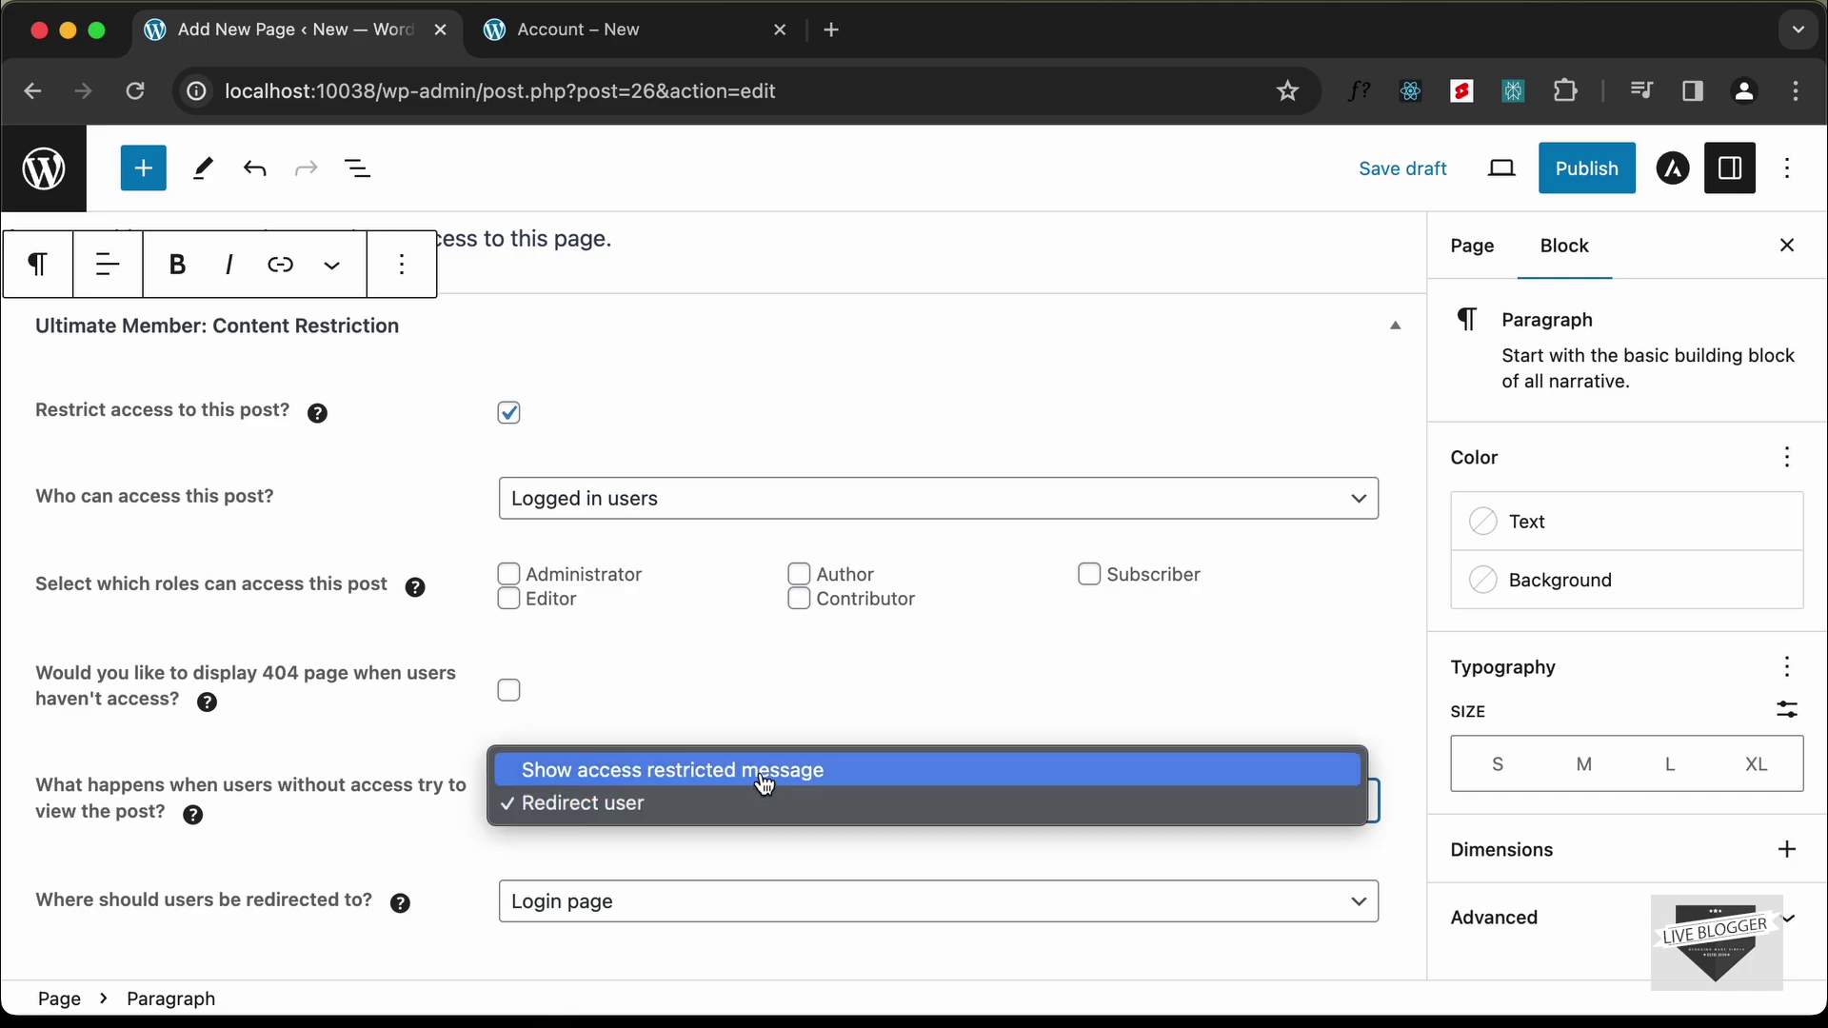
{"action": "left_click", "coordinate": [764, 784]}
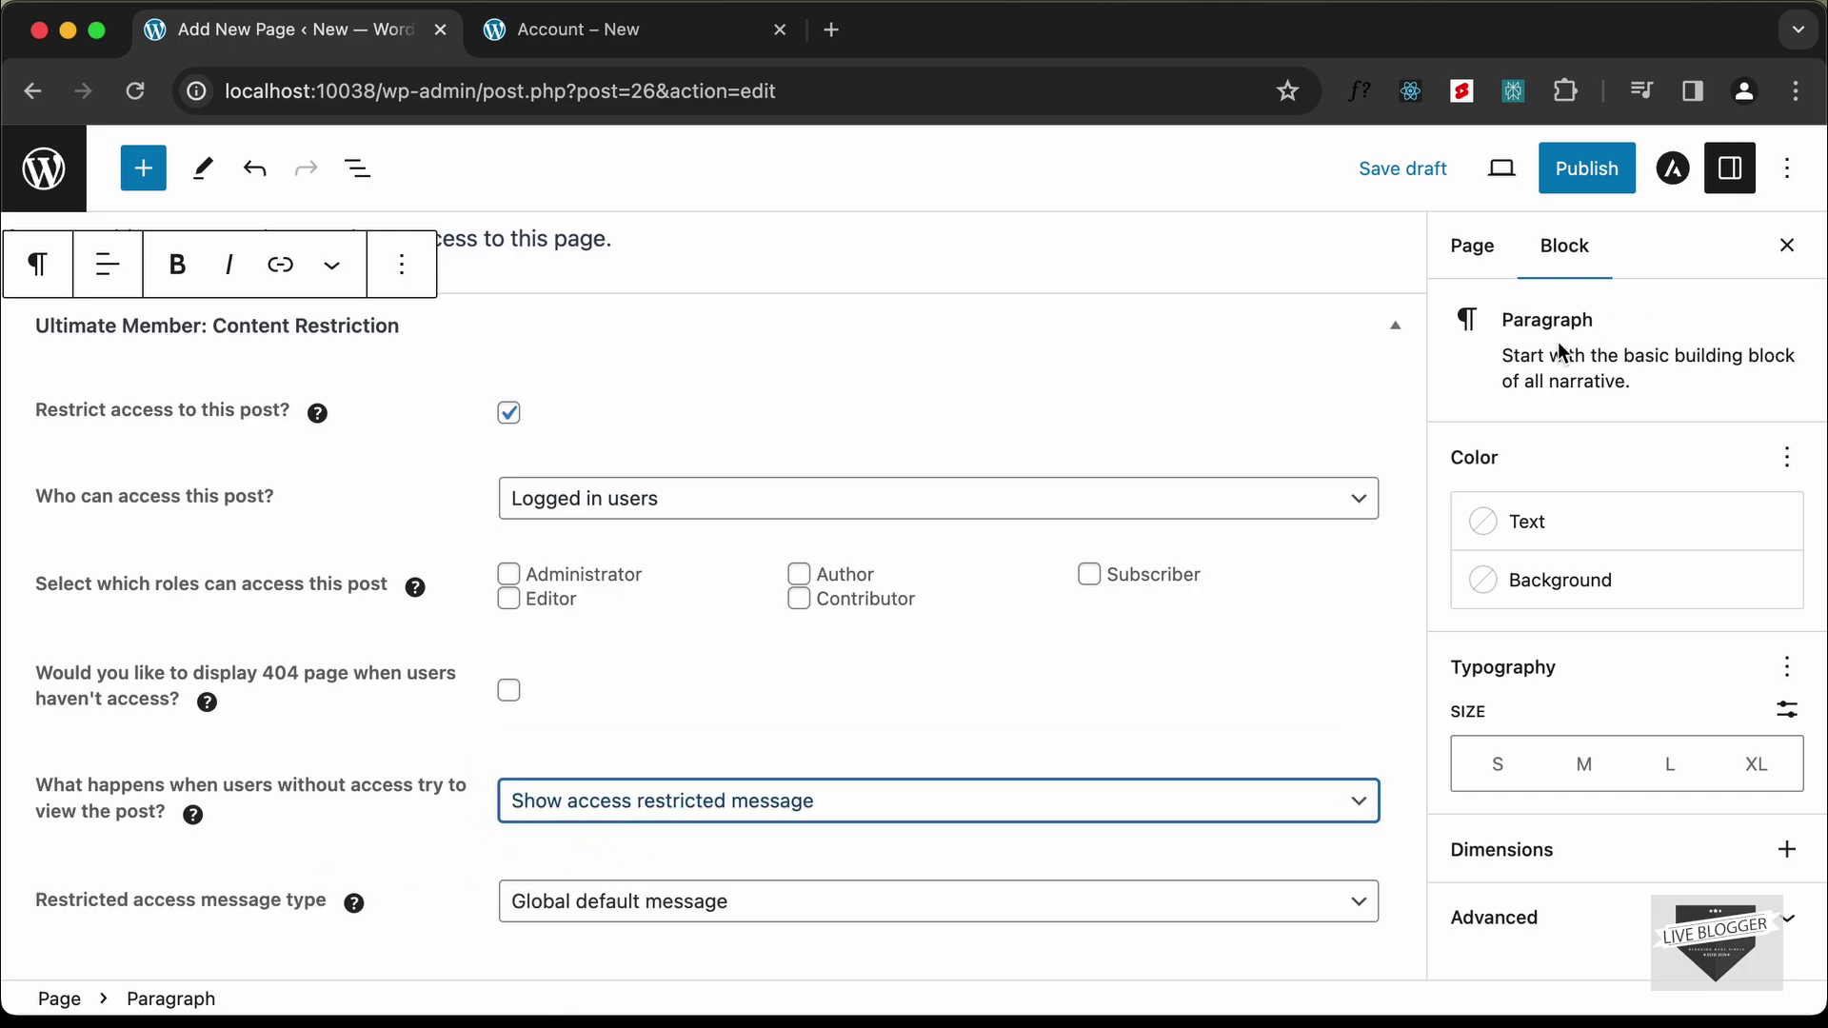
{"action": "left_click", "coordinate": [1583, 171]}
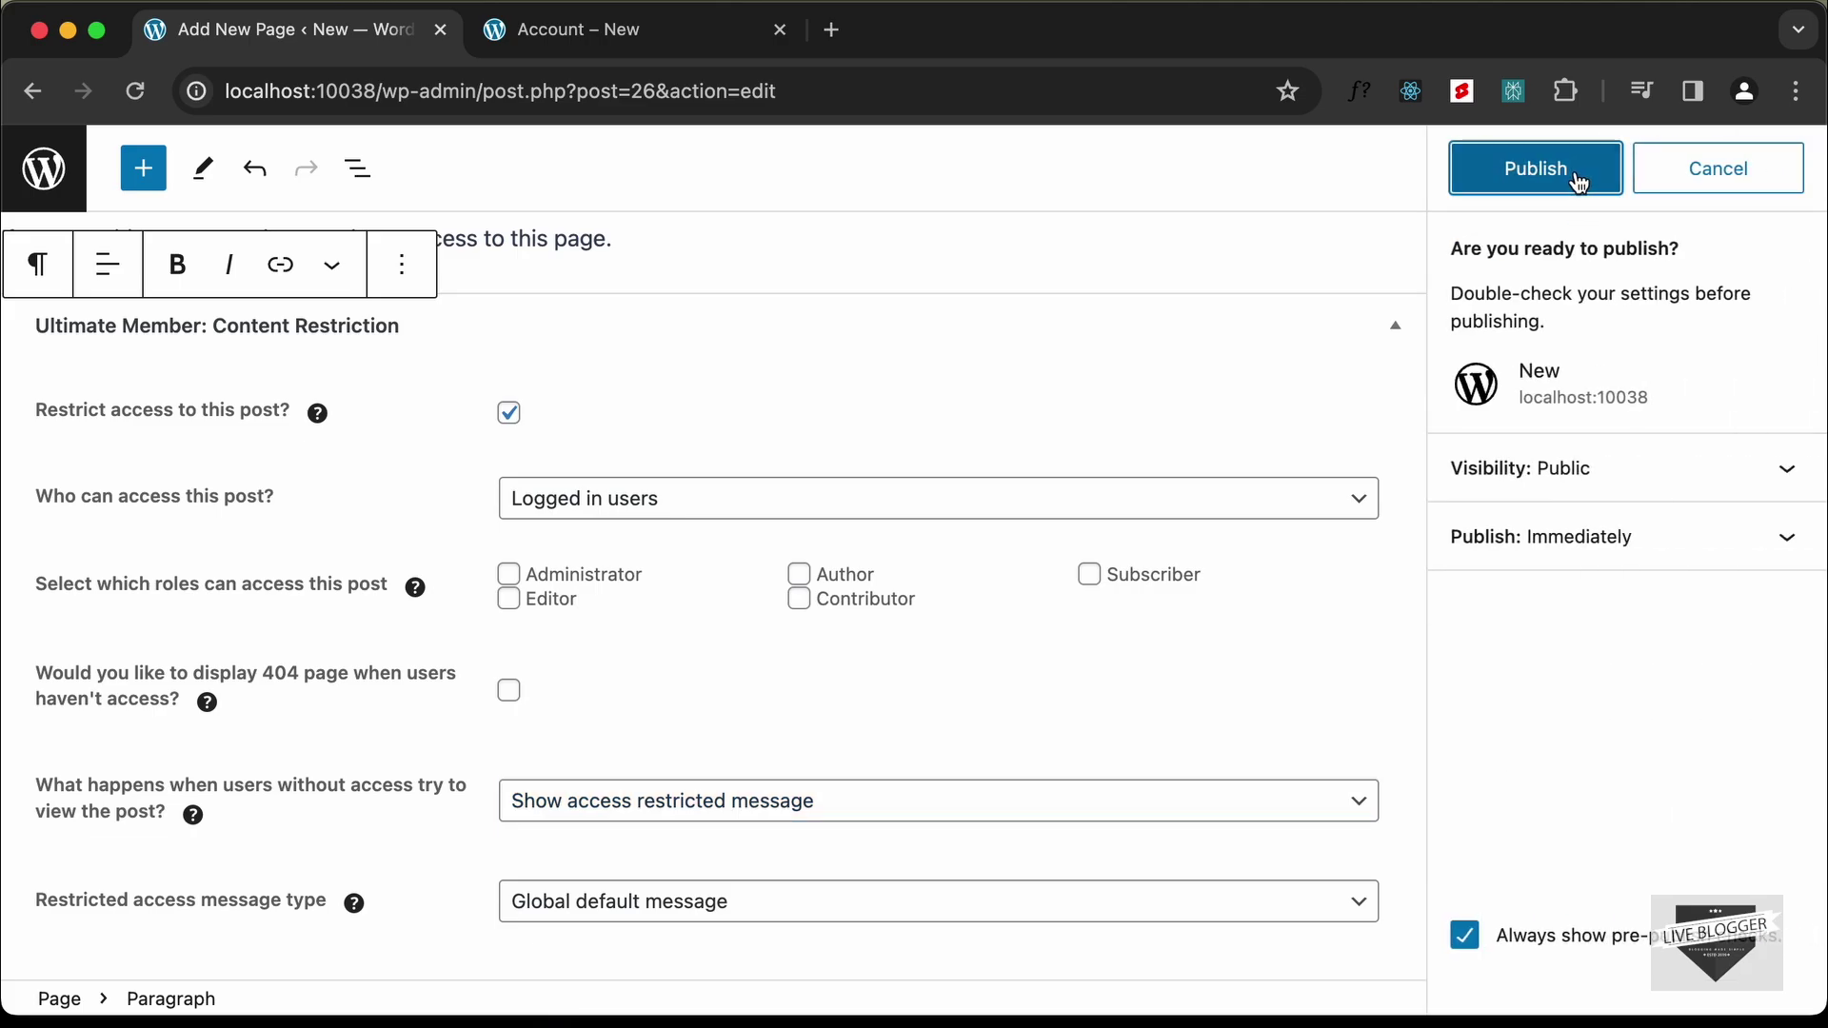
- Publish the page, view it live, and copy its web address
{"action": "left_click", "coordinate": [1579, 181]}
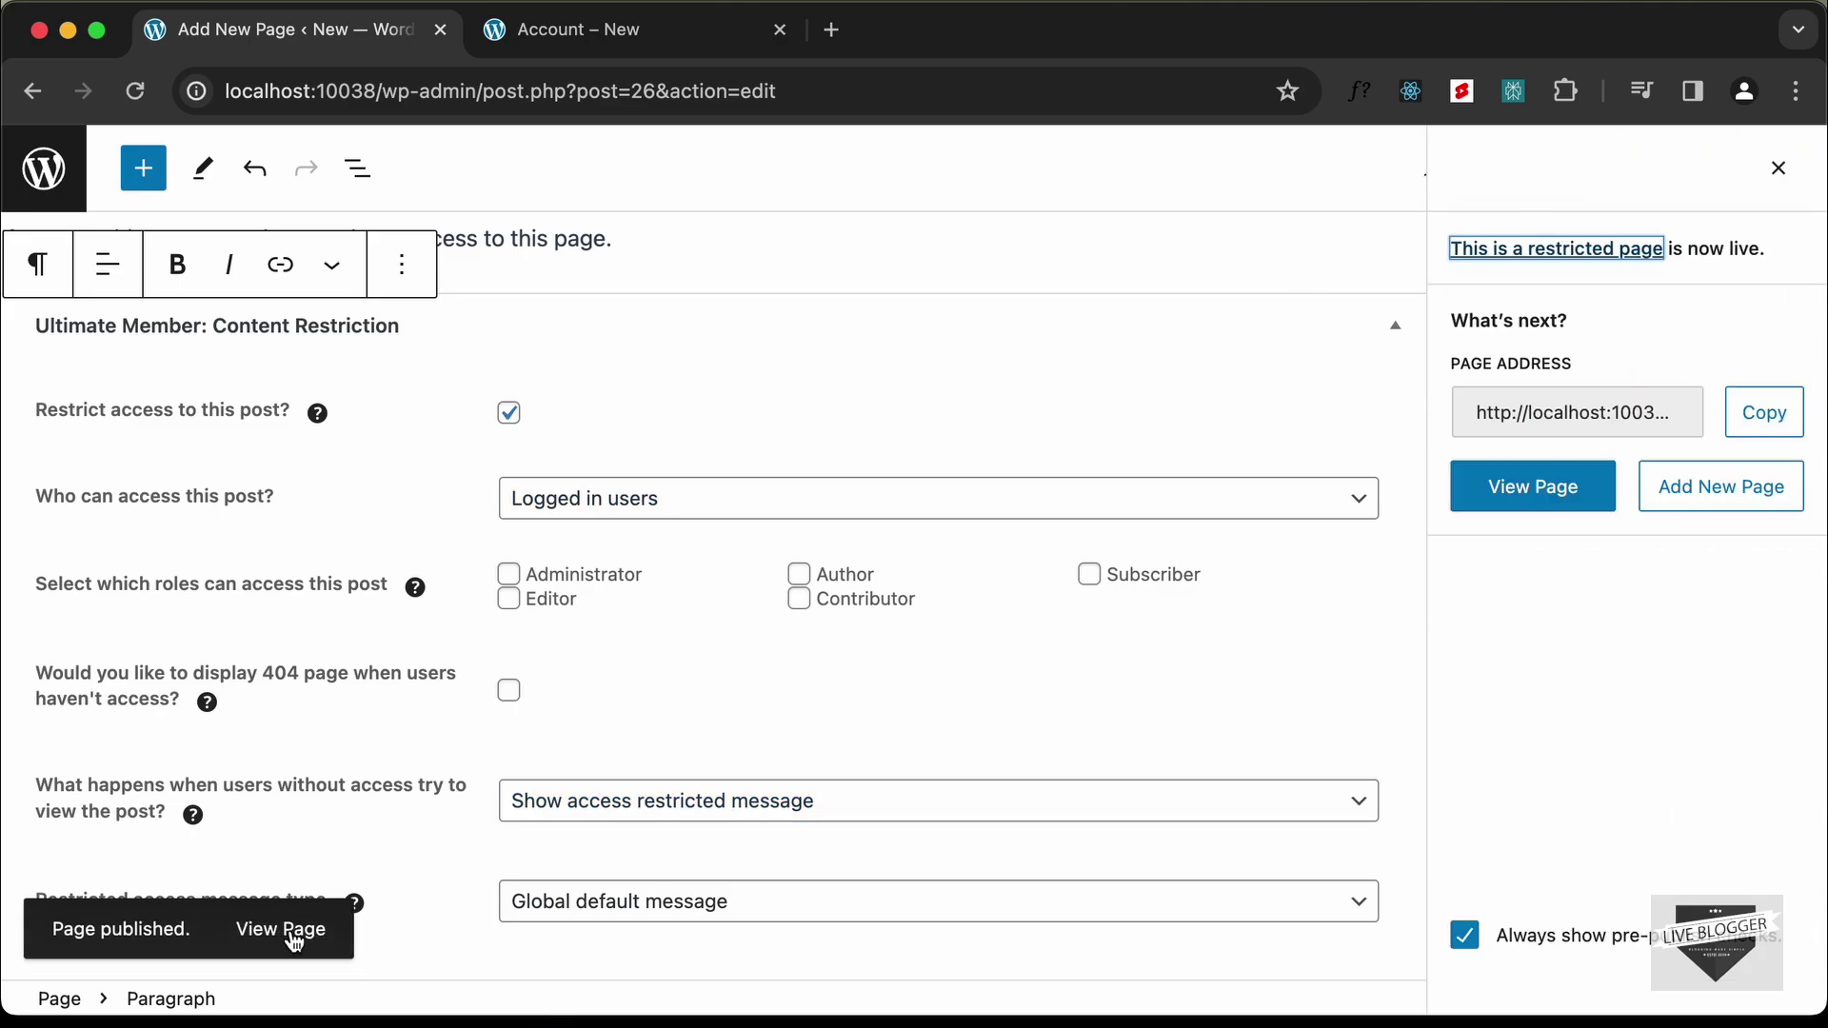
{"action": "left_click", "coordinate": [294, 941], "text": "super"}
{"action": "left_click", "coordinate": [622, 36]}
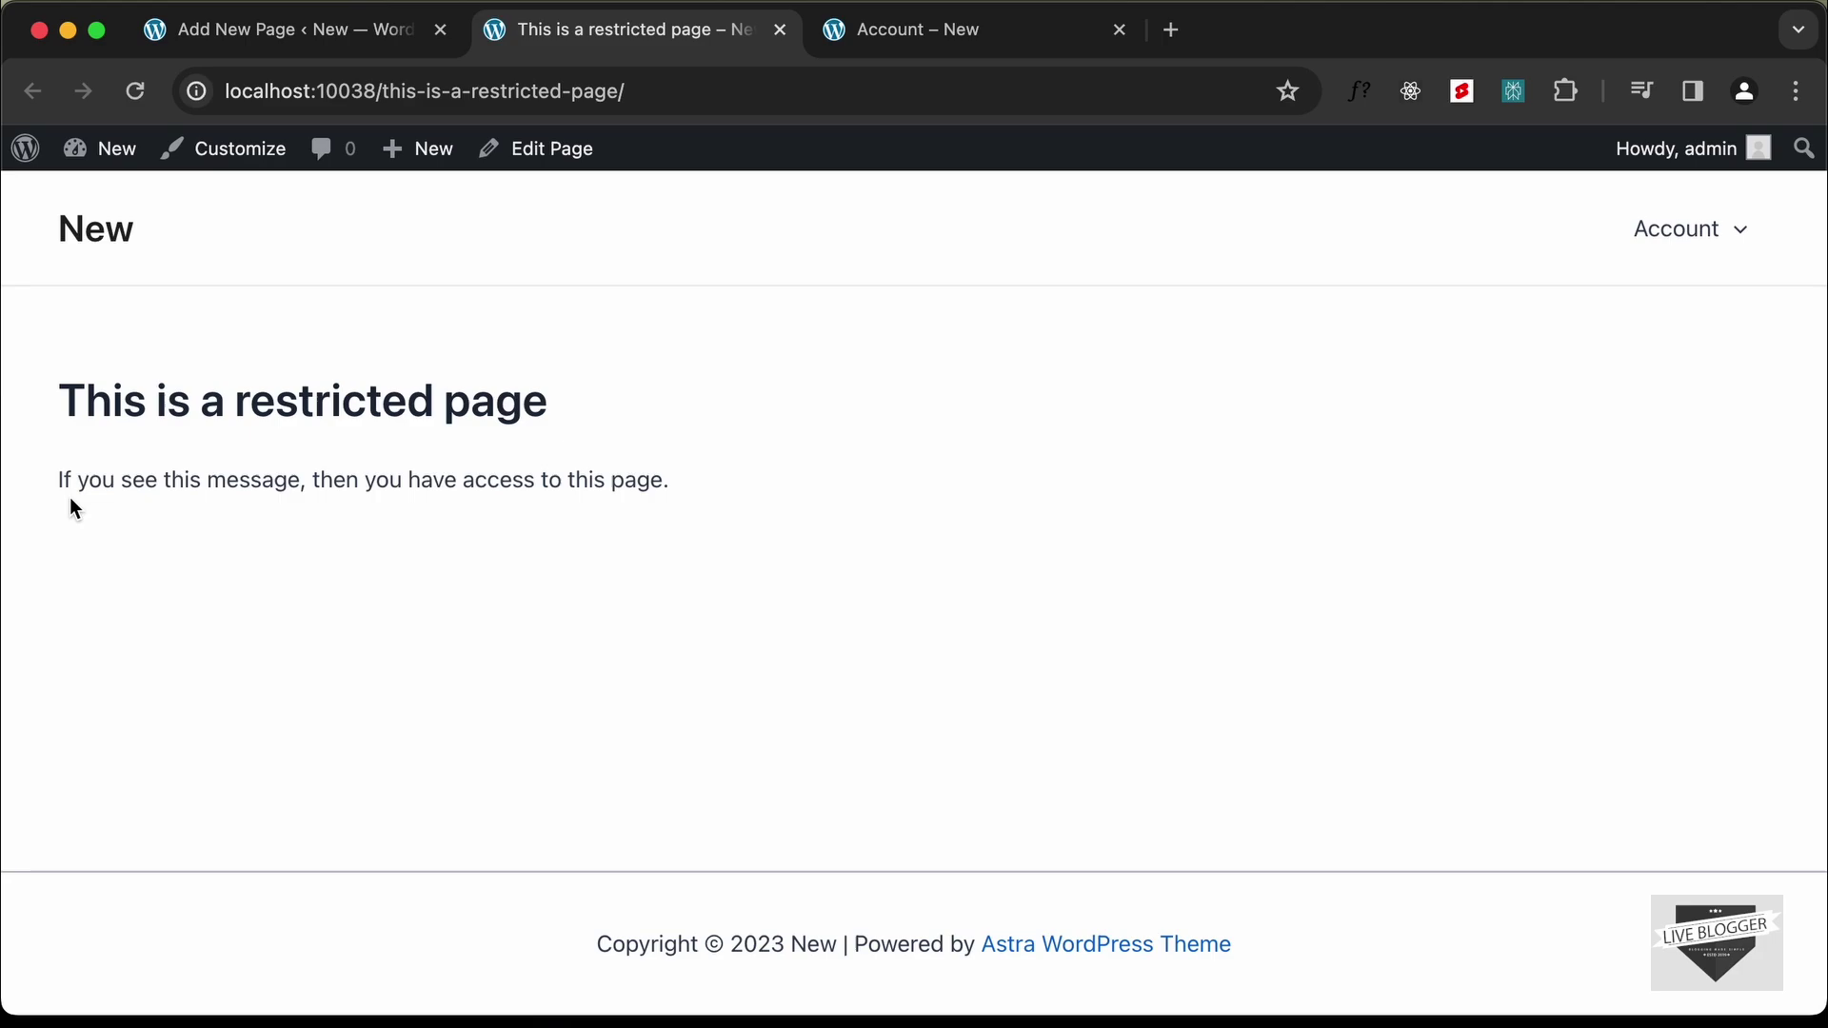
{"action": "left_click_drag", "start_coordinate": [49, 480], "coordinate": [684, 484]}
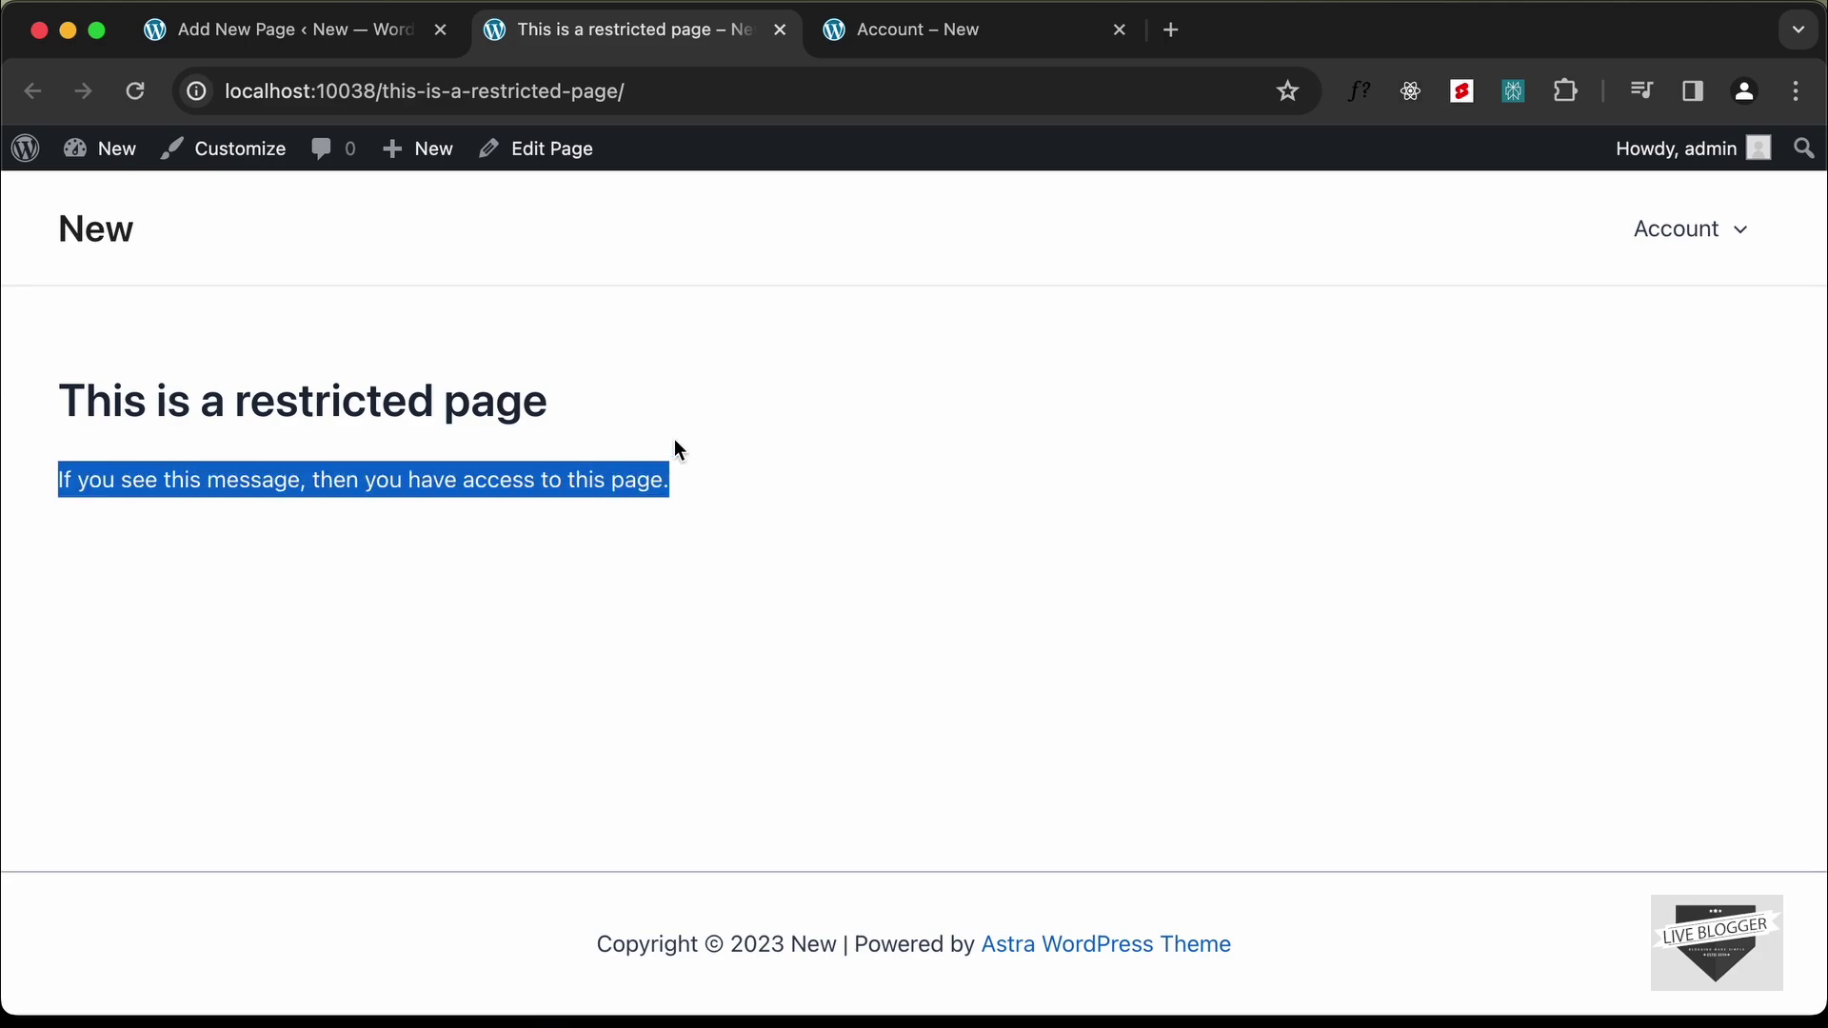
{"action": "left_click", "coordinate": [793, 495]}
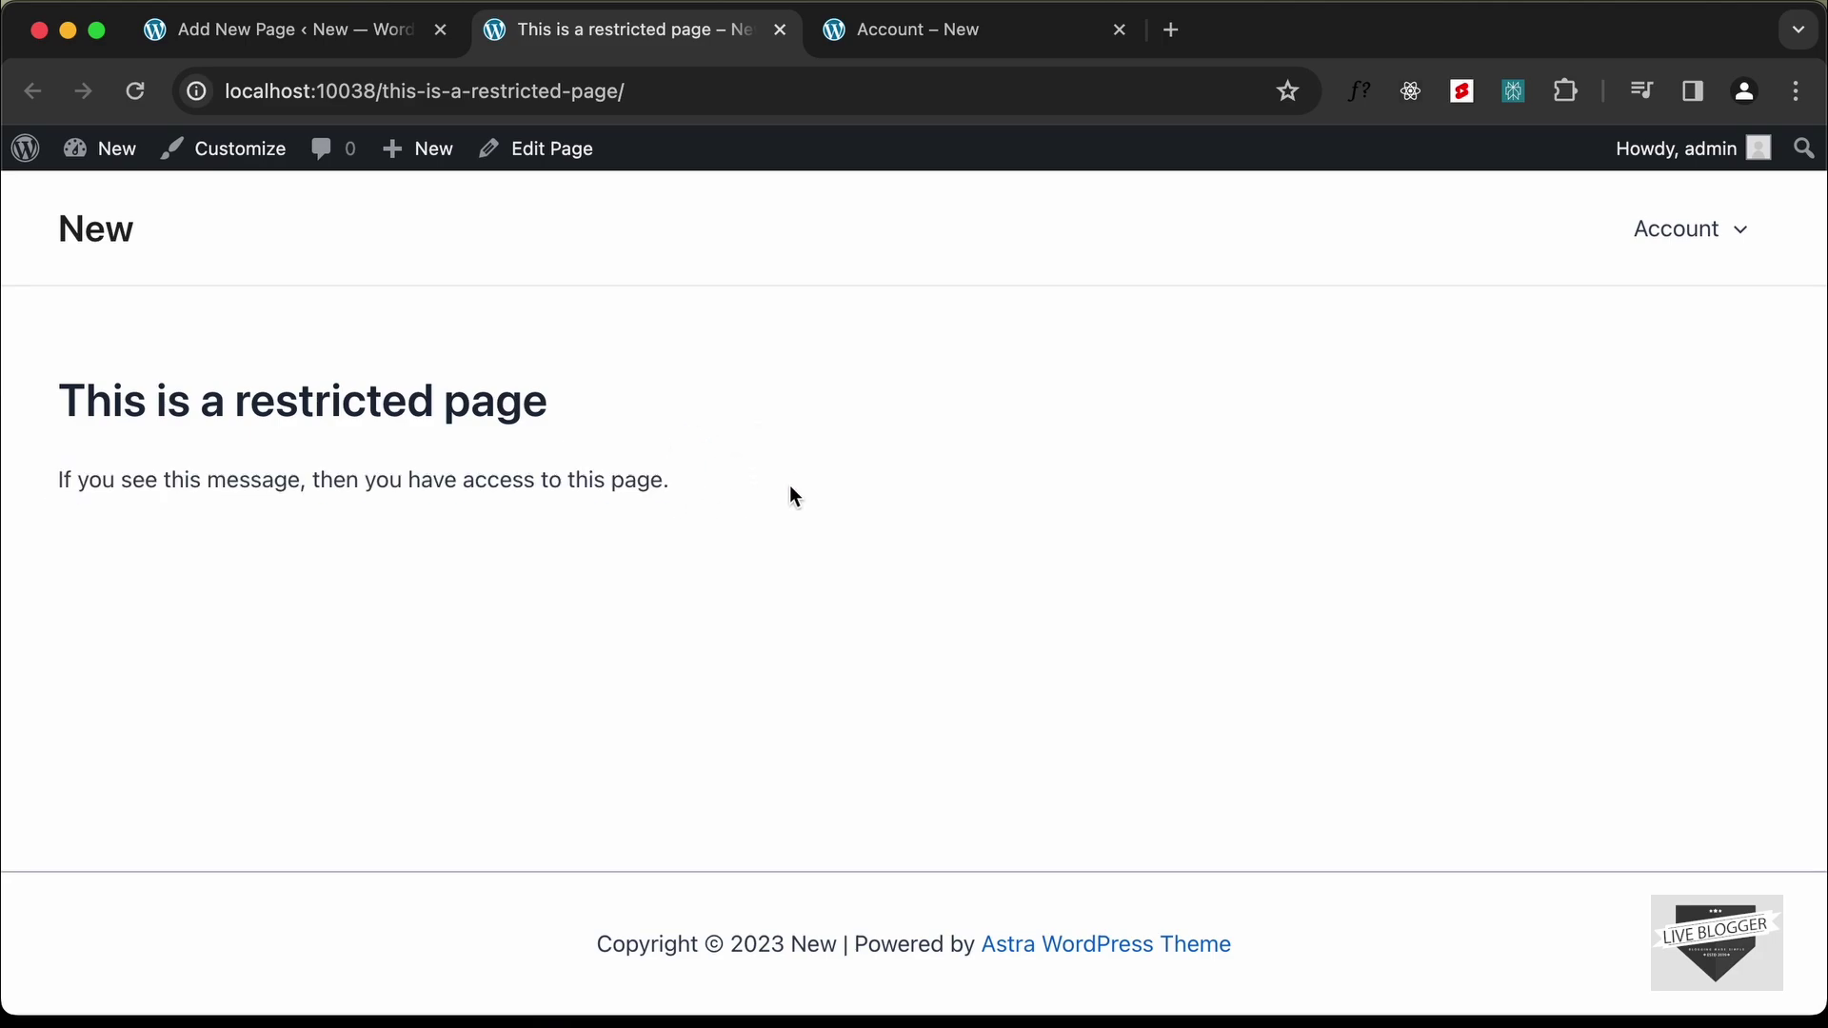
{"action": "left_click", "coordinate": [733, 94]}
{"action": "right_click", "coordinate": [732, 93]}
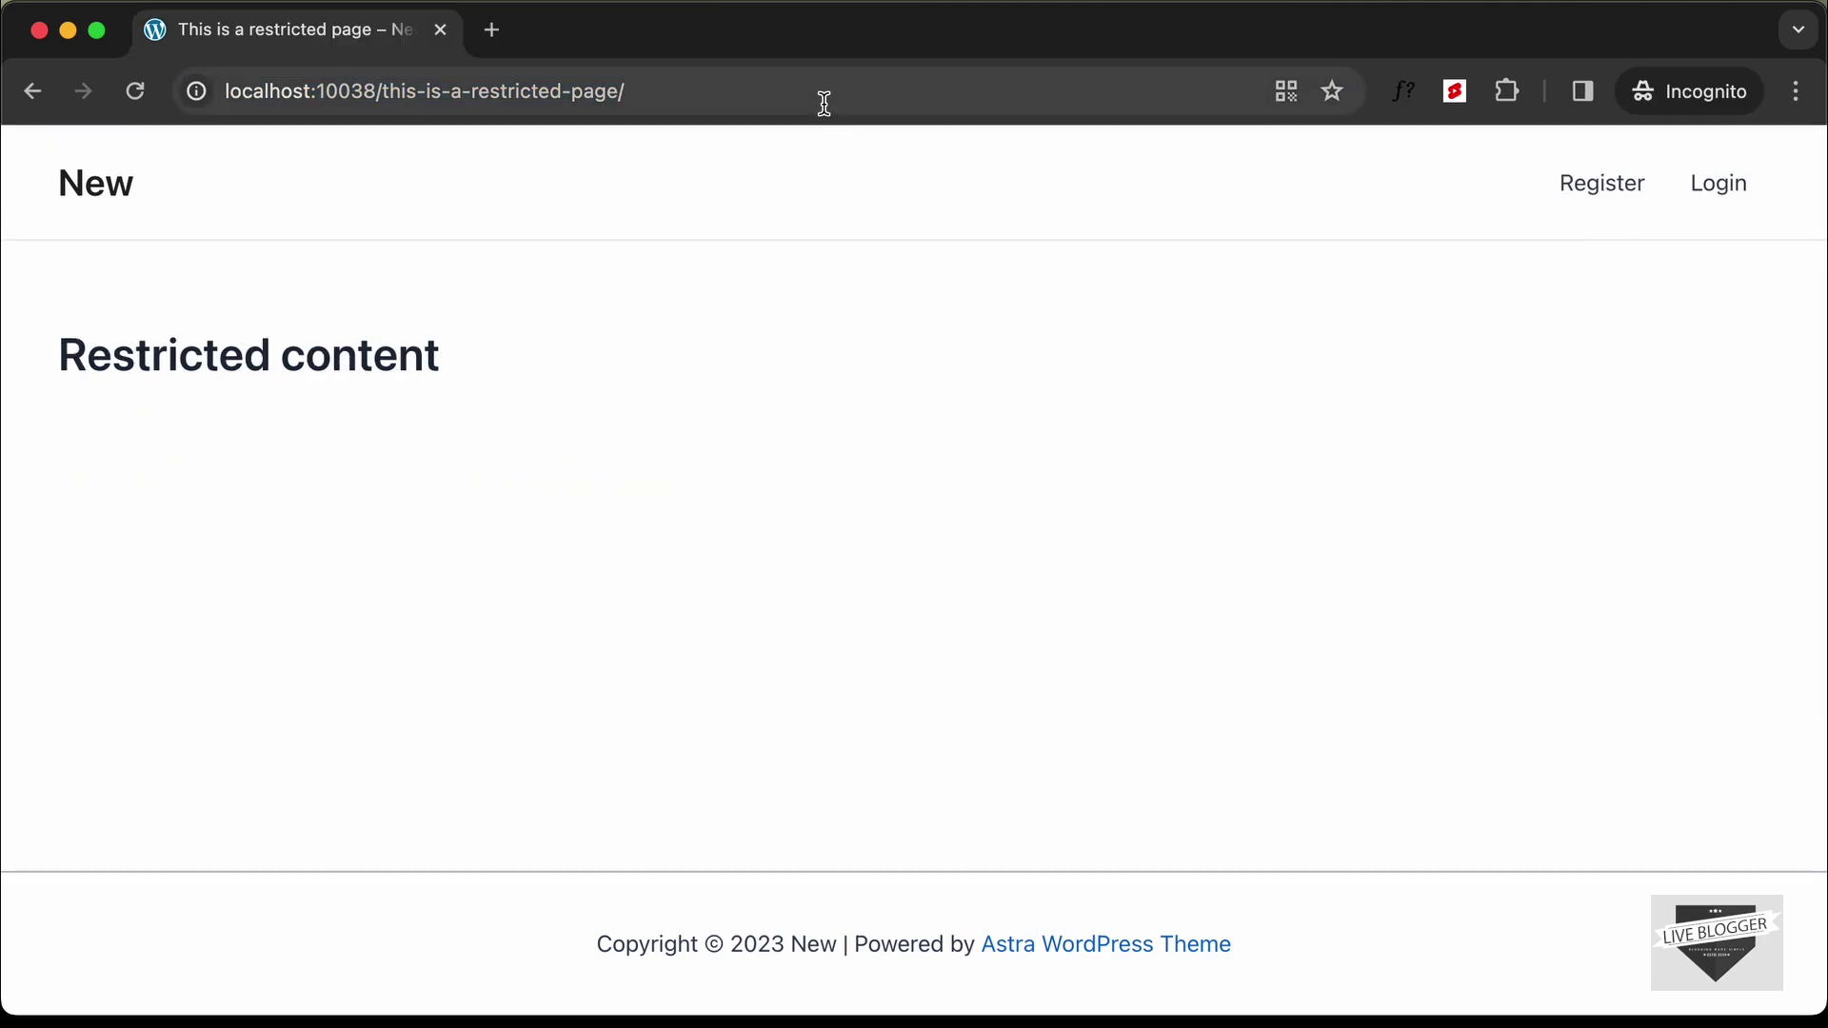
- Confirm the private window shows 'Restricted content', then switch back to the logged-in window
{"action": "left_click", "coordinate": [823, 102]}
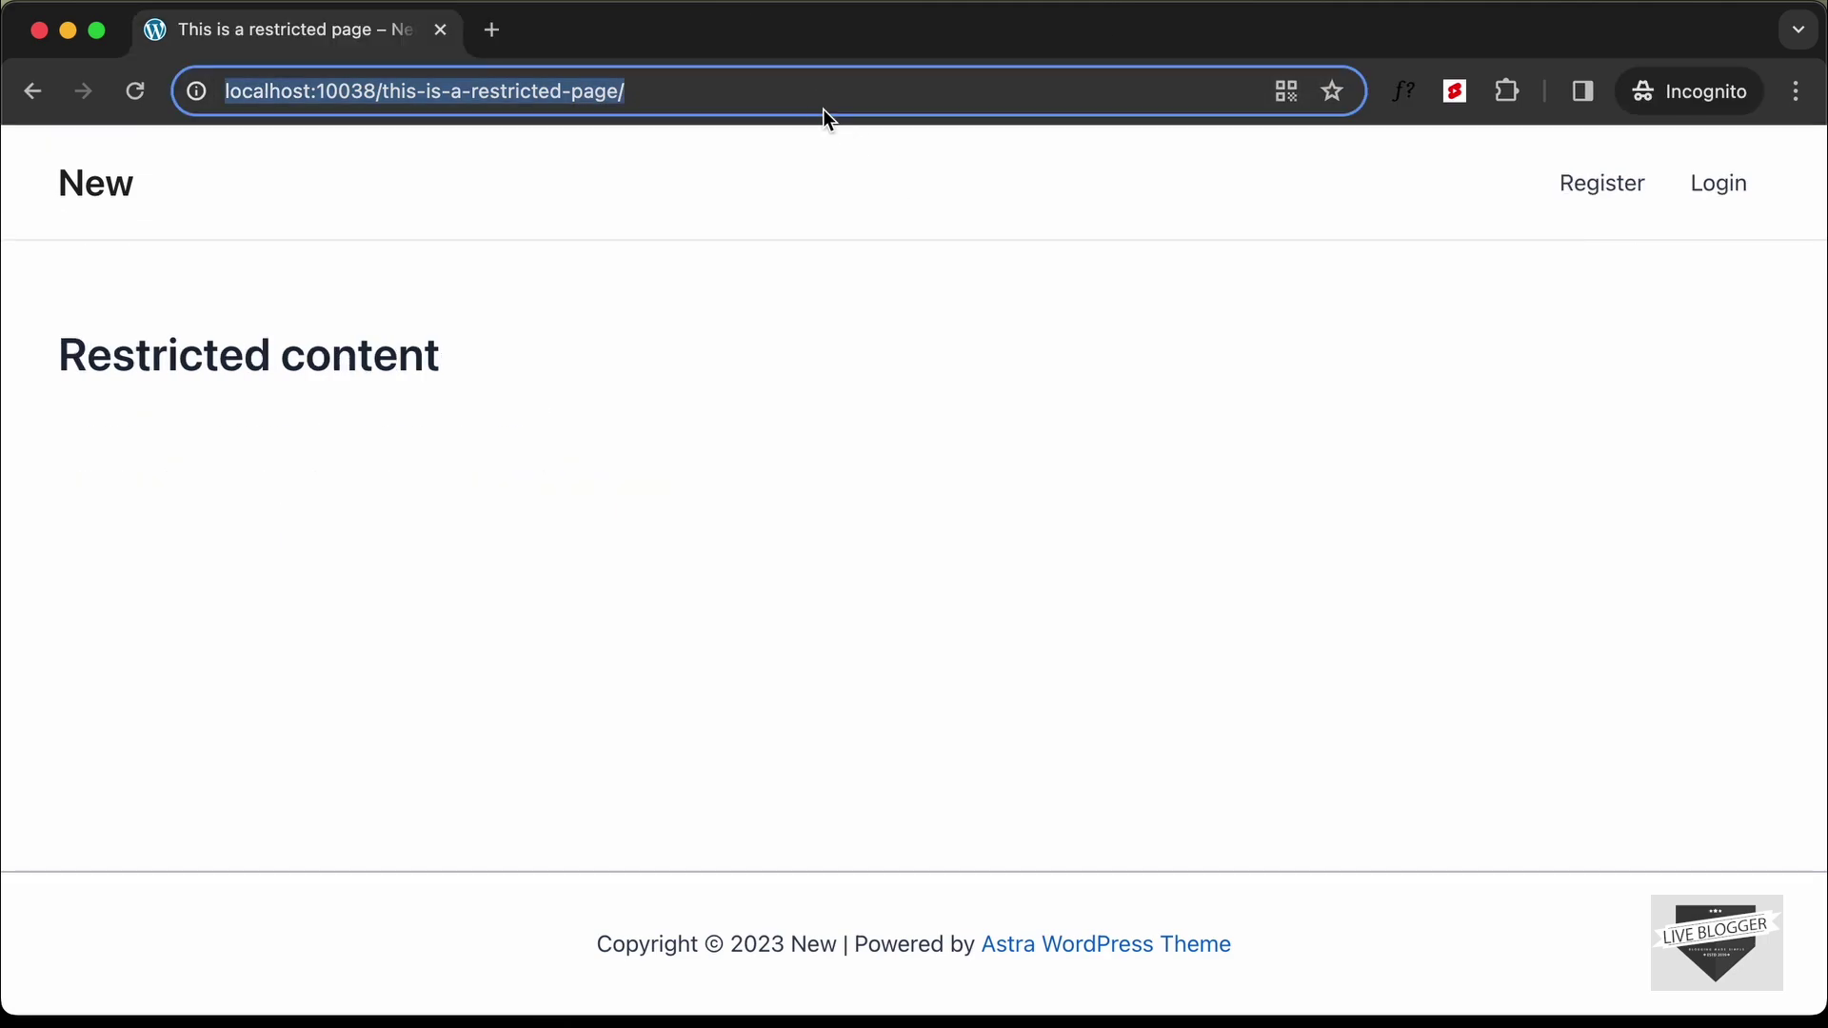
{"action": "left_click", "coordinate": [835, 187]}
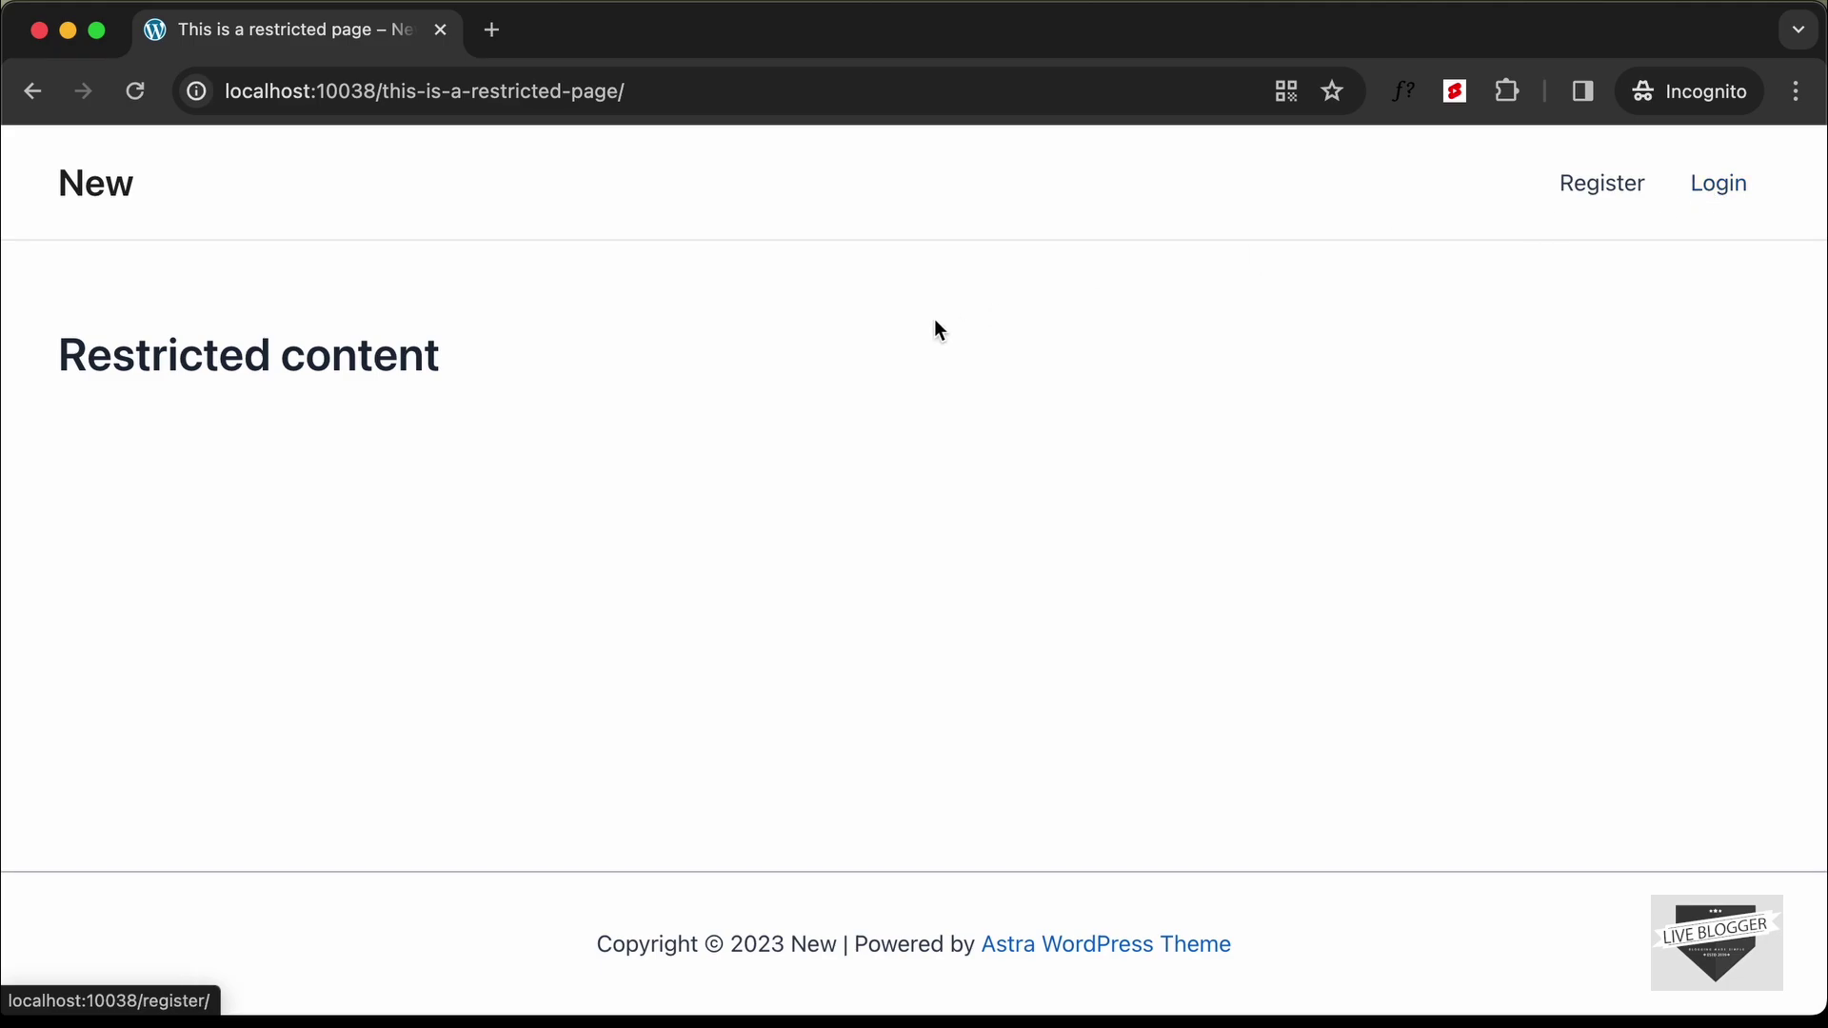
{"action": "triple_click", "coordinate": [303, 364]}
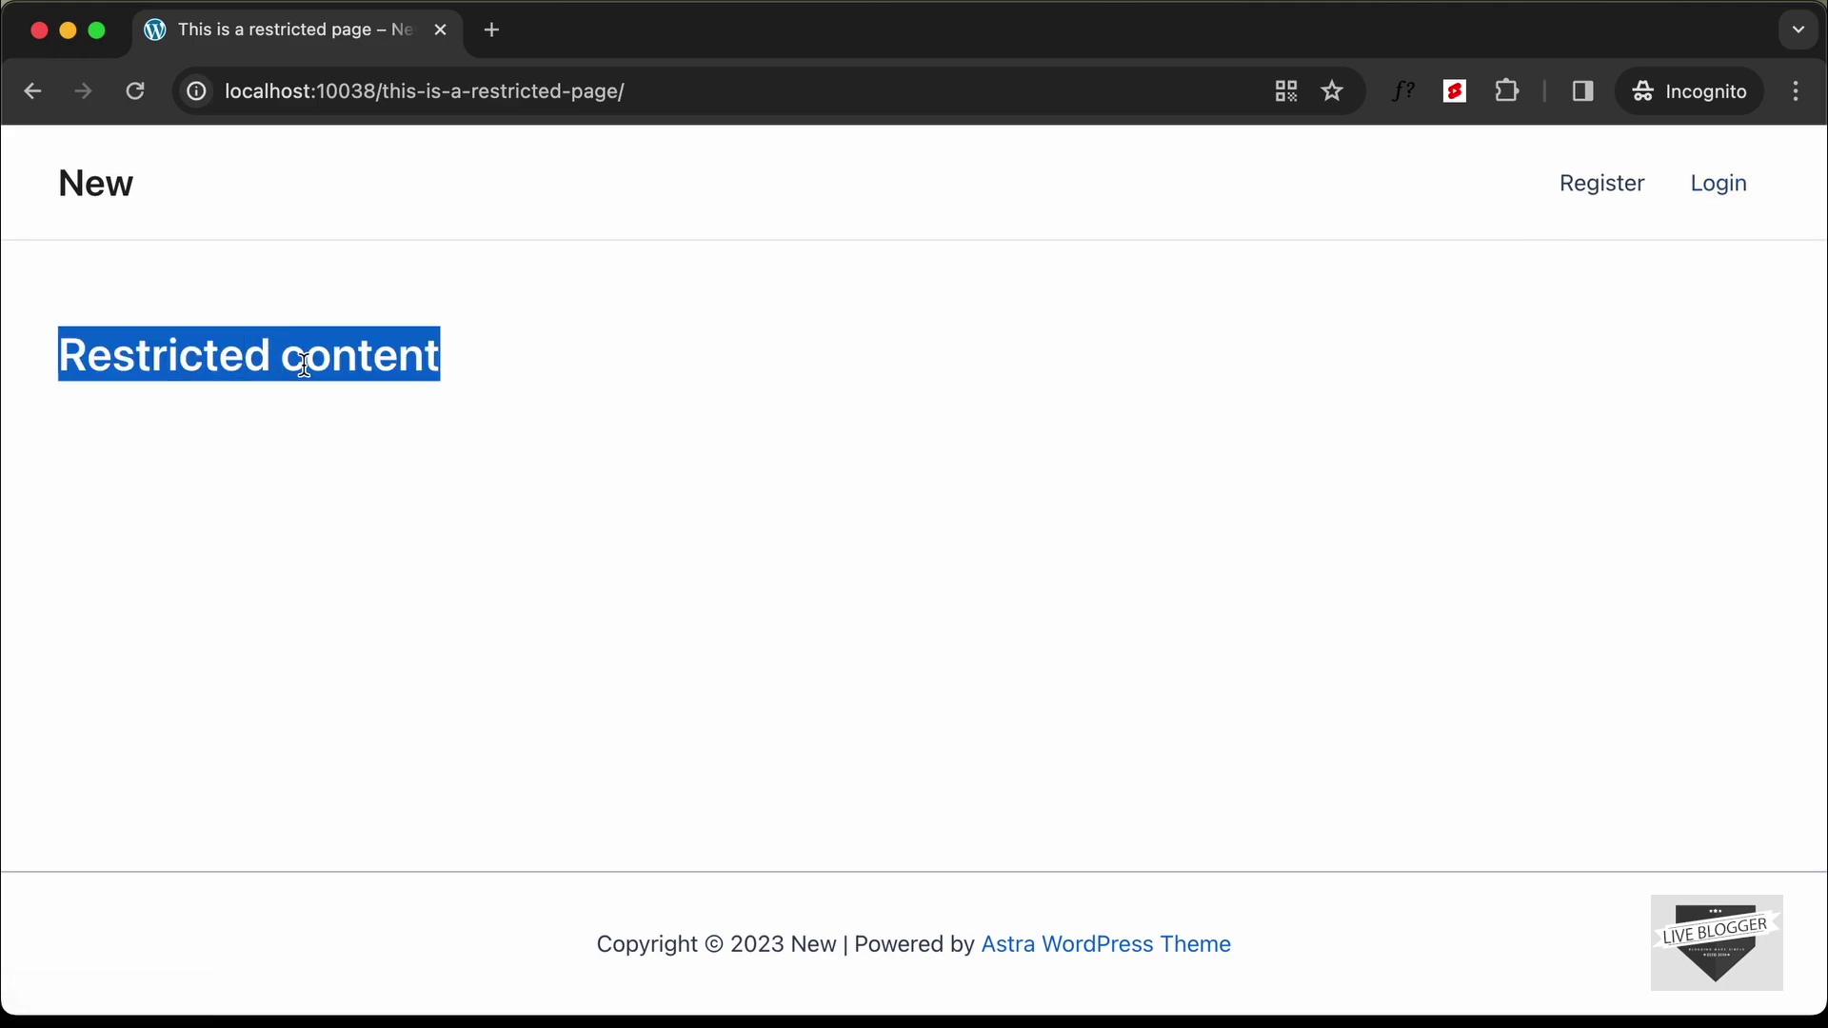
{"action": "left_click", "coordinate": [560, 367]}
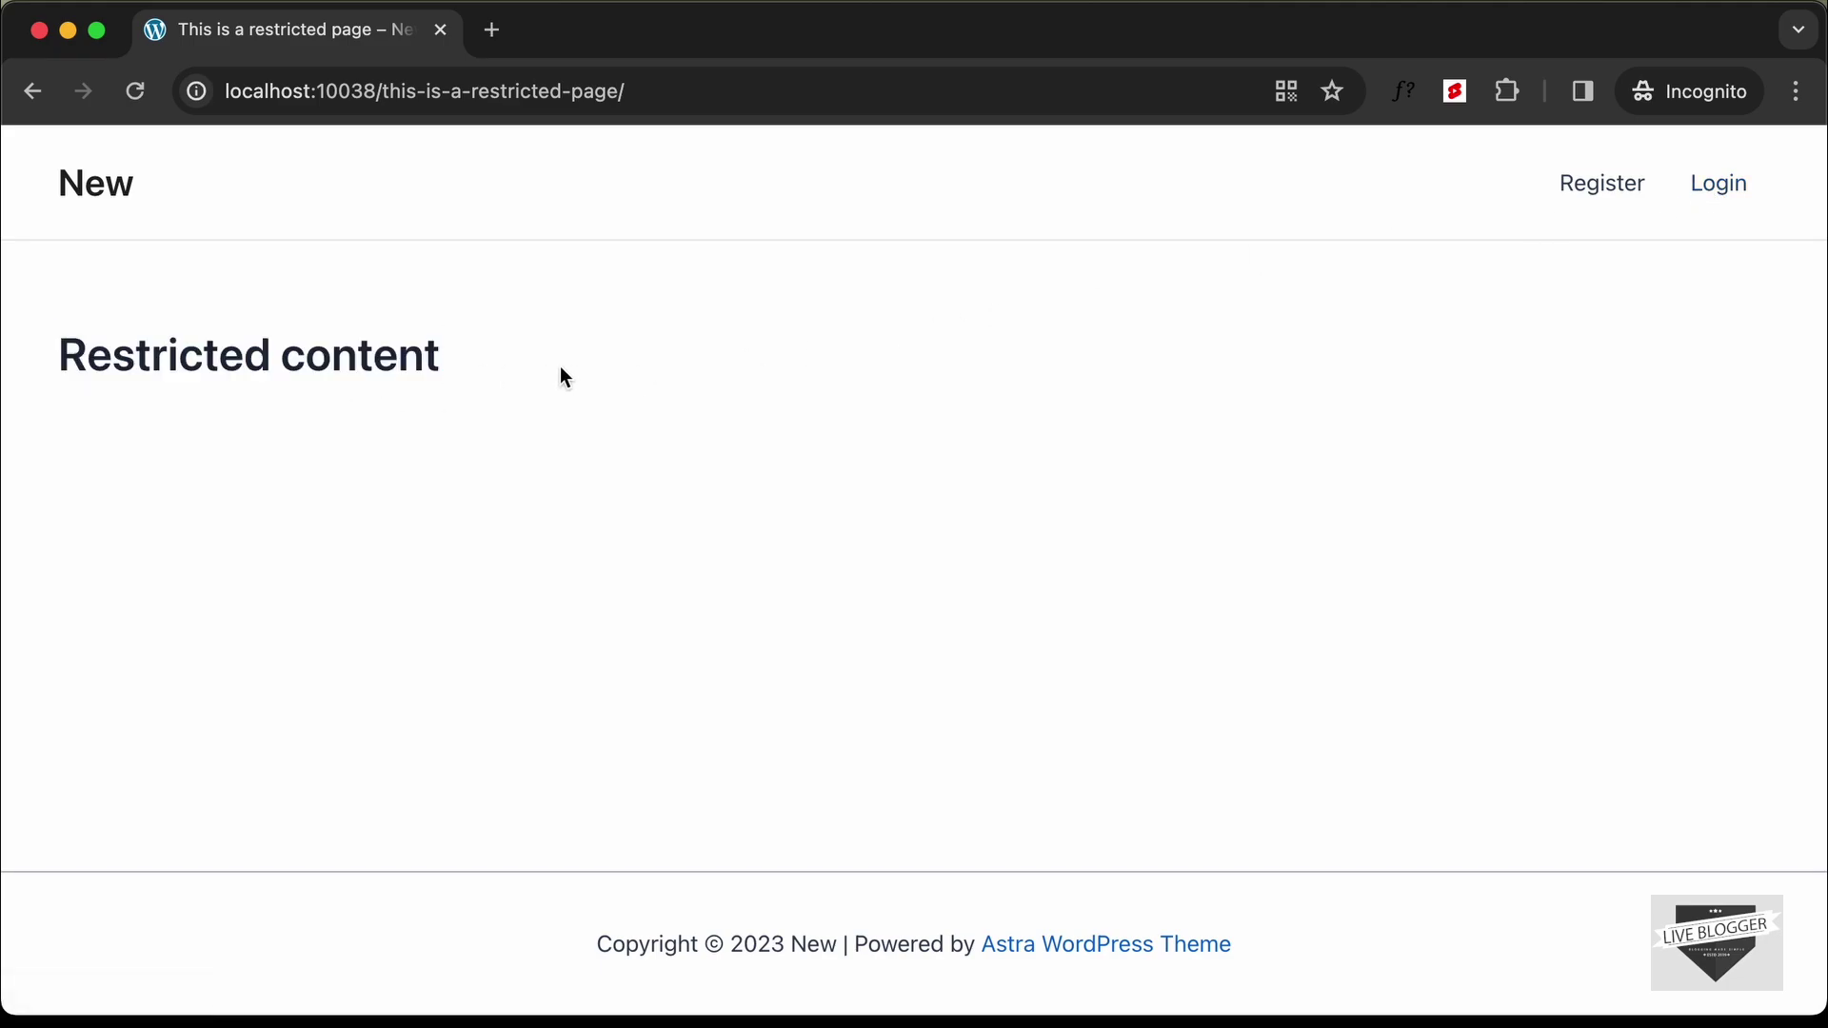
{"action": "key", "text": "super+grave"}
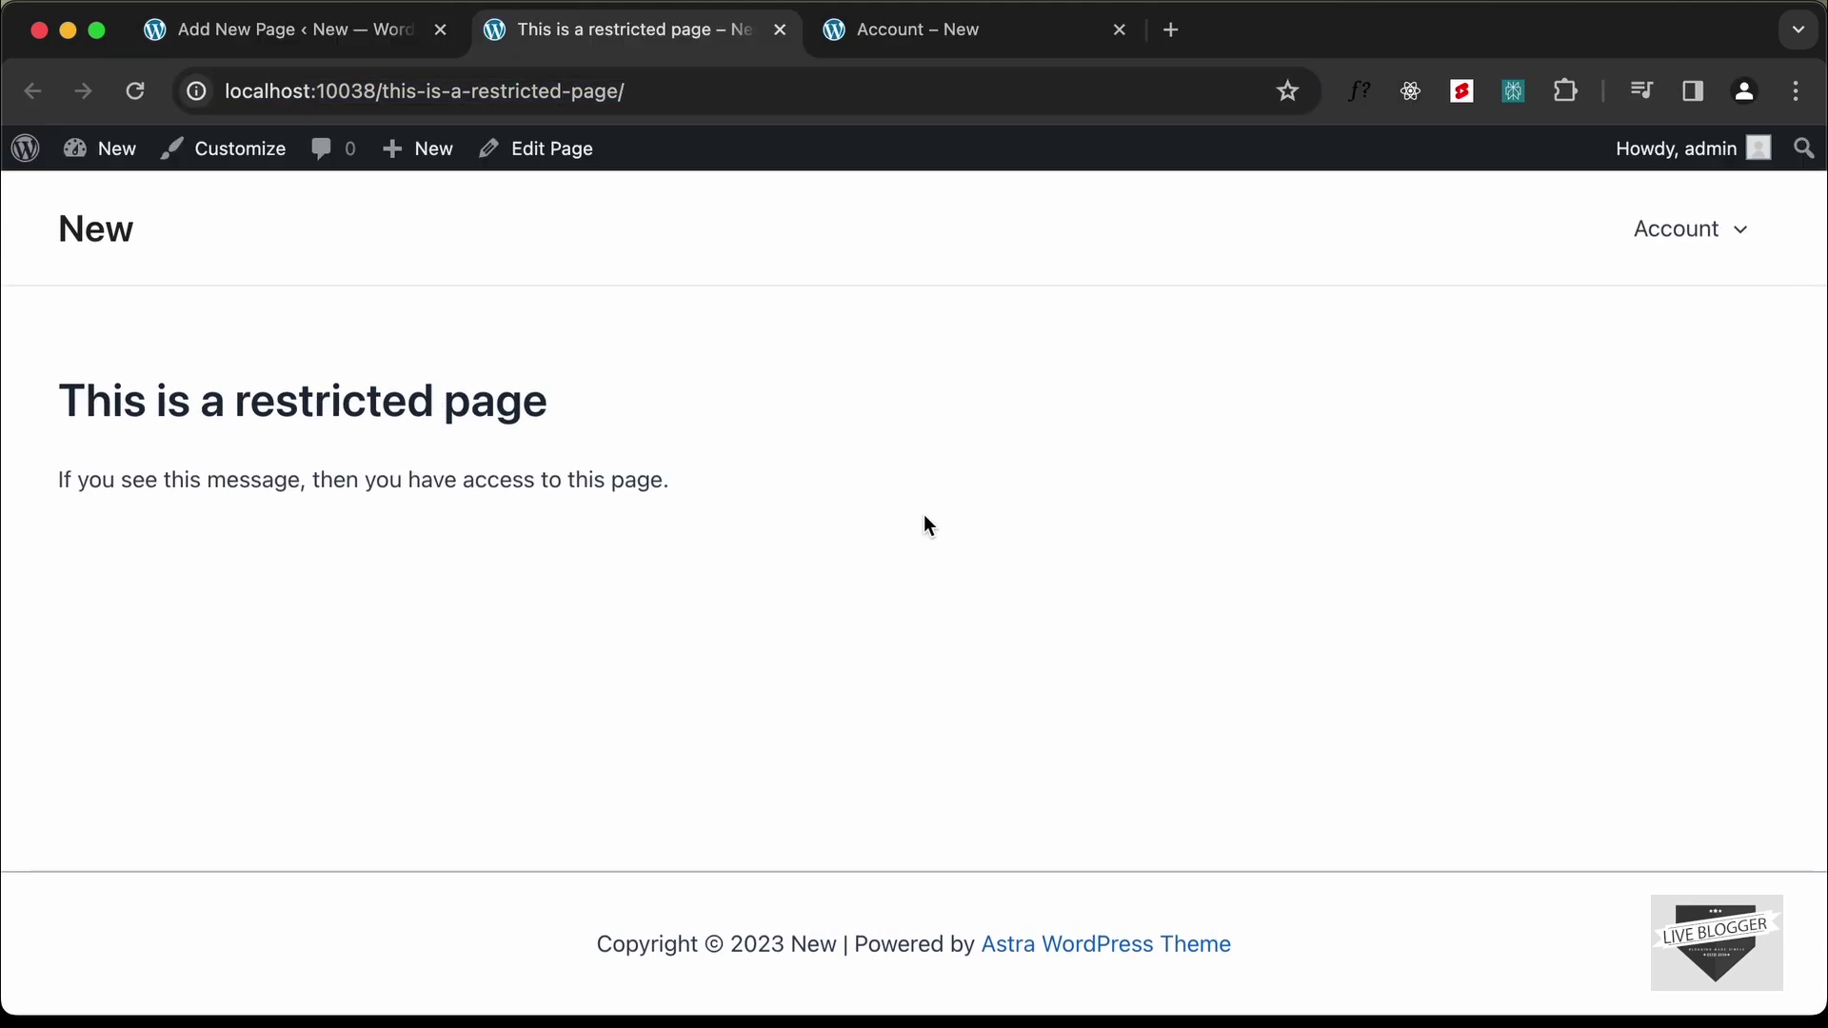
- Open the Account page from the site header menu on the live restricted page
{"action": "left_click", "coordinate": [318, 31]}
{"action": "scroll", "coordinate": [483, 378], "scroll_direction": "up", "scroll_amount": 5}
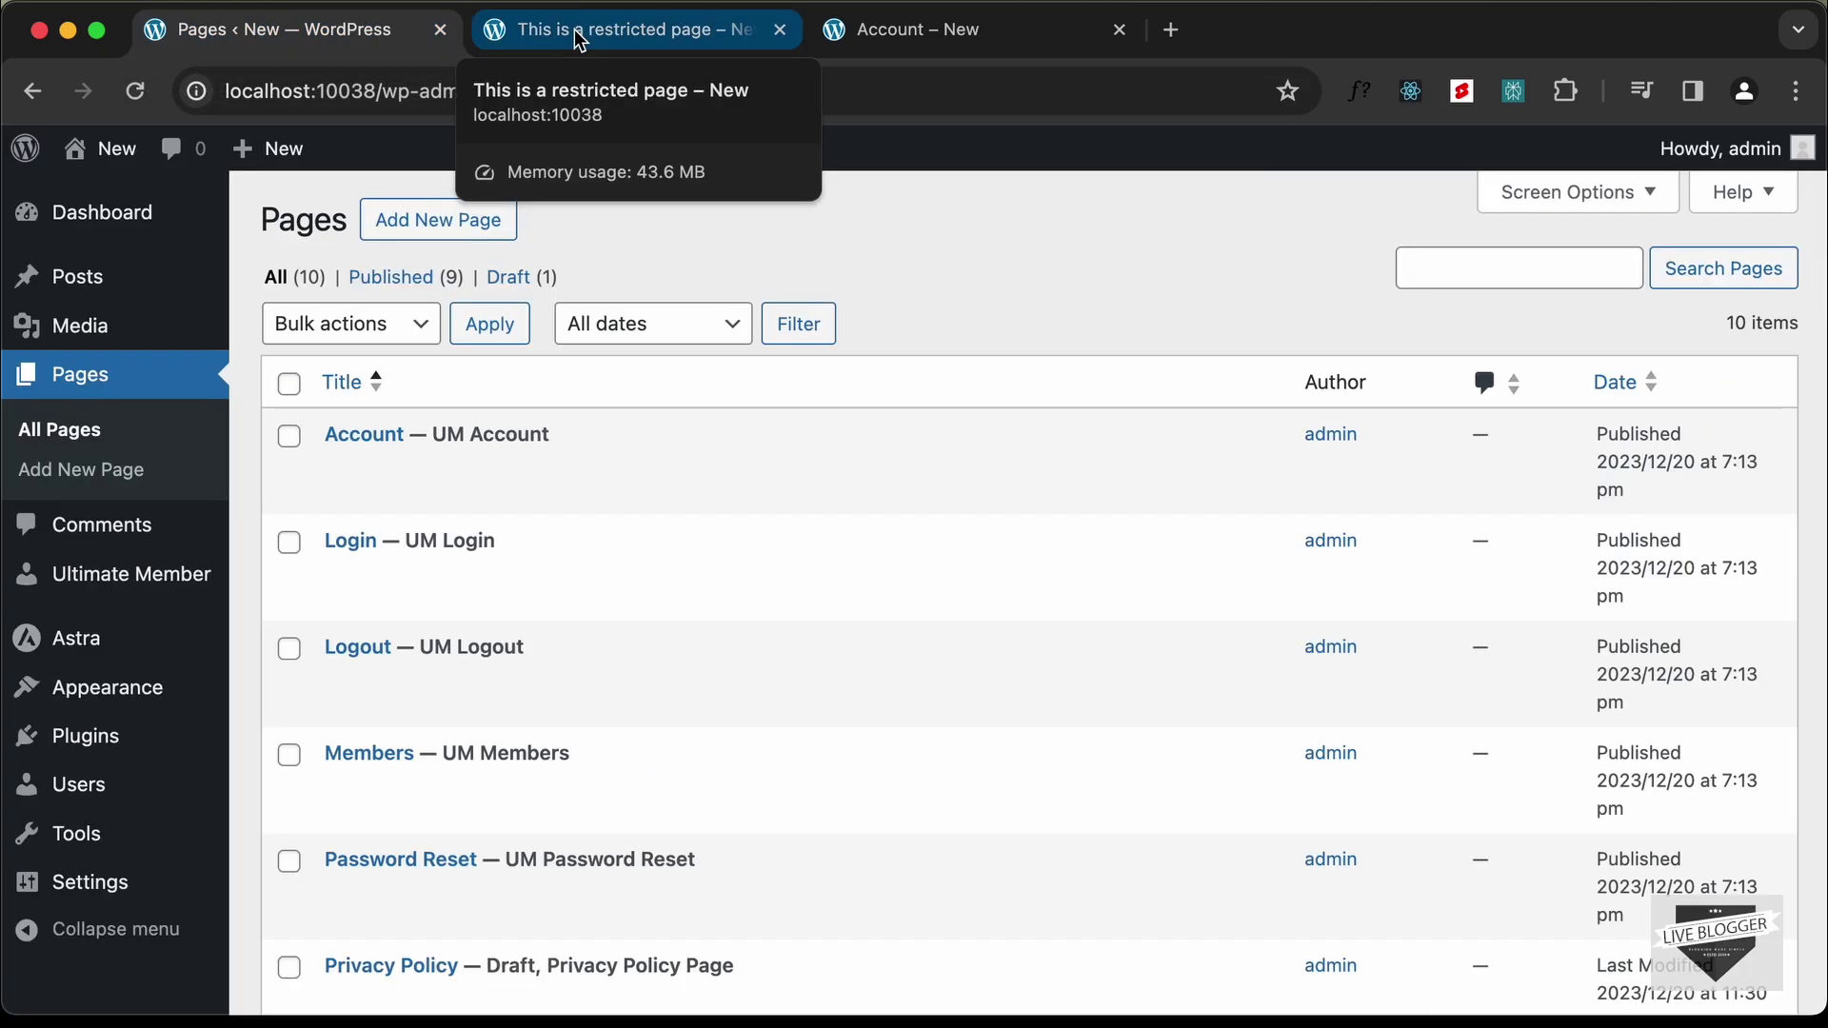
{"action": "left_click", "coordinate": [585, 32]}
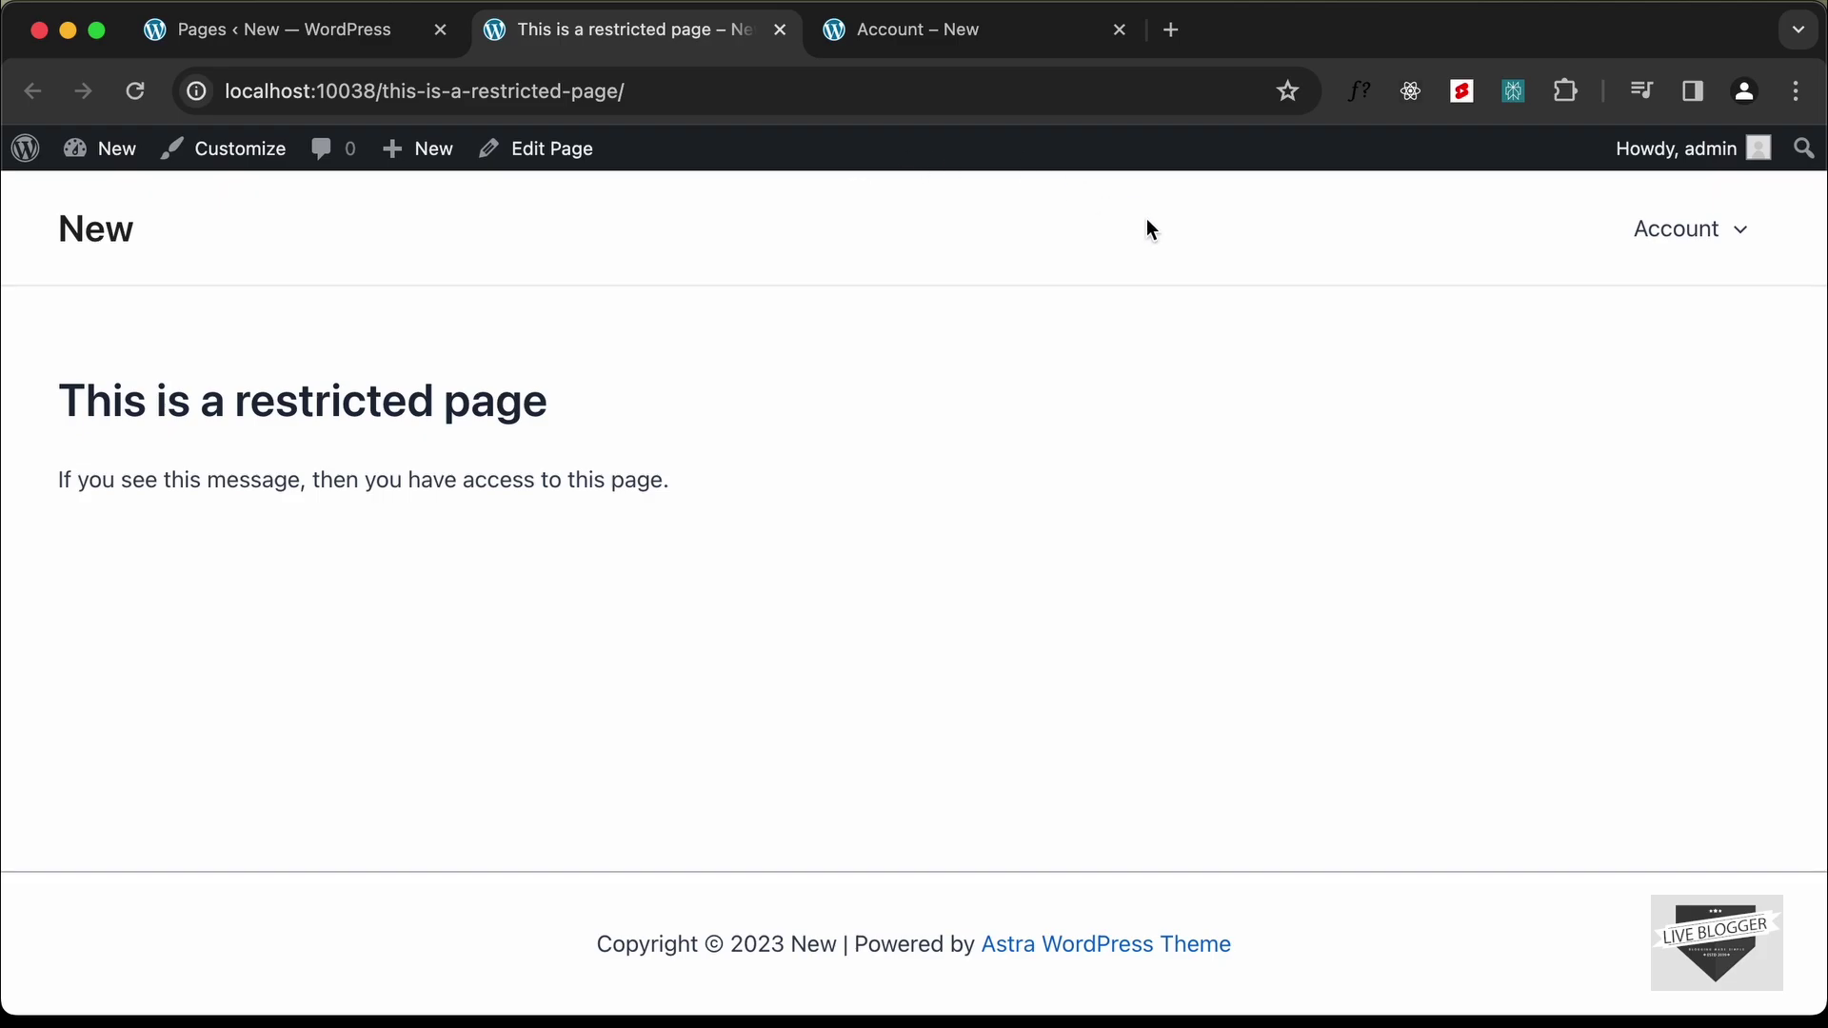
{"action": "mouse_move", "coordinate": [1637, 269]}
{"action": "left_click", "coordinate": [1684, 330]}
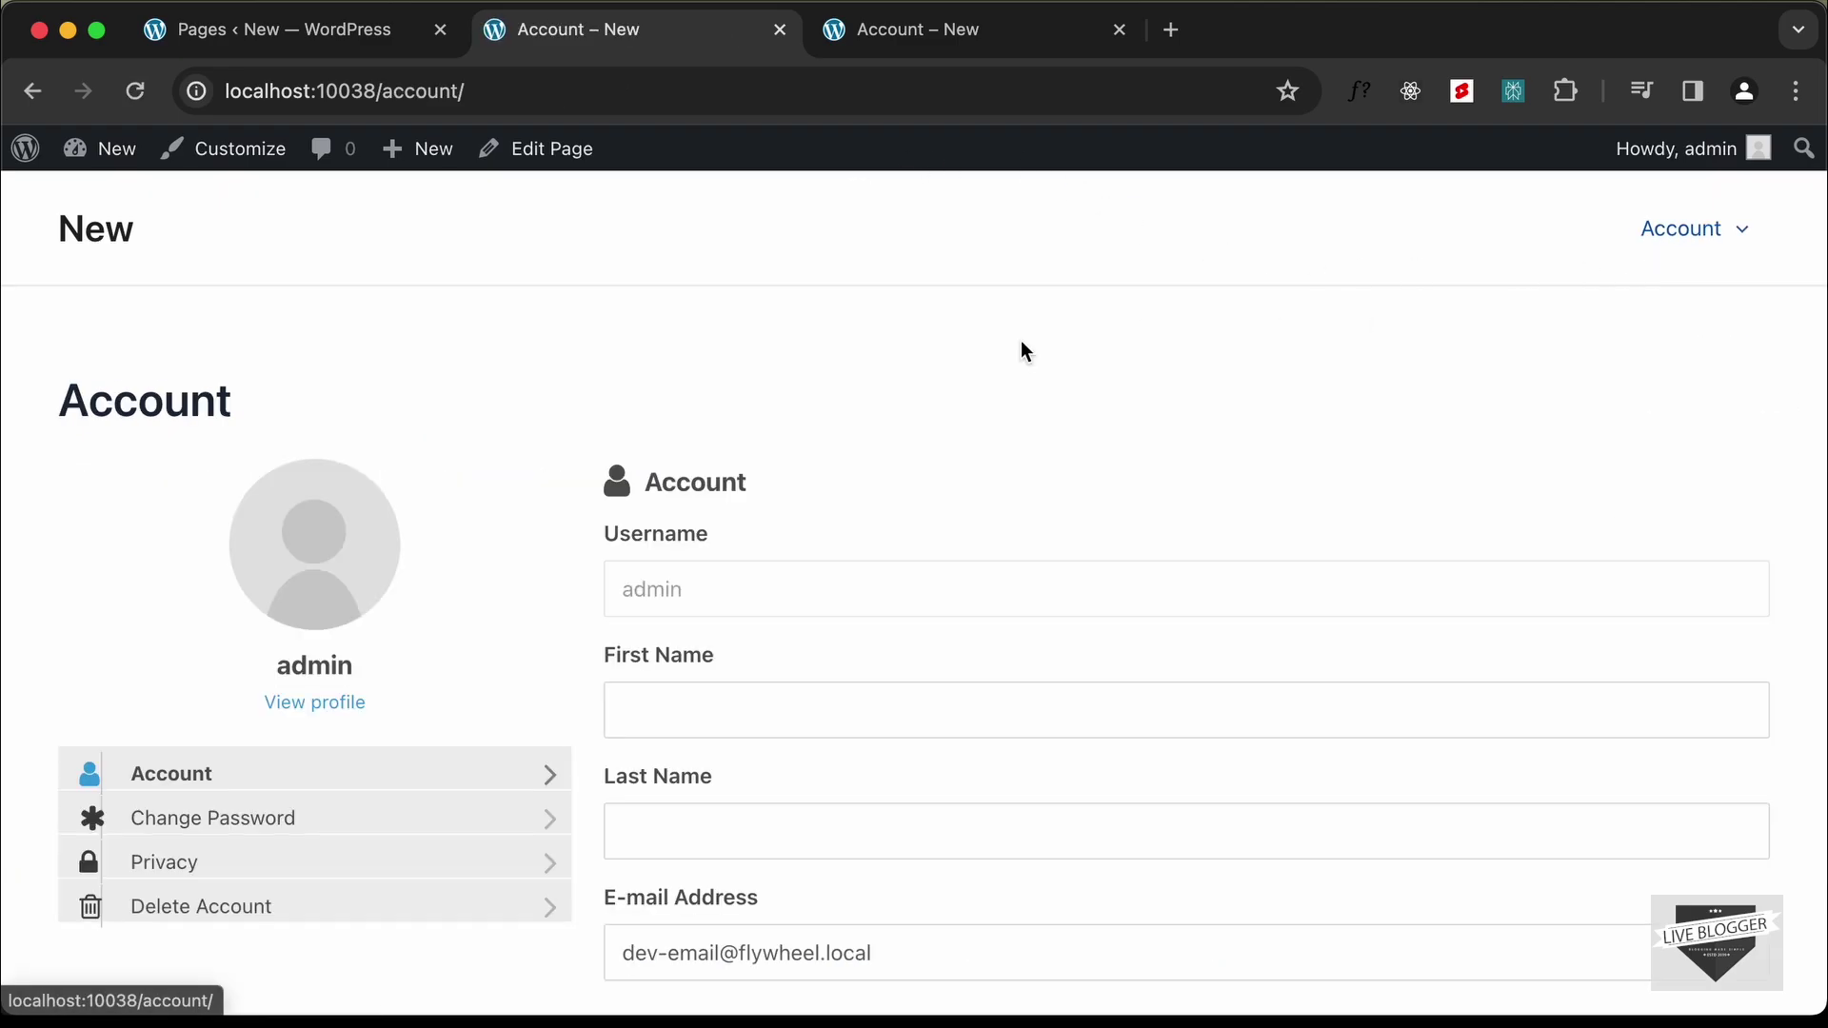